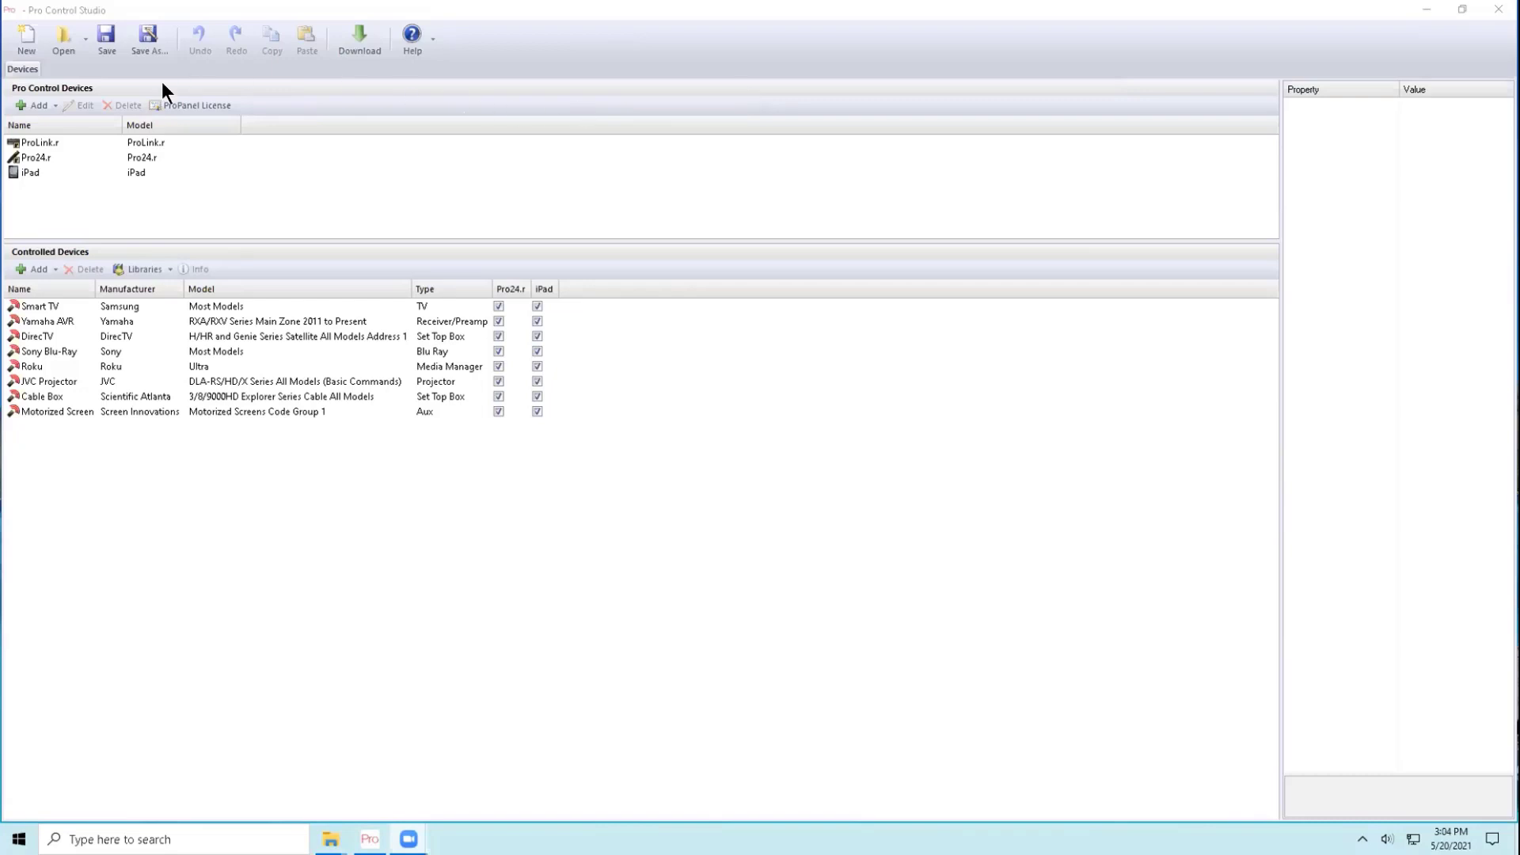
- Set the System Zone Code of the ProLink.r device to 150
click(65, 141)
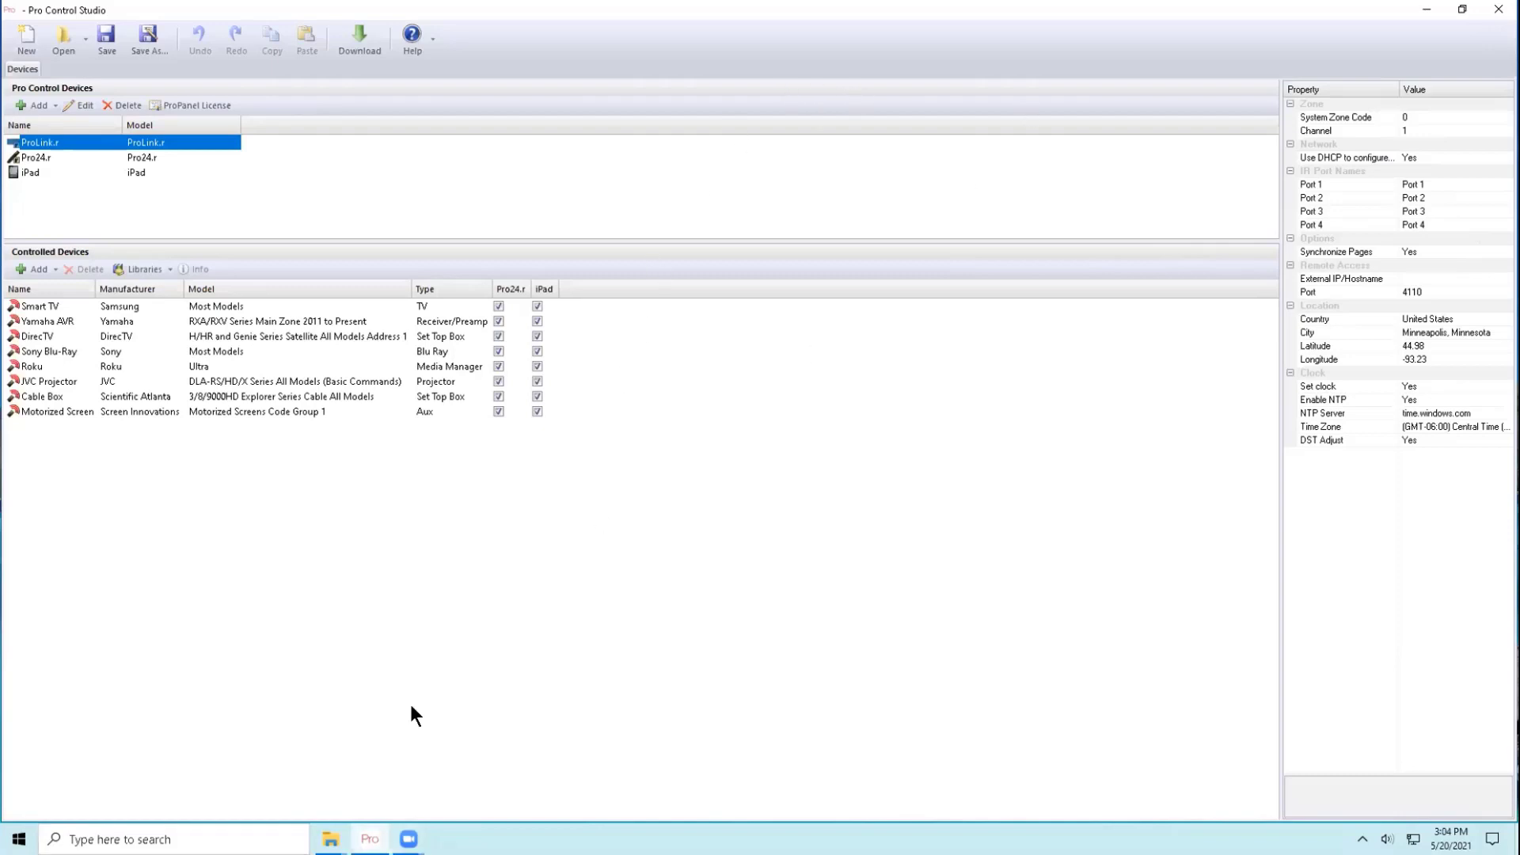
click(1451, 117)
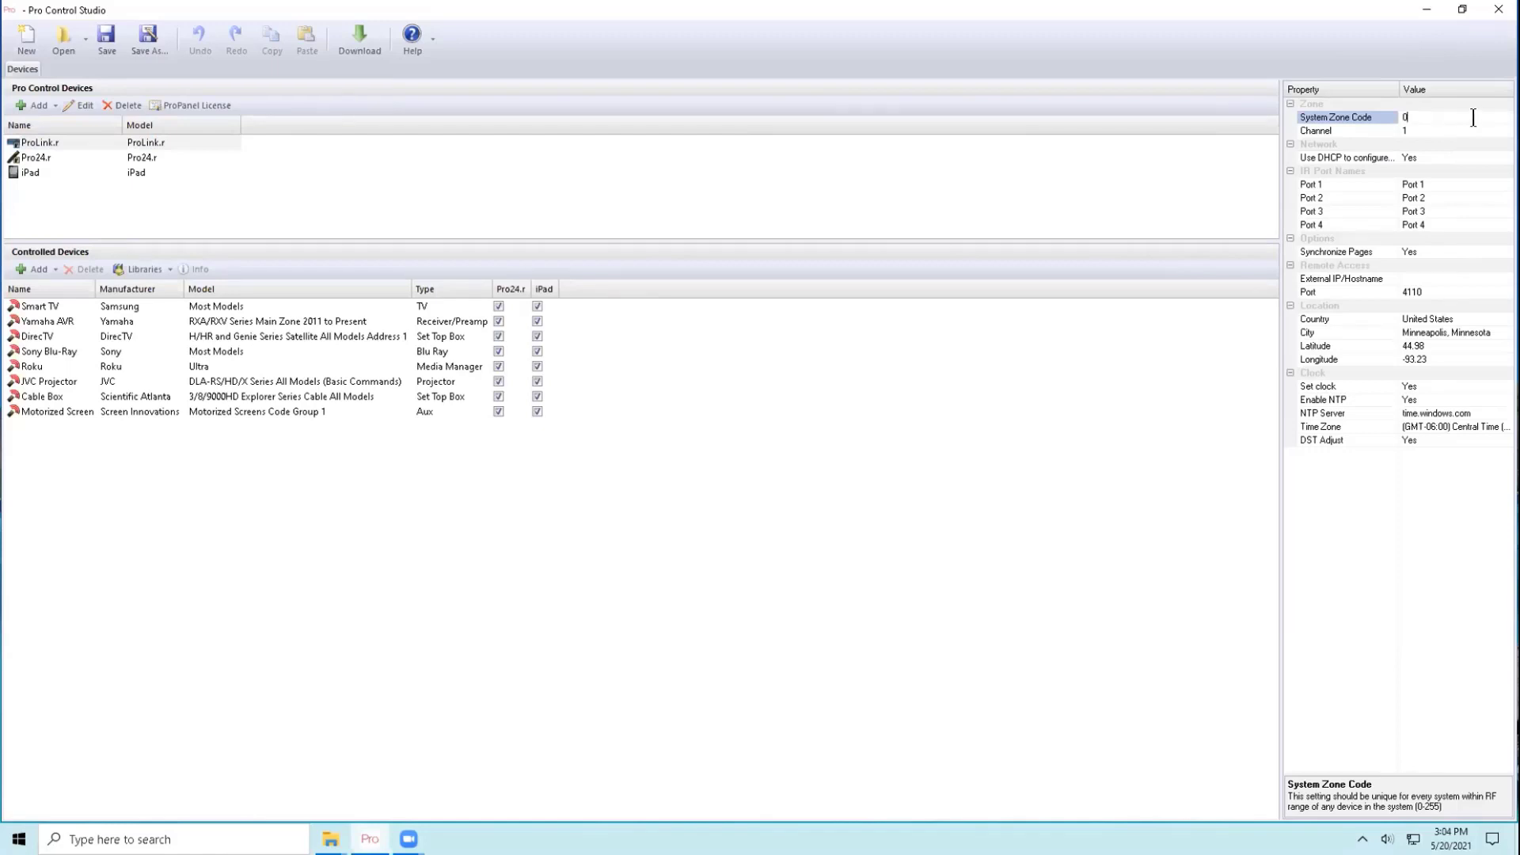
drag(1474, 118, 1354, 121)
text(150)
- Set the ProLink.r's zone channel to 6
click(1452, 127)
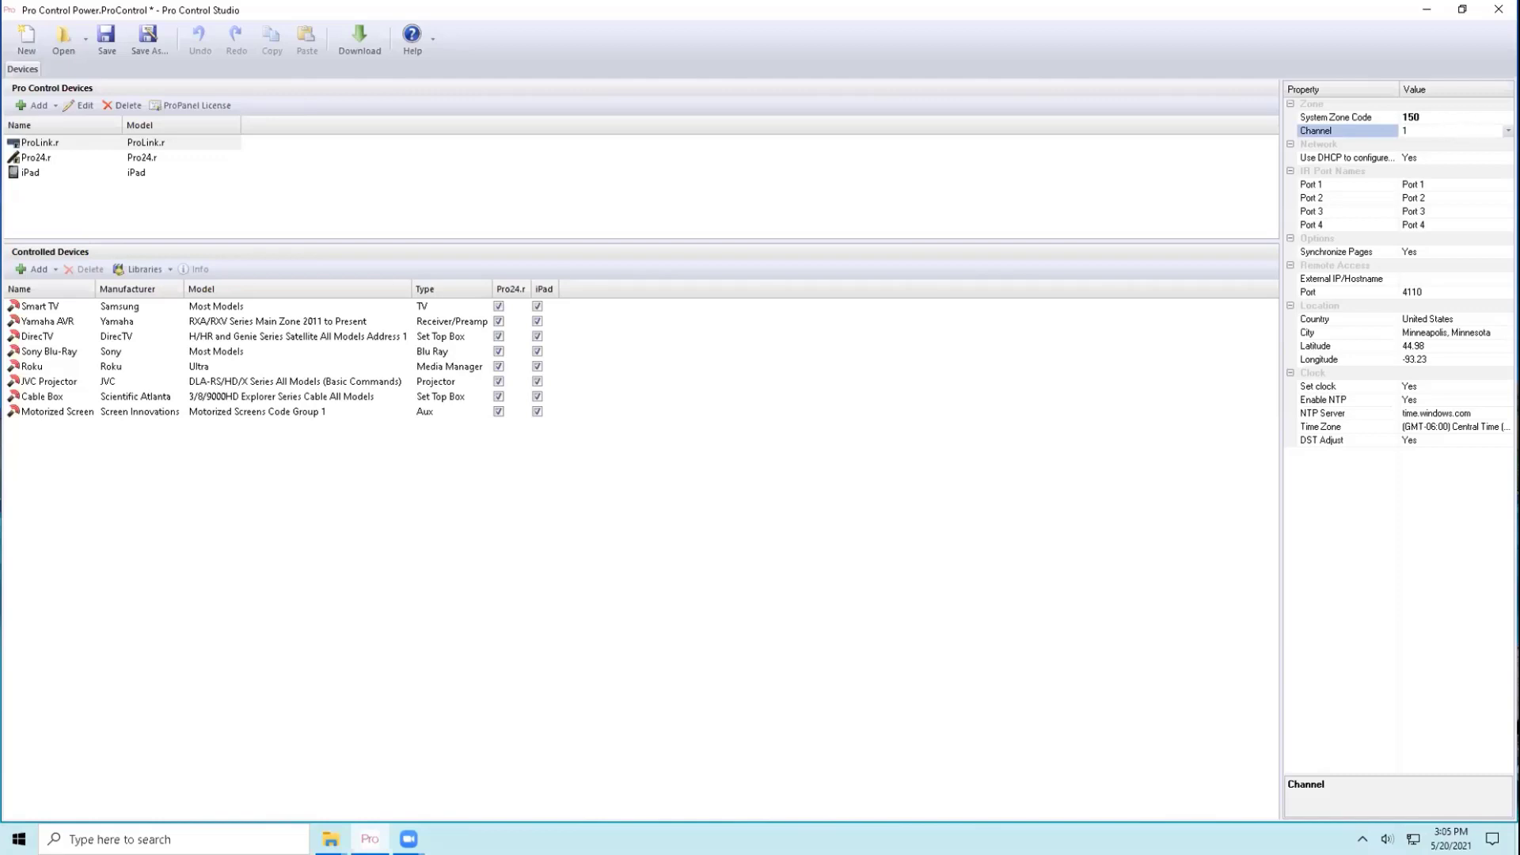
click(1509, 130)
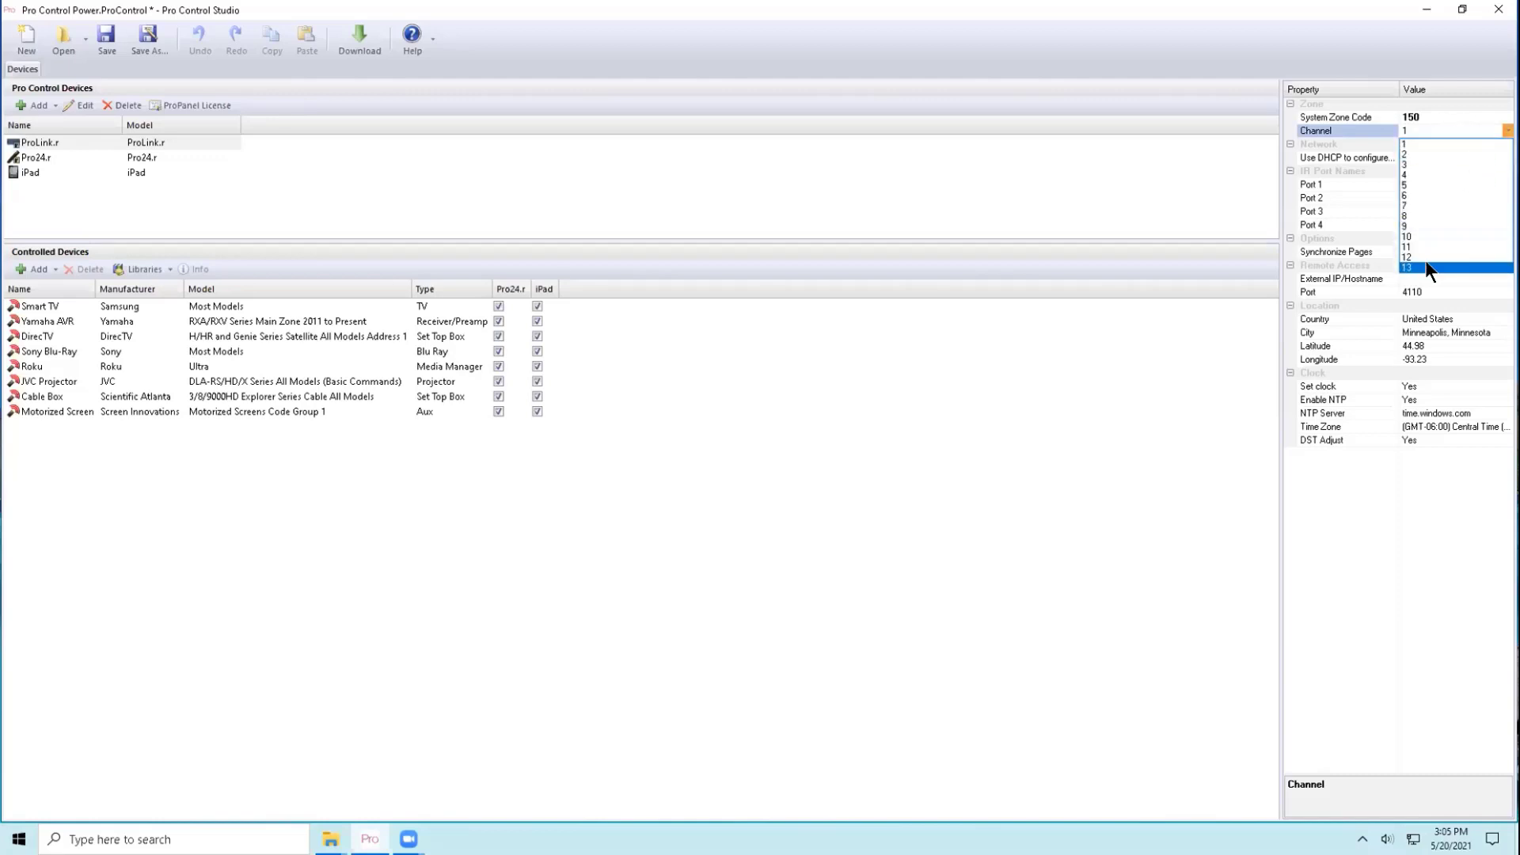
click(1446, 144)
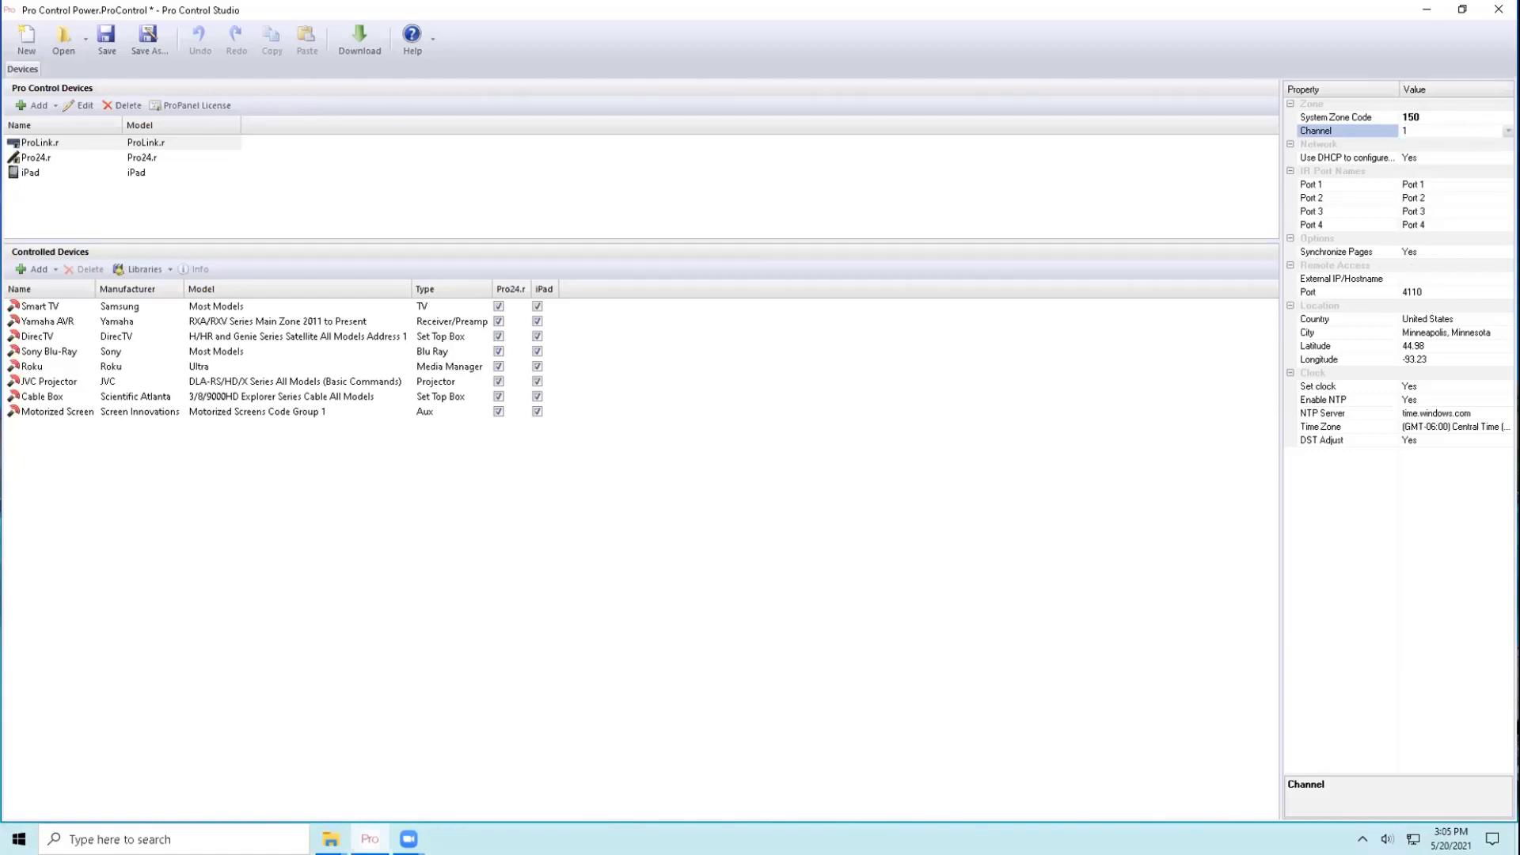
click(1508, 131)
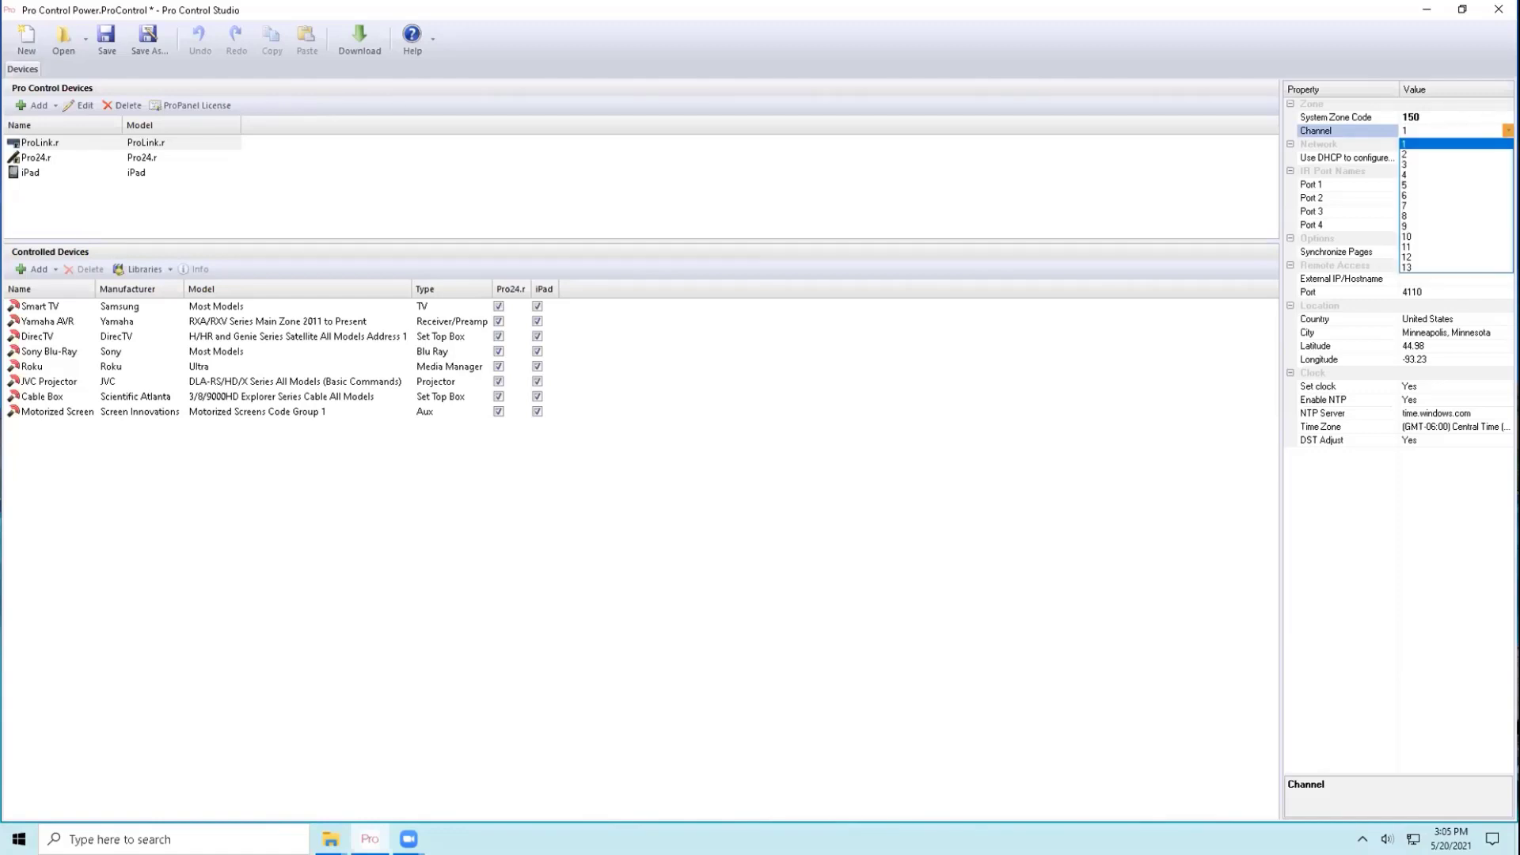
click(1446, 193)
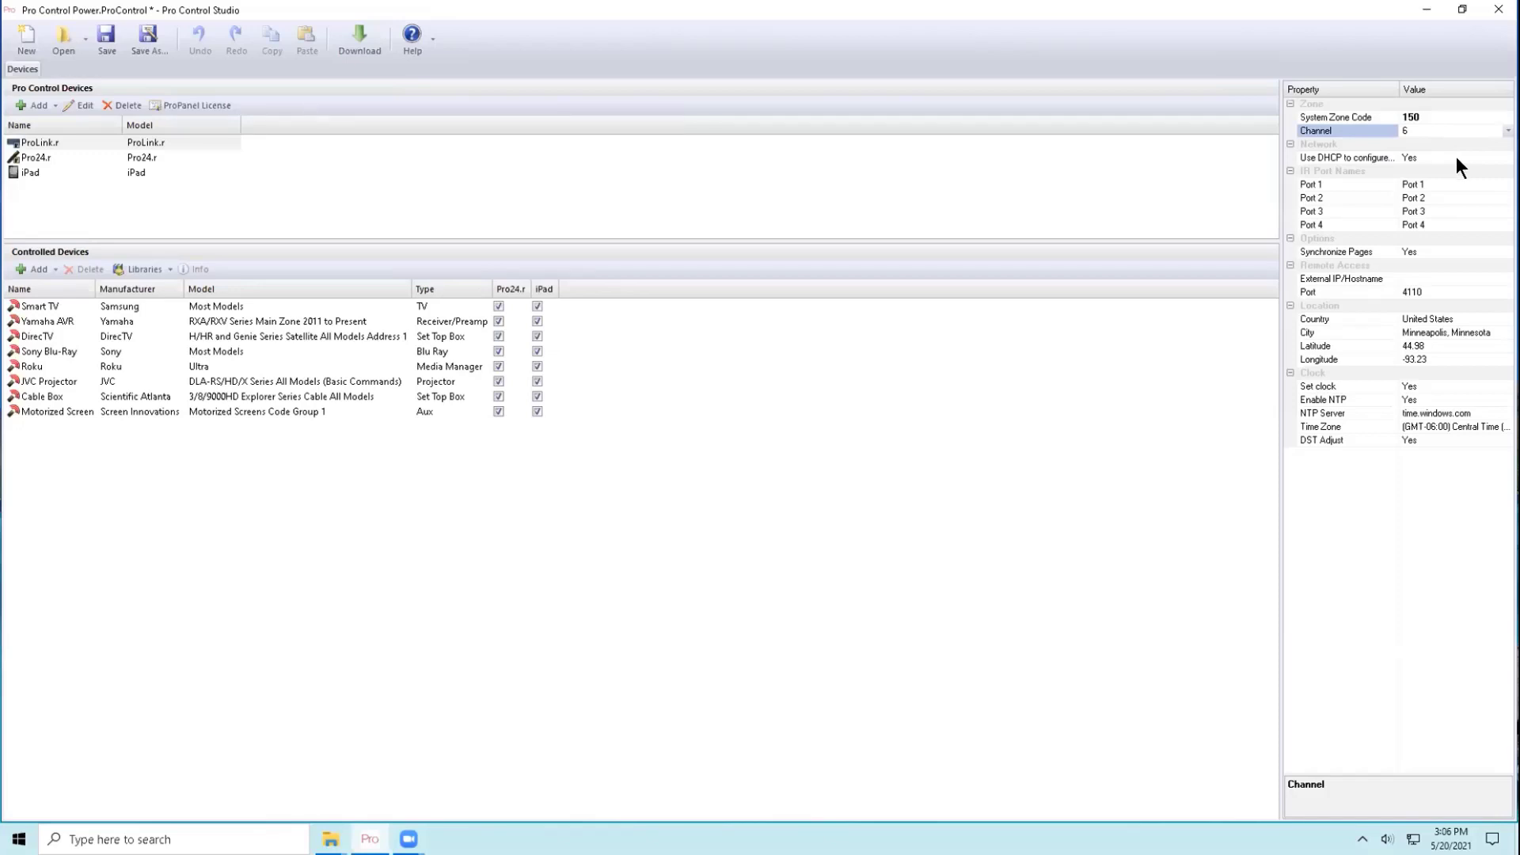
- Look at the ProLink.r's DHCP options and widen the property list to fit the full setting names
click(1429, 155)
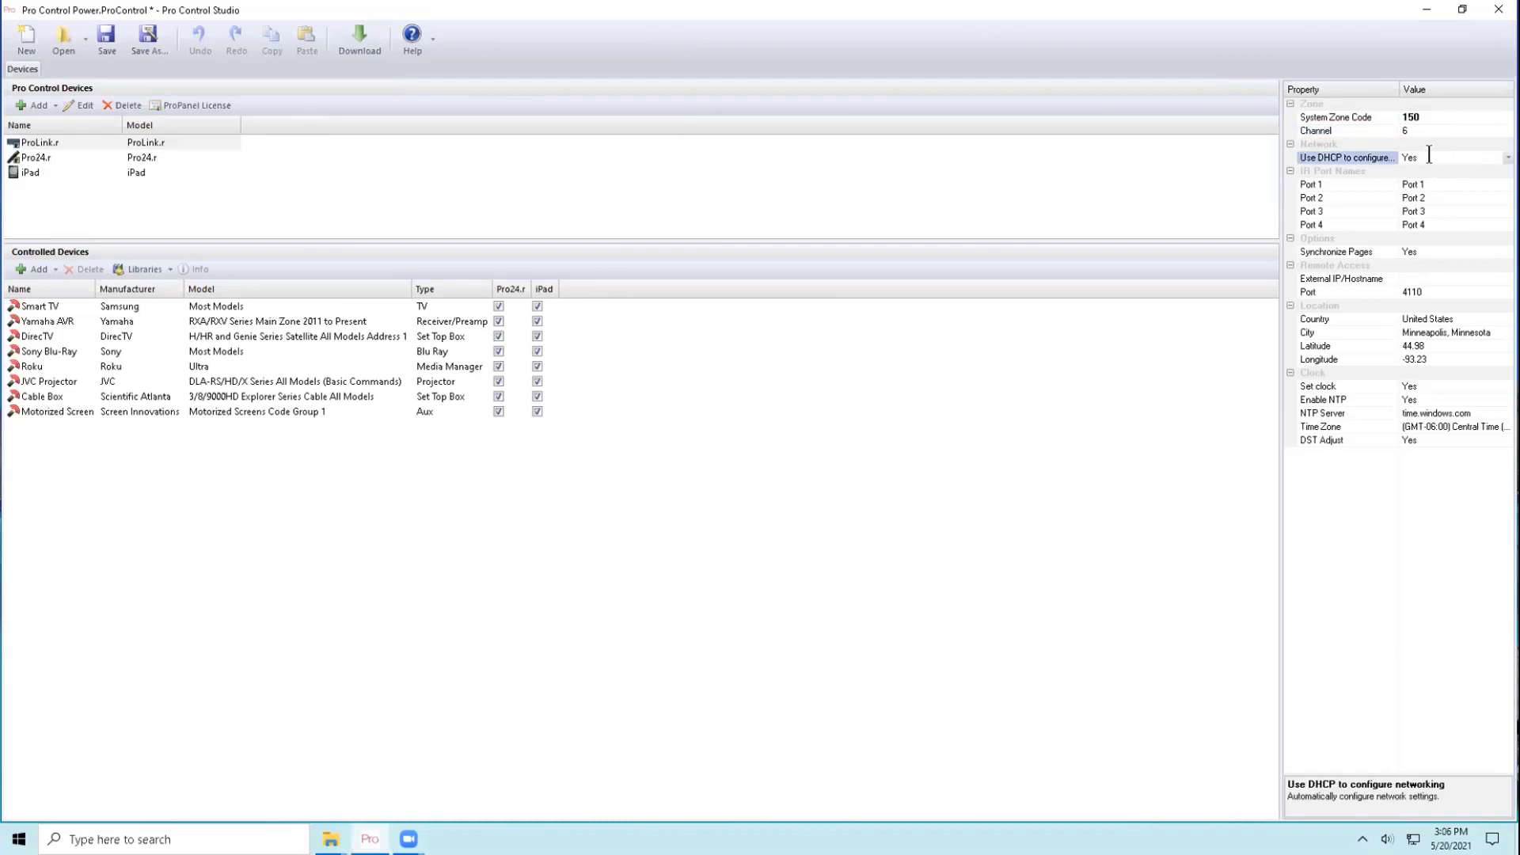
click(1509, 158)
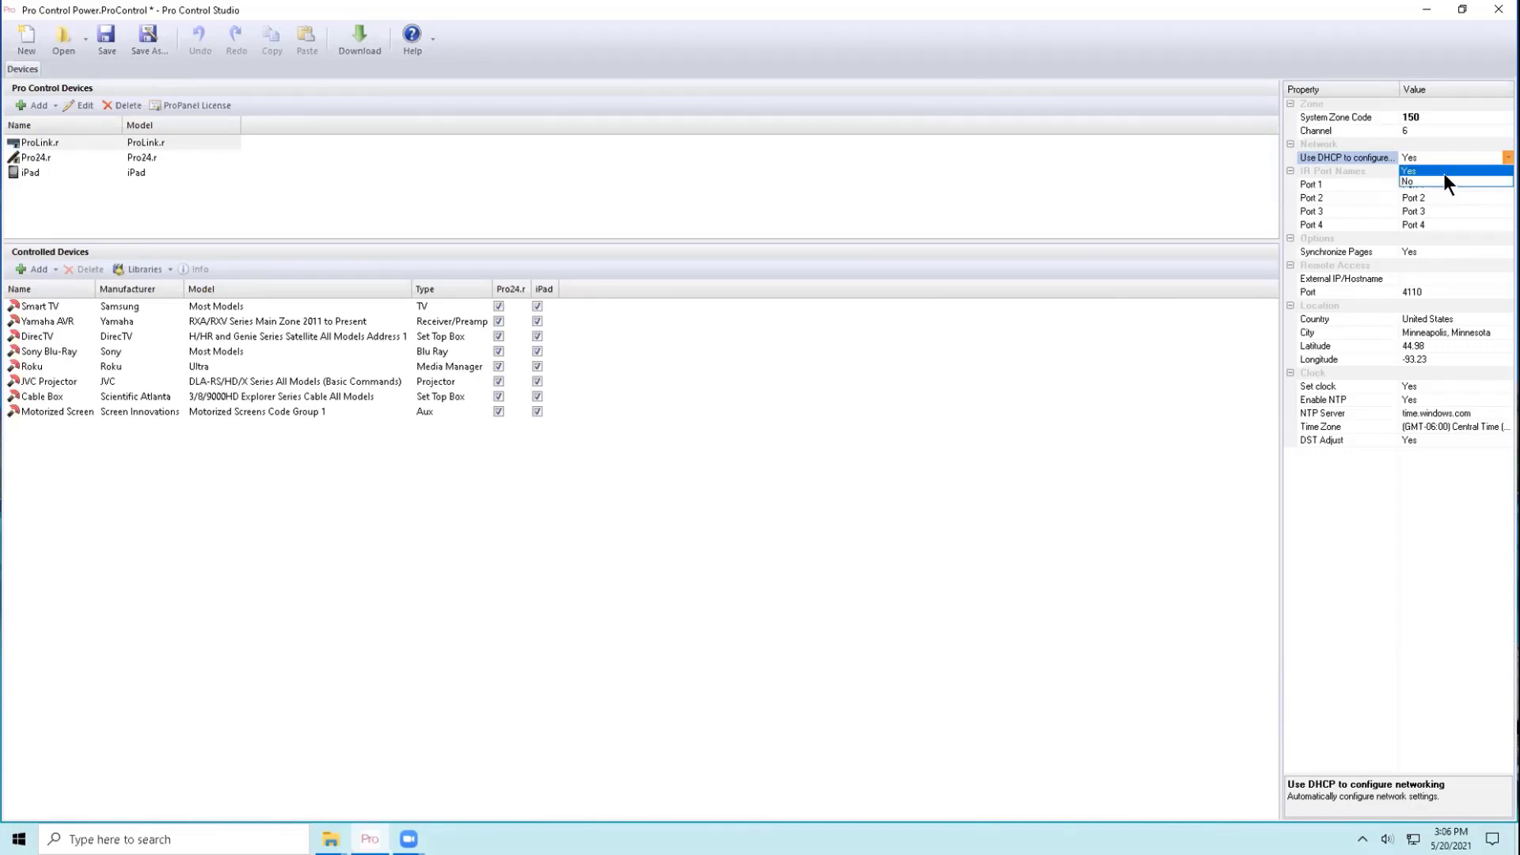
click(1275, 116)
drag(1279, 117, 1198, 119)
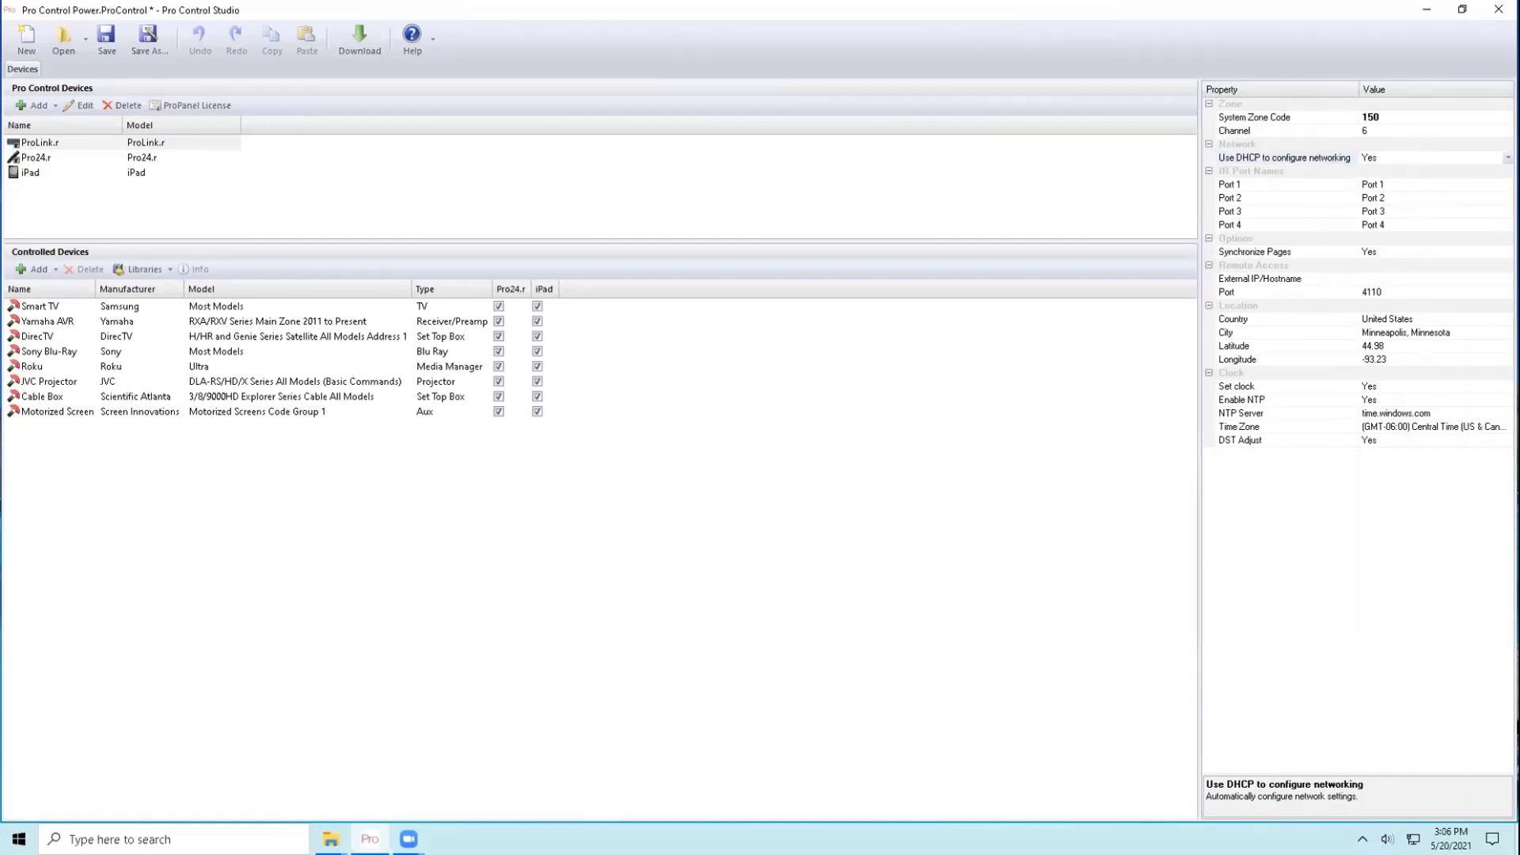
- Switch DHCP networking to No for the ProLink.r to view the manual network fields, and restore it to Yes
click(1508, 157)
click(1478, 174)
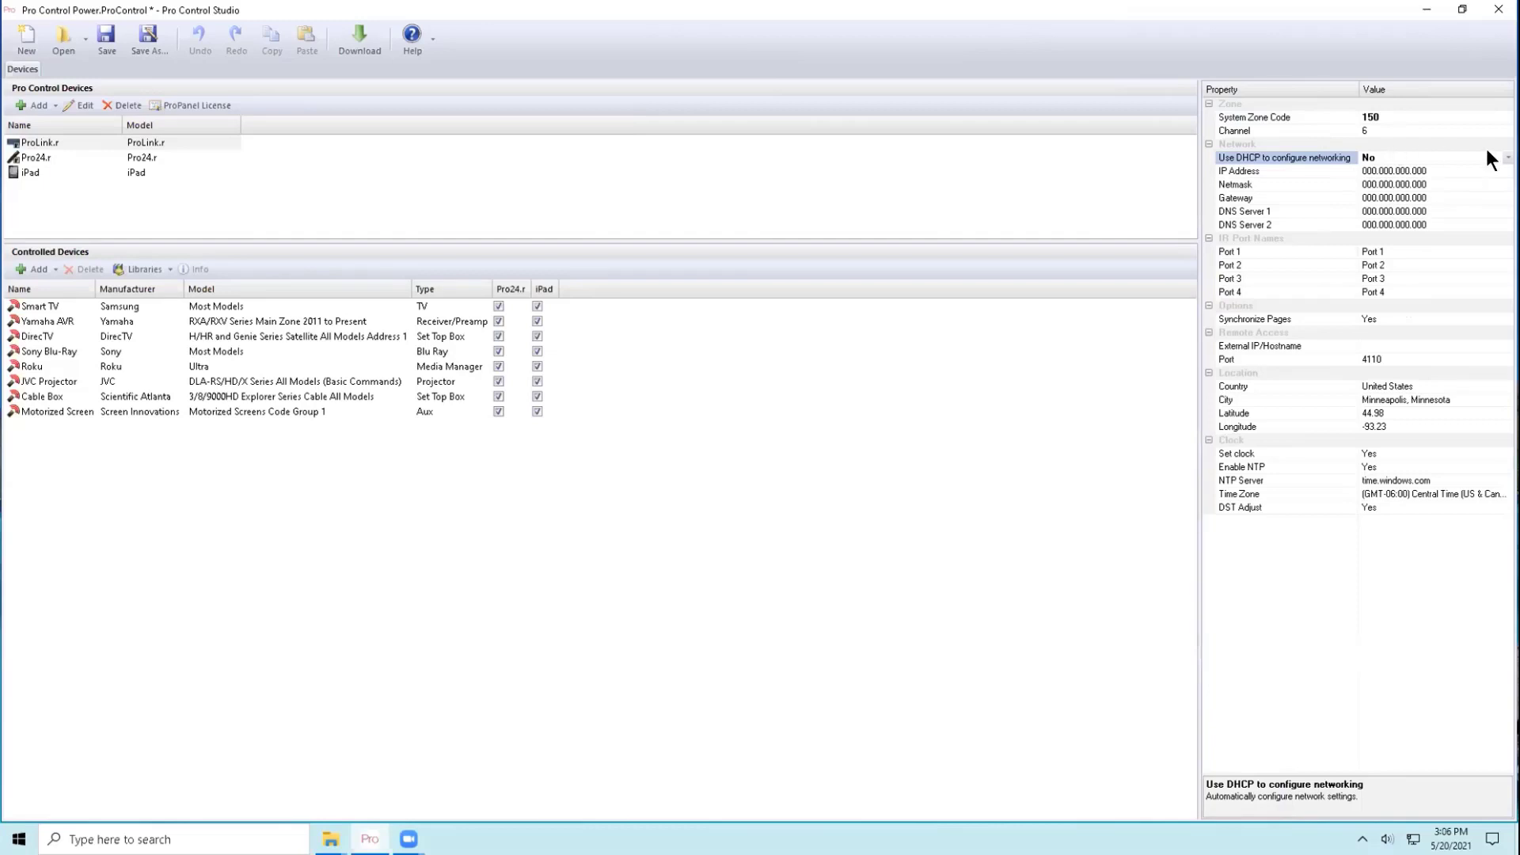
click(1508, 158)
click(1441, 168)
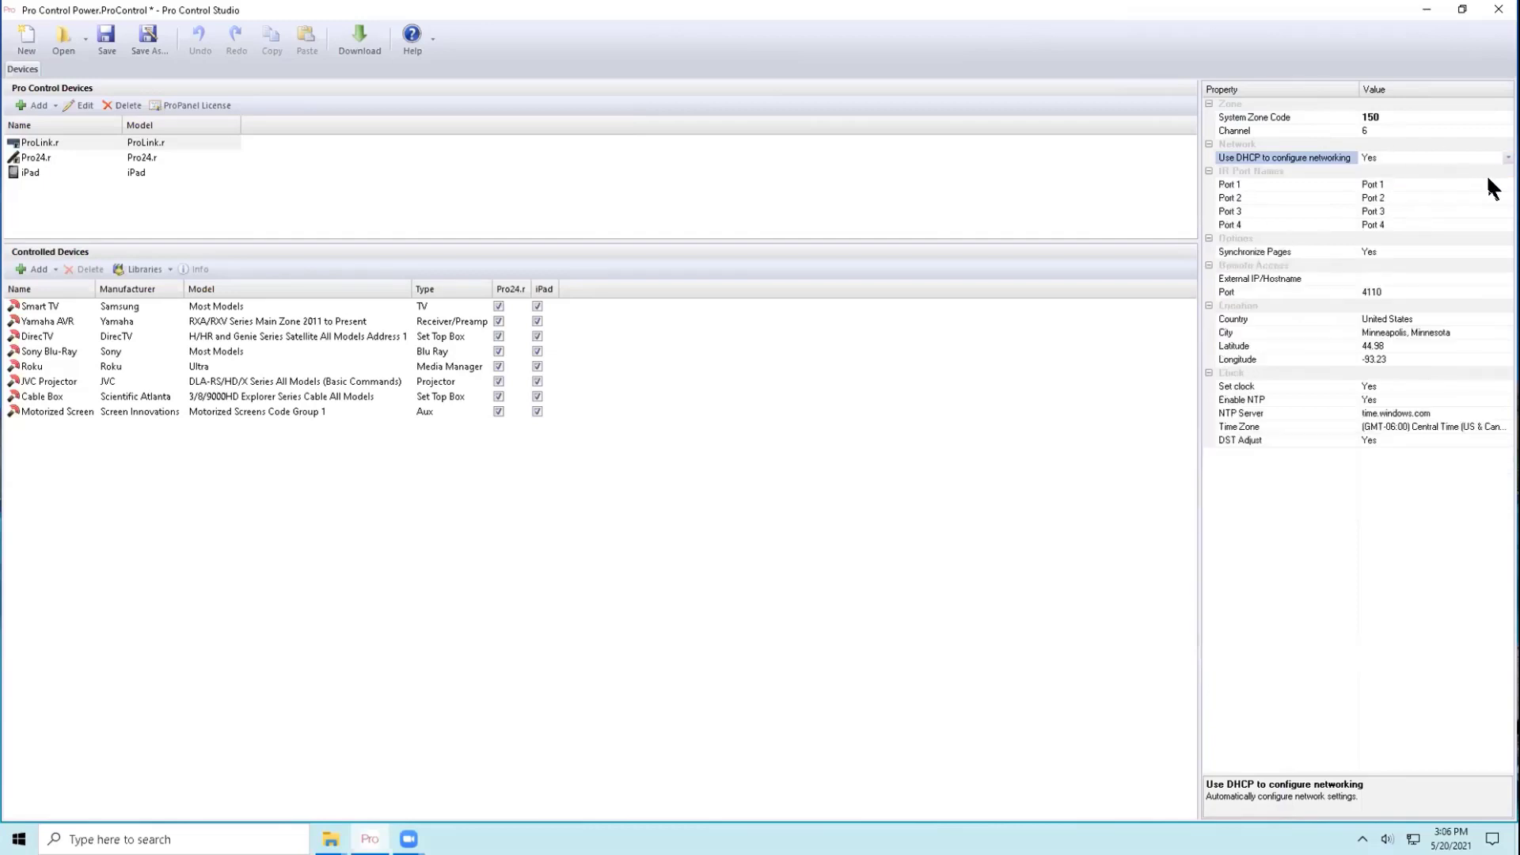
- Name the ProLink.r's IR ports 1 to 4 Smart TV, Yamaha AVR, DirecTV and Bluray/Roku
click(1408, 187)
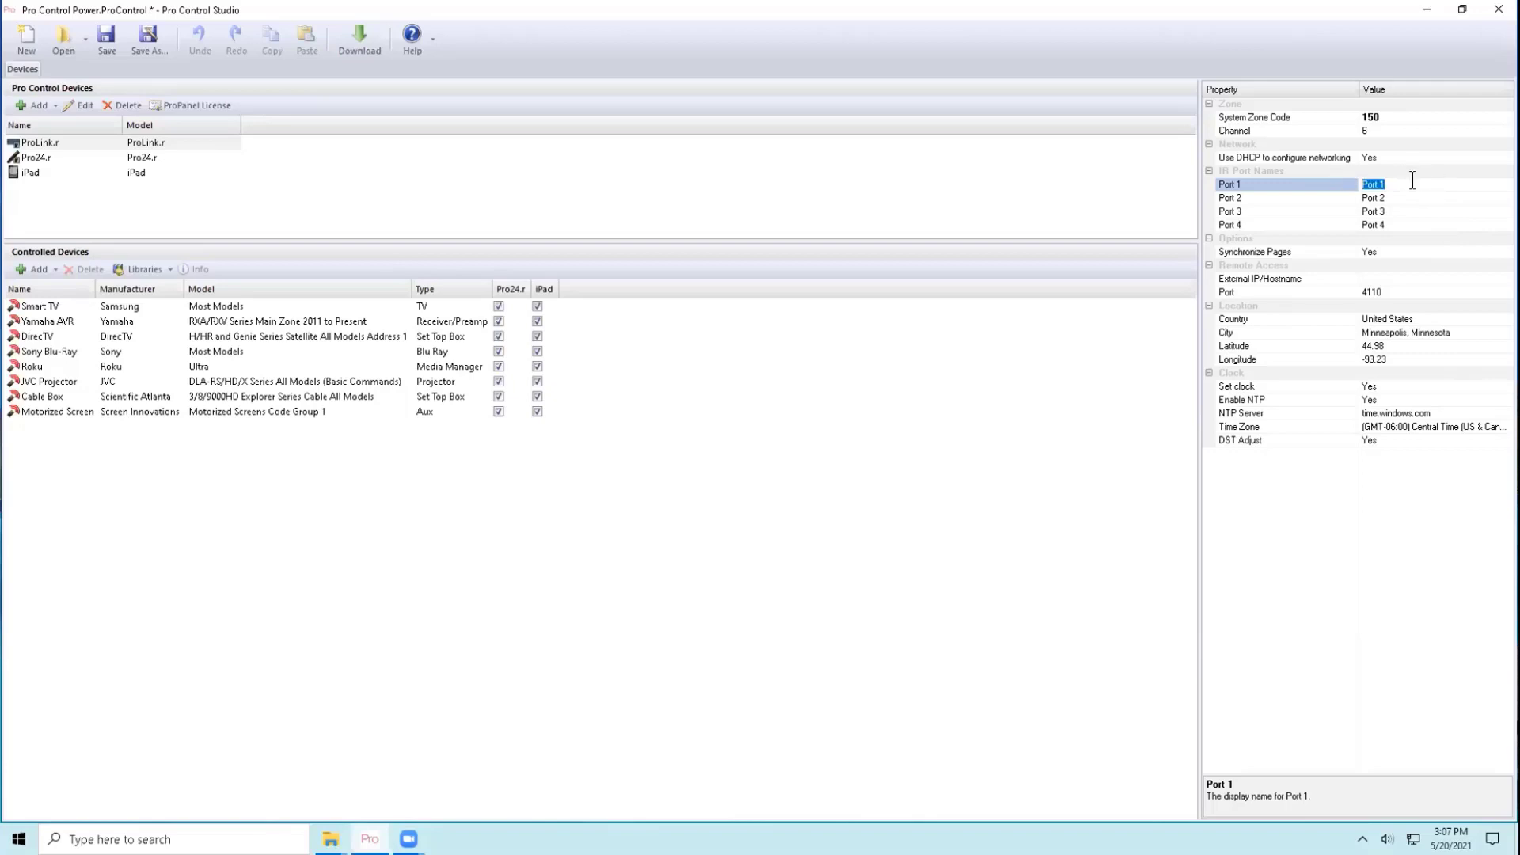
text(Smart TV)
click(1442, 201)
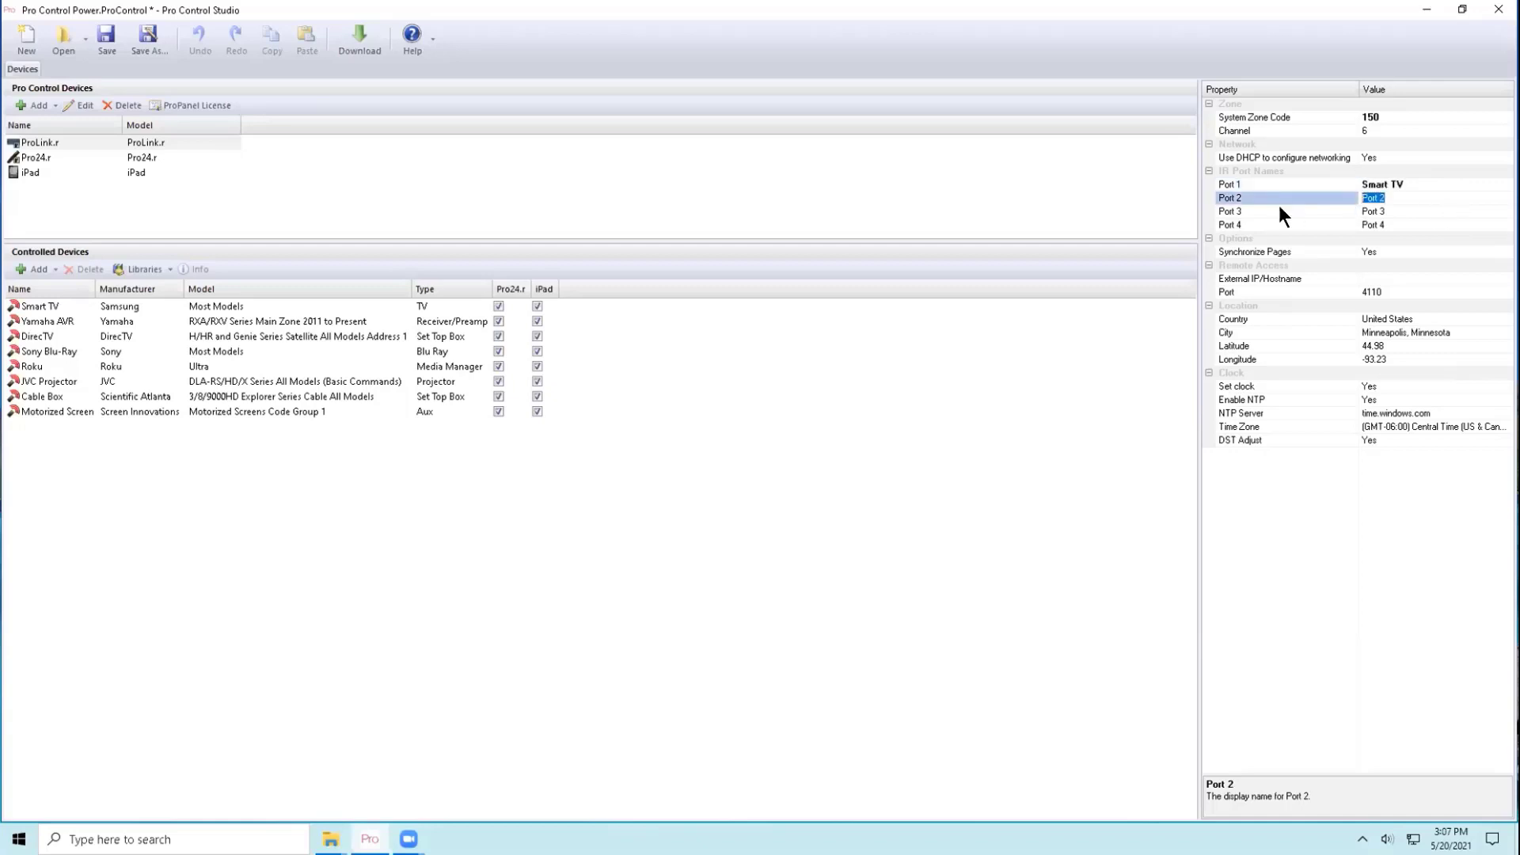
text(Yamh)
key(BackSpace)
text(aha AVR)
click(1354, 211)
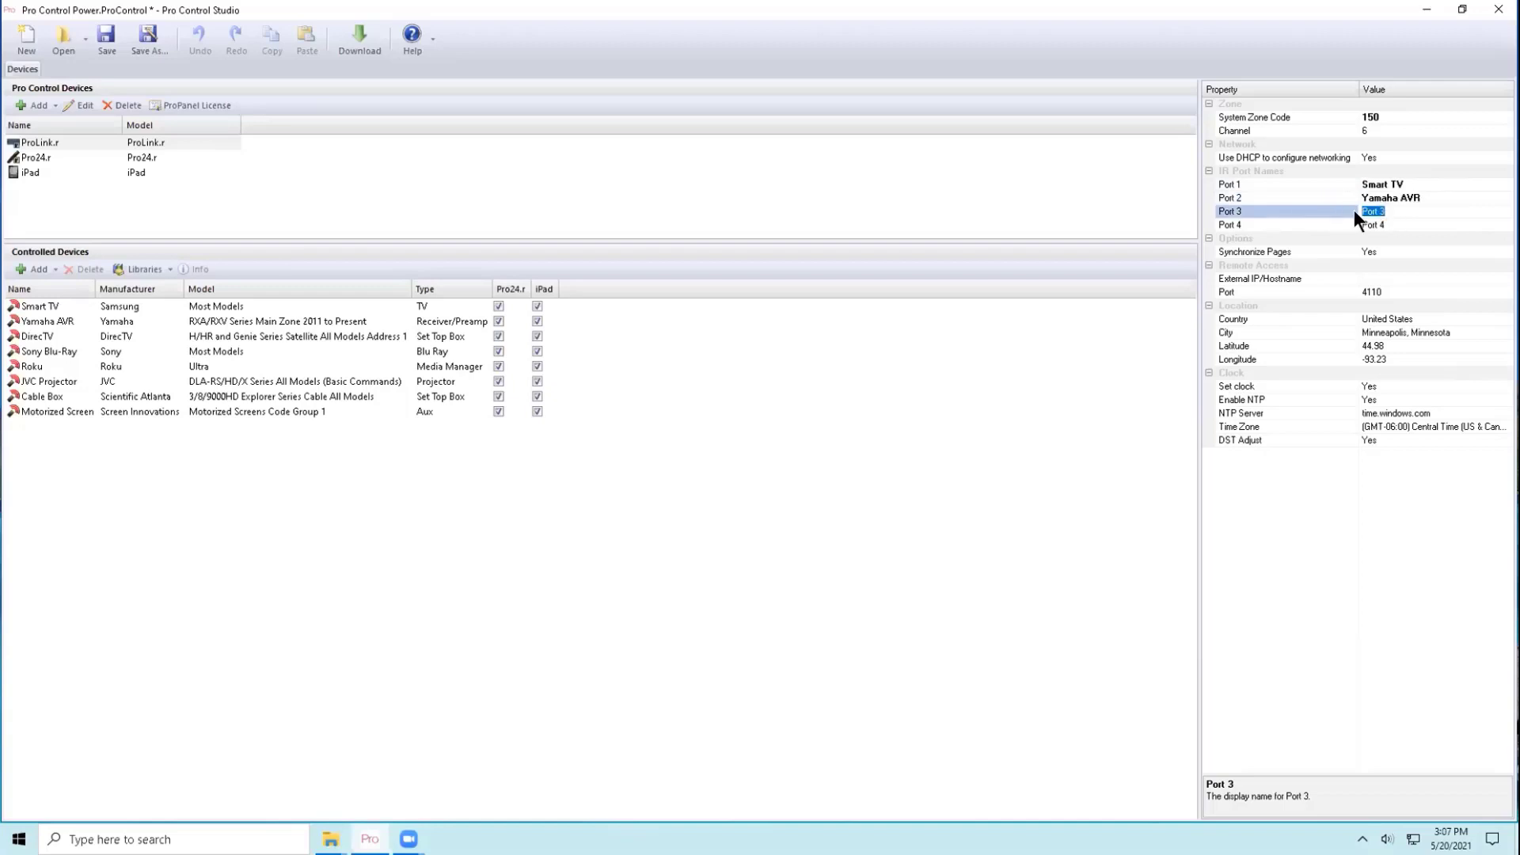
text(DirecTV)
click(1334, 228)
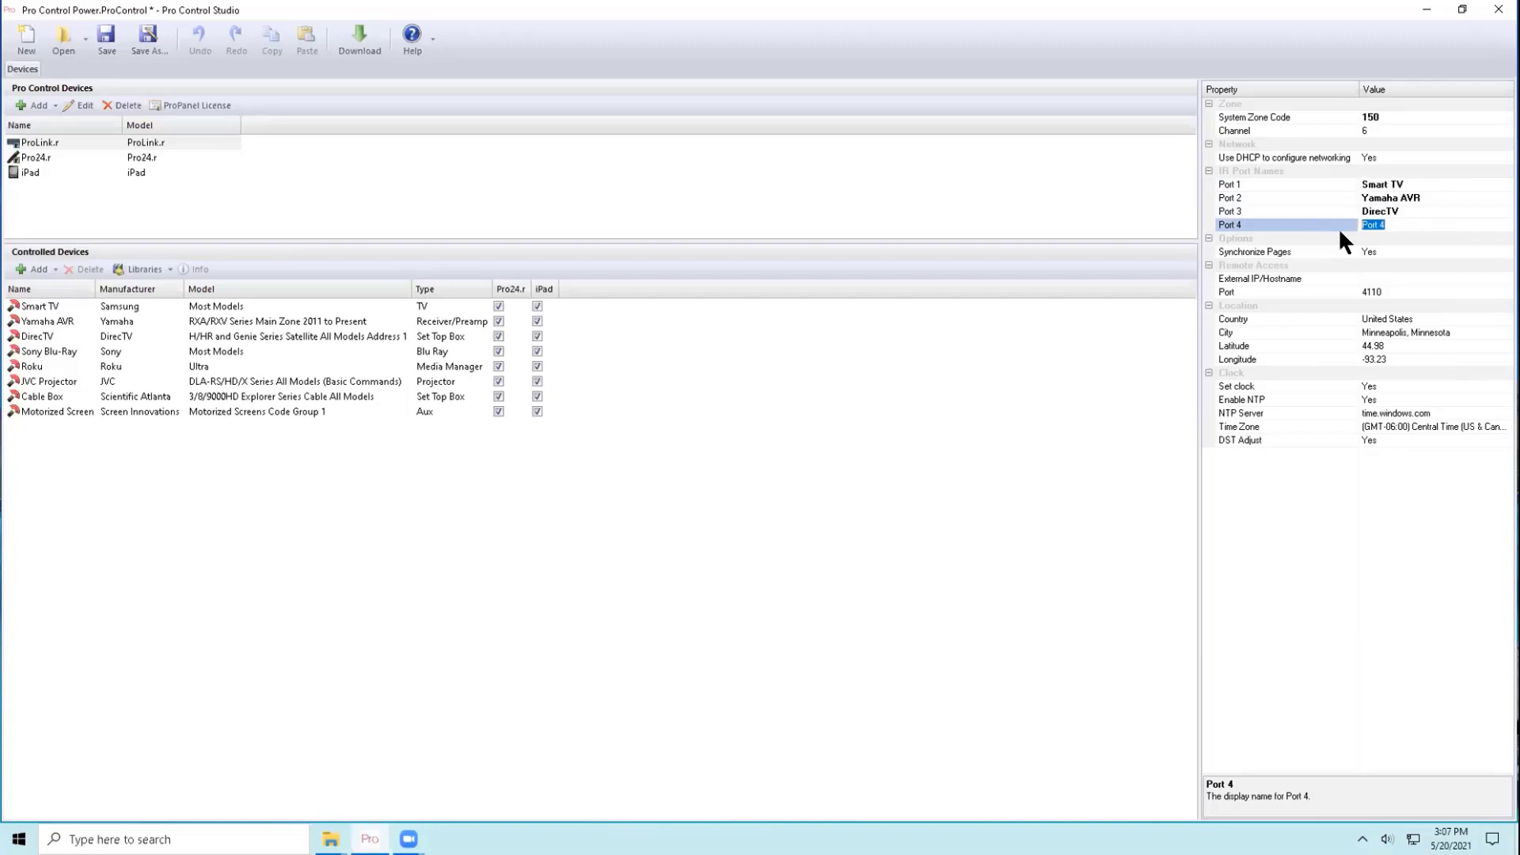
text(Bluray/Roku)
- Set the ProLink.r's External IP/Hostname for remote access to dns.smith.com
click(1429, 252)
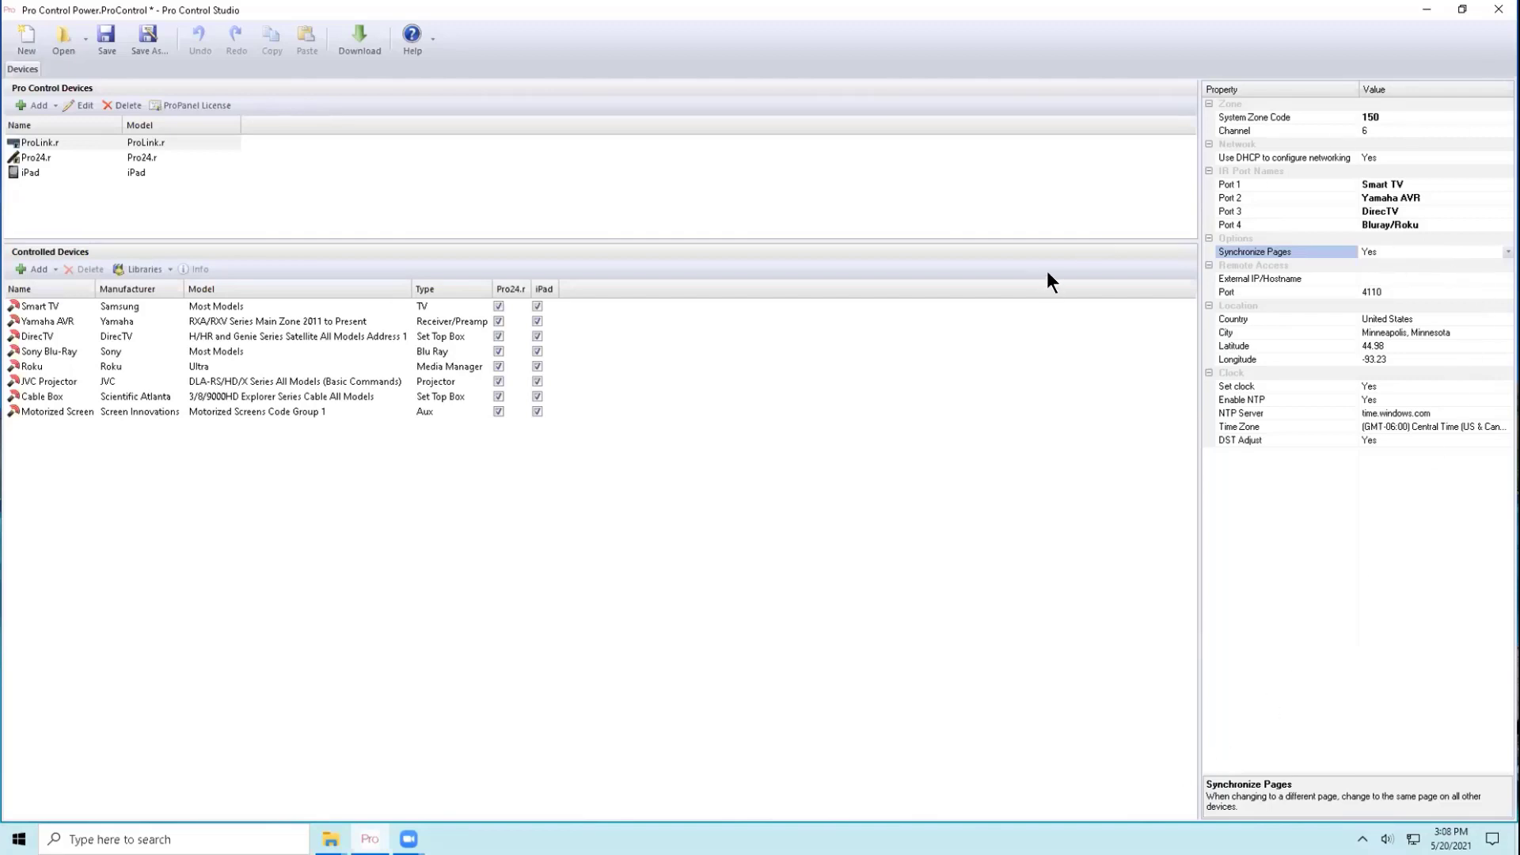
click(1398, 277)
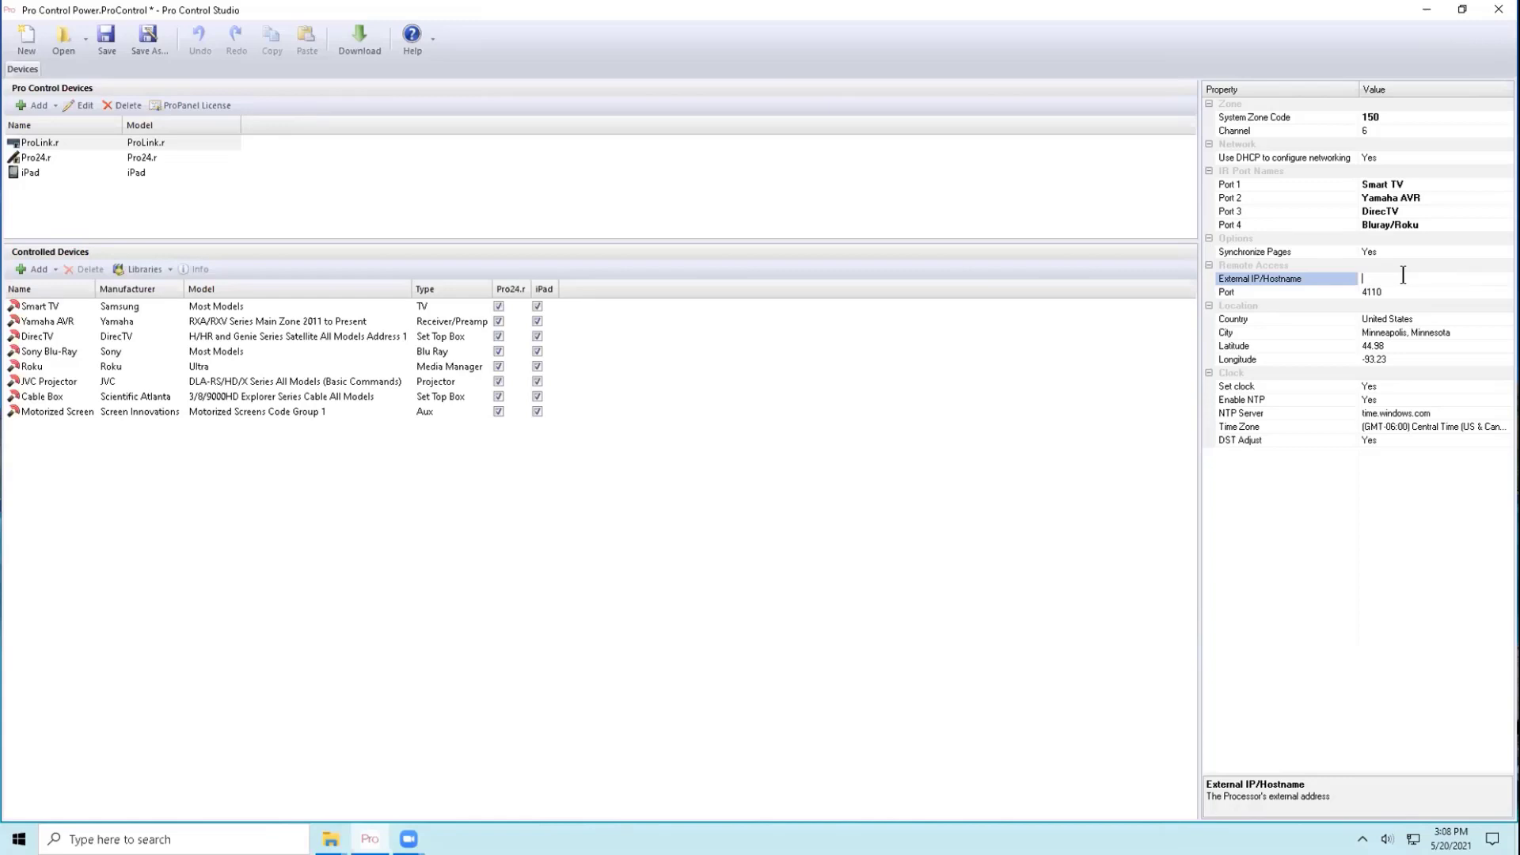
text(dns.smith.com)
click(1399, 292)
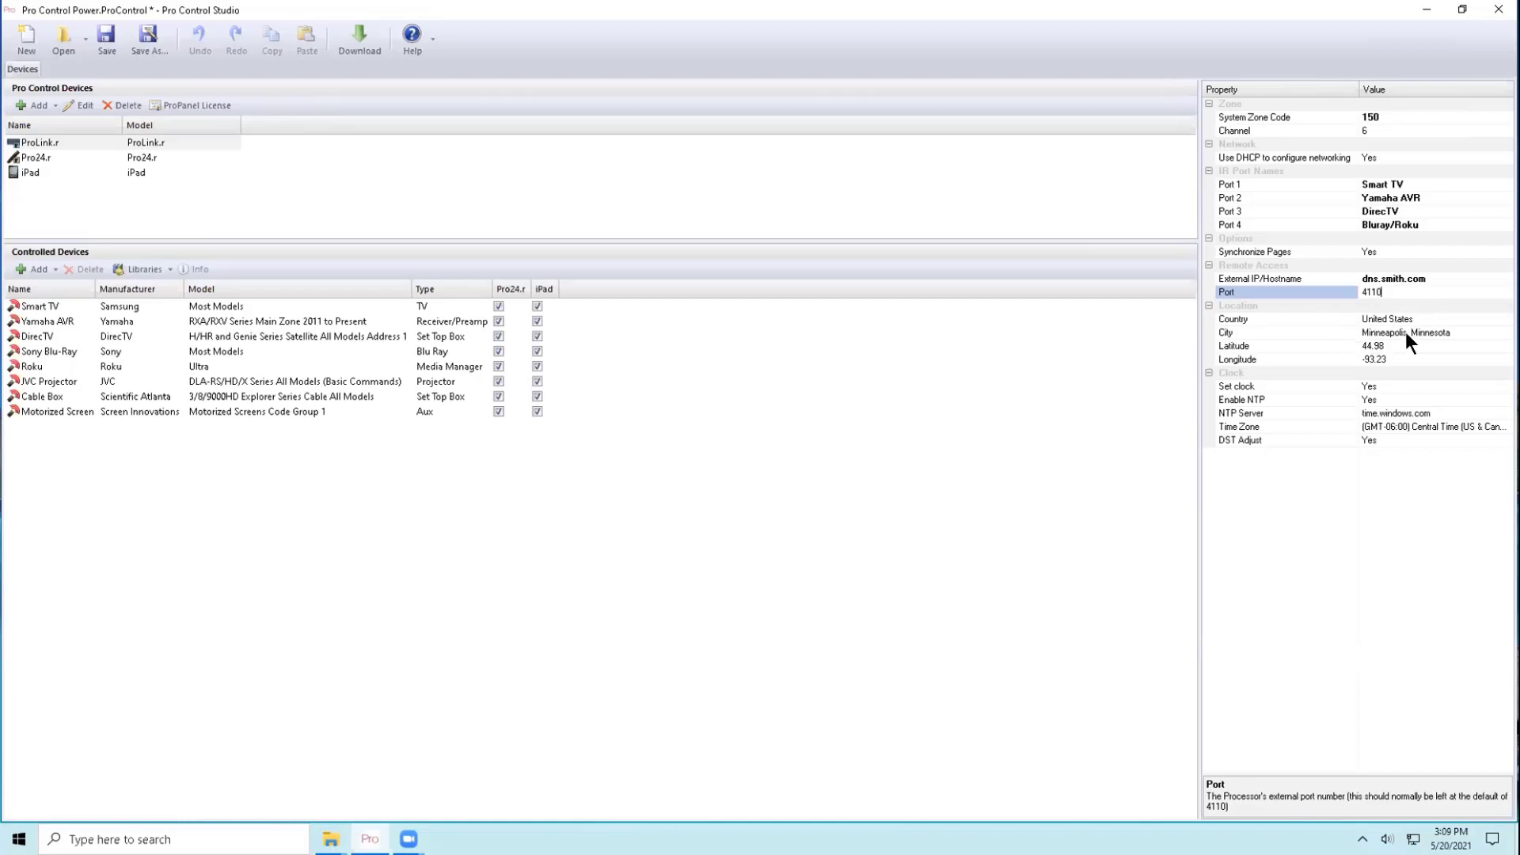
- Review the cities available for the ProLink.r's location
click(1385, 333)
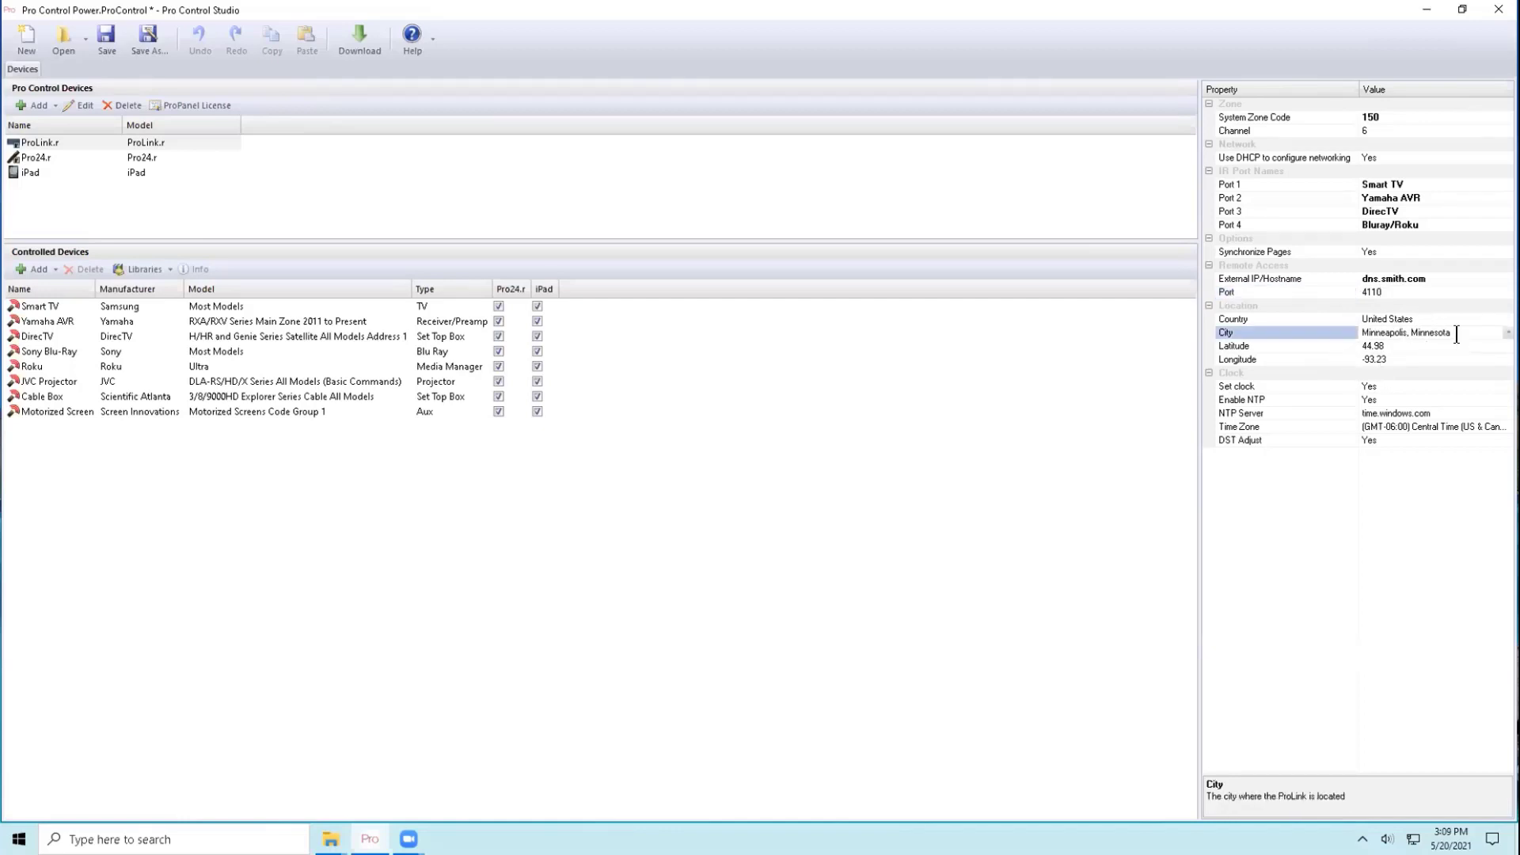
click(1508, 333)
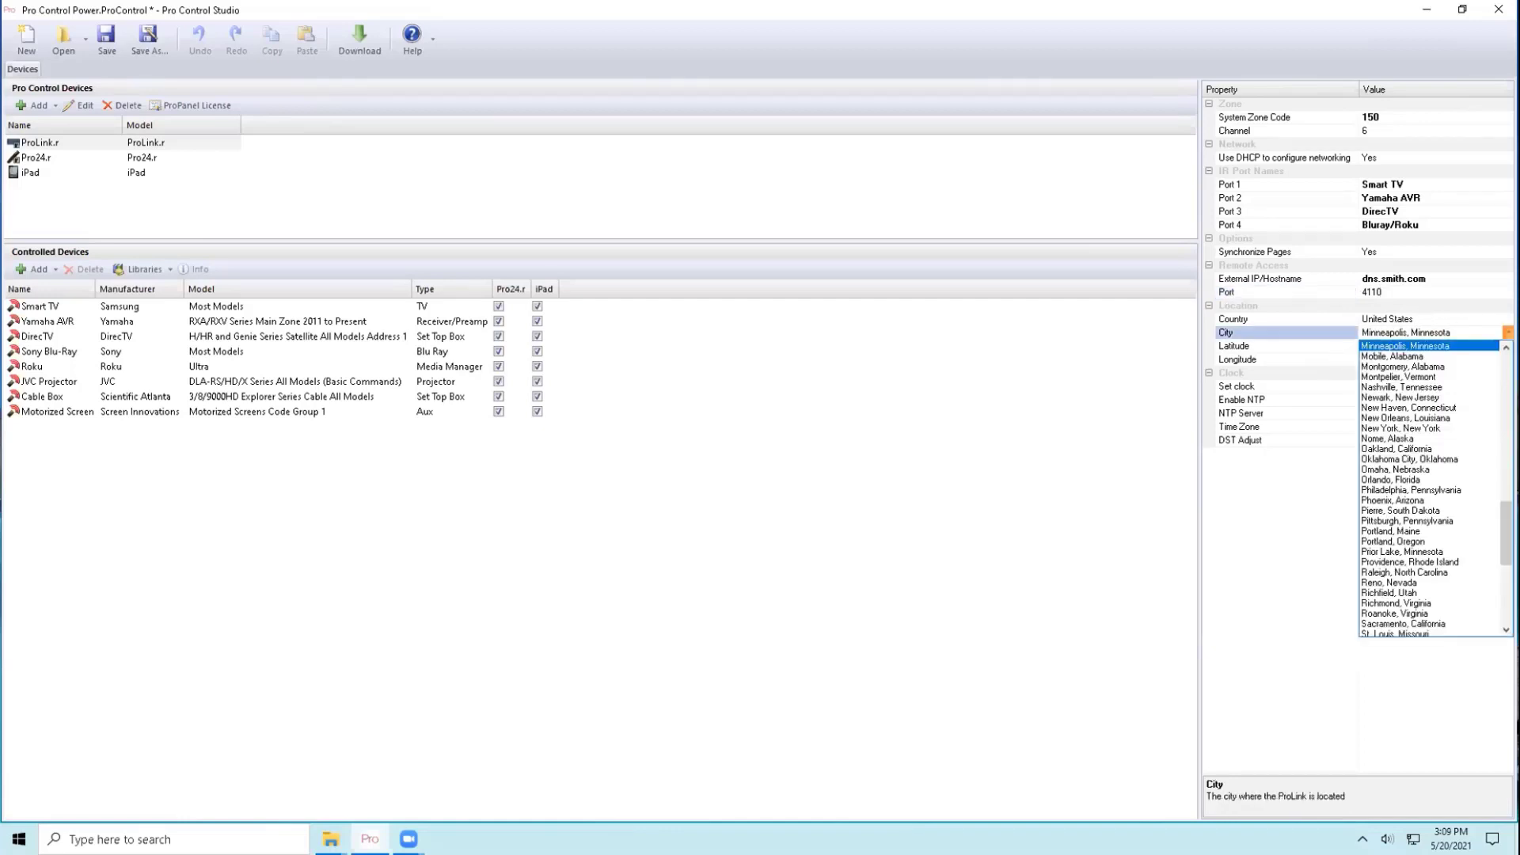
click(1509, 333)
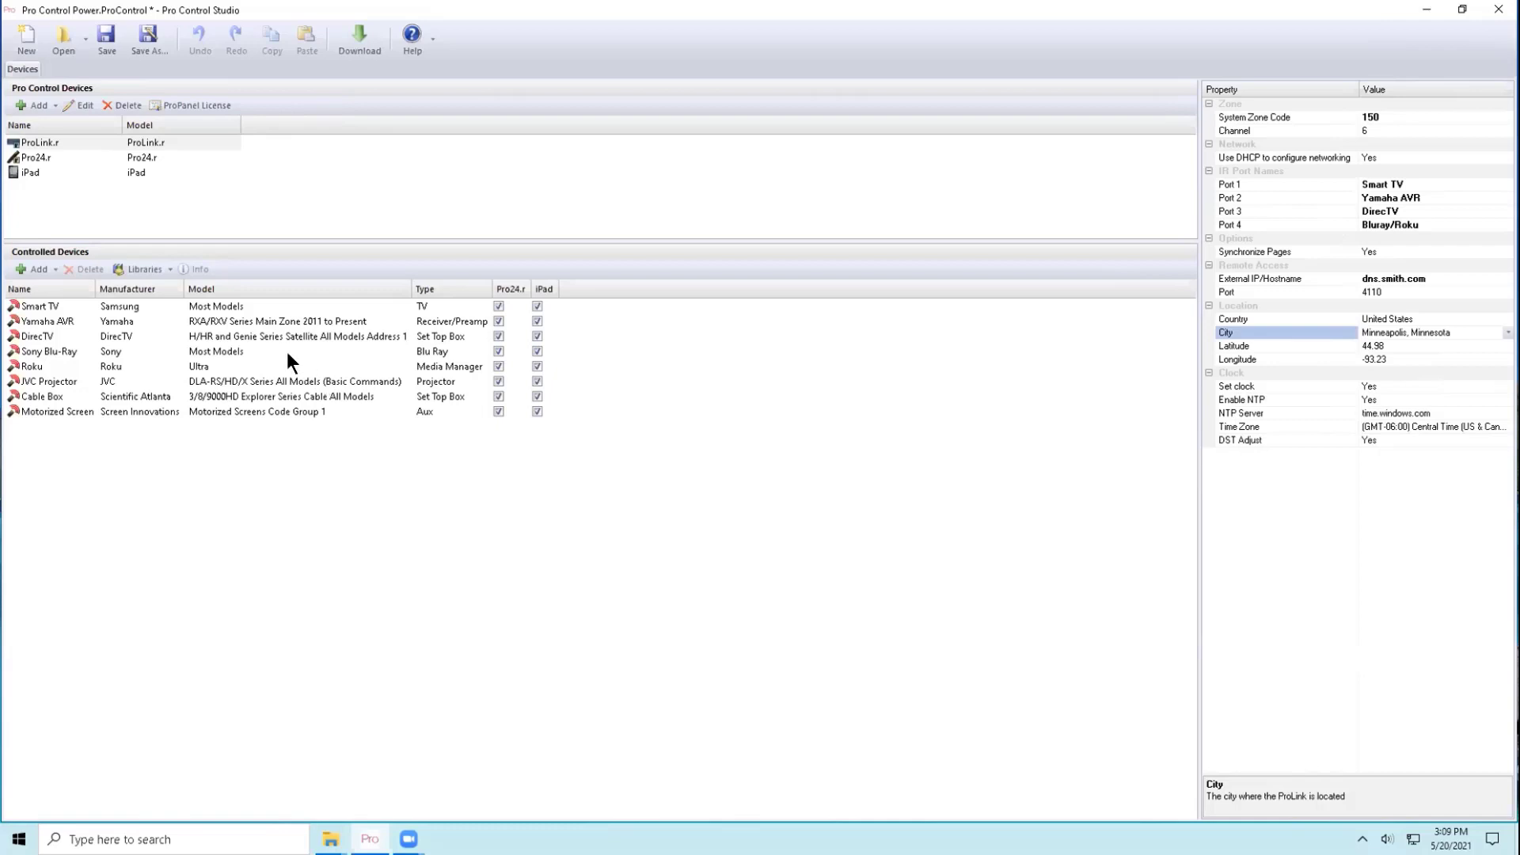
- Set Enable Tilt Switch to Yes for the Pro24.r remote
click(49, 150)
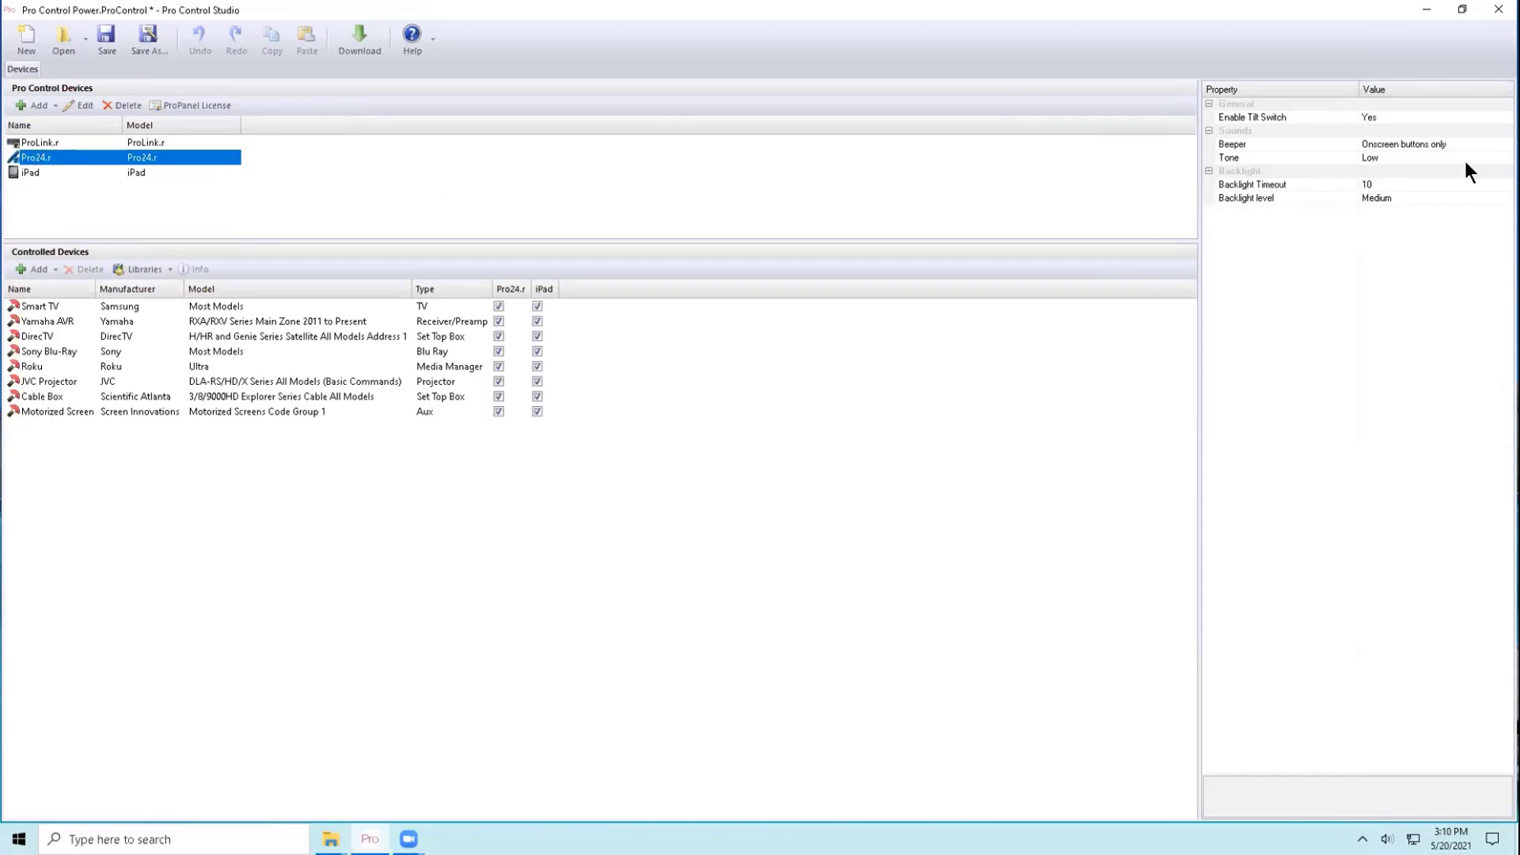
click(1404, 116)
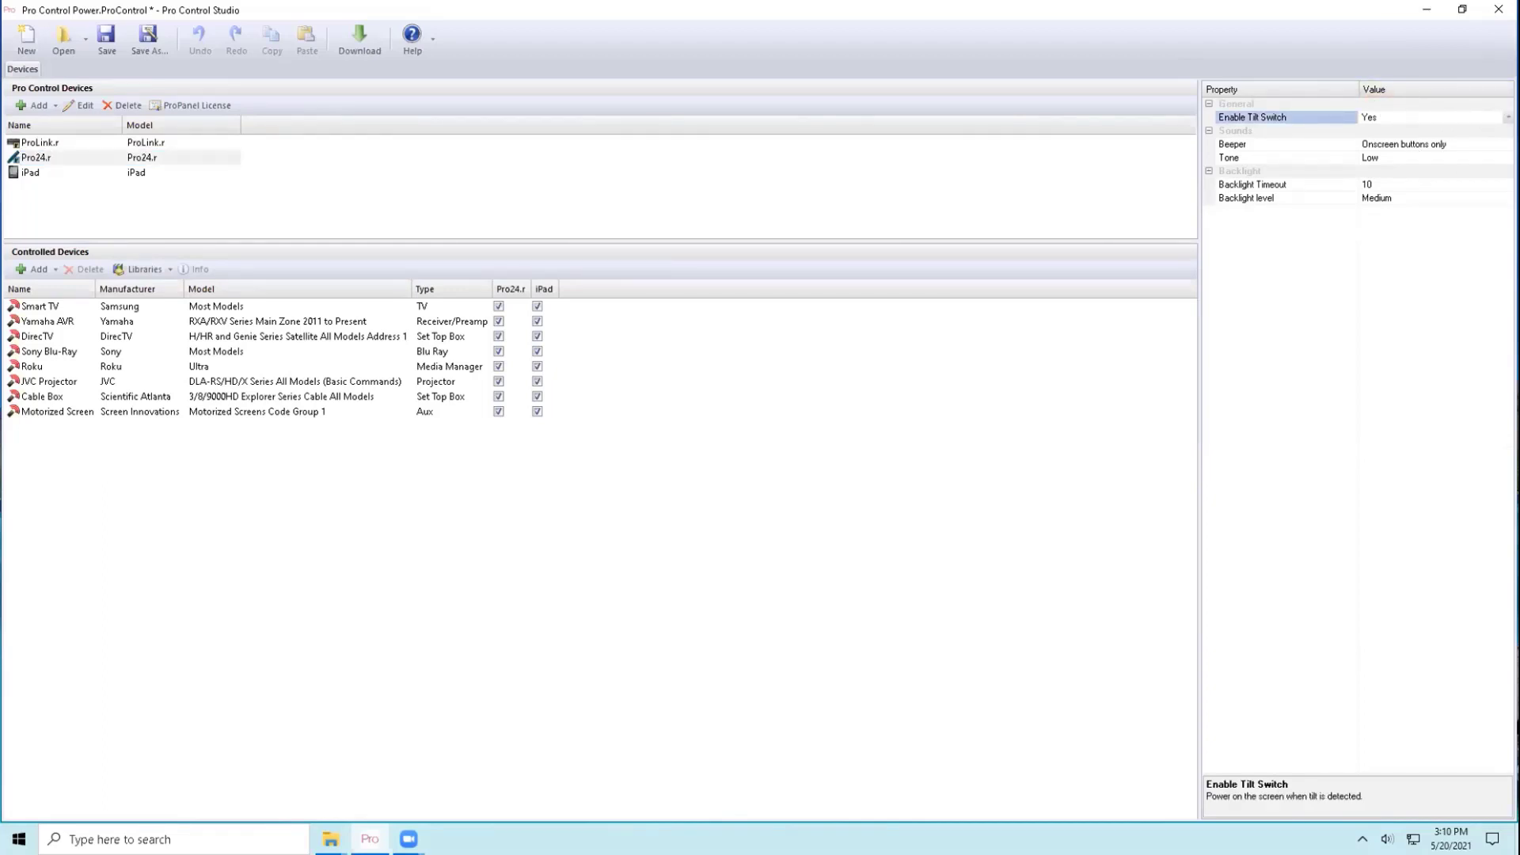
click(1508, 118)
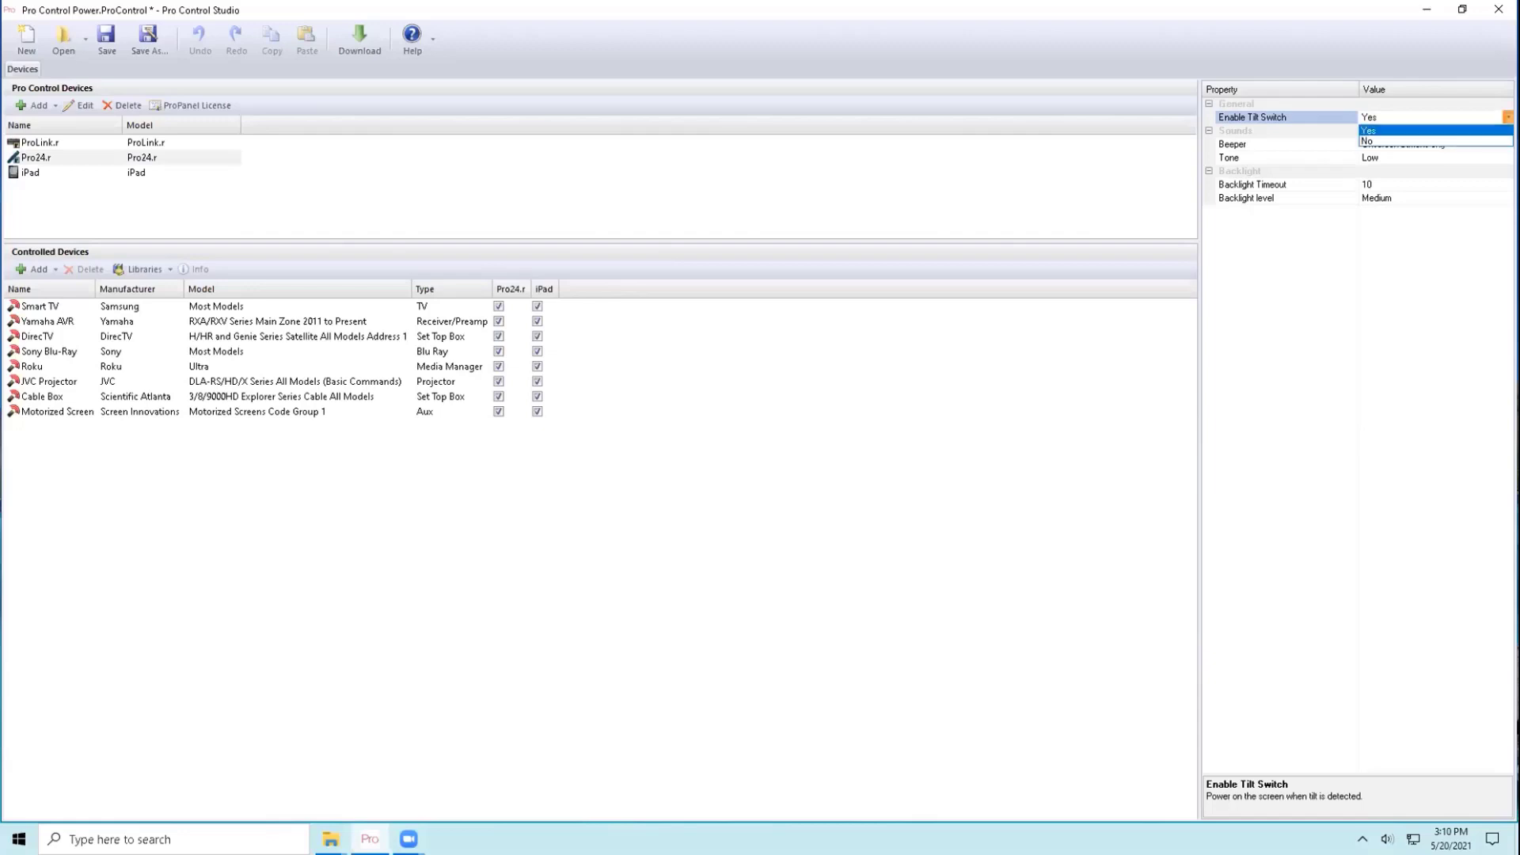
click(1487, 131)
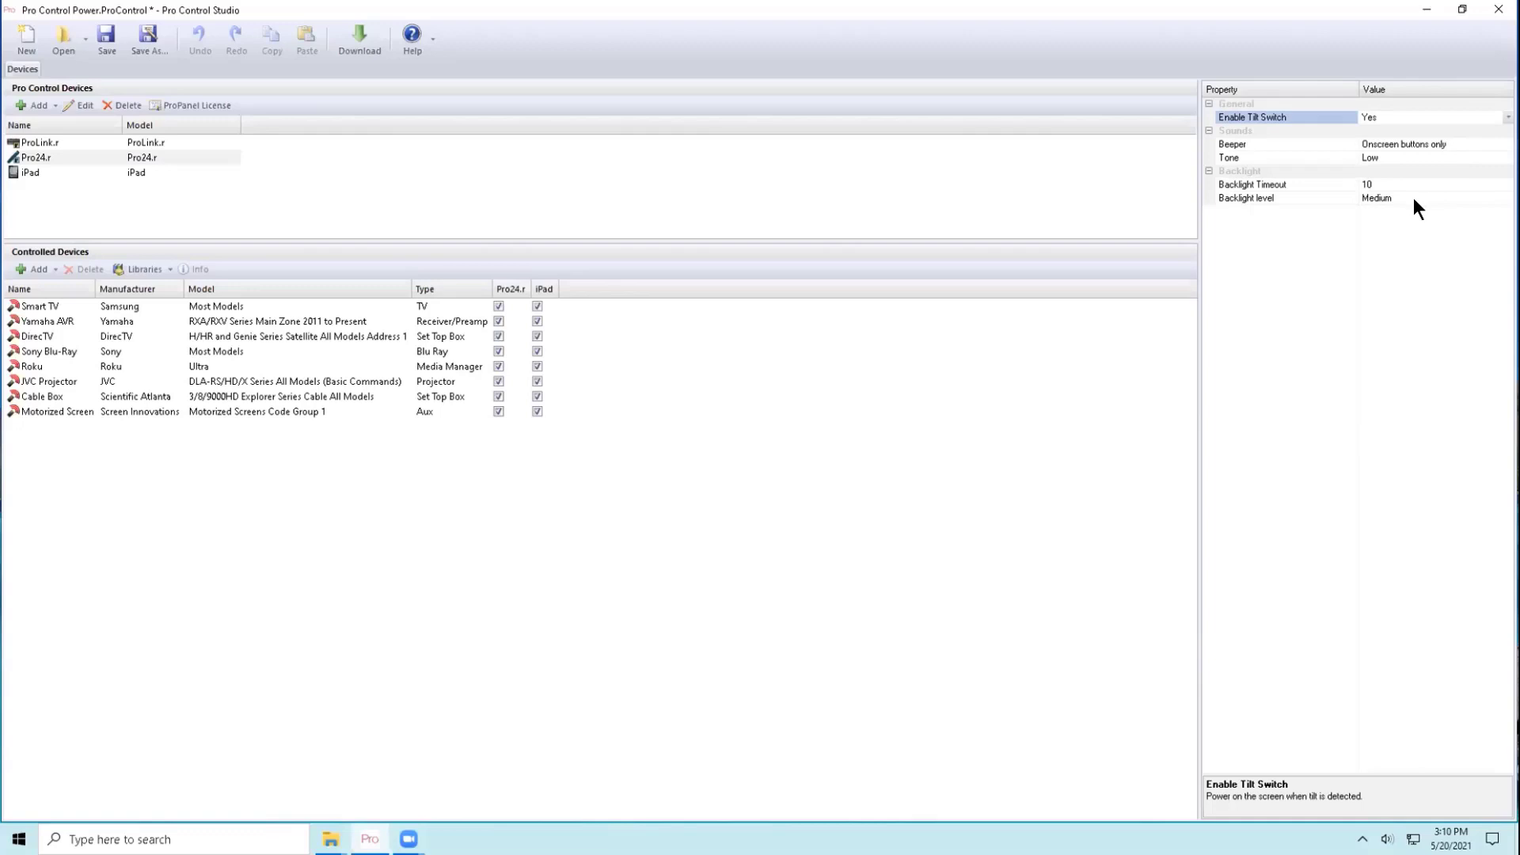
- Set the Pro24.r's beeper to onscreen buttons only and its tone to Low
click(1425, 143)
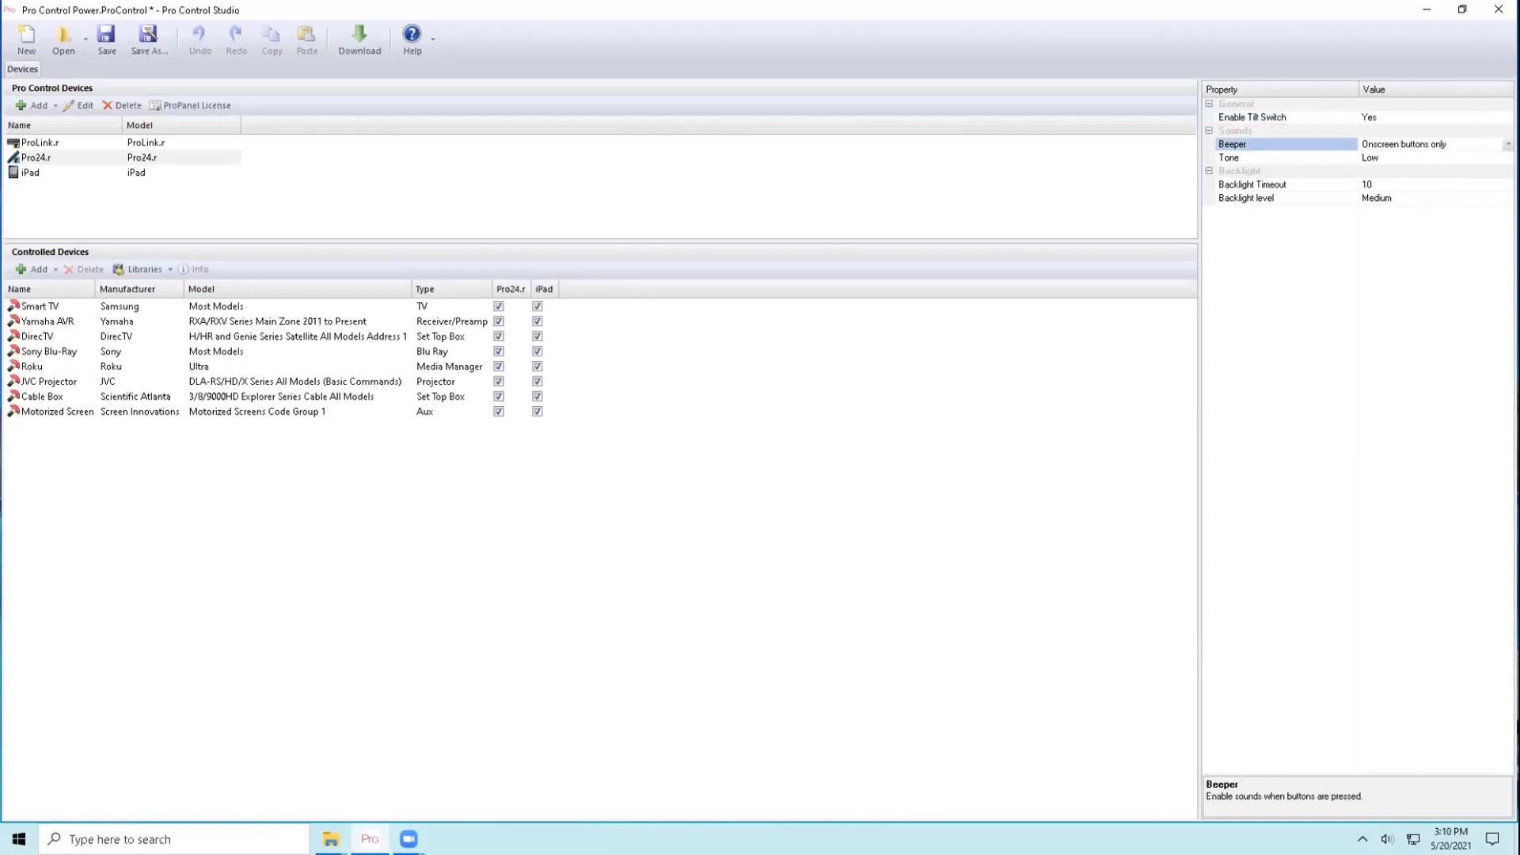
click(1508, 144)
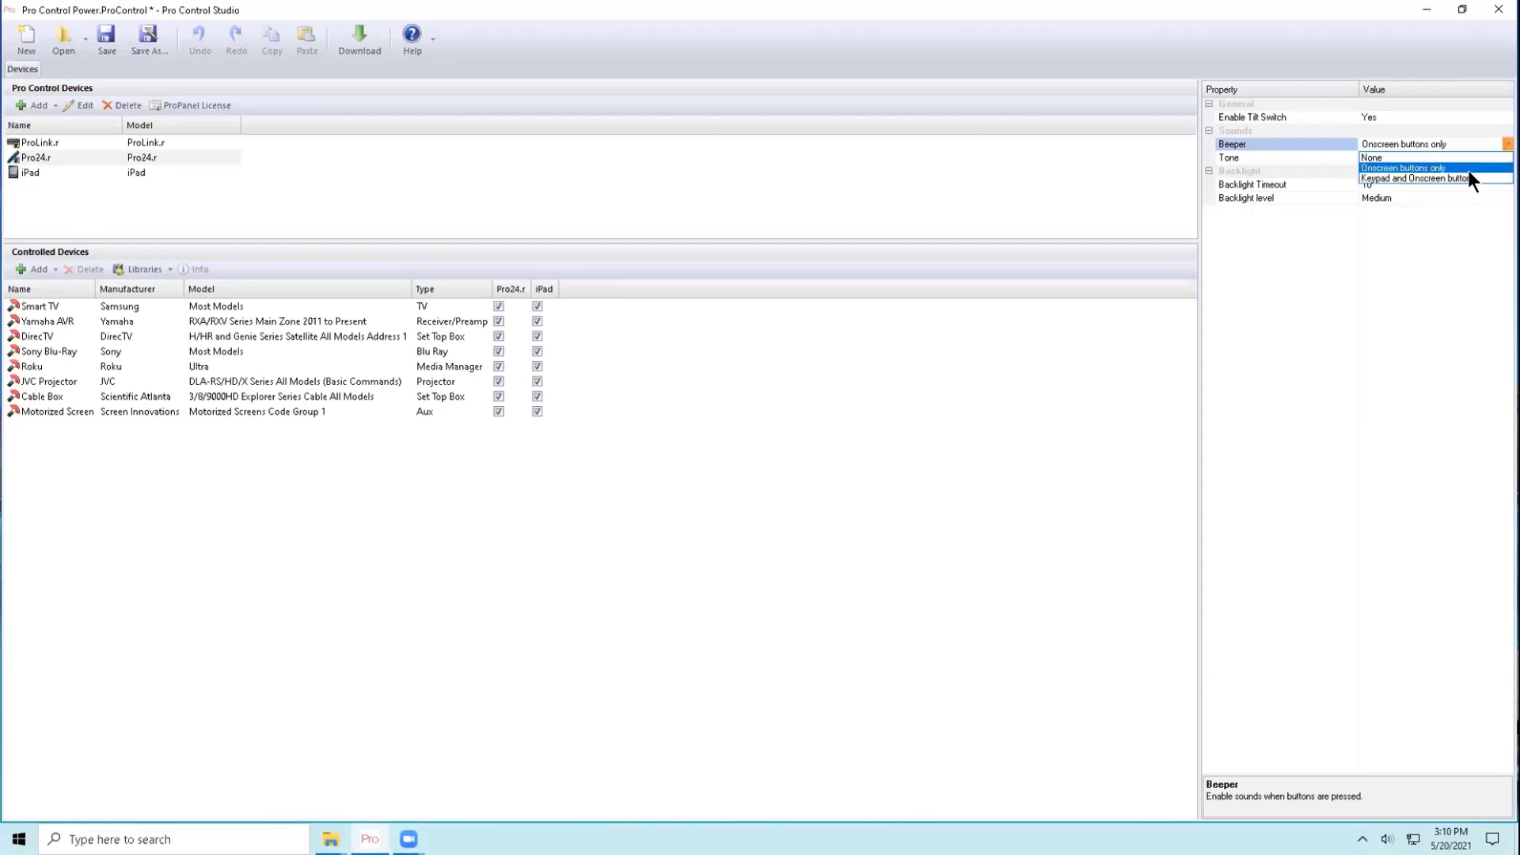
click(1482, 149)
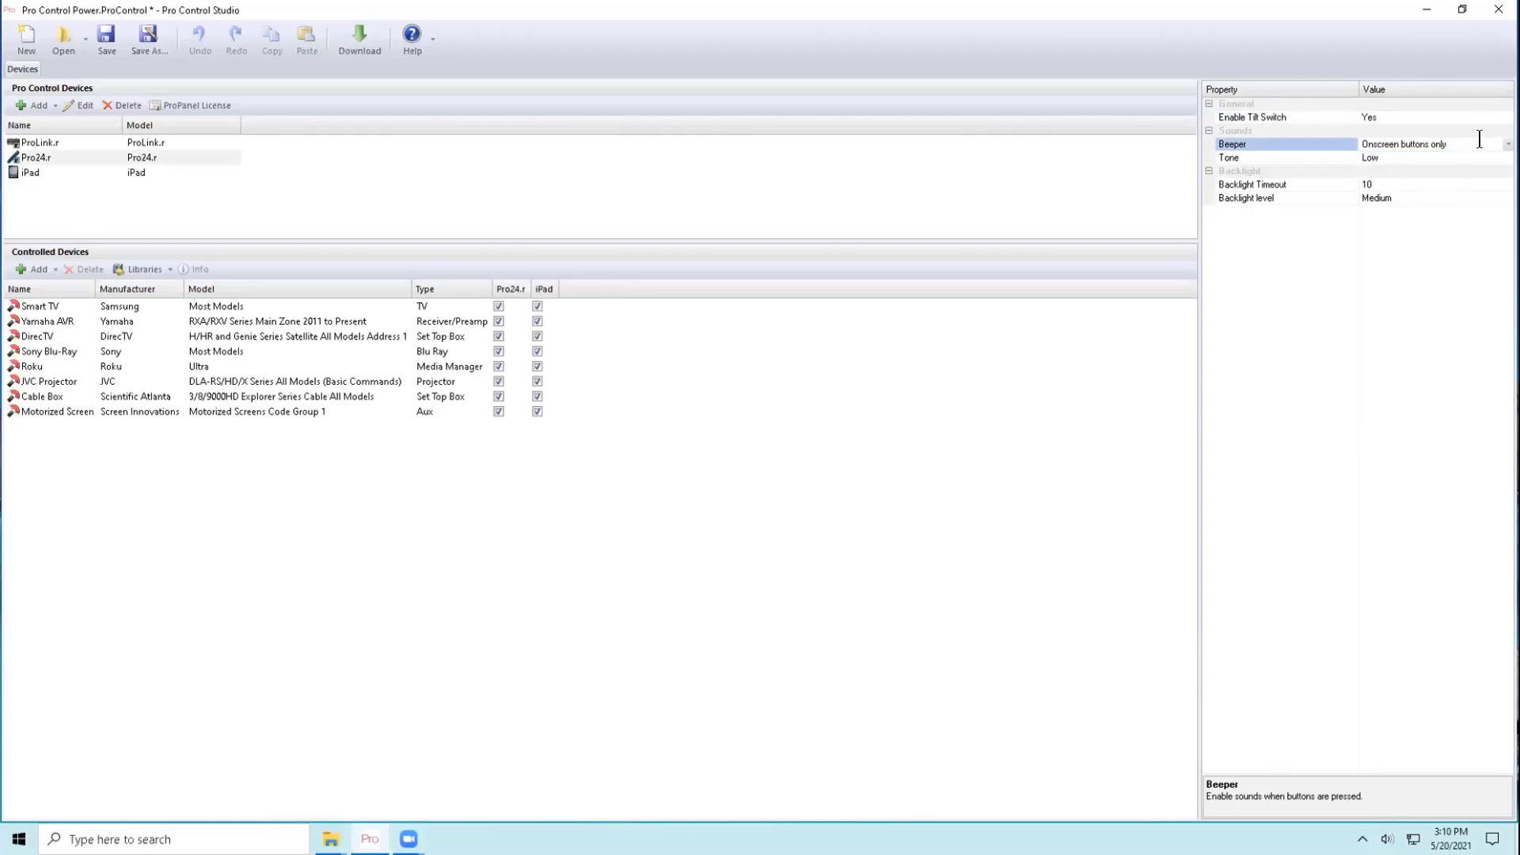
click(1444, 161)
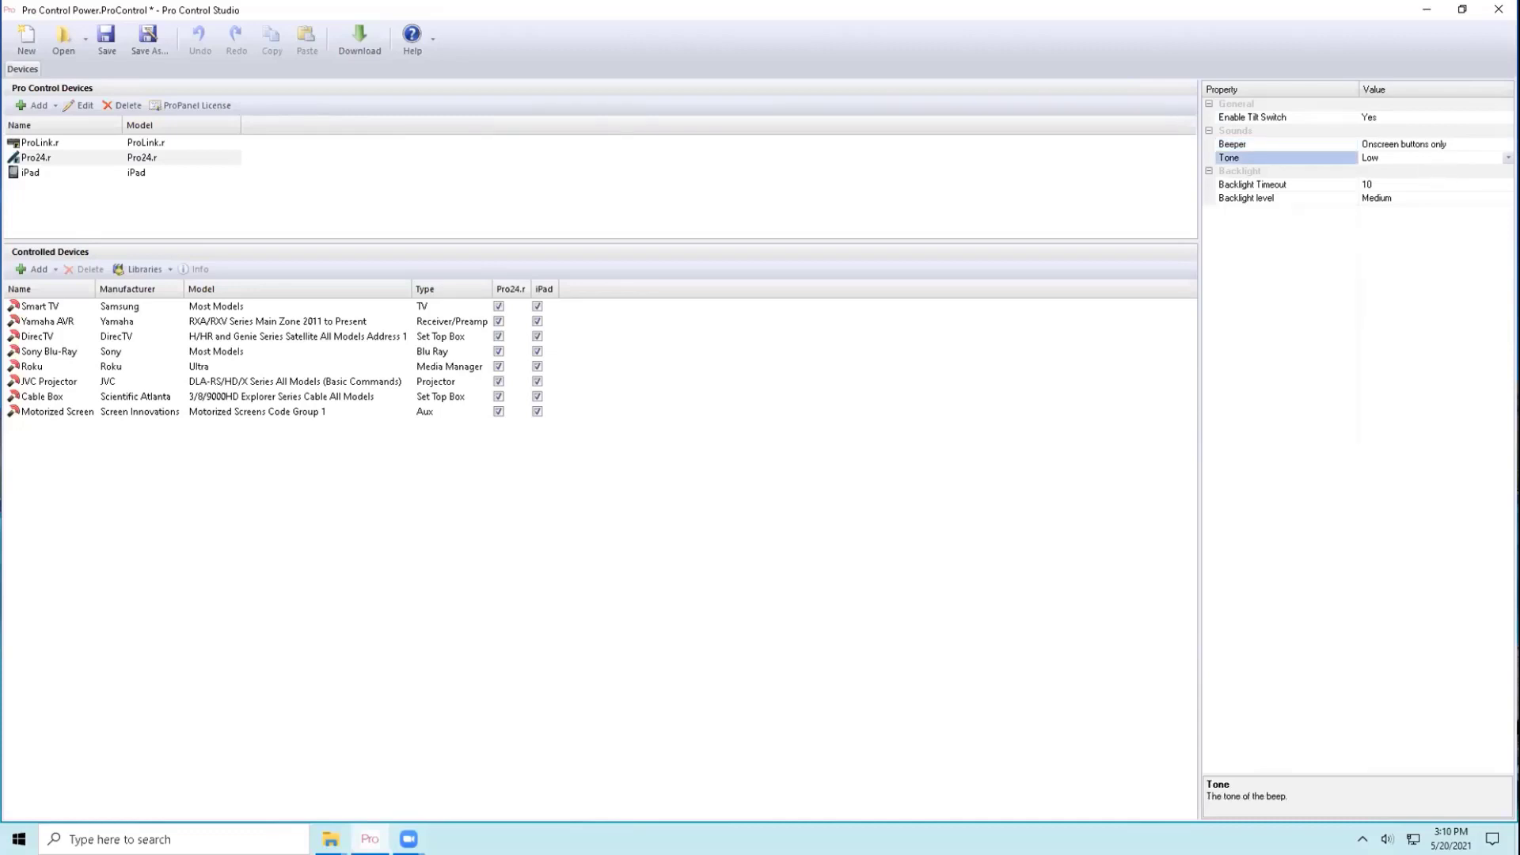
click(1508, 158)
click(1438, 171)
- Set the Pro24.r's backlight timeout to 40 seconds and its backlight level to Medium
click(1419, 188)
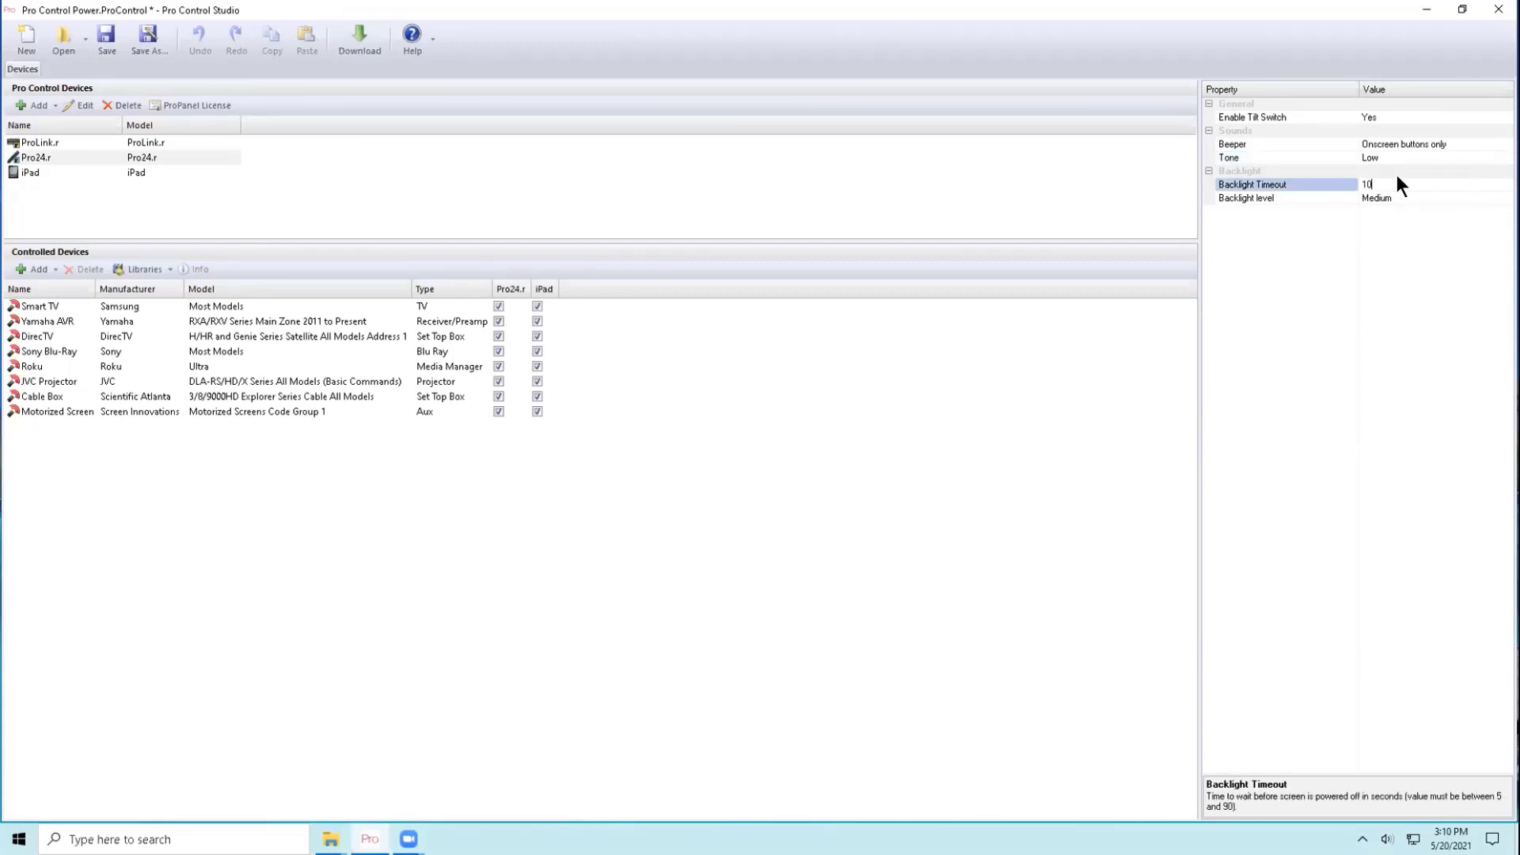
click(1364, 173)
click(1376, 185)
text(40)
click(1442, 200)
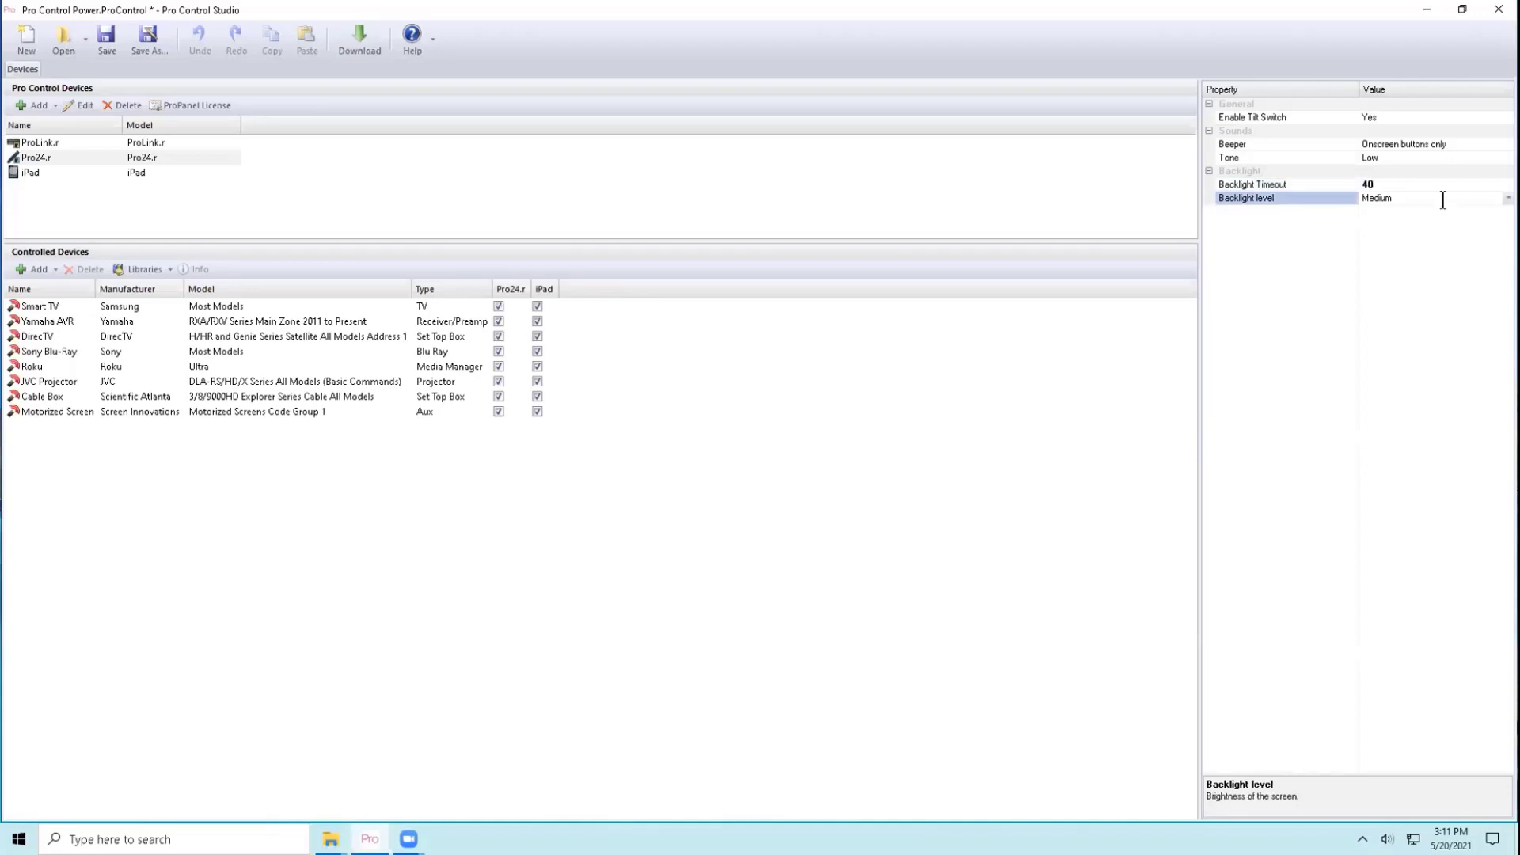
click(1507, 198)
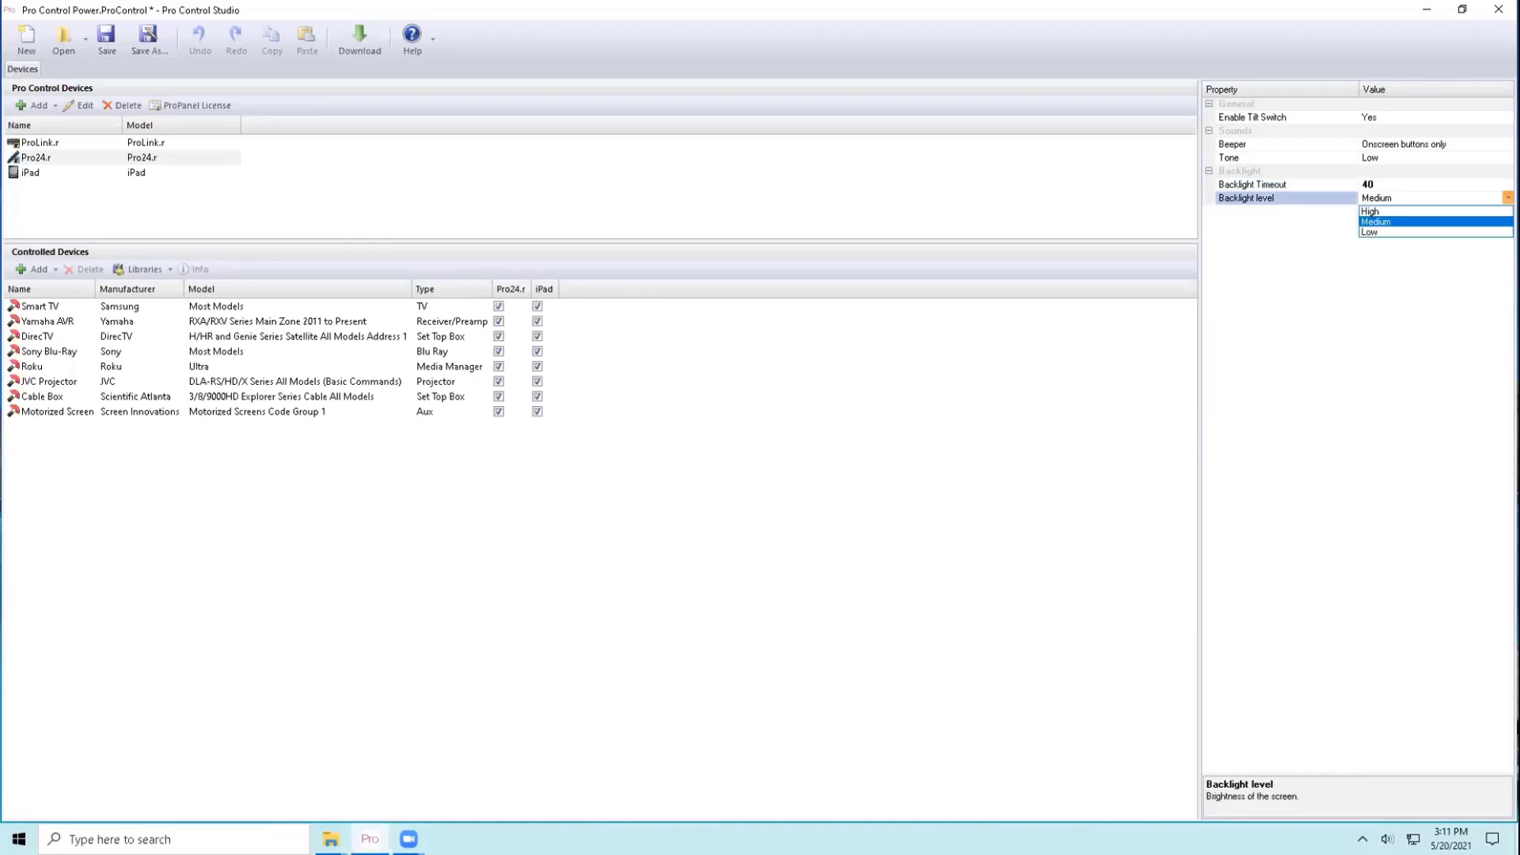
click(1435, 222)
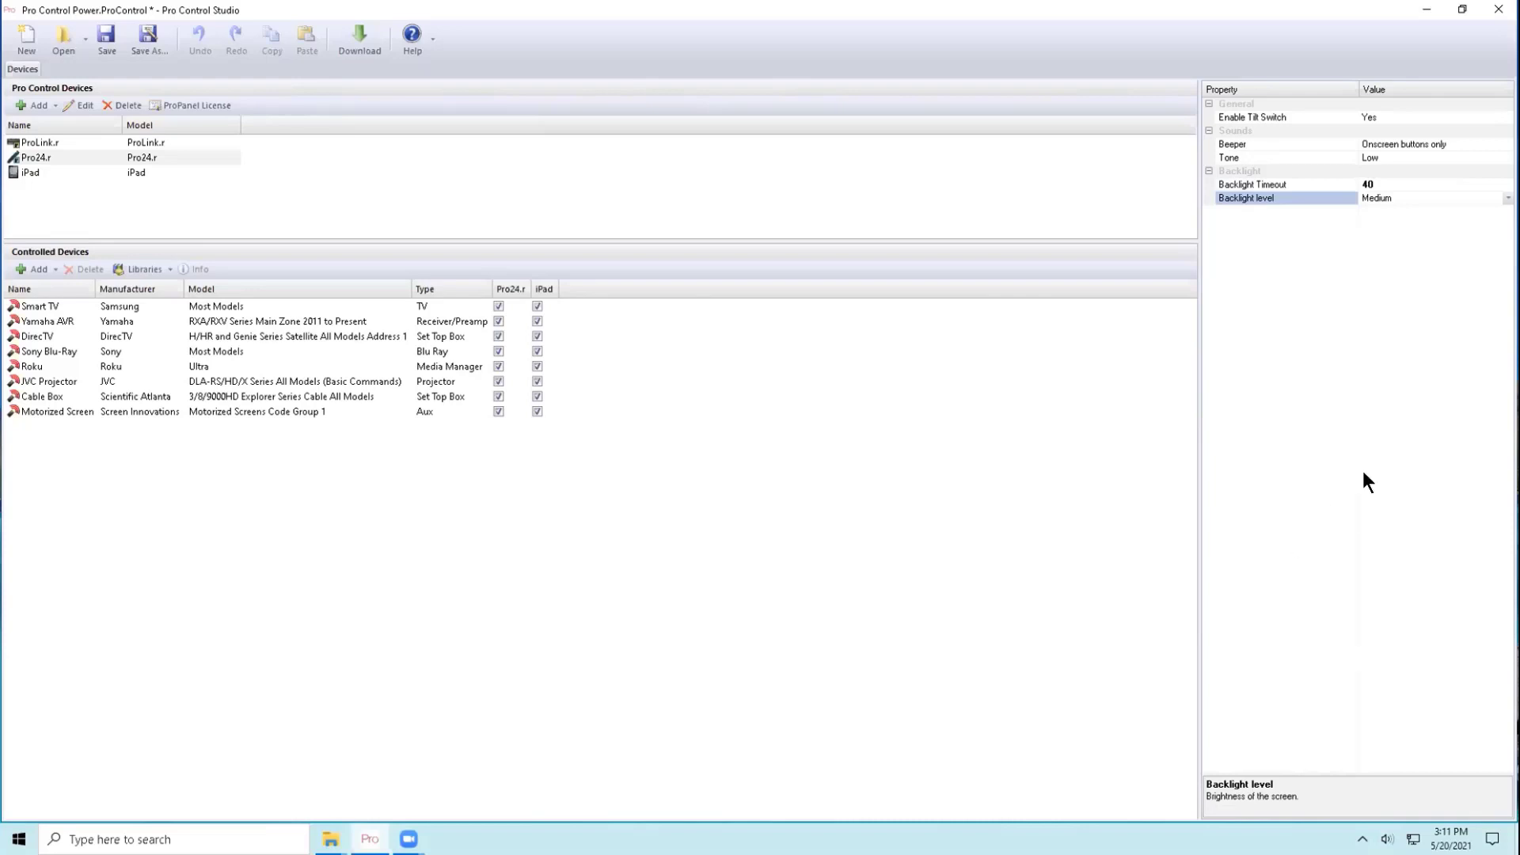
- Select the iPad device to check its properties
click(55, 175)
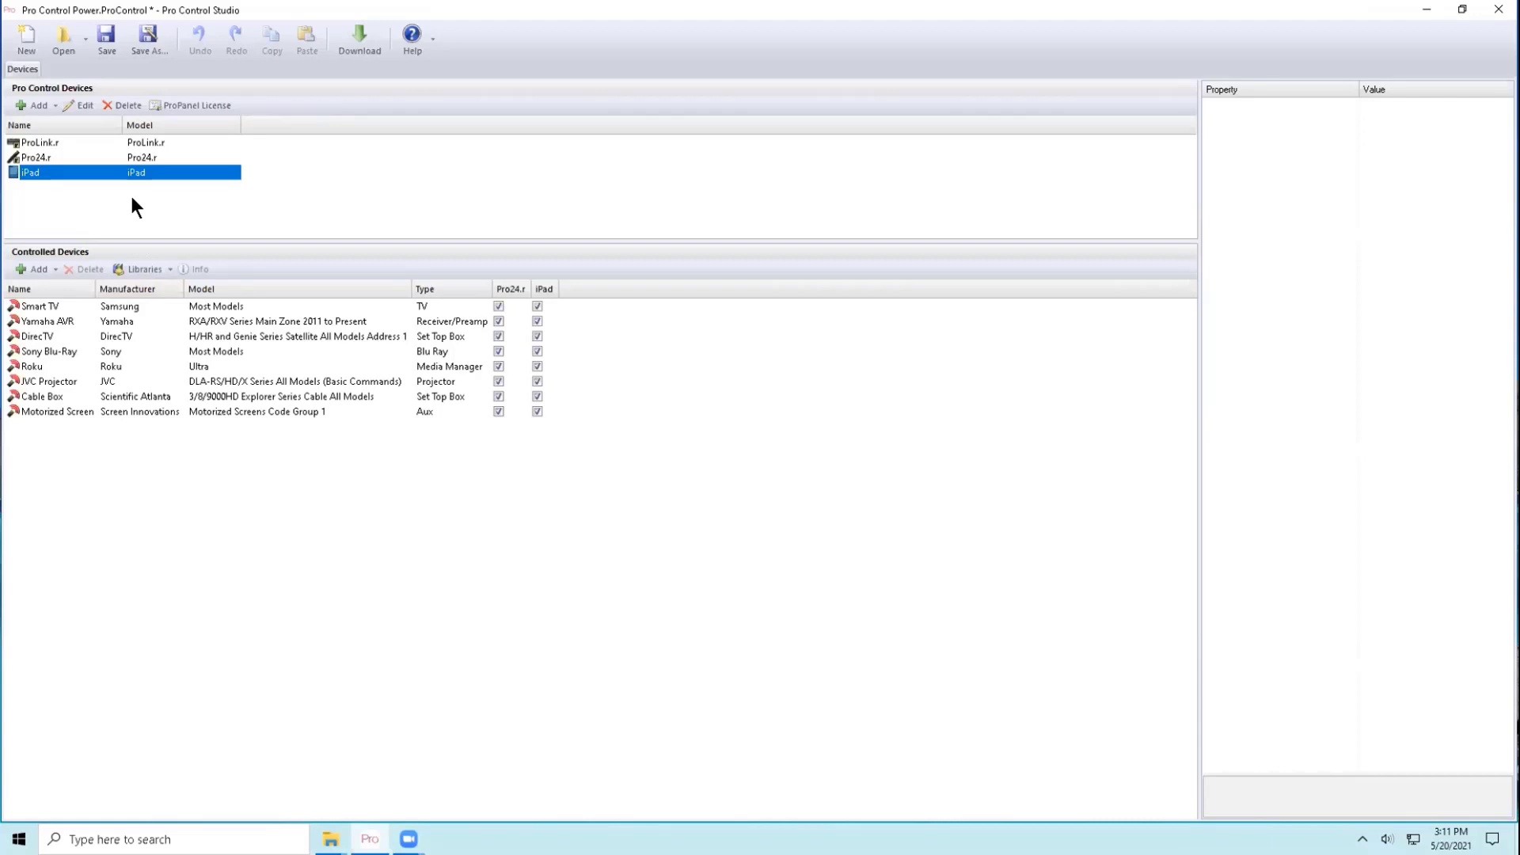
- Examine the online purchase form for a pack of five ProPanel licenses, then close it without ordering
click(200, 107)
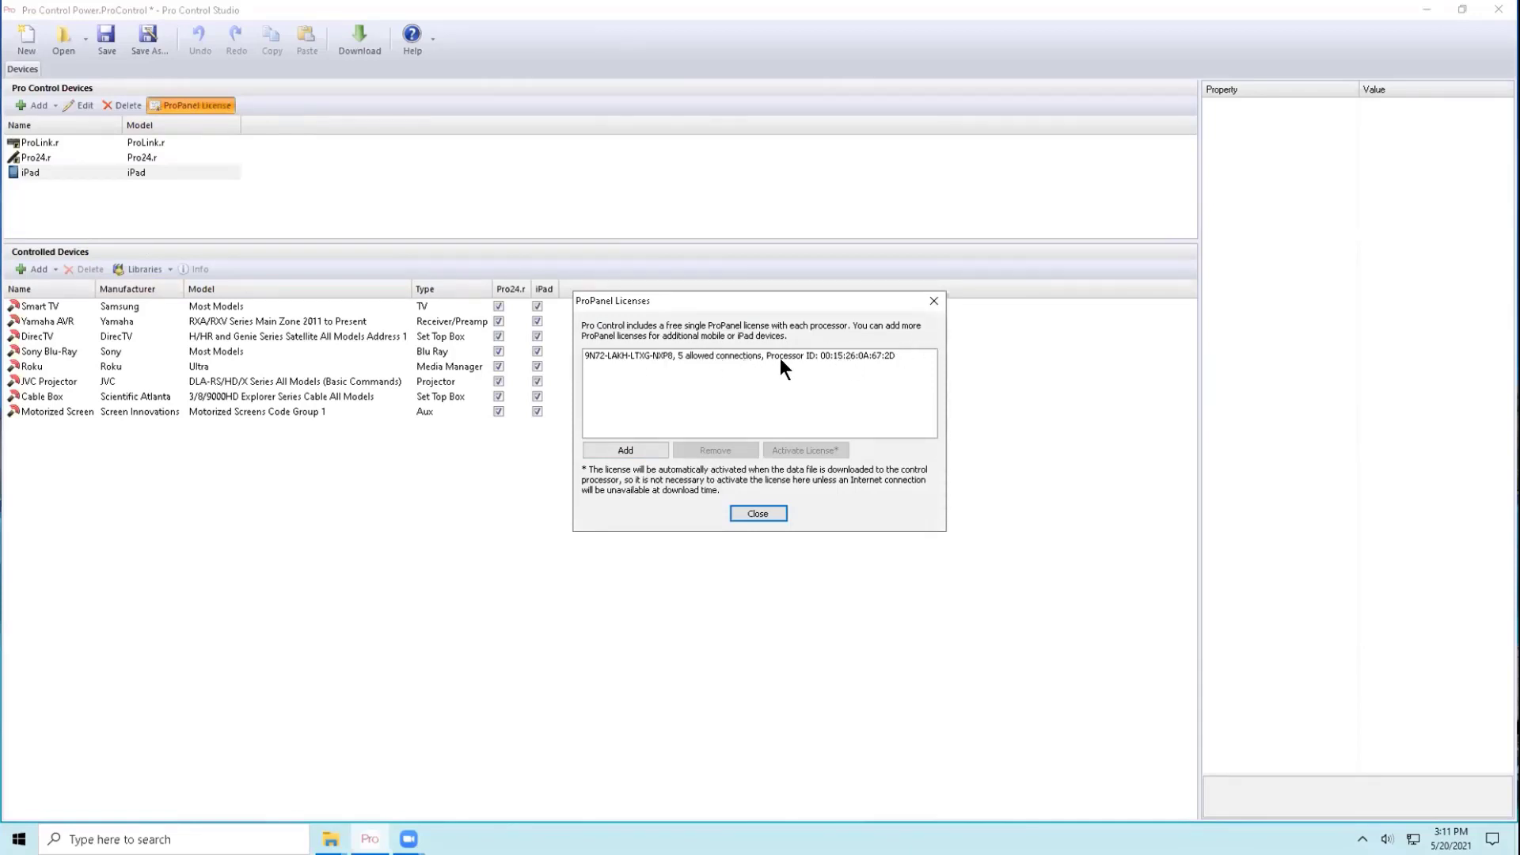
click(637, 450)
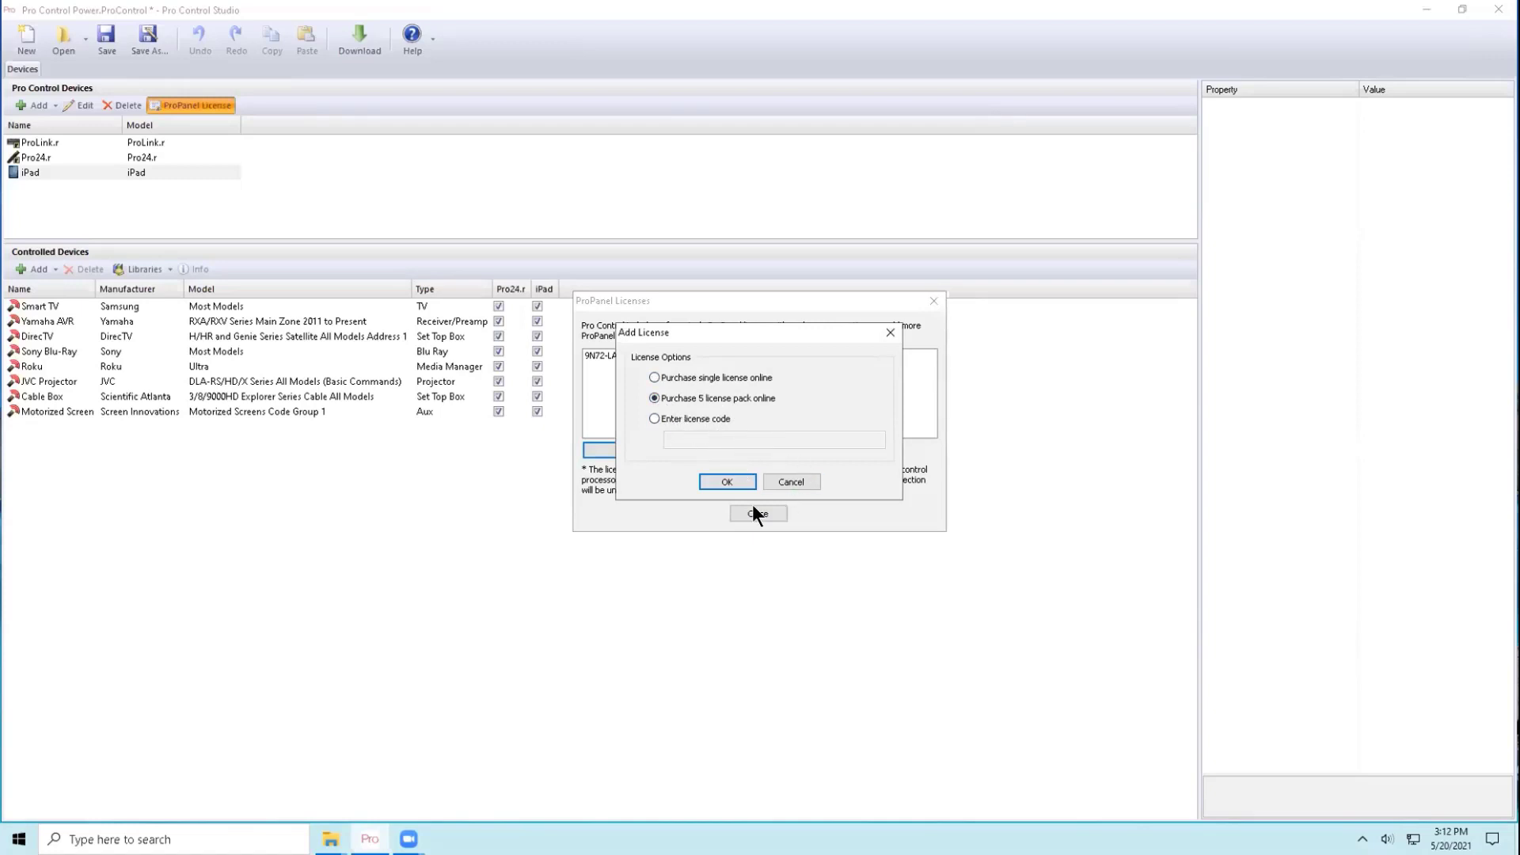
click(729, 475)
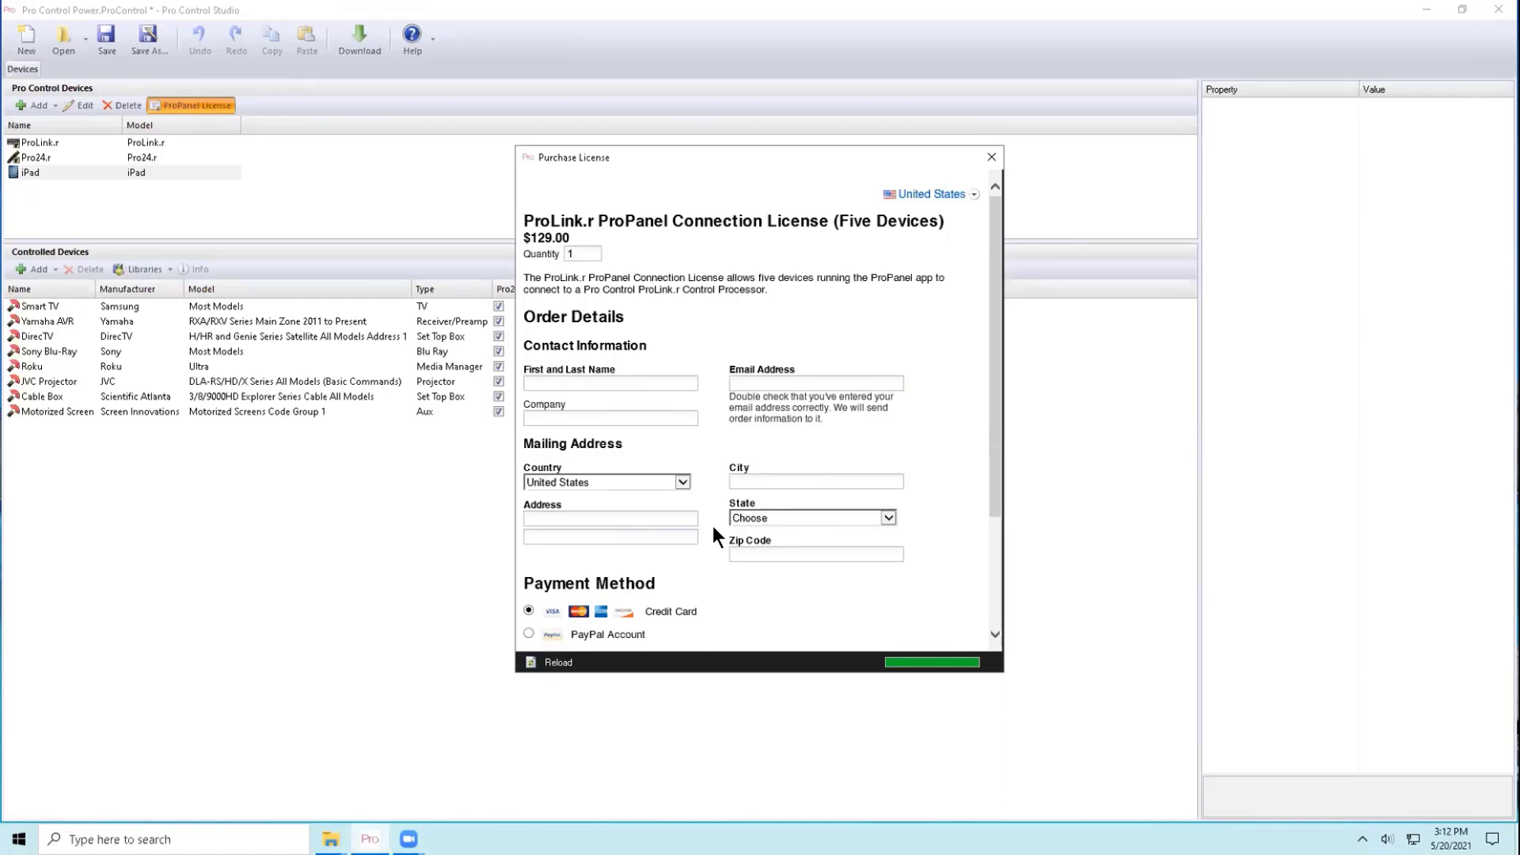
scroll(738, 516, down, 2)
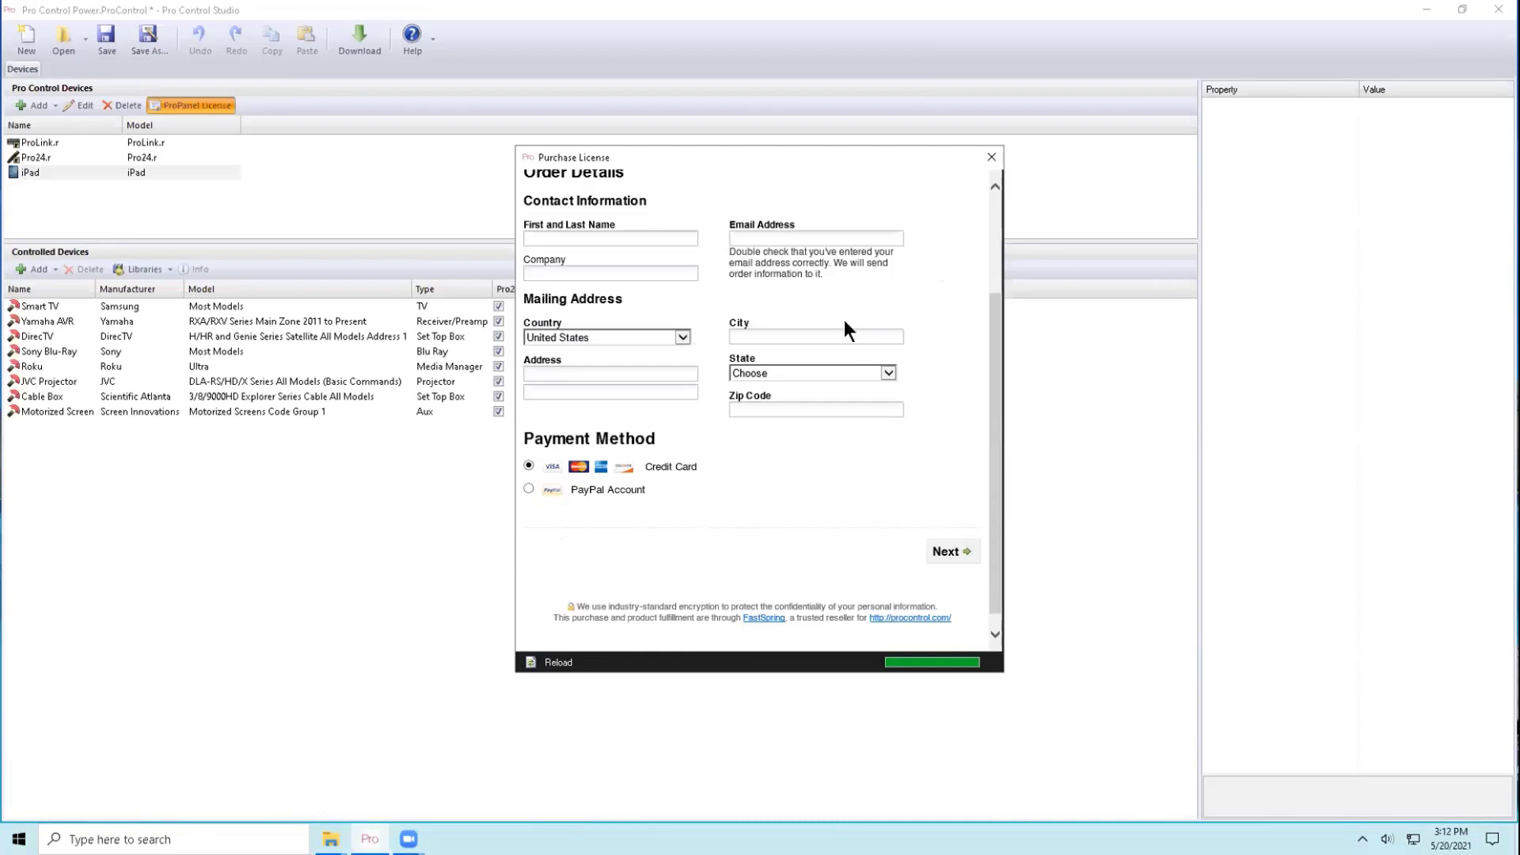
click(988, 159)
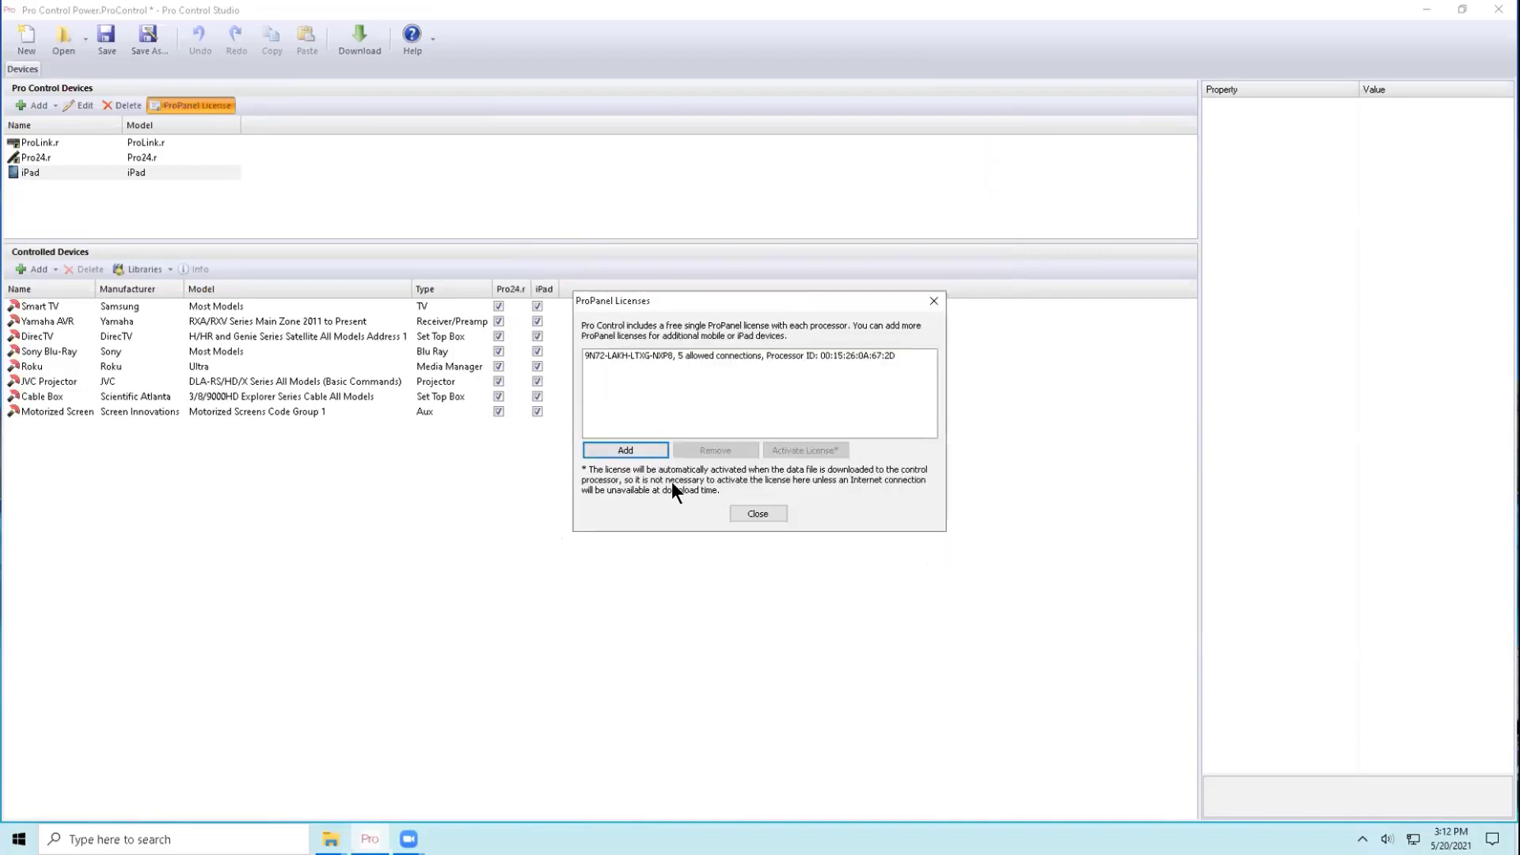
- Check the option for entering a license code without adding one, and view the actions available for the existing ProPanel license
click(628, 448)
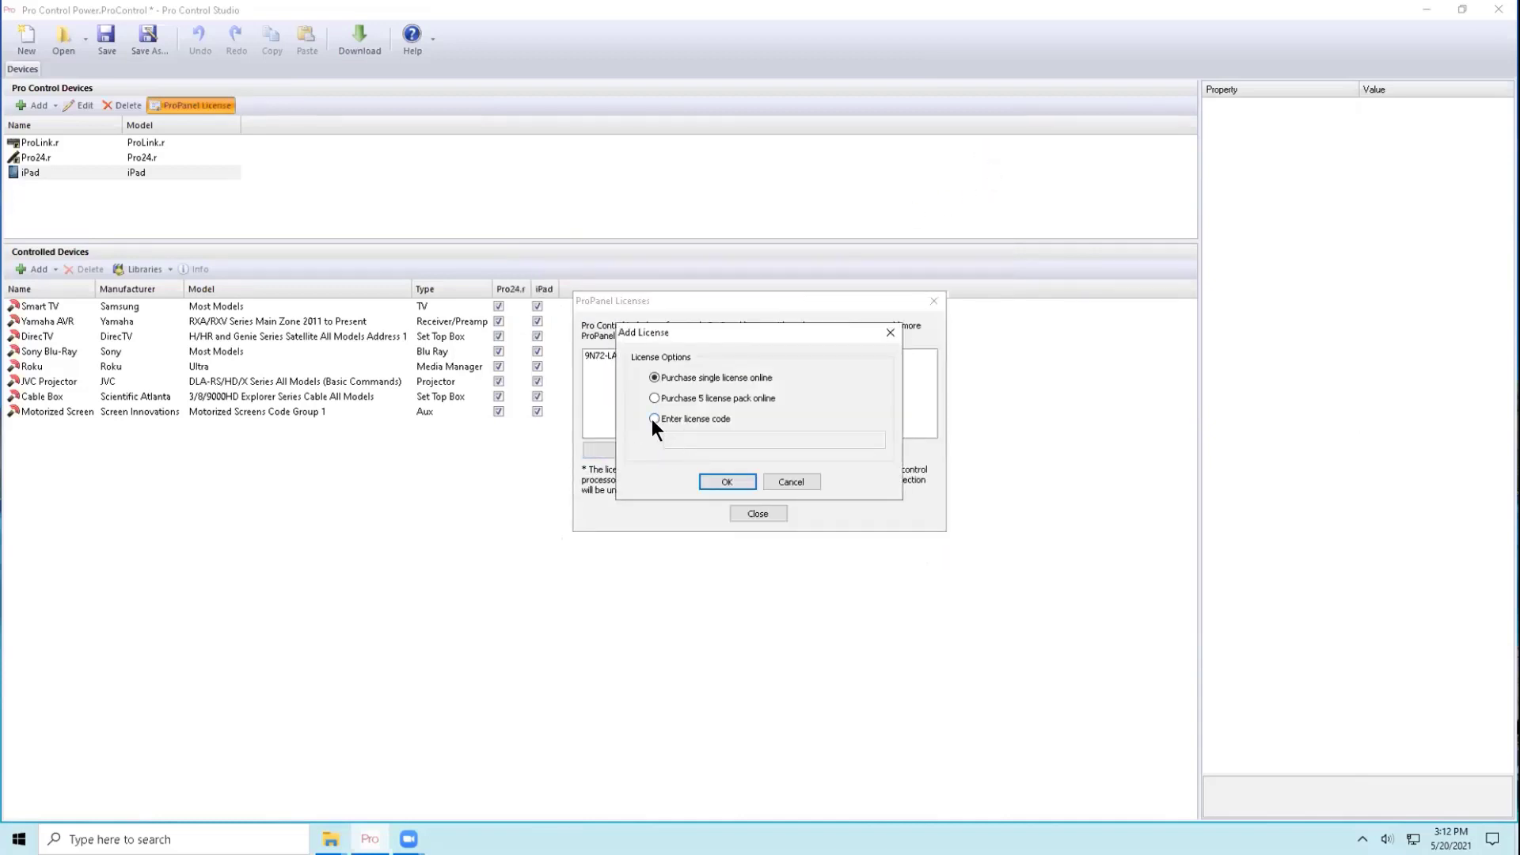
click(654, 419)
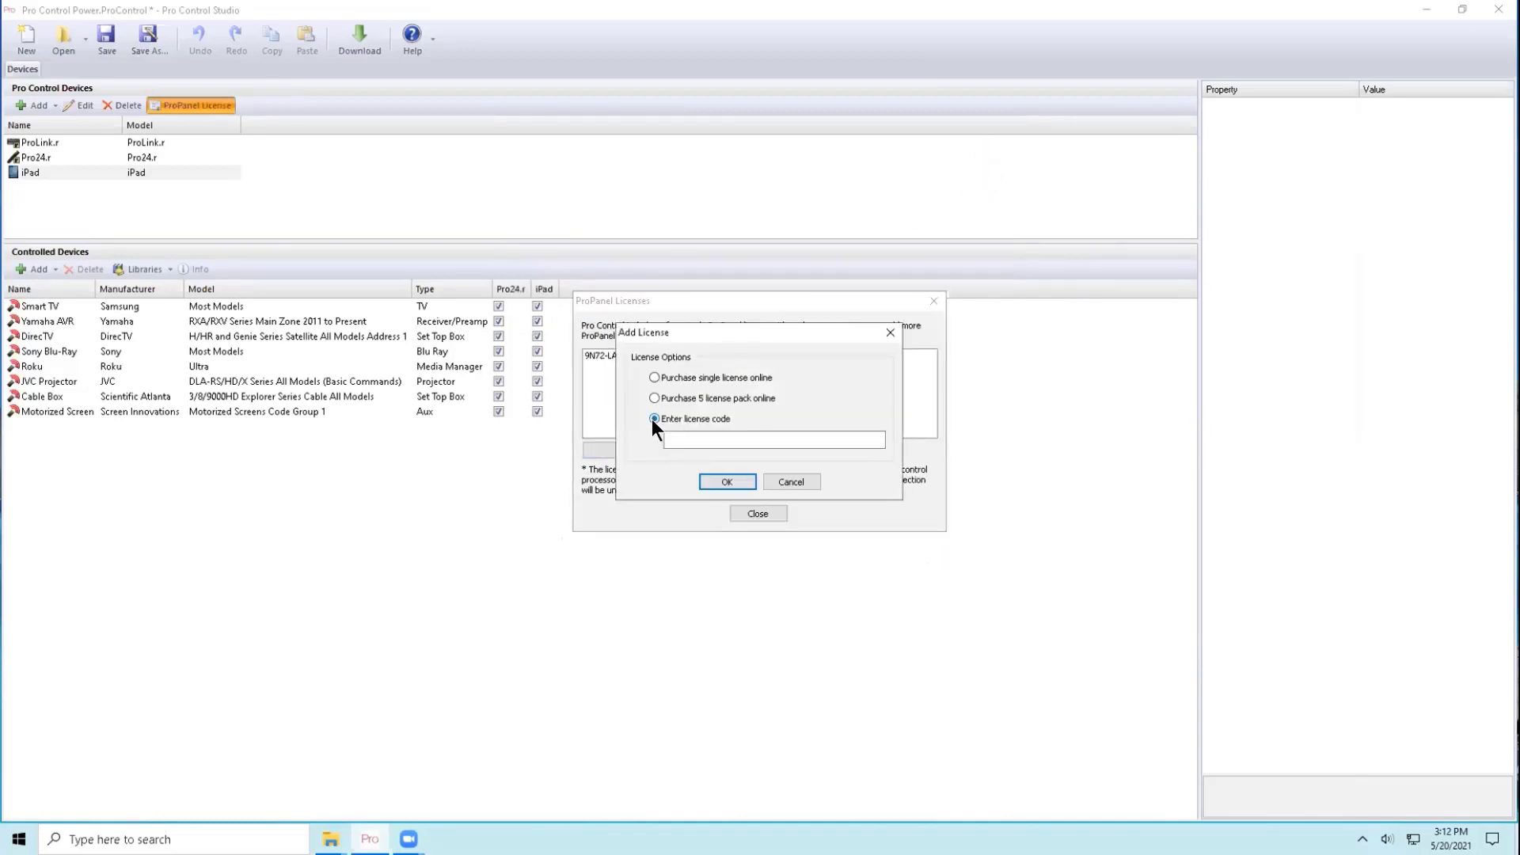
click(797, 480)
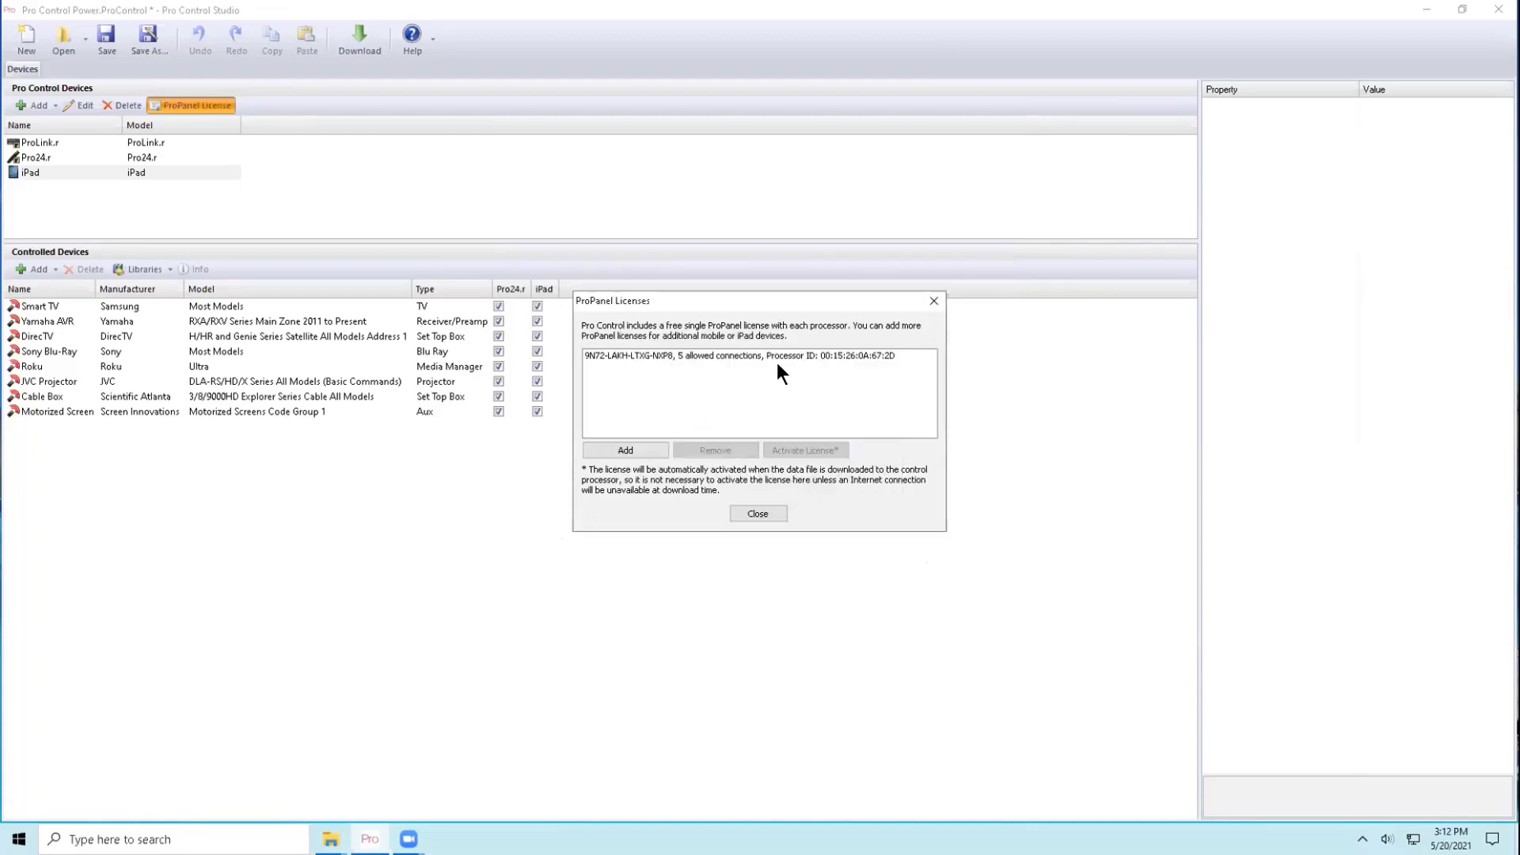
click(627, 355)
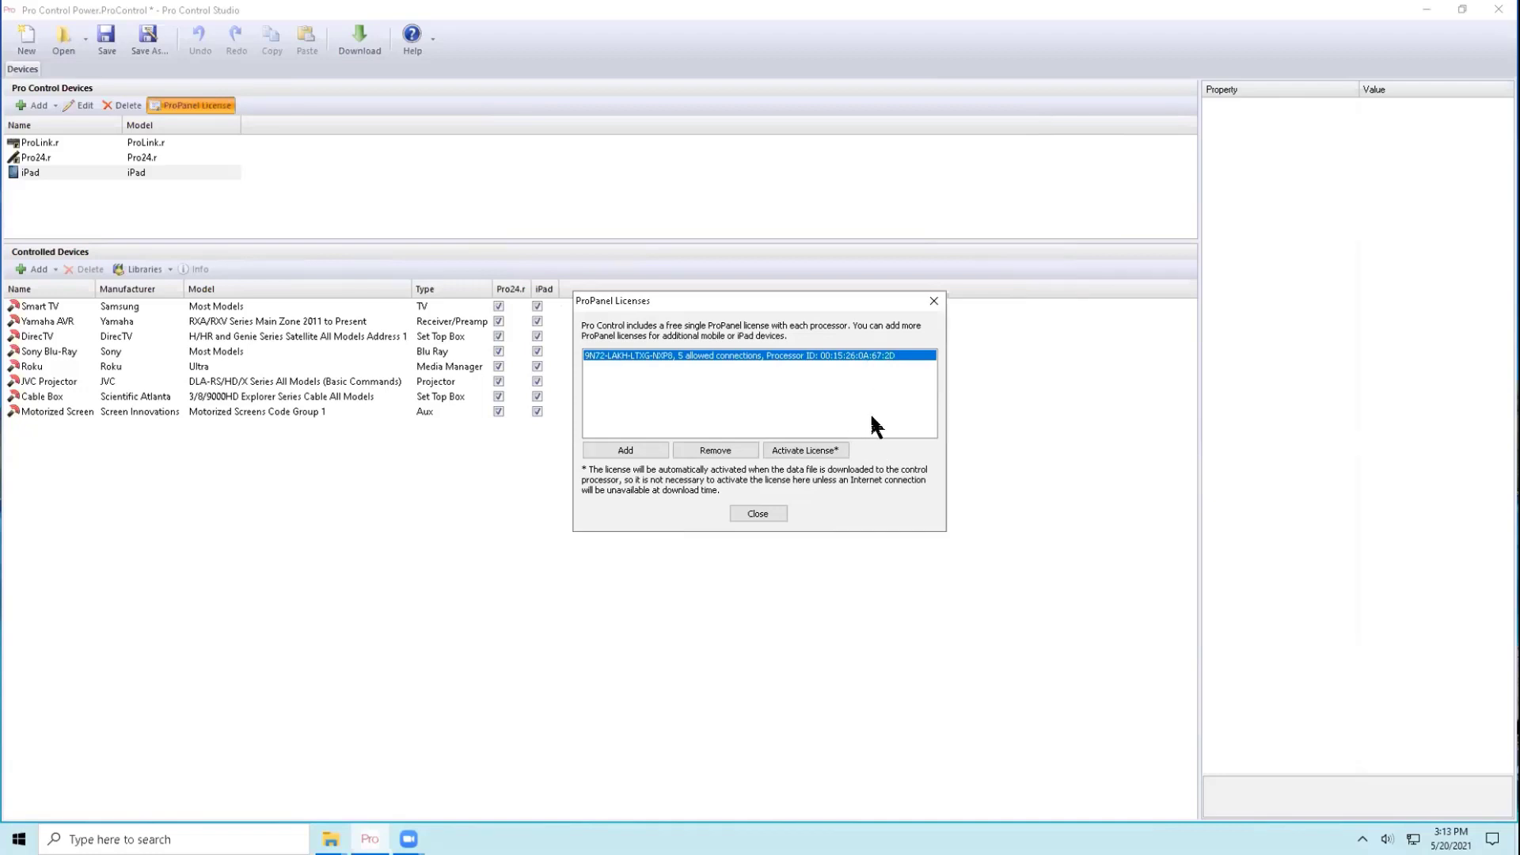
click(771, 512)
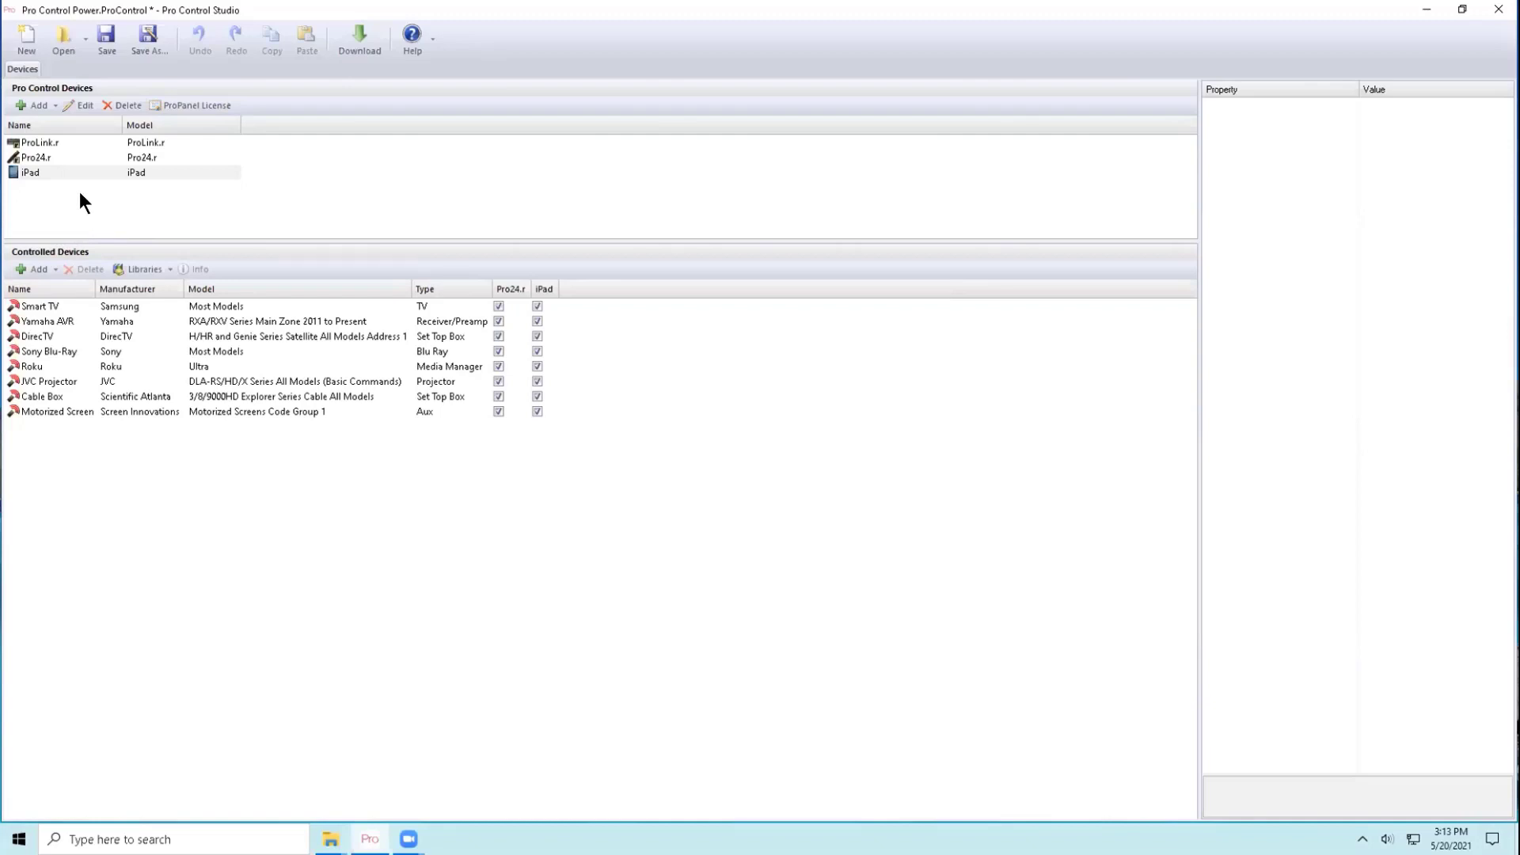
- Open the Pro24.r remote for editing and set its page view zoom to 150%
click(43, 156)
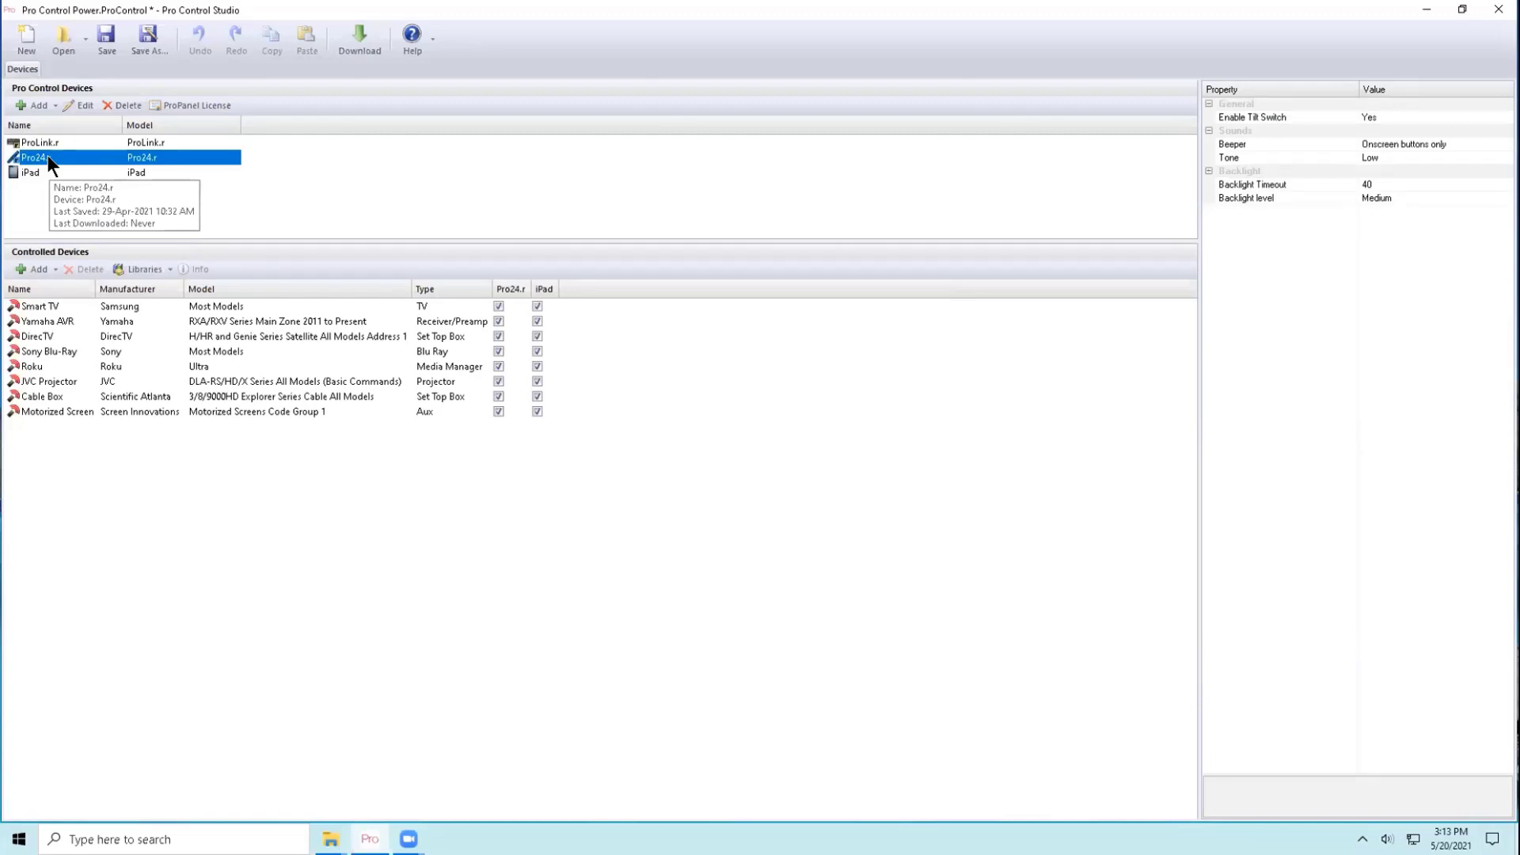
double_click(51, 157)
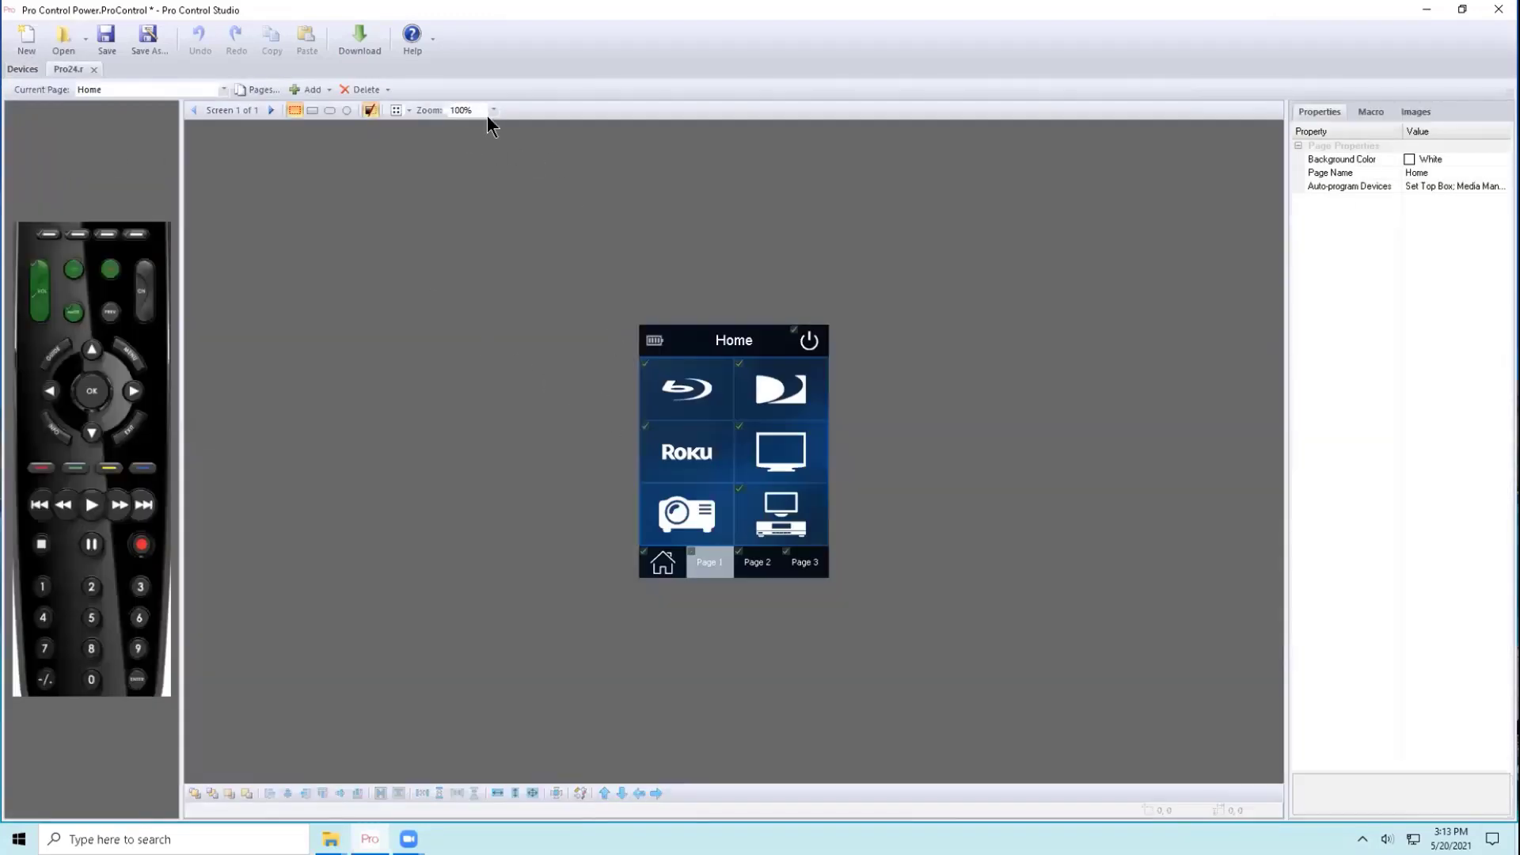
click(493, 110)
click(482, 174)
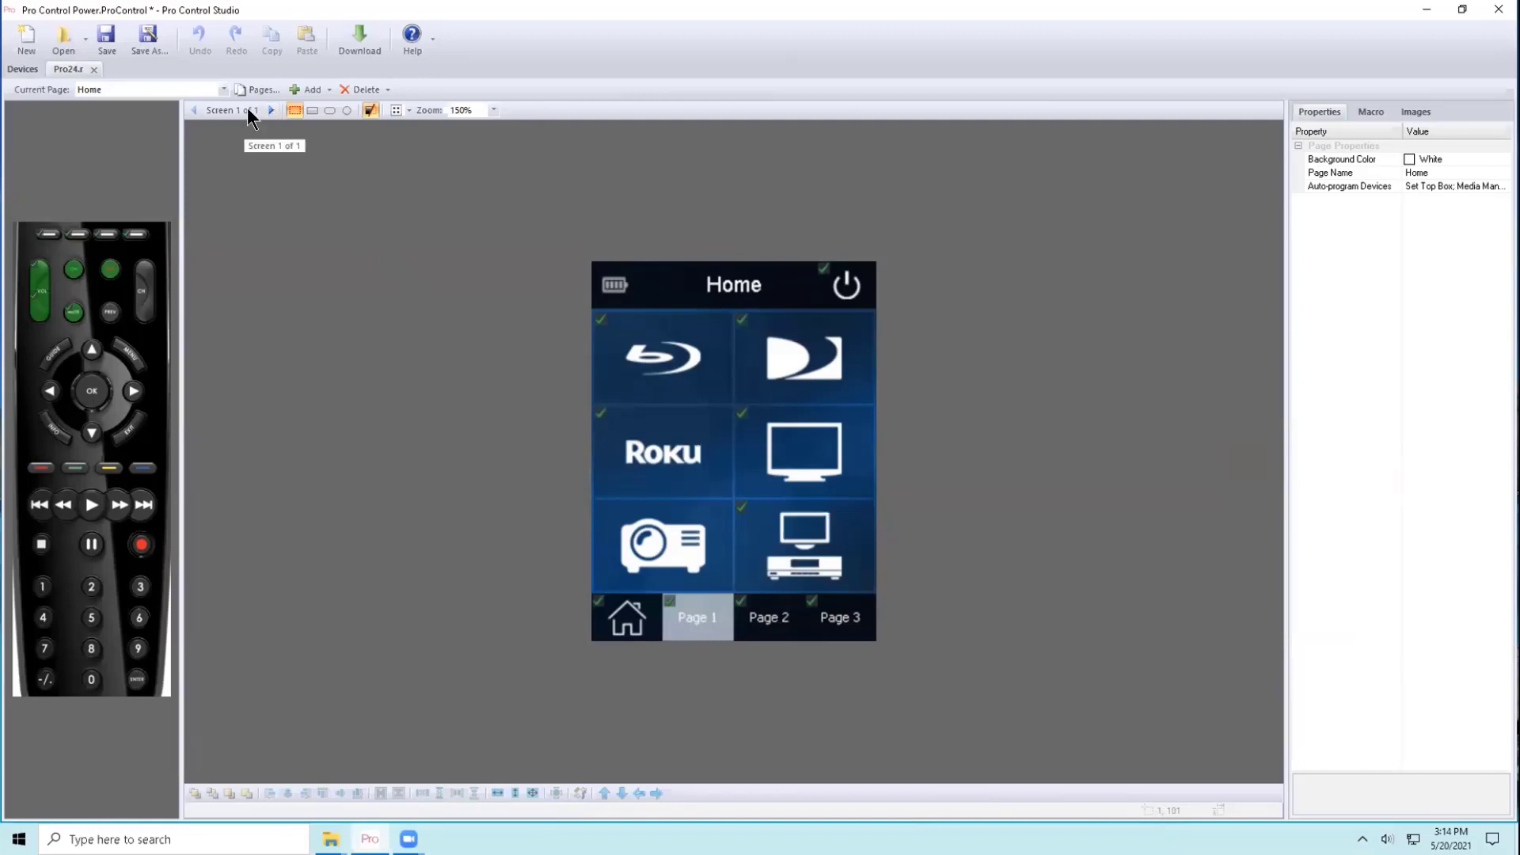
- Add a second screen to the Home page and search the Shelby Remote Images library for "source"
click(272, 111)
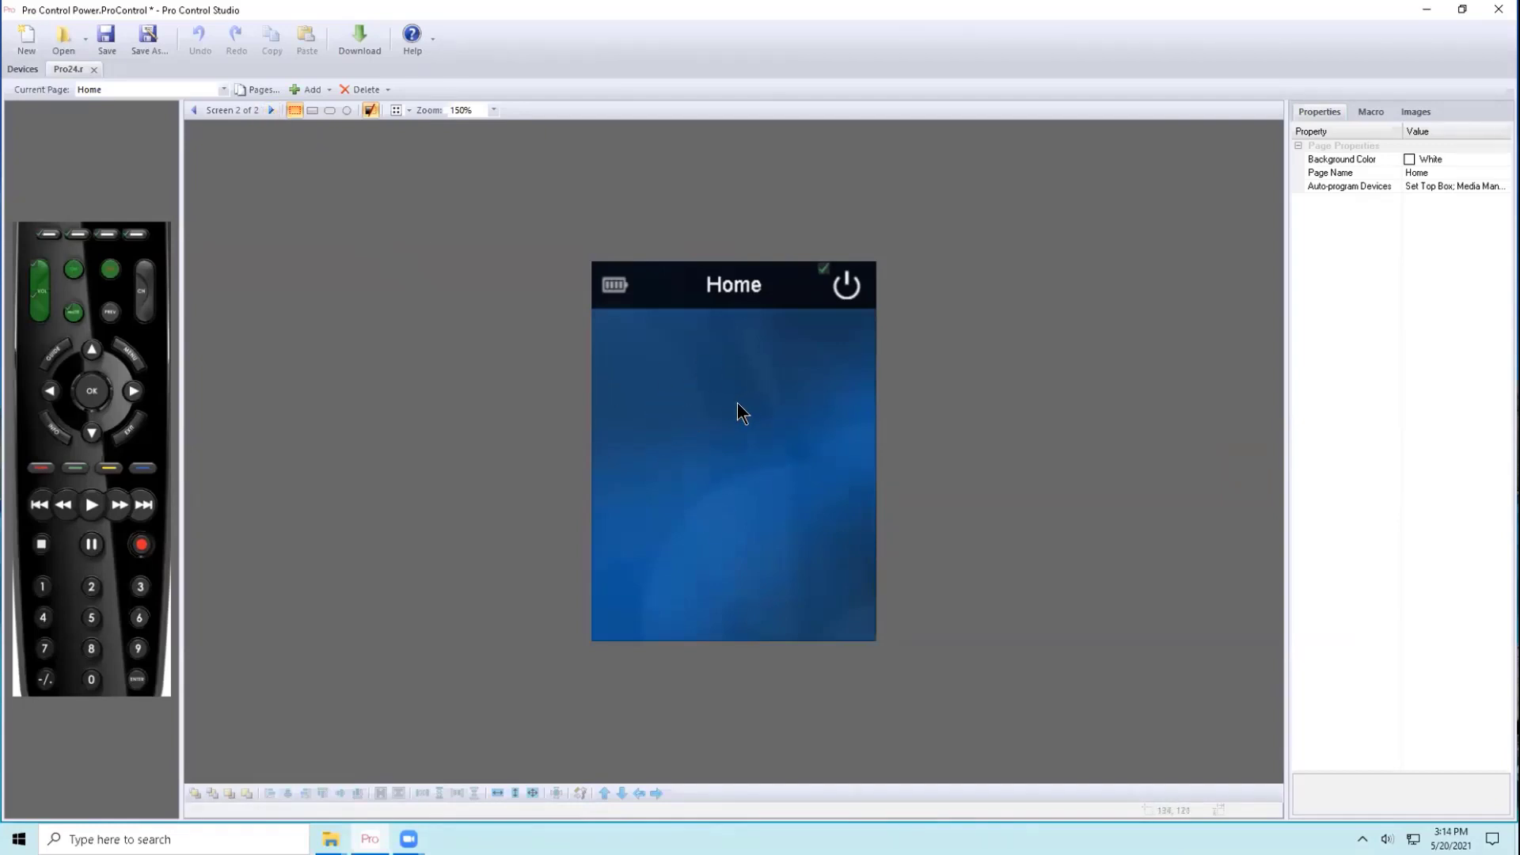
click(1426, 111)
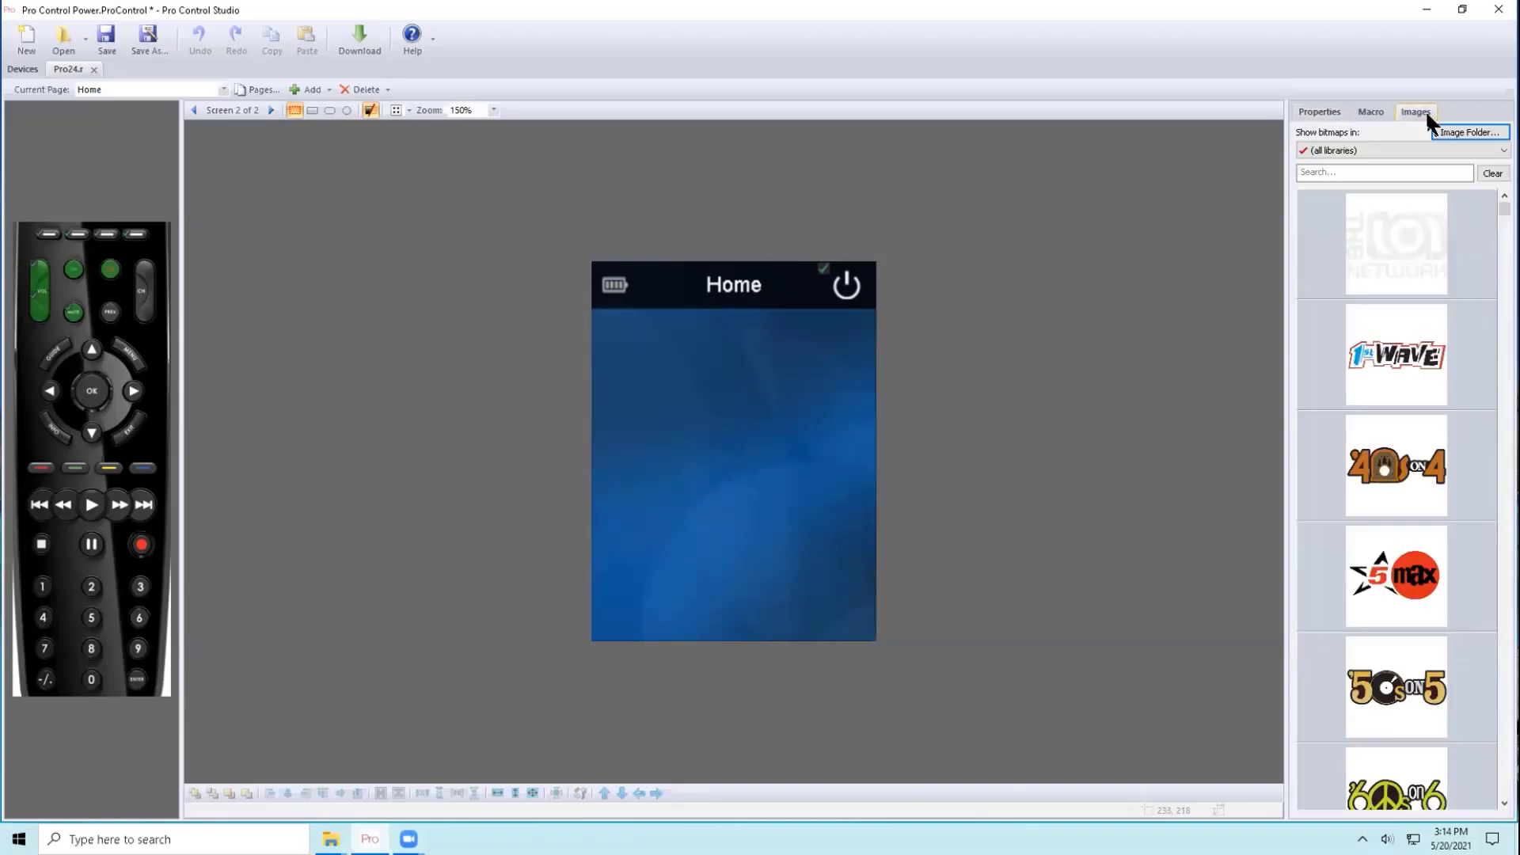
scroll(1388, 362, down, 5)
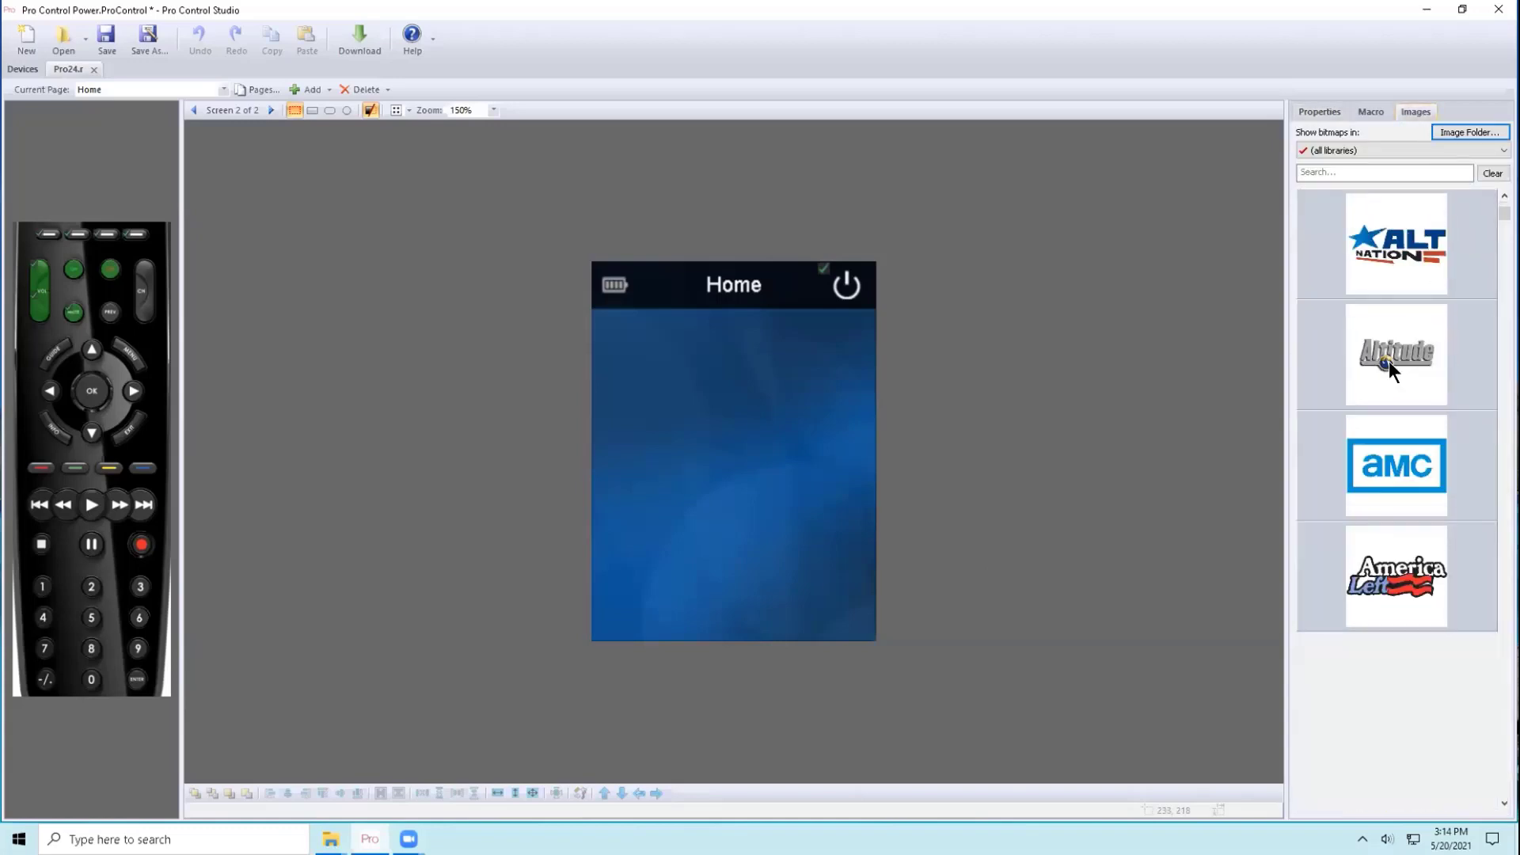
click(1370, 151)
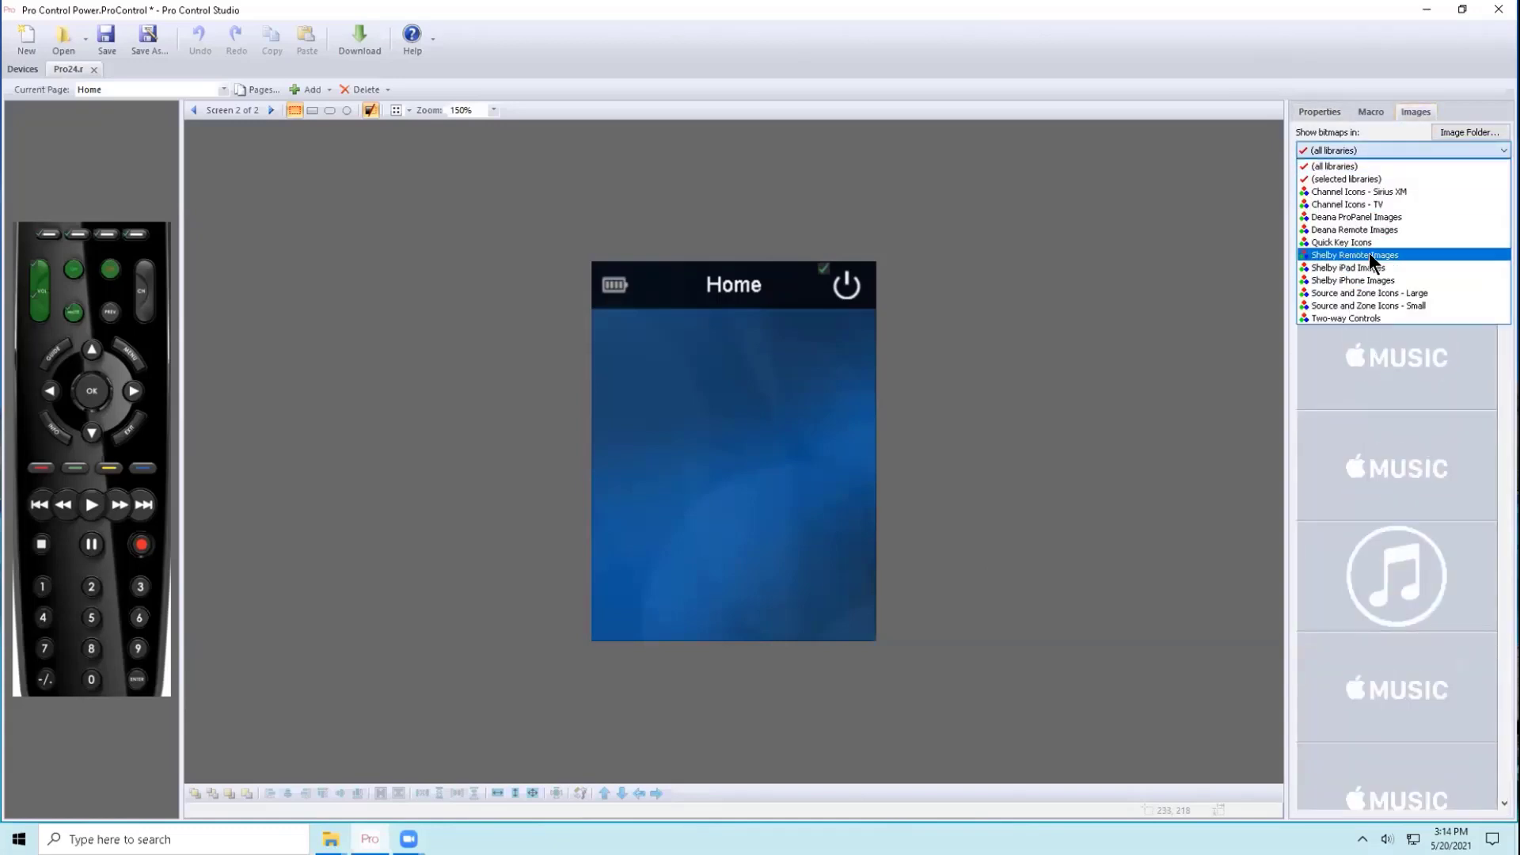
click(1370, 255)
click(1345, 173)
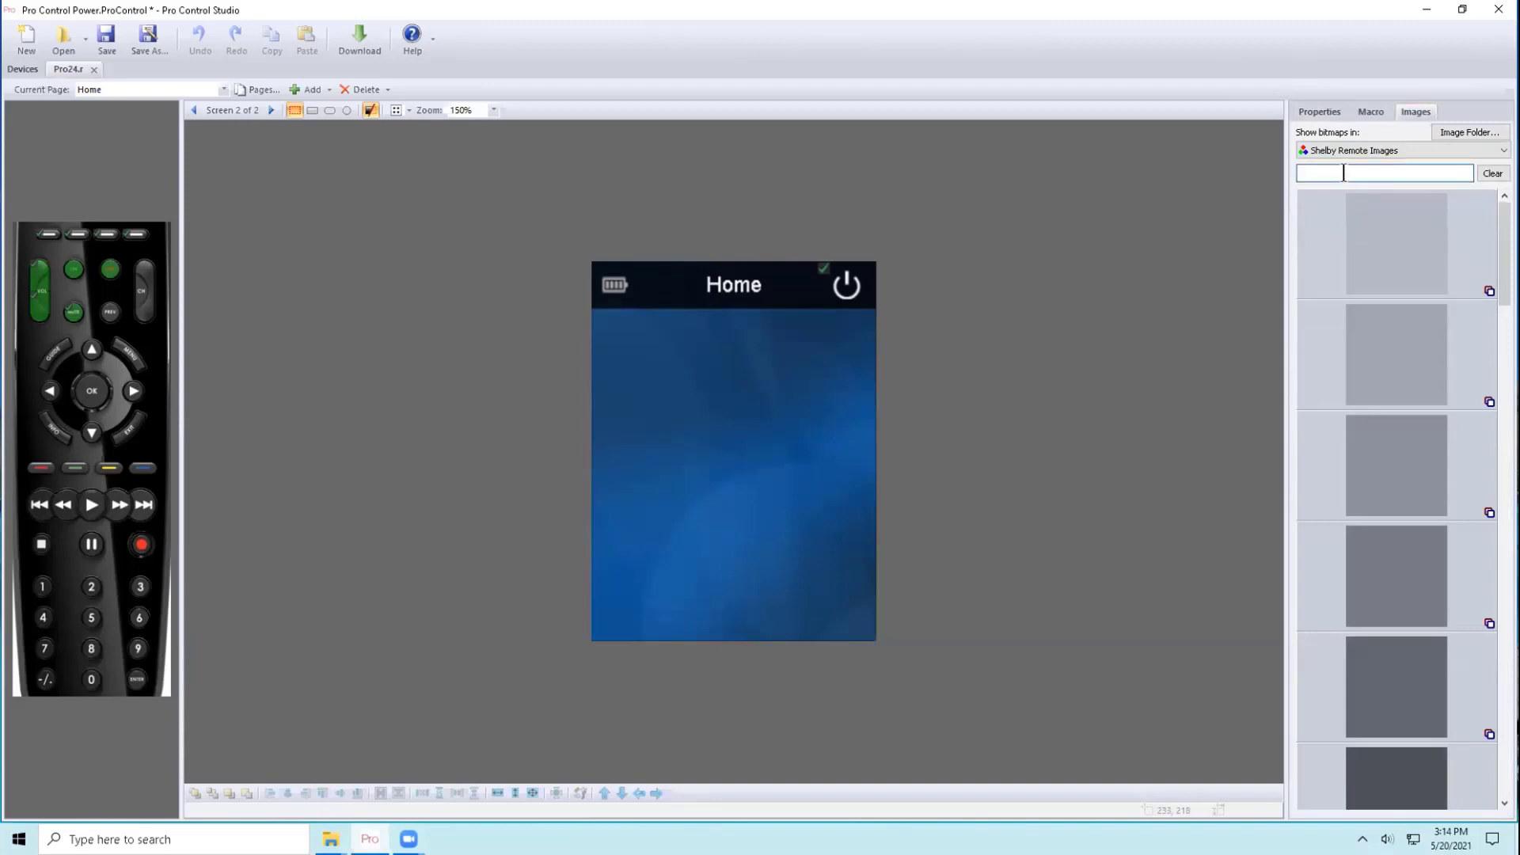
text(source)
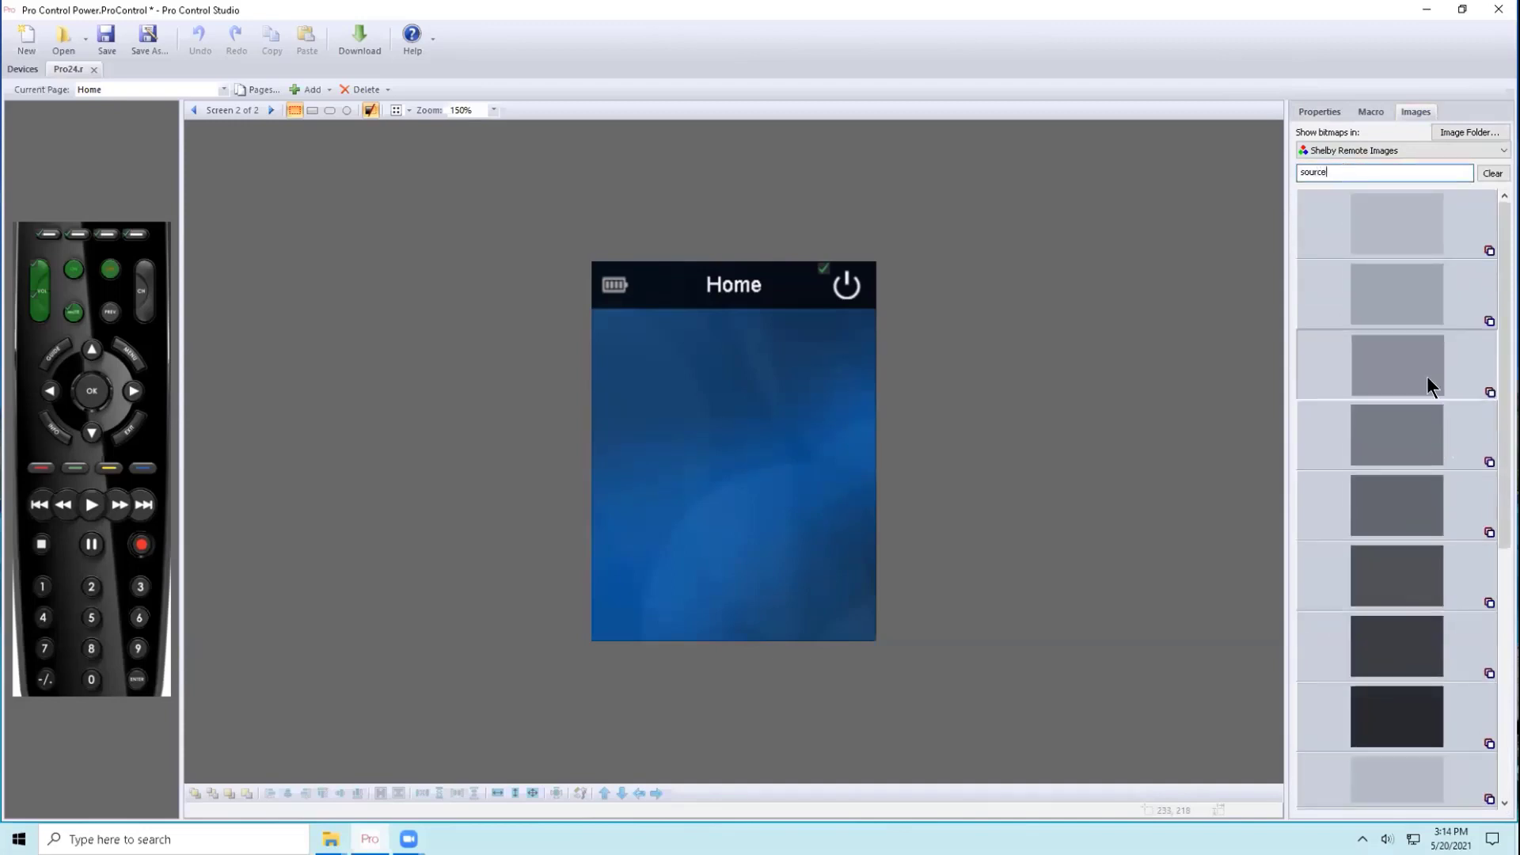
- Place a source button from the image library on Home screen 2, duplicate it, and align the pair side by side below the header
drag(1428, 377, 730, 396)
drag(797, 434, 674, 362)
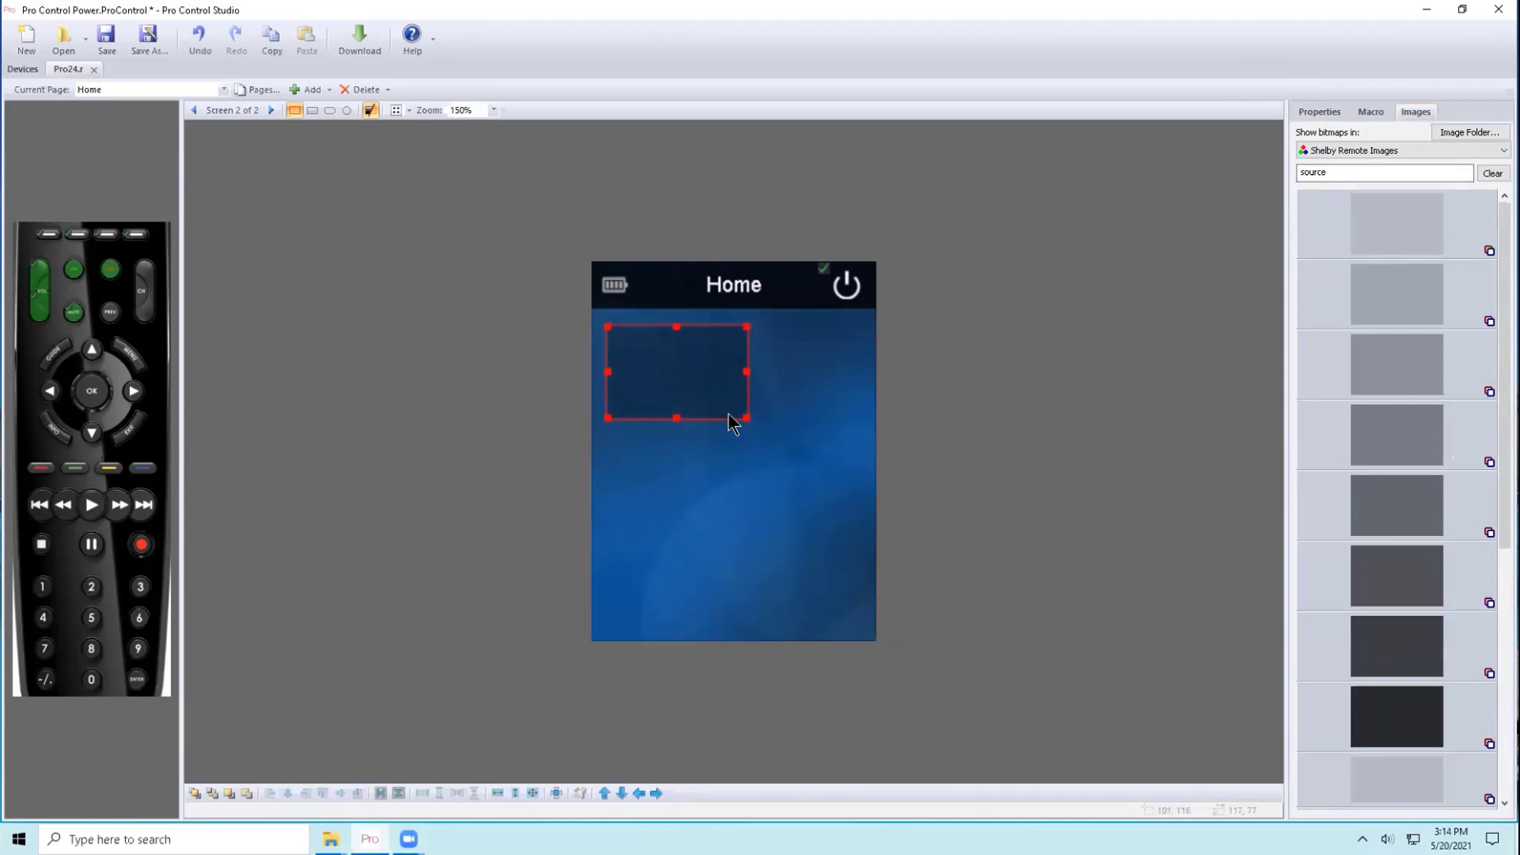
key(ctrl+c)
key(ctrl+v)
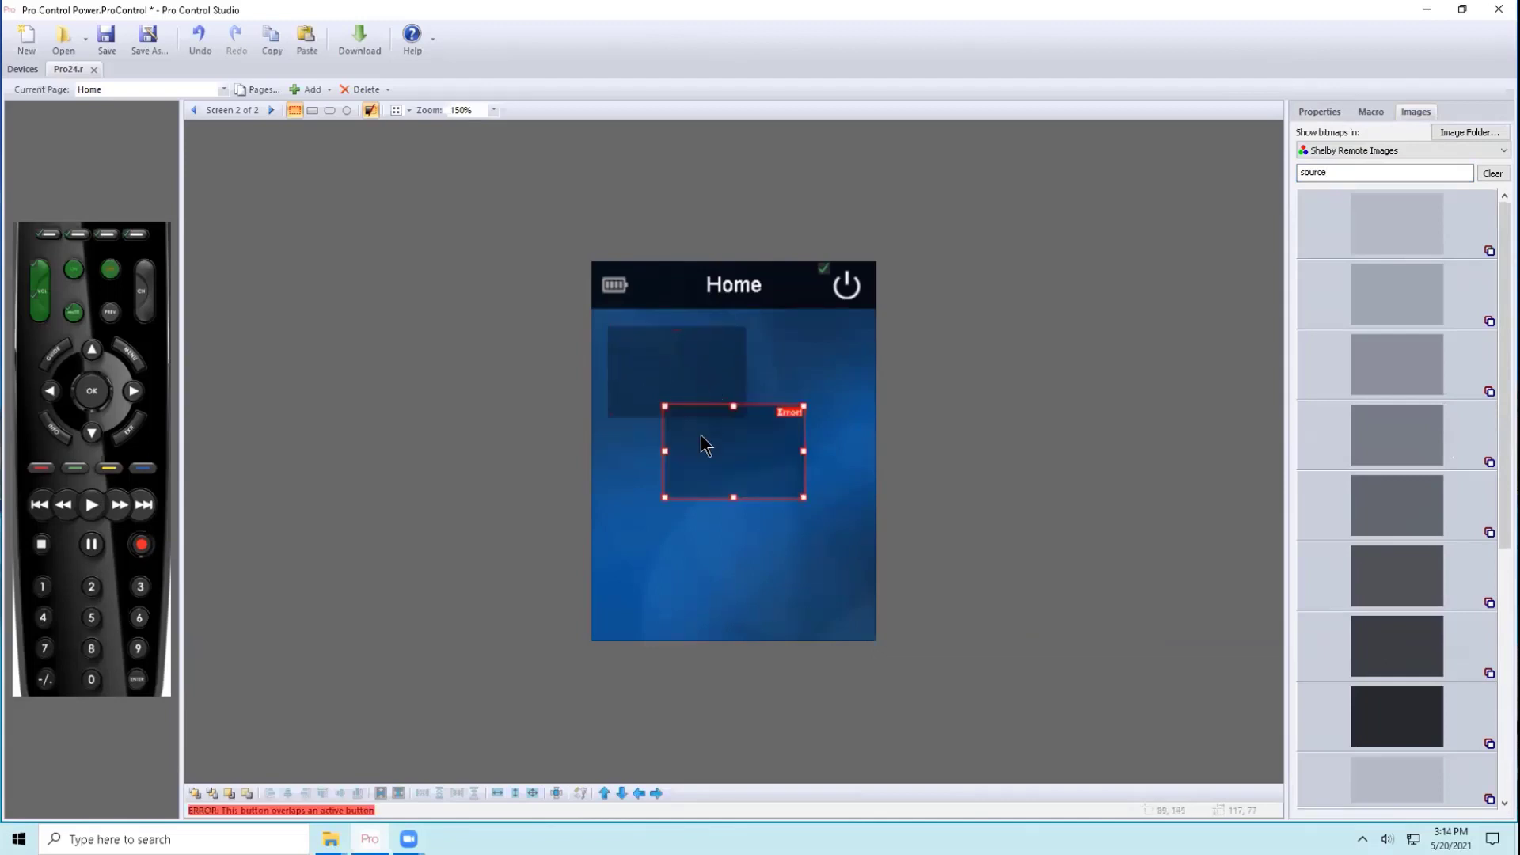
drag(701, 435, 806, 364)
drag(650, 350, 640, 349)
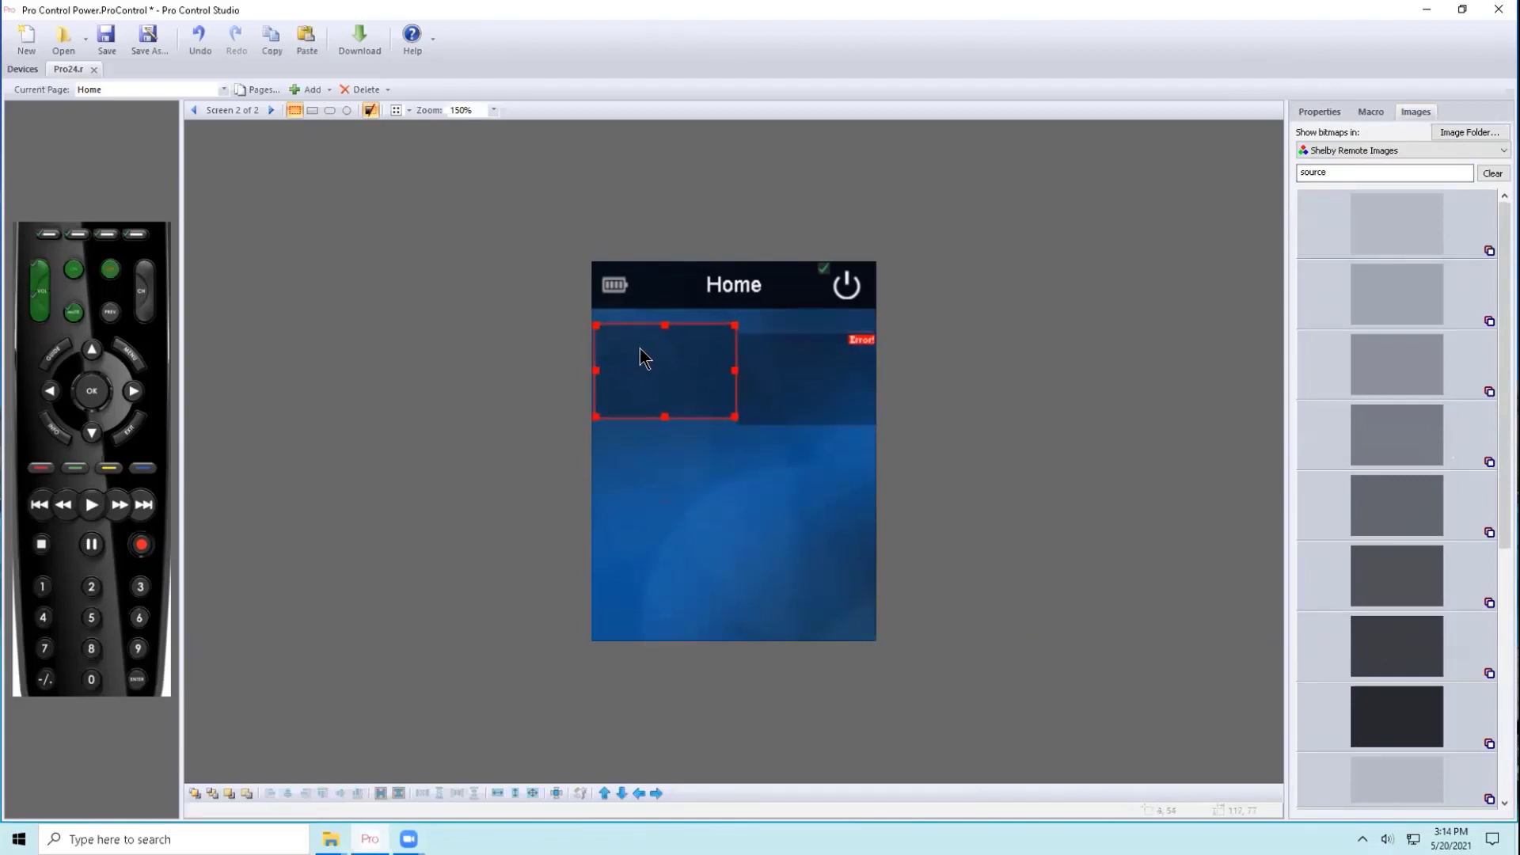
drag(802, 373, 803, 365)
click(768, 448)
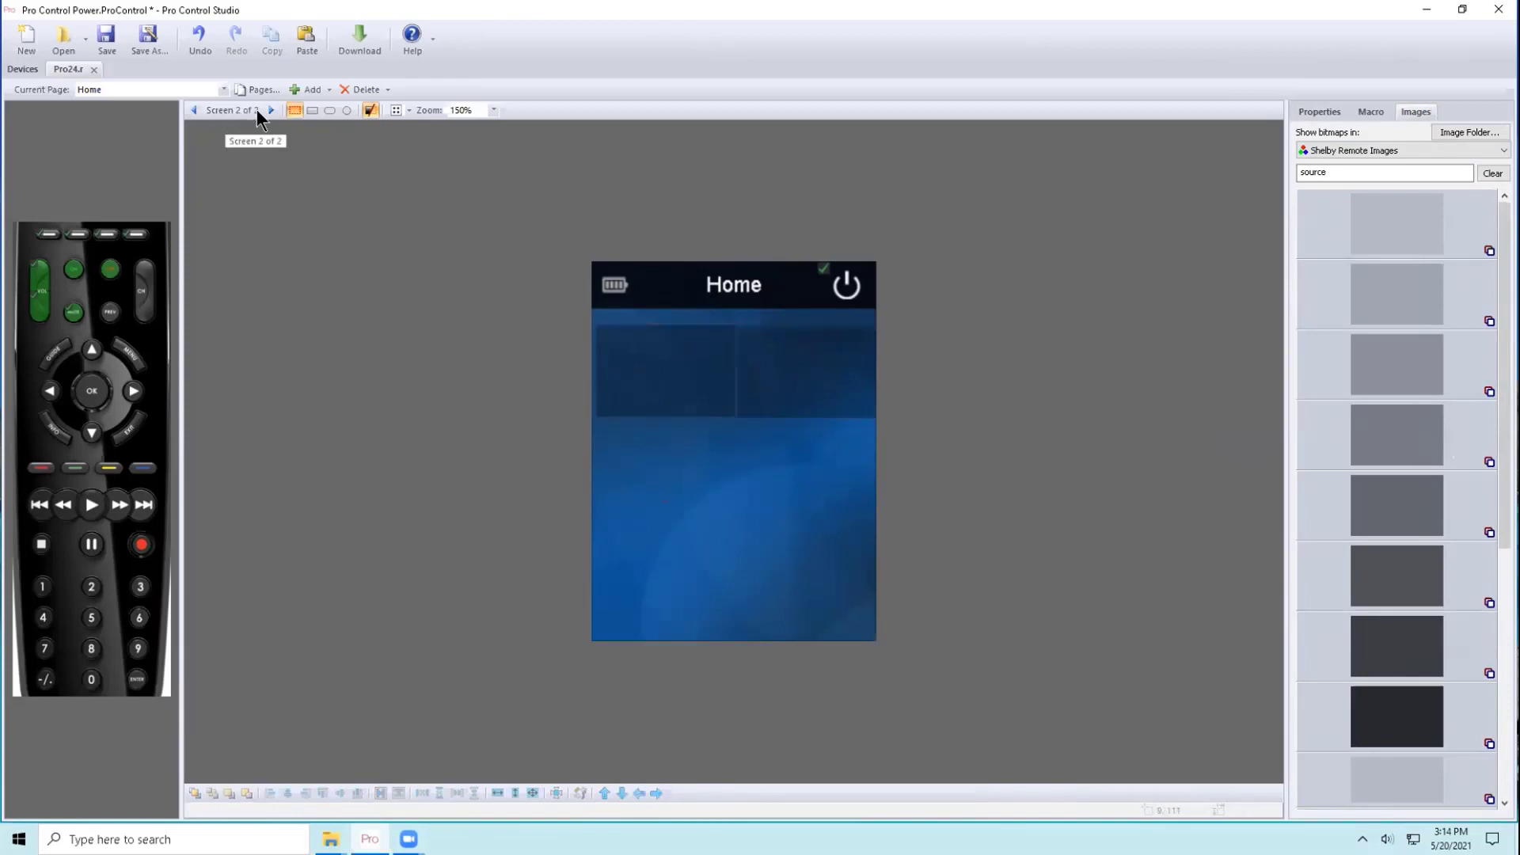
- Delete the page-change command from the macro of the Page 2 button on Home screen 1
click(195, 111)
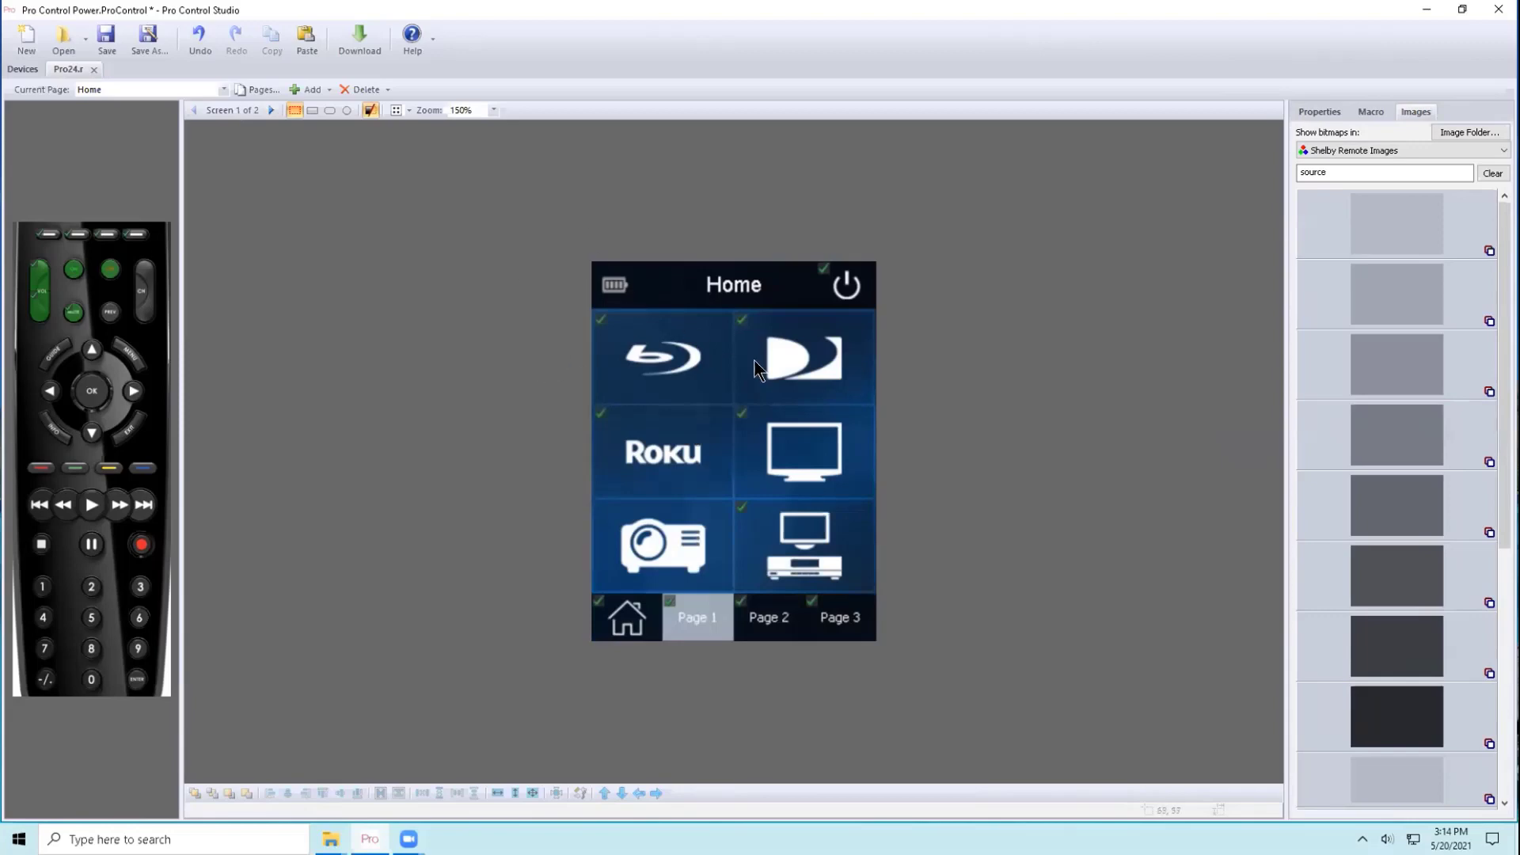
click(760, 621)
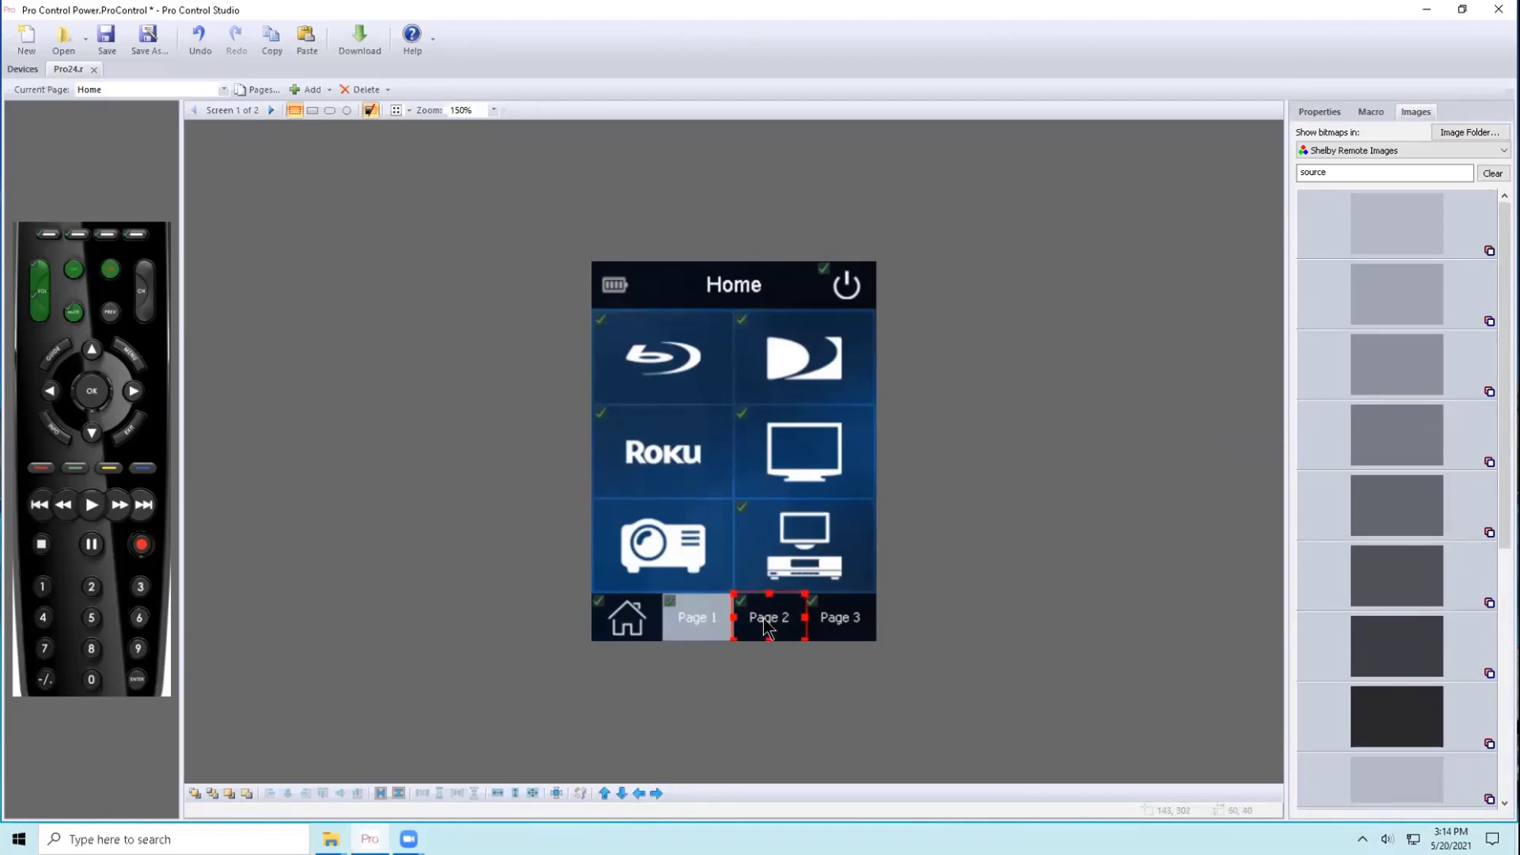
click(1369, 116)
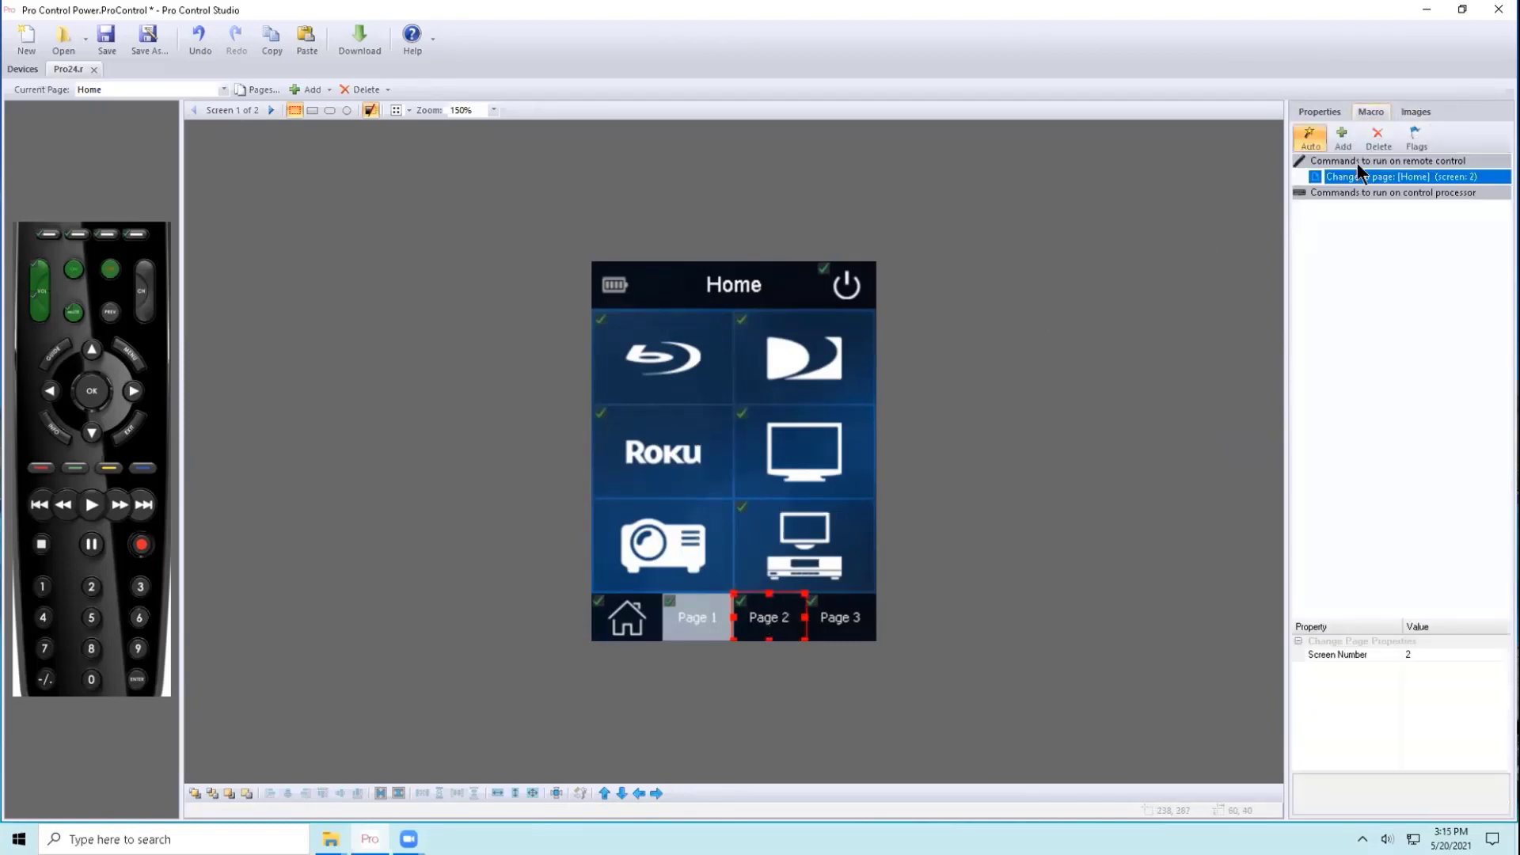
click(1375, 143)
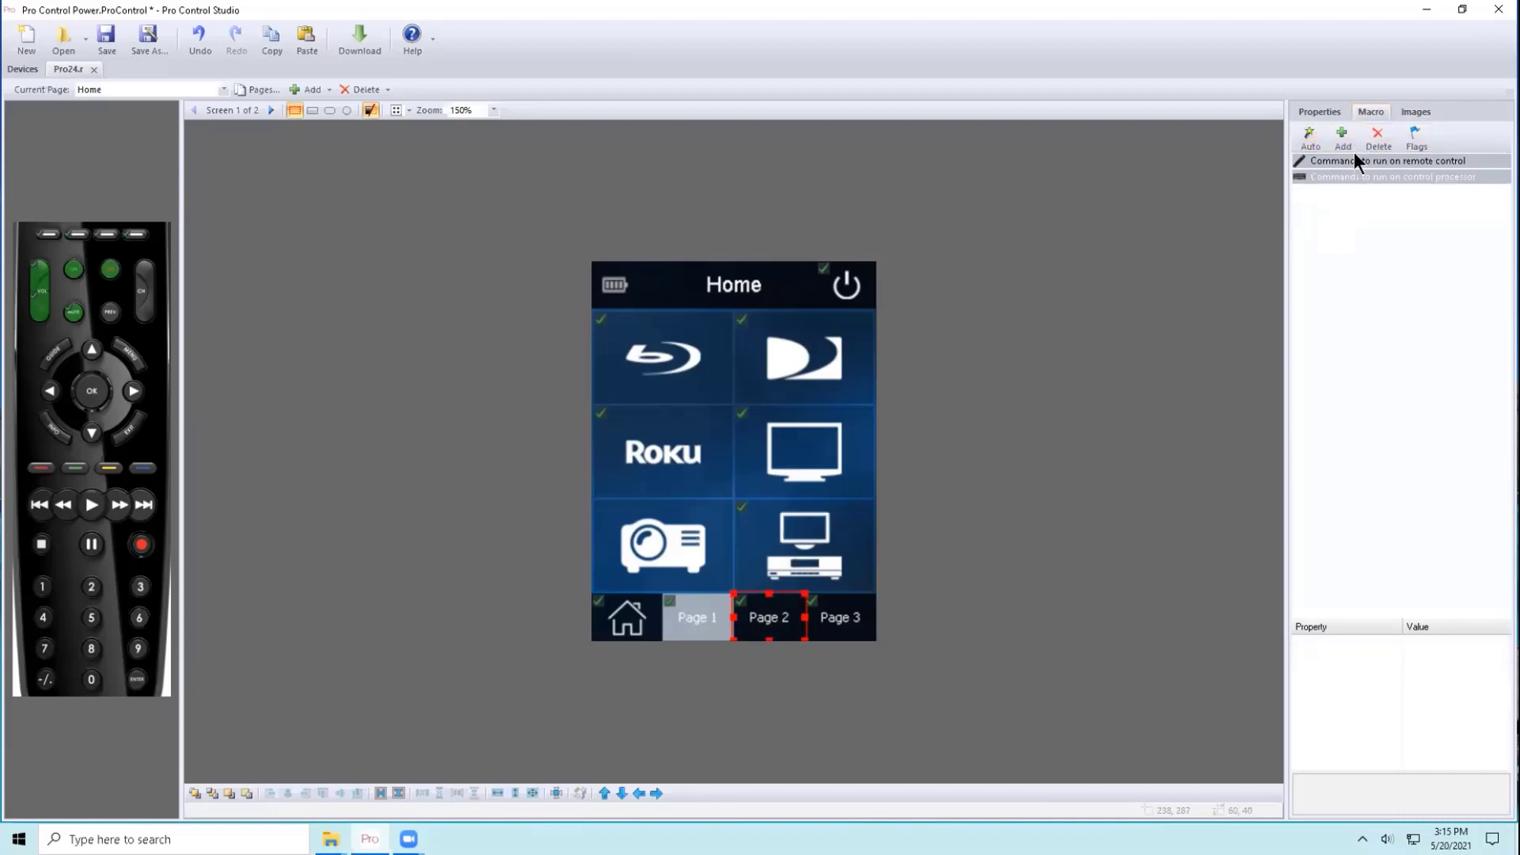
- Add a page link to Home in the Page 2 button's remote control commands and set its screen number to 2
click(1344, 139)
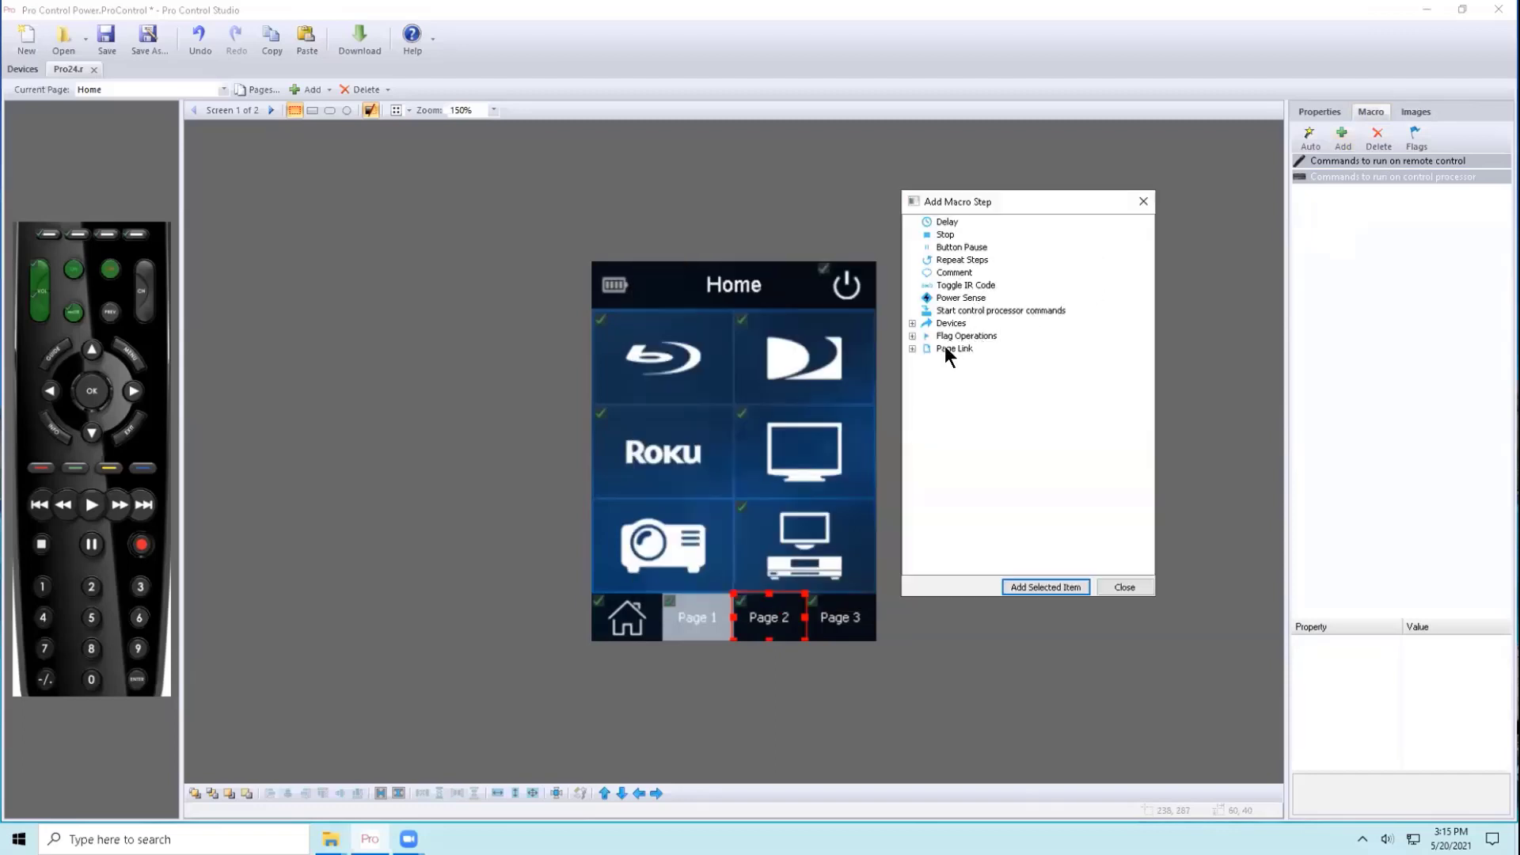
double_click(945, 348)
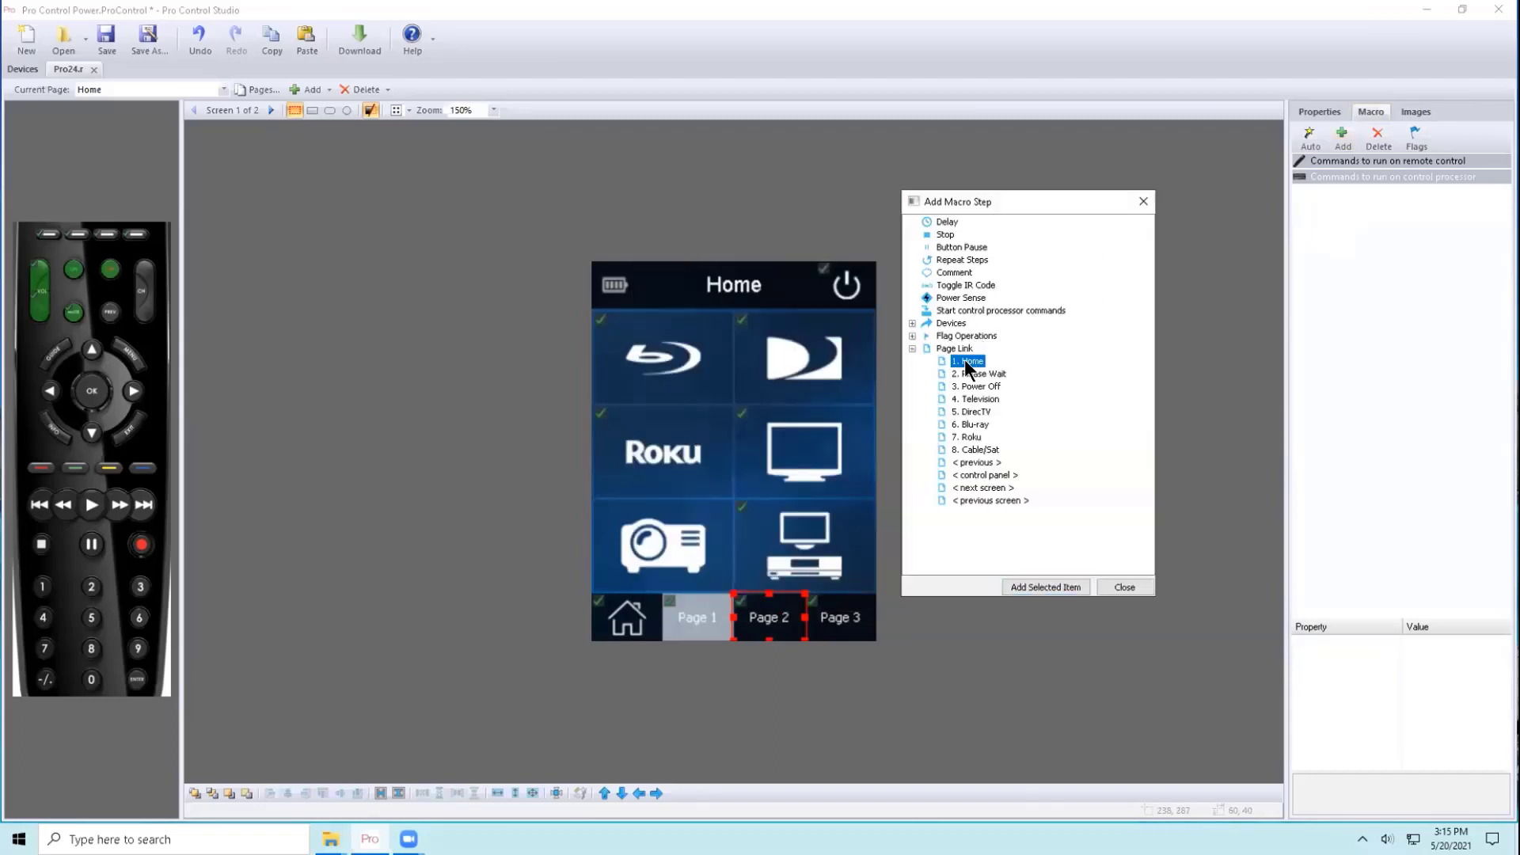
double_click(968, 362)
click(1384, 182)
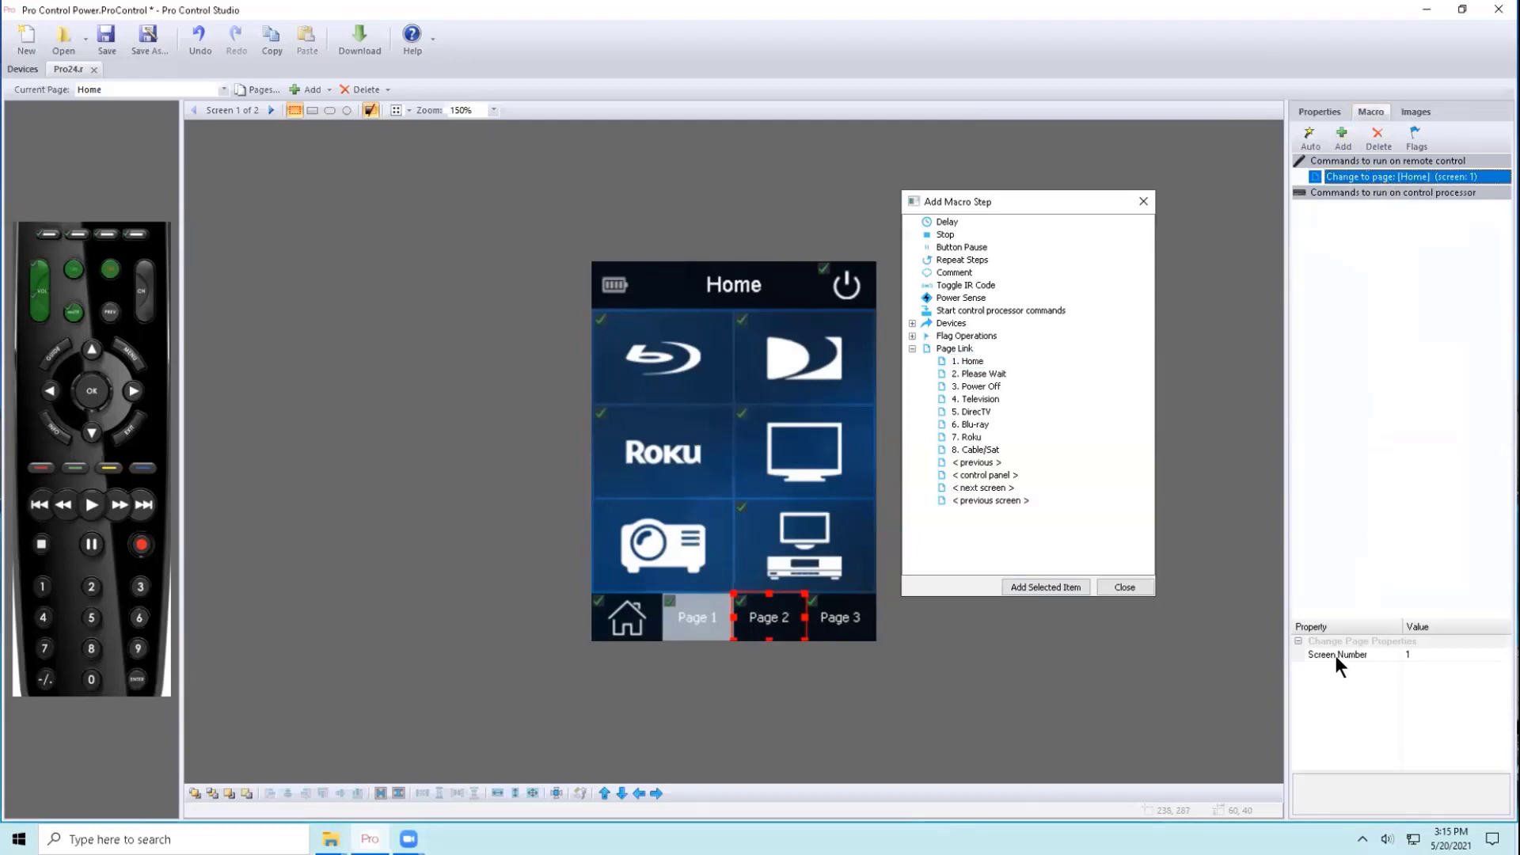
click(1436, 654)
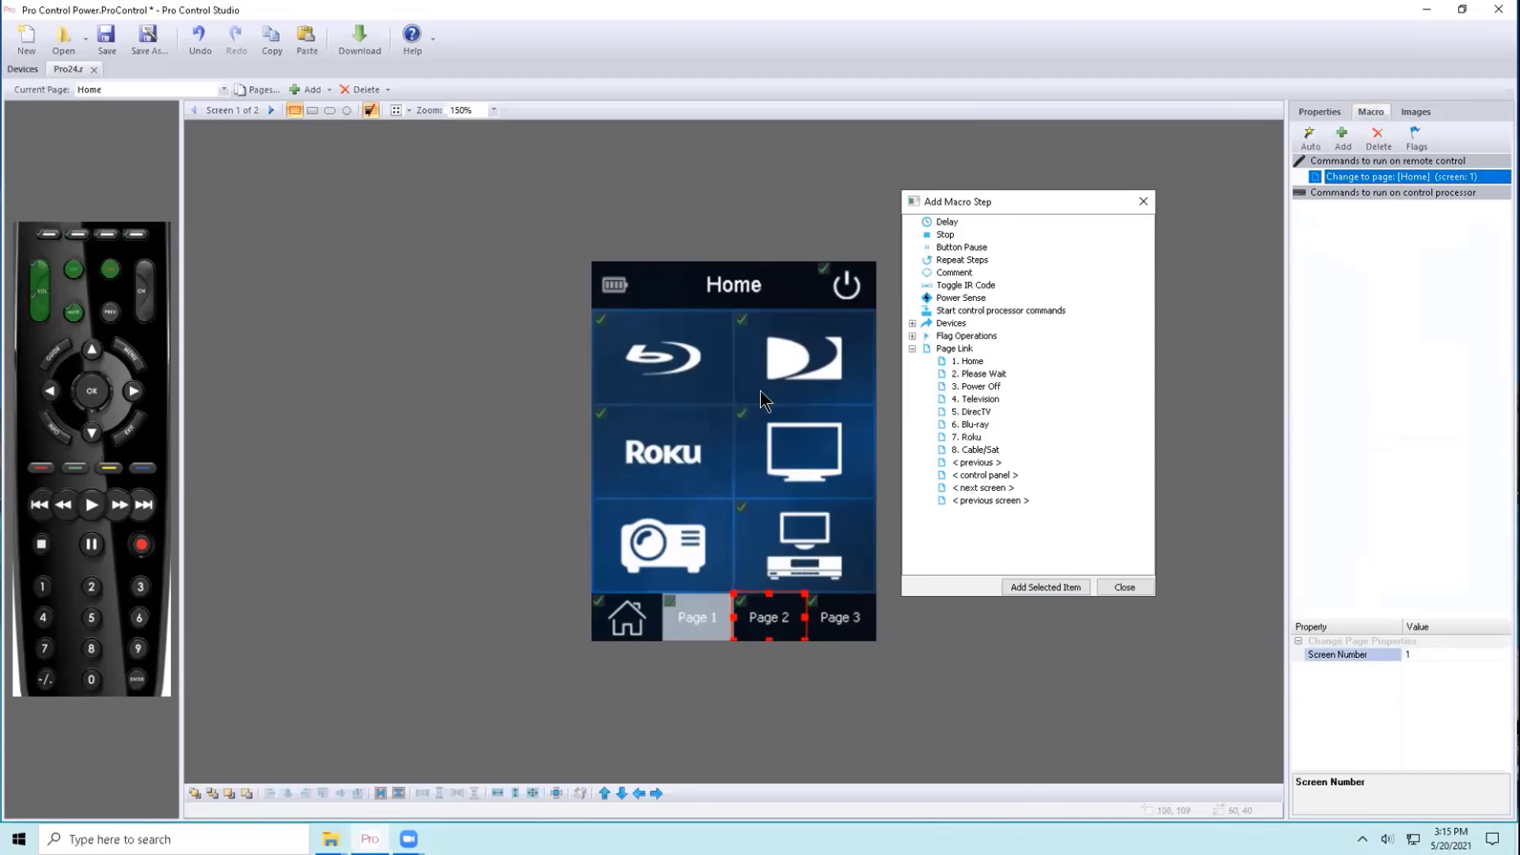
click(1386, 654)
click(1456, 552)
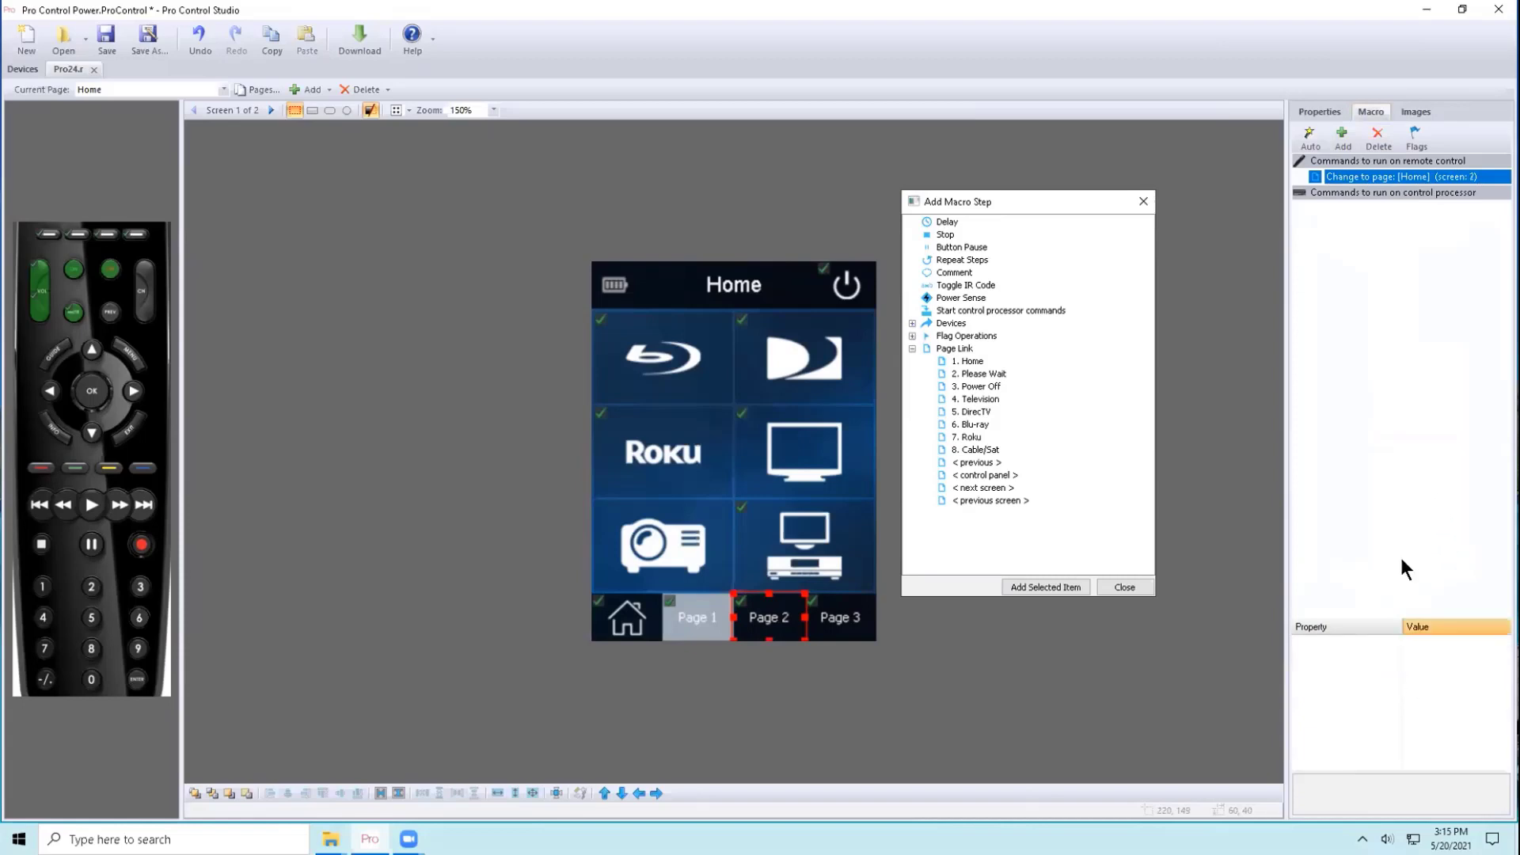
click(1384, 179)
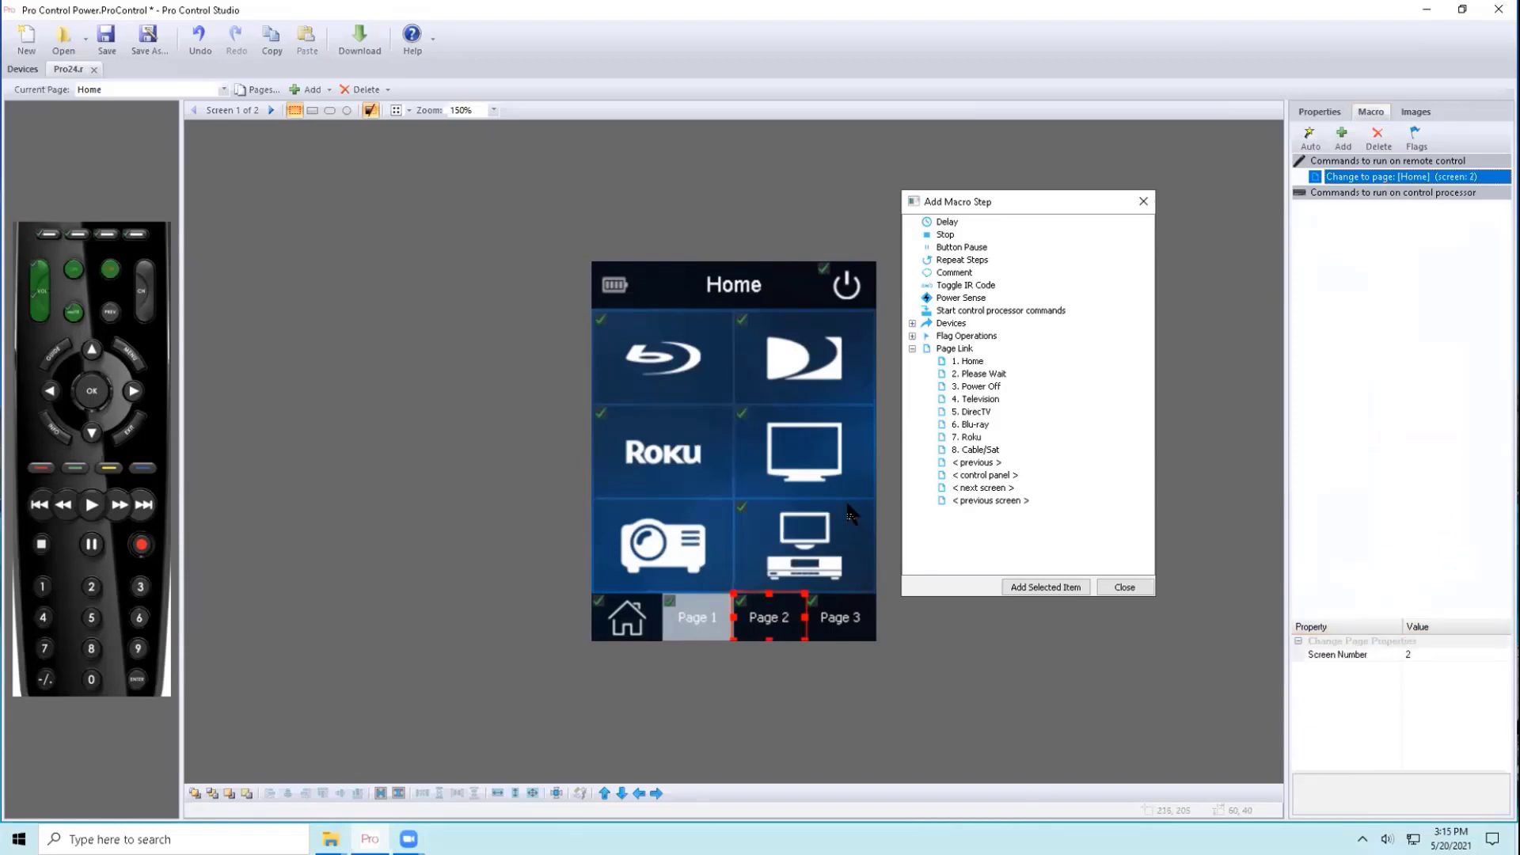
click(780, 628)
- Start adding pages from the Shelby theme templates and move the page selection dialog aside
click(299, 84)
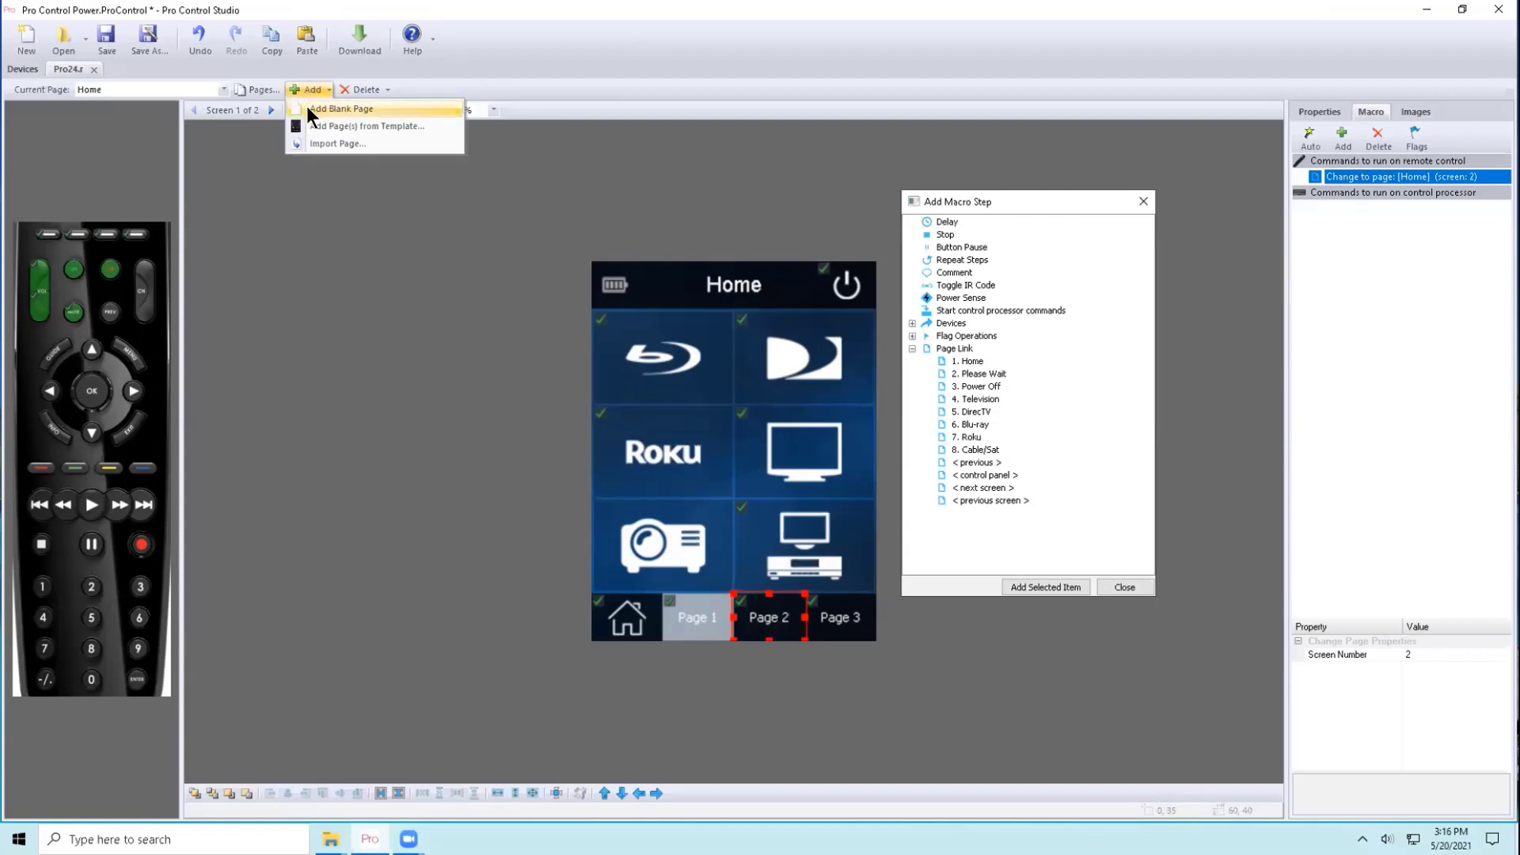
click(331, 121)
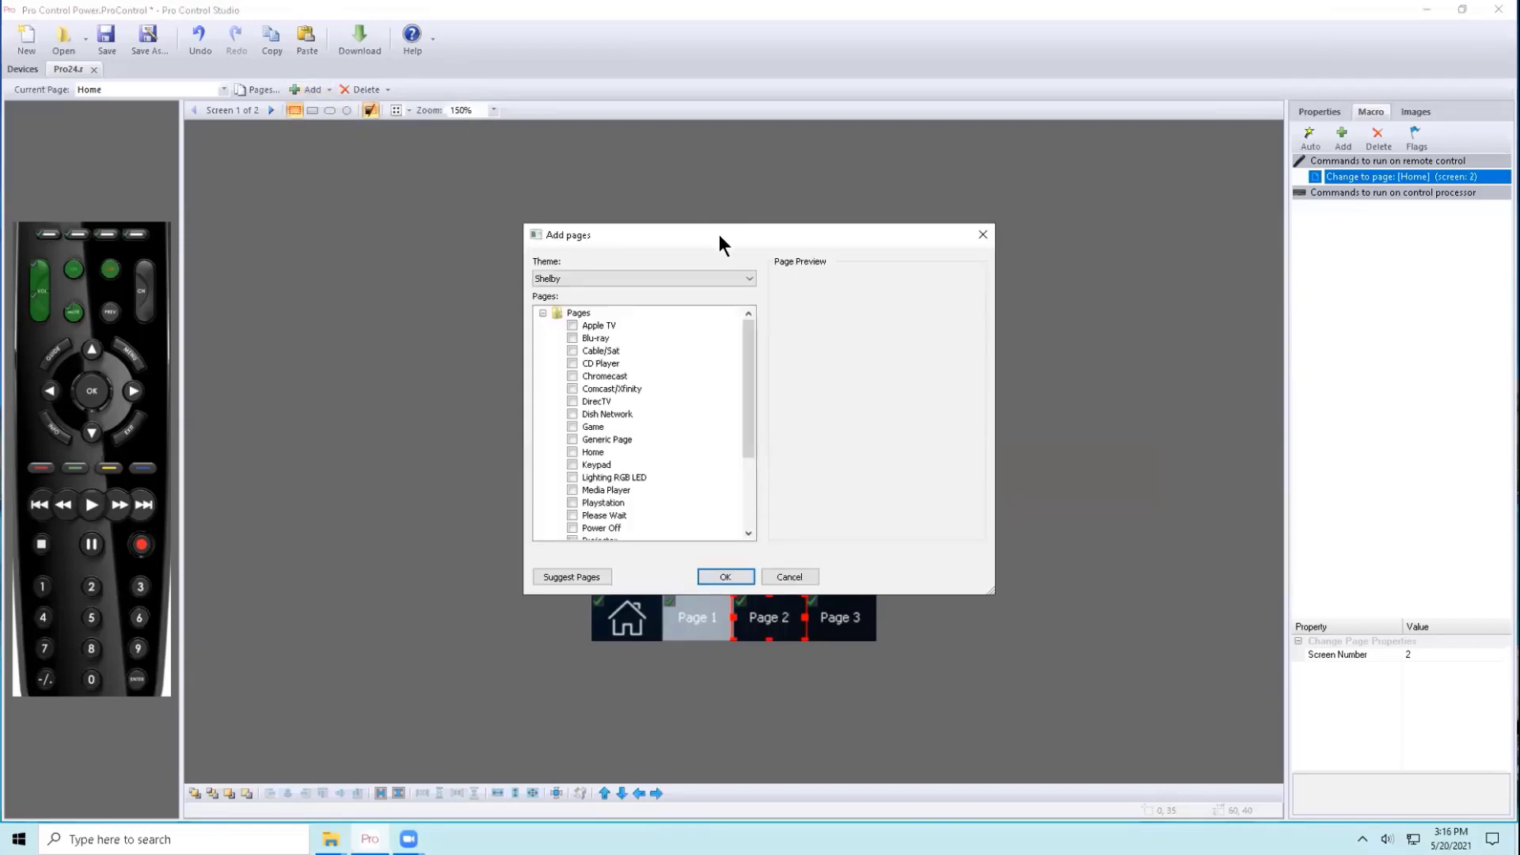
drag(706, 230, 475, 184)
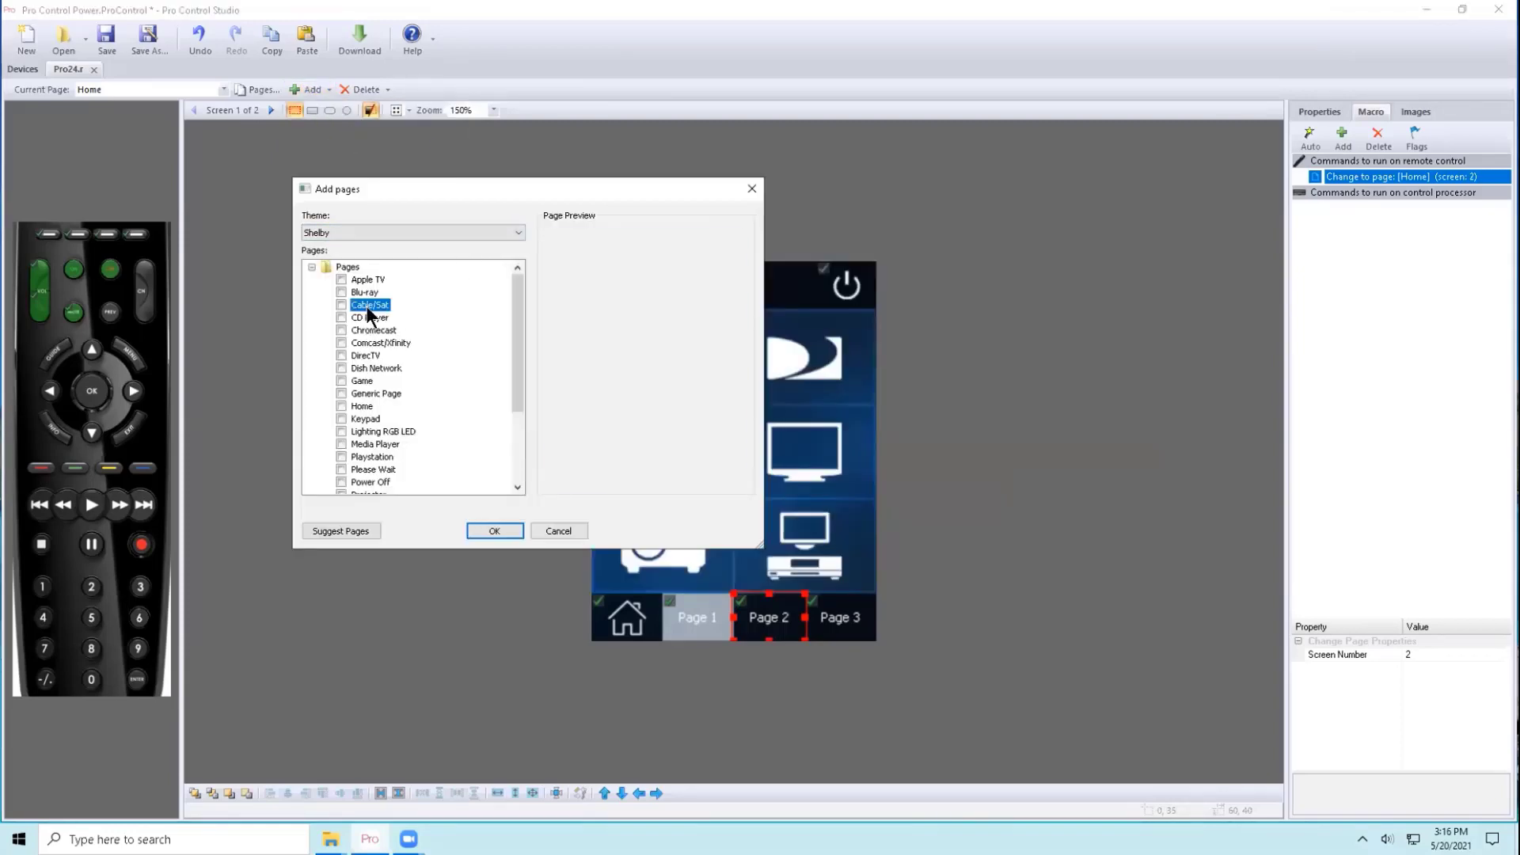
click(365, 305)
click(369, 330)
click(366, 355)
click(372, 378)
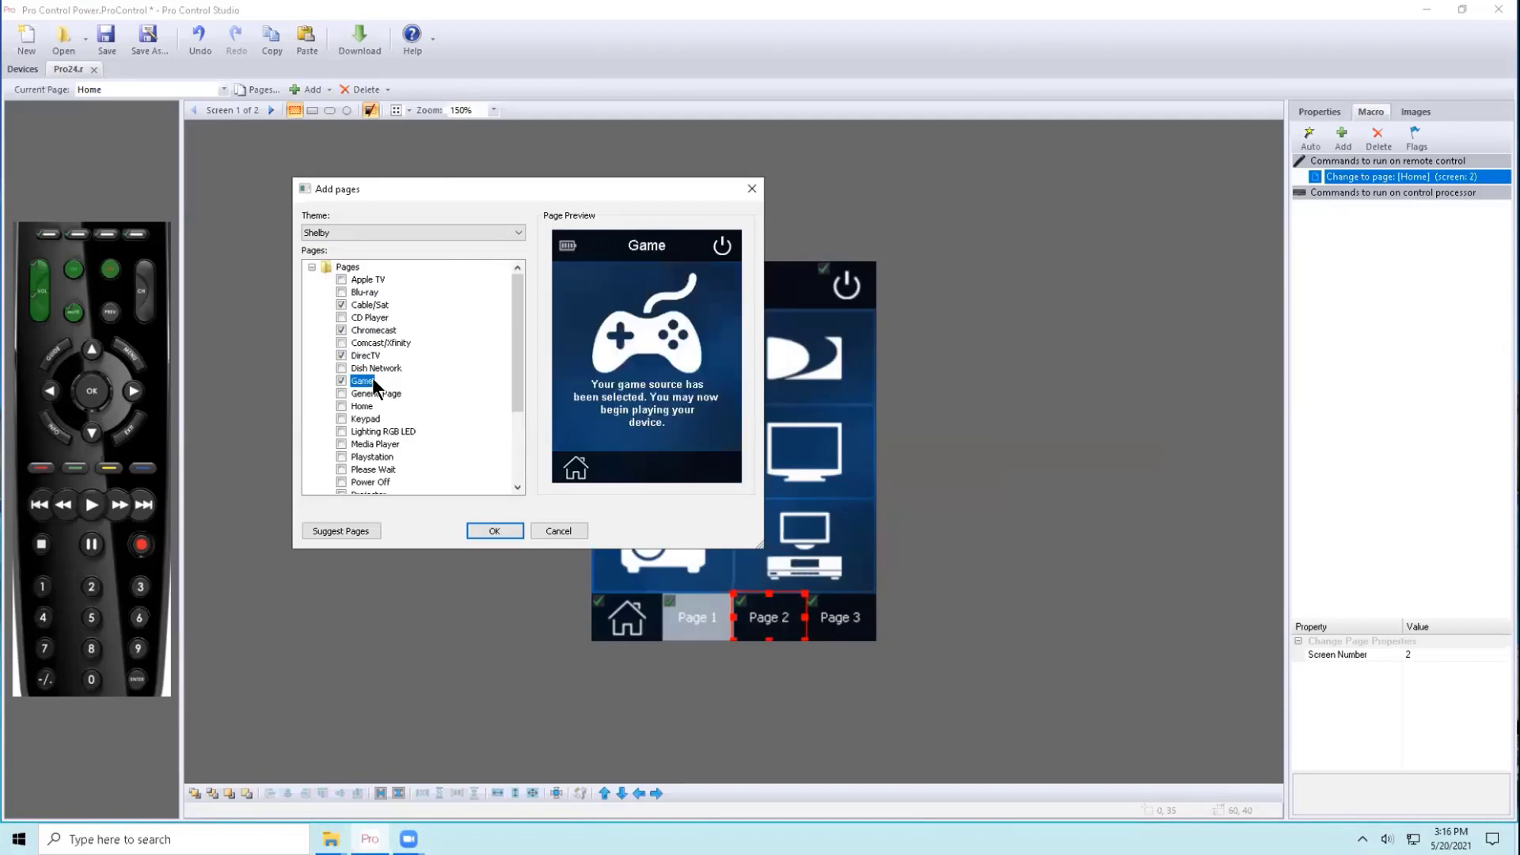
click(358, 330)
click(349, 305)
click(342, 356)
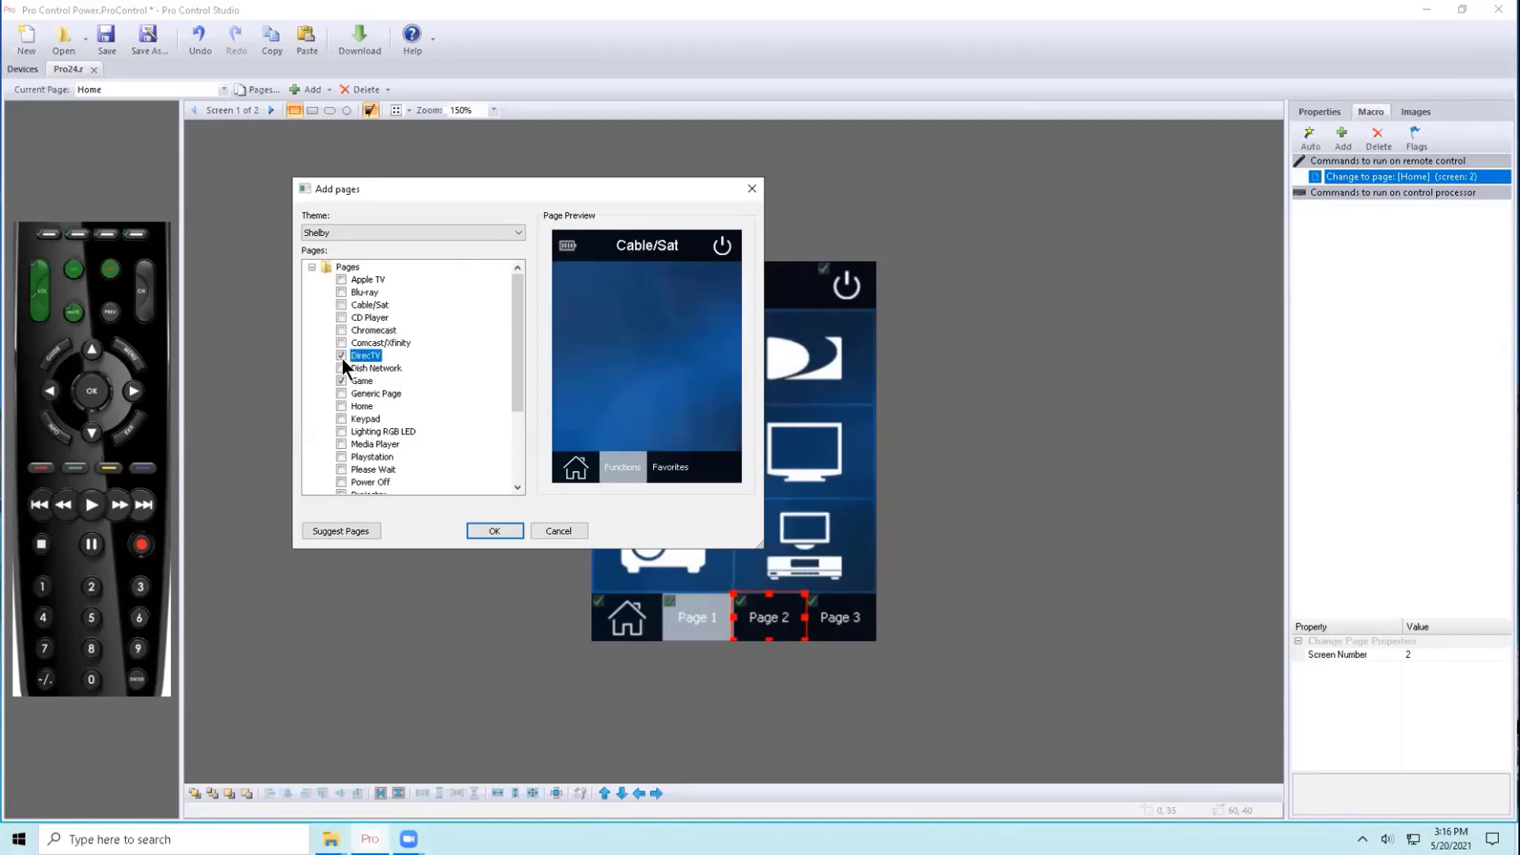
click(342, 381)
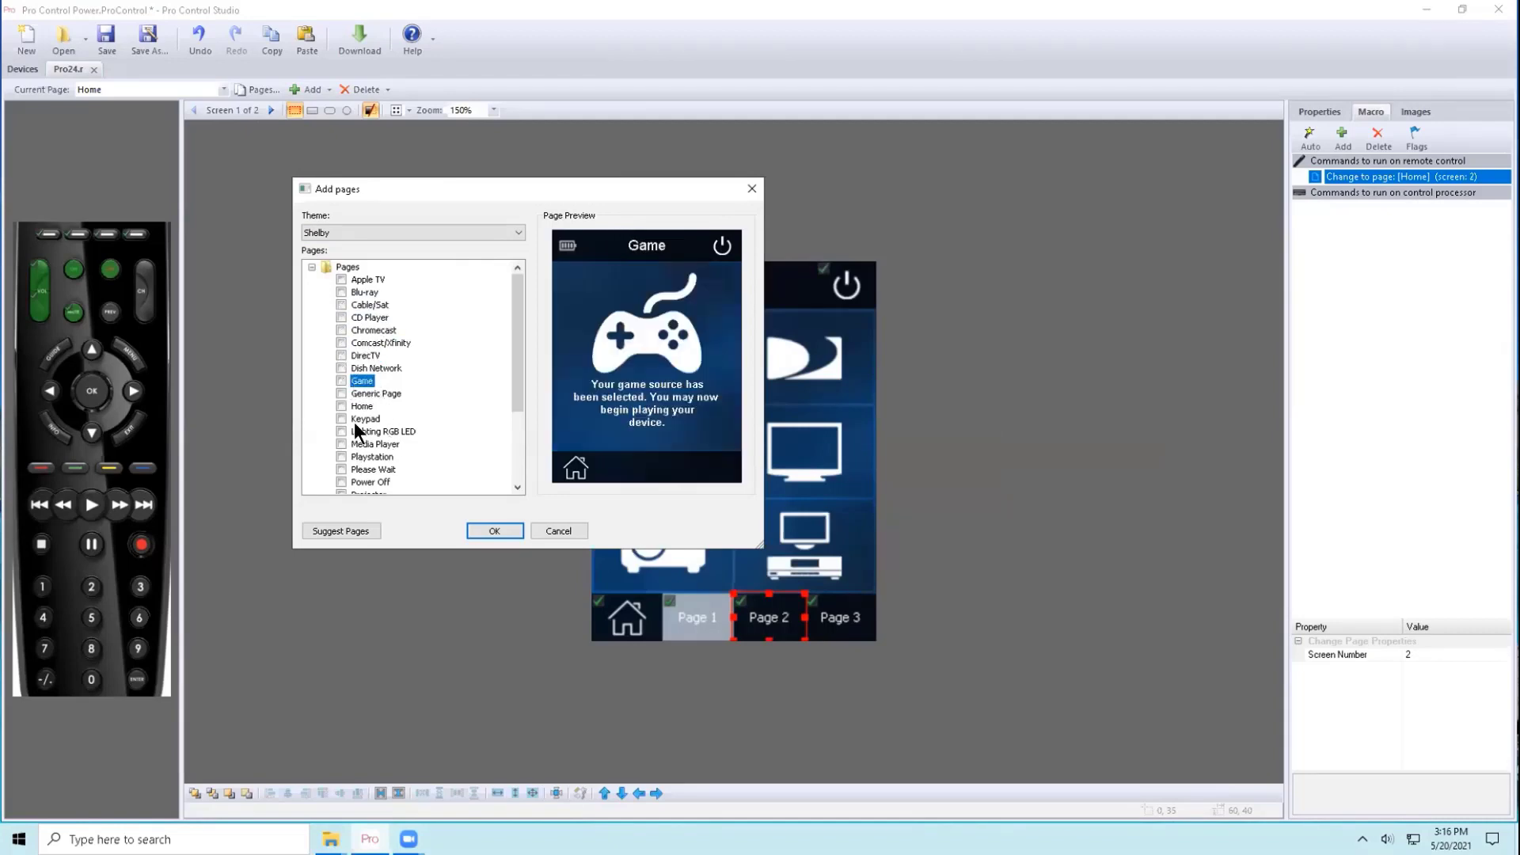
- Add the Generic Page template to the remote and place a dark source image below the new page's header
scroll(377, 439, down, 3)
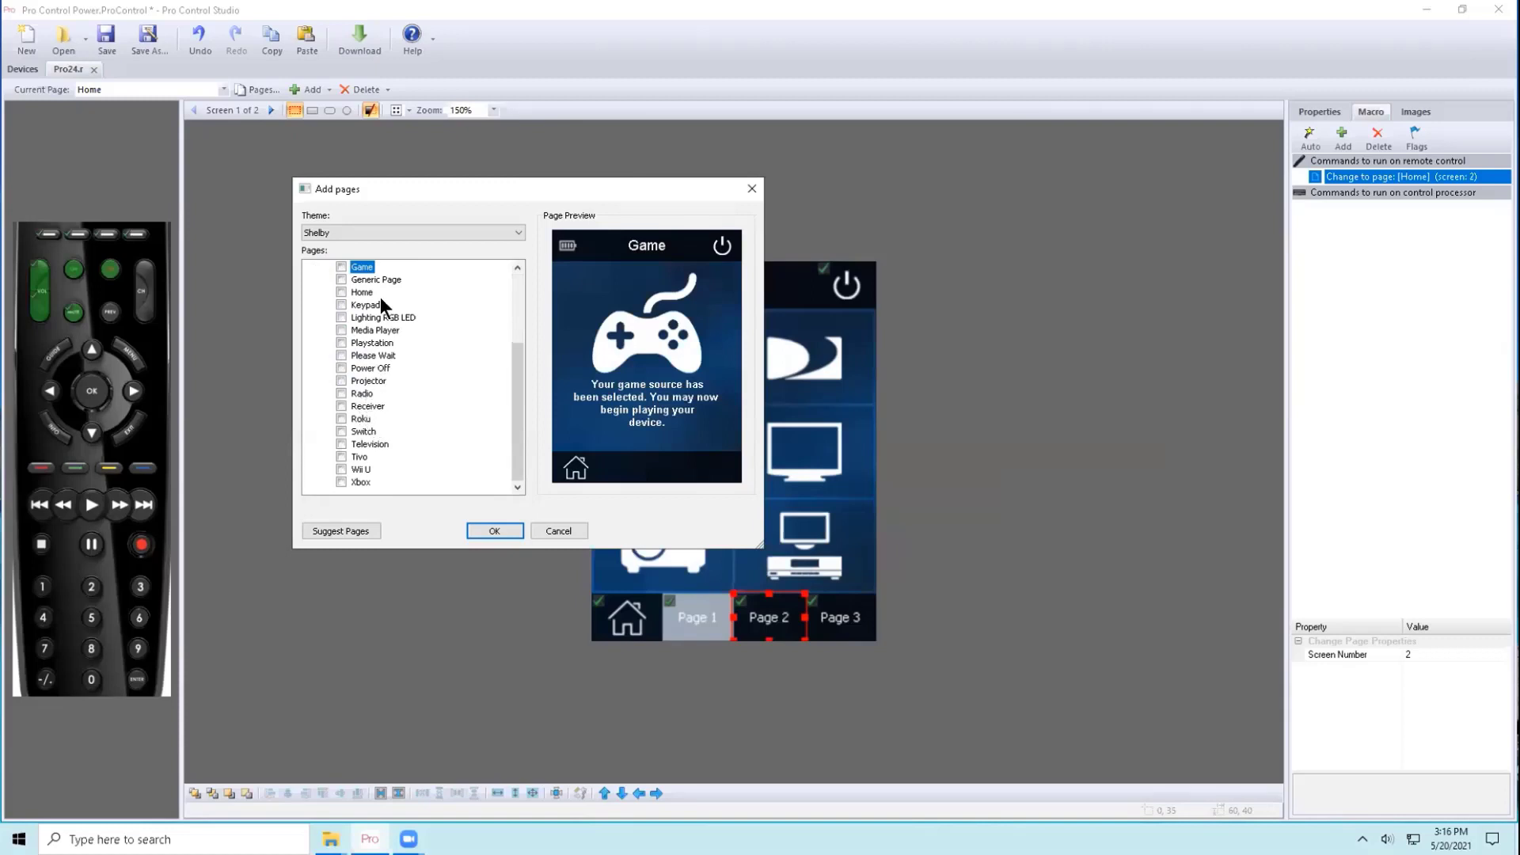
scroll(381, 299, up, 1)
click(341, 317)
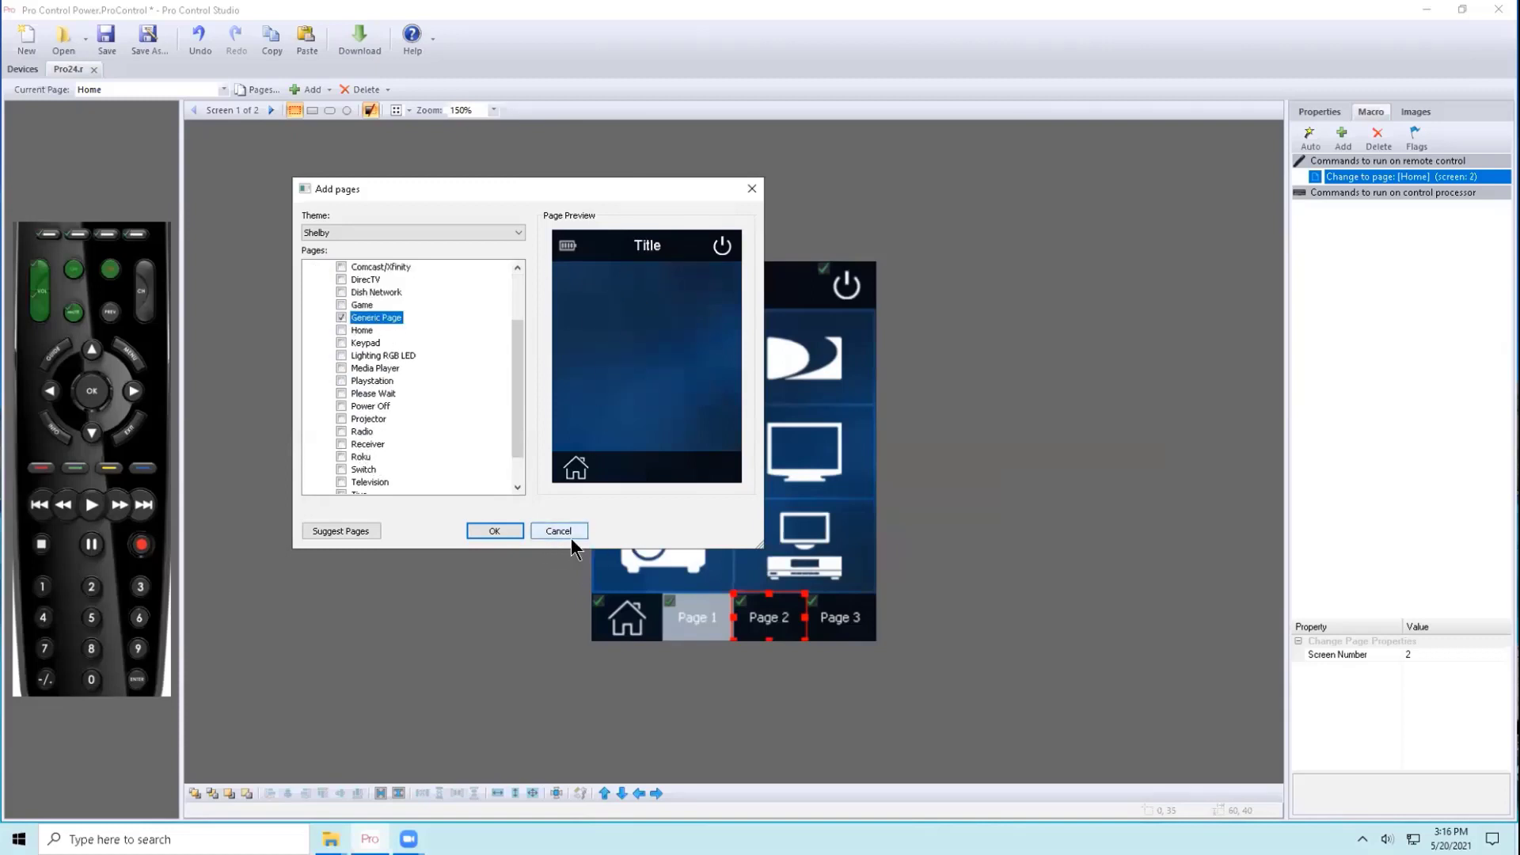
click(495, 530)
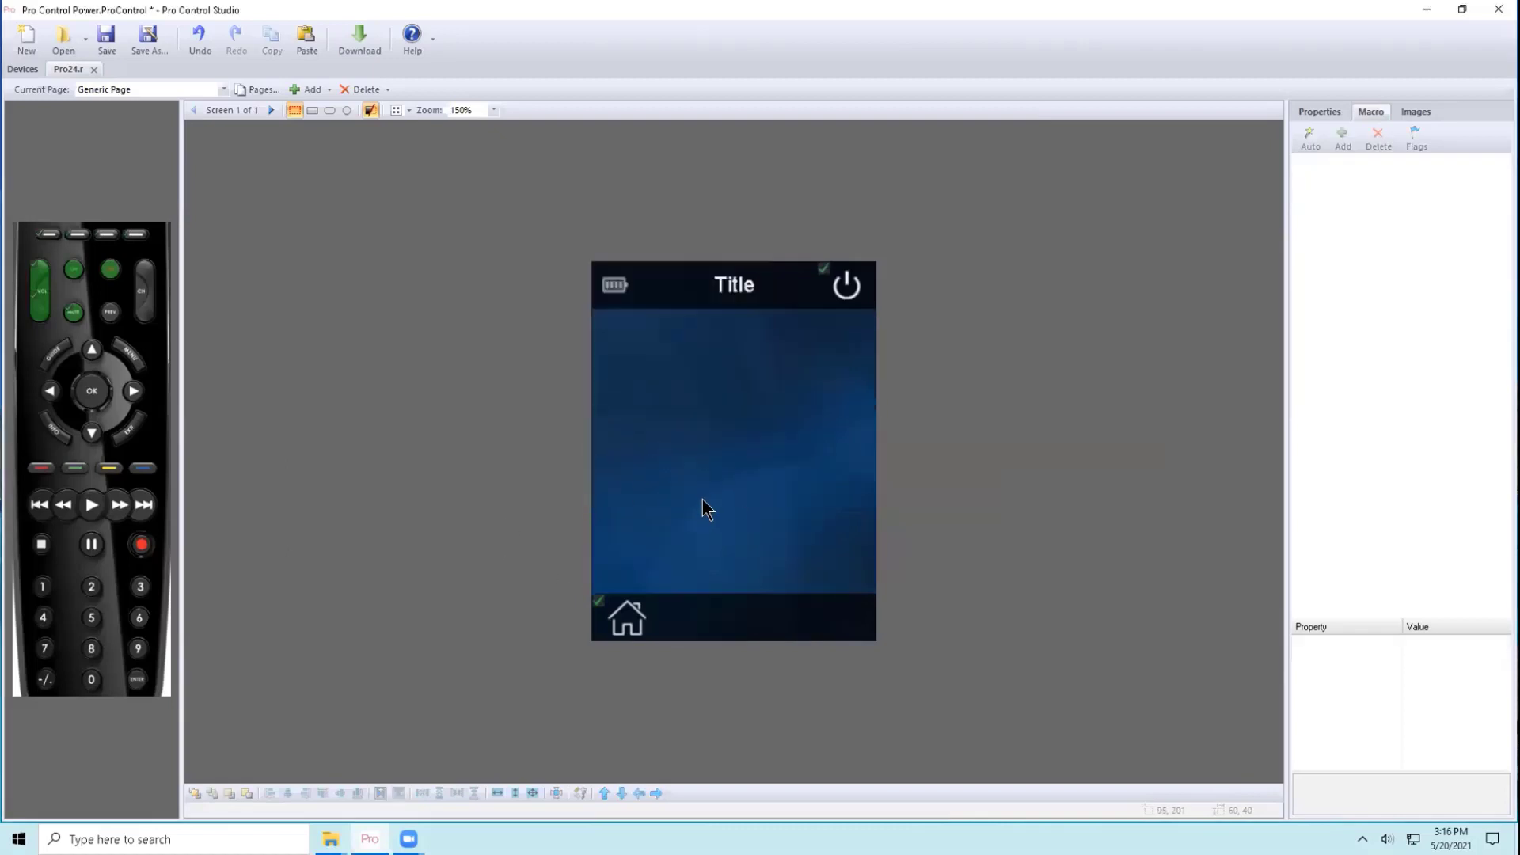
click(1415, 112)
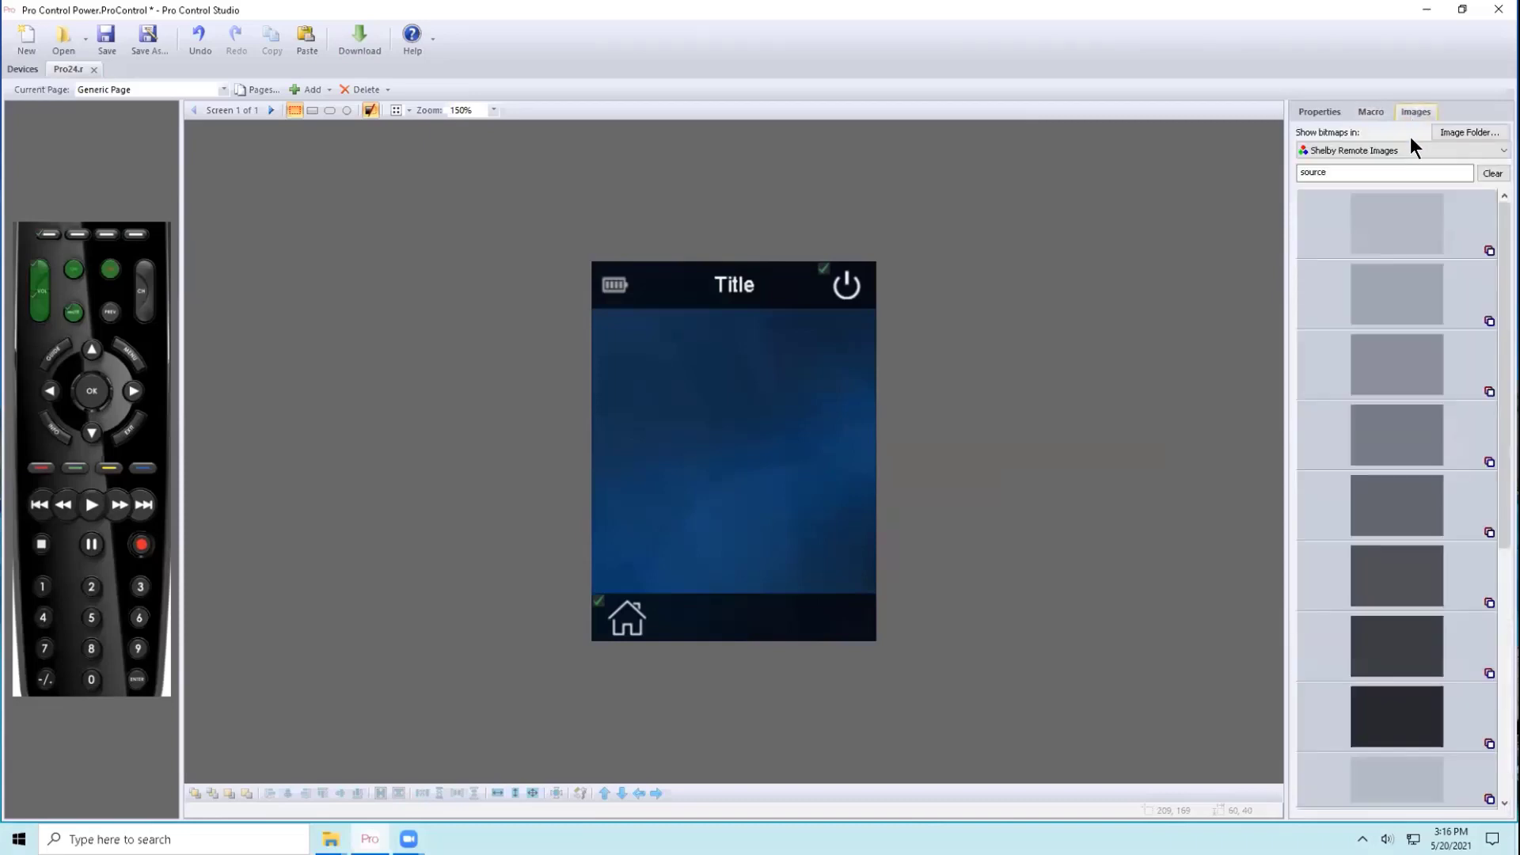
drag(1374, 308, 690, 377)
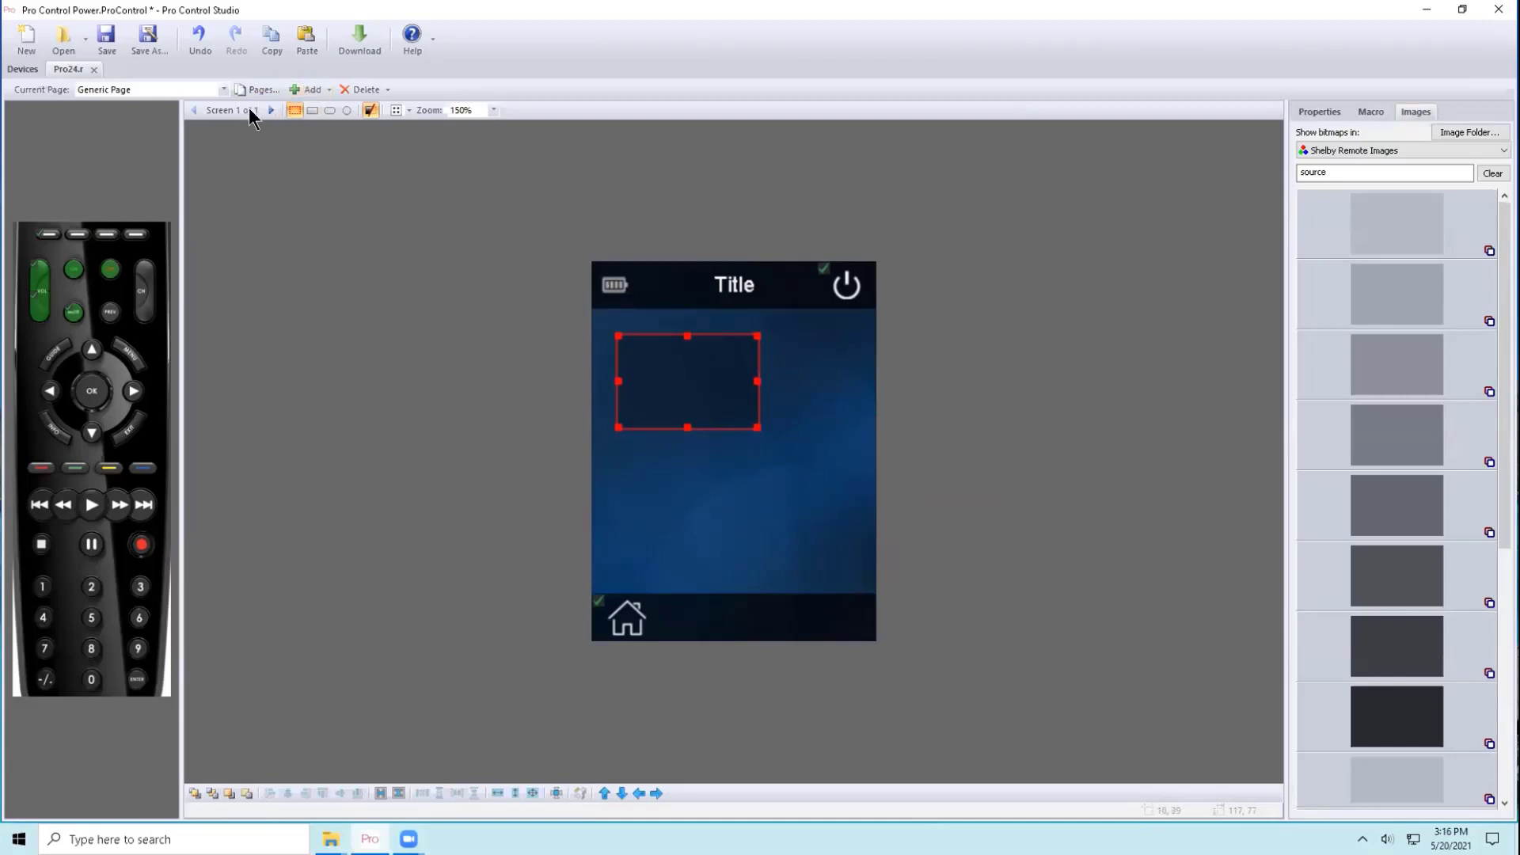
- Return to the Home page and delete the page-change command from the Page 2 button's macro
click(192, 91)
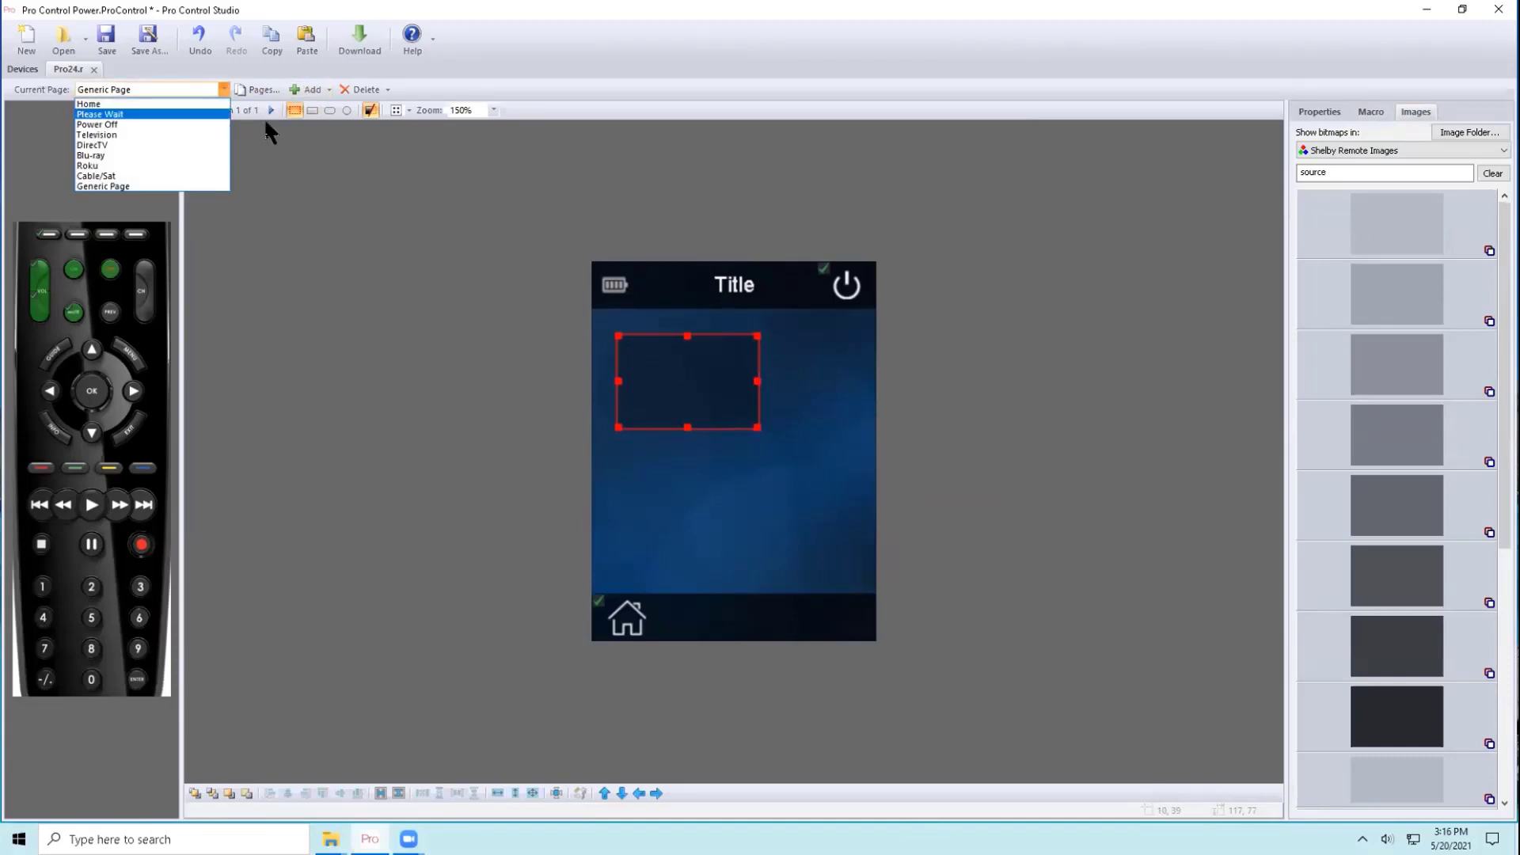
click(153, 104)
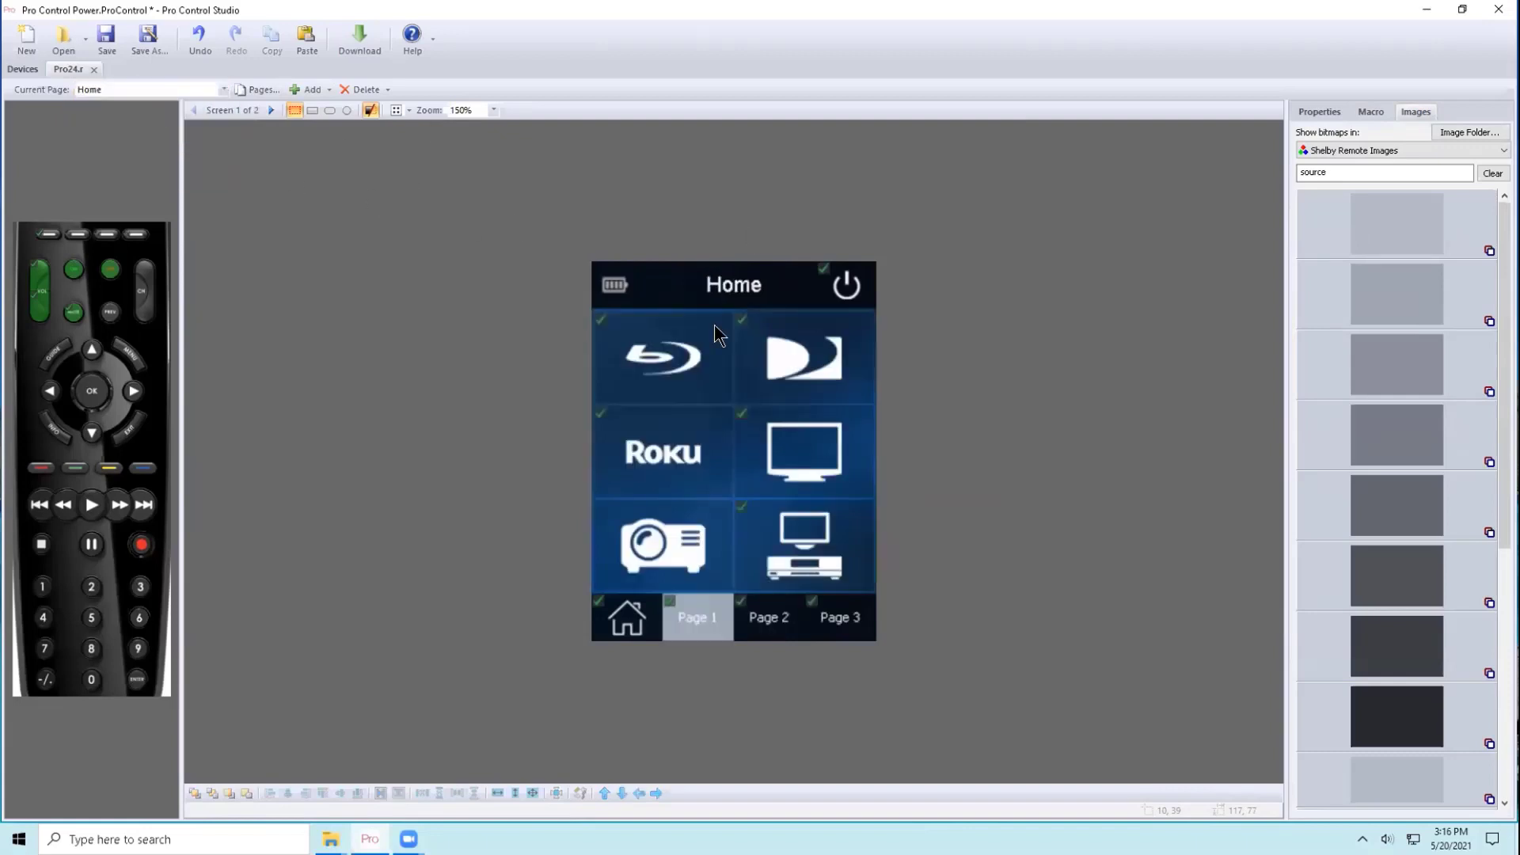
click(768, 624)
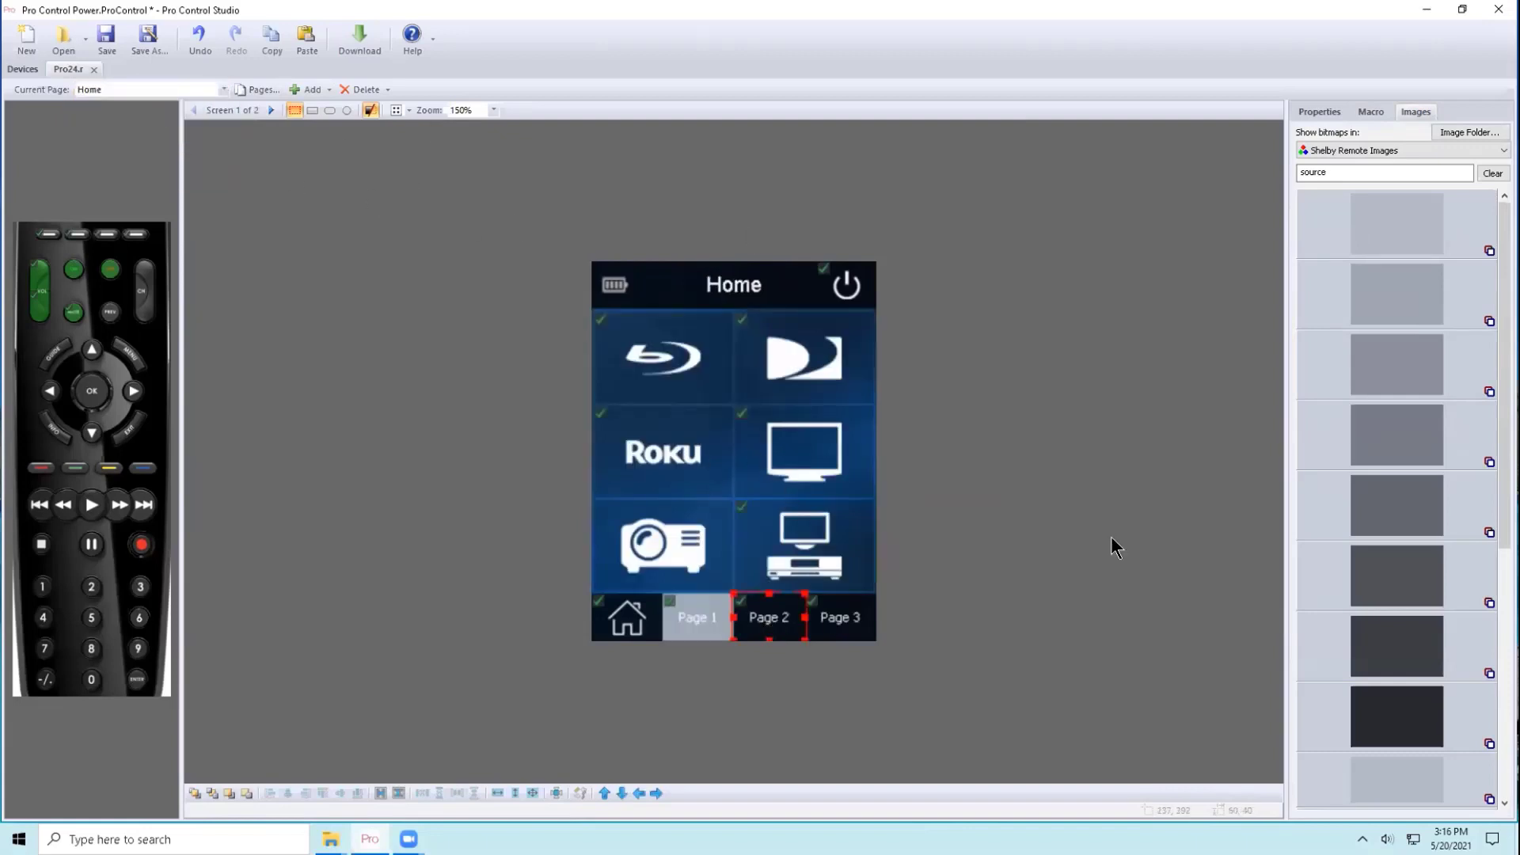
click(1379, 111)
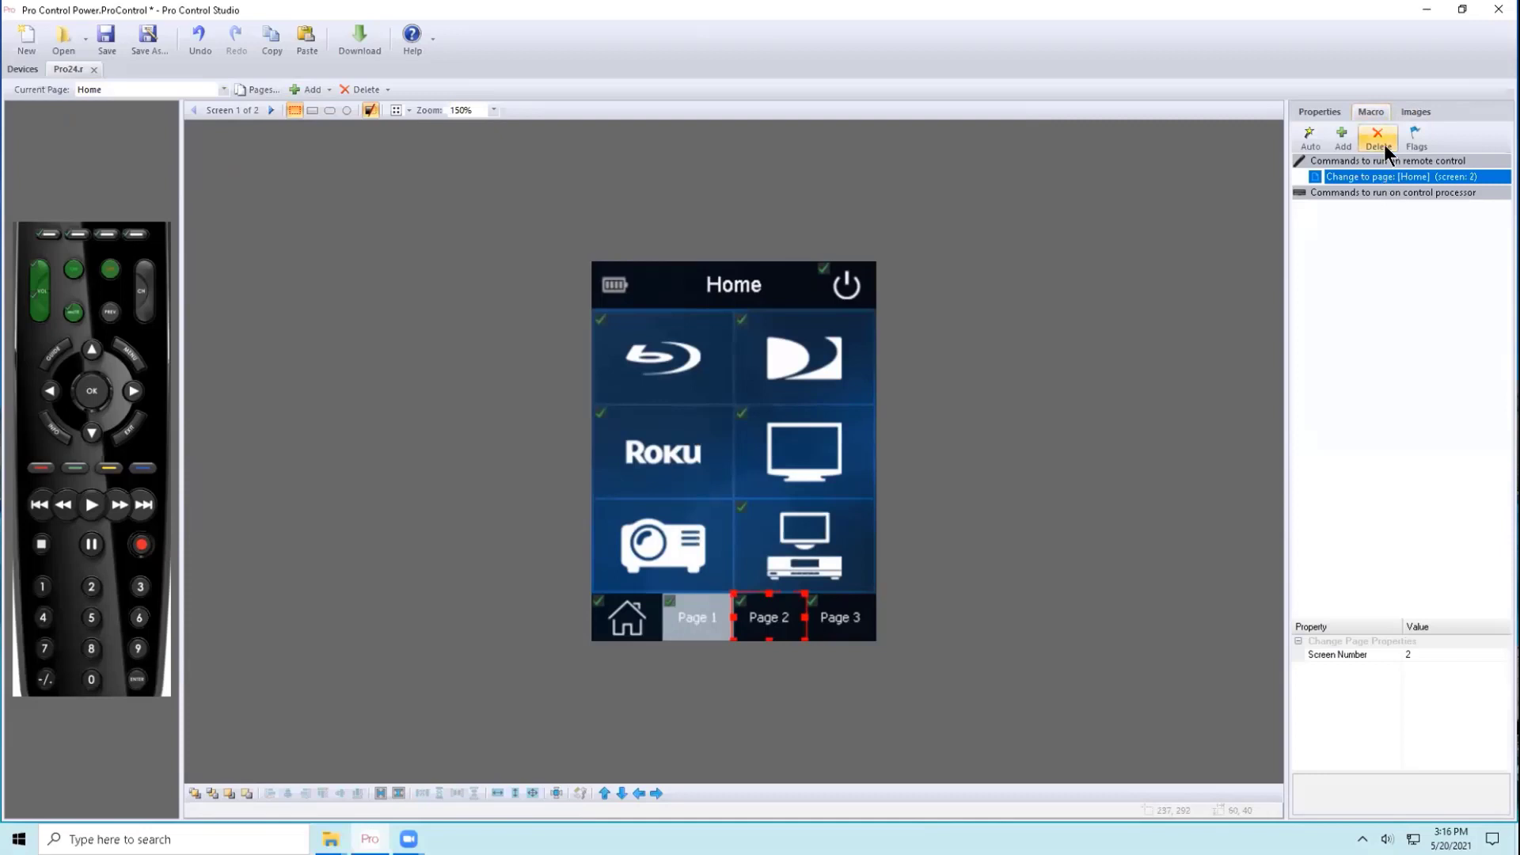
click(1379, 141)
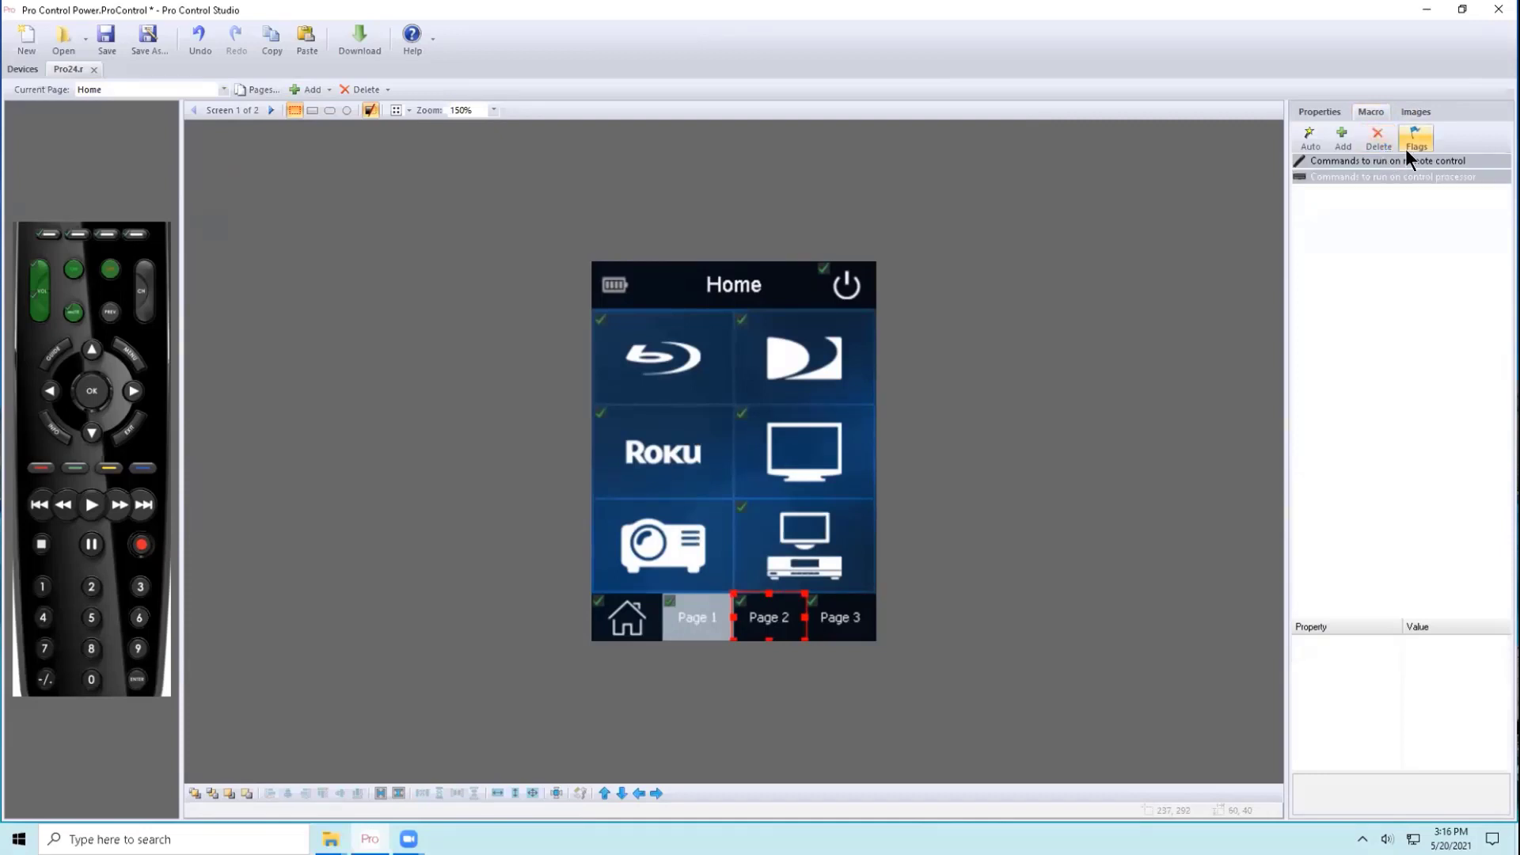
- Add a page link to Generic Page in the Page 2 button's remote control commands
click(1341, 141)
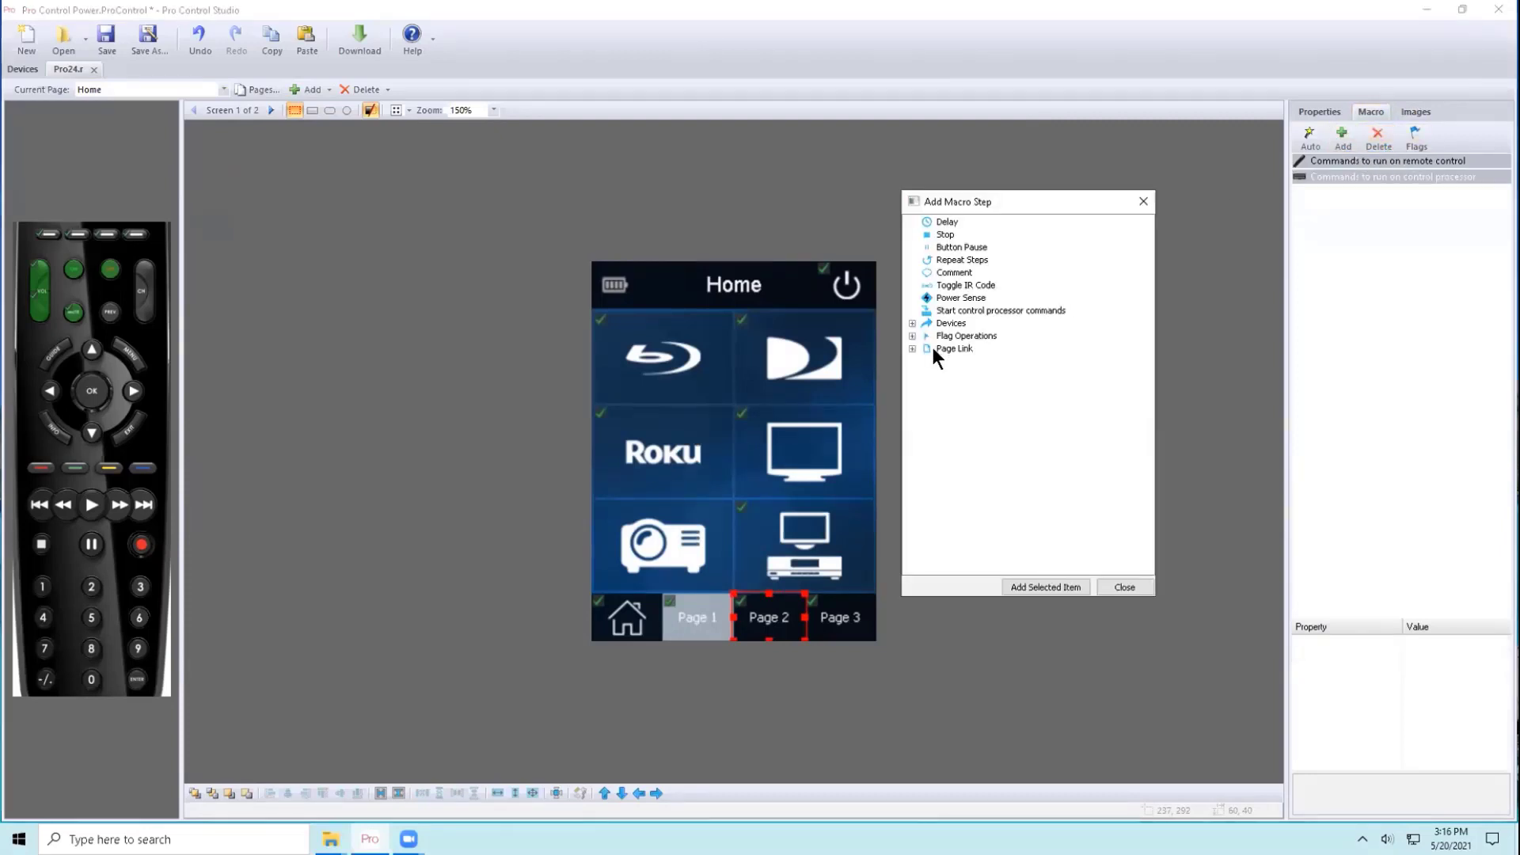
double_click(934, 350)
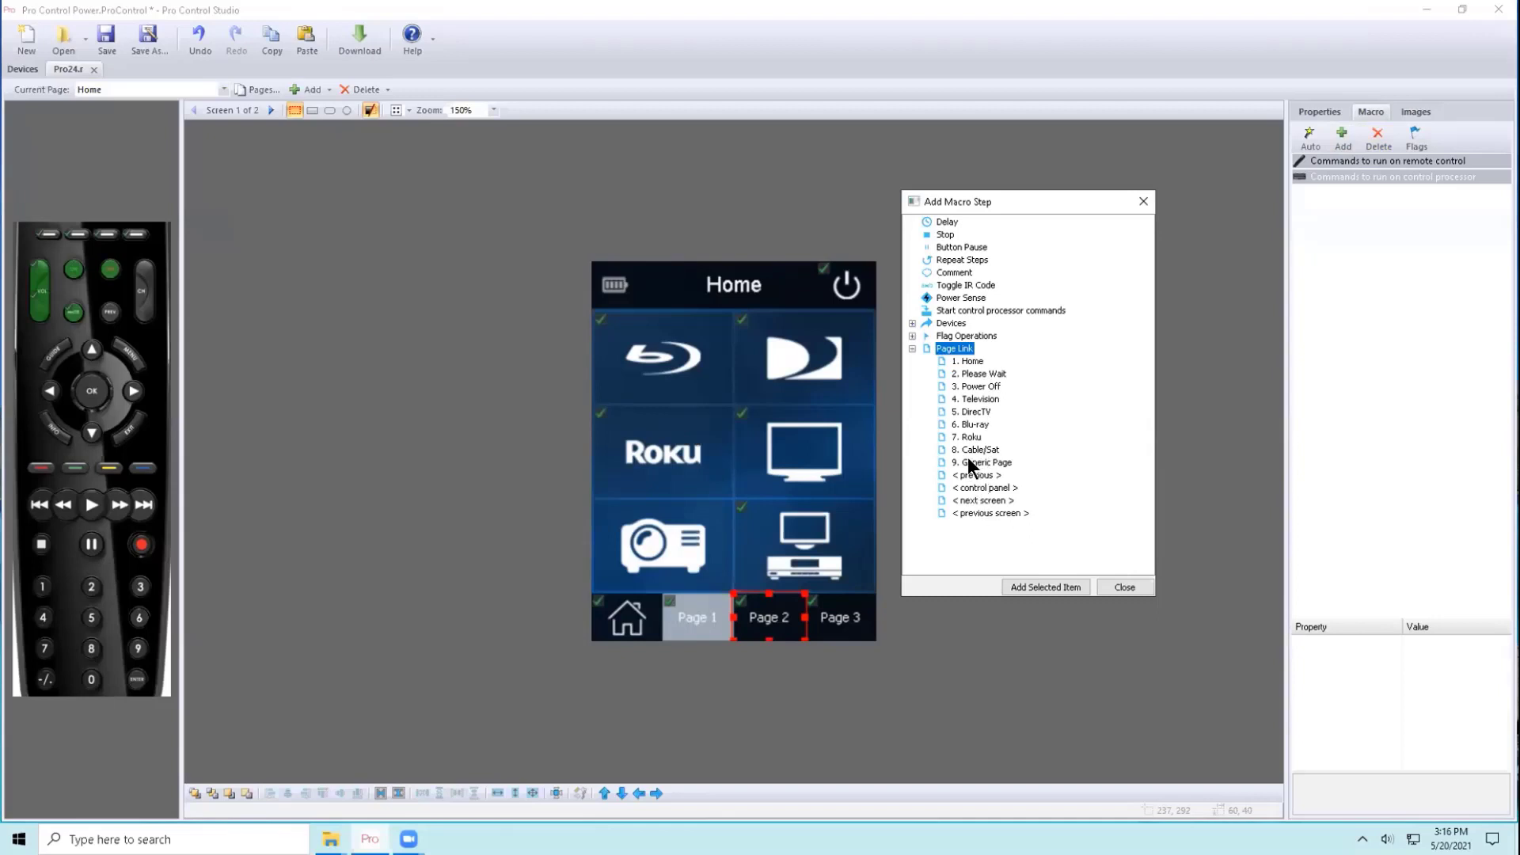
click(1002, 464)
double_click(971, 465)
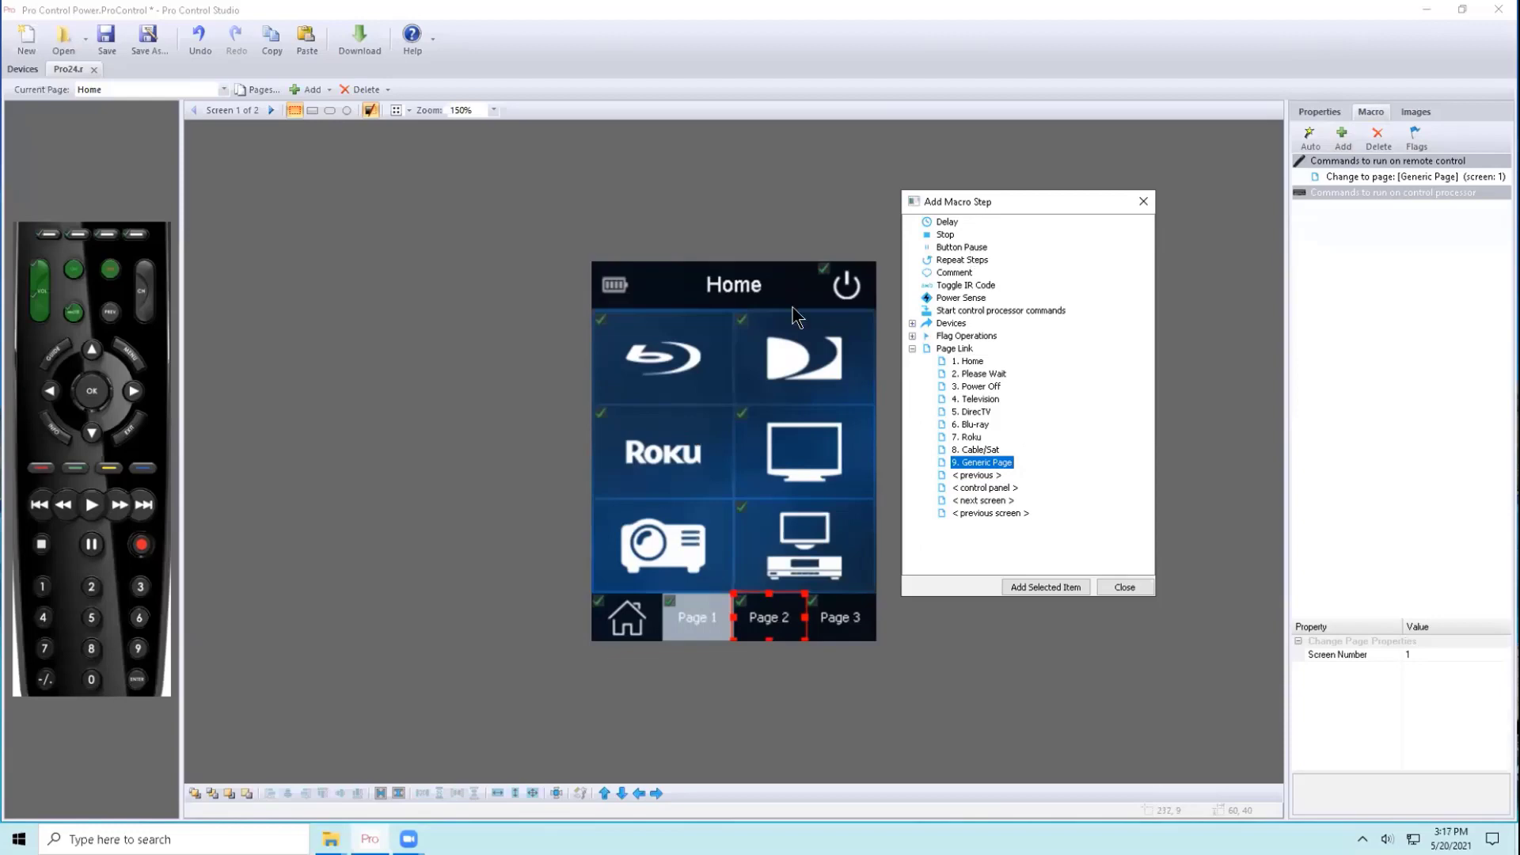
- Open an enlarged overview of all pages and examine their screens from Home down to Generic Page
click(259, 90)
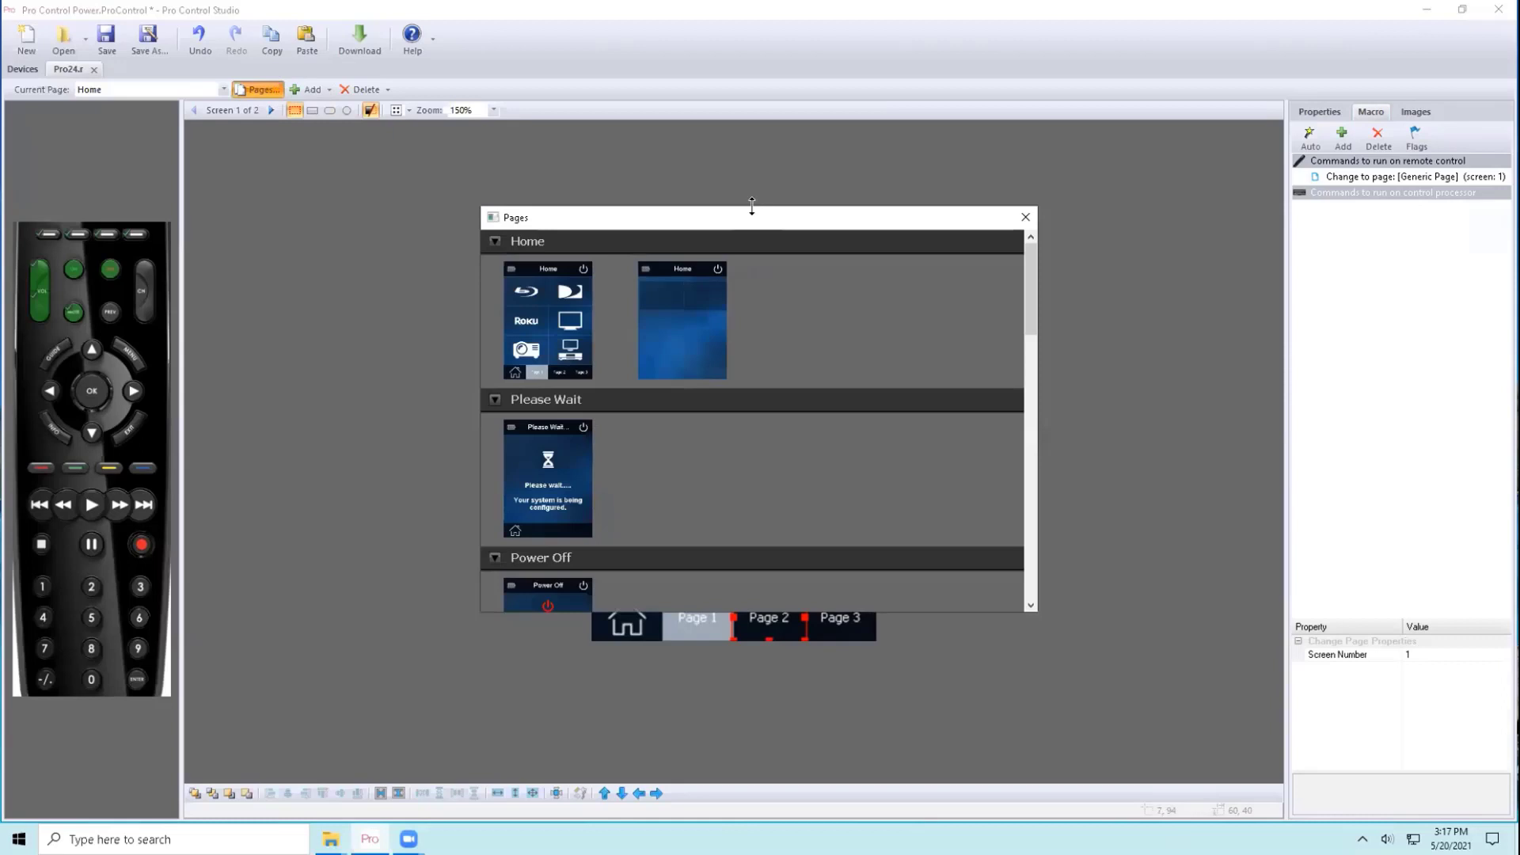
drag(751, 206, 751, 131)
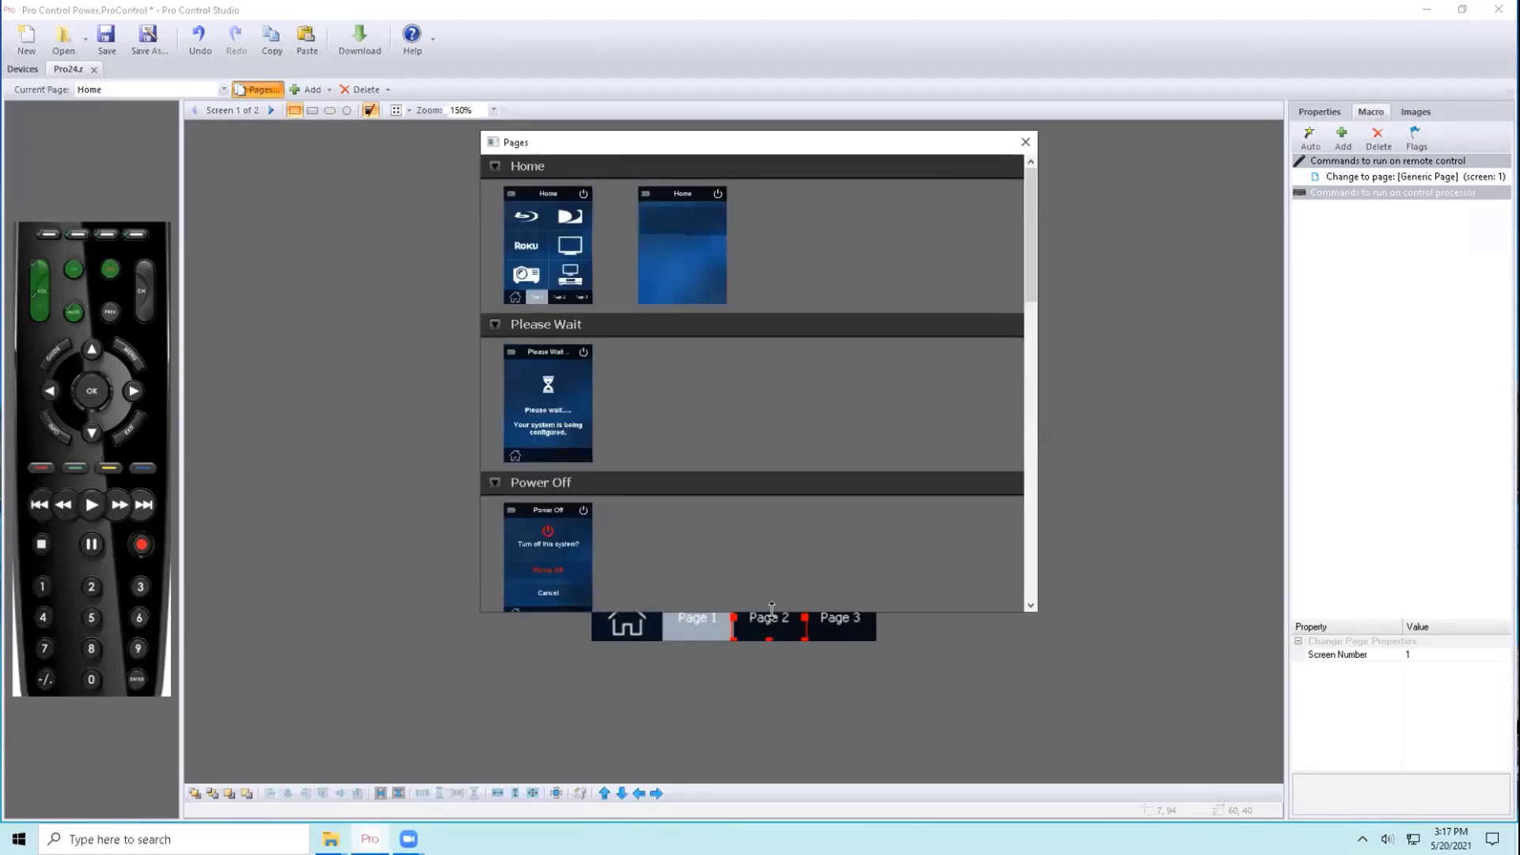
drag(772, 608, 772, 772)
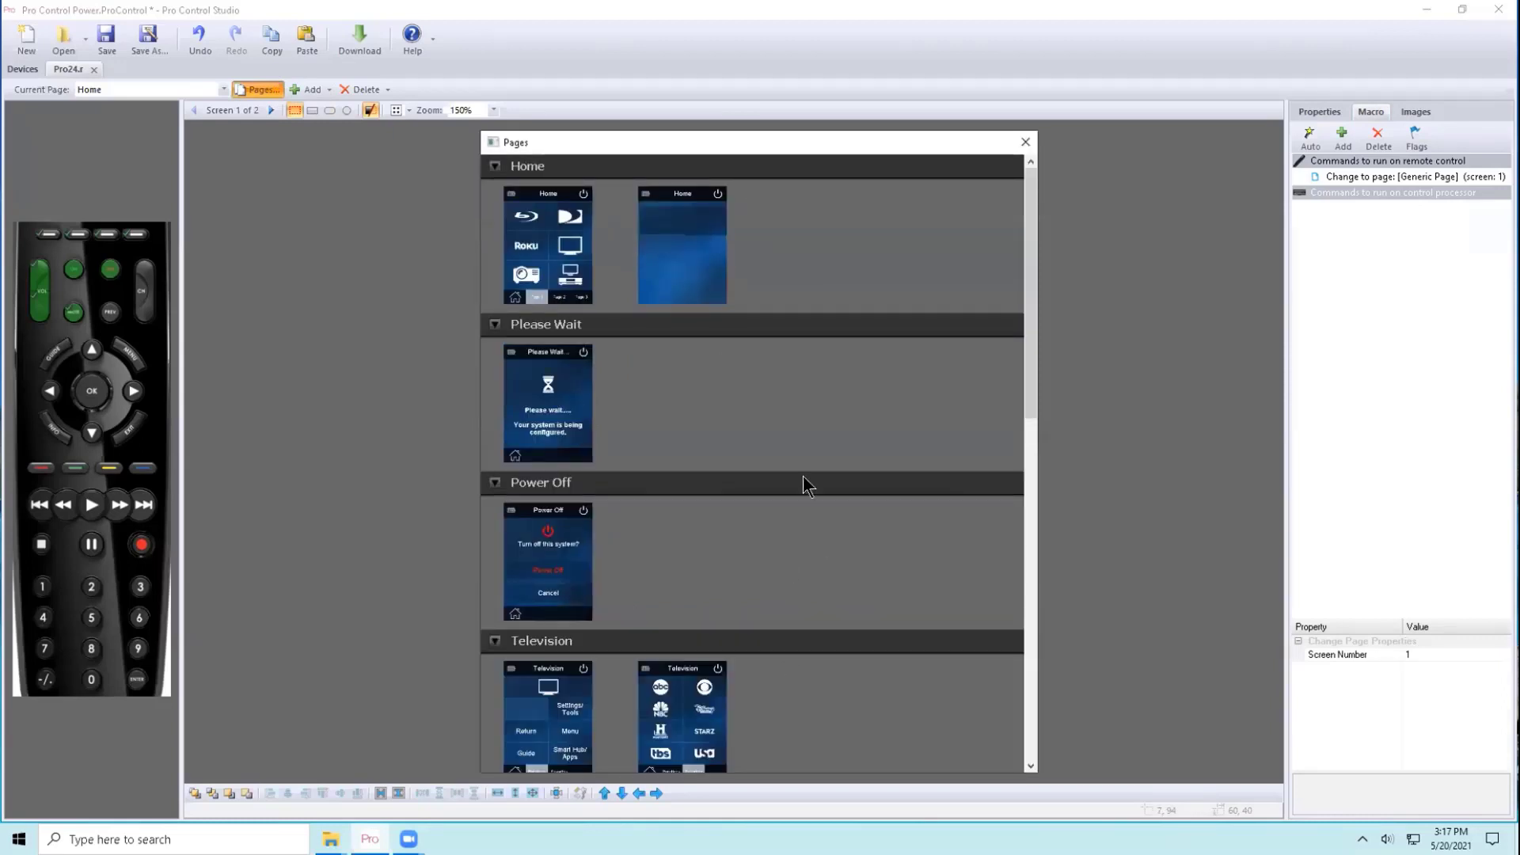
click(654, 244)
click(549, 244)
click(663, 252)
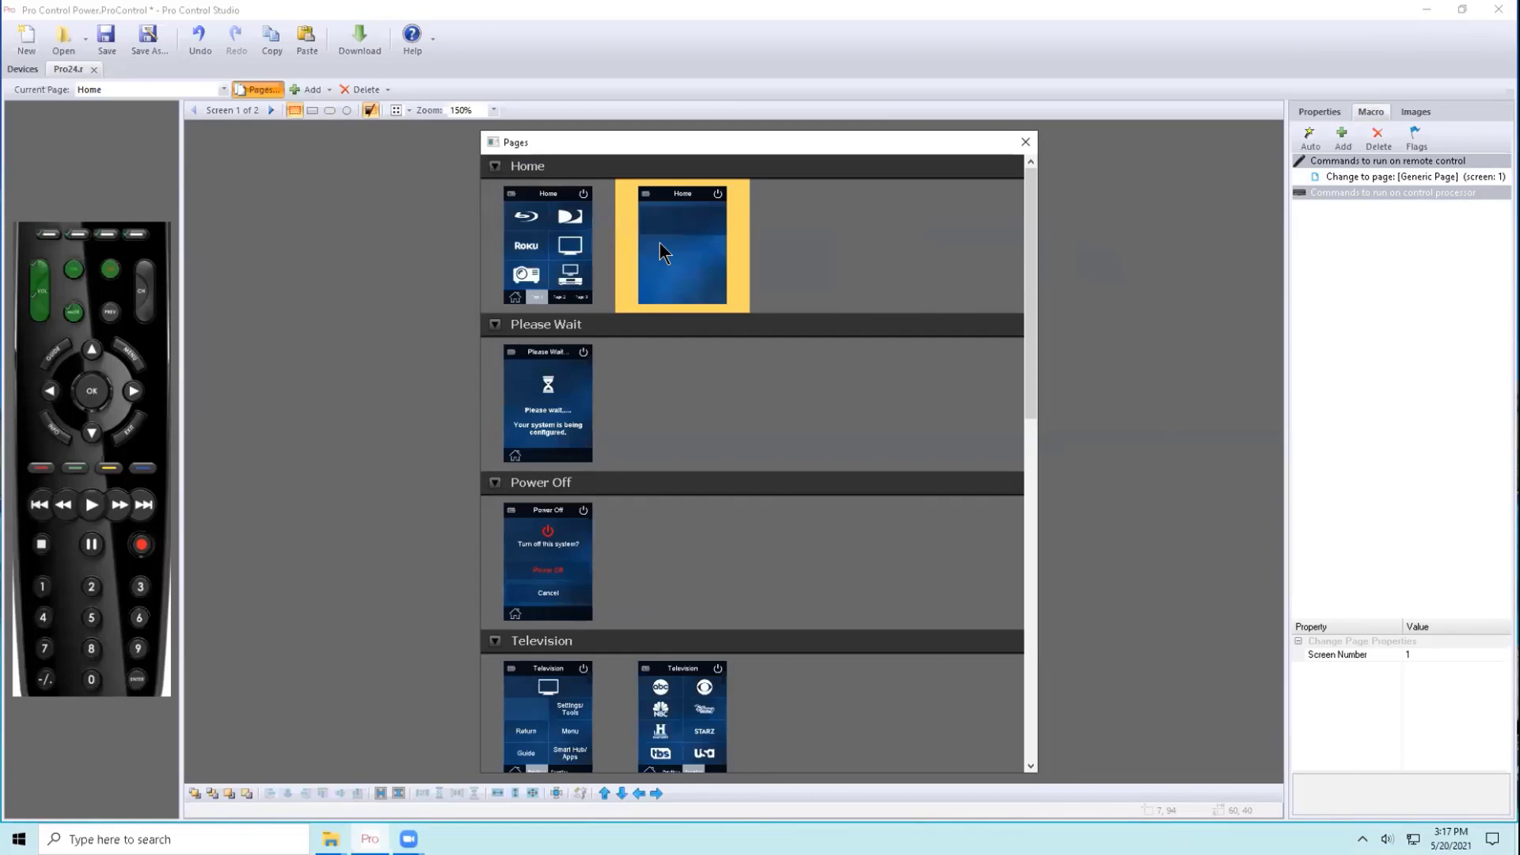
click(552, 246)
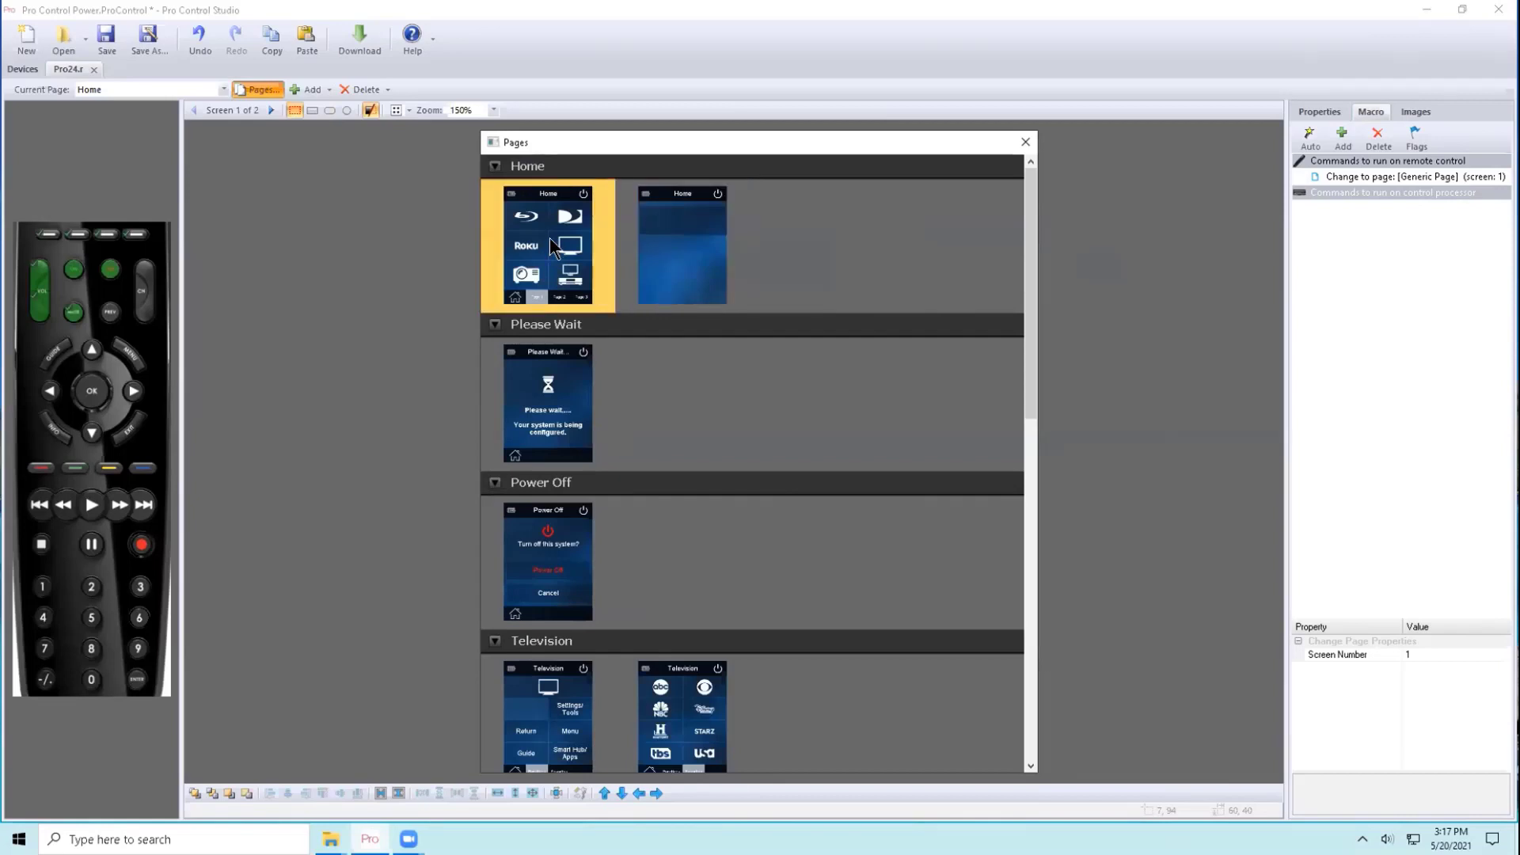
scroll(666, 388, down, 5)
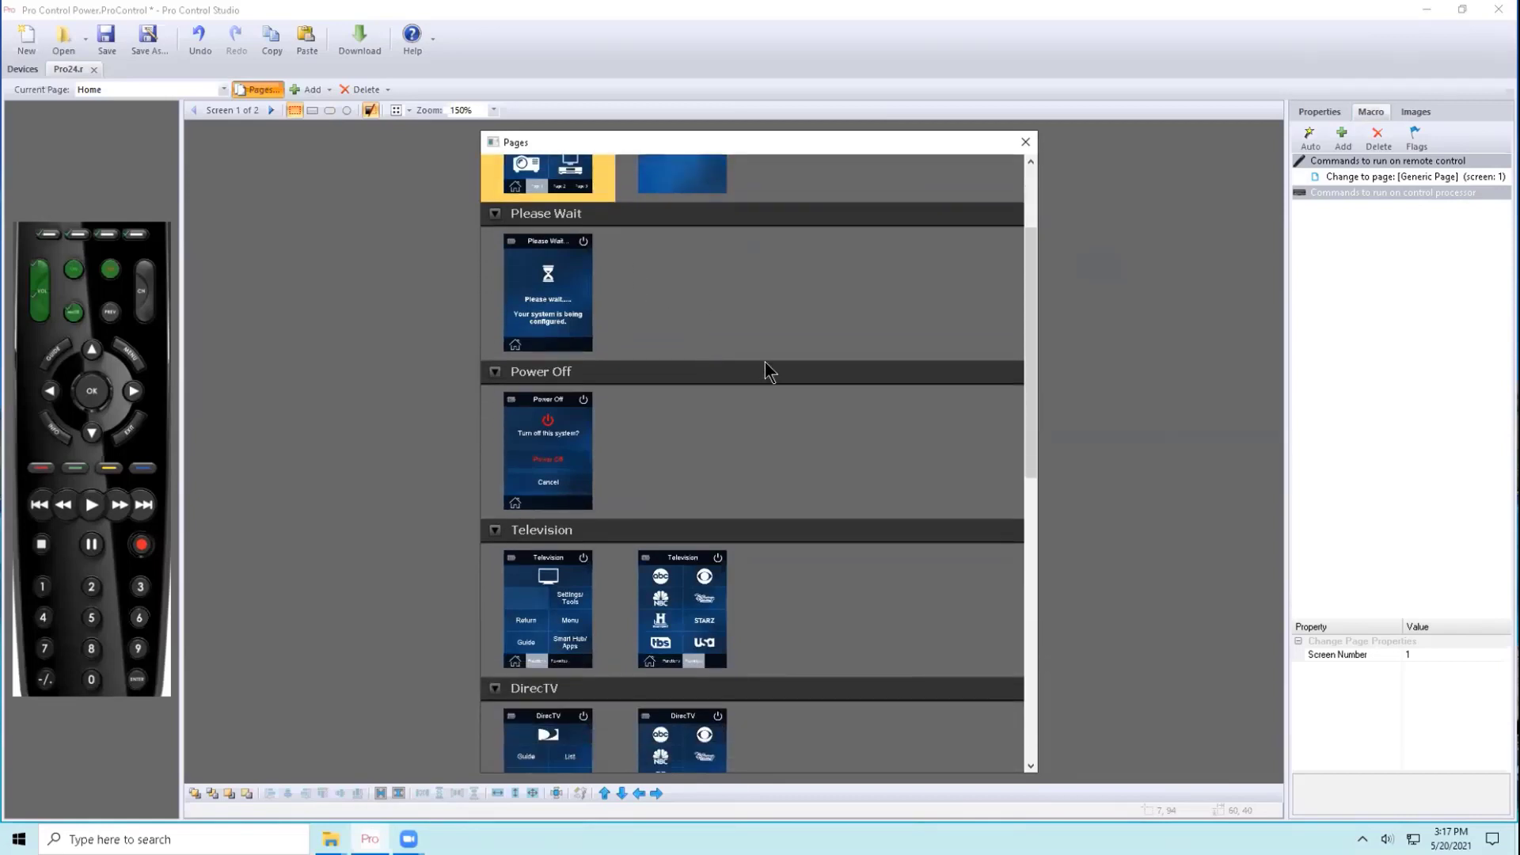
scroll(797, 356, down, 15)
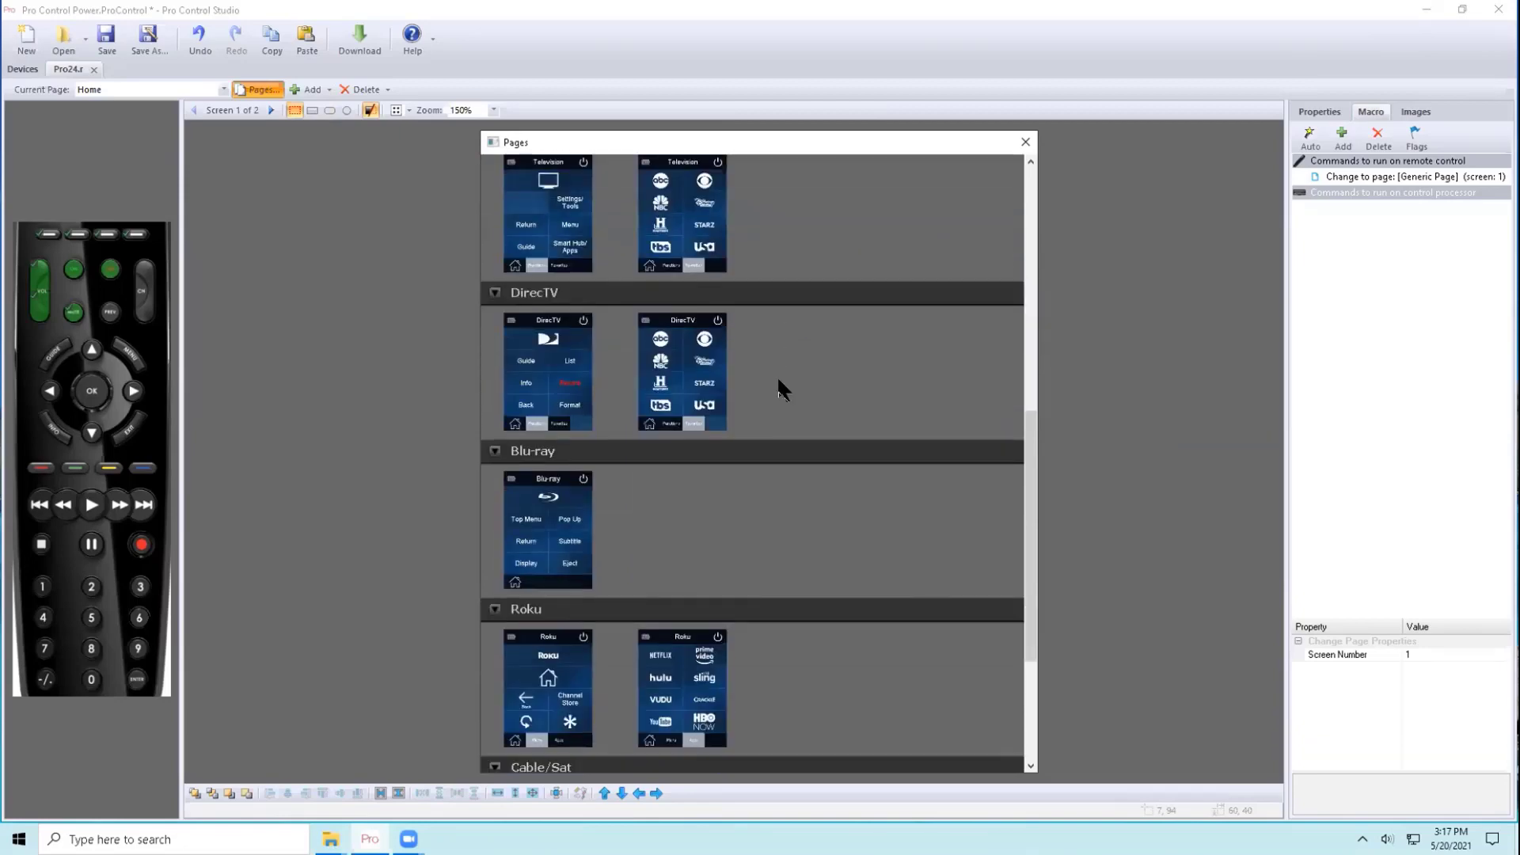
click(544, 691)
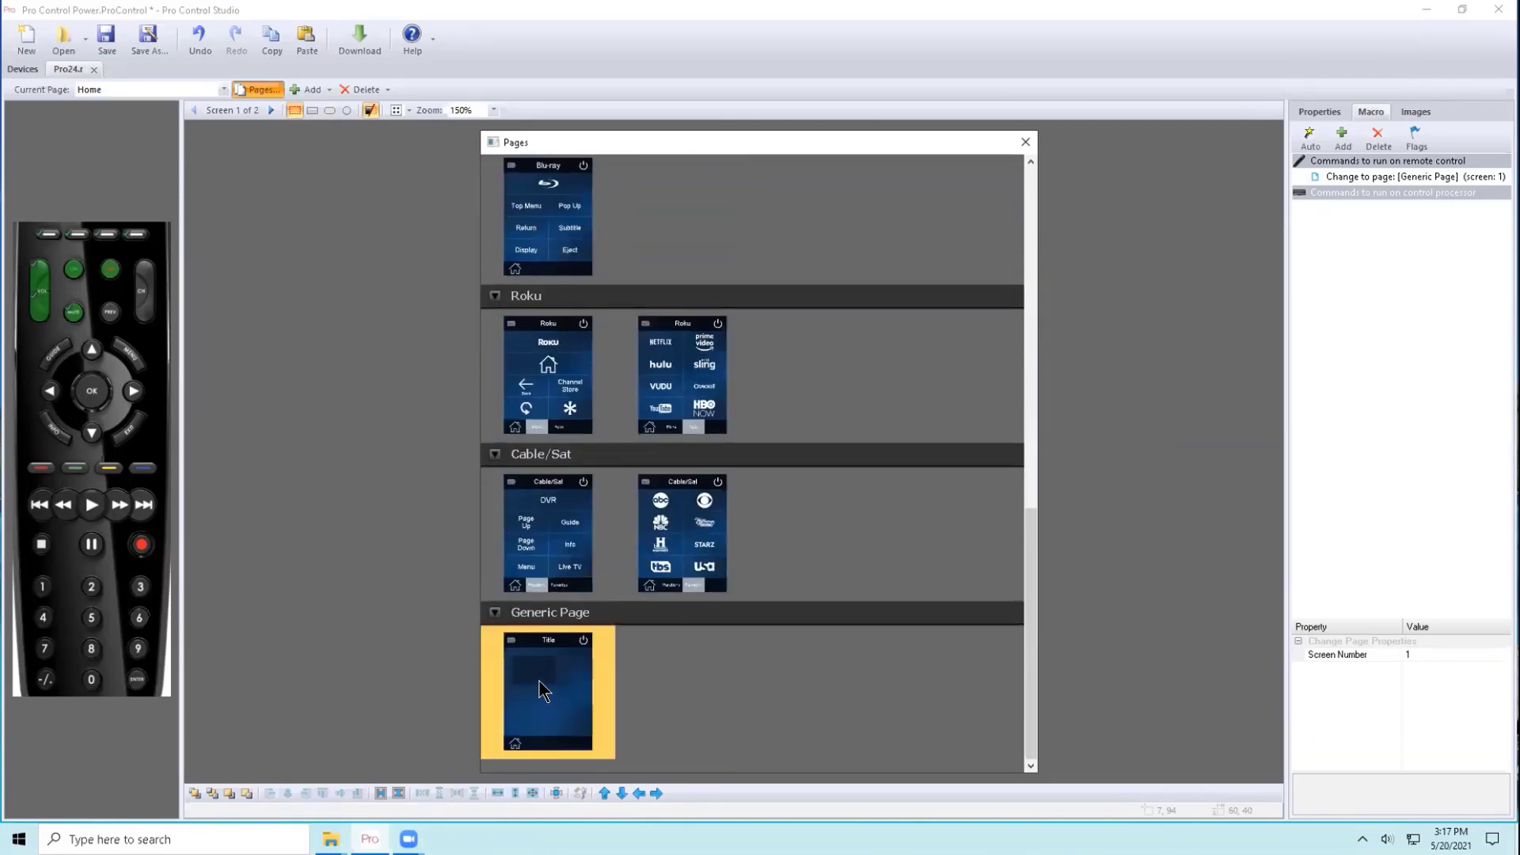
- Move Generic Page up two places in the page order so it sits above Roku
right_click(494, 609)
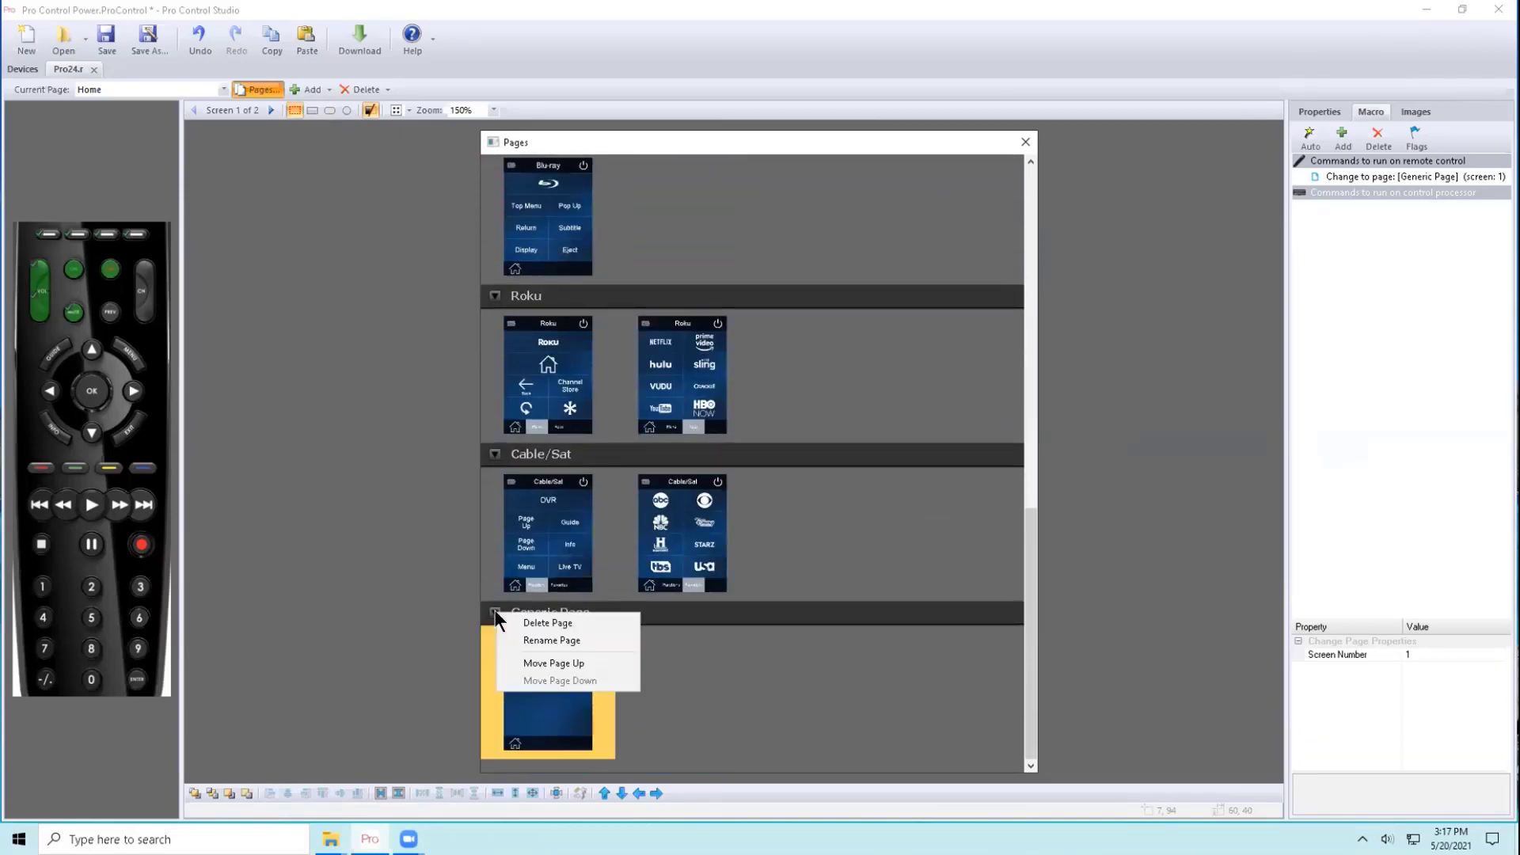
click(527, 662)
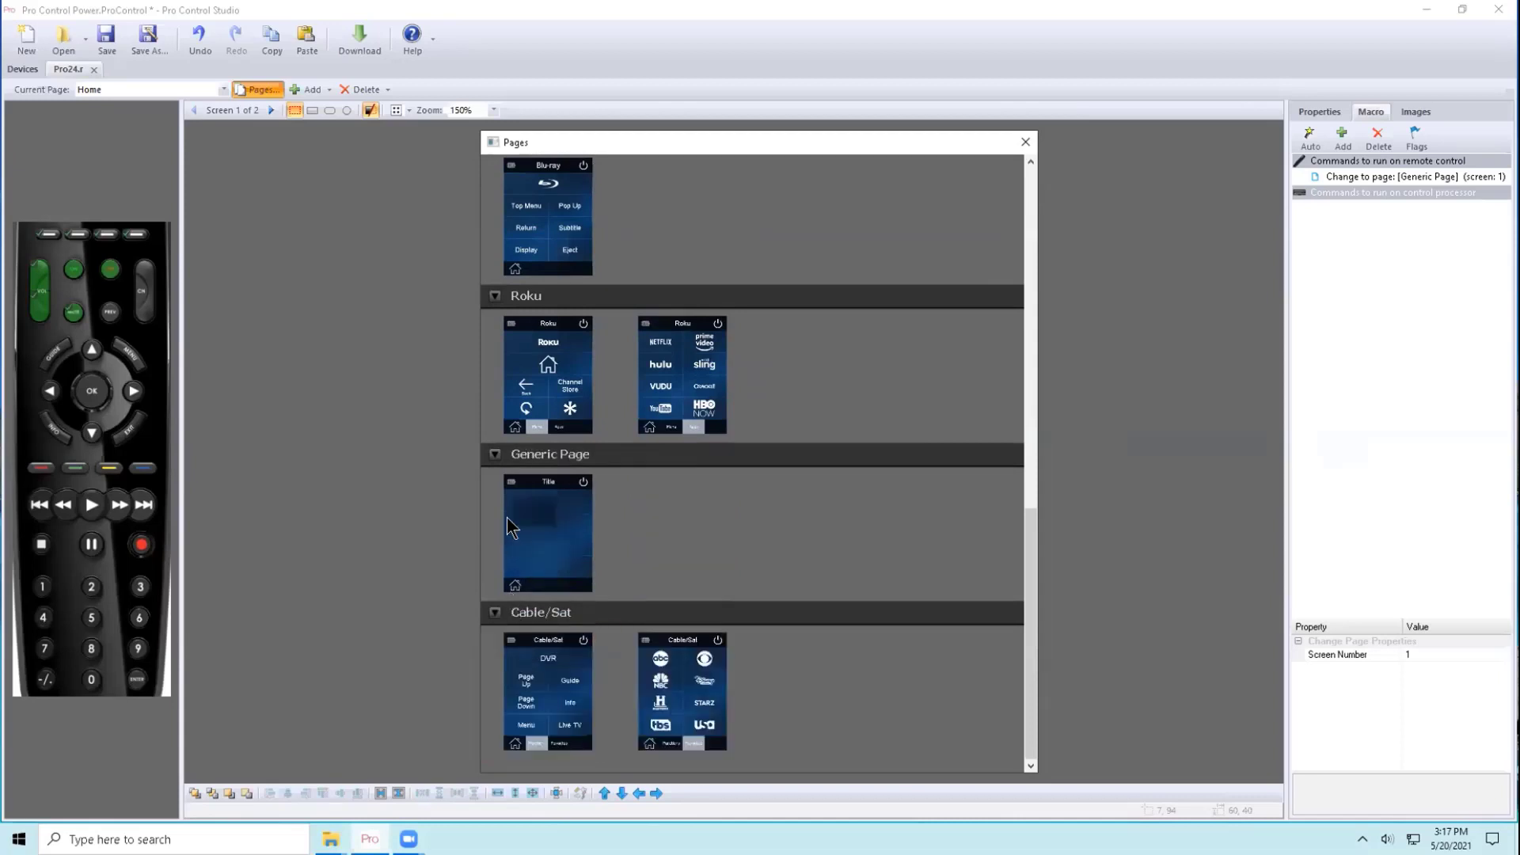
right_click(500, 457)
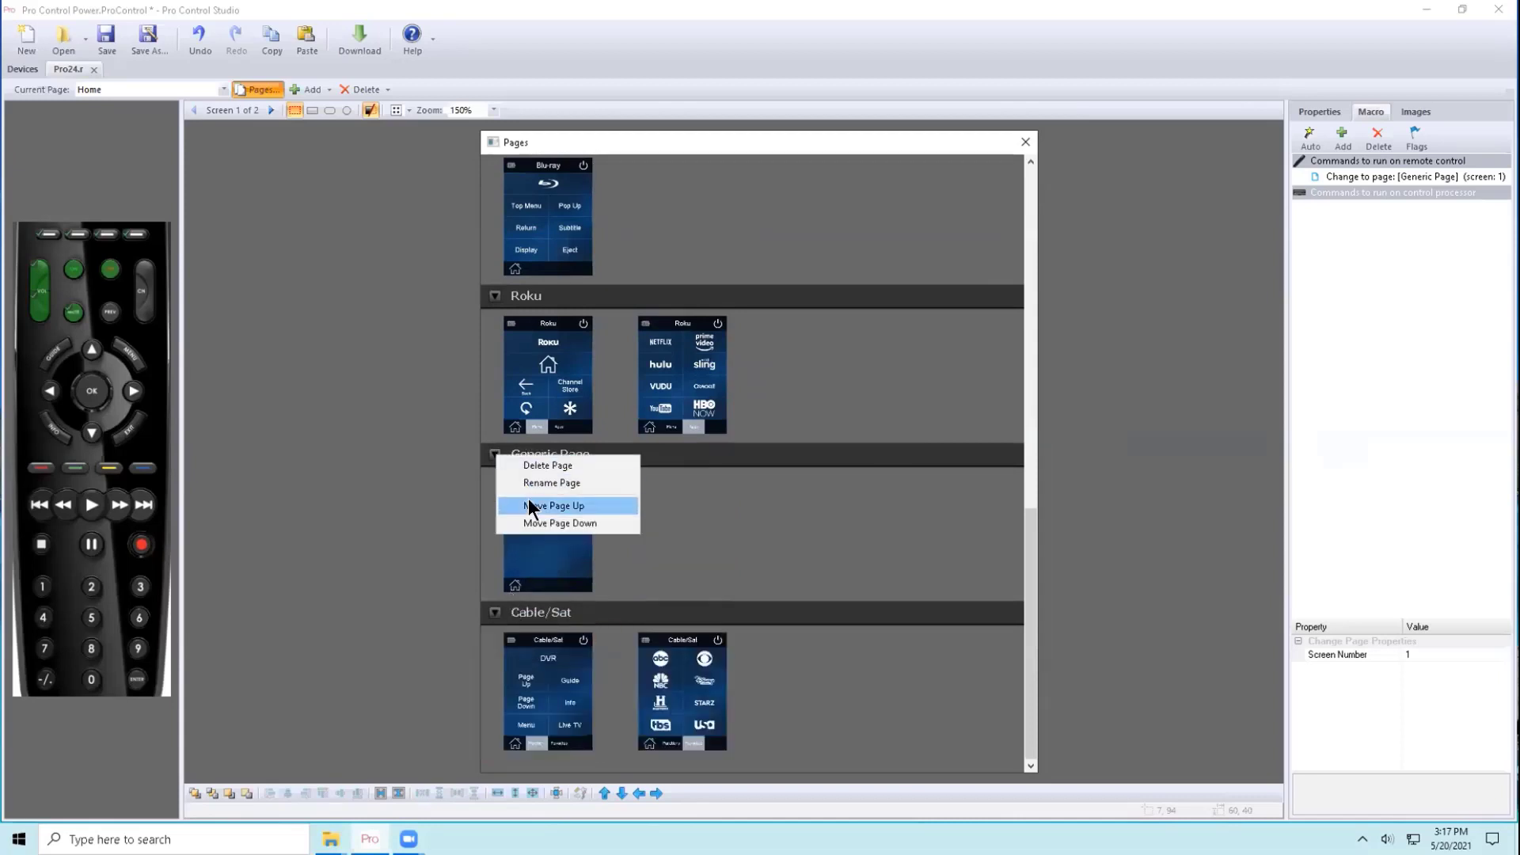
click(529, 504)
right_click(500, 459)
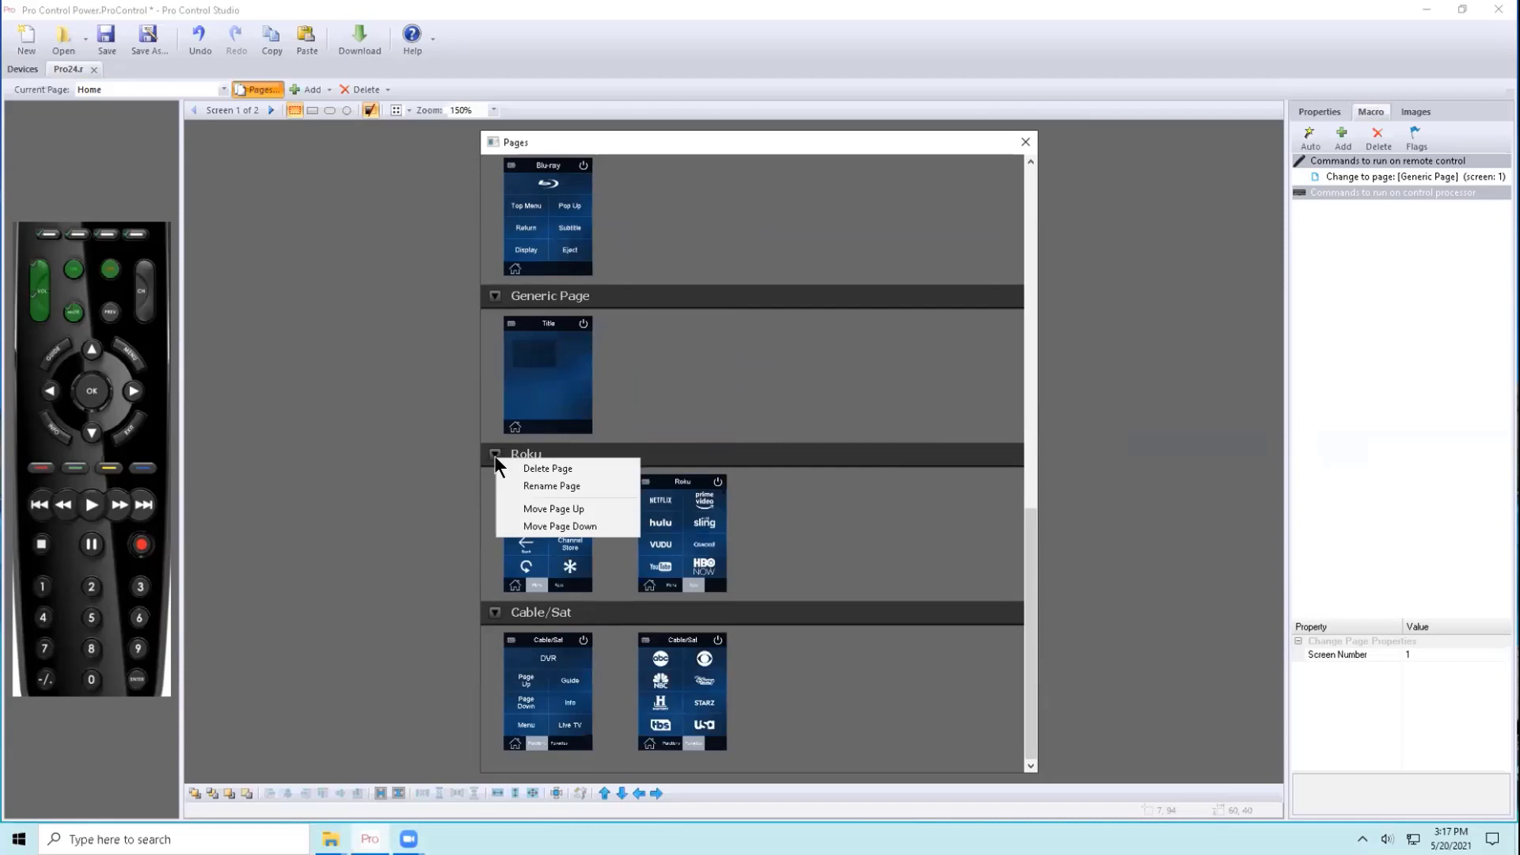
click(739, 549)
- Move the channel favorites screen of the Cable/Sat page one place left, ahead of the functions screen
click(678, 683)
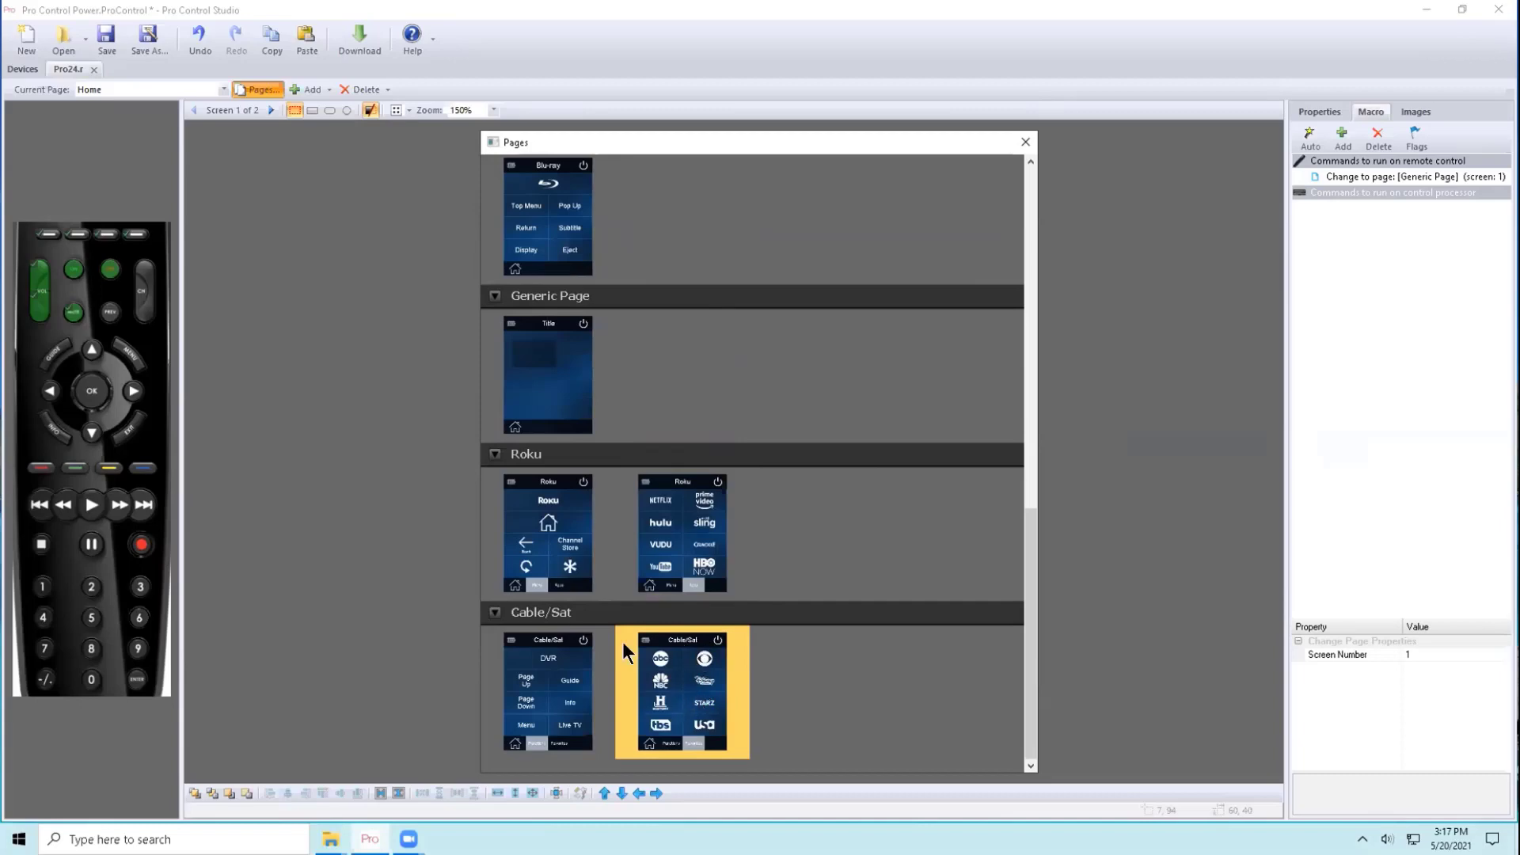
right_click(651, 667)
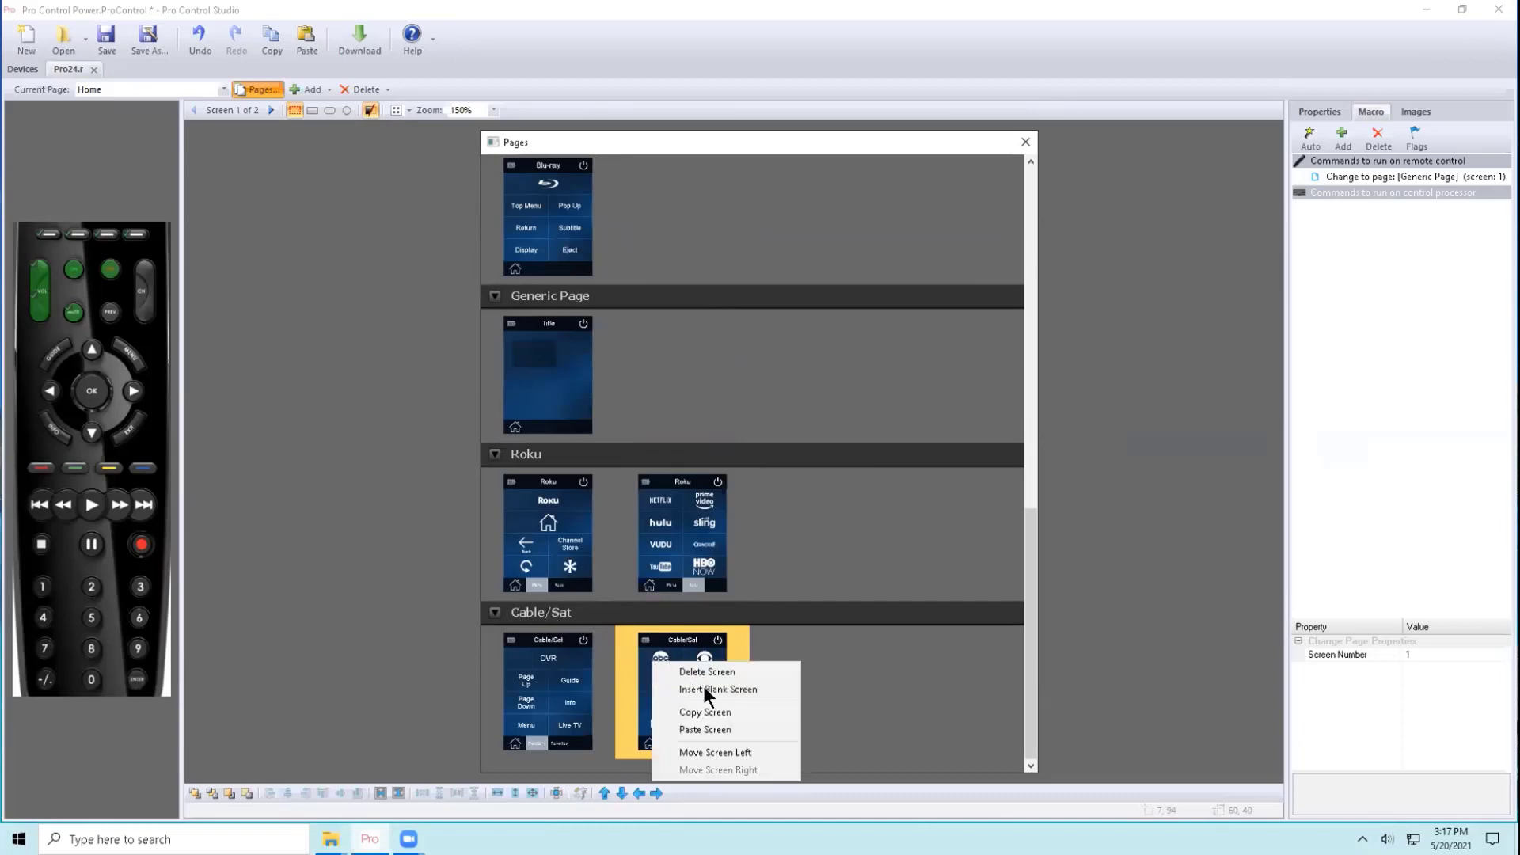
click(723, 753)
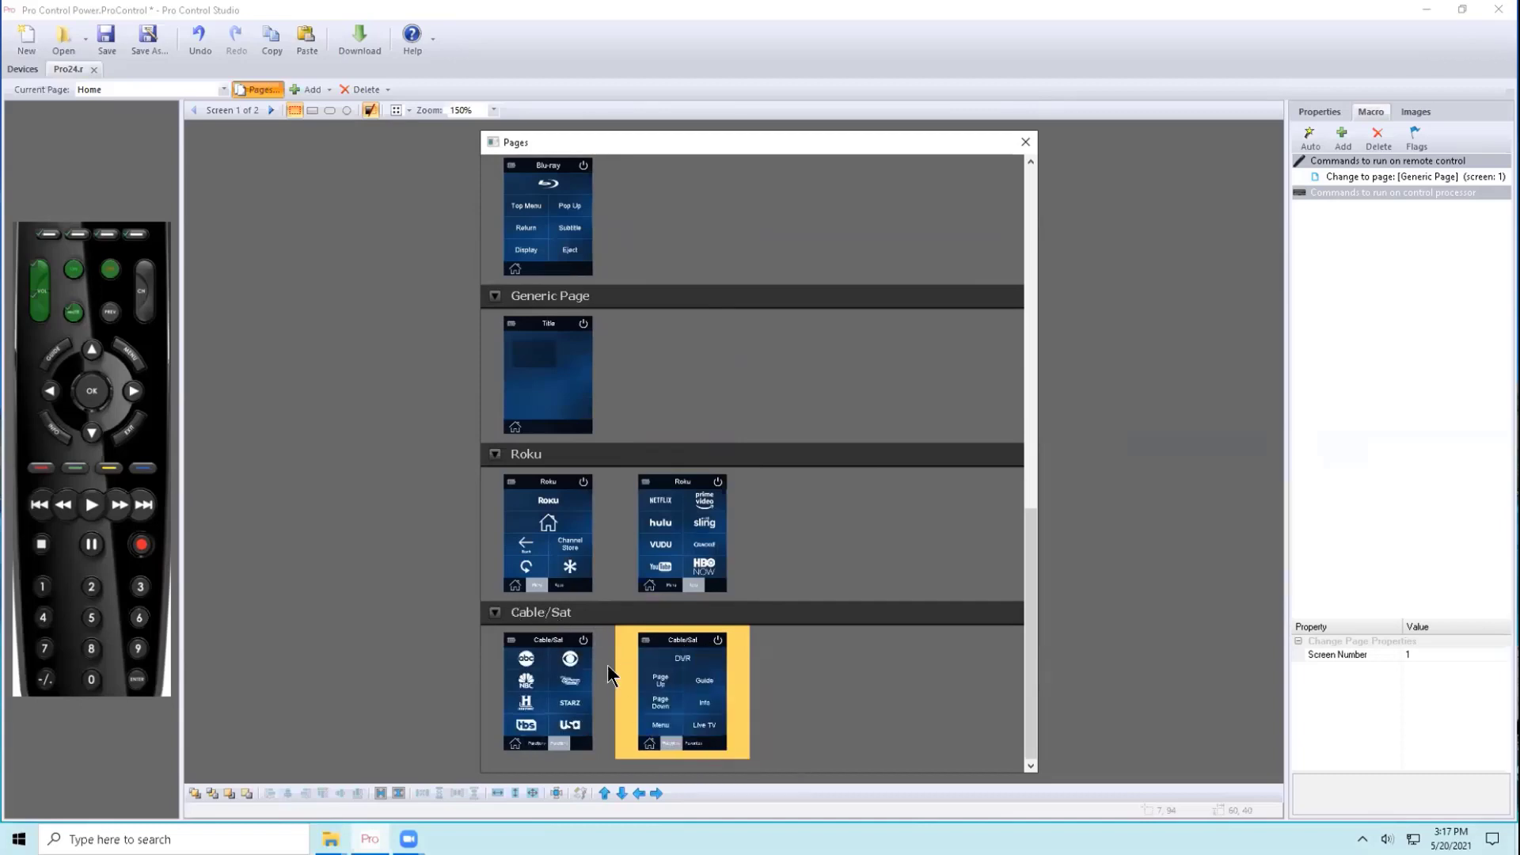
- Move the channel favorites screen of the Cable/Sat page one place right, behind the functions screen, and close the page overview
click(566, 683)
right_click(565, 683)
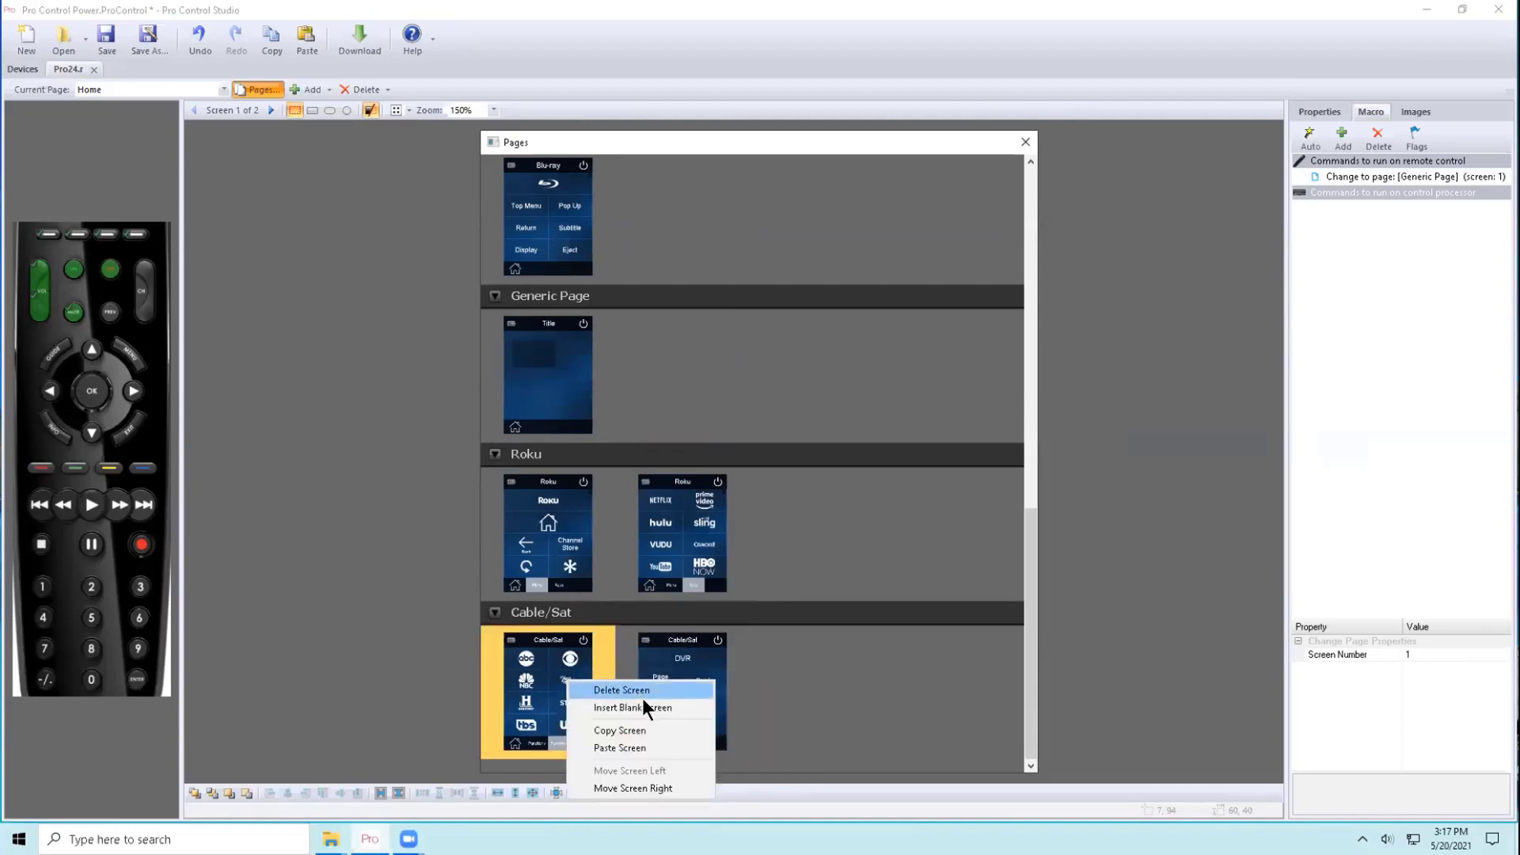
click(665, 784)
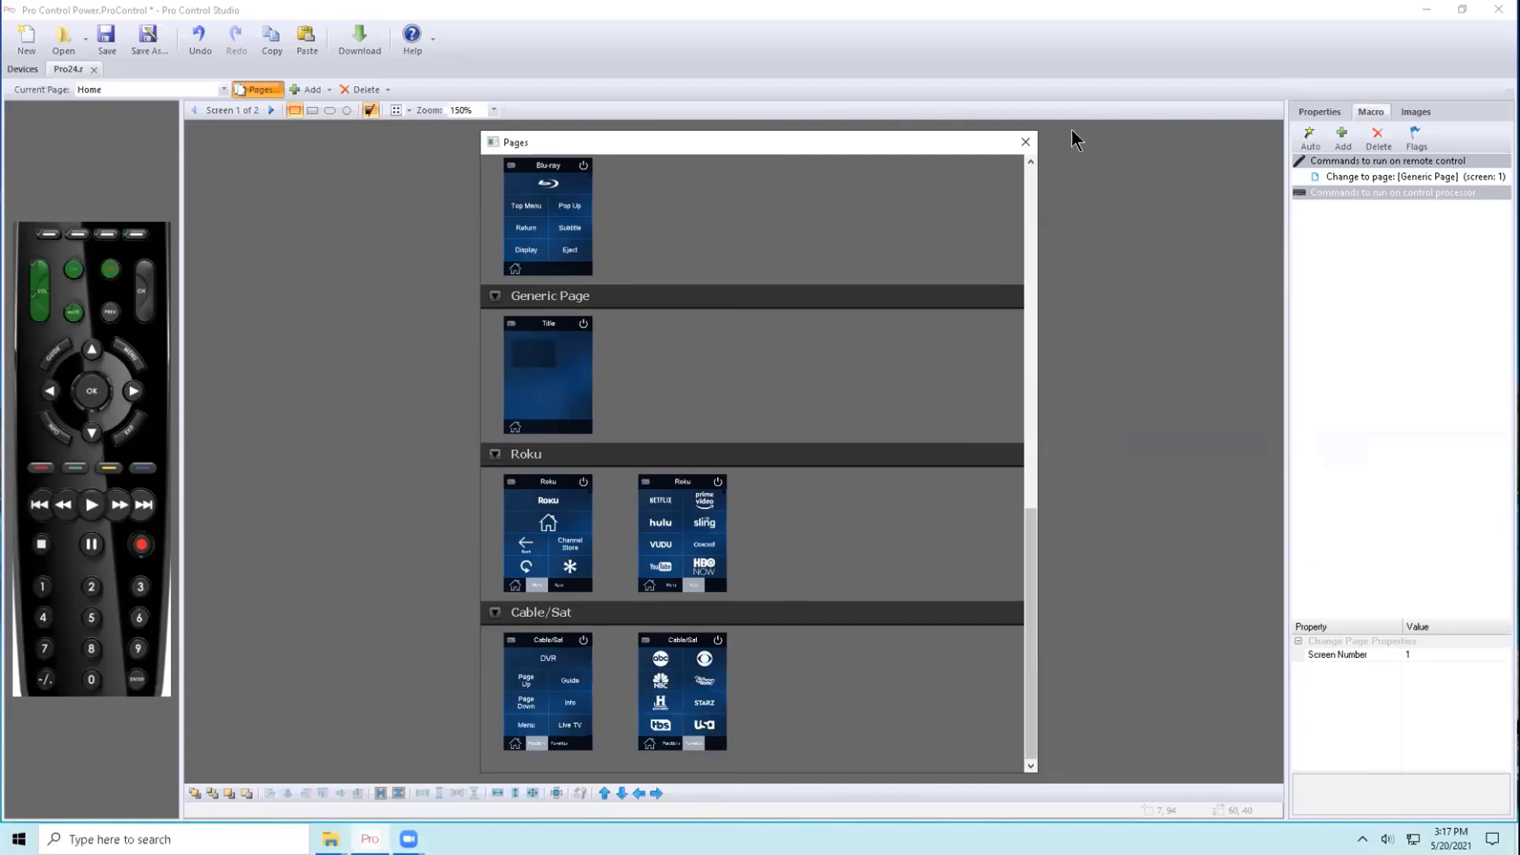
click(1025, 142)
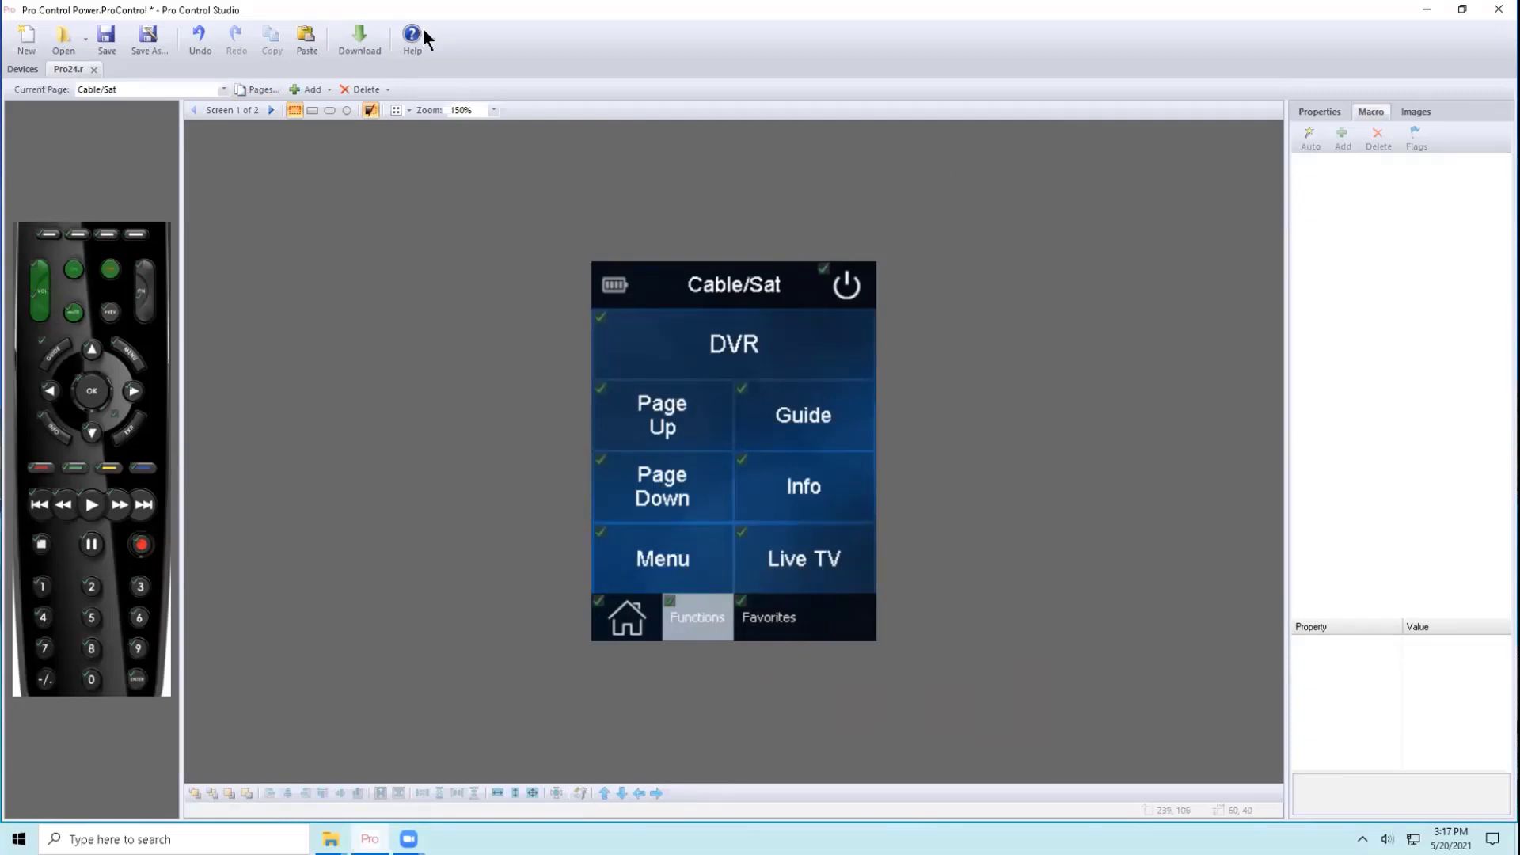
- Open the iPad from the Pro Control device list and start editing the viewport on its Home page
click(140, 89)
click(38, 66)
click(38, 66)
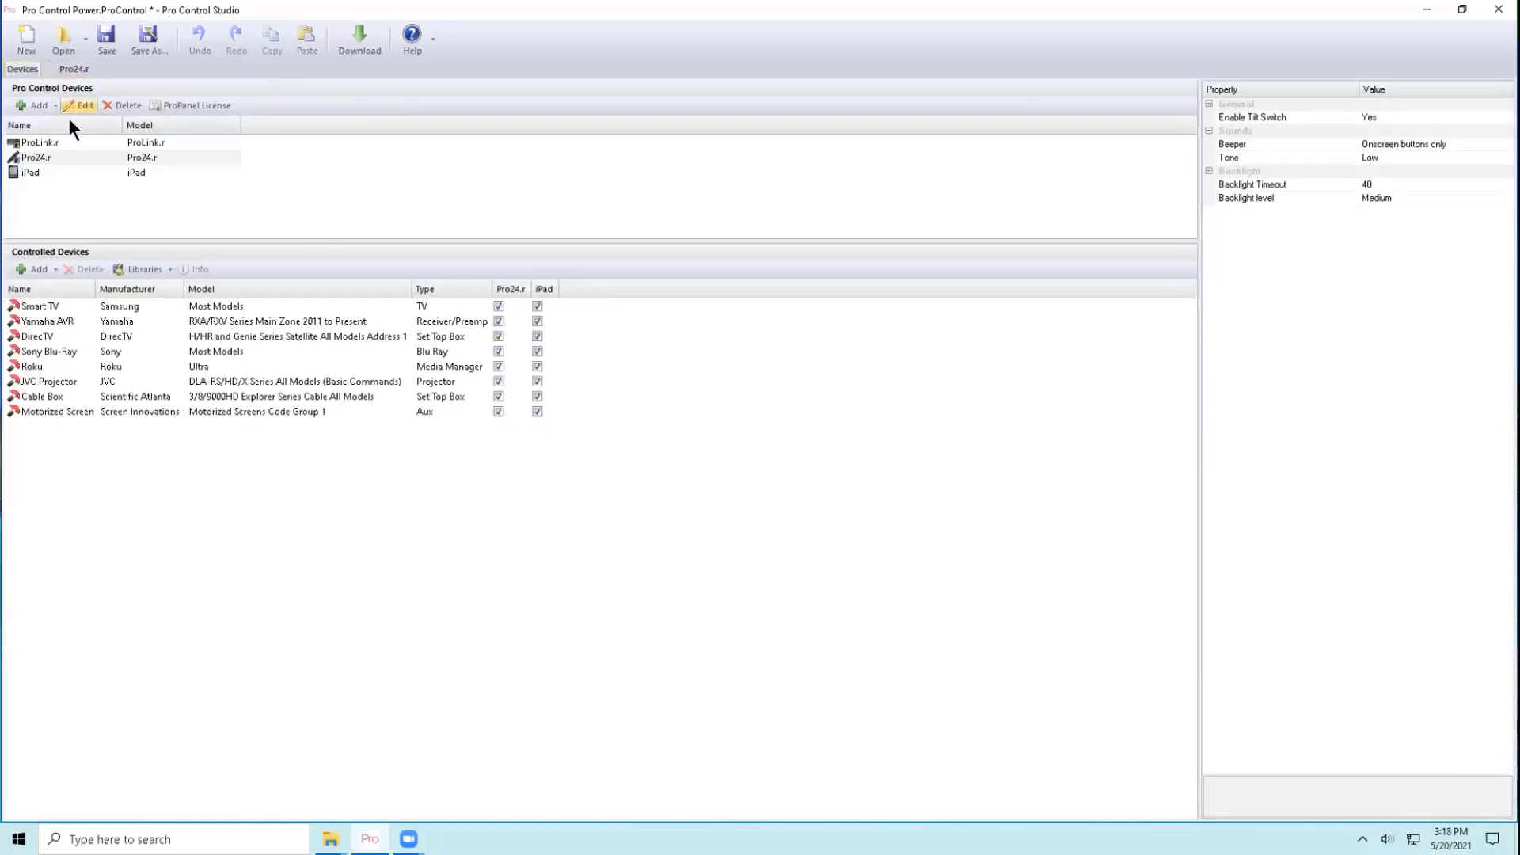
double_click(53, 168)
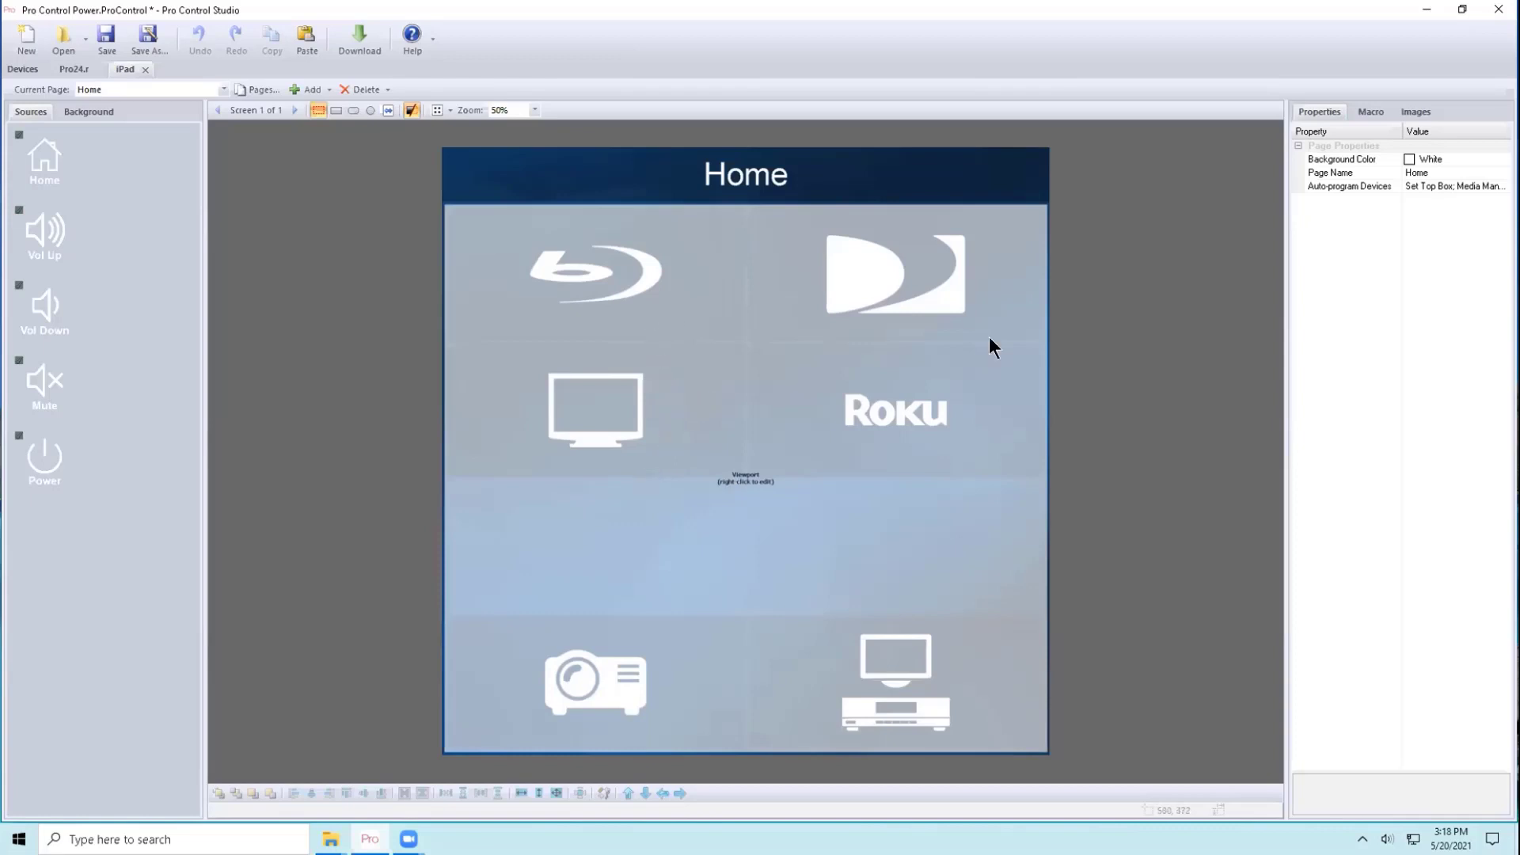
right_click(737, 488)
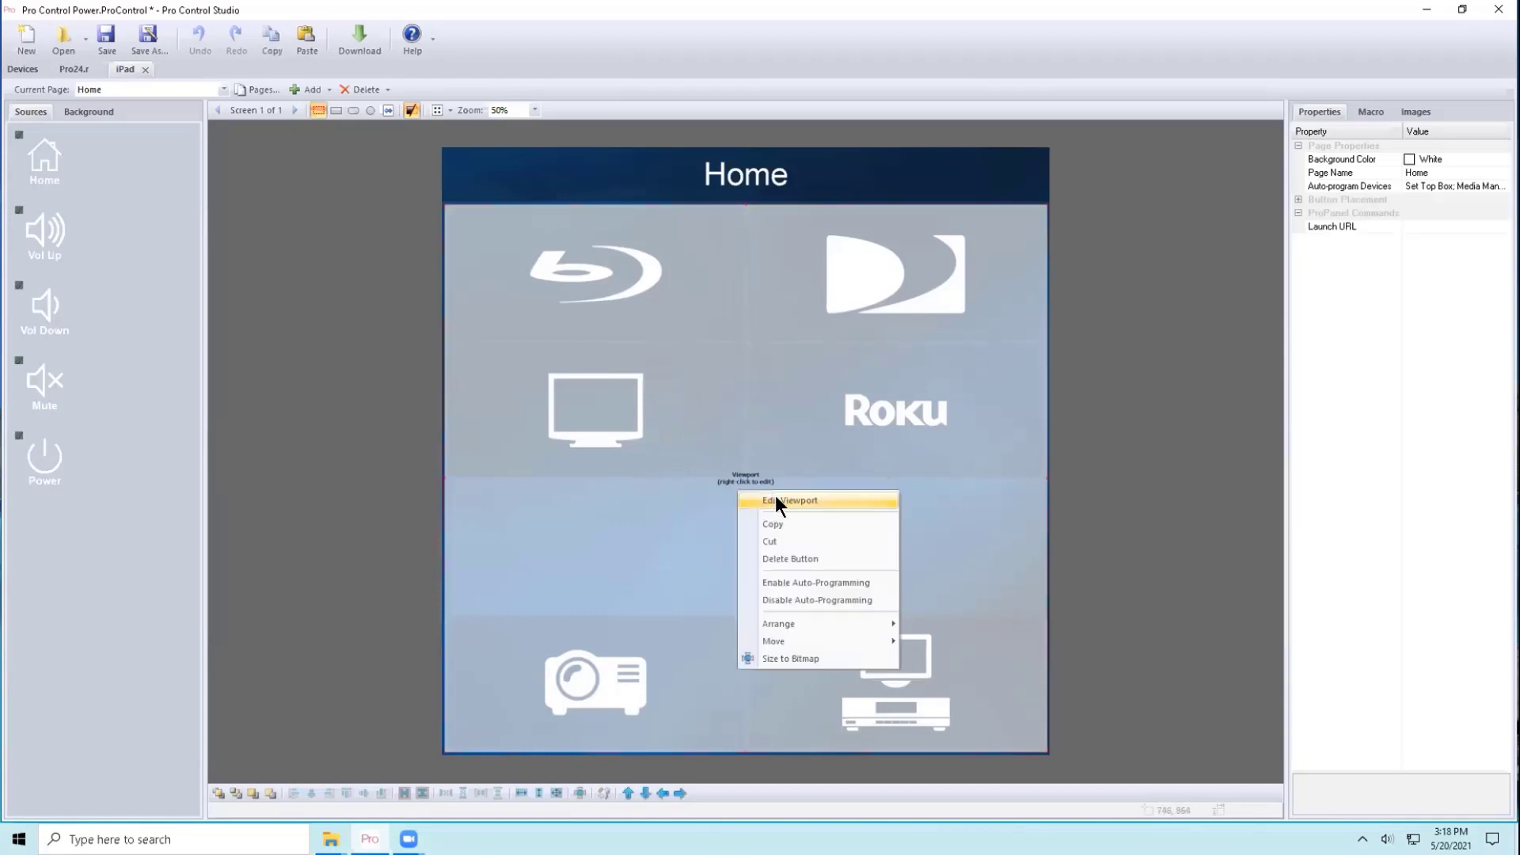
click(778, 498)
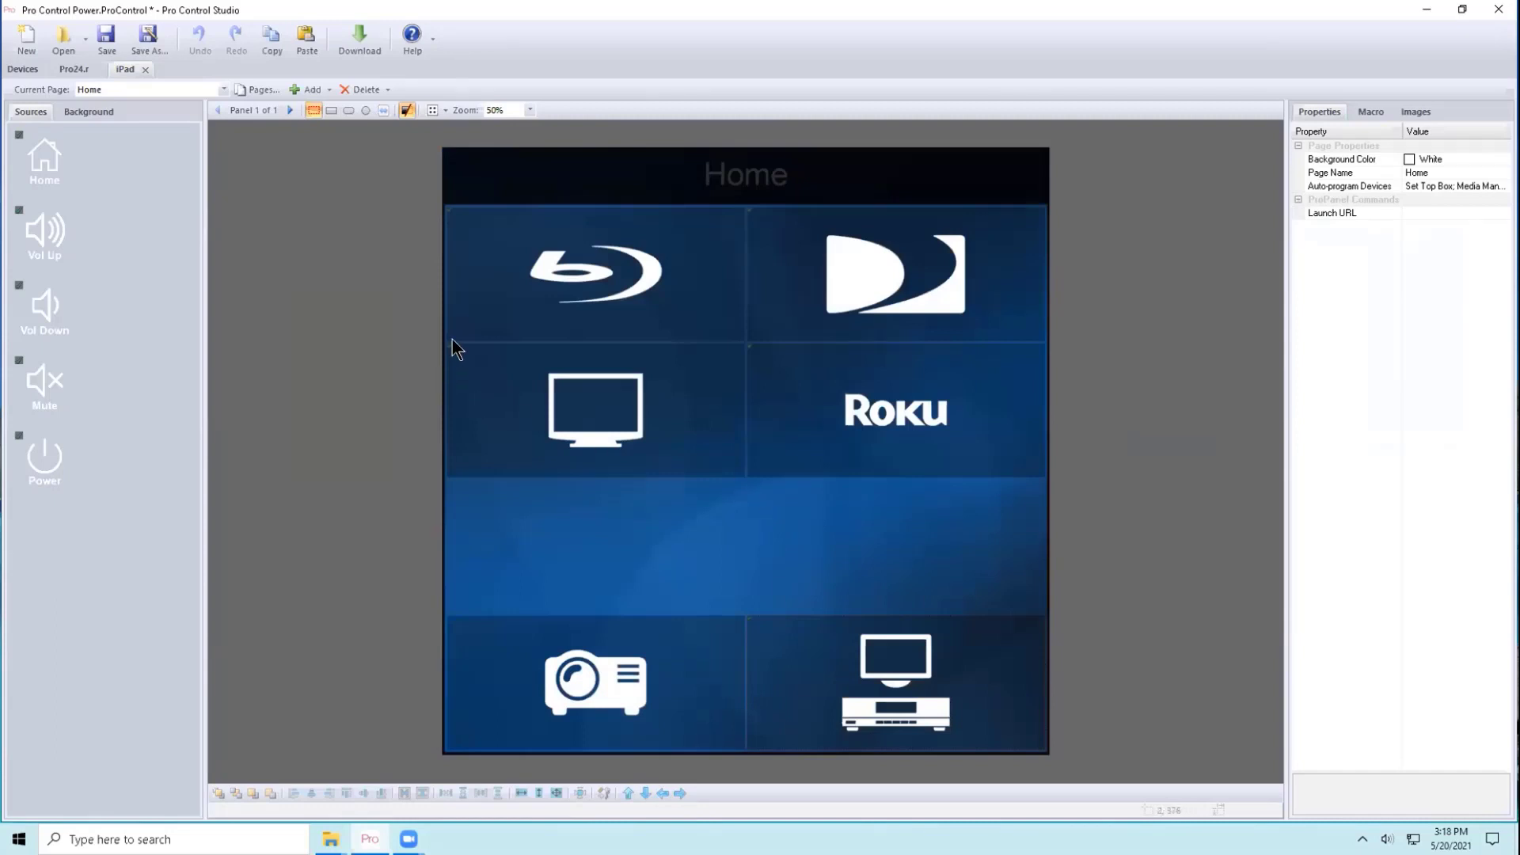
- Go to a second panel in the Home viewport and delete all of its placeholder buttons
click(290, 110)
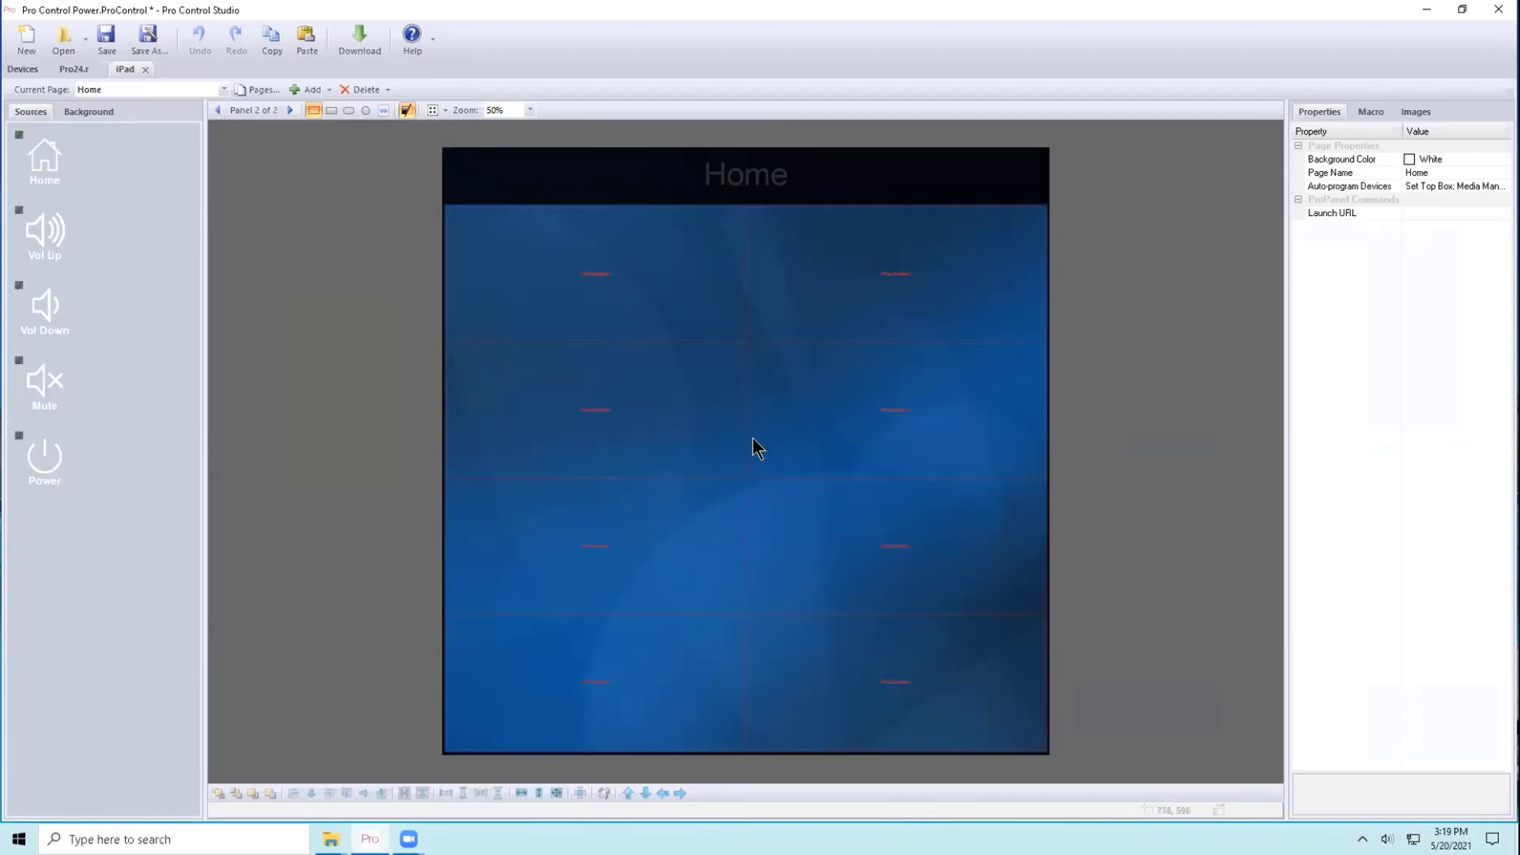
click(634, 313)
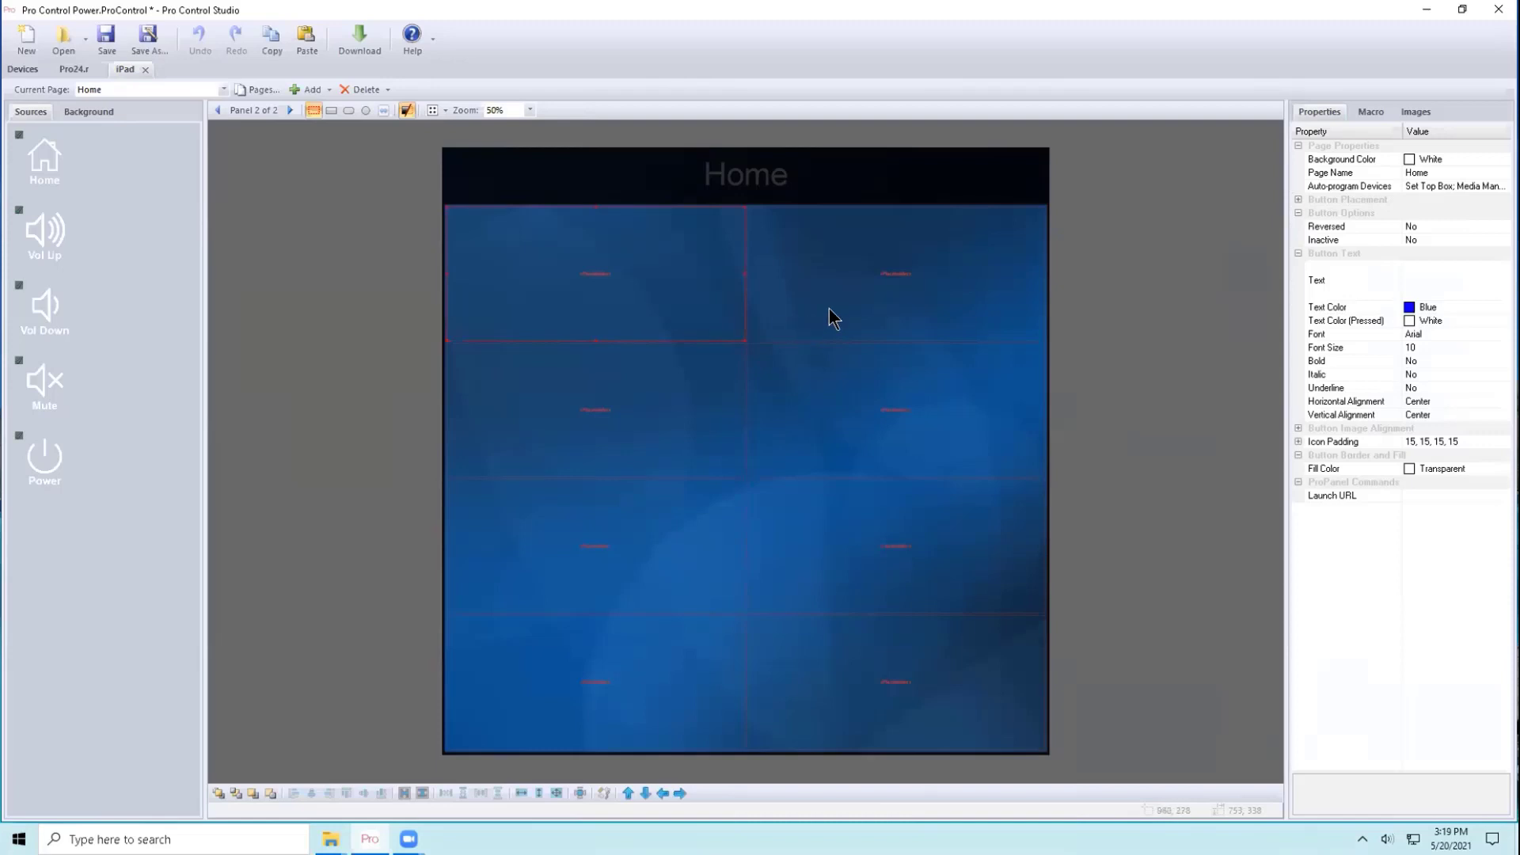
click(833, 307)
click(631, 310)
click(822, 396)
click(725, 526)
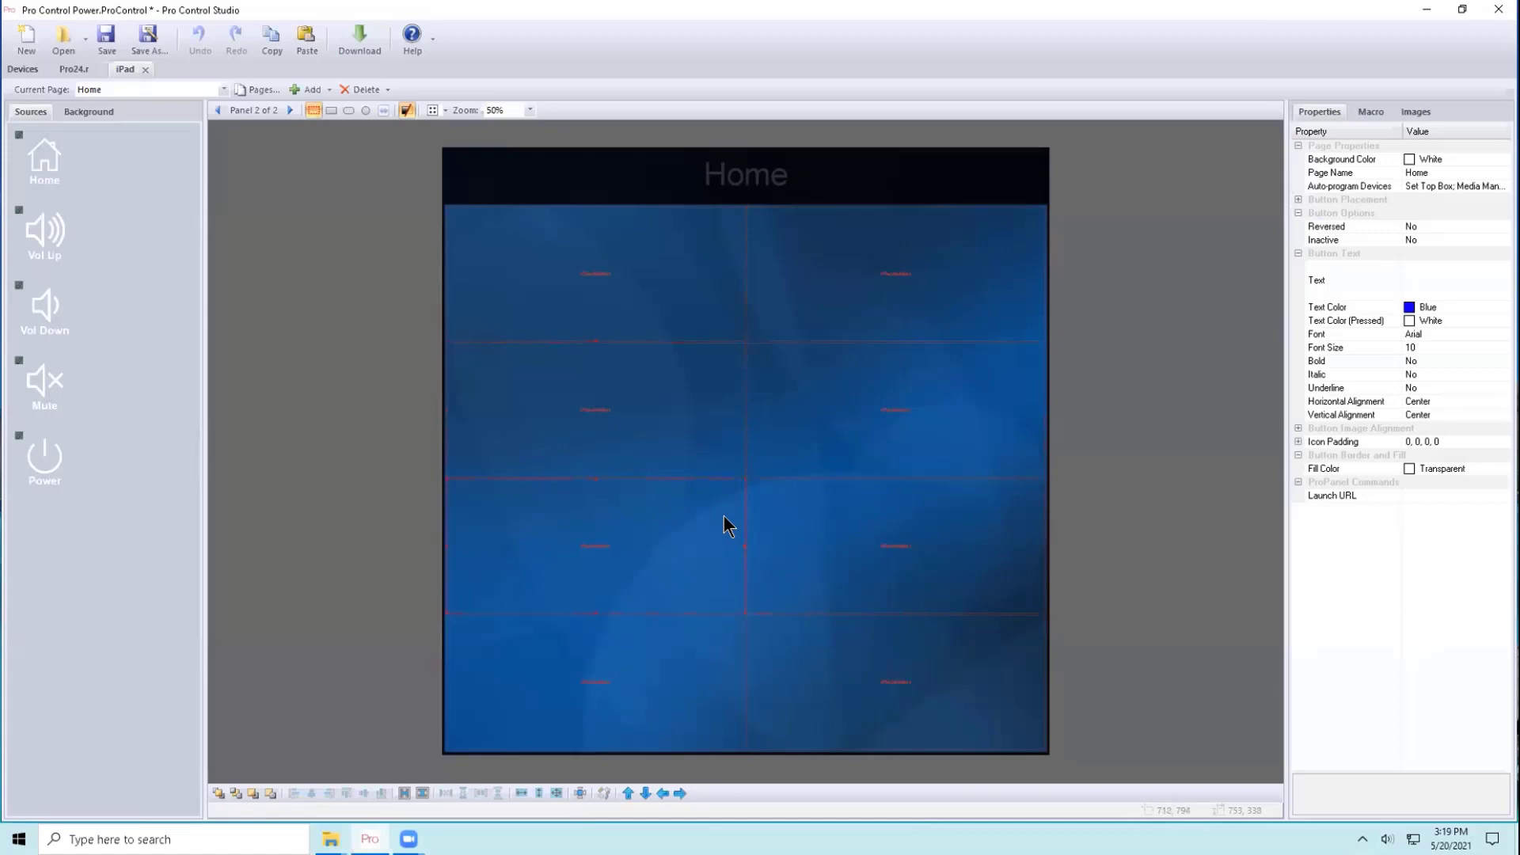
click(638, 677)
key(Delete)
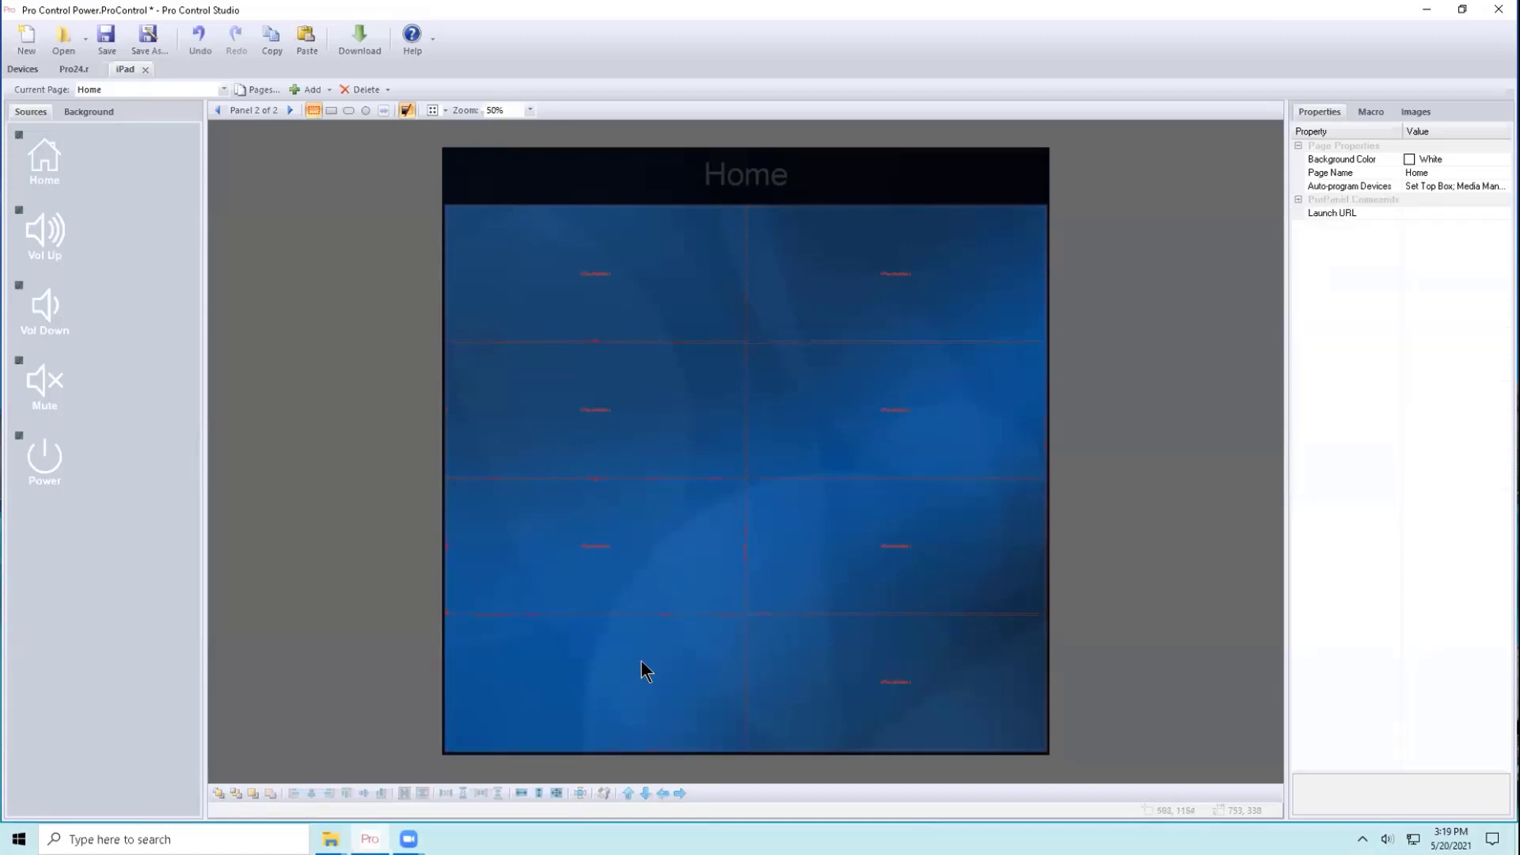
key(ctrl+a)
key(Delete)
- Limit the button images to the Shelby iPad Images library and filter them by "home"
click(1406, 110)
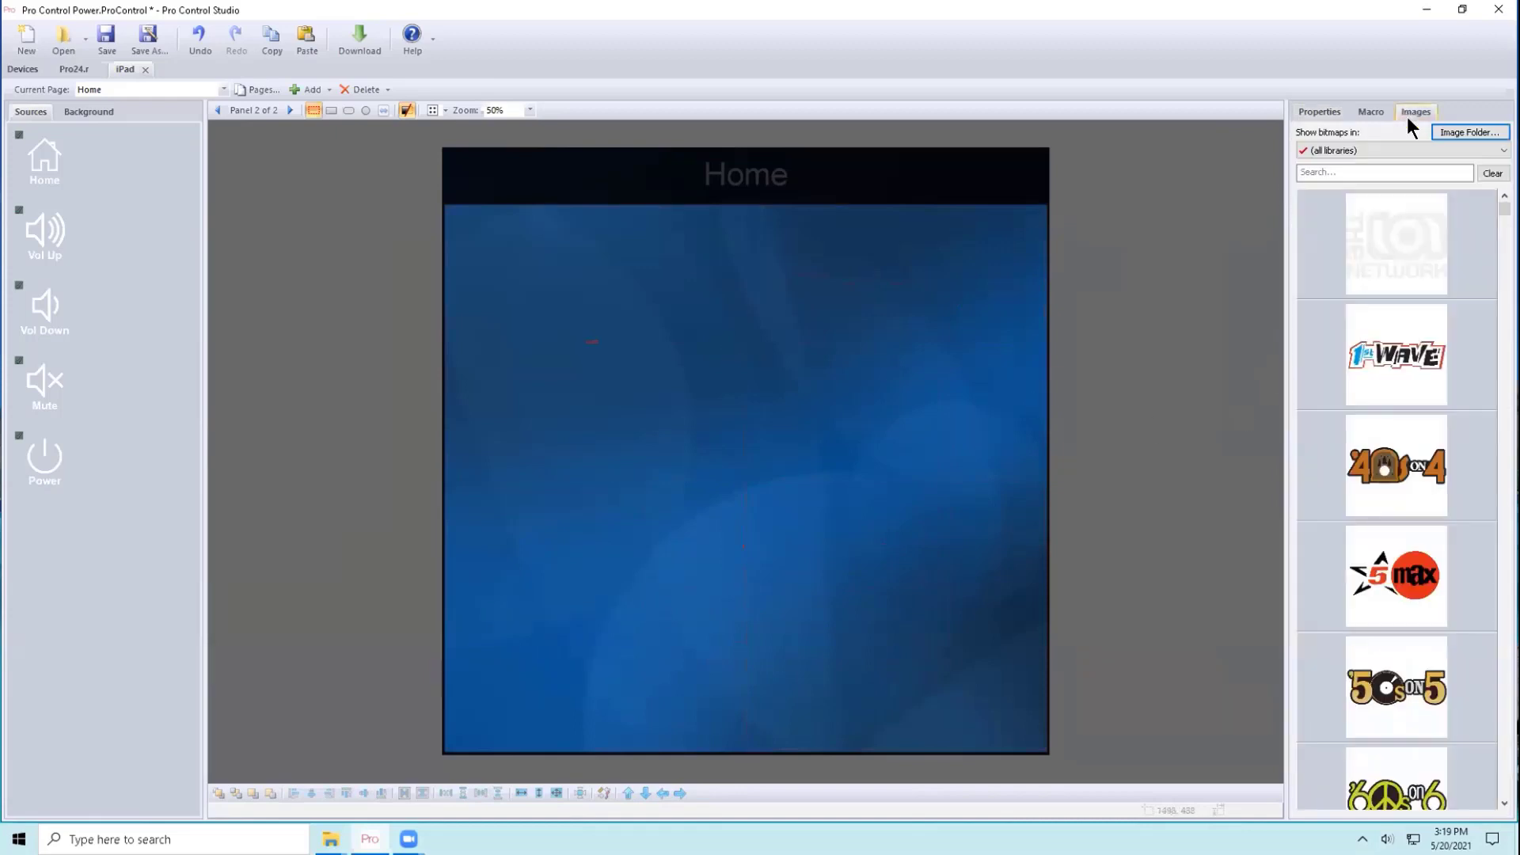
click(1384, 150)
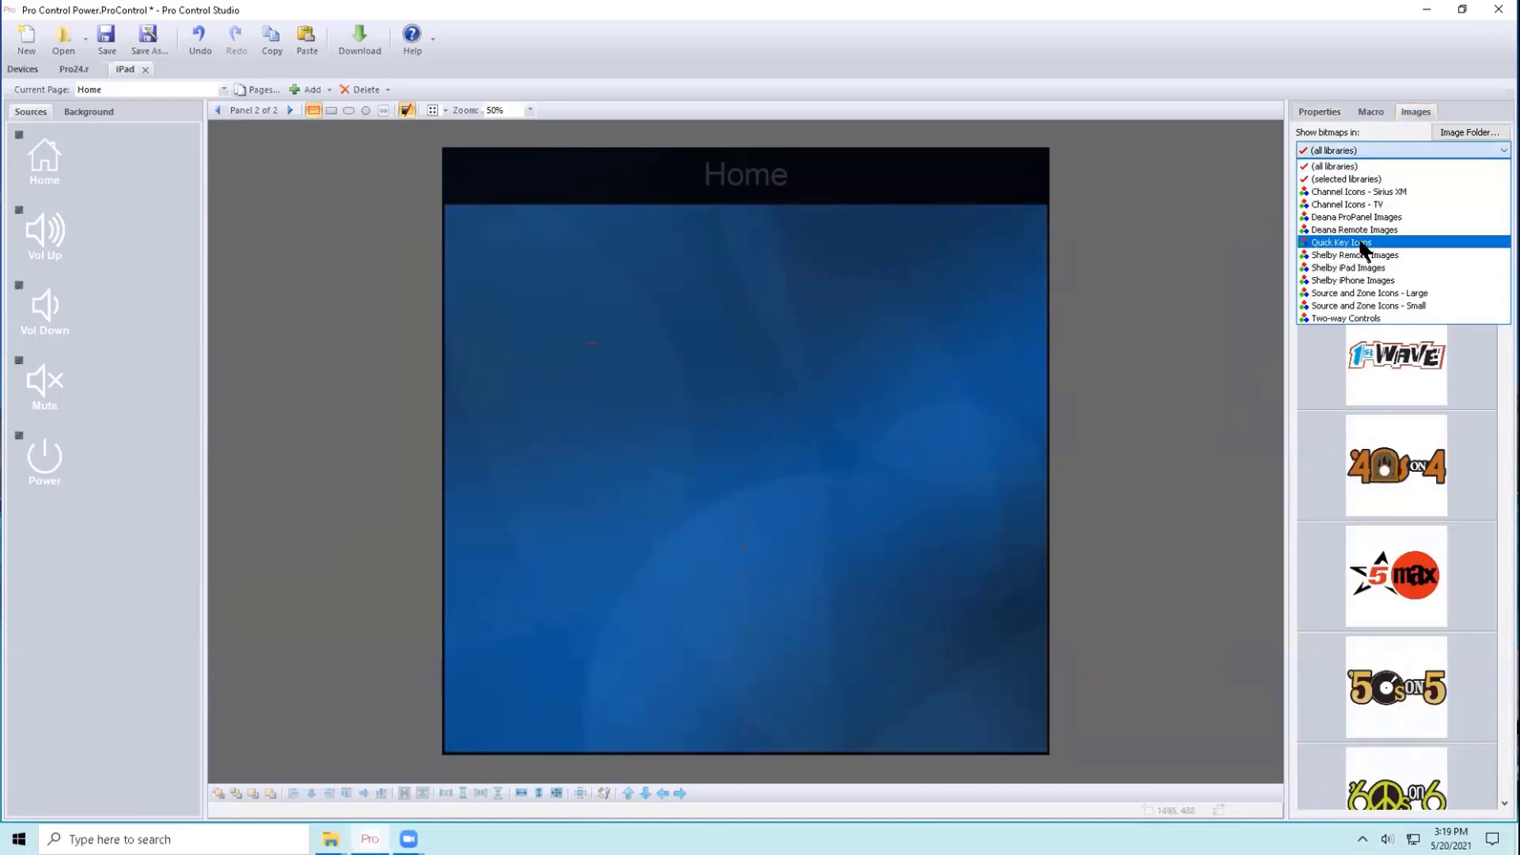
click(1362, 267)
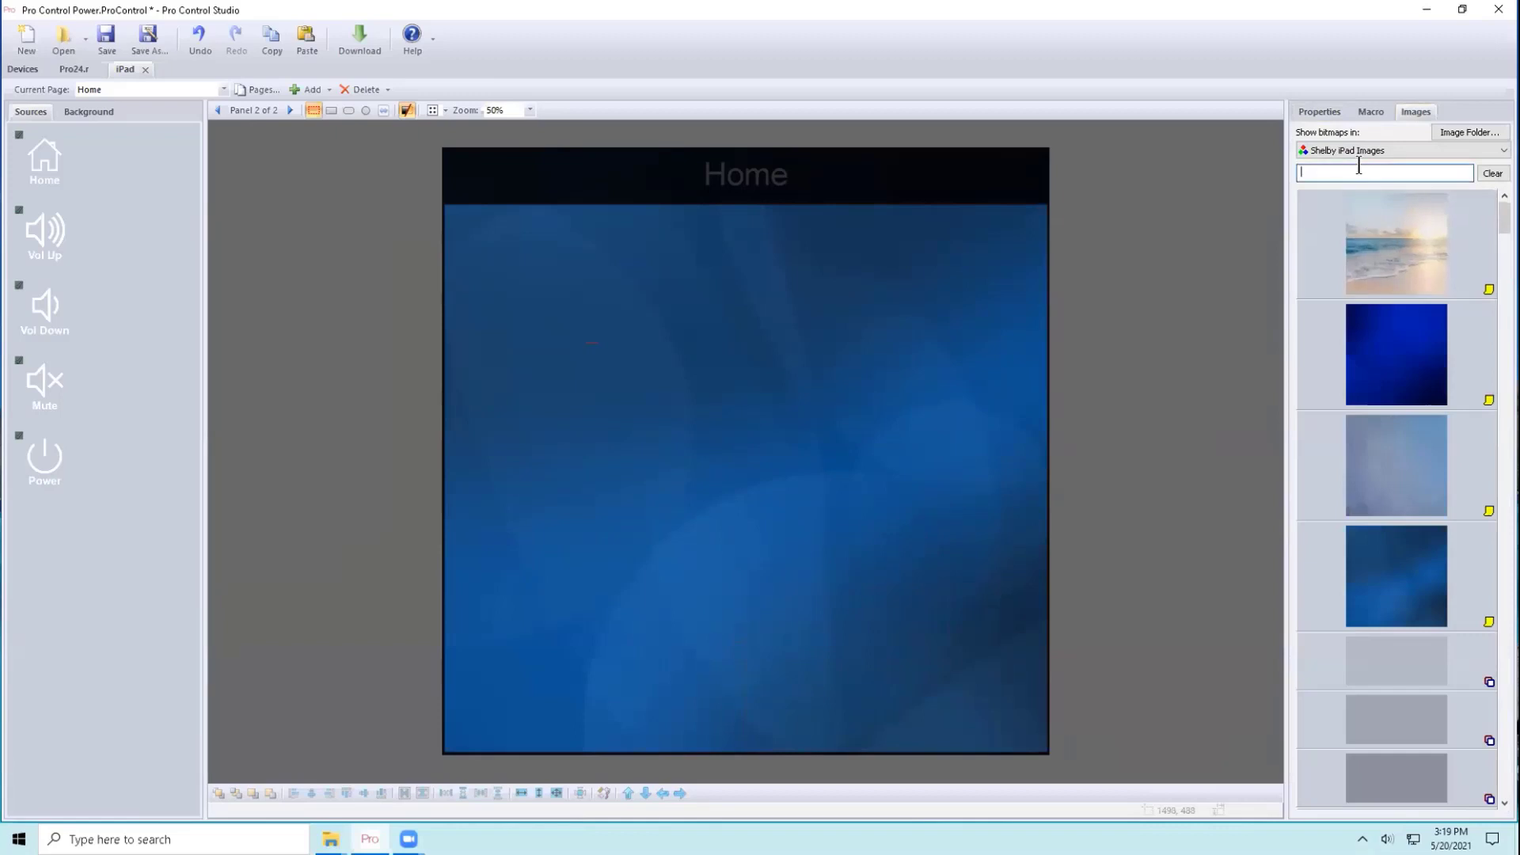
text(source)
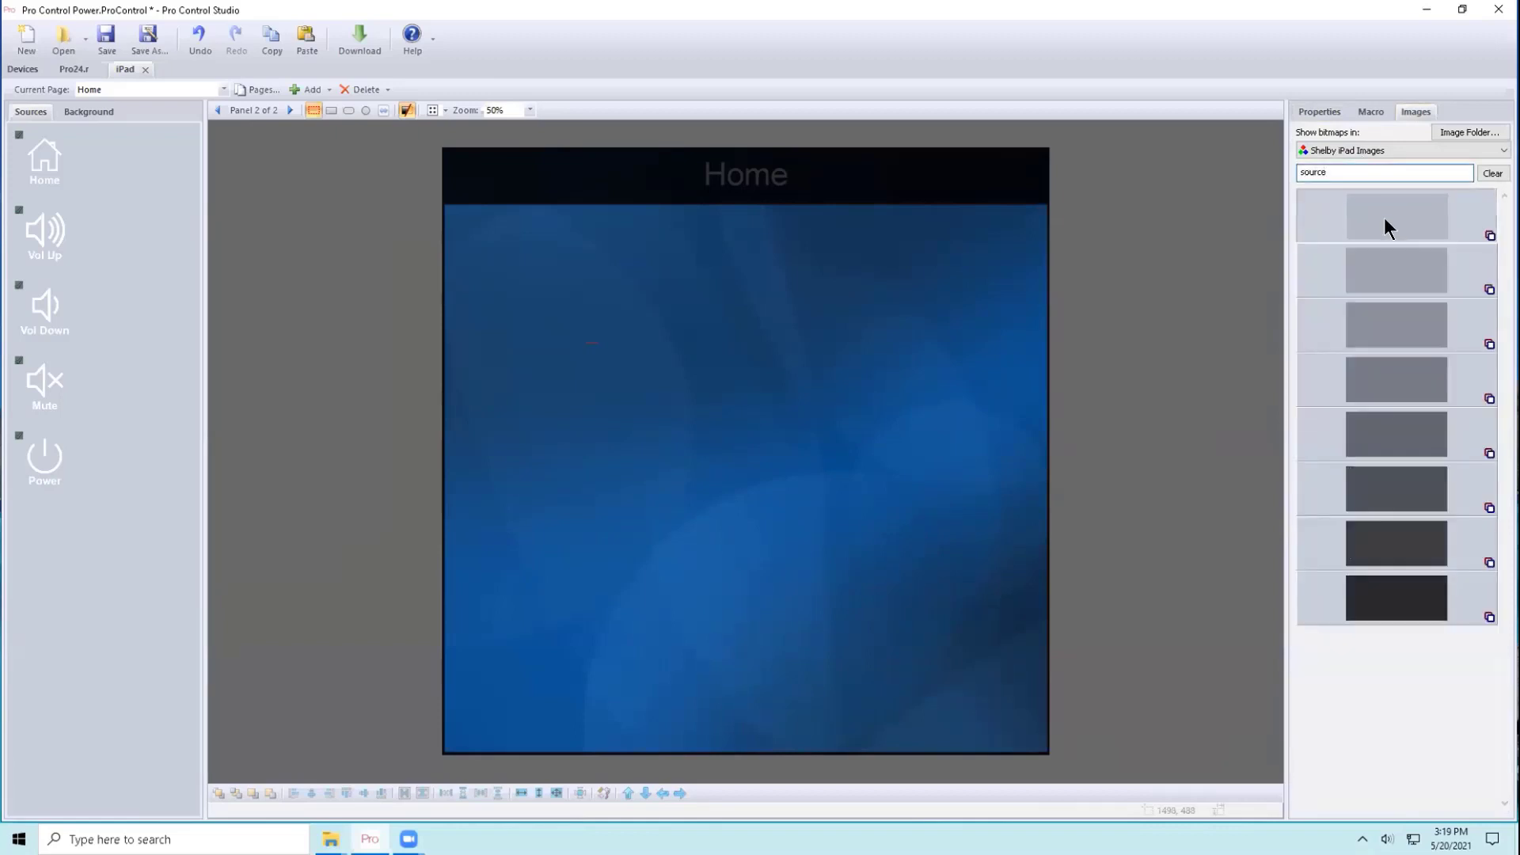
double_click(1344, 173)
text(home)
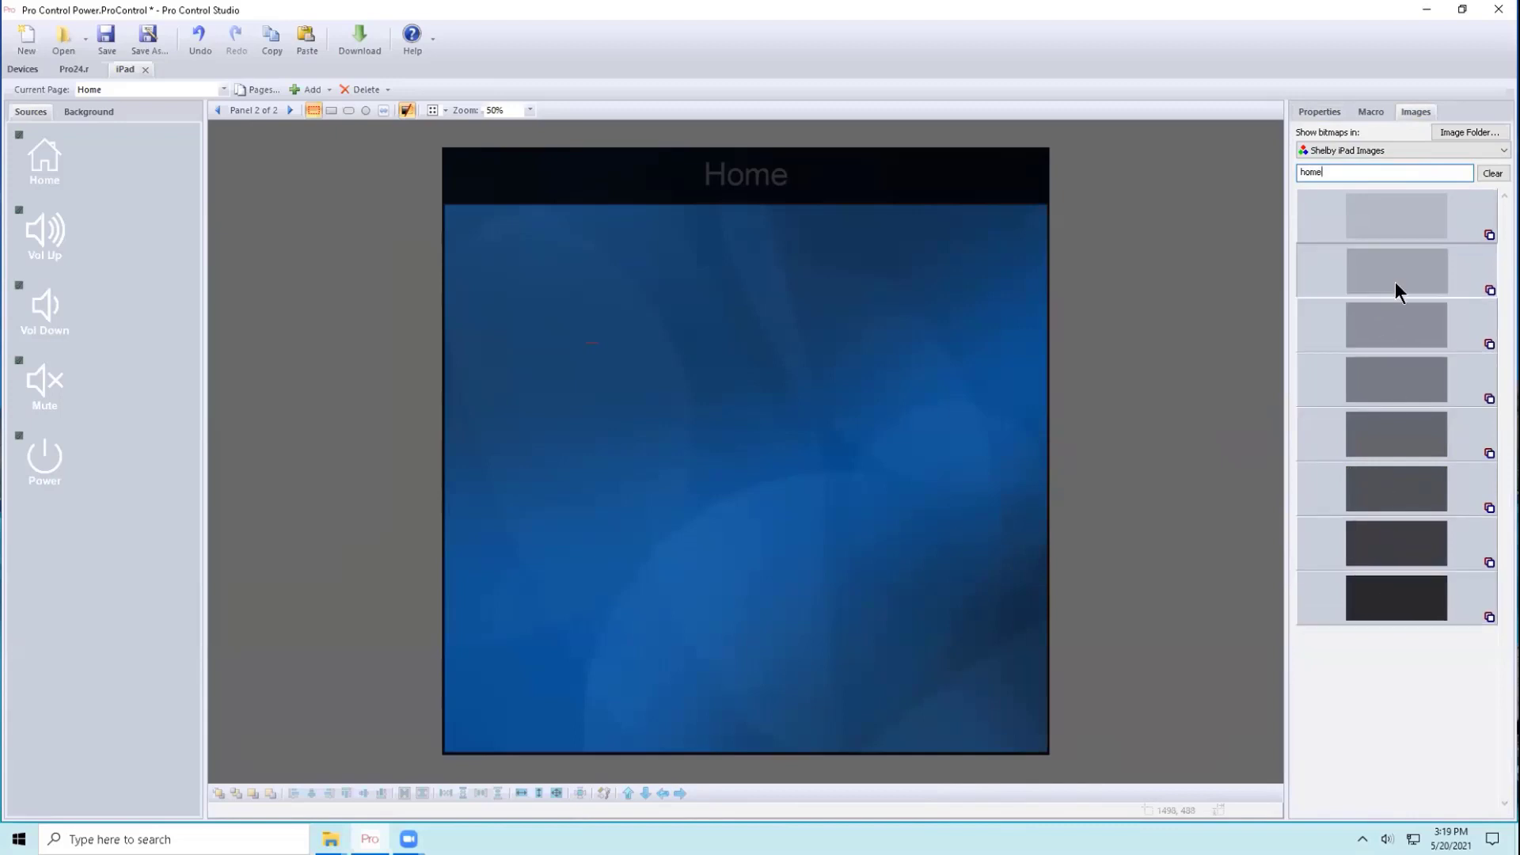
- Place the third home button image near the second panel's upper left and add two copies of it, at middle right and lower center
drag(1395, 320, 593, 273)
click(592, 270)
key(ctrl+c)
key(ctrl+v)
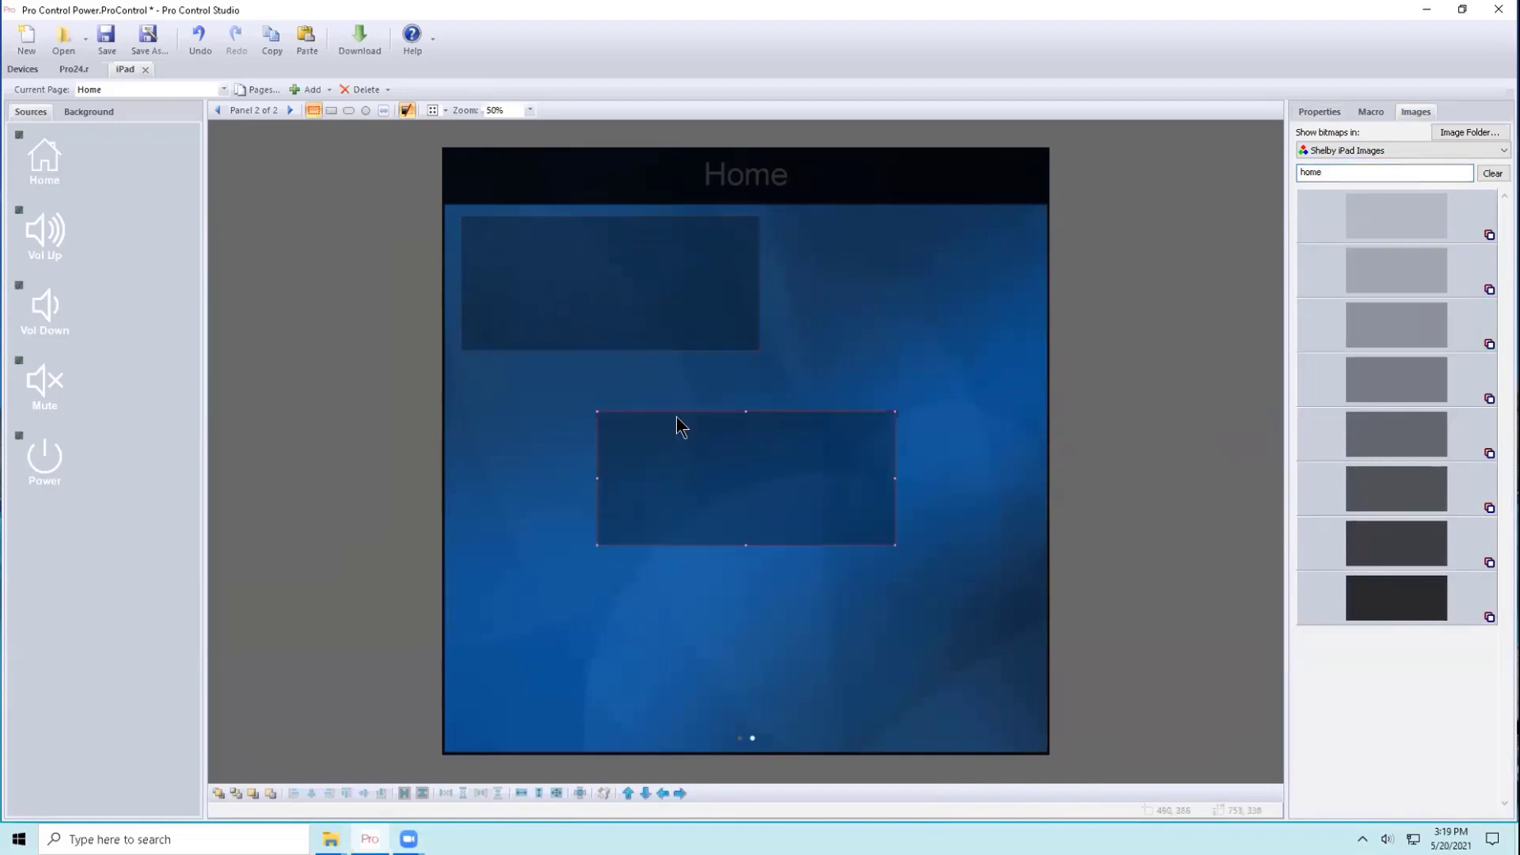
drag(699, 436, 787, 423)
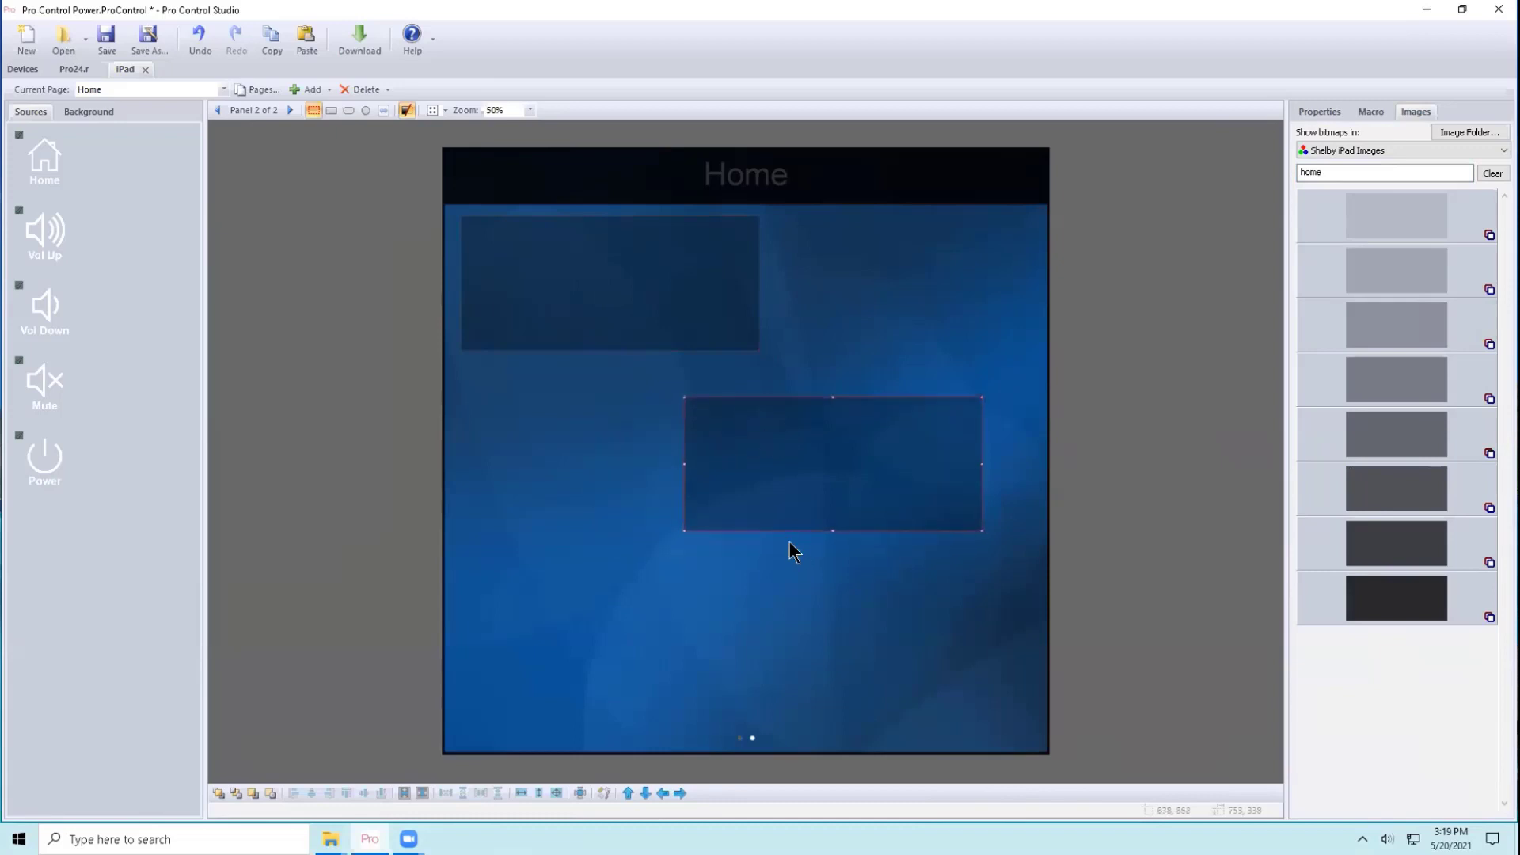
key(ctrl+v)
drag(795, 523, 731, 646)
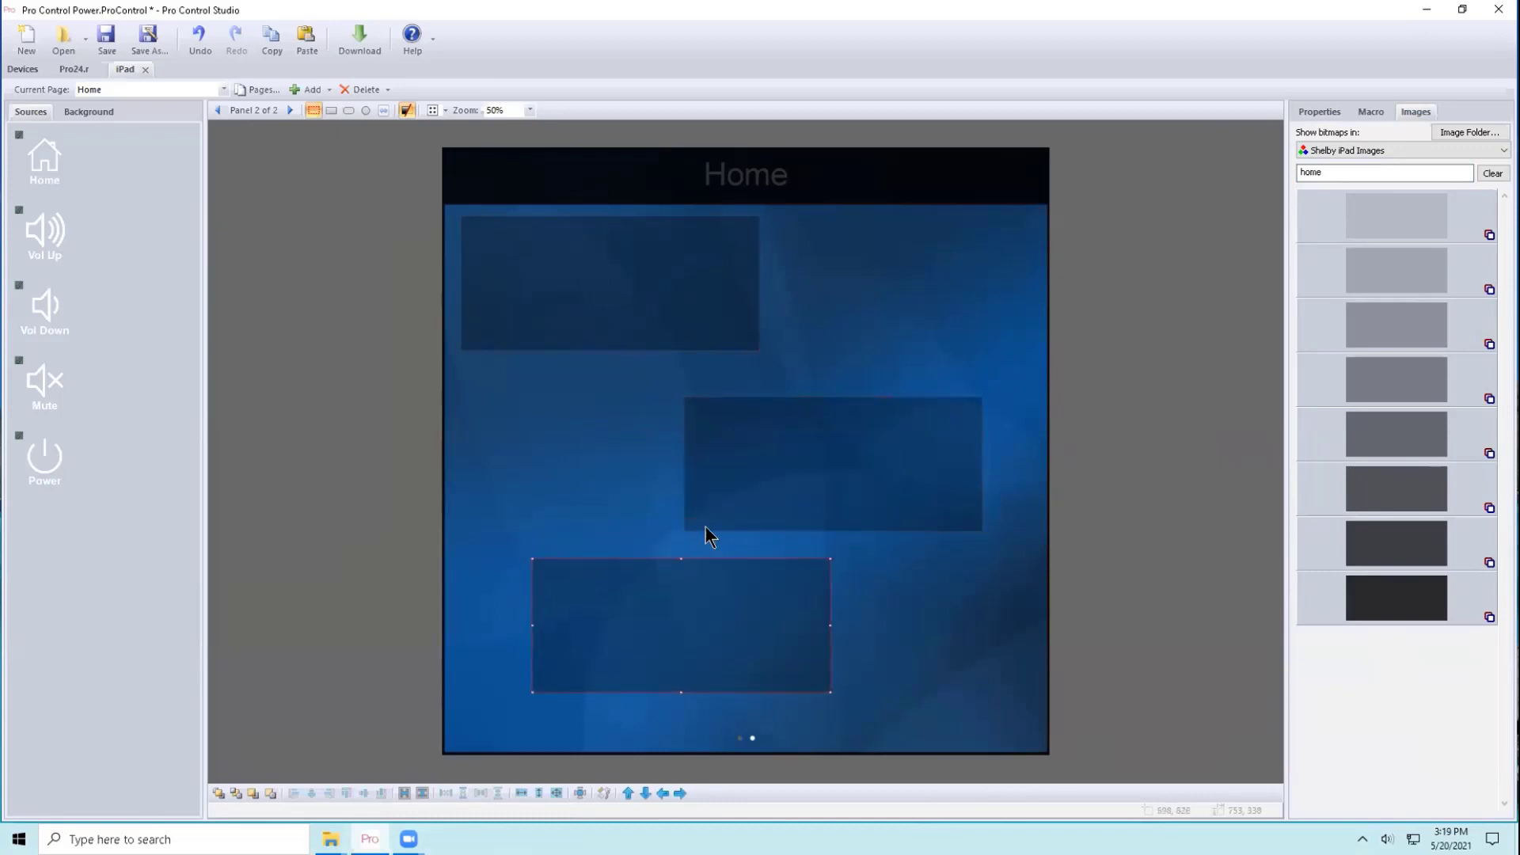
- Check the blank third viewport panel, go back through to the first panel, and exit viewport editing
click(291, 109)
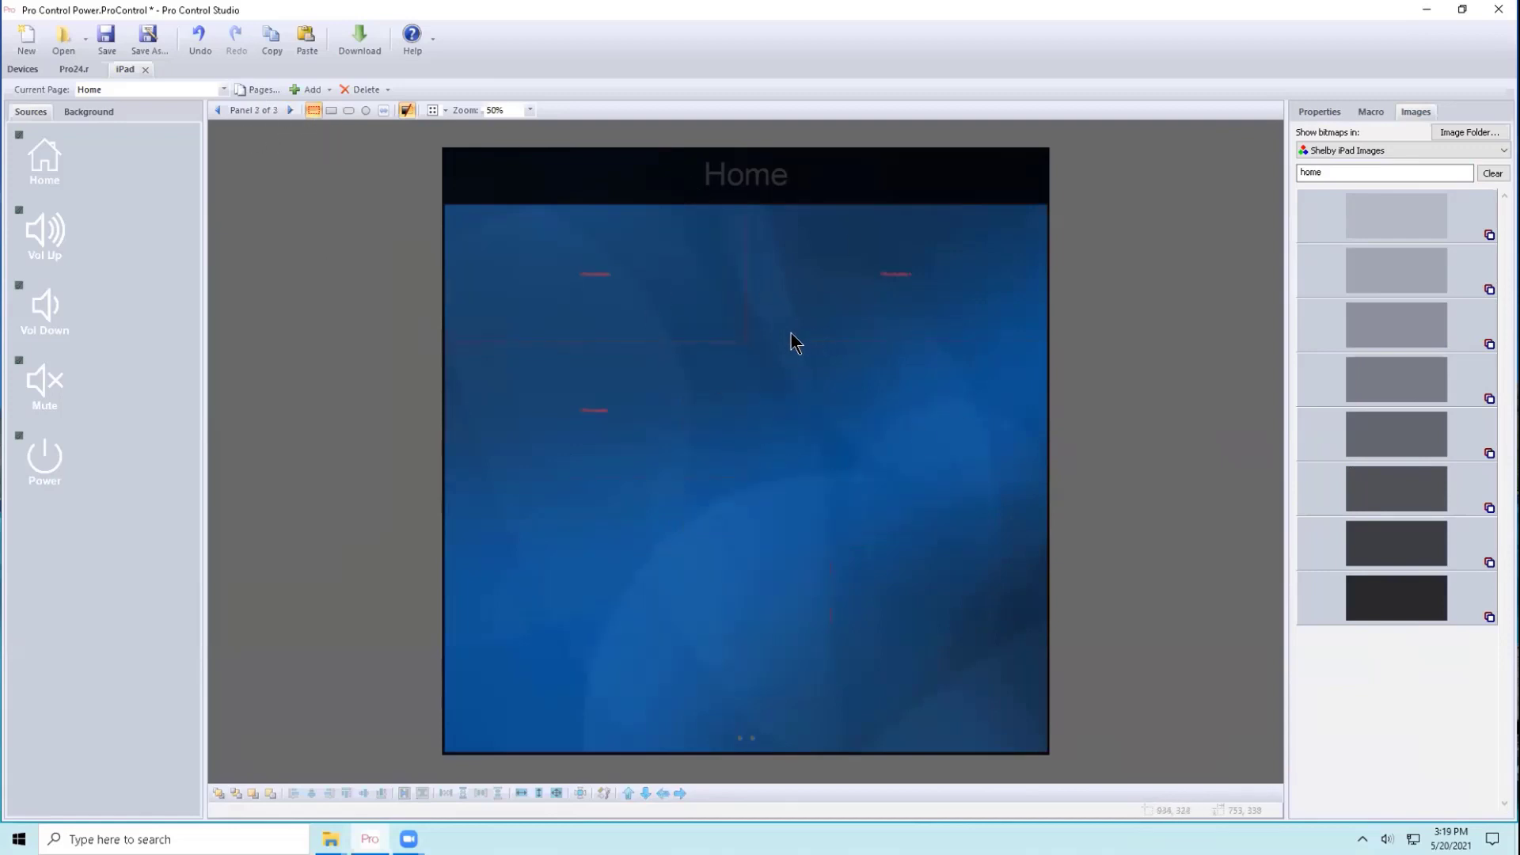
click(217, 110)
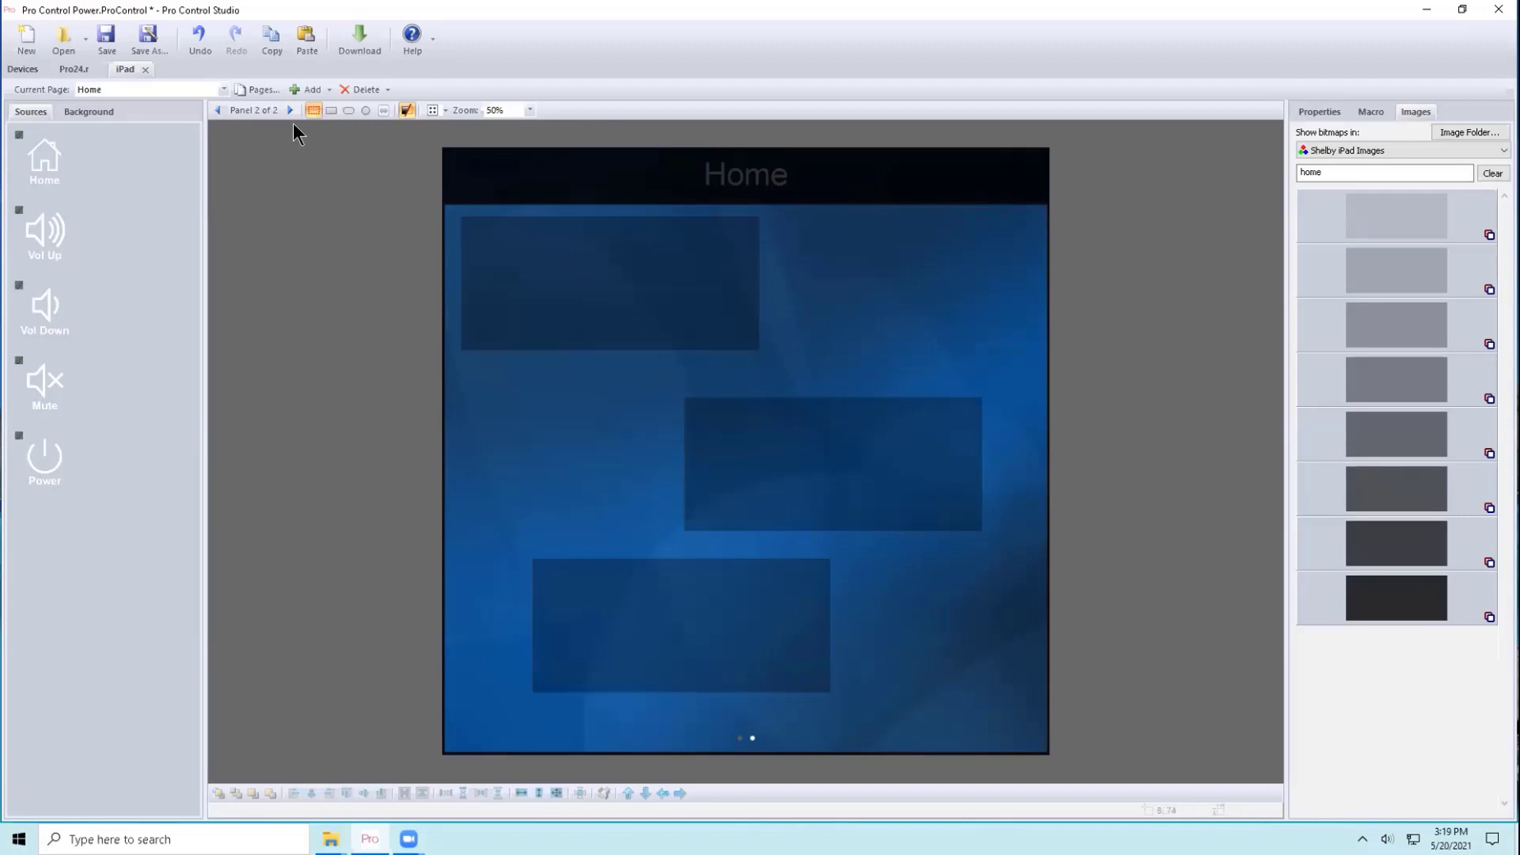
click(218, 110)
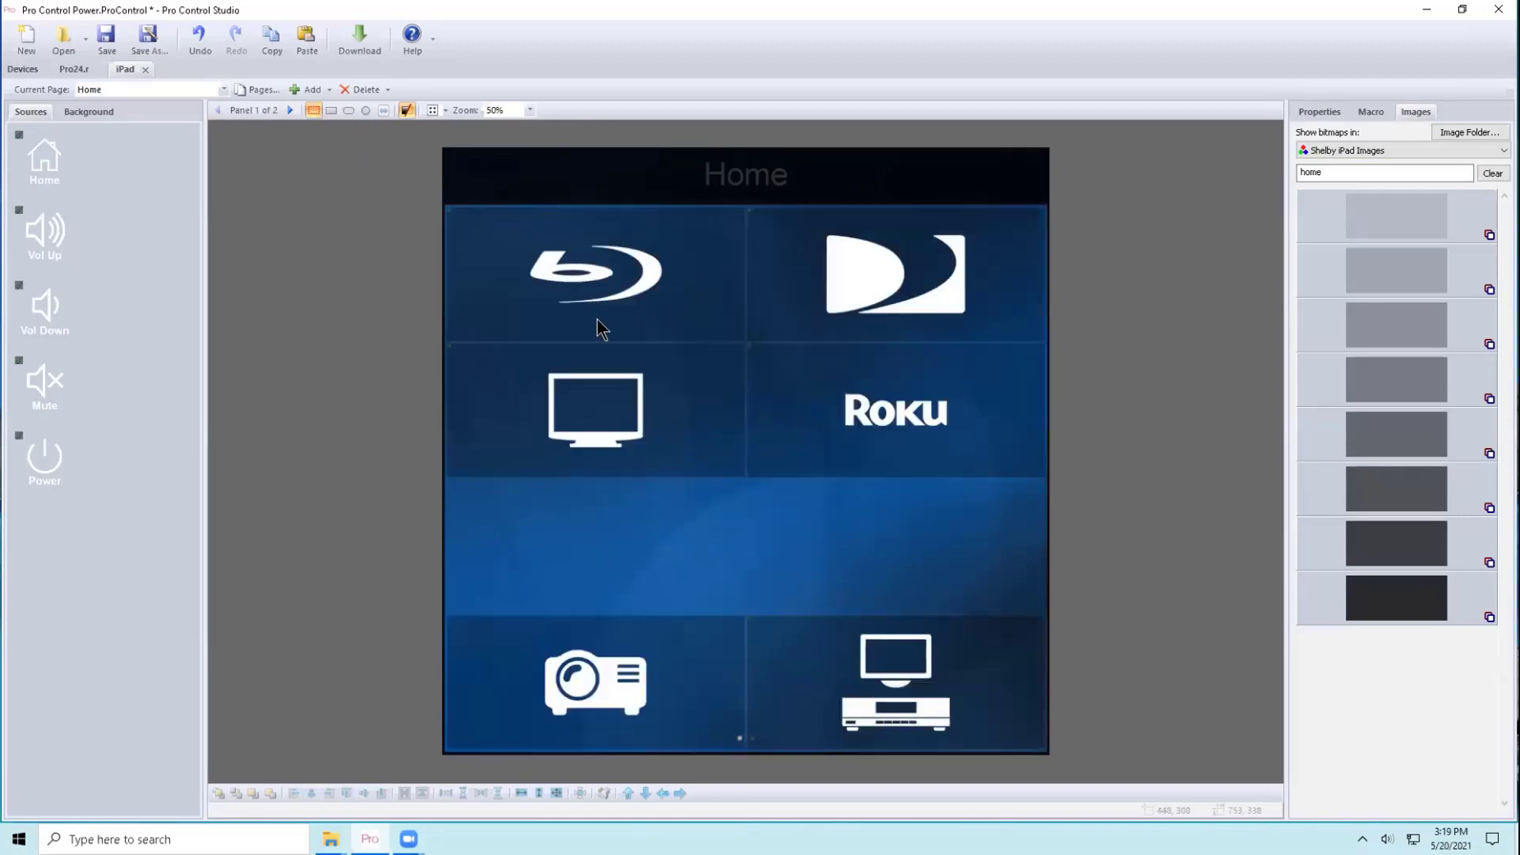
click(653, 200)
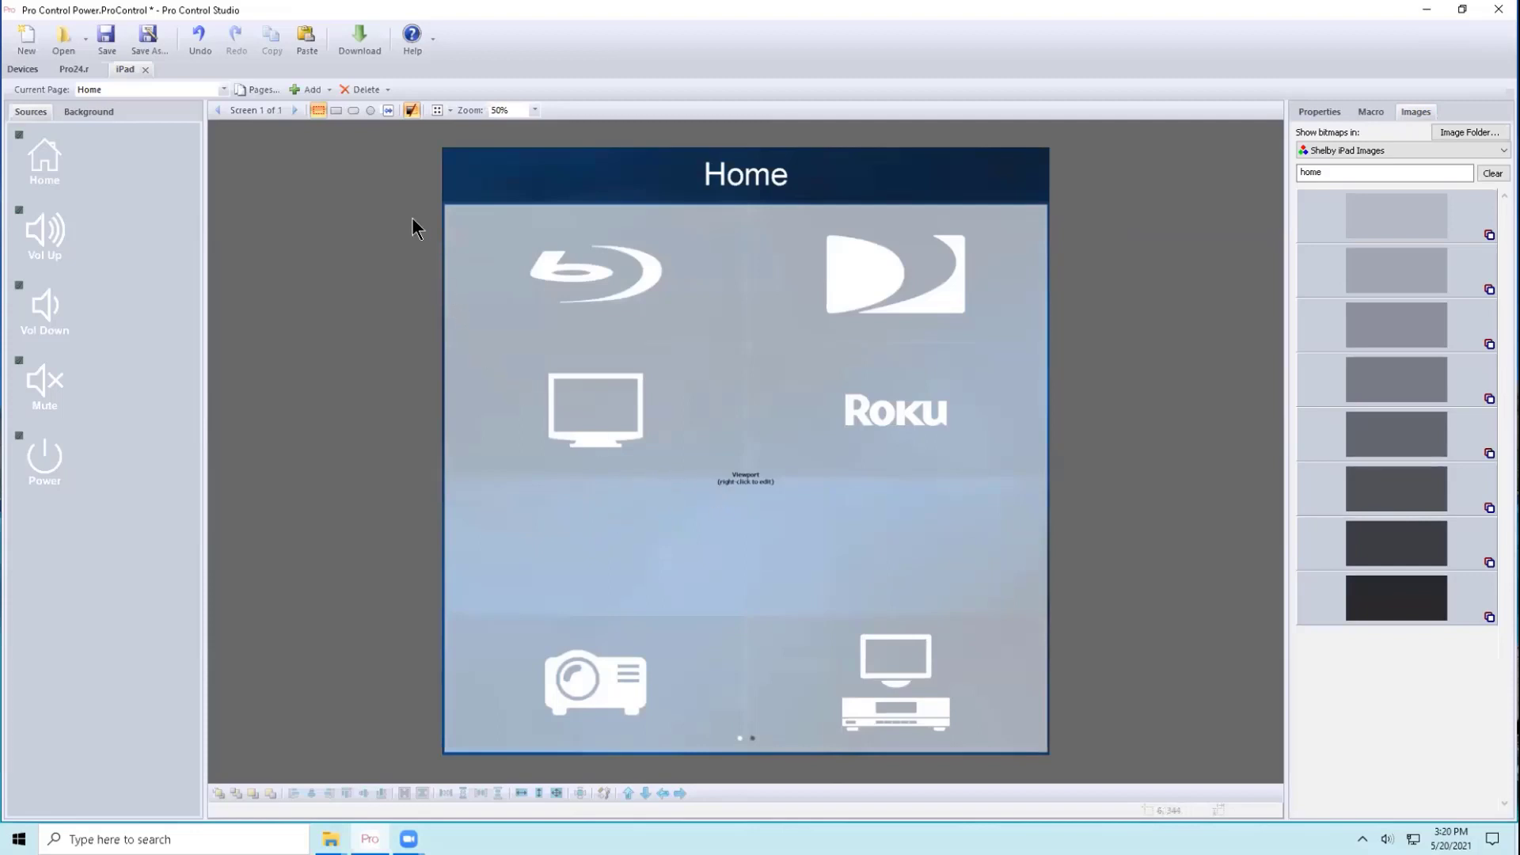
- Switch to the Pro24.r remote's DirecTV page and delete the MENU MAIN command from the DirecTV logo button's macro
click(75, 70)
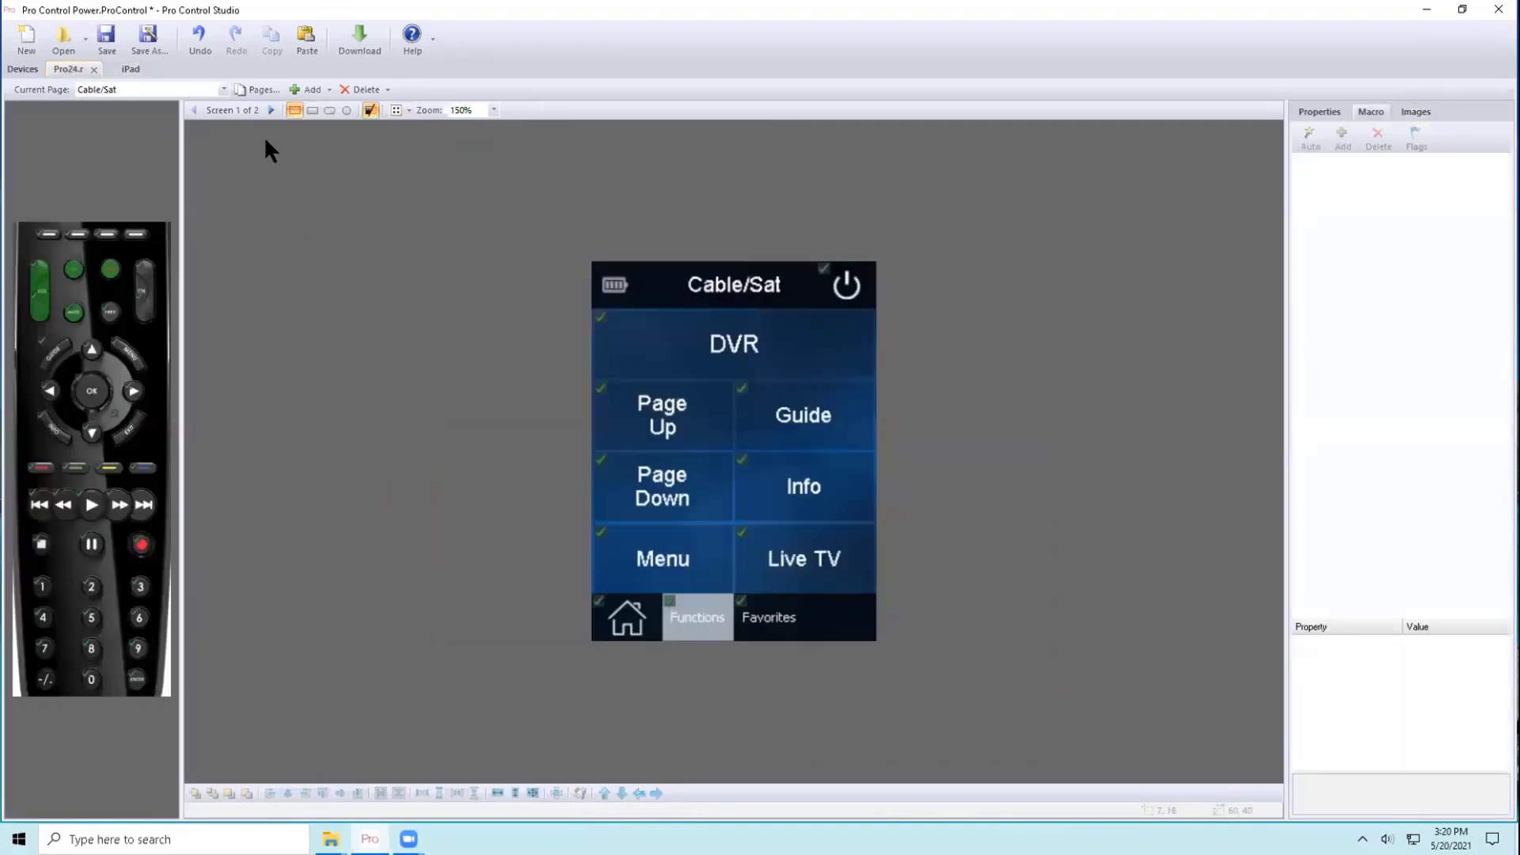
click(182, 91)
click(178, 100)
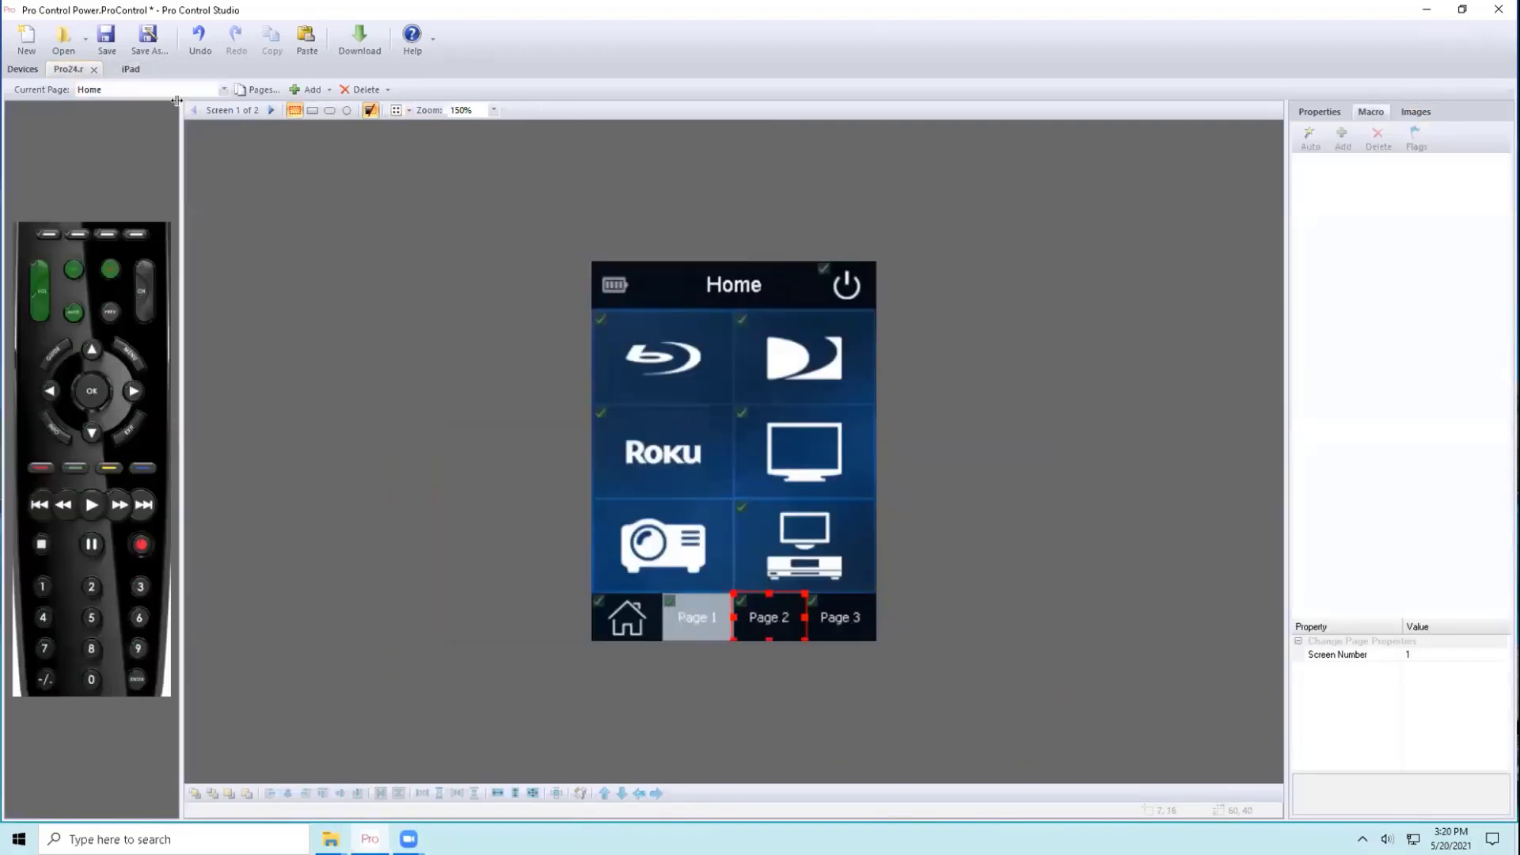
click(182, 90)
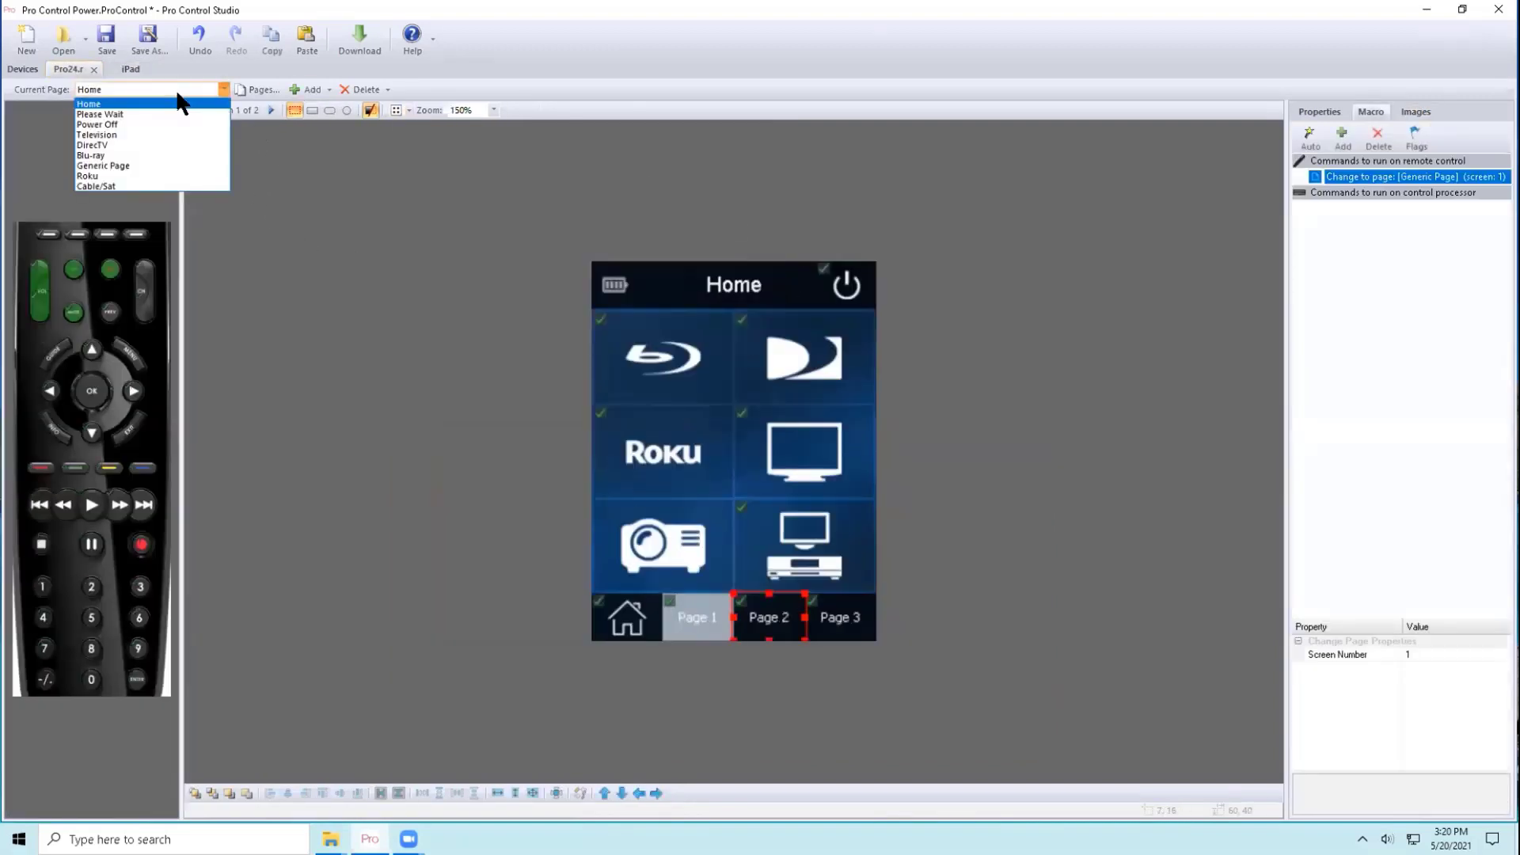
click(160, 145)
click(734, 360)
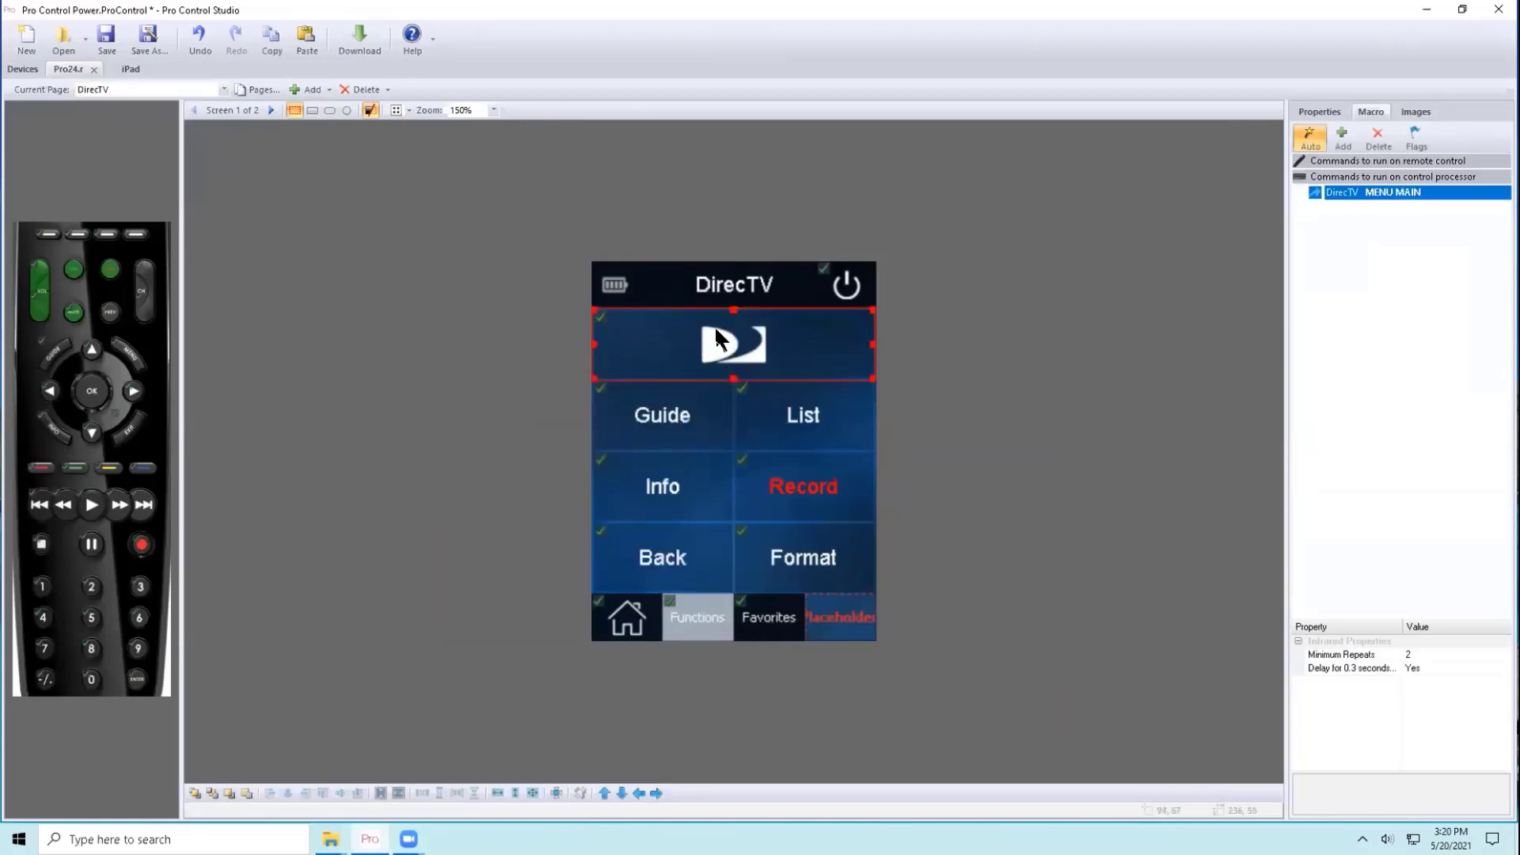
click(1378, 140)
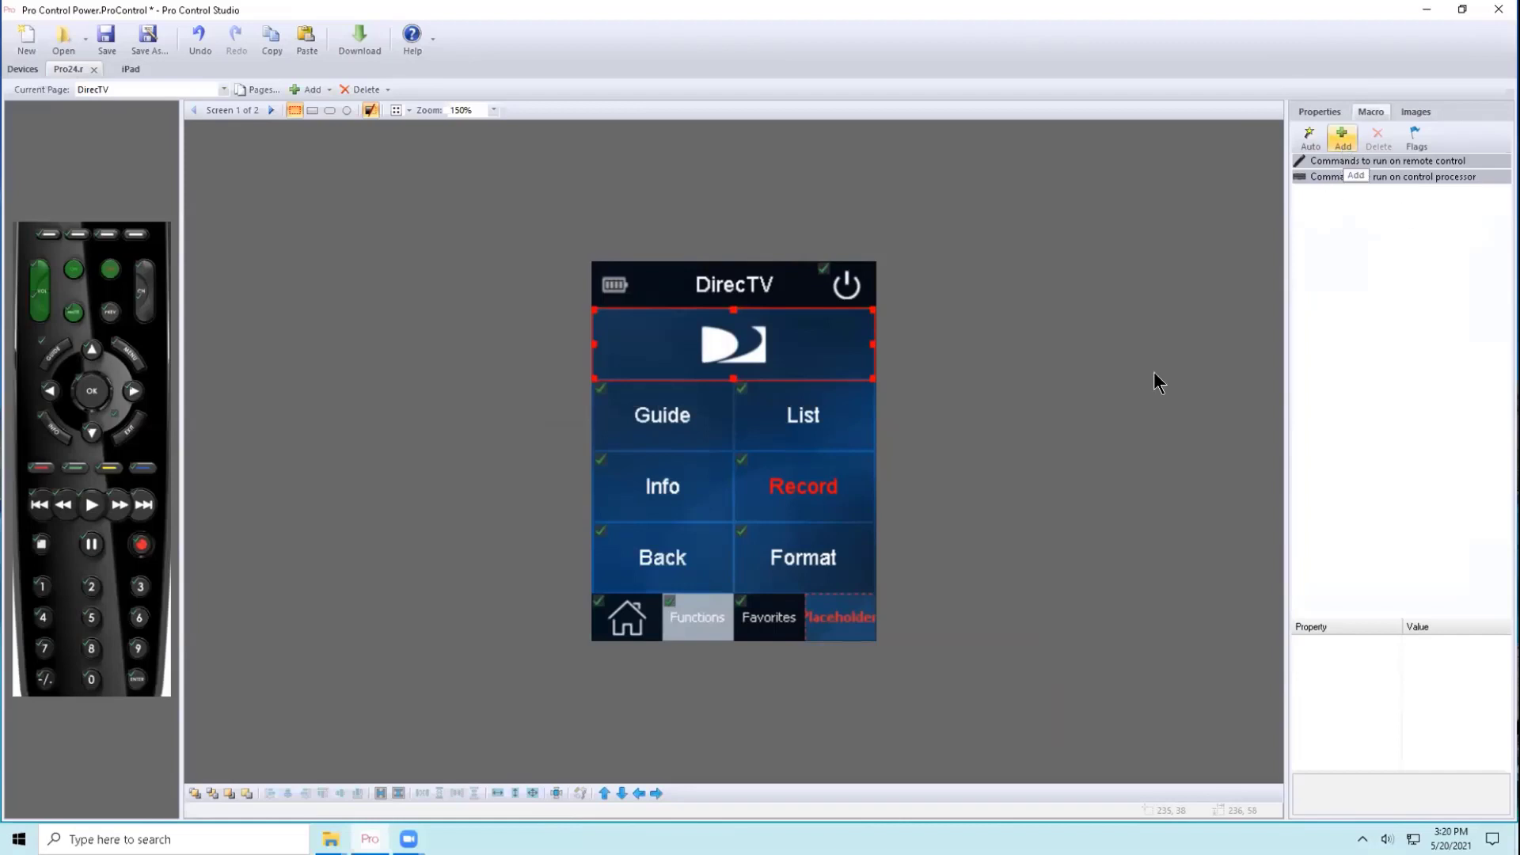
- Compare the macros of the List and Guide buttons with that of the DirecTV logo button
click(815, 420)
click(700, 420)
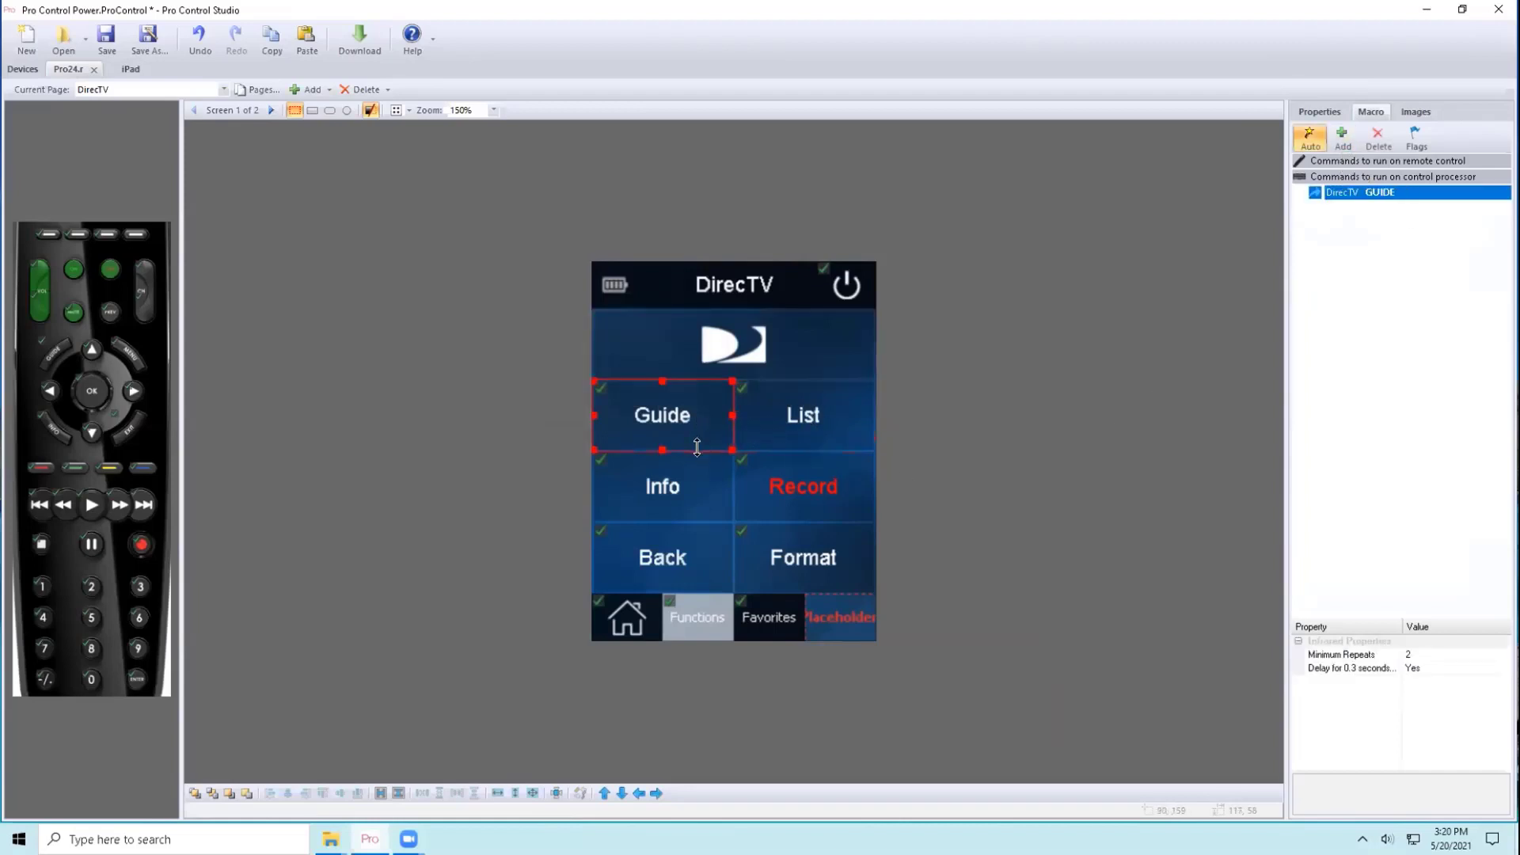
click(772, 361)
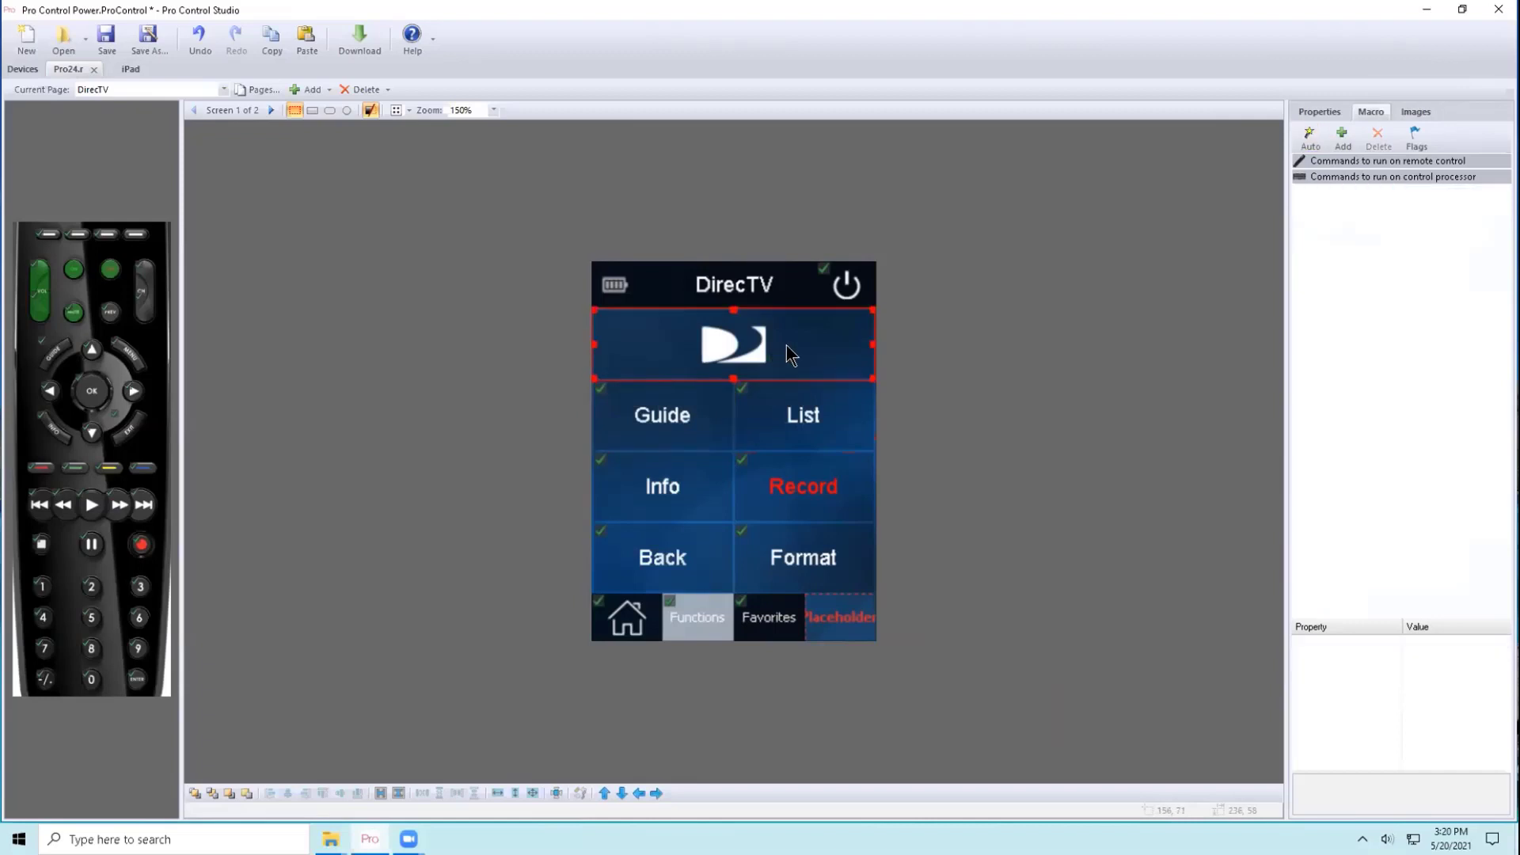
- Add a Delay step to the DirecTV logo button's control processor commands
click(1342, 139)
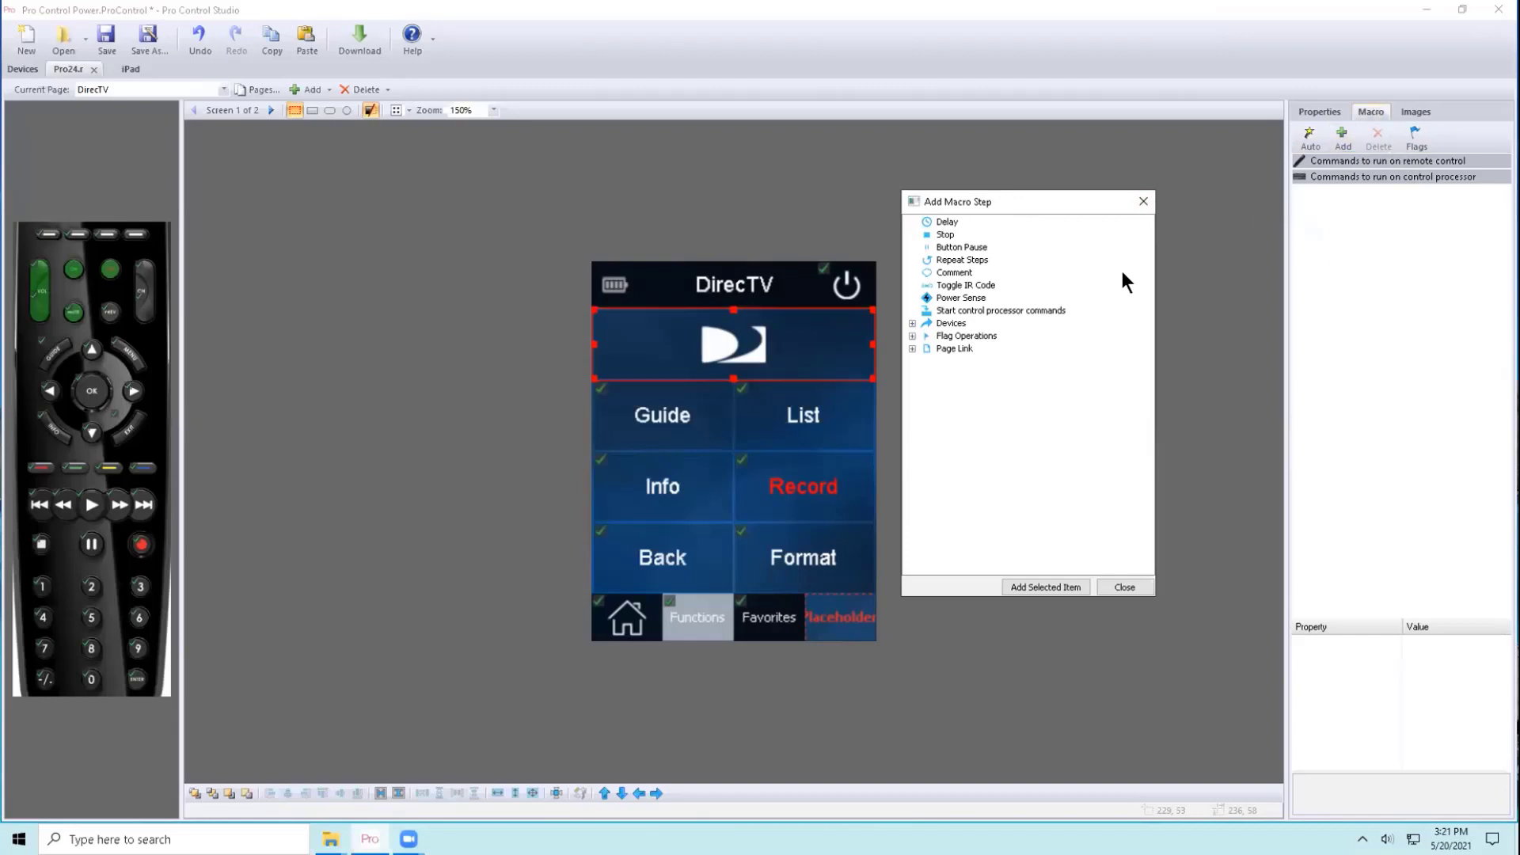
drag(1033, 197, 1069, 182)
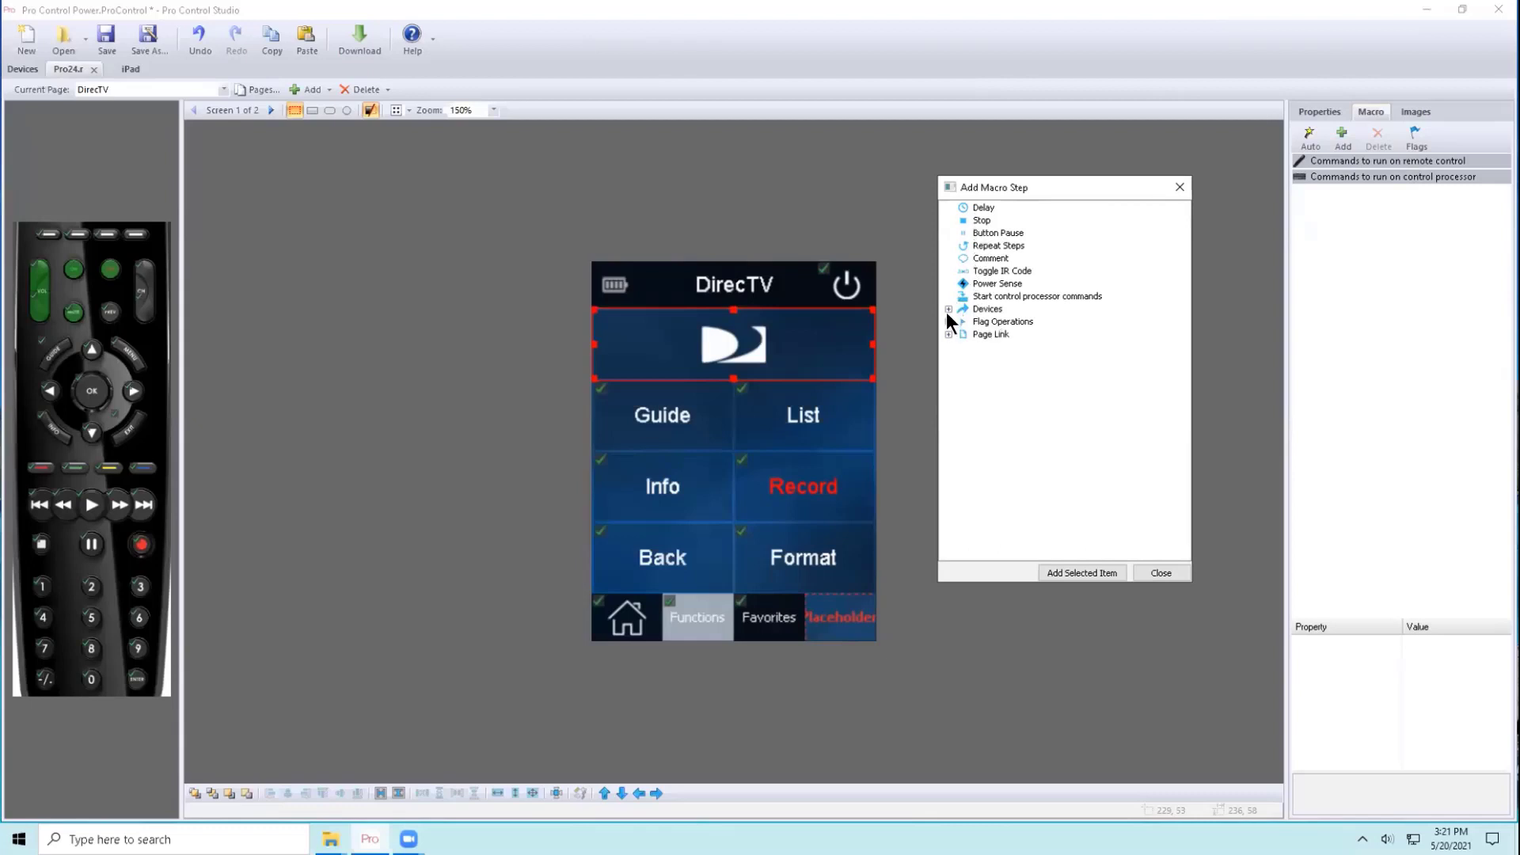
click(986, 207)
double_click(982, 209)
- Add the Smart TV POWER ON command ahead of the pause in the DirecTV logo button's control processor macro
double_click(987, 309)
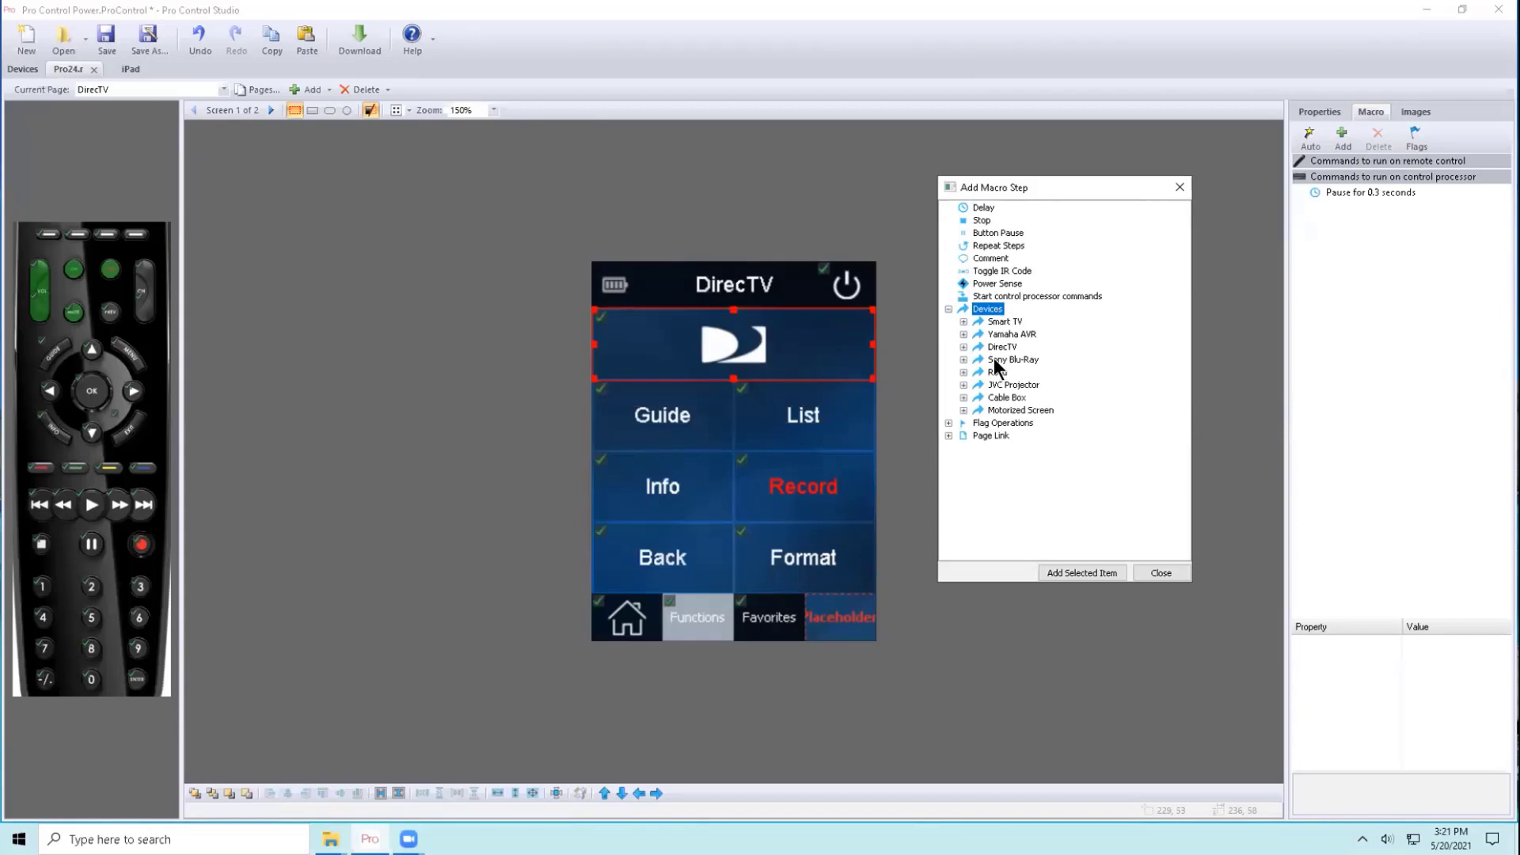
double_click(1002, 318)
scroll(1076, 336, down, 20)
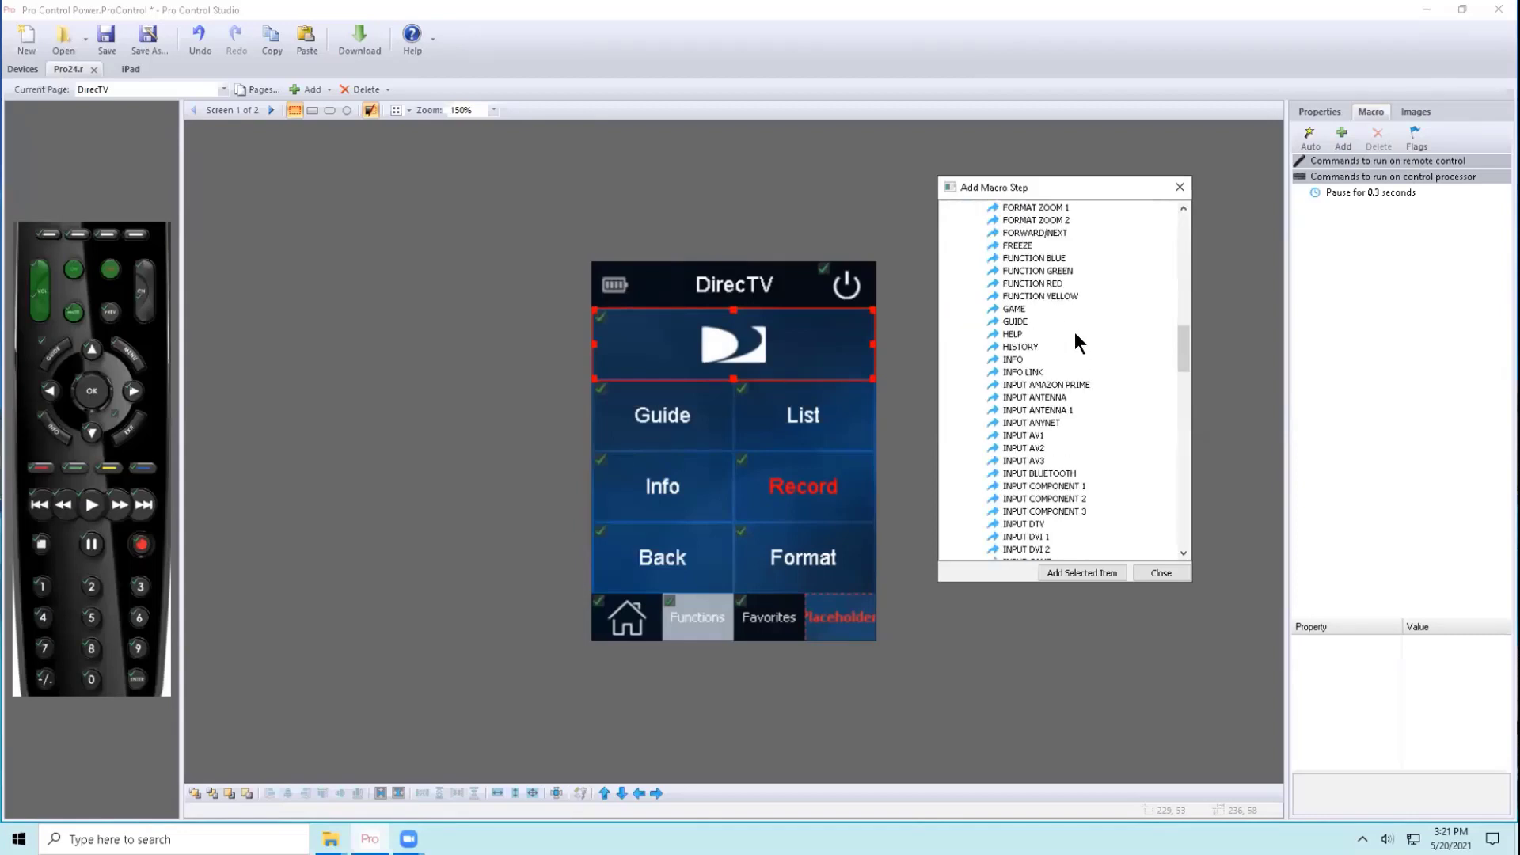
scroll(1075, 331, down, 7)
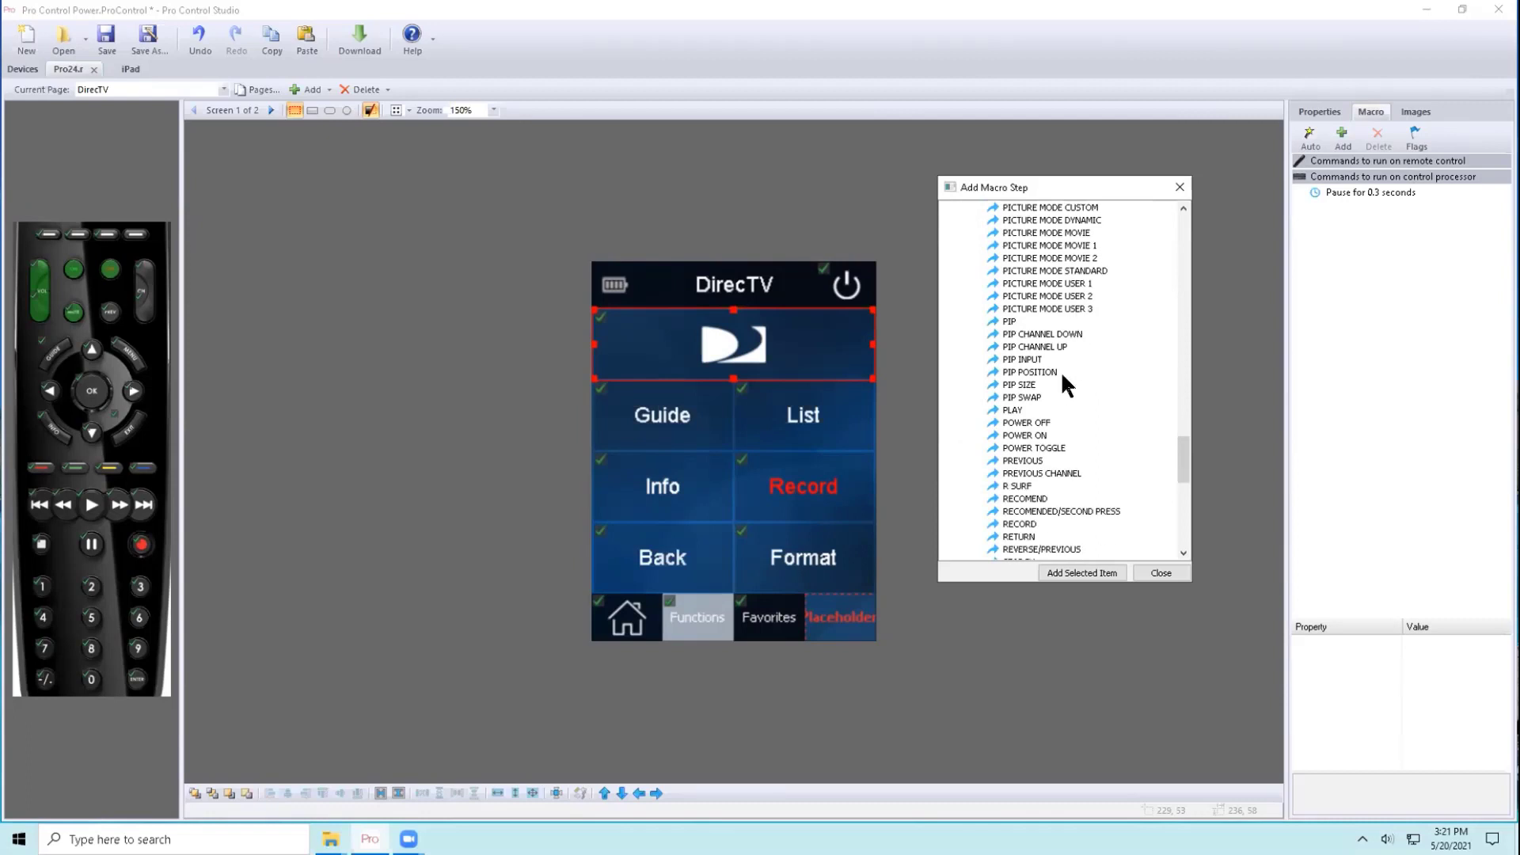
drag(1029, 436, 1306, 254)
- Add the Smart TV INPUT HDMI 1 command after the pause in the DirecTV logo button's macro
scroll(1088, 299, up, 11)
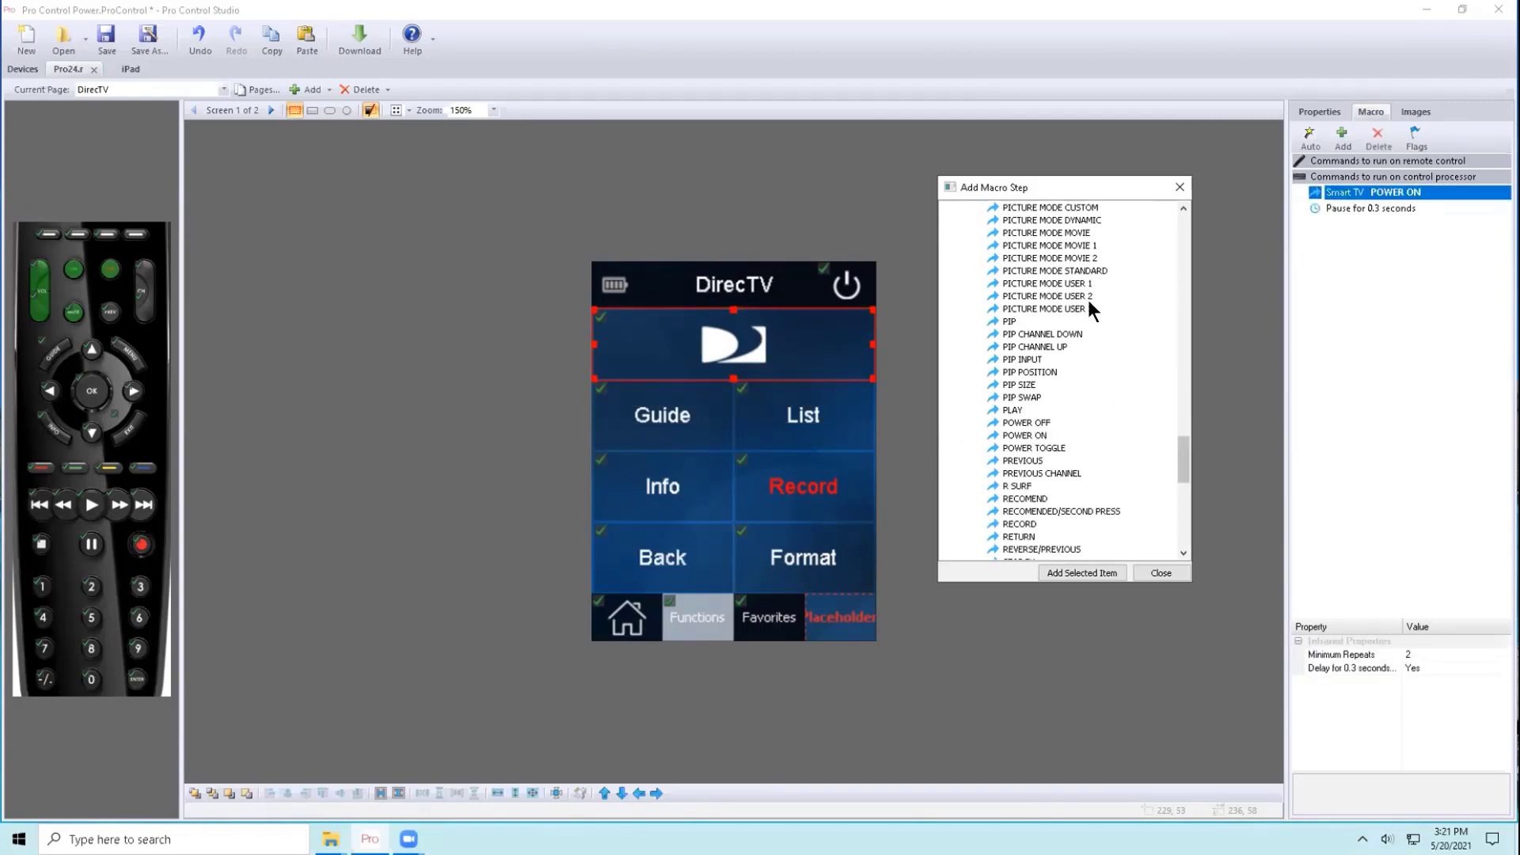
scroll(1034, 320, up, 5)
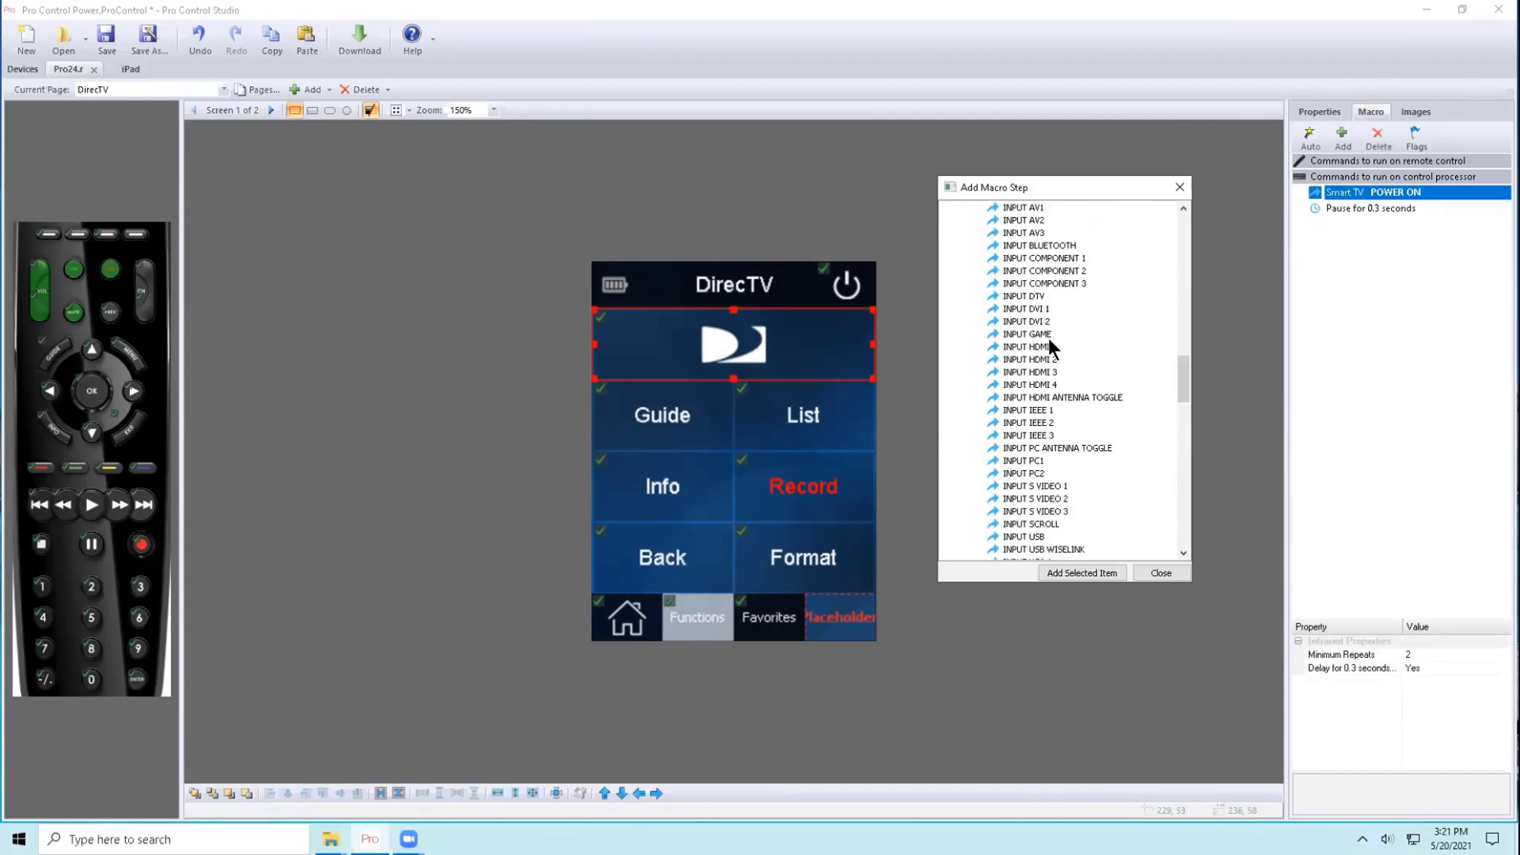
drag(1052, 349, 1378, 223)
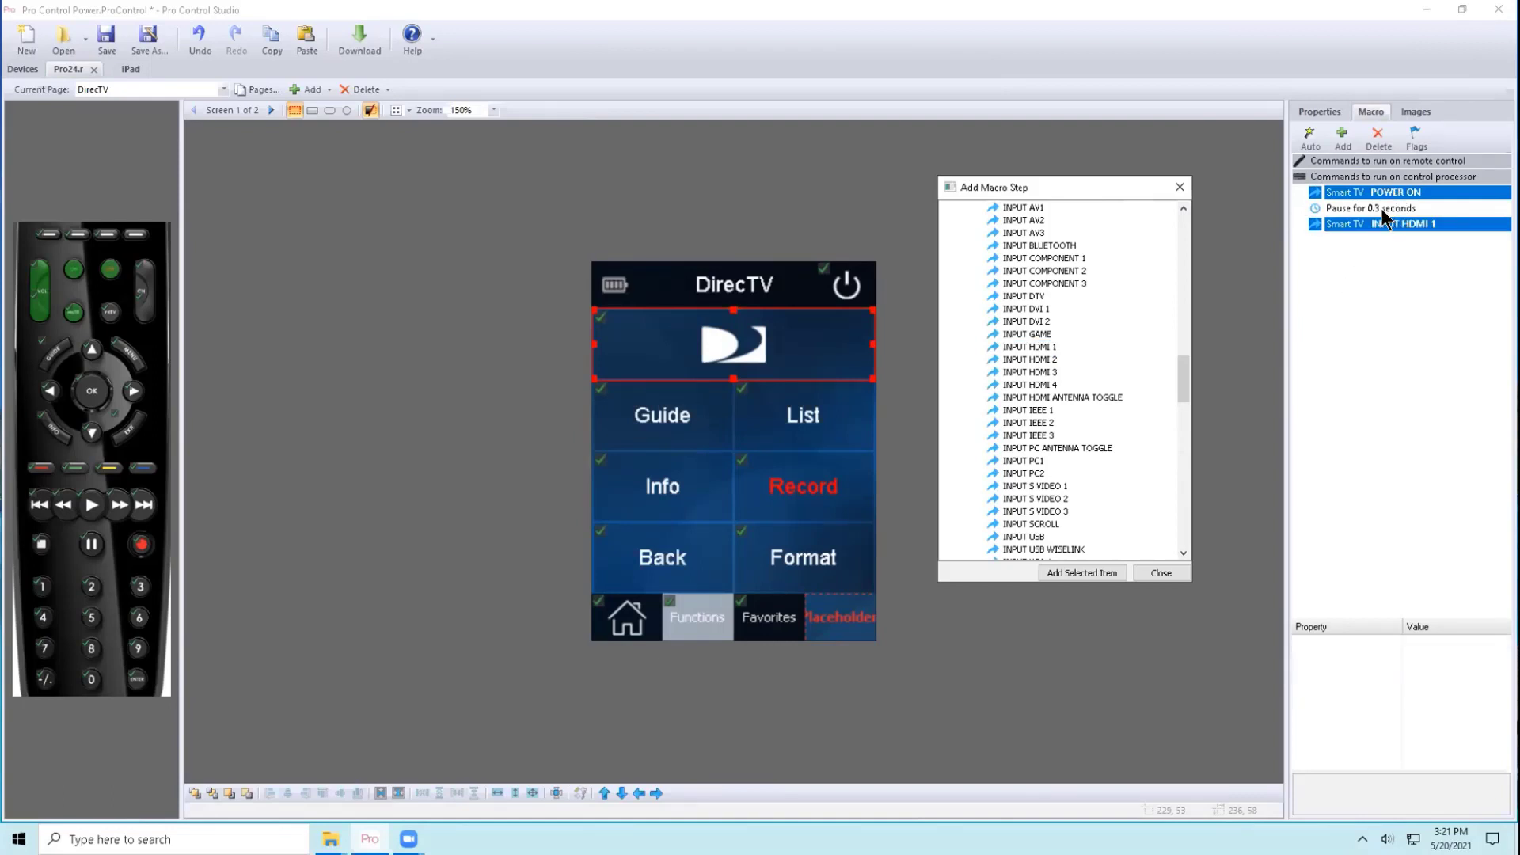
- Set the pause between the Smart TV POWER ON and INPUT HDMI 1 commands to 3 seconds and 0 tenths
click(1382, 209)
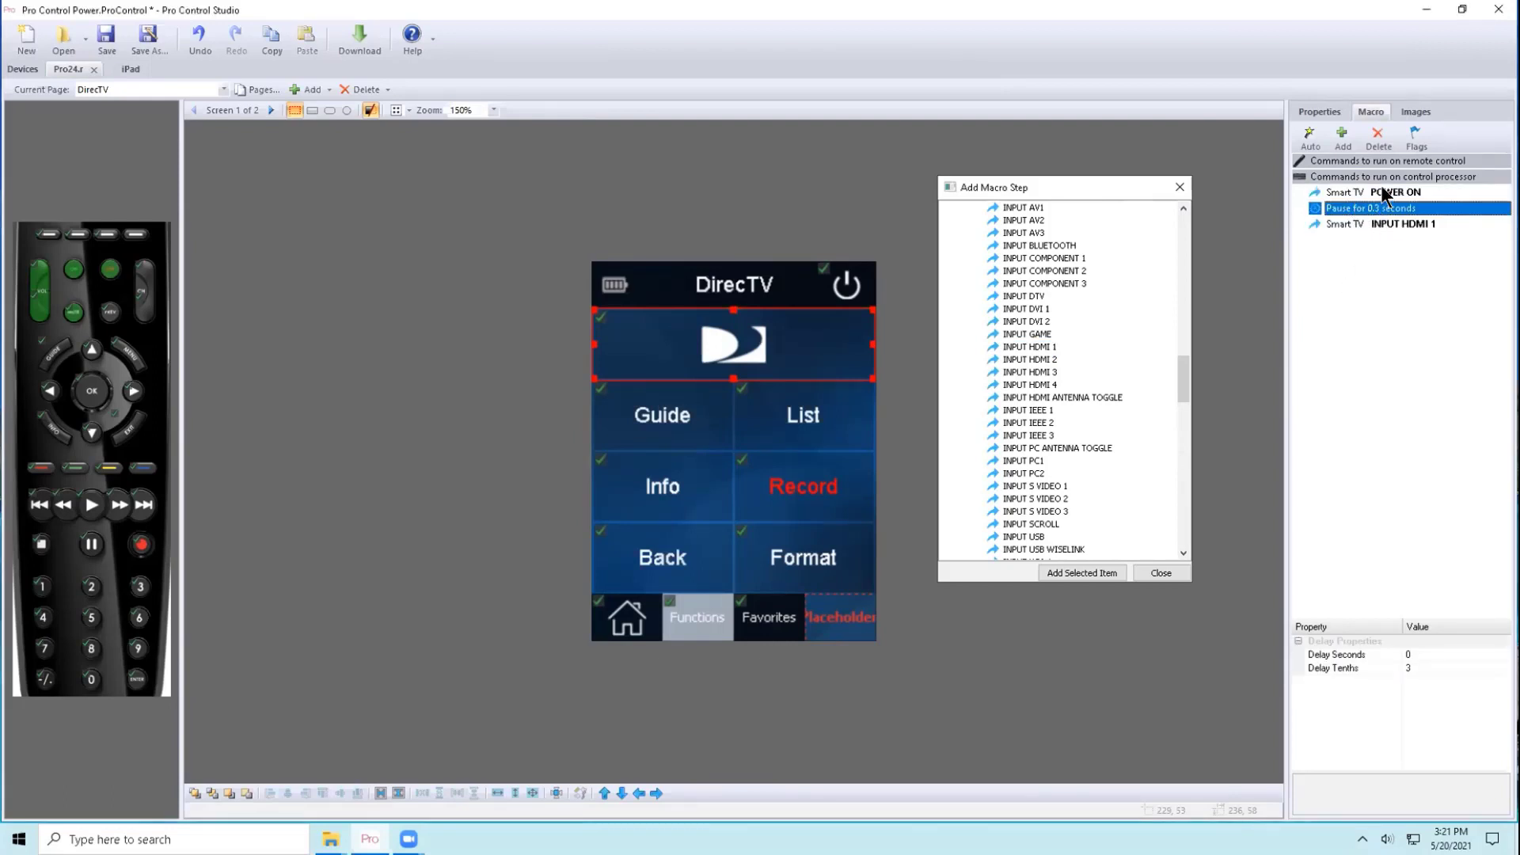
click(1386, 192)
click(1399, 223)
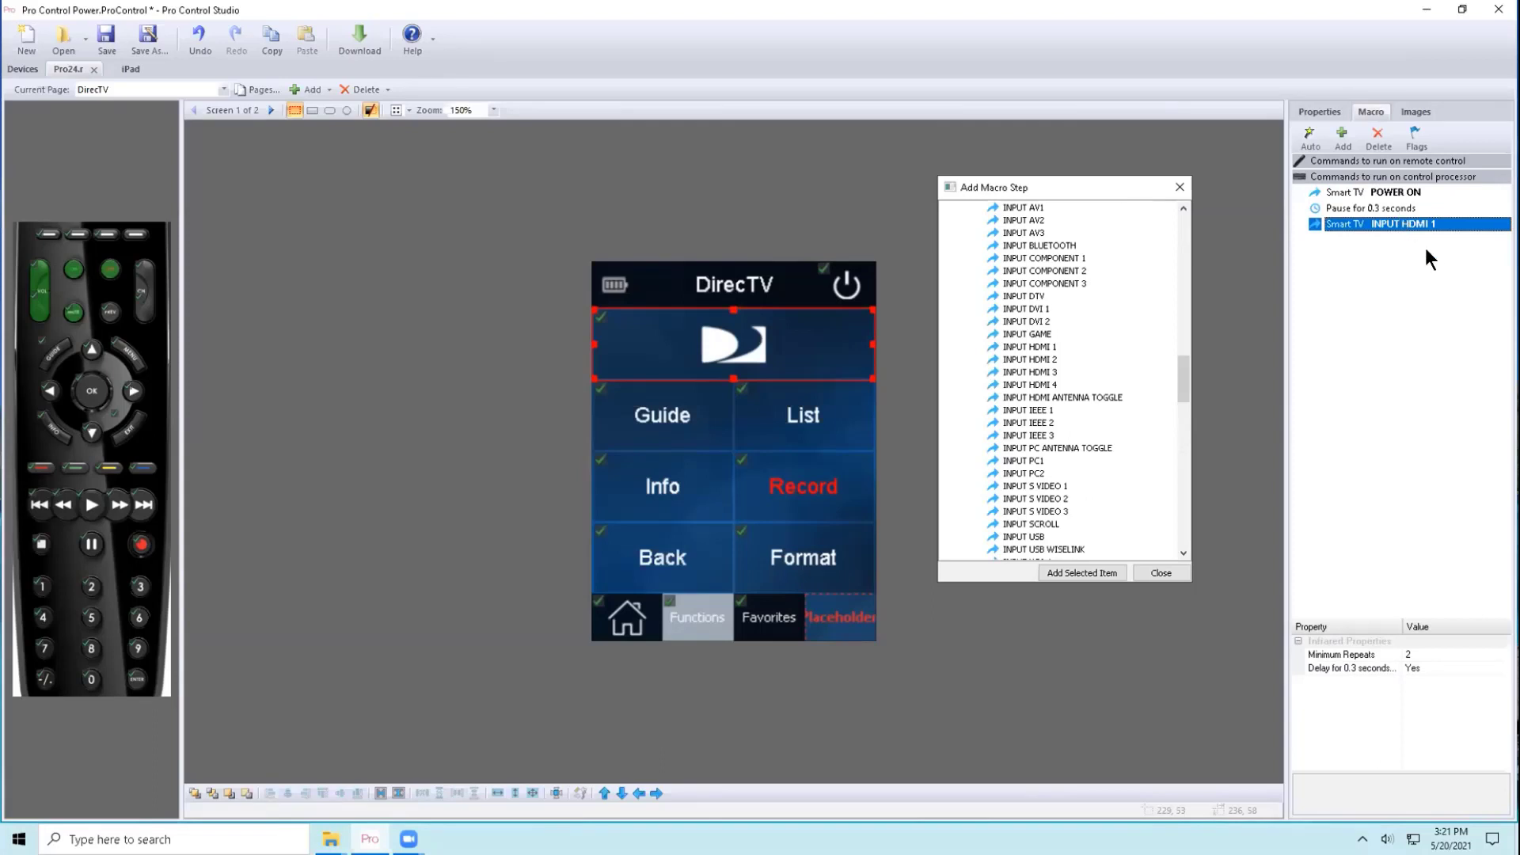
click(1378, 209)
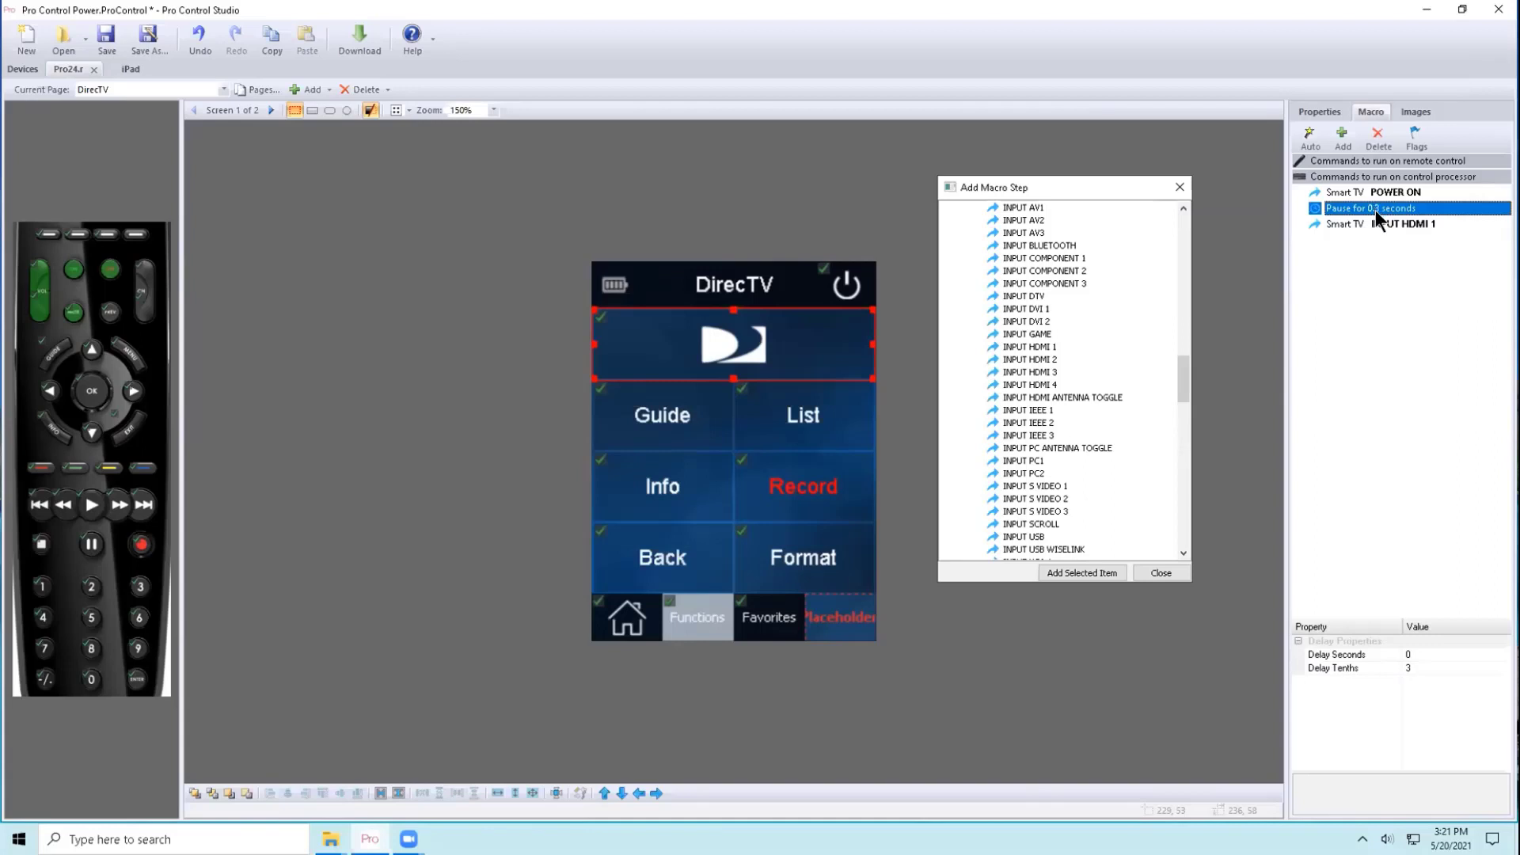
click(1428, 668)
click(1430, 654)
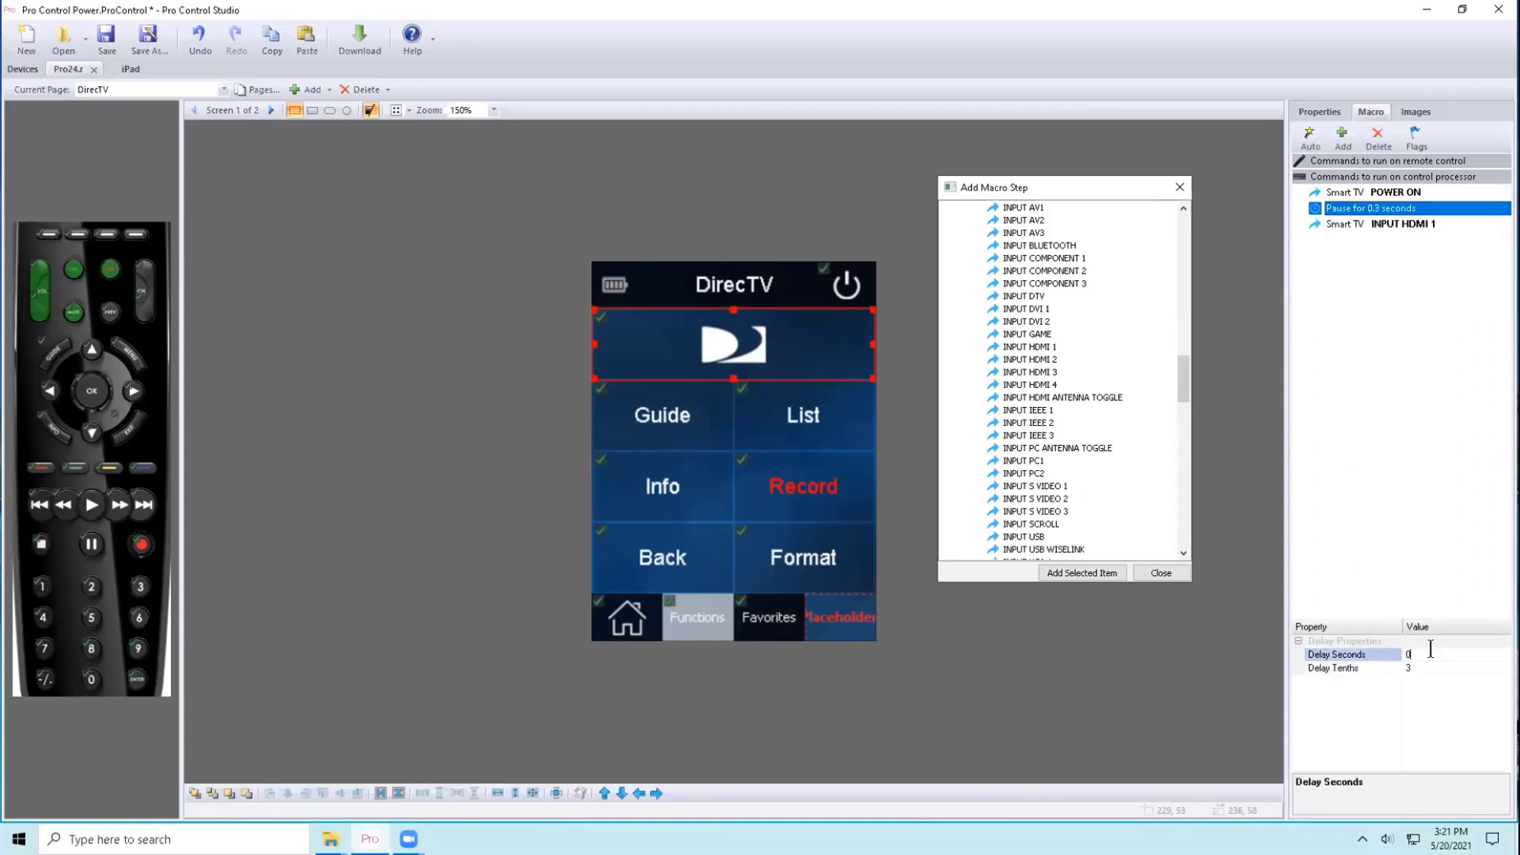
drag(1427, 651, 1283, 651)
text(3)
click(1376, 668)
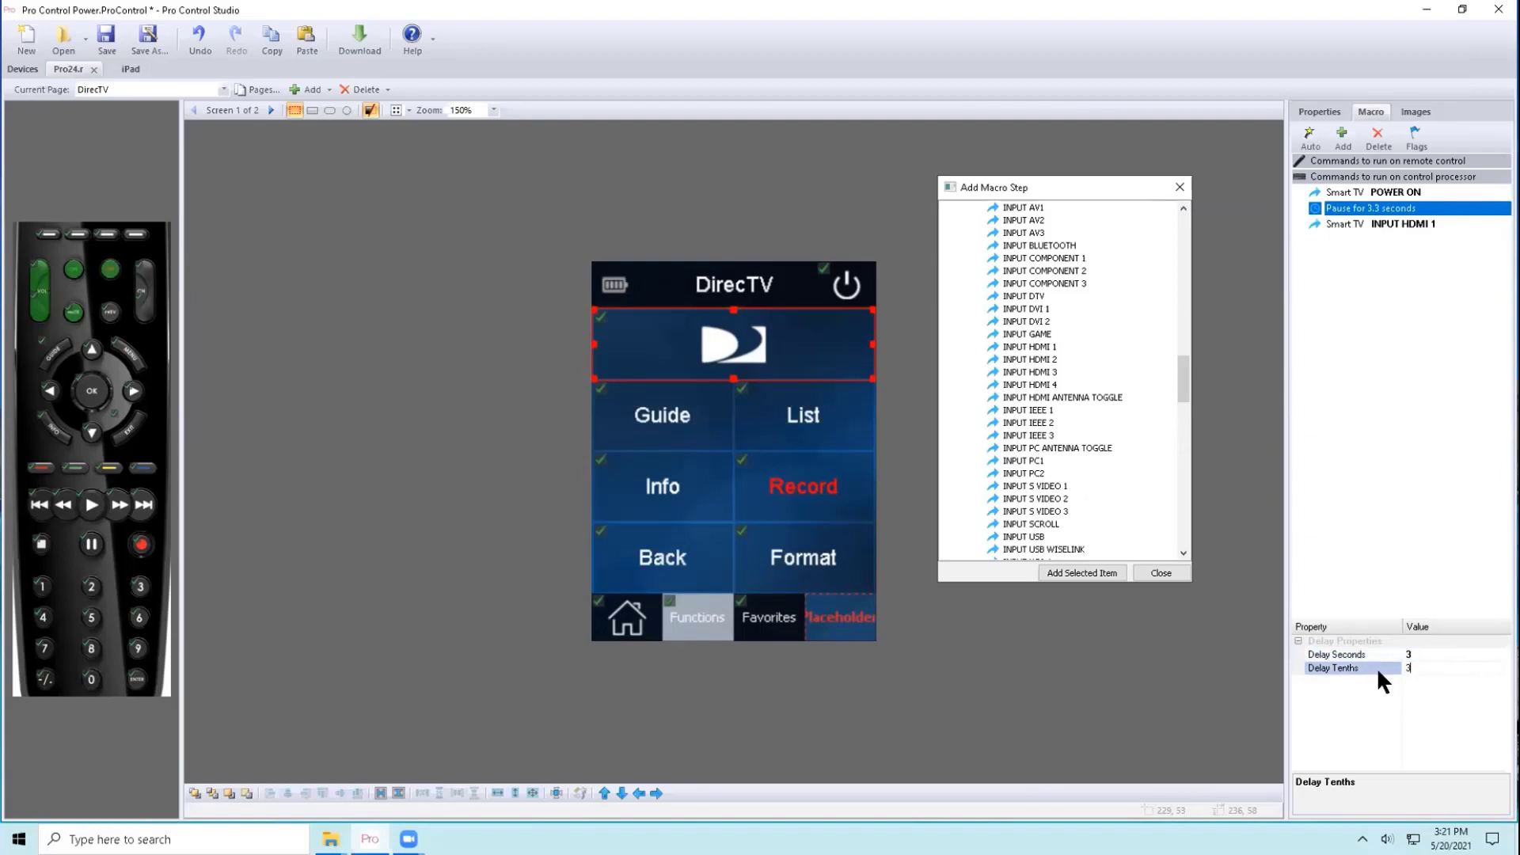
click(1491, 224)
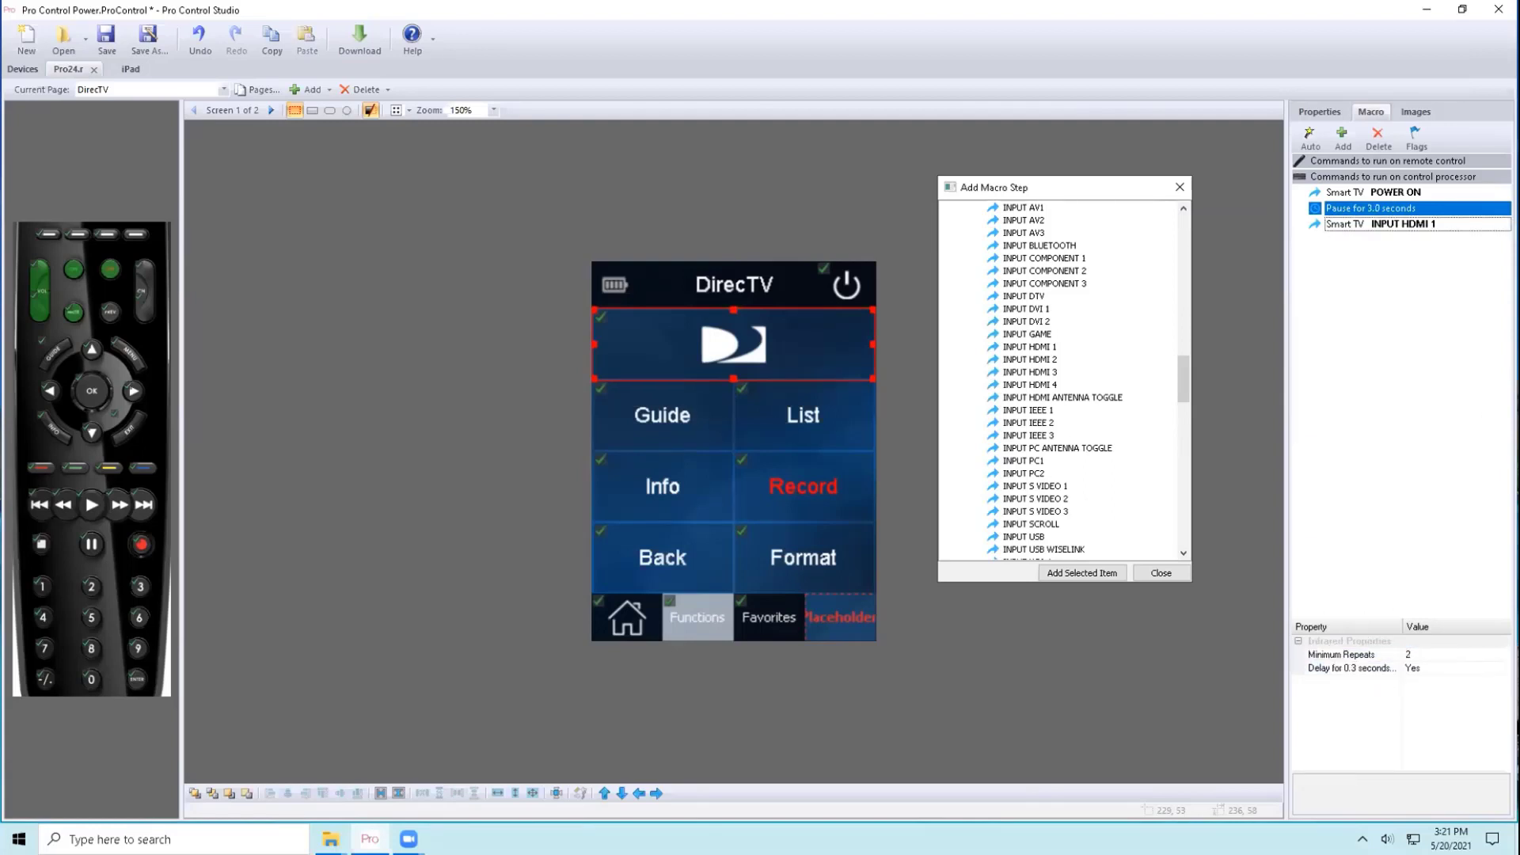
- Review the pause step and the POWER ON command's setting for a 0.3-second delay after the code
click(1400, 209)
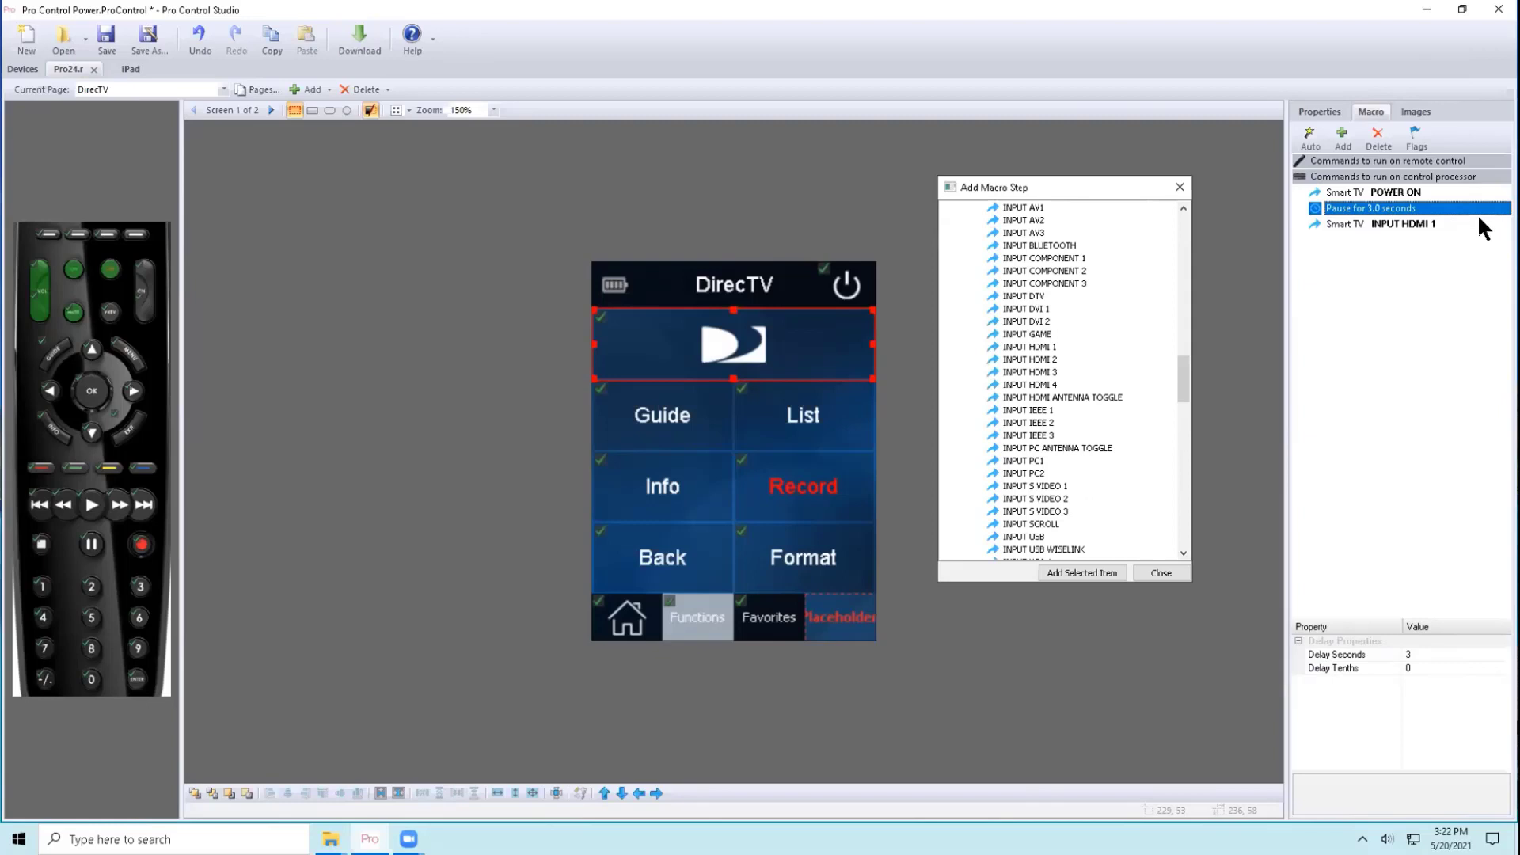
click(1398, 192)
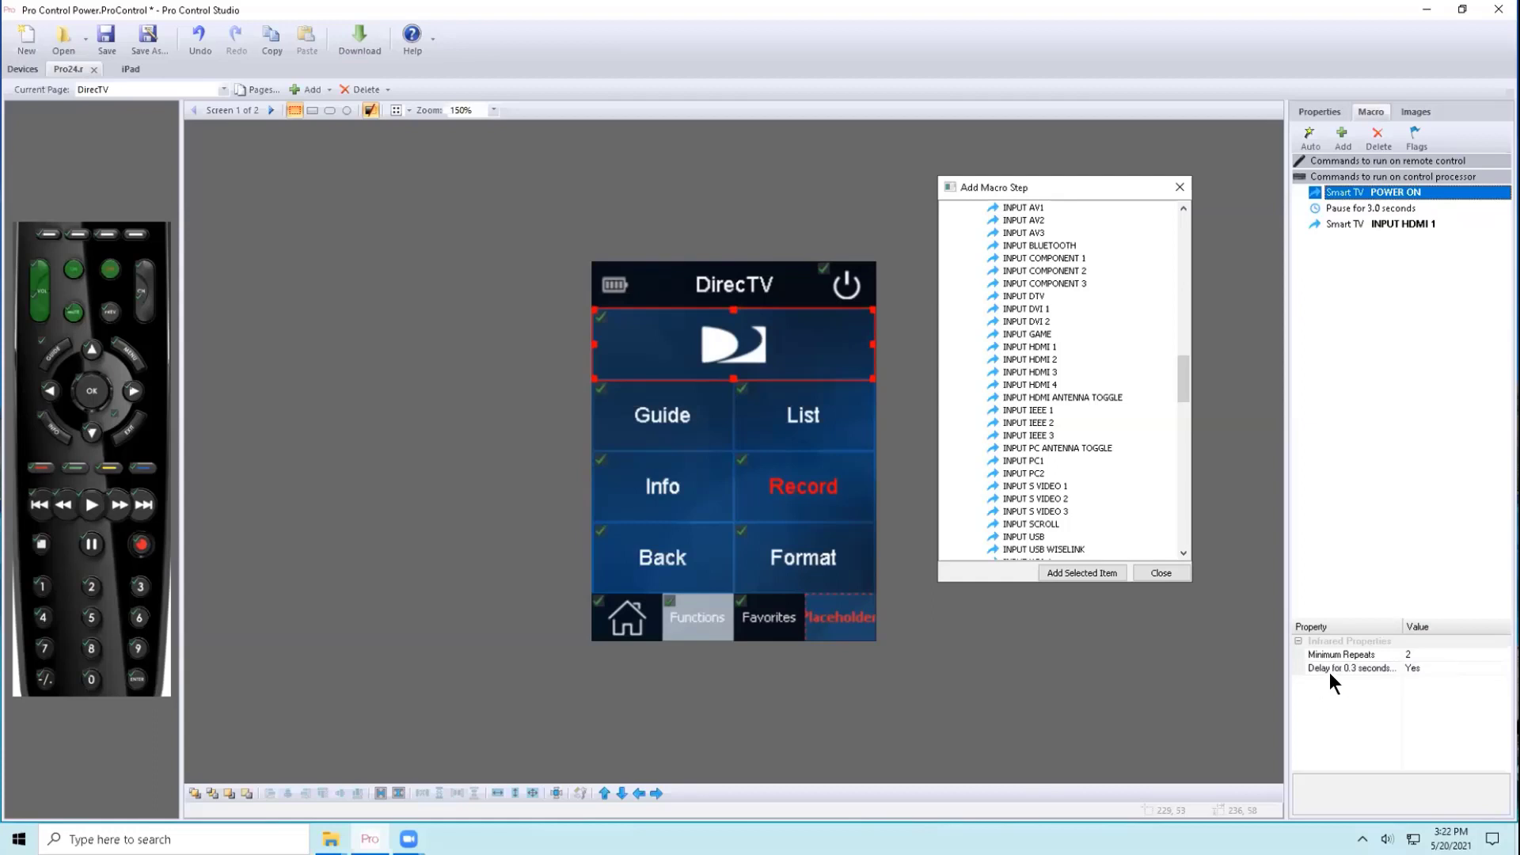
click(1451, 668)
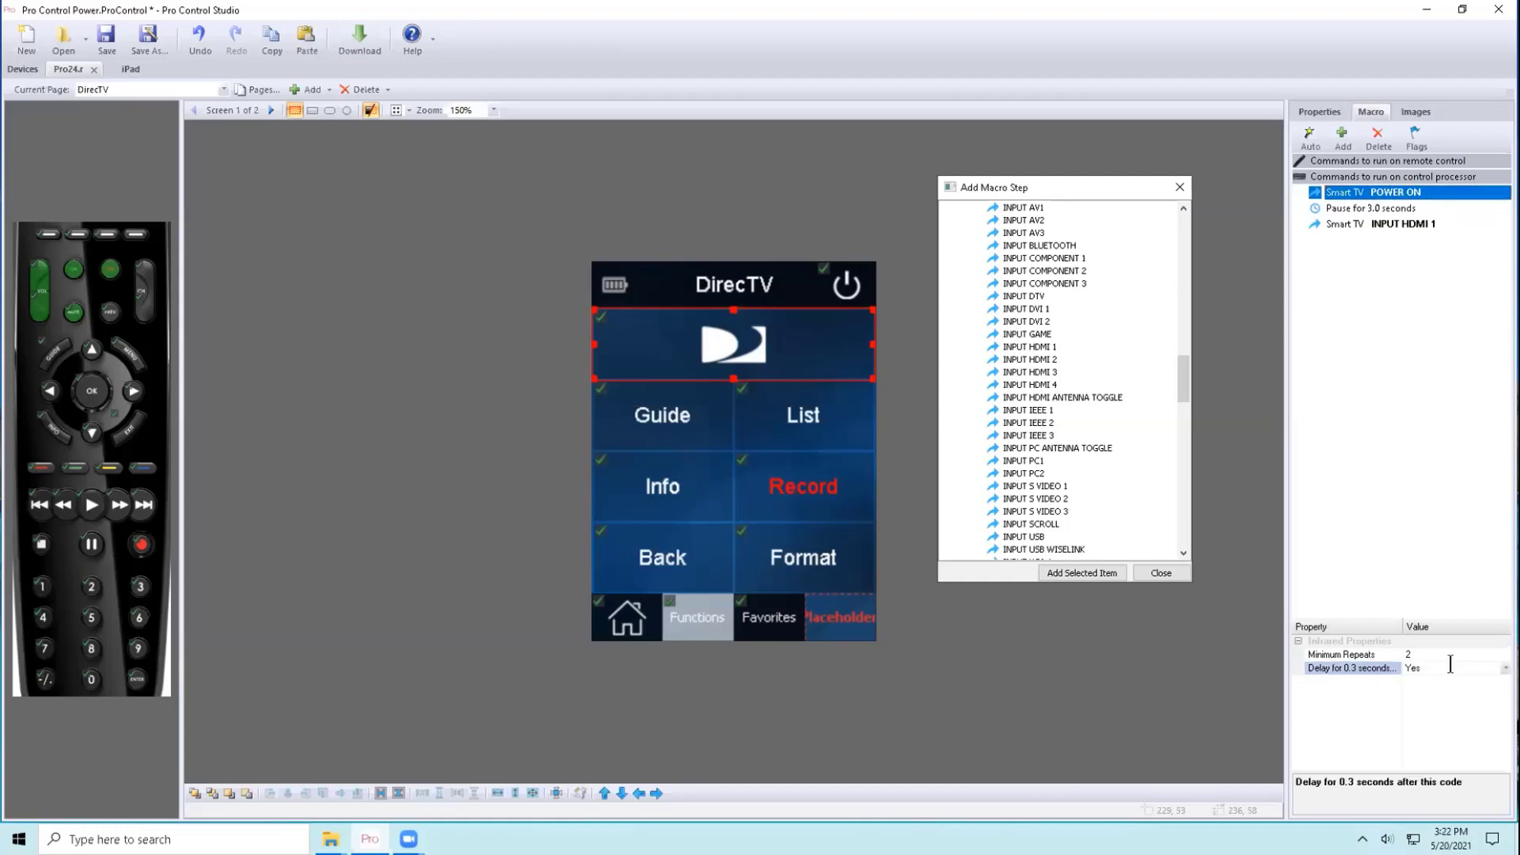
double_click(1450, 668)
double_click(1451, 667)
- Delete all steps from the DirecTV logo button's control processor macro
click(1368, 135)
click(1368, 135)
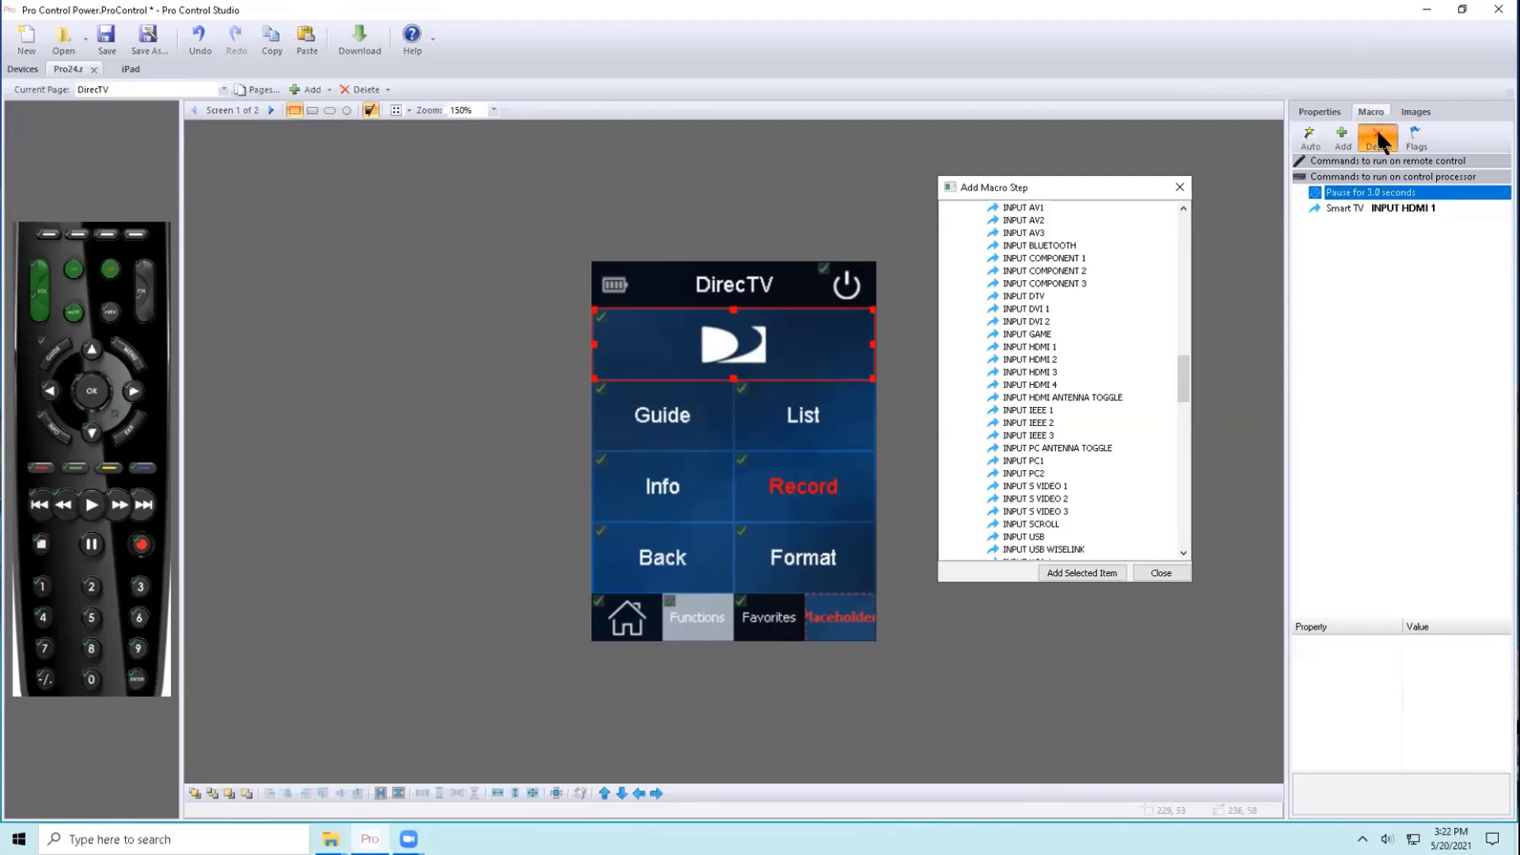
click(1369, 134)
- Add a Stop step to the DirecTV logo button's control processor commands
click(1180, 225)
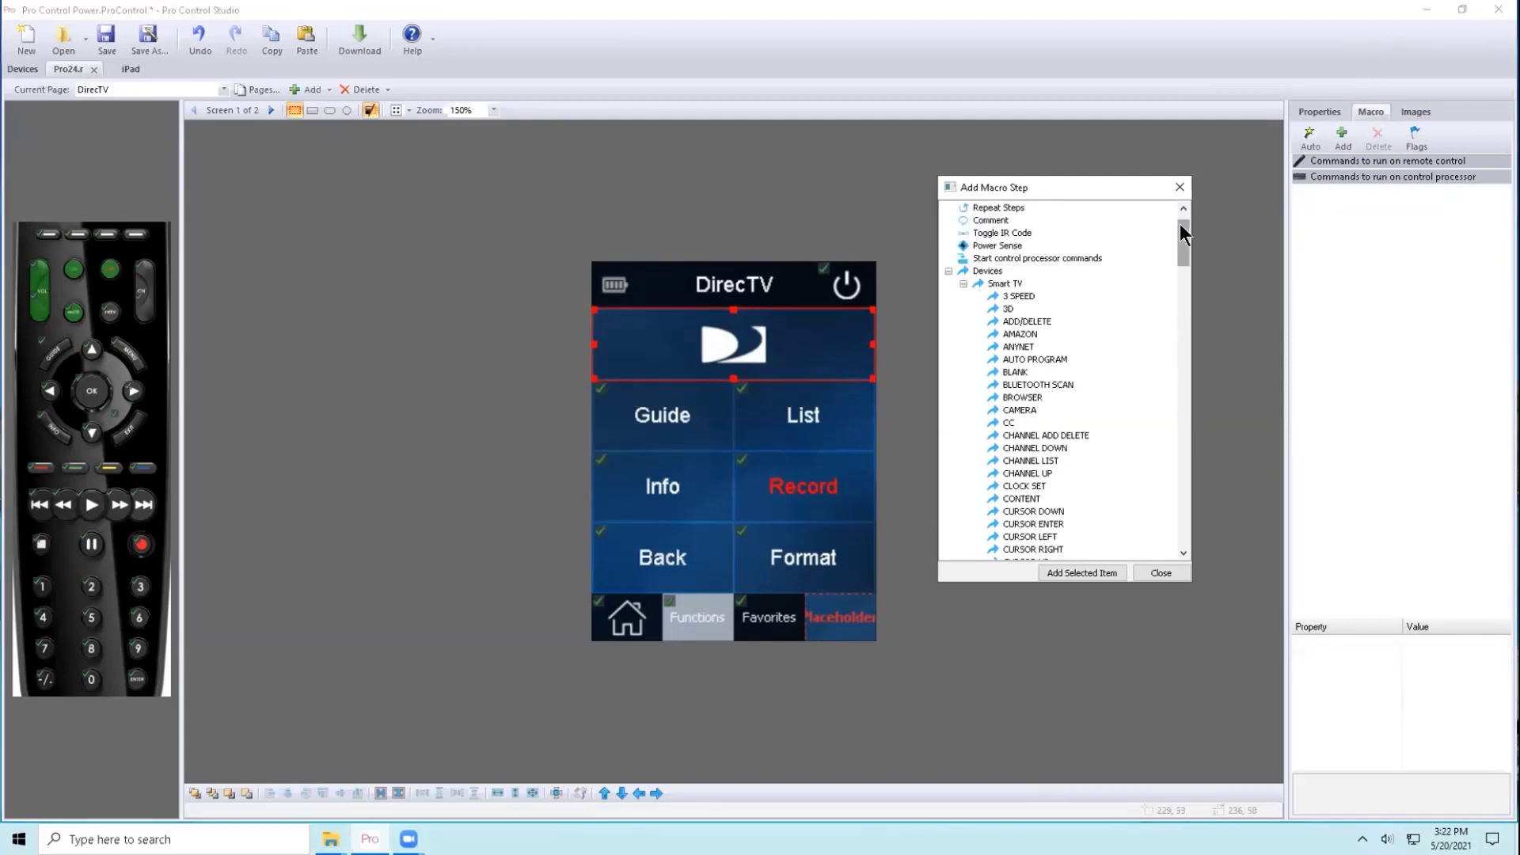
click(949, 271)
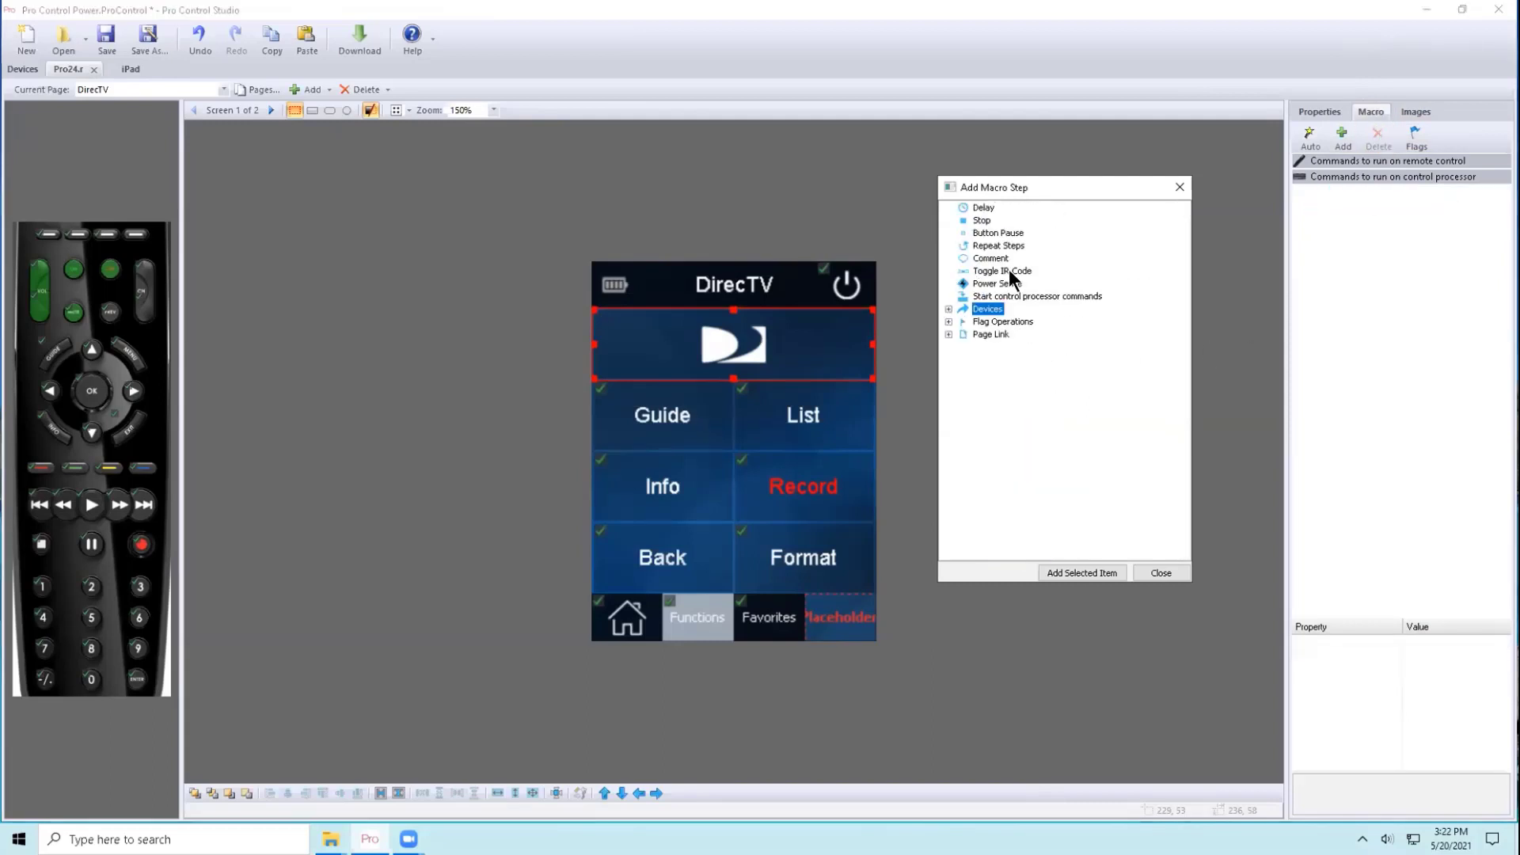
click(981, 221)
double_click(982, 225)
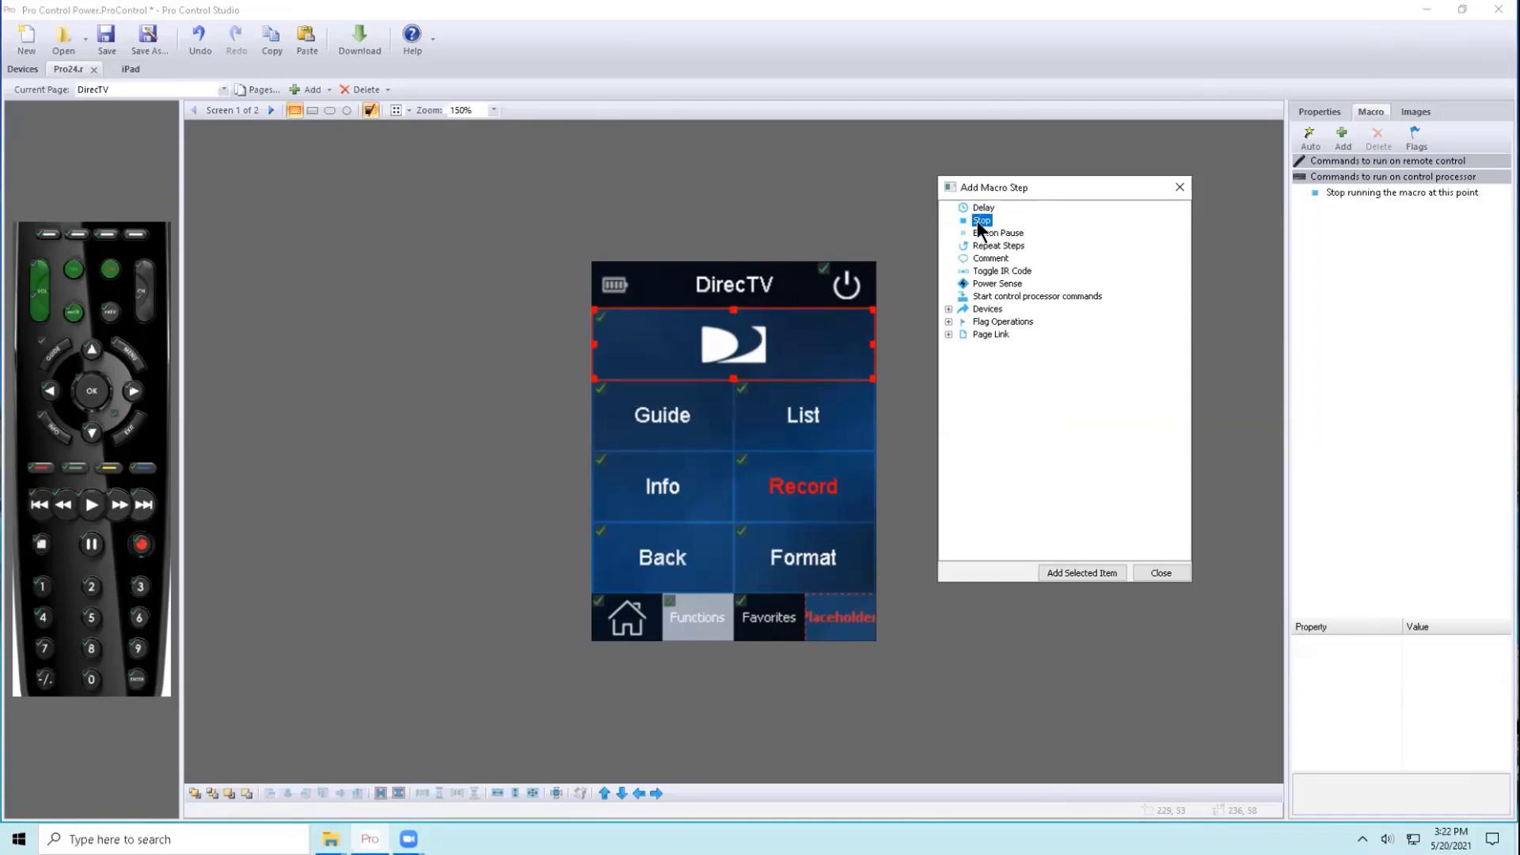
- Replace the Stop step in the DirecTV logo button's macro with a Button Pause step
click(1374, 192)
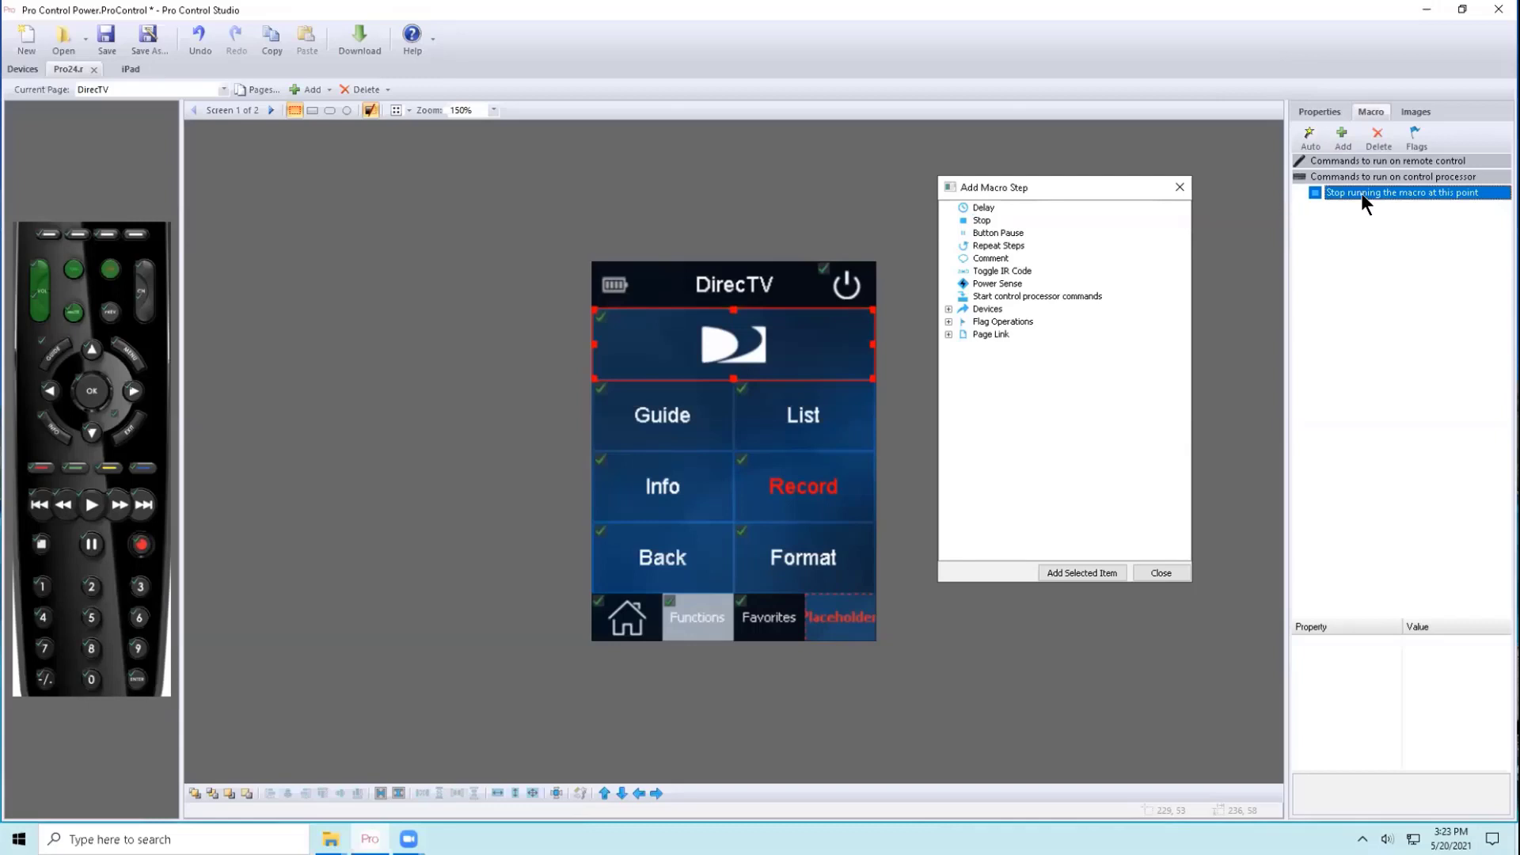
click(1373, 133)
double_click(996, 233)
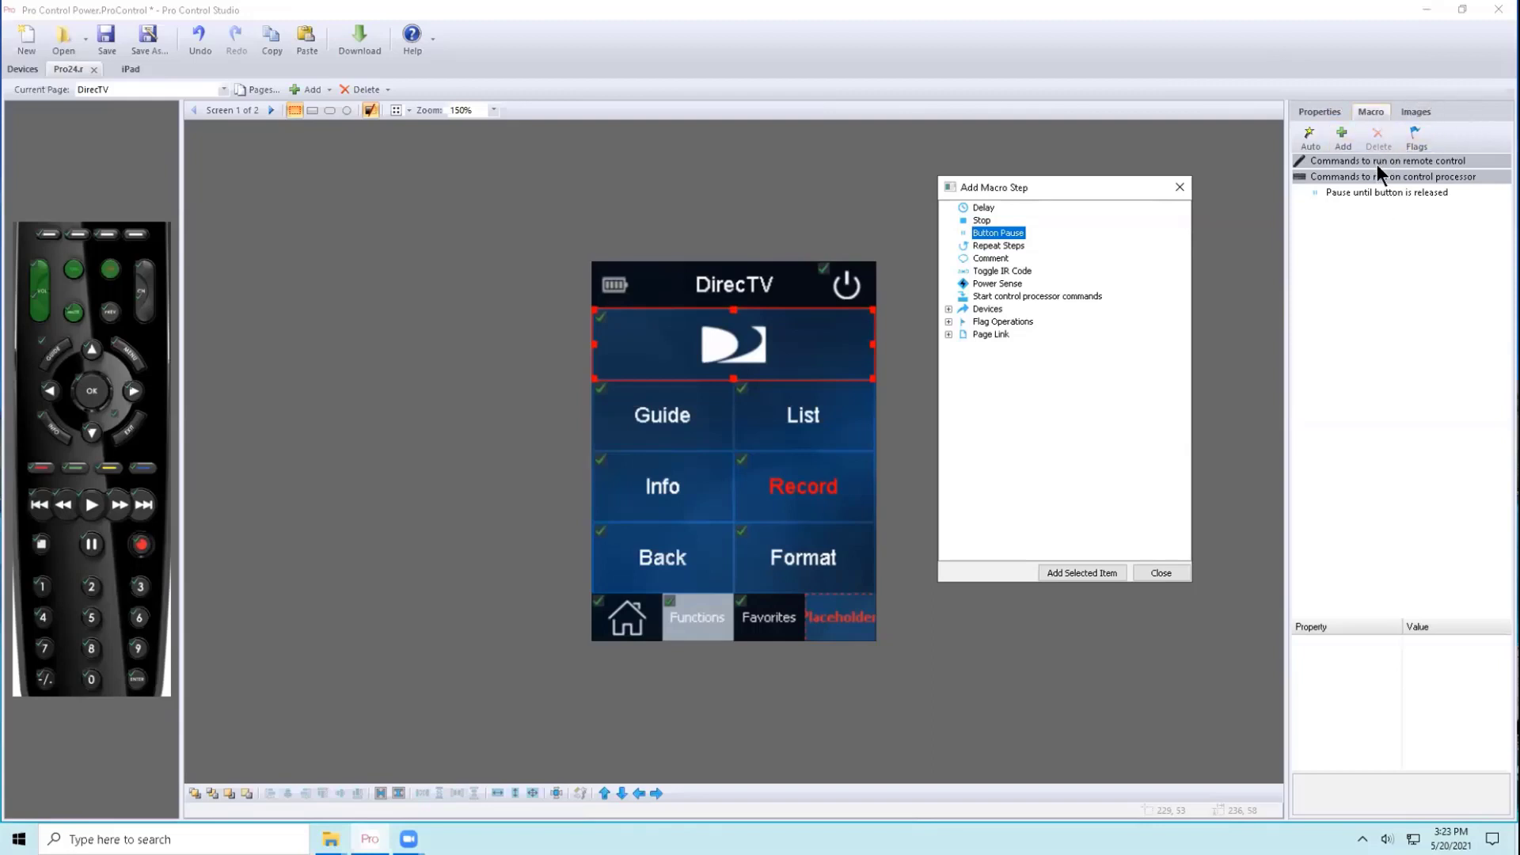
- Check the macros of the remote's skip-forward and fast-forward hard buttons
click(949, 309)
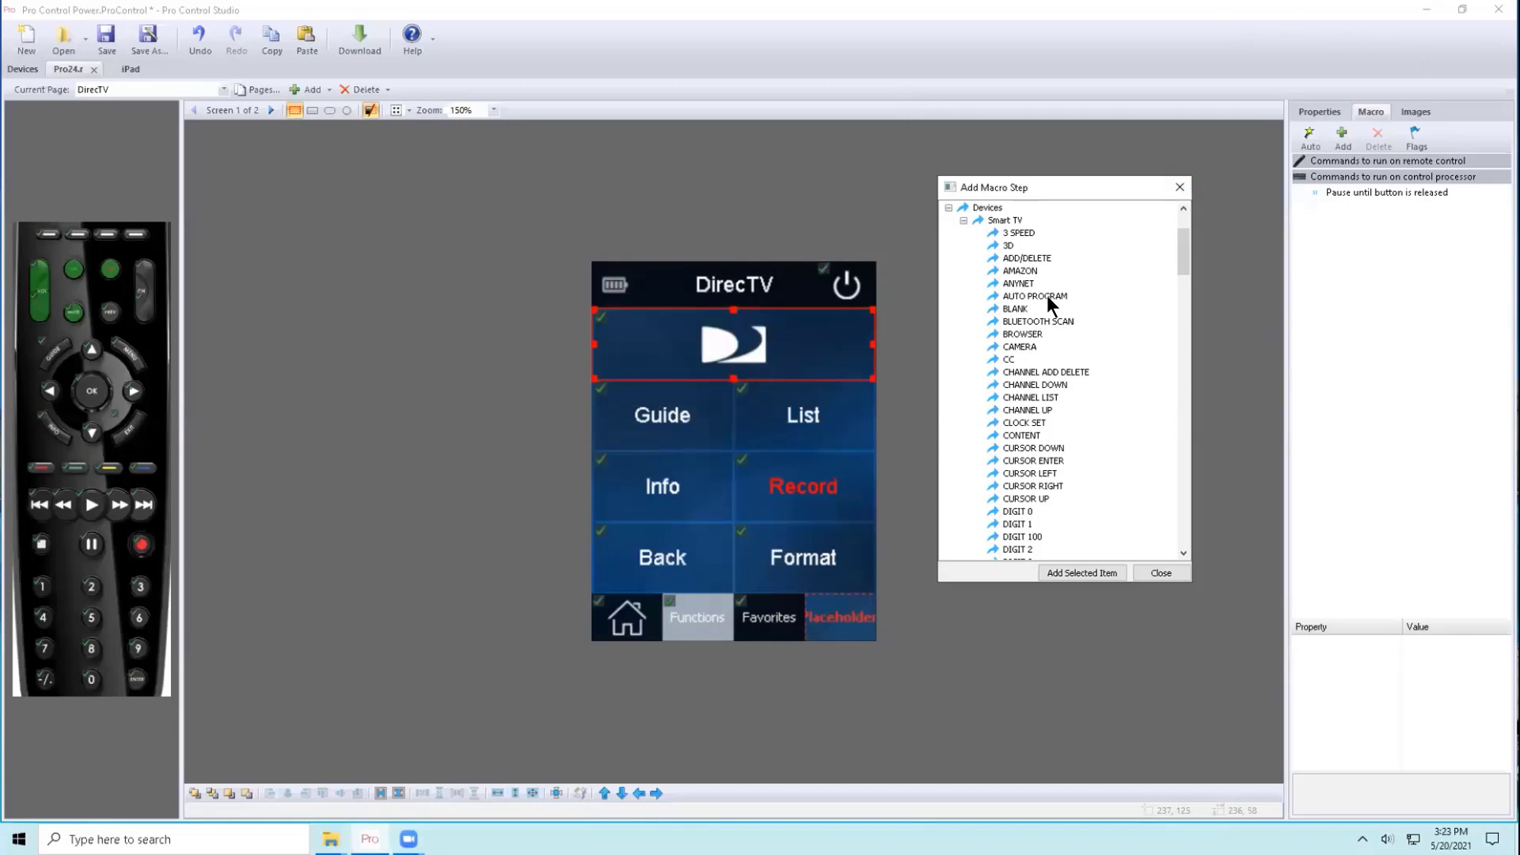
scroll(1047, 294, down, 8)
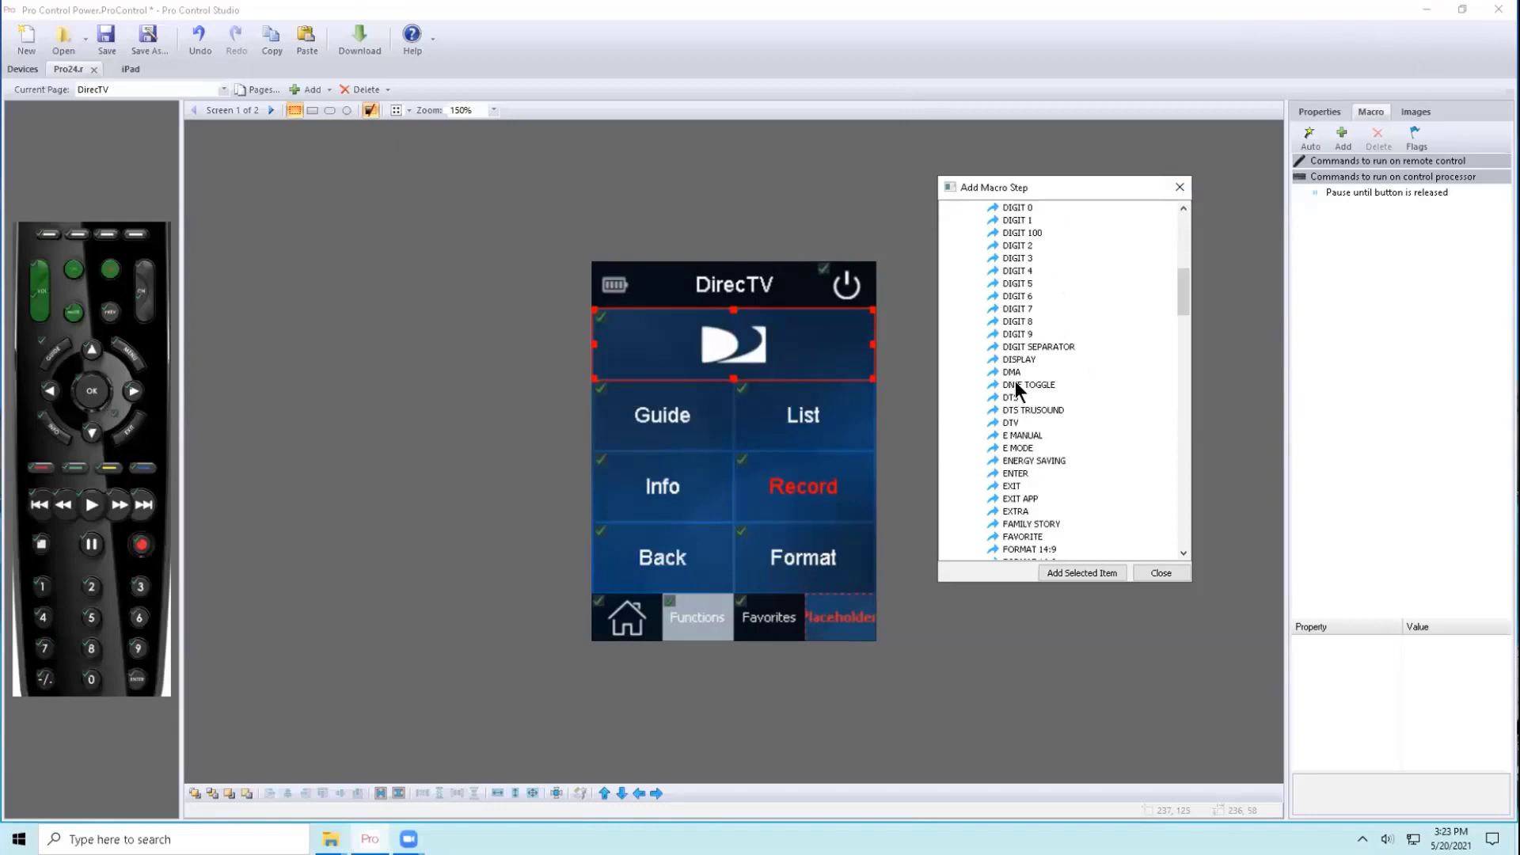
click(139, 507)
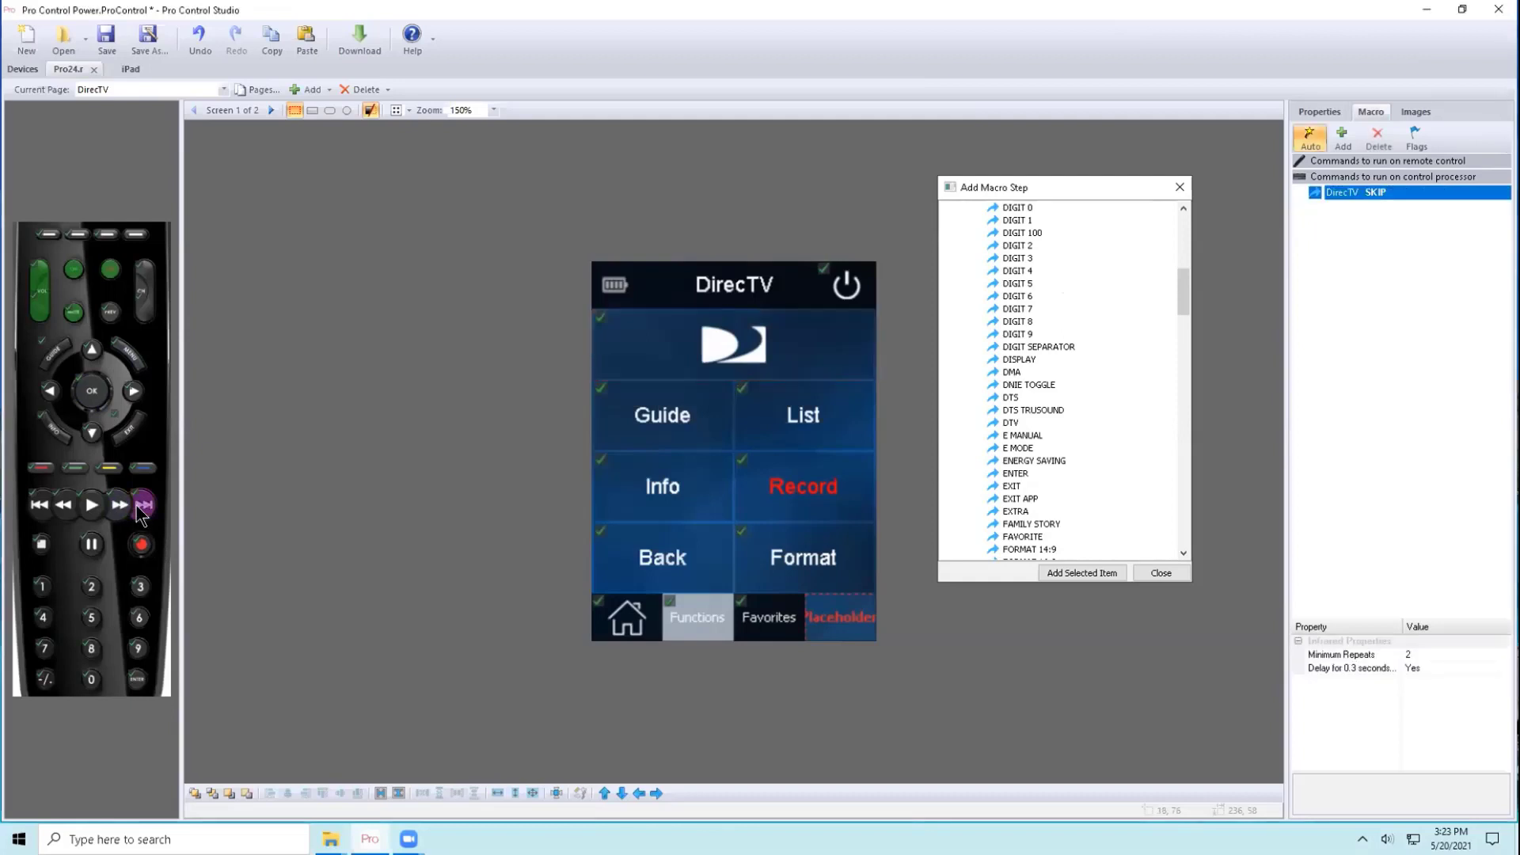
click(121, 503)
- Add a Button Pause step after the DirecTV FORWARD command in the fast-forward button's macro
drag(1180, 291, 1194, 218)
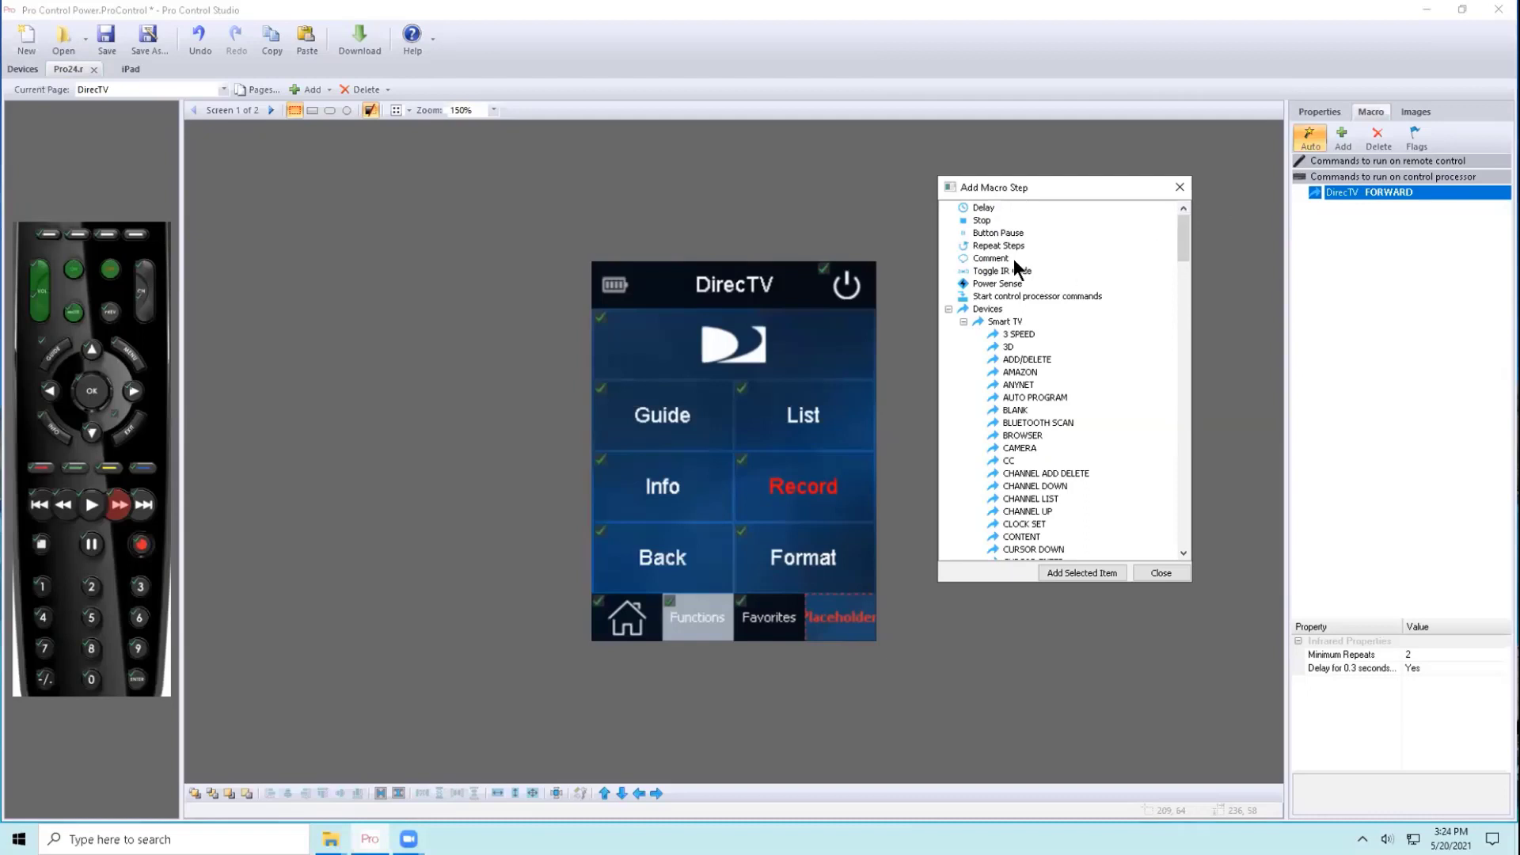
double_click(997, 233)
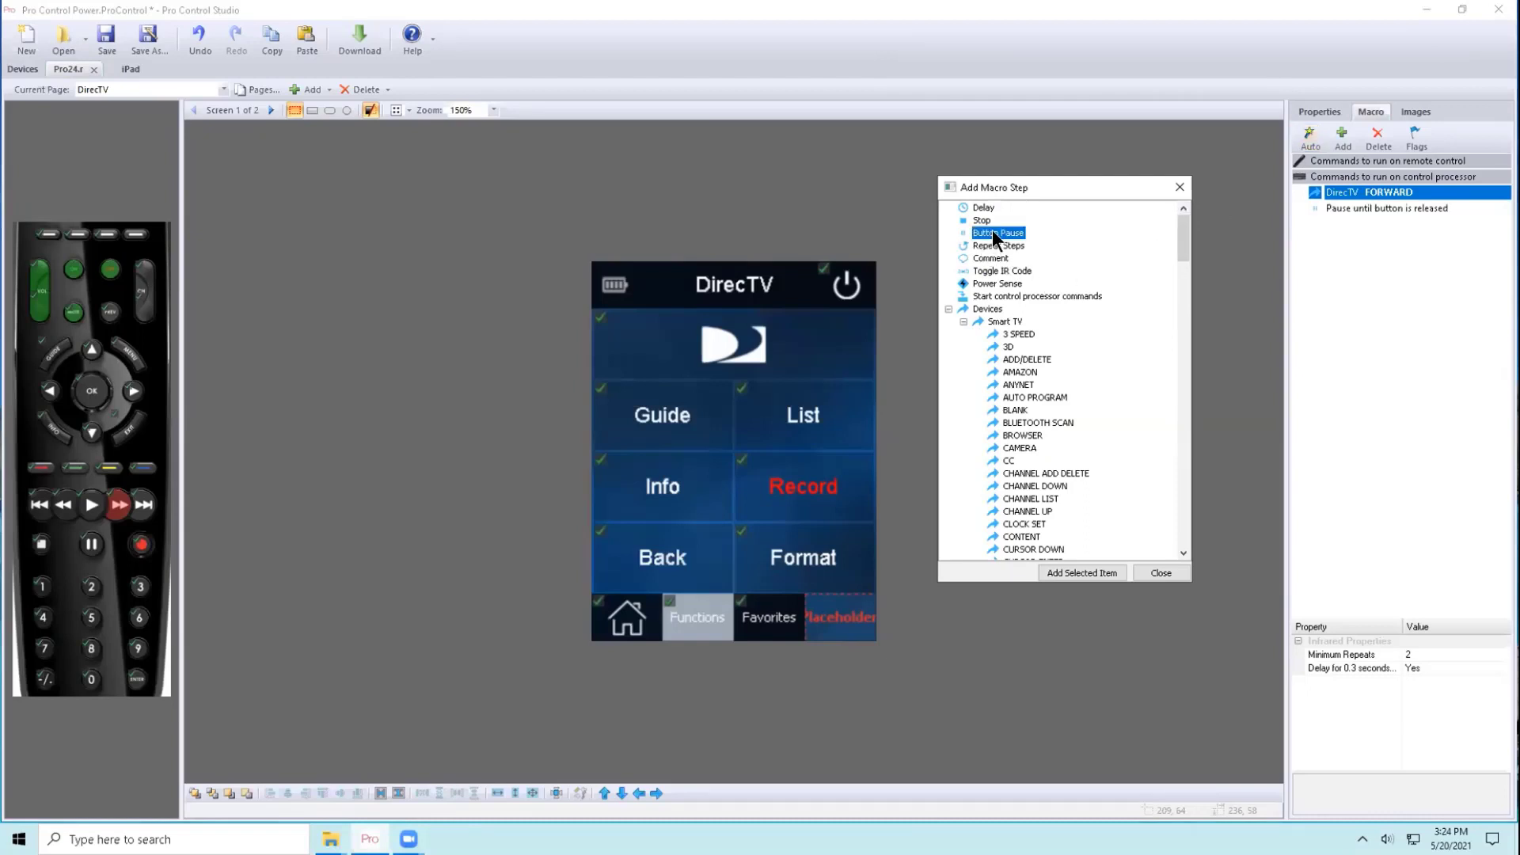
click(1338, 207)
click(1354, 190)
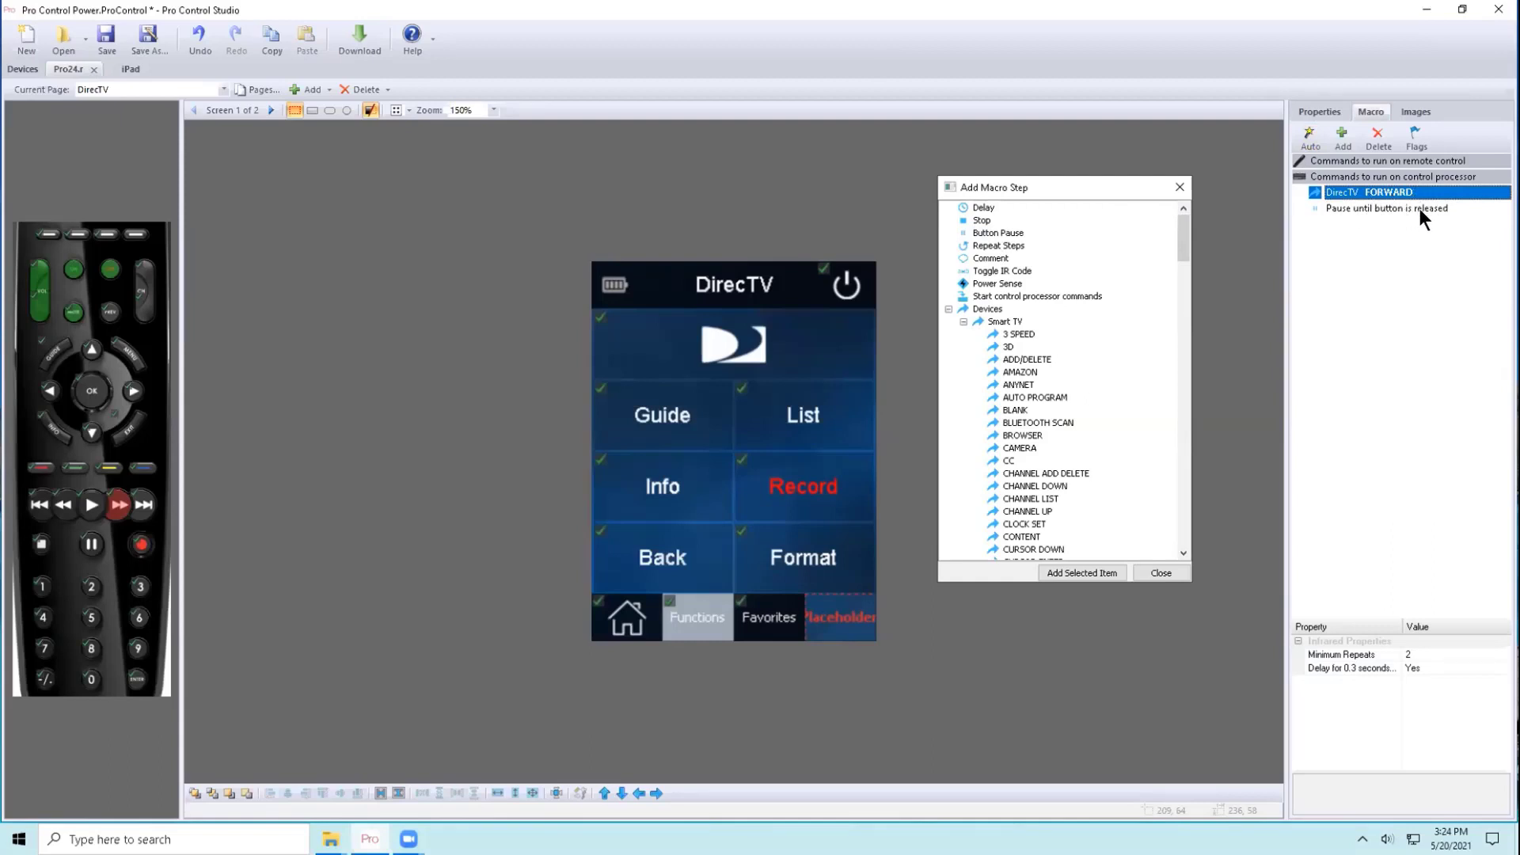
- Add the DirecTV PLAY command after the button pause in the fast-forward button's macro and review the sequence
scroll(1110, 348, down, 6)
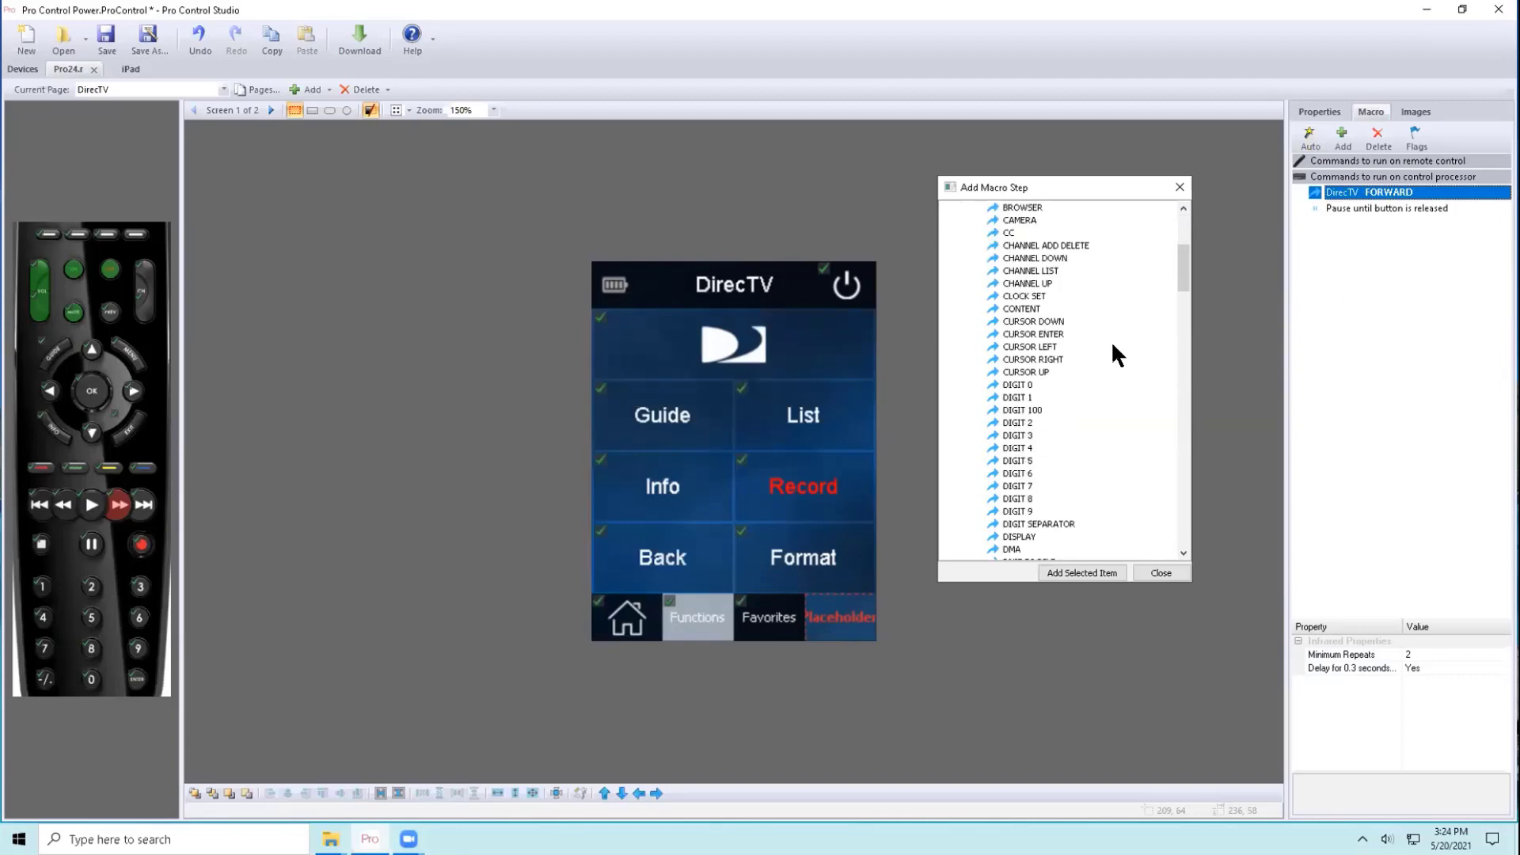
scroll(1112, 347, down, 20)
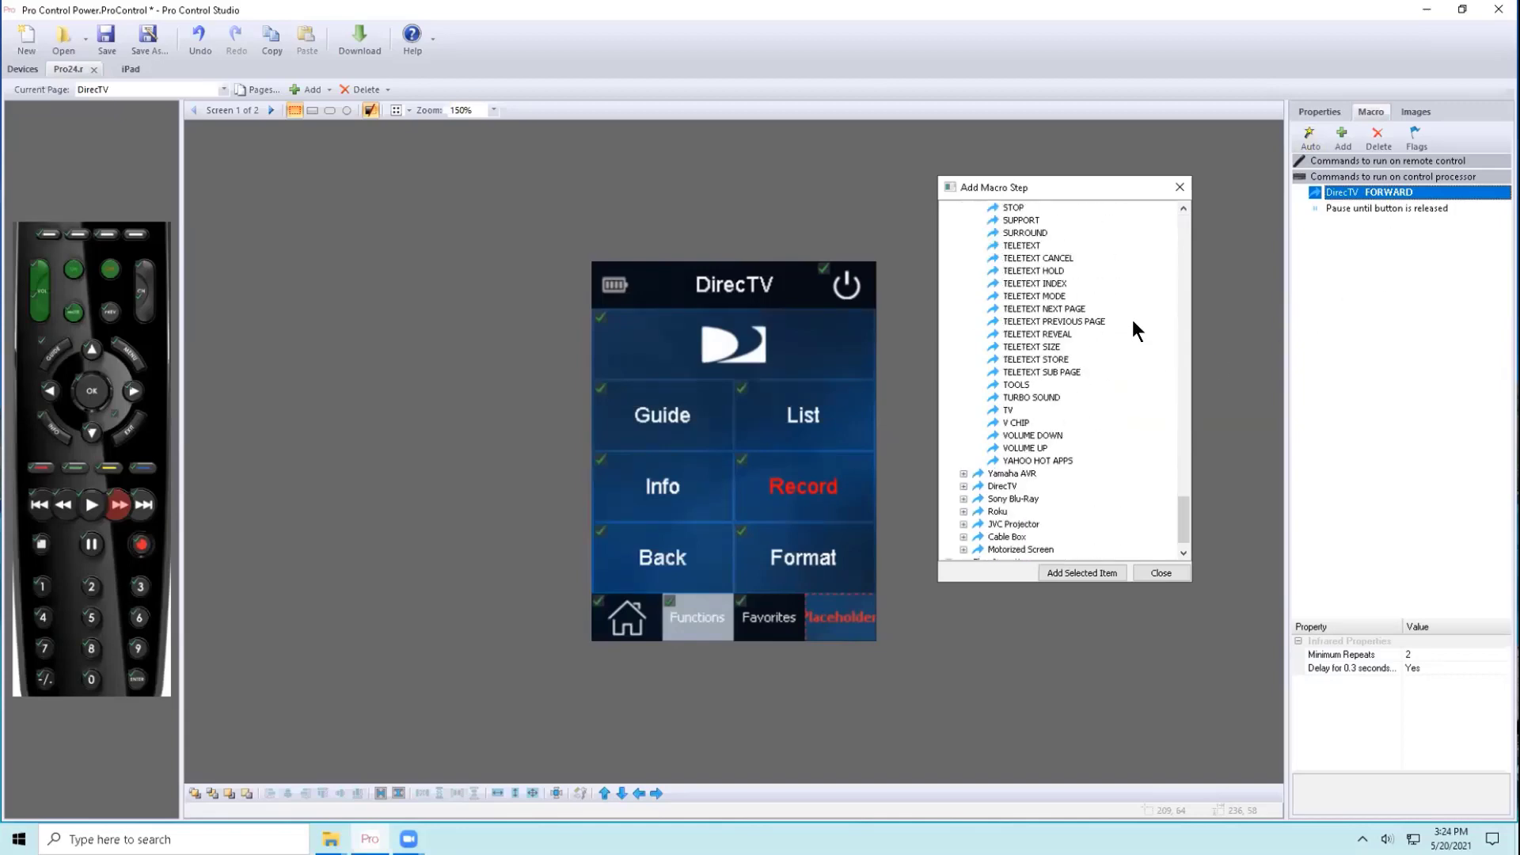
scroll(1132, 329, down, 1)
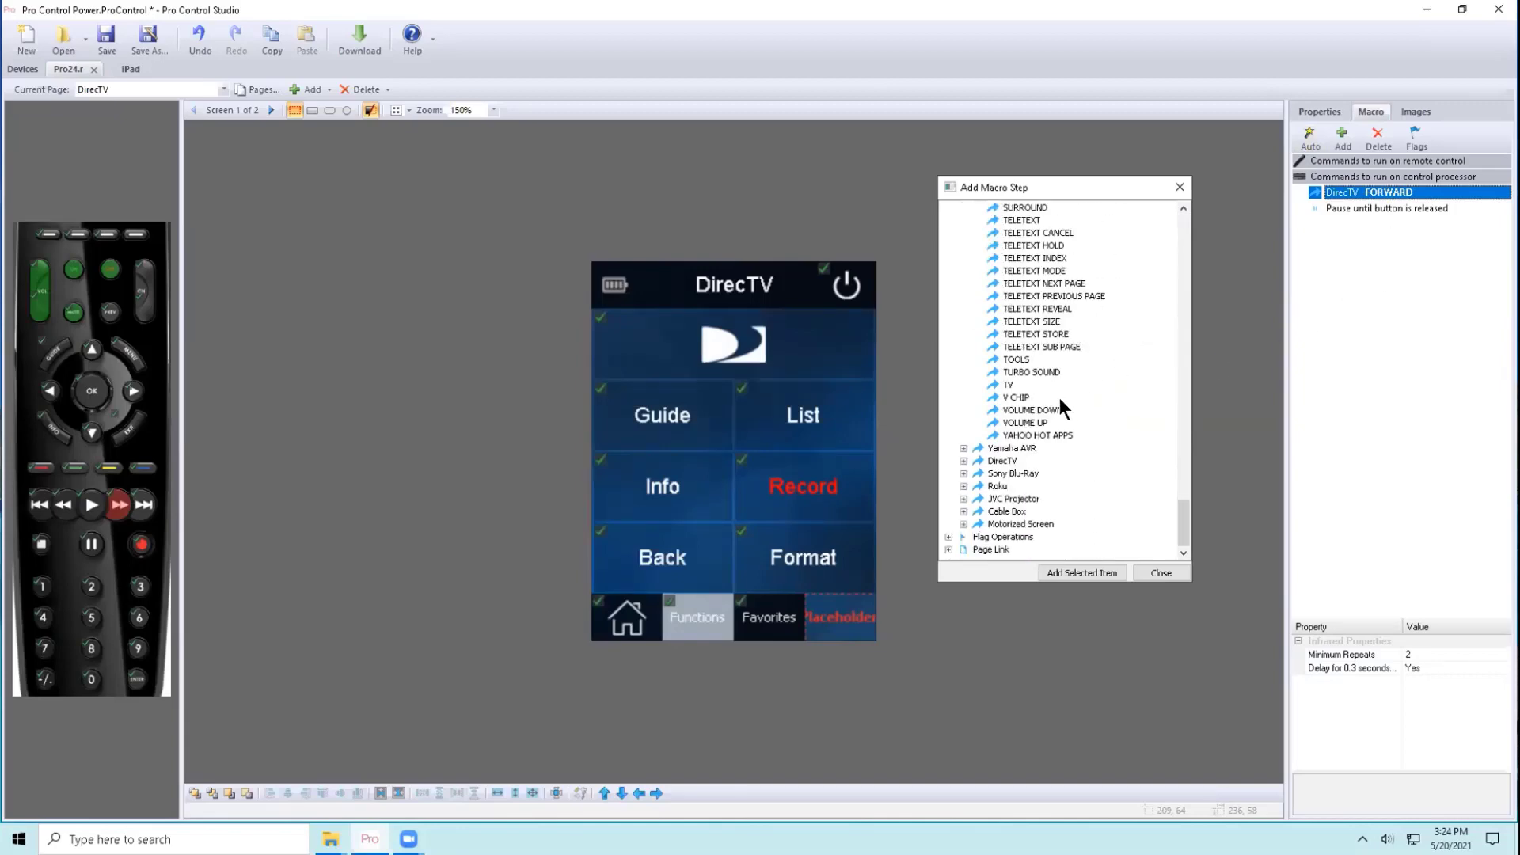
double_click(1002, 461)
scroll(1029, 455, down, 5)
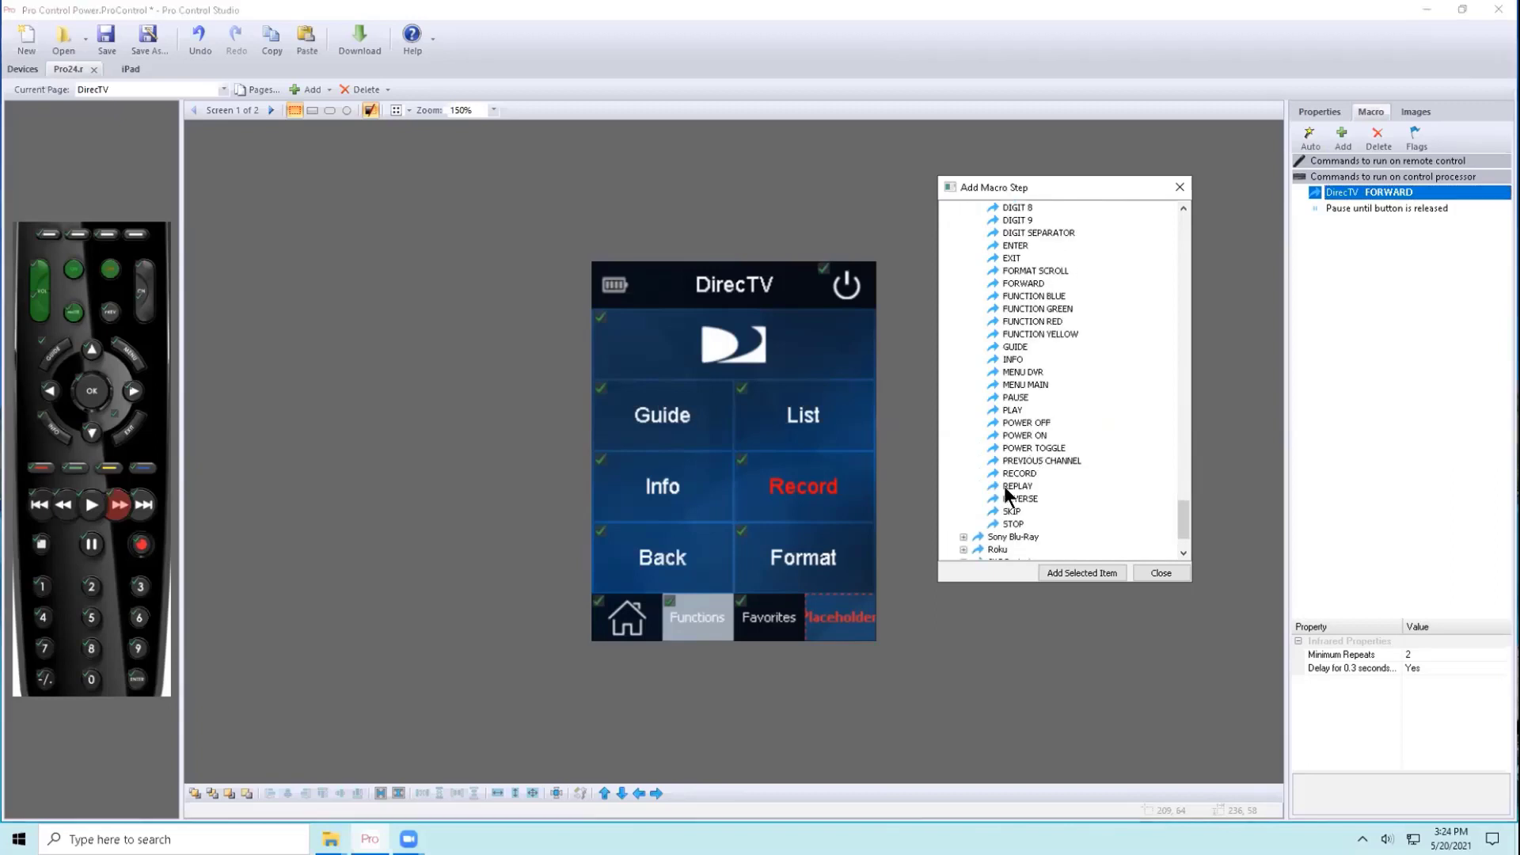
double_click(1017, 409)
click(1378, 223)
click(1380, 192)
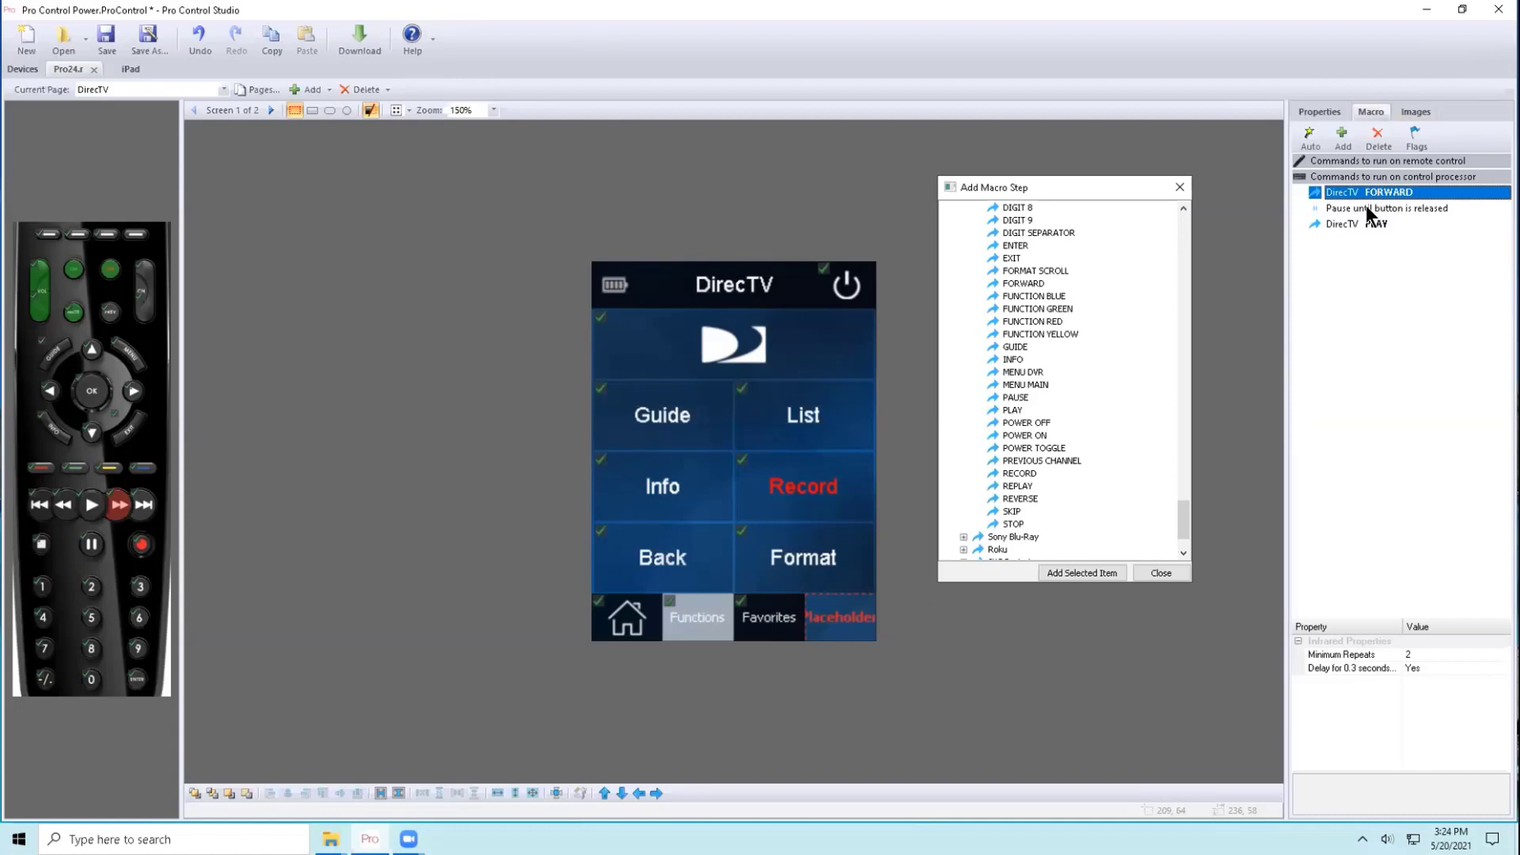
- Clear the fast-forward button's macro and add a Repeat Steps step to its control processor commands
click(1380, 139)
click(1379, 139)
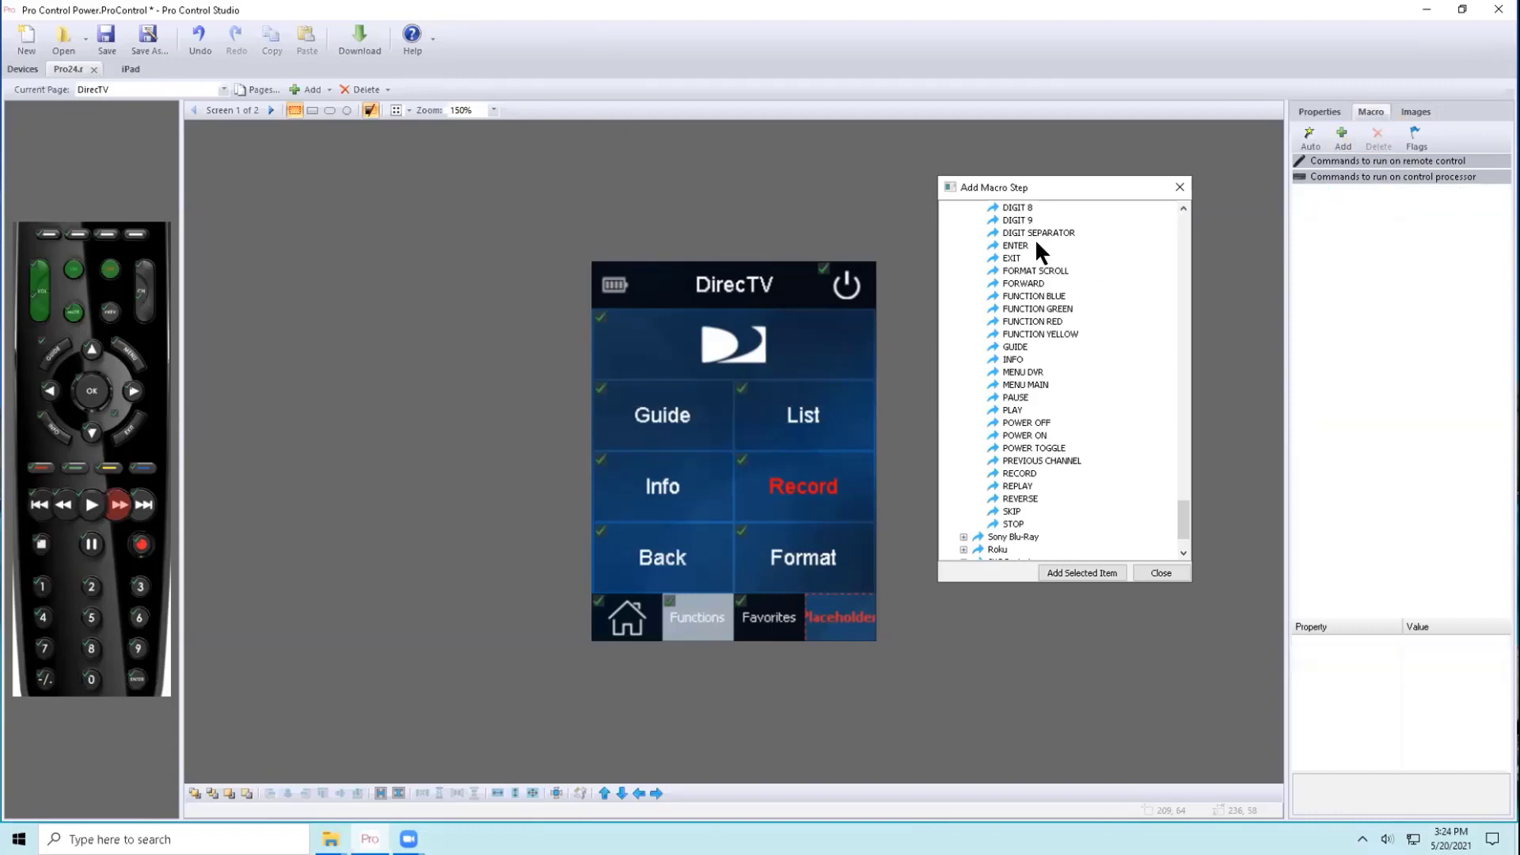
scroll(1071, 425, up, 15)
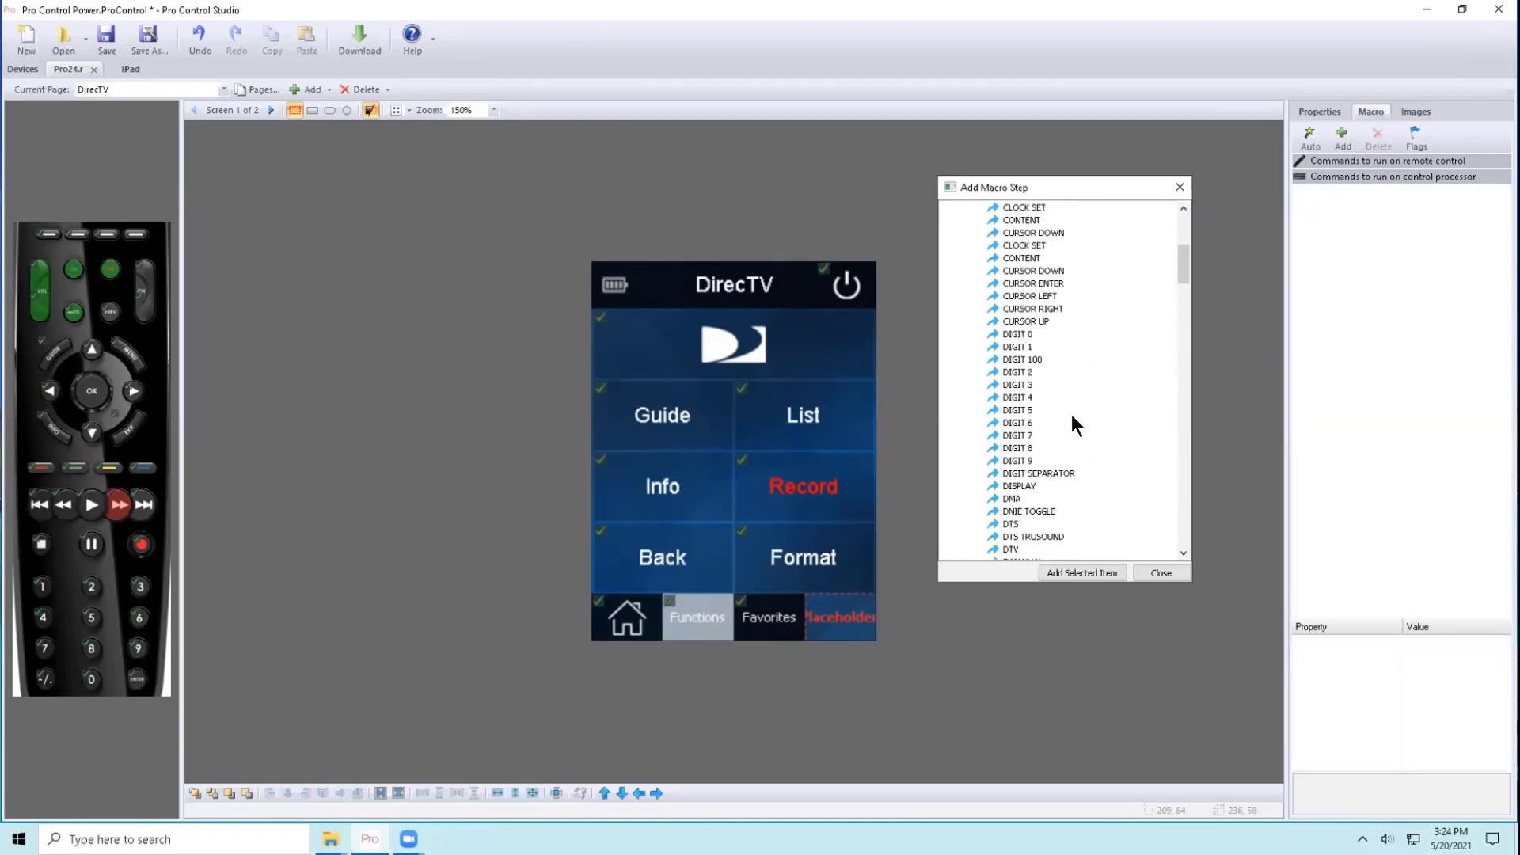
scroll(1071, 414, up, 8)
double_click(998, 246)
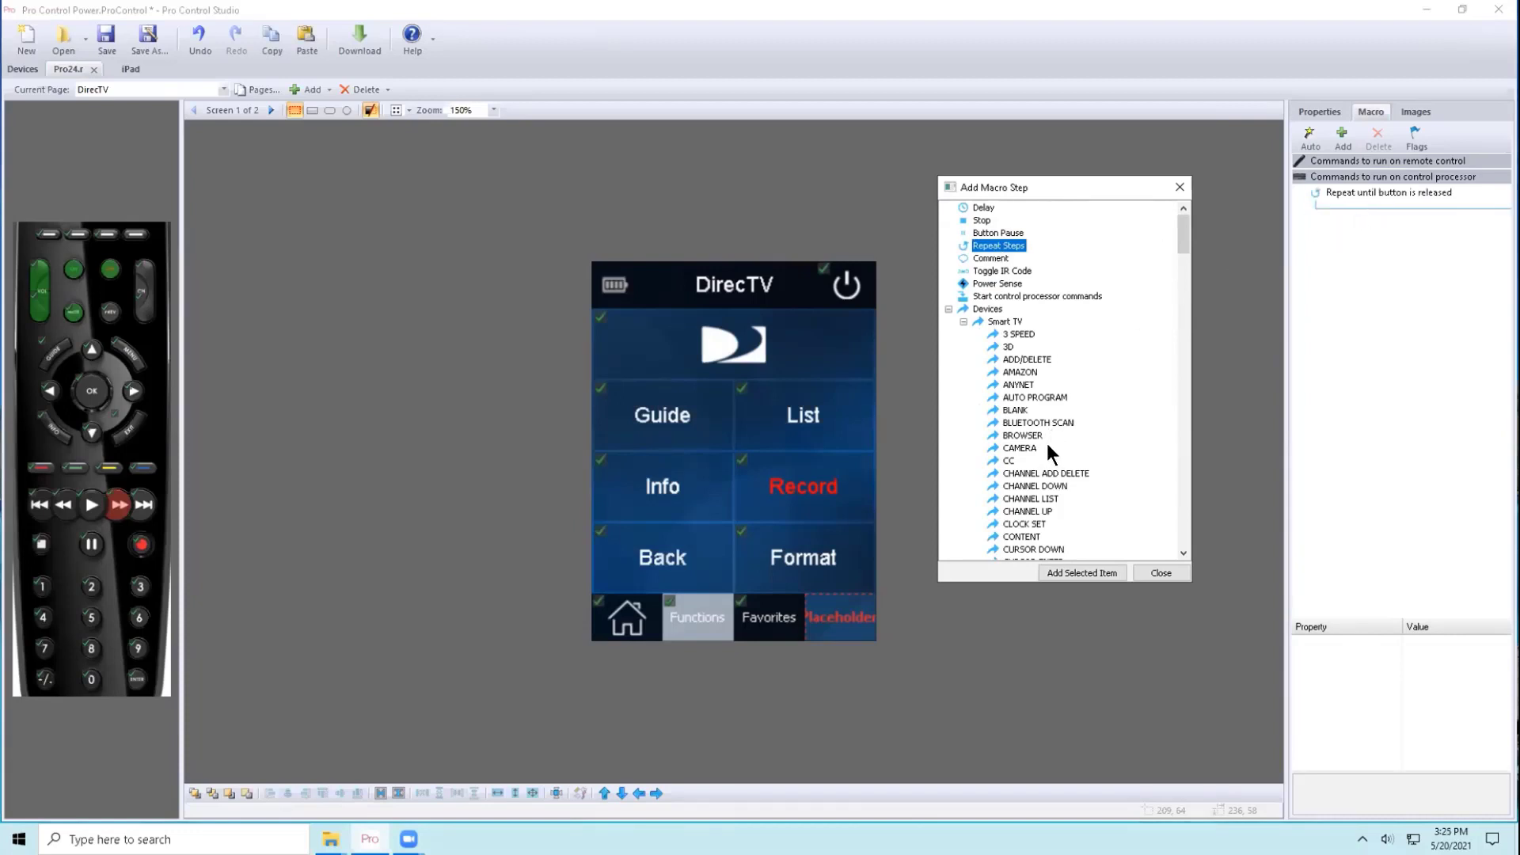
- Add the Smart TV CURSOR UP command inside the fast-forward button's repeat step and inspect the repeat options
scroll(1047, 443, down, 7)
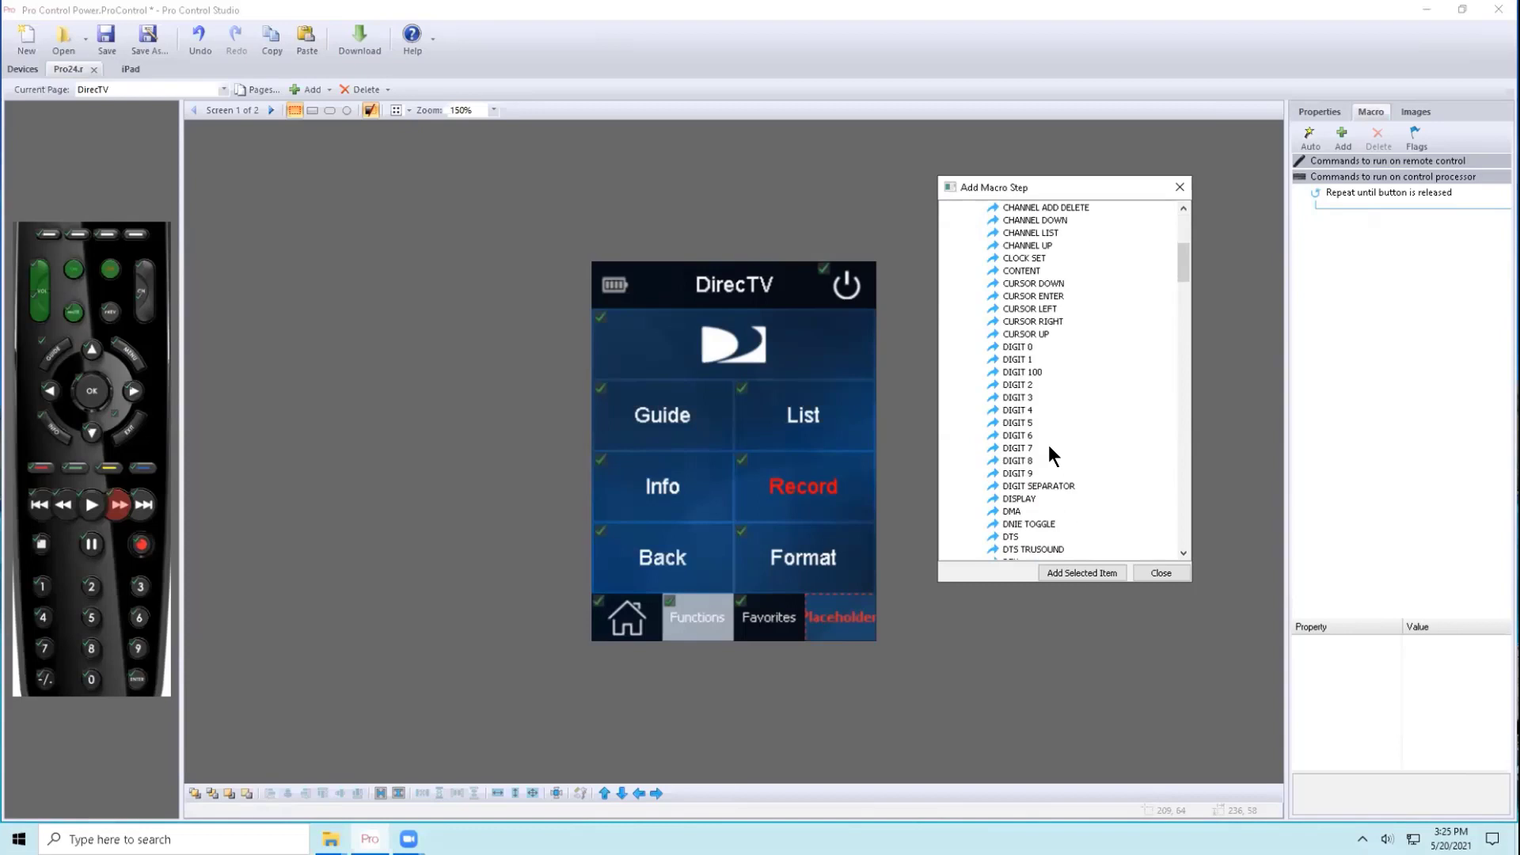
double_click(1039, 340)
click(1409, 213)
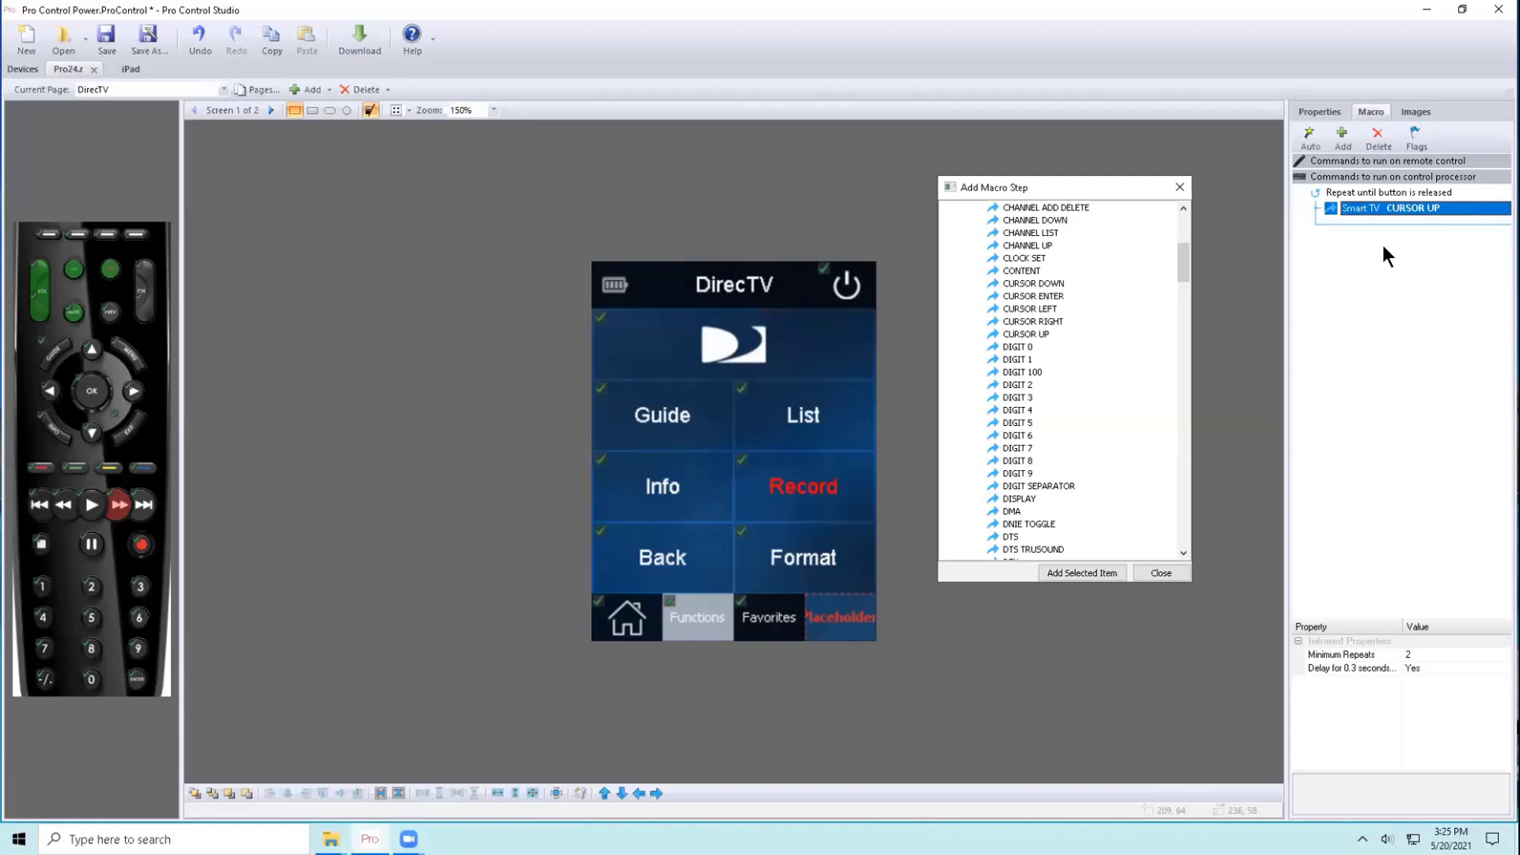
click(1405, 192)
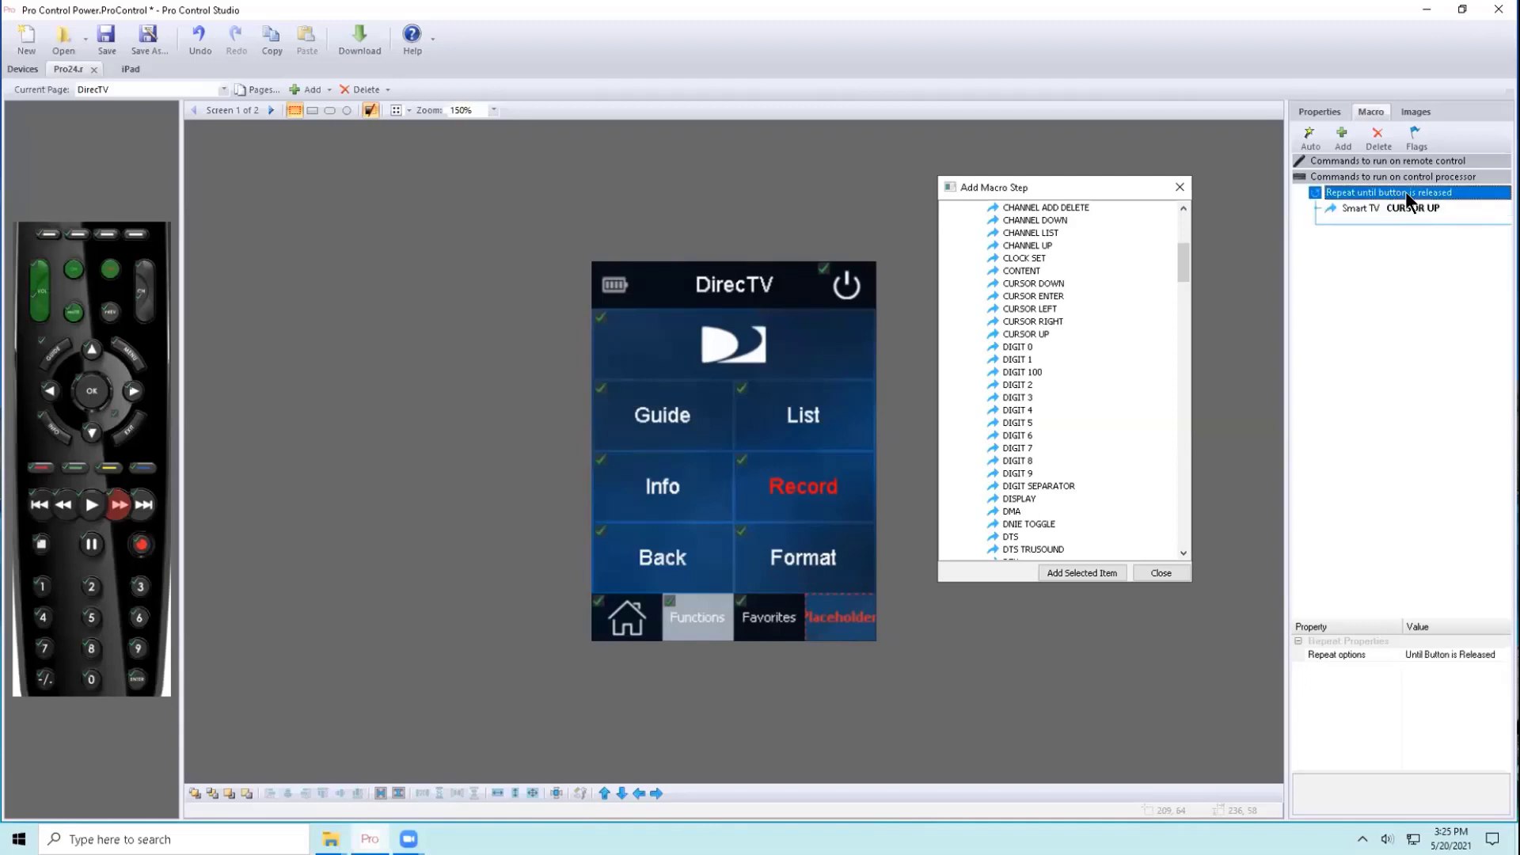
- Replace the fast-forward button's repeat step with a Comment step reading "This where the BLuray pauses"
click(1377, 141)
drag(1181, 260, 1171, 218)
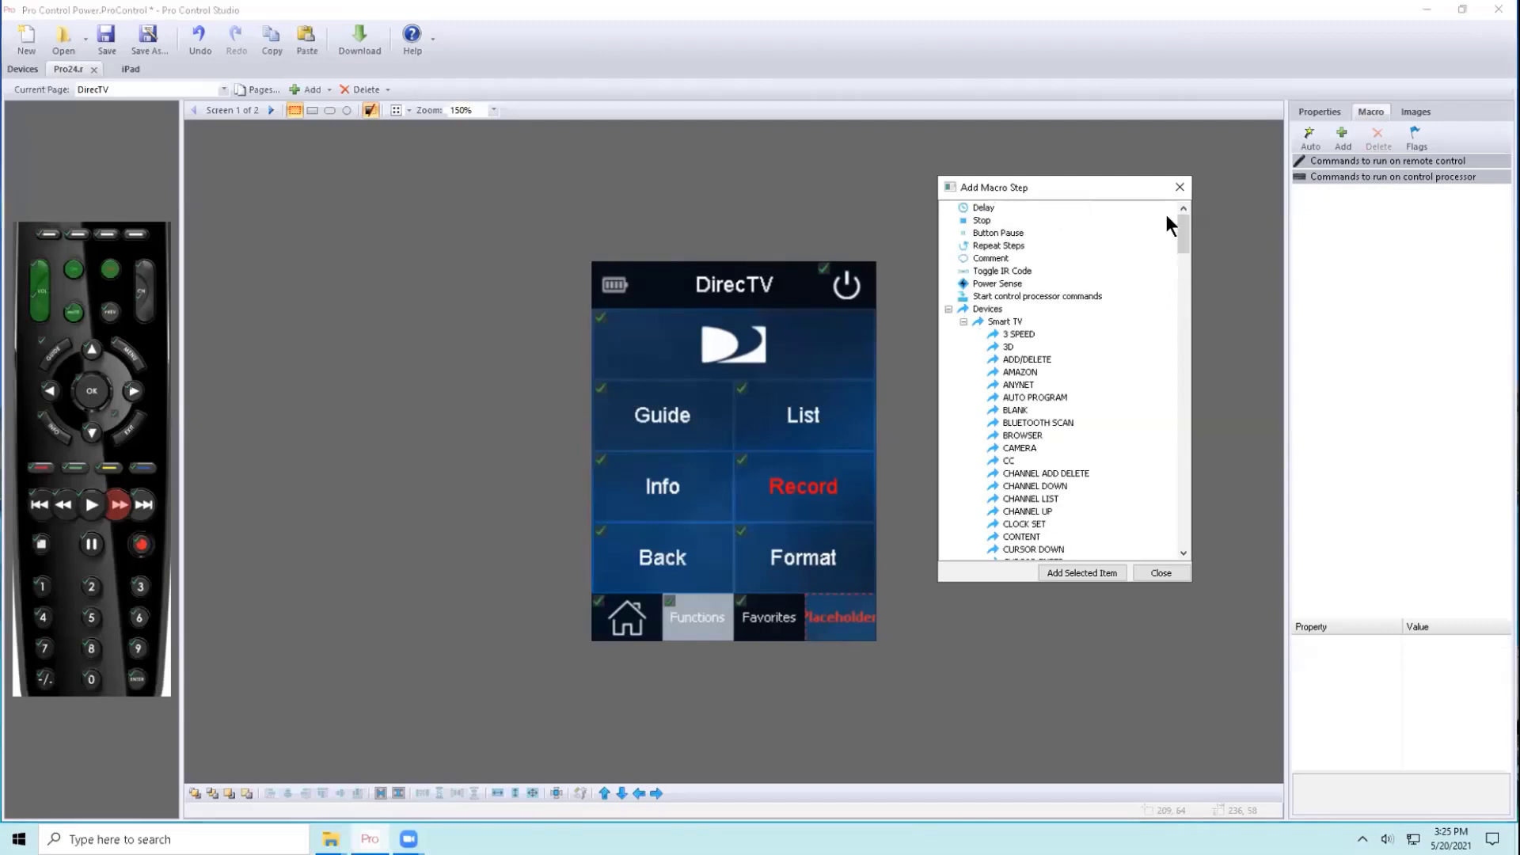
double_click(989, 259)
click(1372, 195)
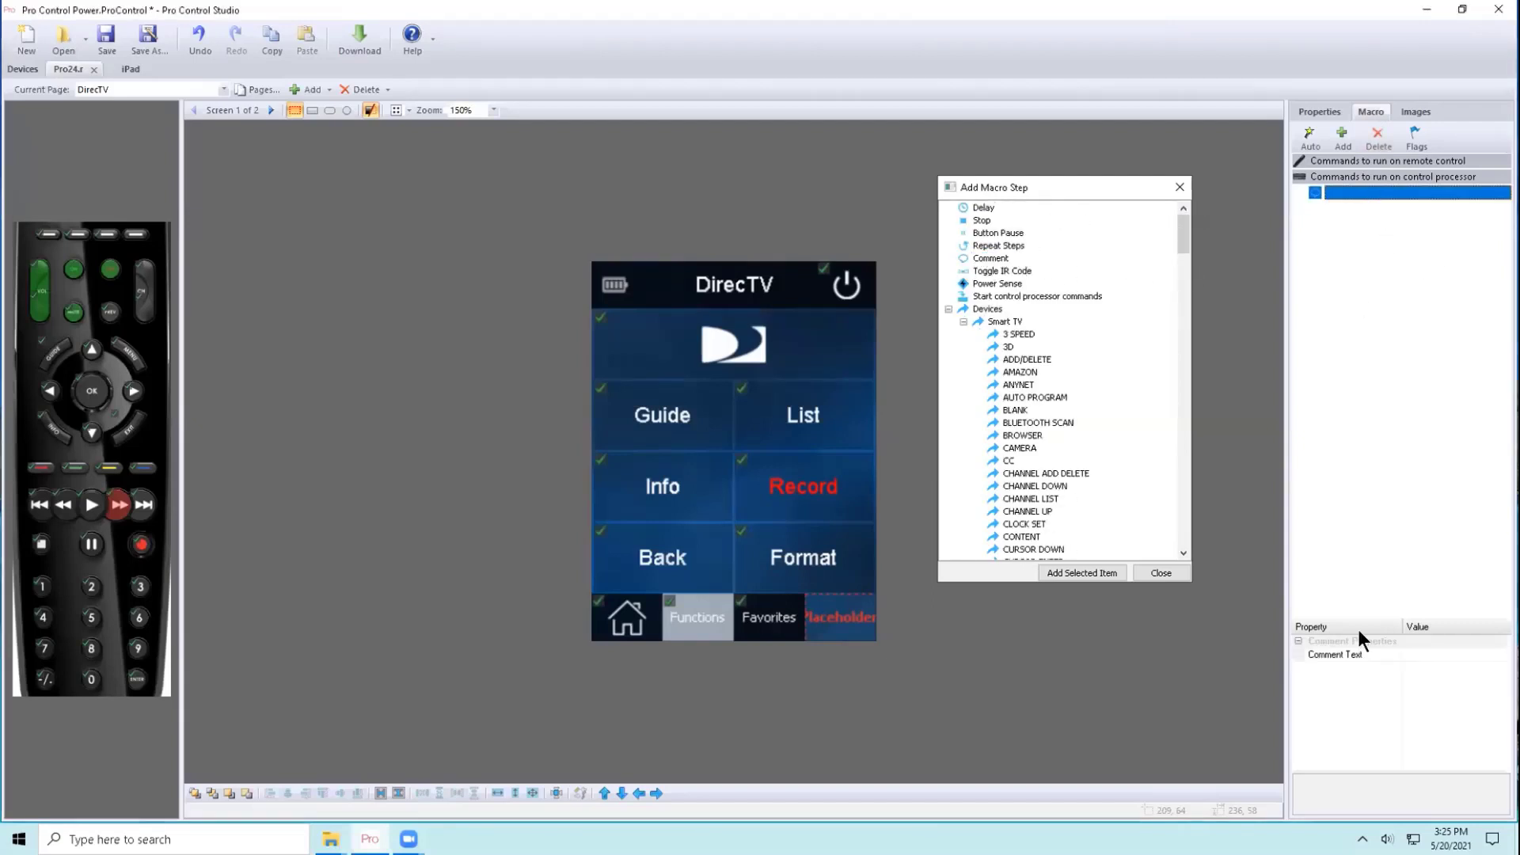
click(1362, 655)
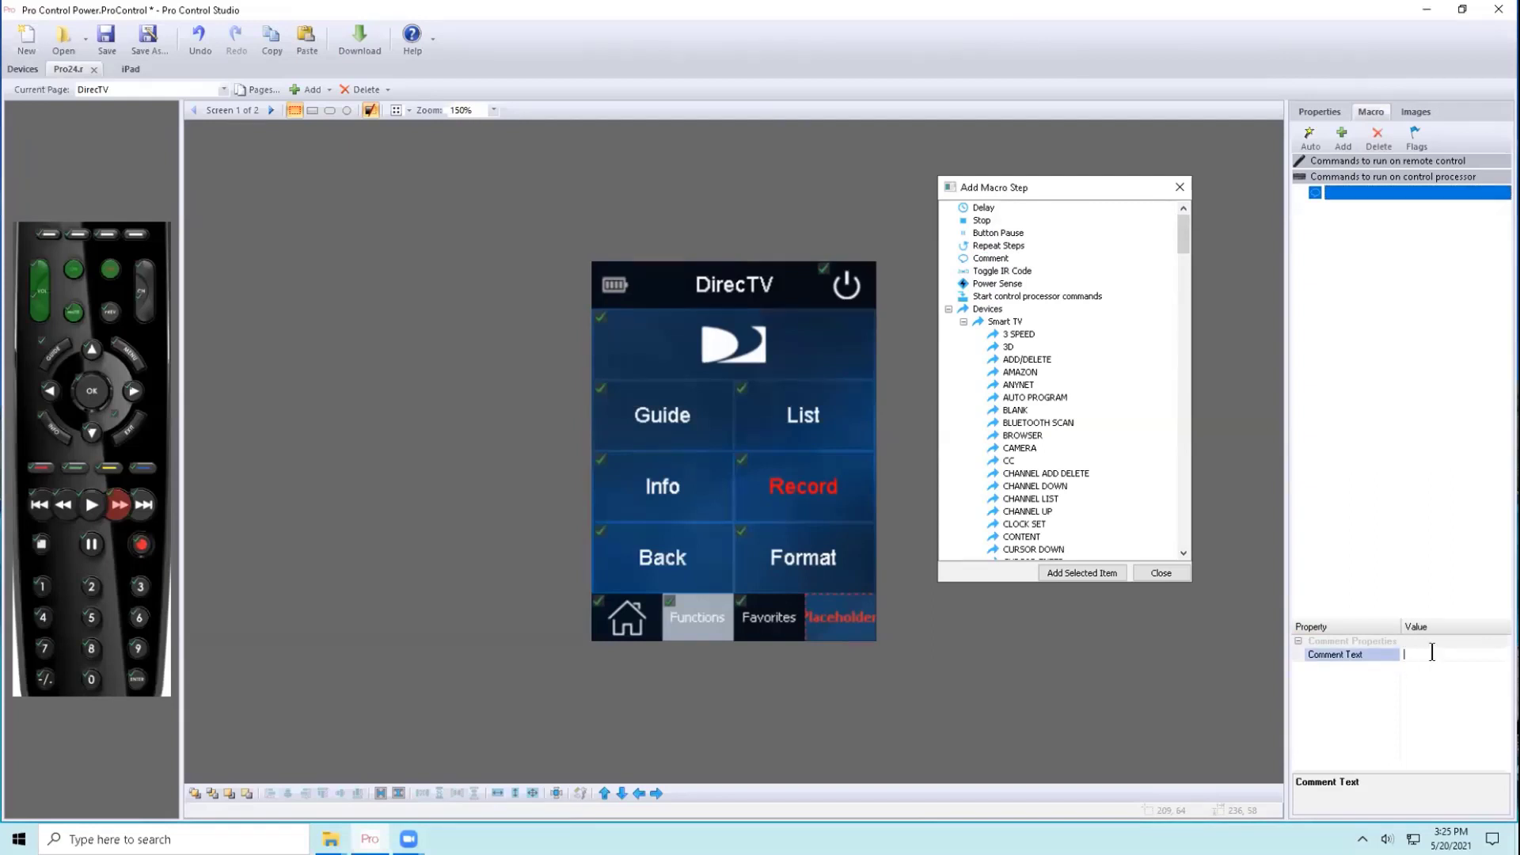
text(This where the BLuray pauses)
key(Return)
- Clear the macro of the DirecTV logo button and add a Toggle IR Code step to its control processor commands
click(753, 431)
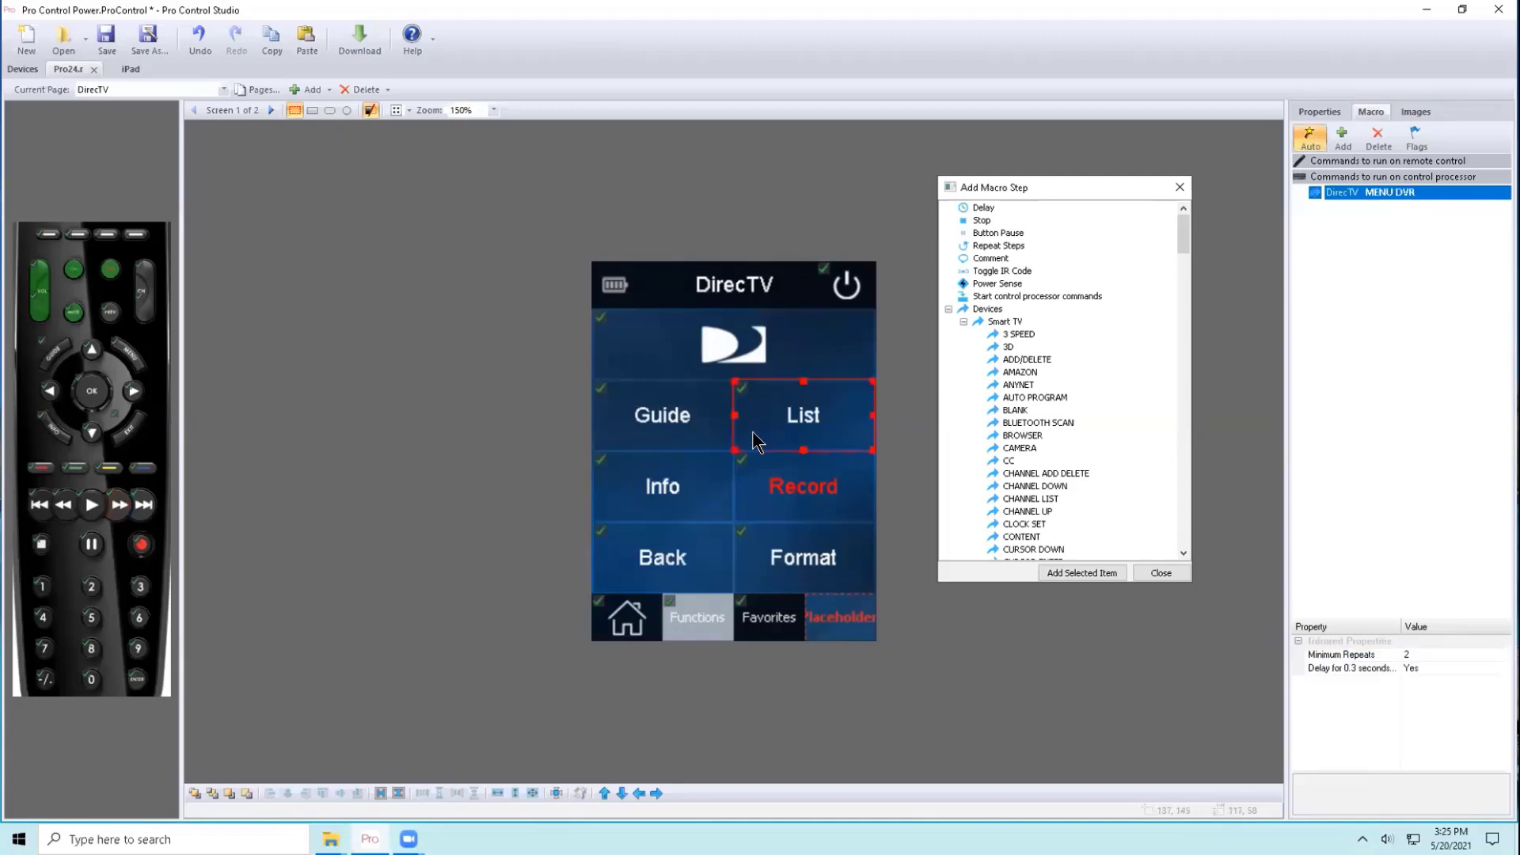
click(798, 353)
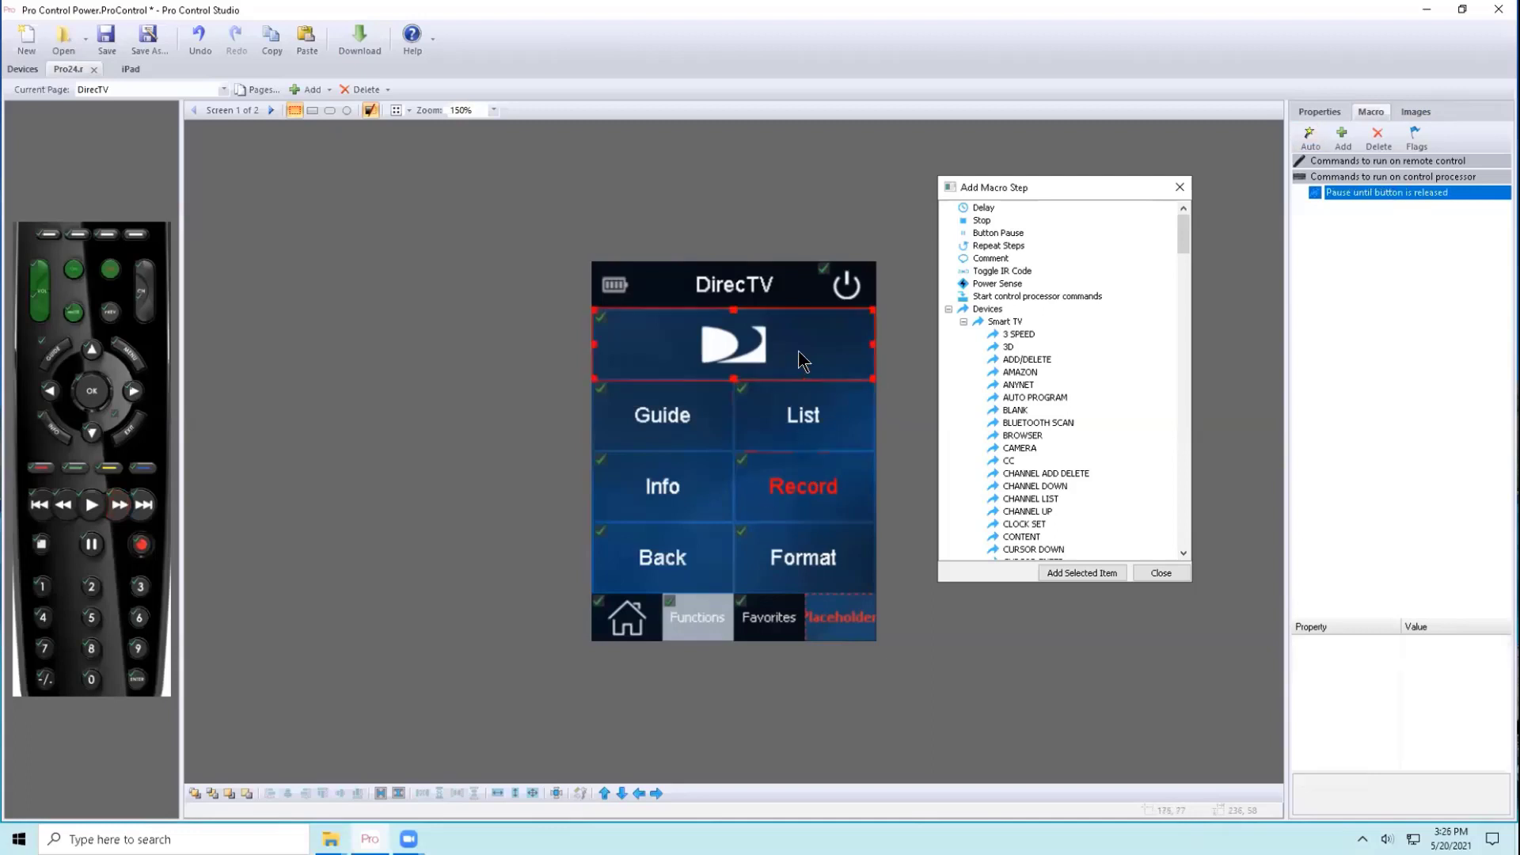
click(1381, 139)
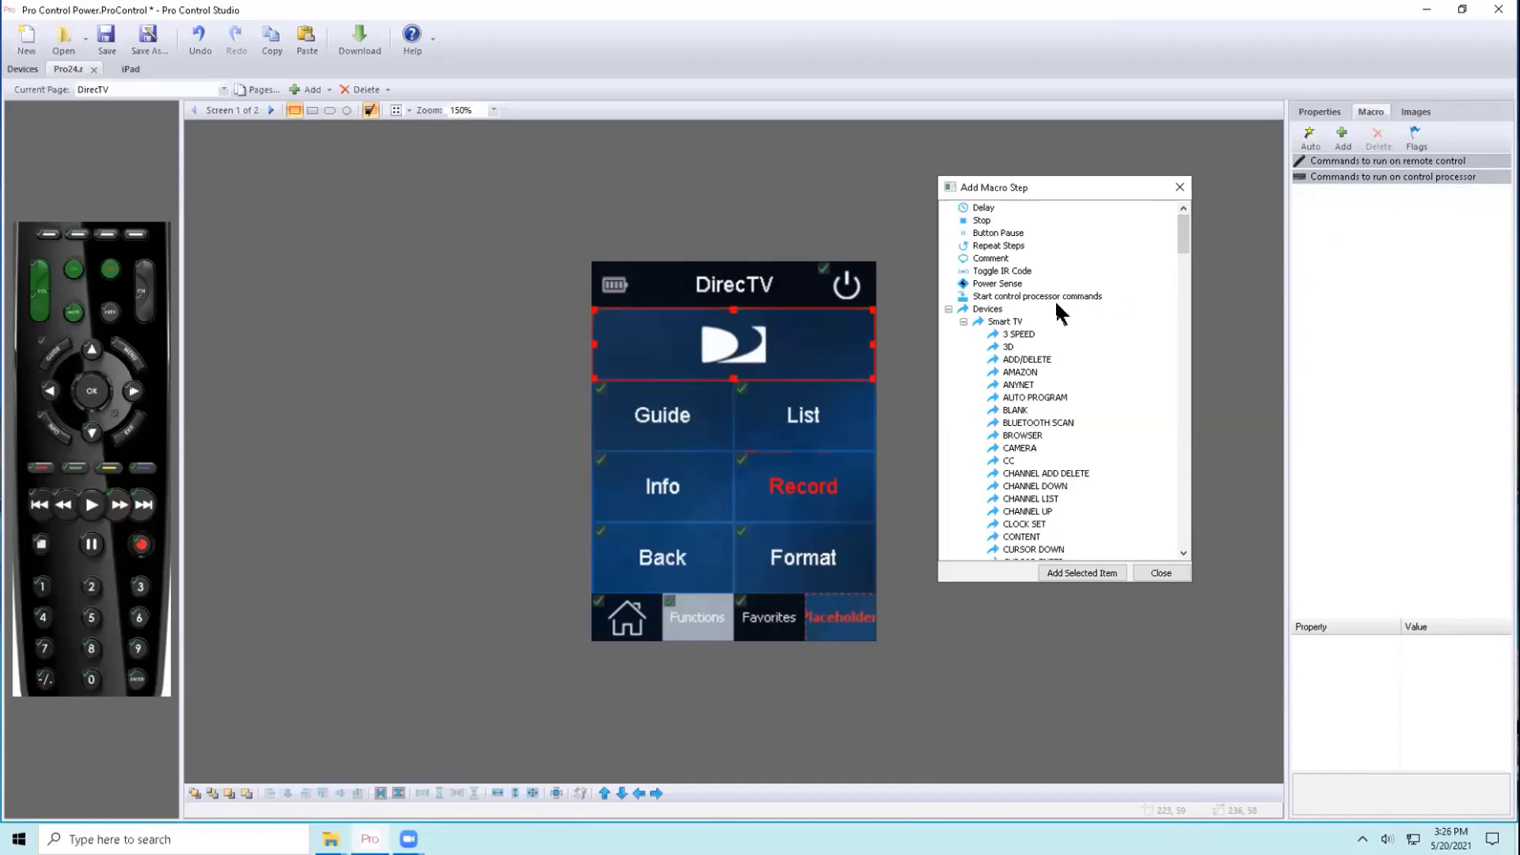
click(999, 273)
click(949, 309)
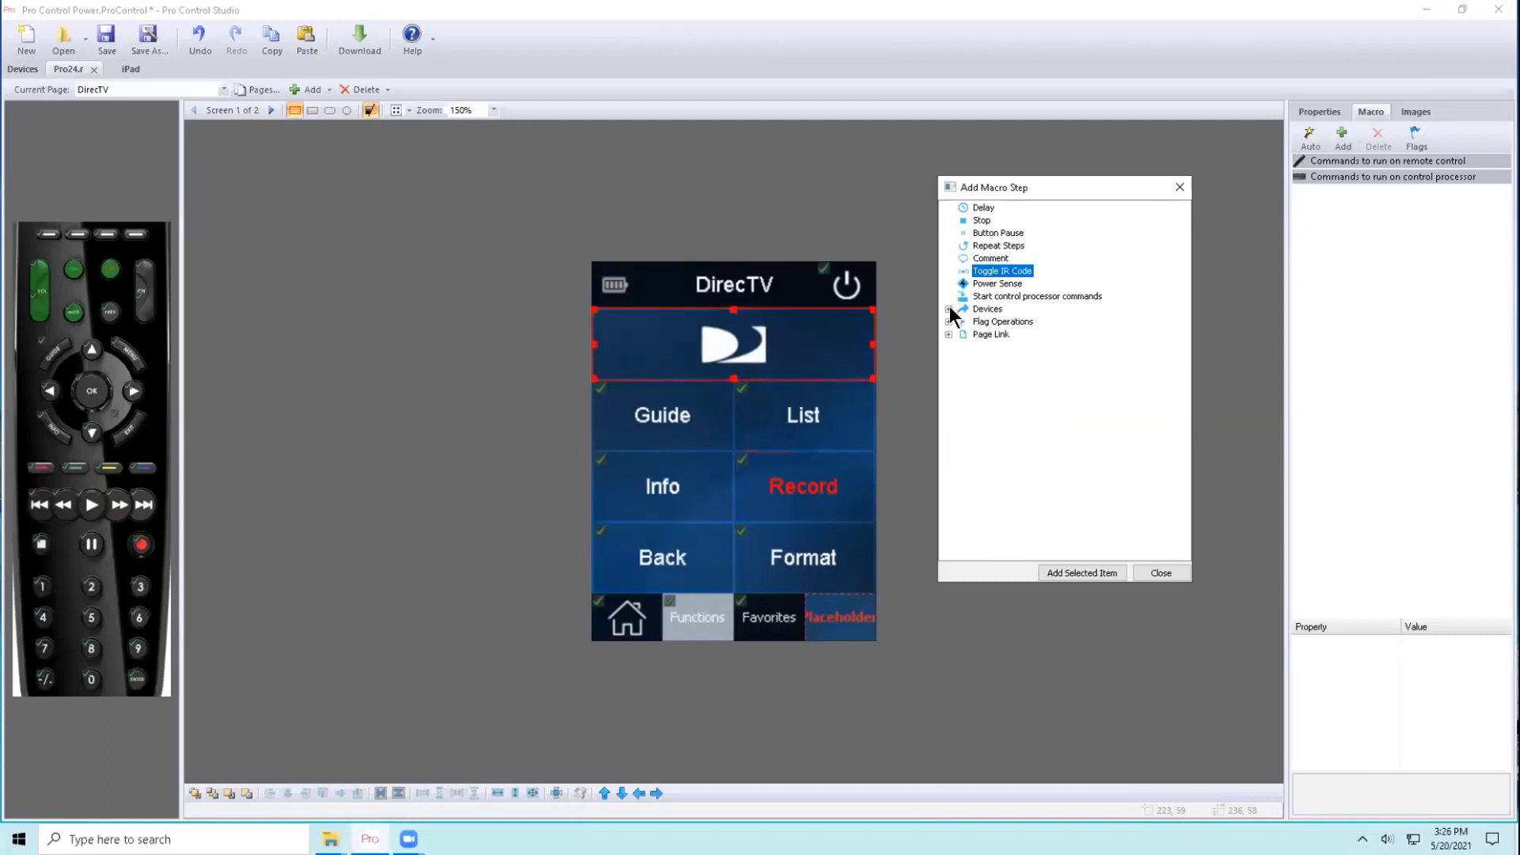
double_click(1007, 276)
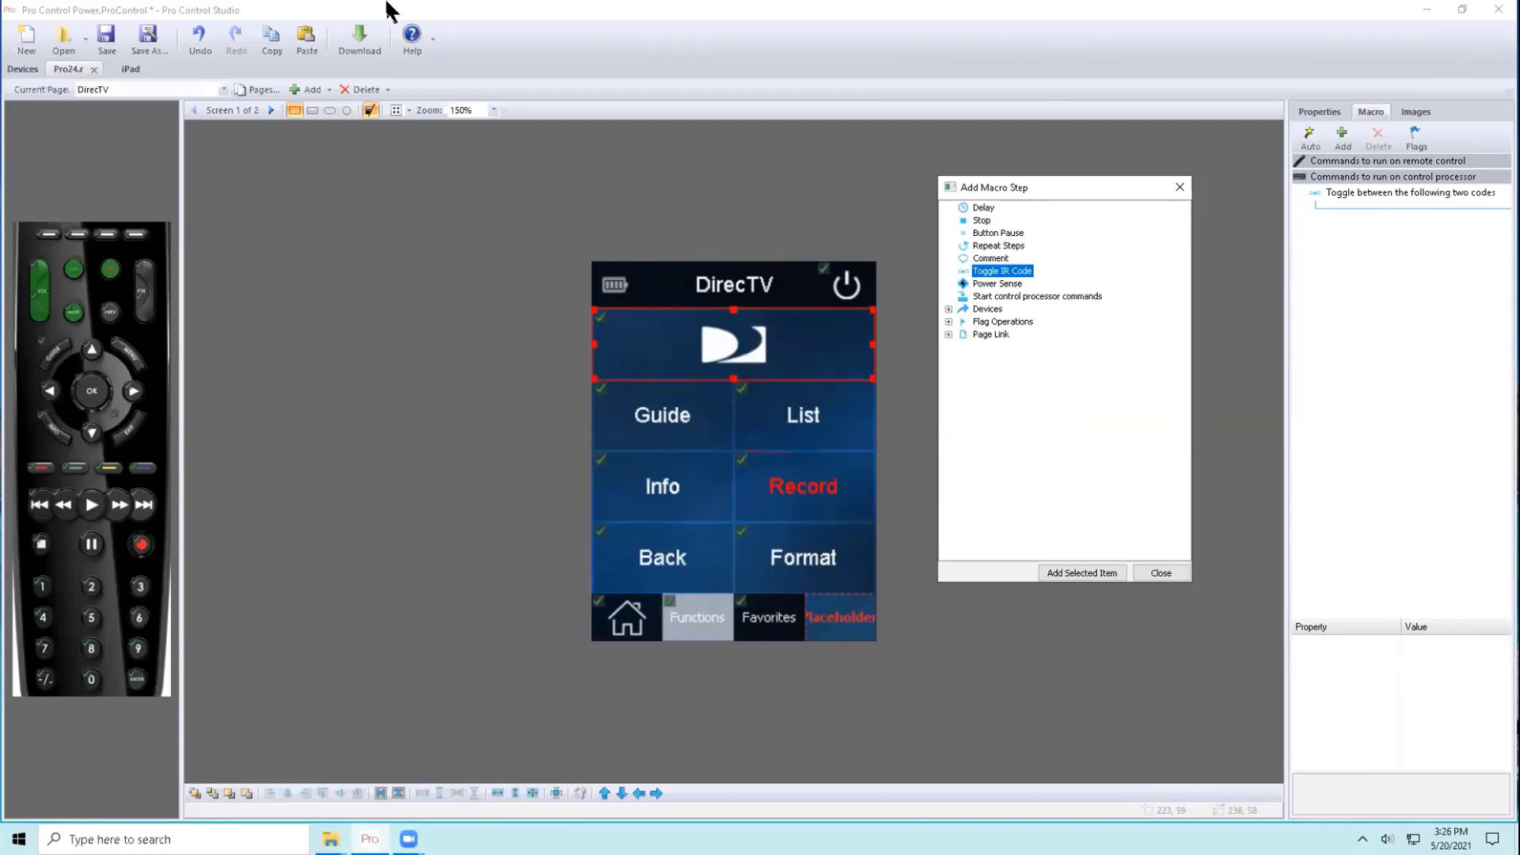
- Search the IR library of controlled devices for "cisco iptv" and choose the Cisco IPN/VPN/ISB and CIS (IPTV) Series set top box
click(33, 70)
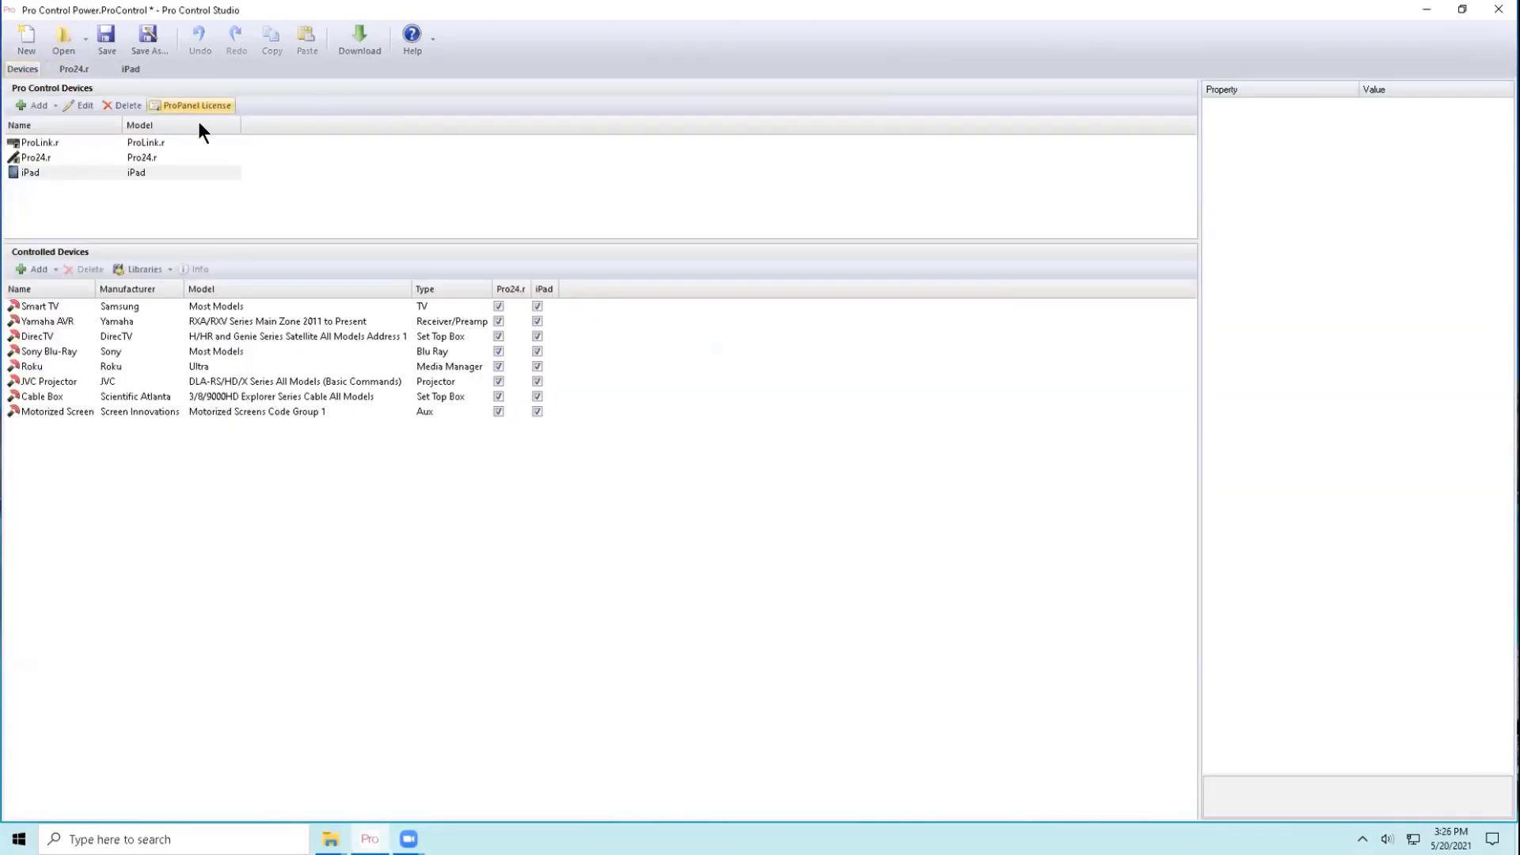
click(36, 264)
click(65, 288)
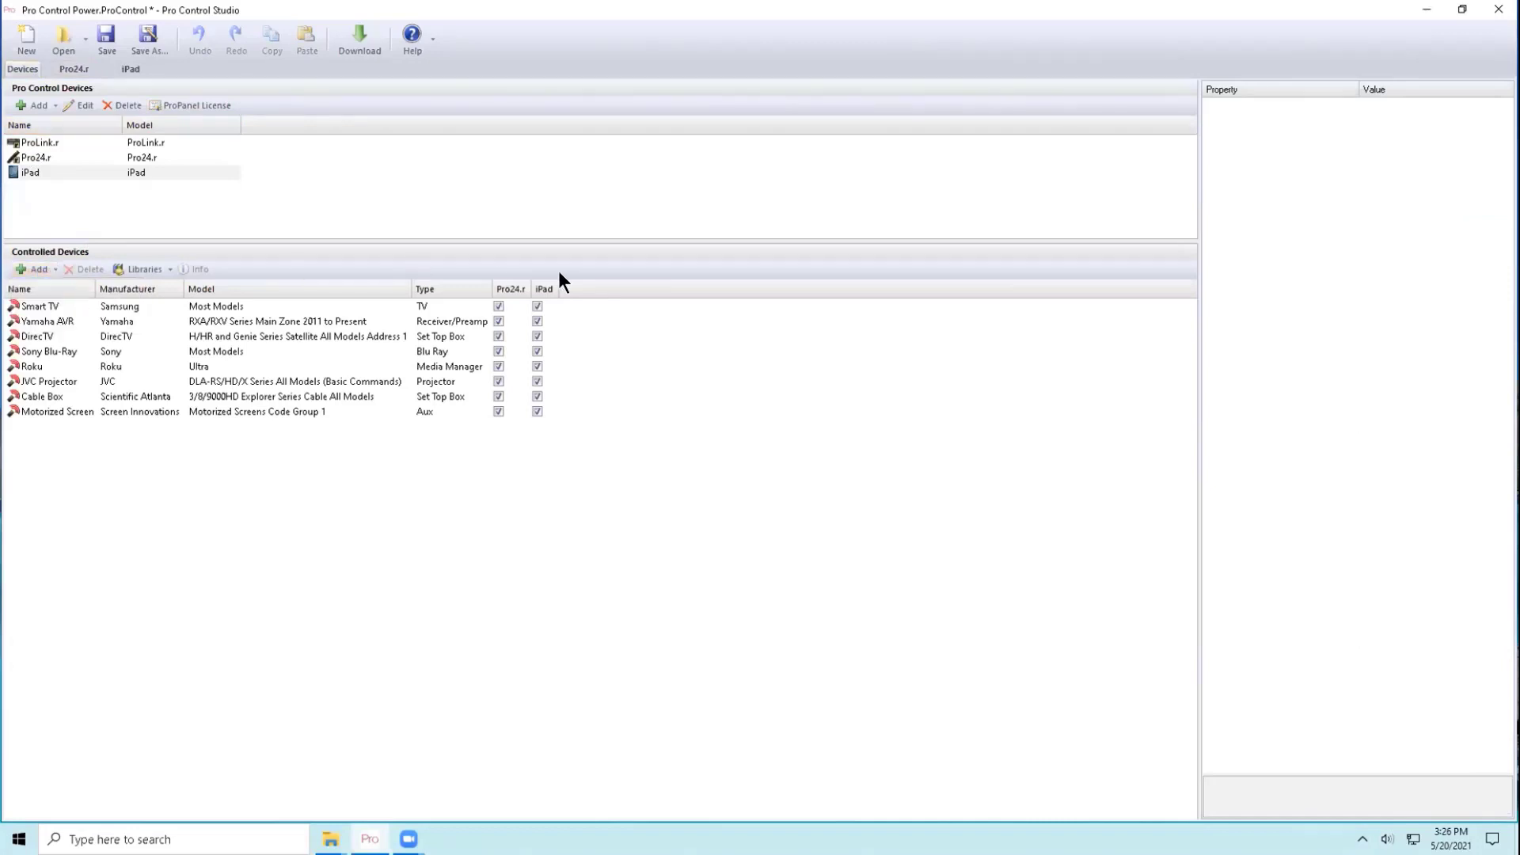
text(cisco)
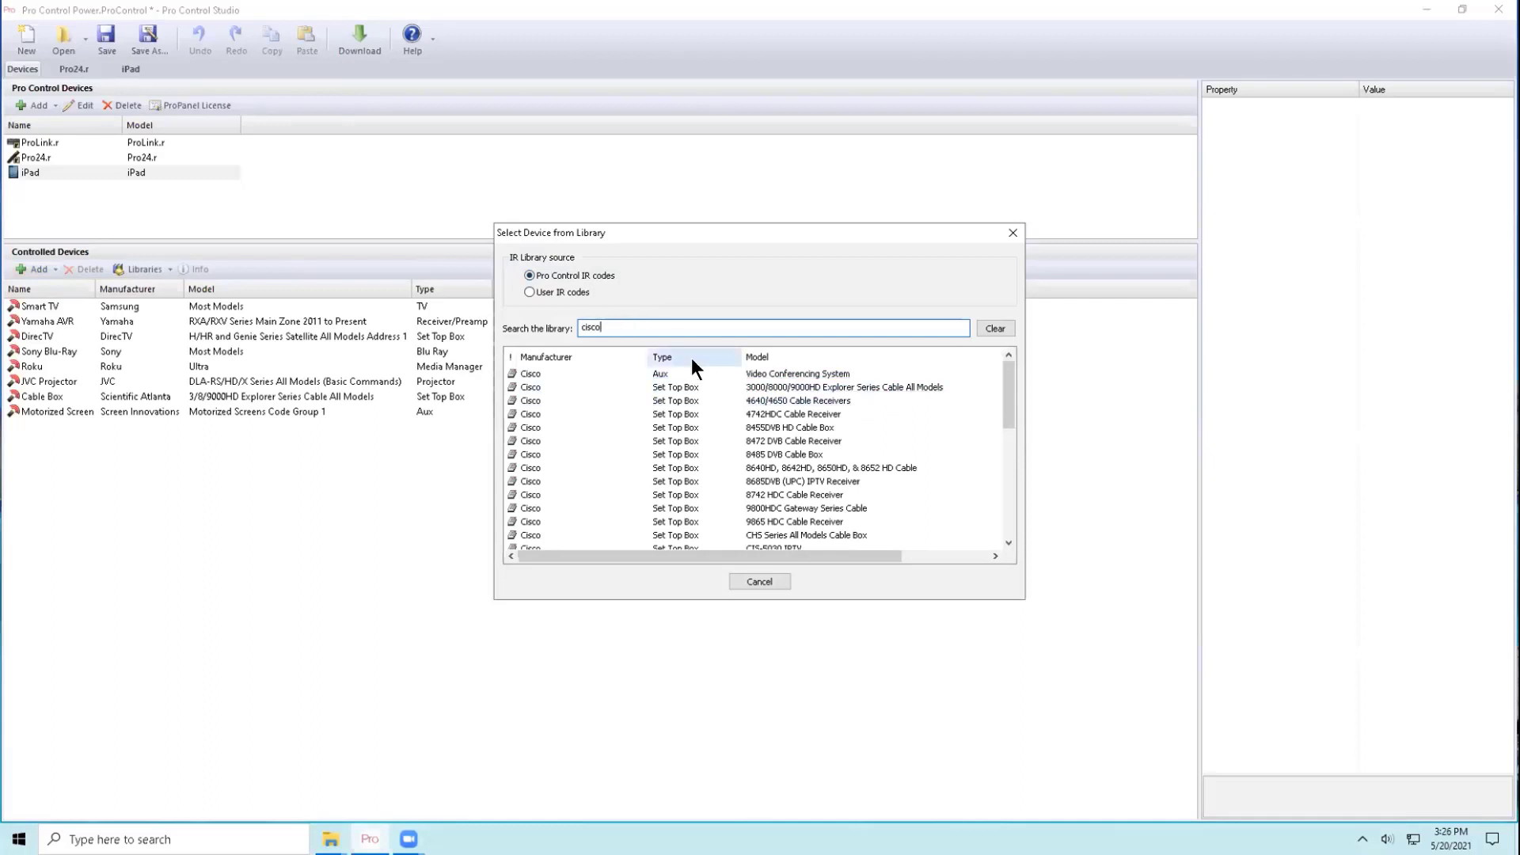
text(tv)
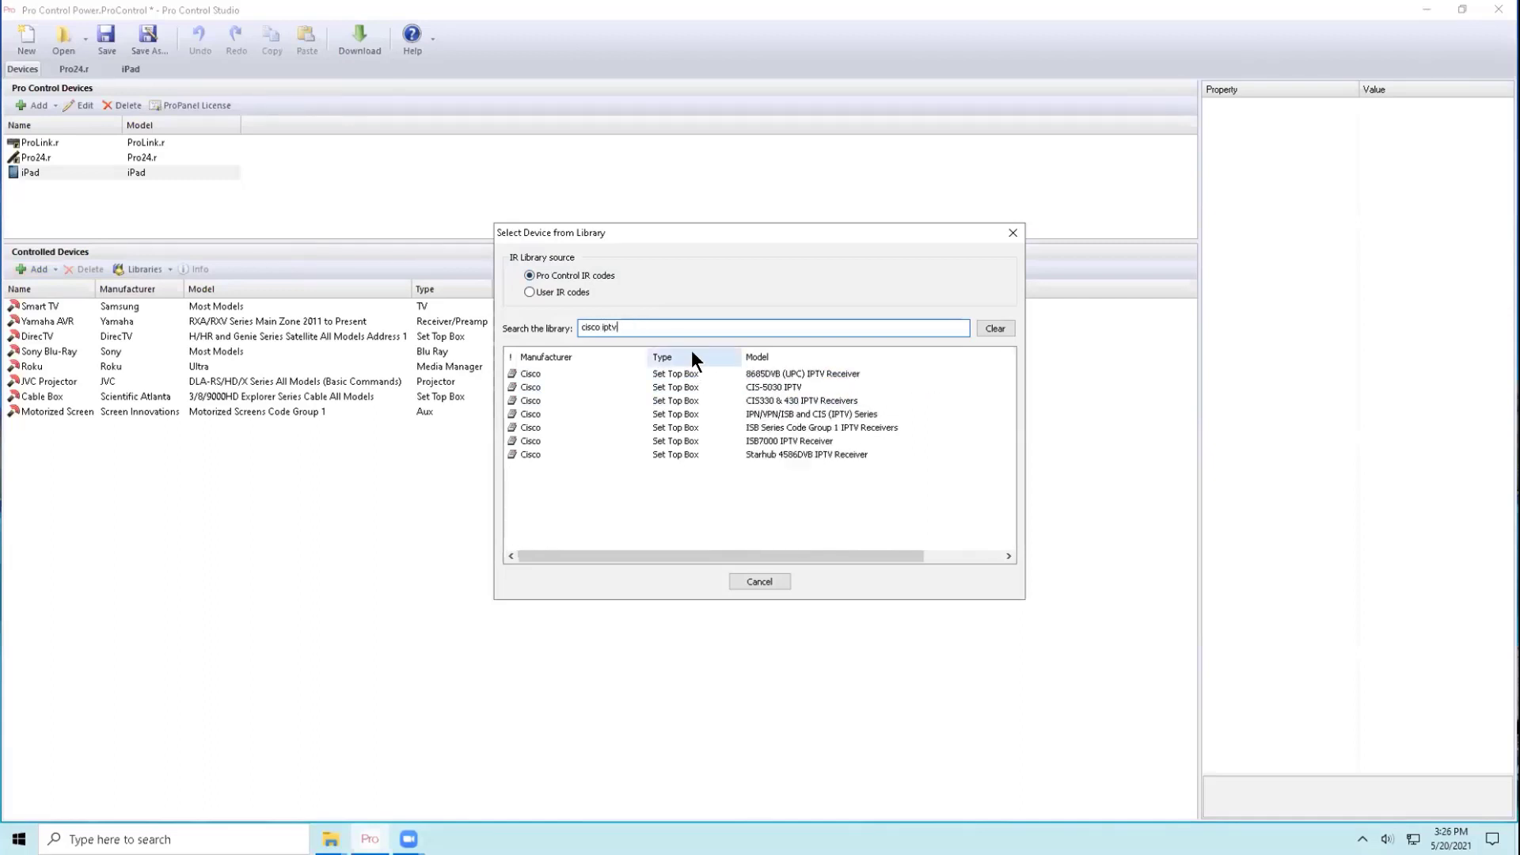
click(791, 417)
double_click(791, 420)
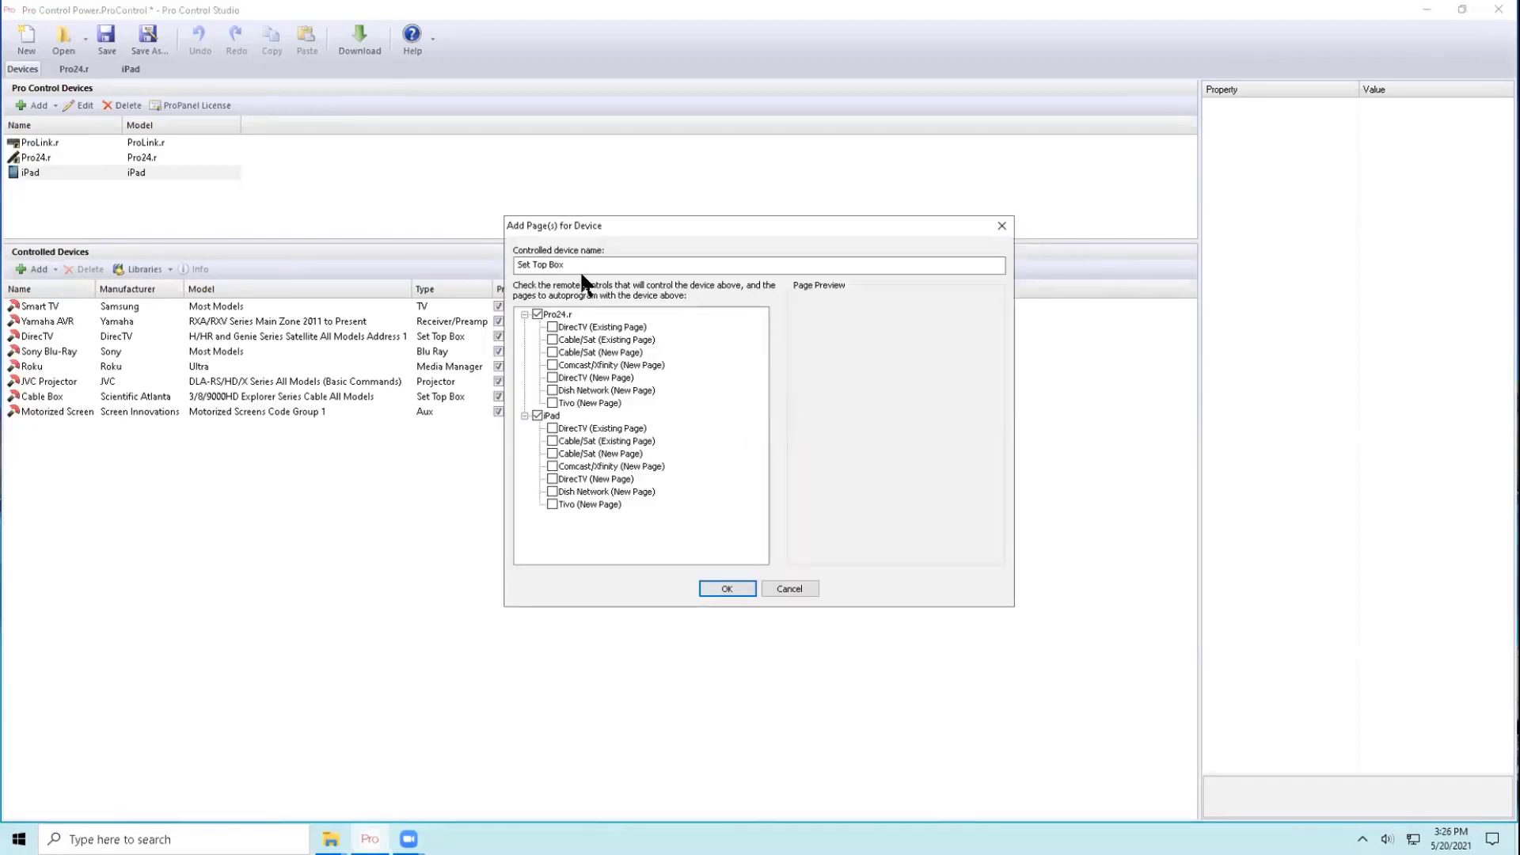
- Name the new controlled device "Cable Toggle" and add it to both remotes without programming any pages
drag(580, 269, 415, 275)
text(C)
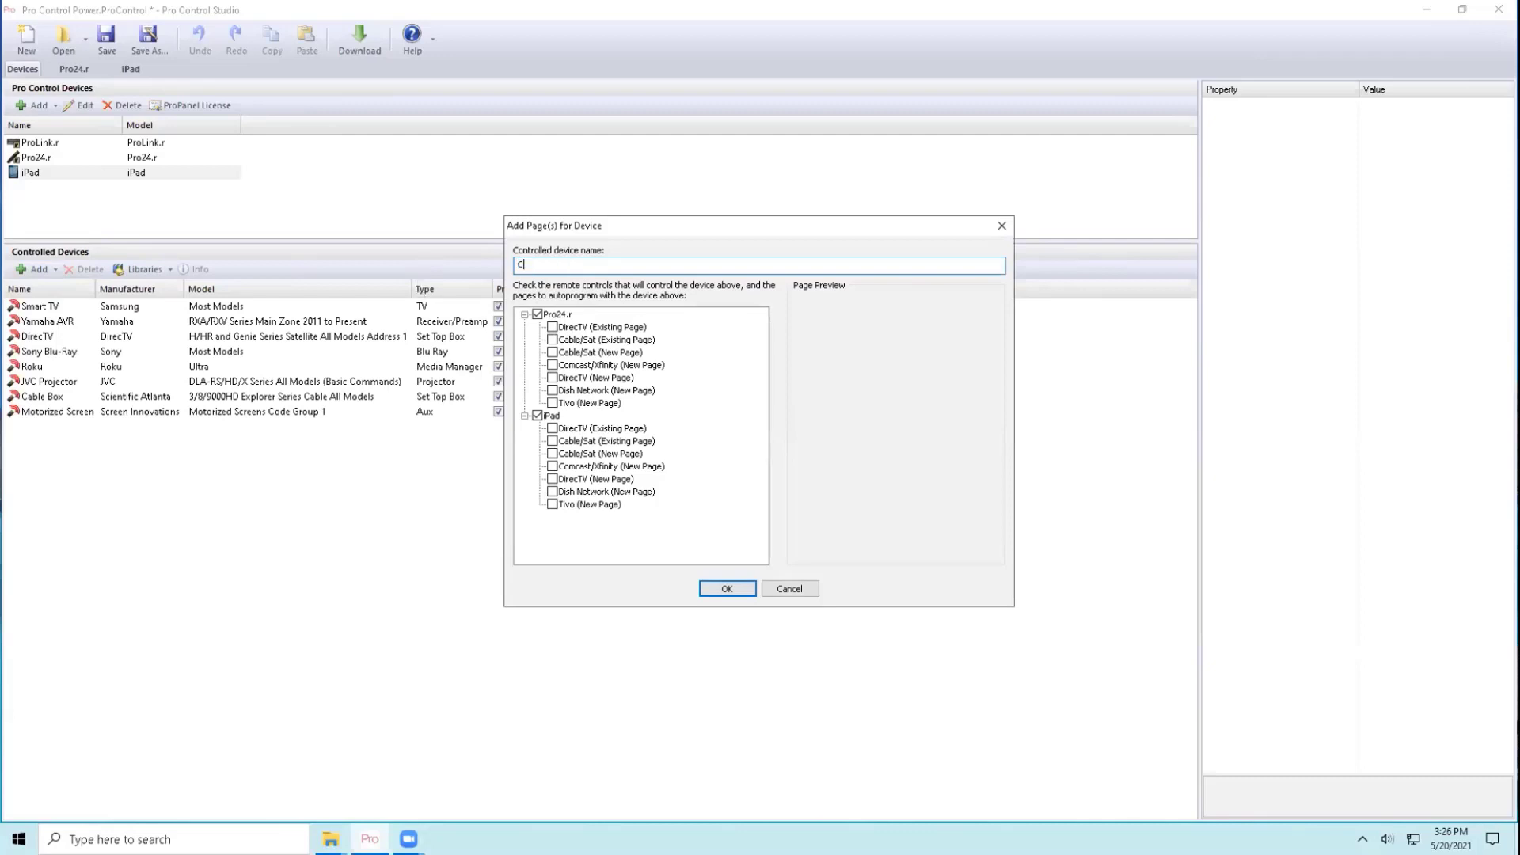
text(able Toggle)
click(722, 591)
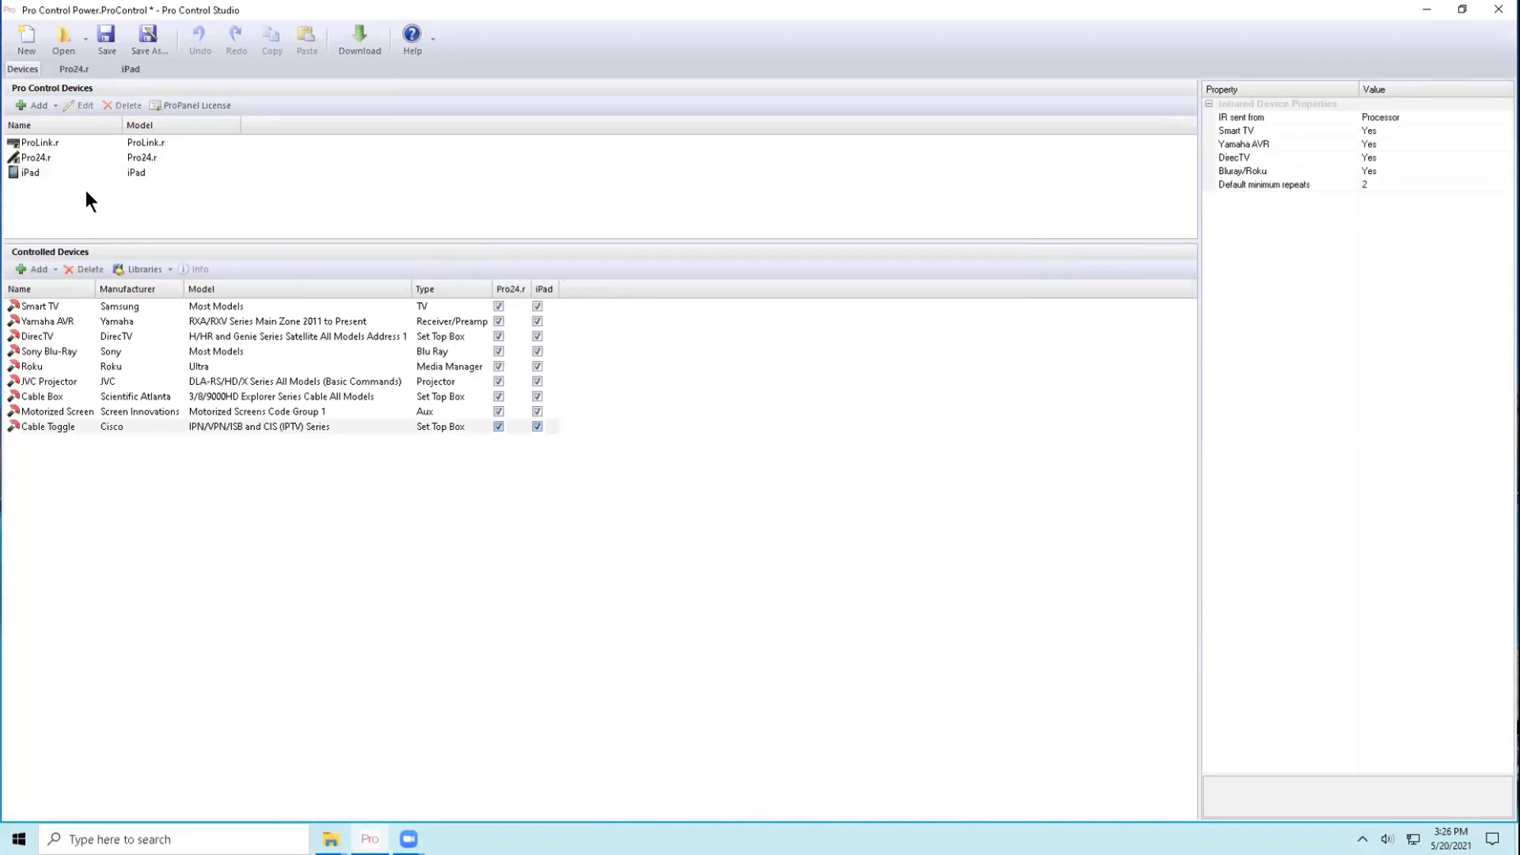
- Return to Pro24.r's DirecTV page and list the Cable Toggle commands available as macro steps for the logo button
double_click(42, 157)
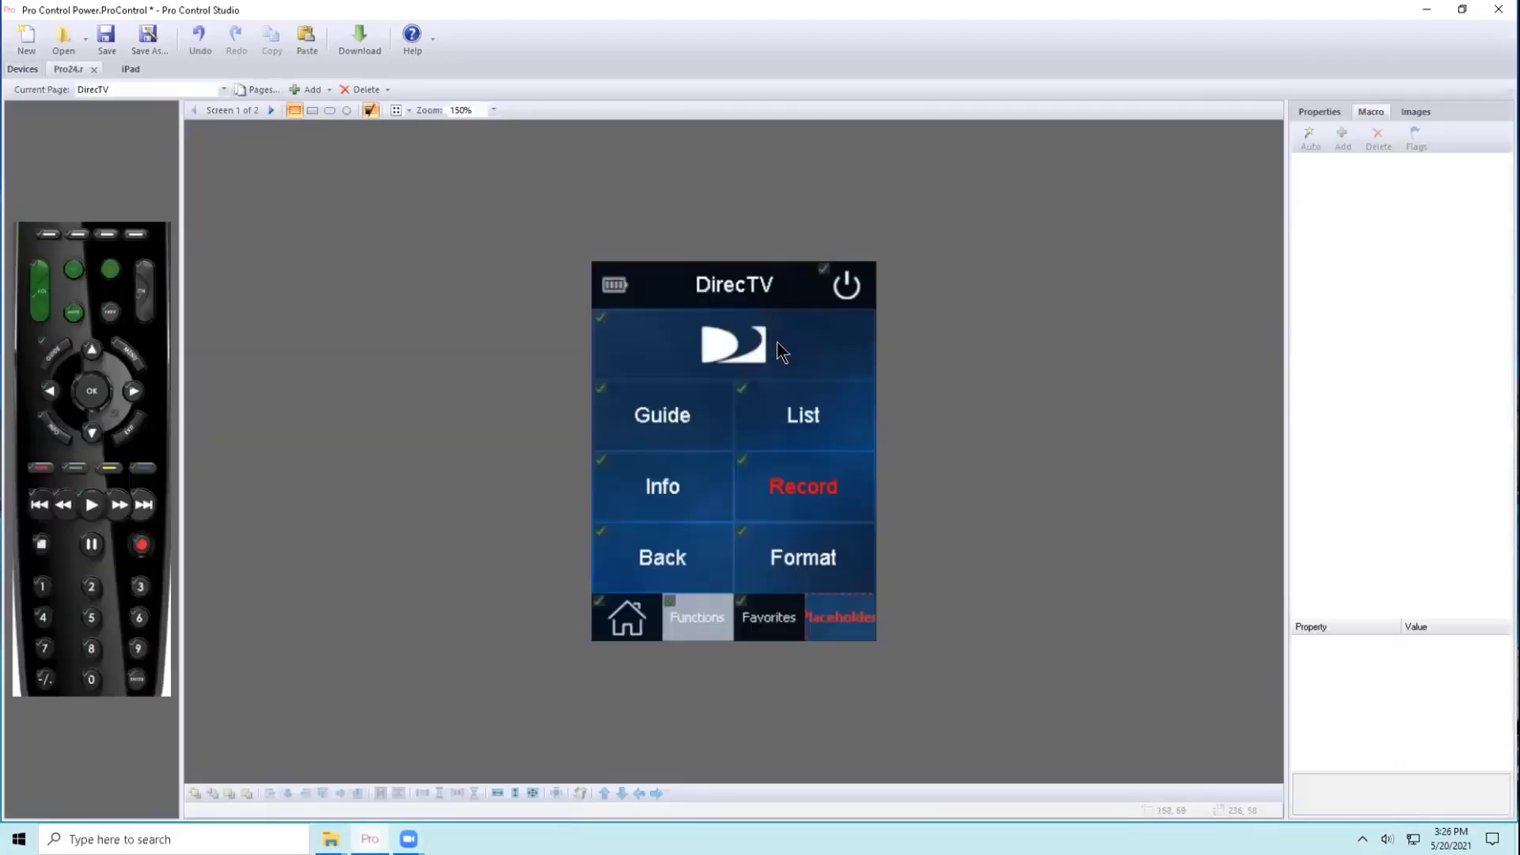
click(780, 342)
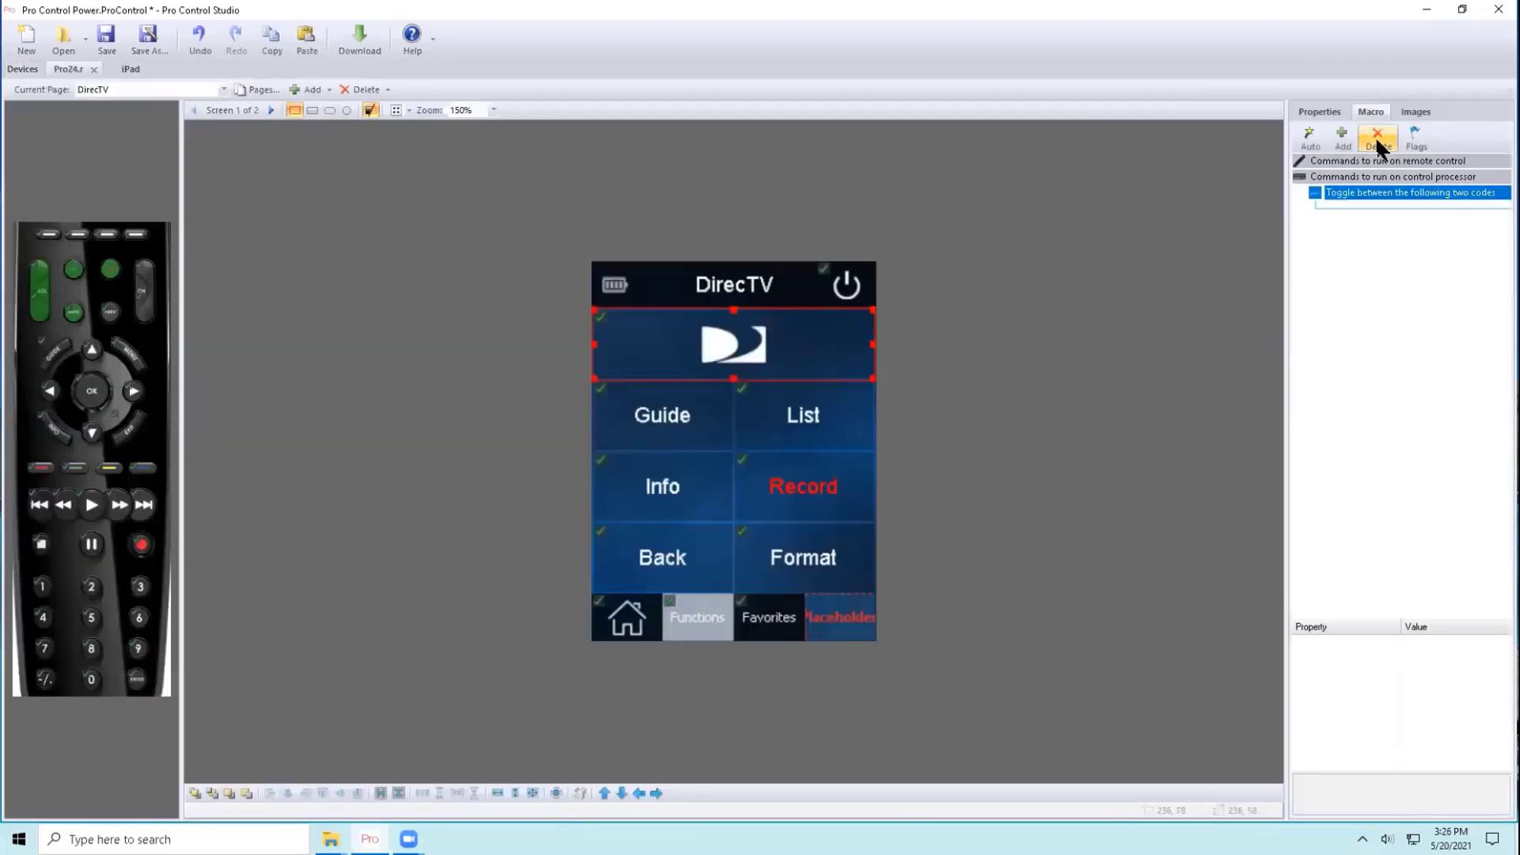
click(1348, 137)
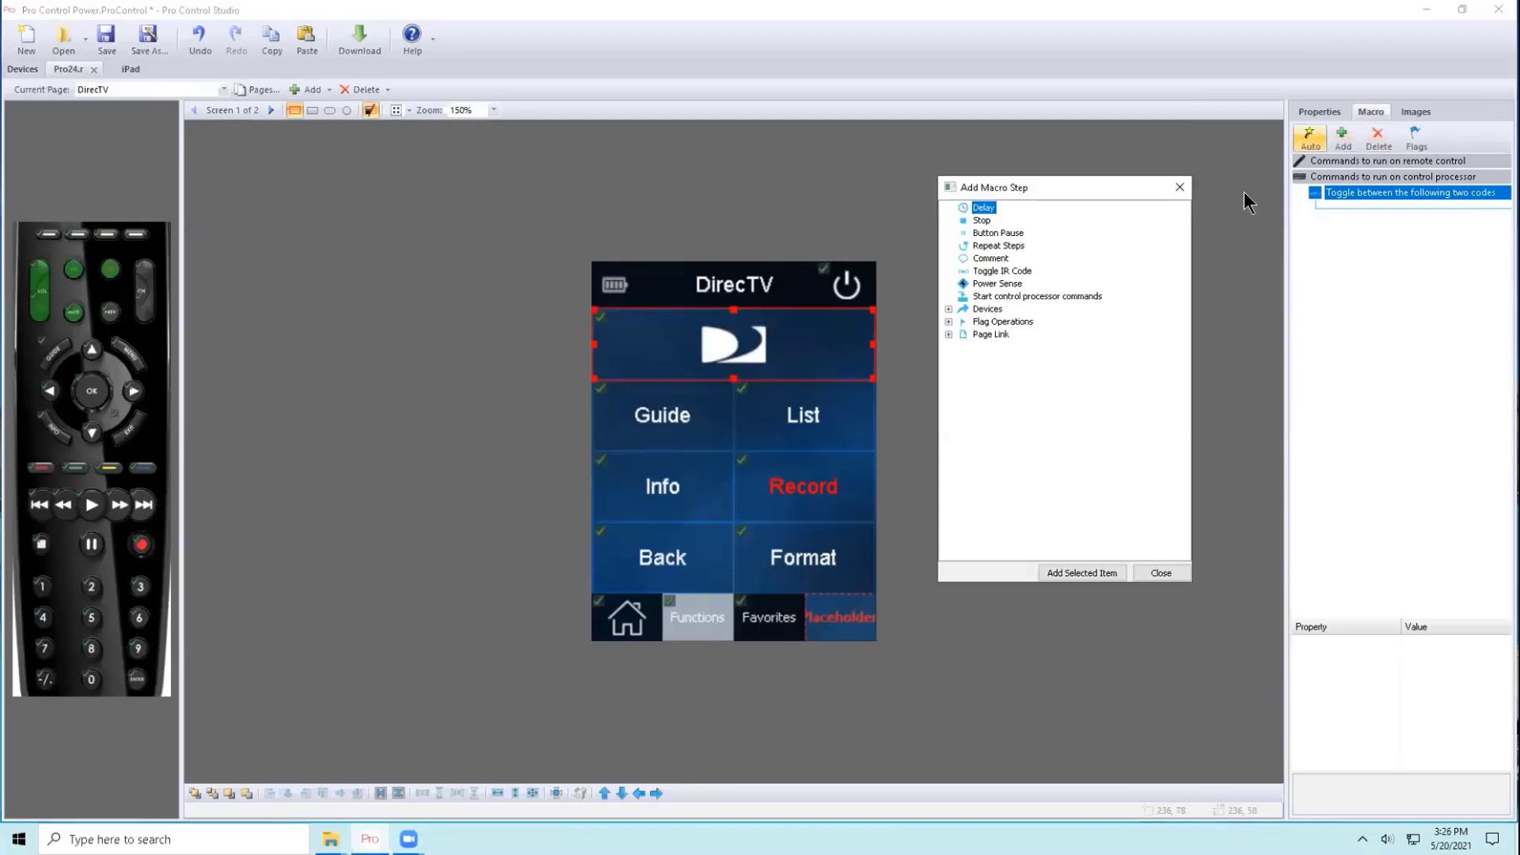
click(944, 309)
double_click(999, 422)
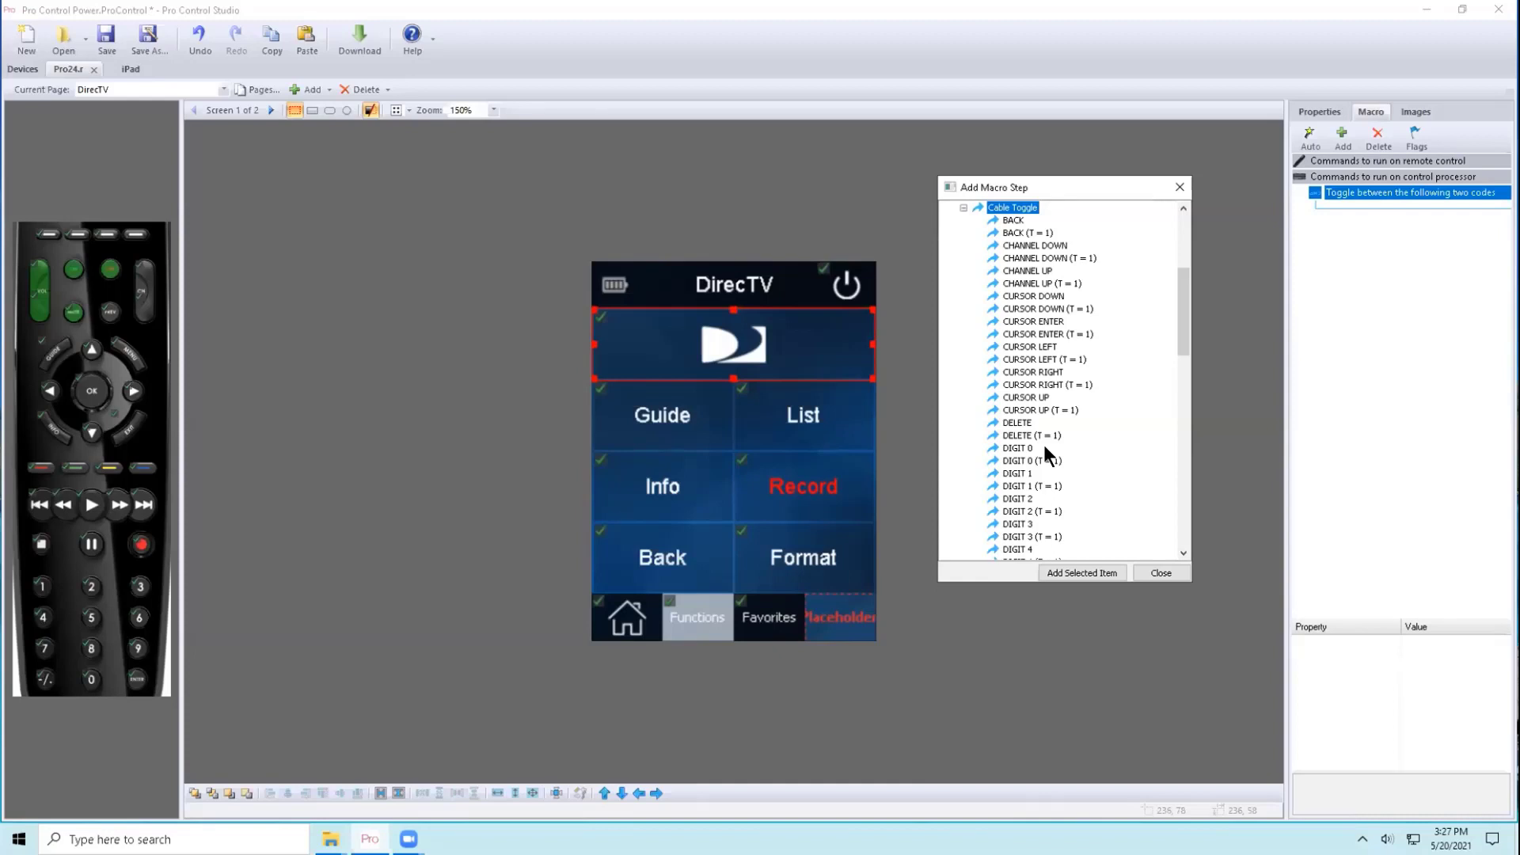
- Add the Cable Toggle commands MENU MAIN and MENU MAIN (T = 1) inside the logo button's toggle step
click(1013, 221)
scroll(1047, 397, down, 1)
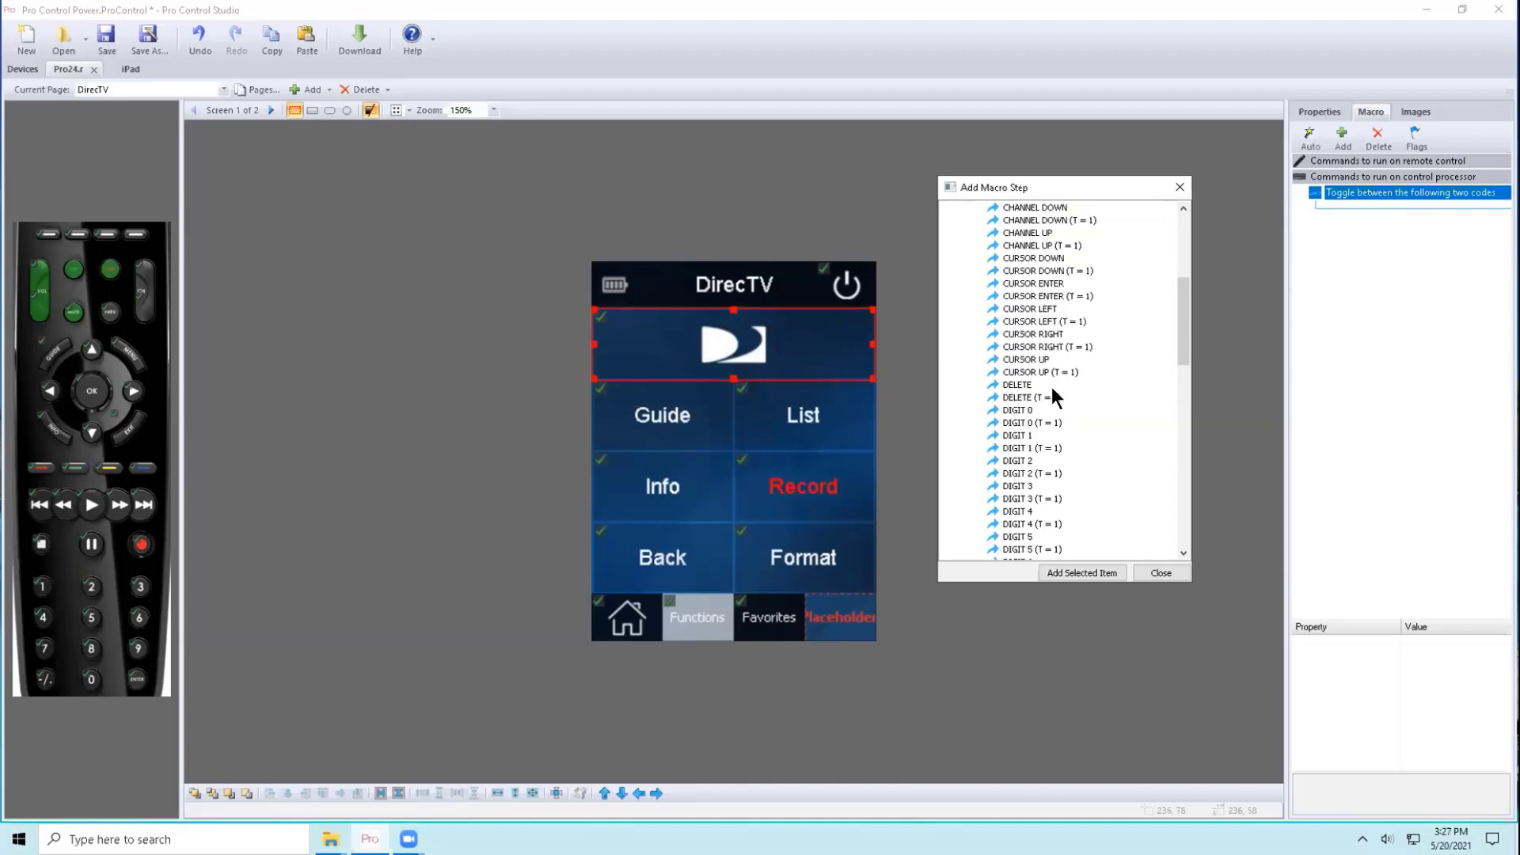
scroll(1053, 384, down, 13)
scroll(1059, 367, down, 3)
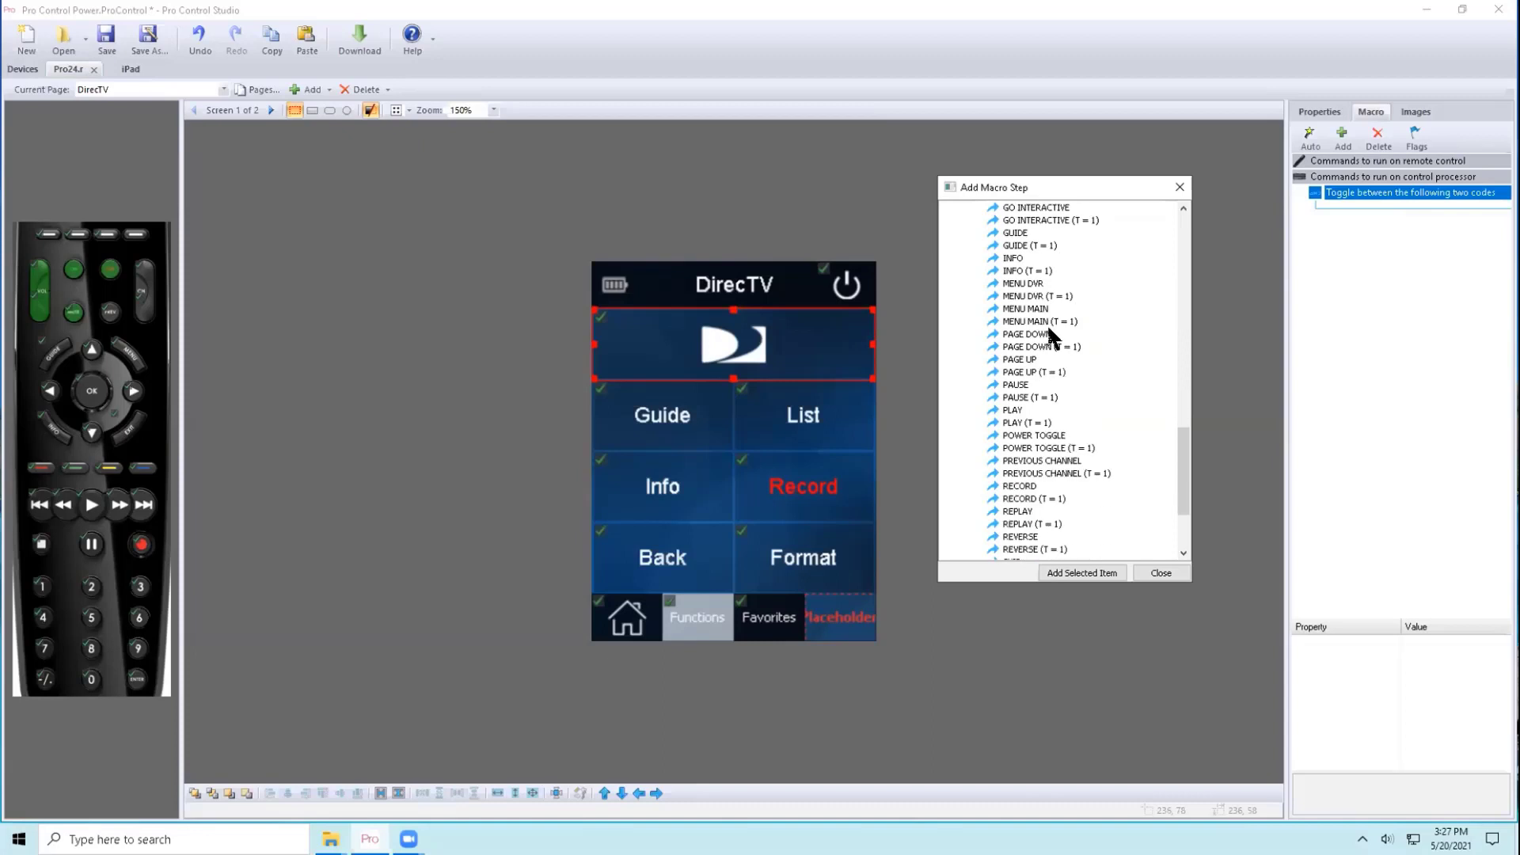
double_click(1014, 309)
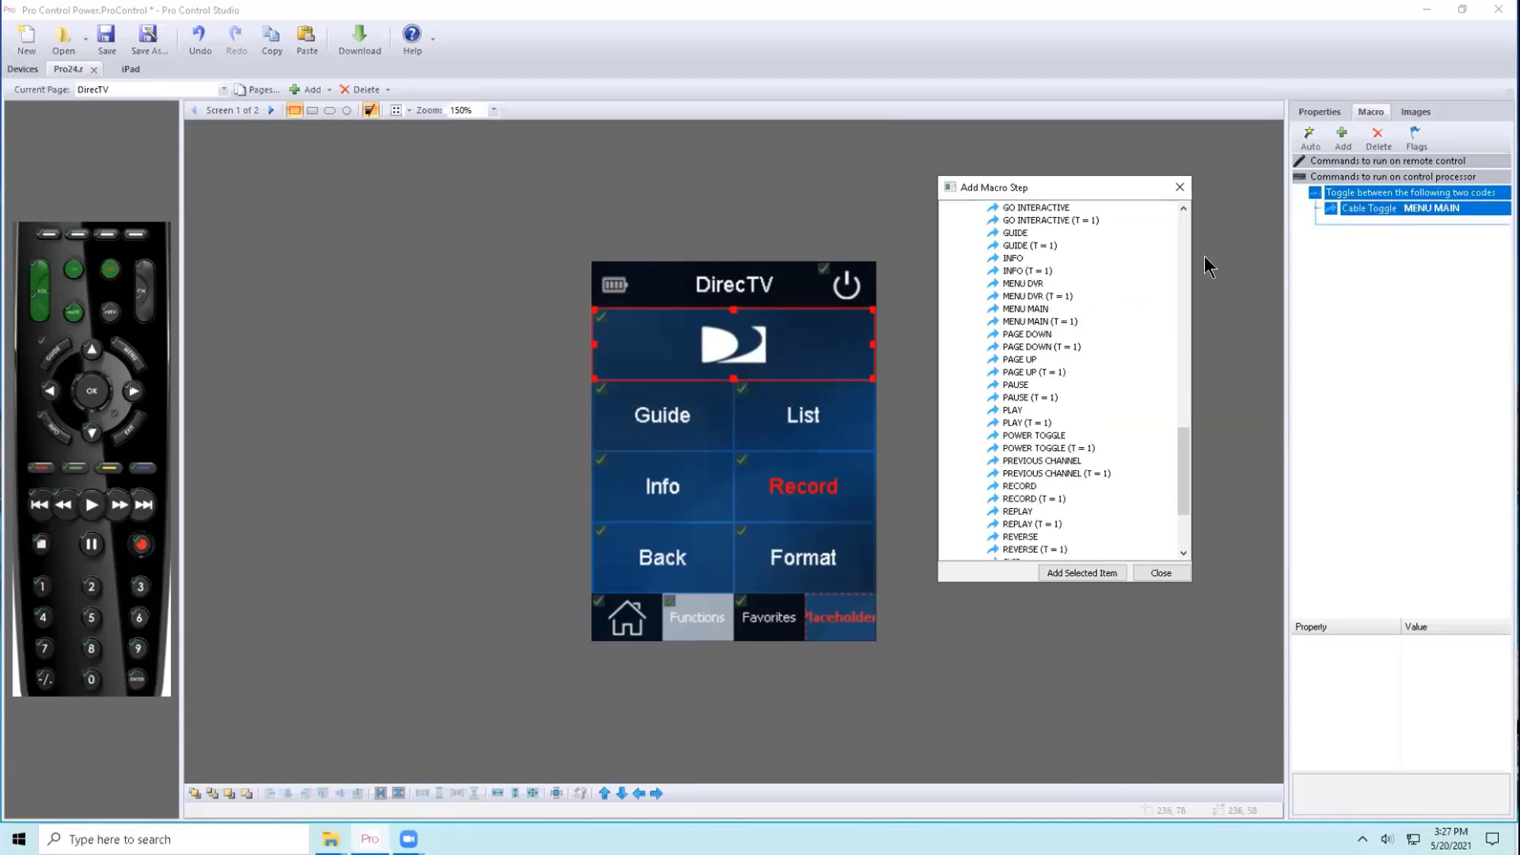
drag(1021, 320, 1398, 236)
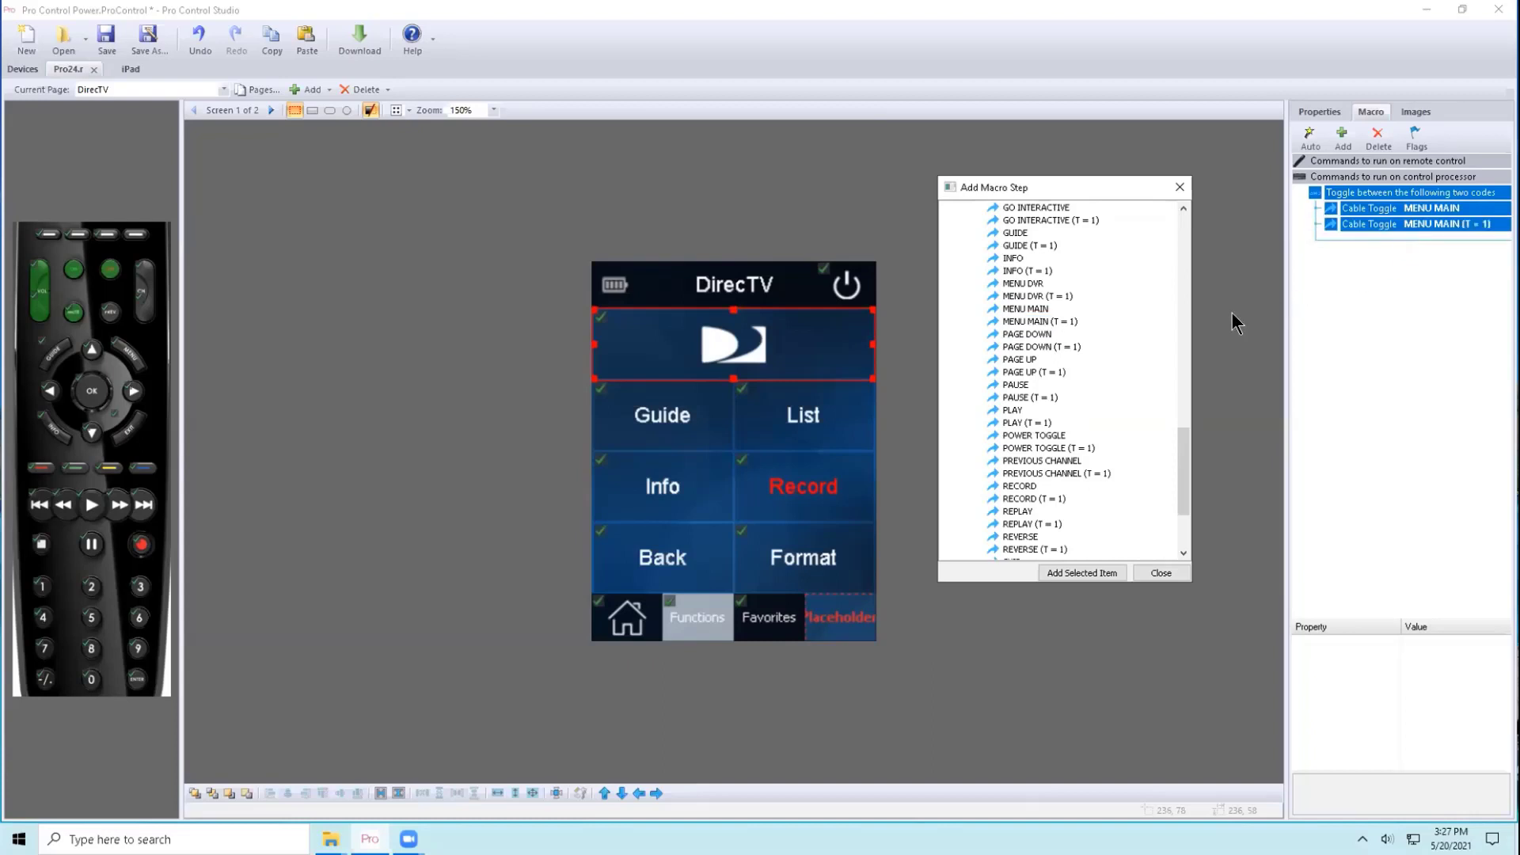
- Review the two alternating MENU MAIN commands within the logo button's toggle step
click(1418, 218)
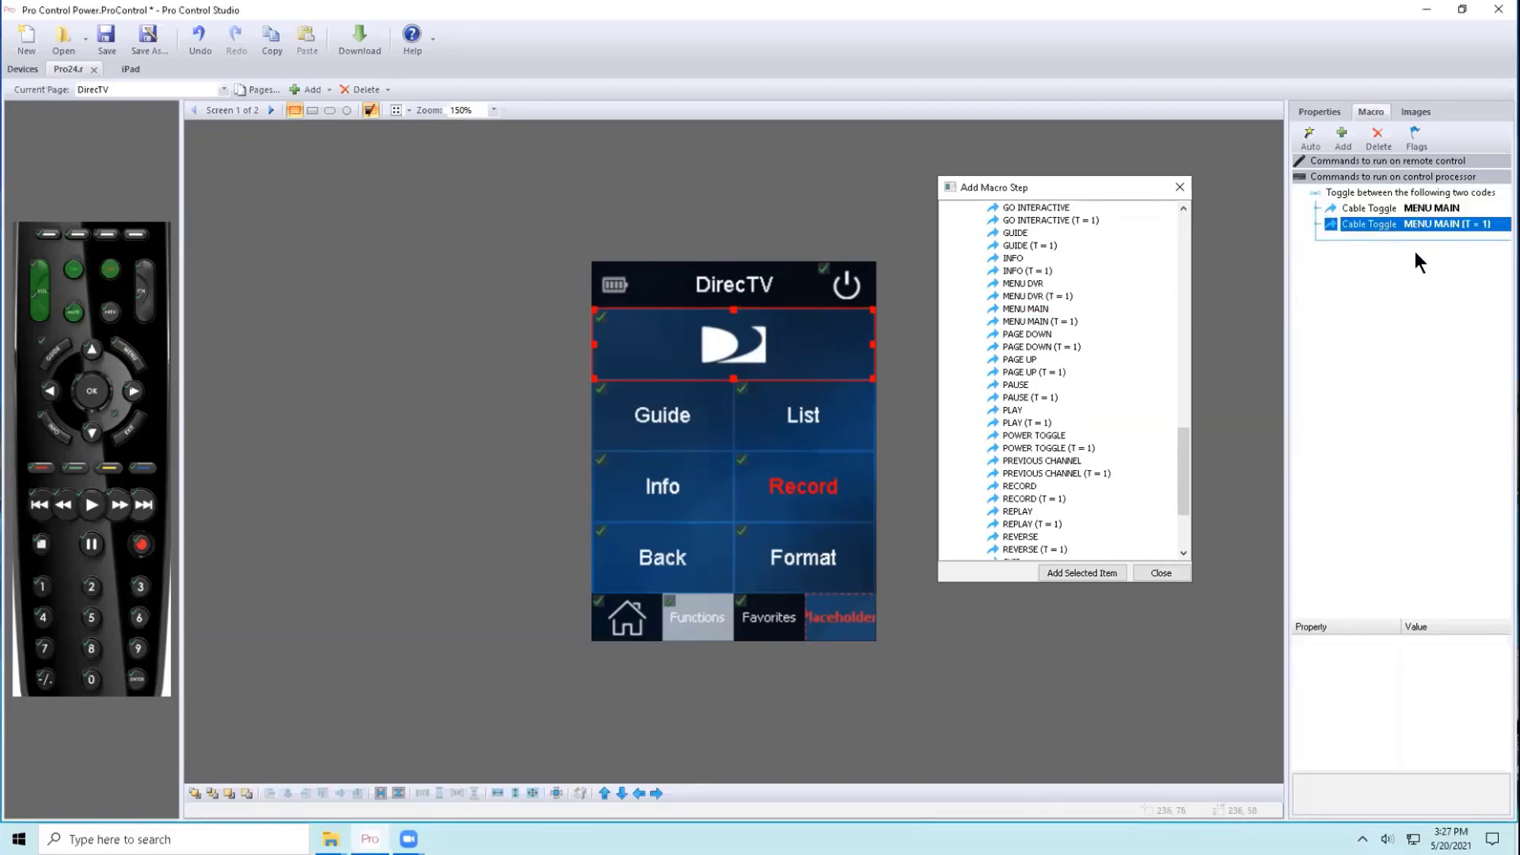
click(1418, 196)
click(1404, 207)
click(1399, 220)
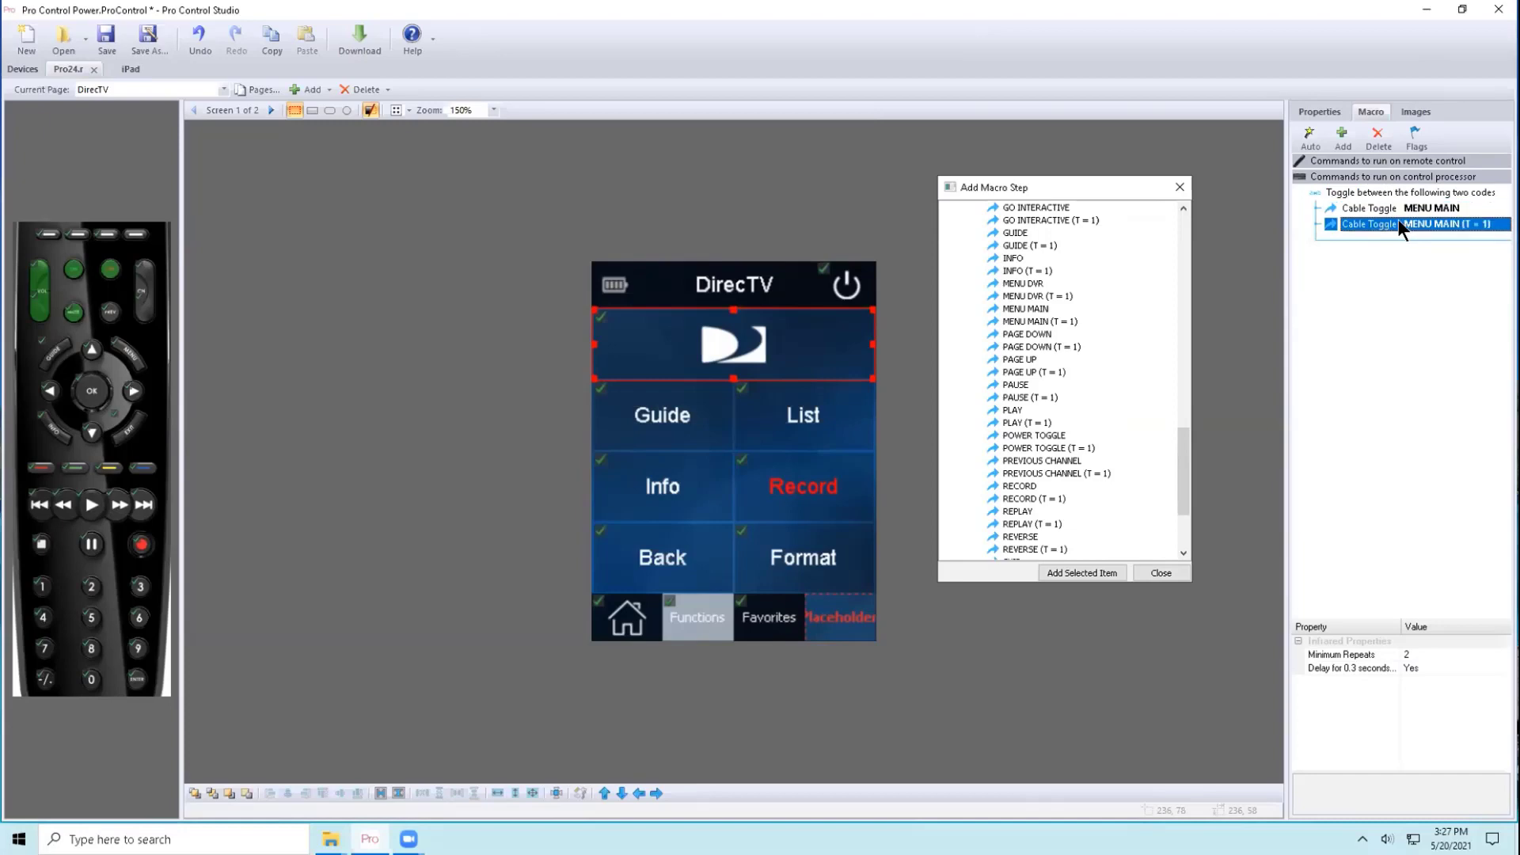
click(1400, 212)
click(1400, 217)
click(1400, 212)
click(1395, 239)
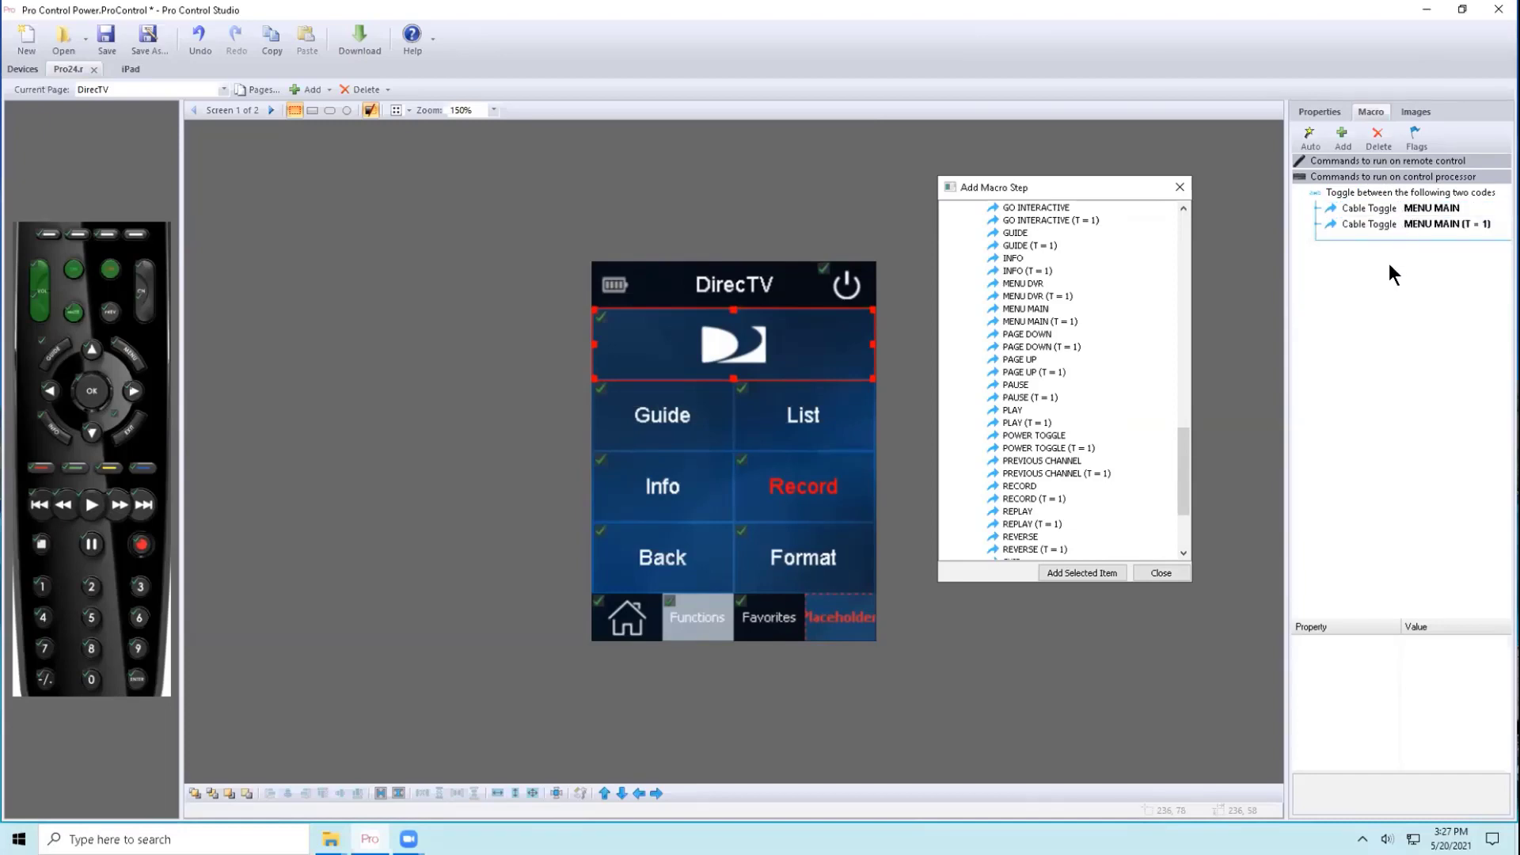
click(1436, 209)
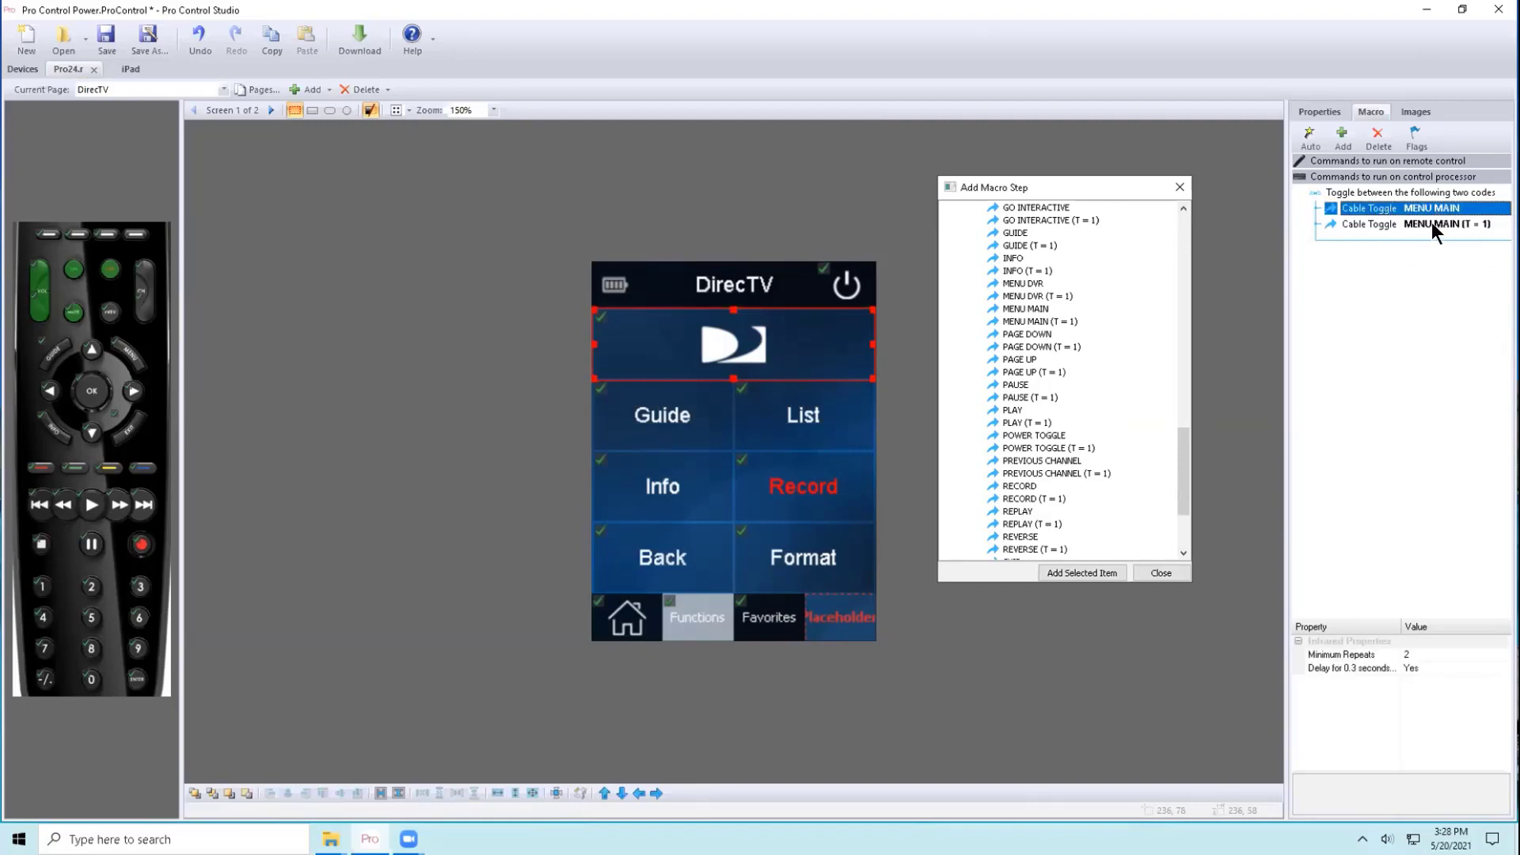
click(1432, 221)
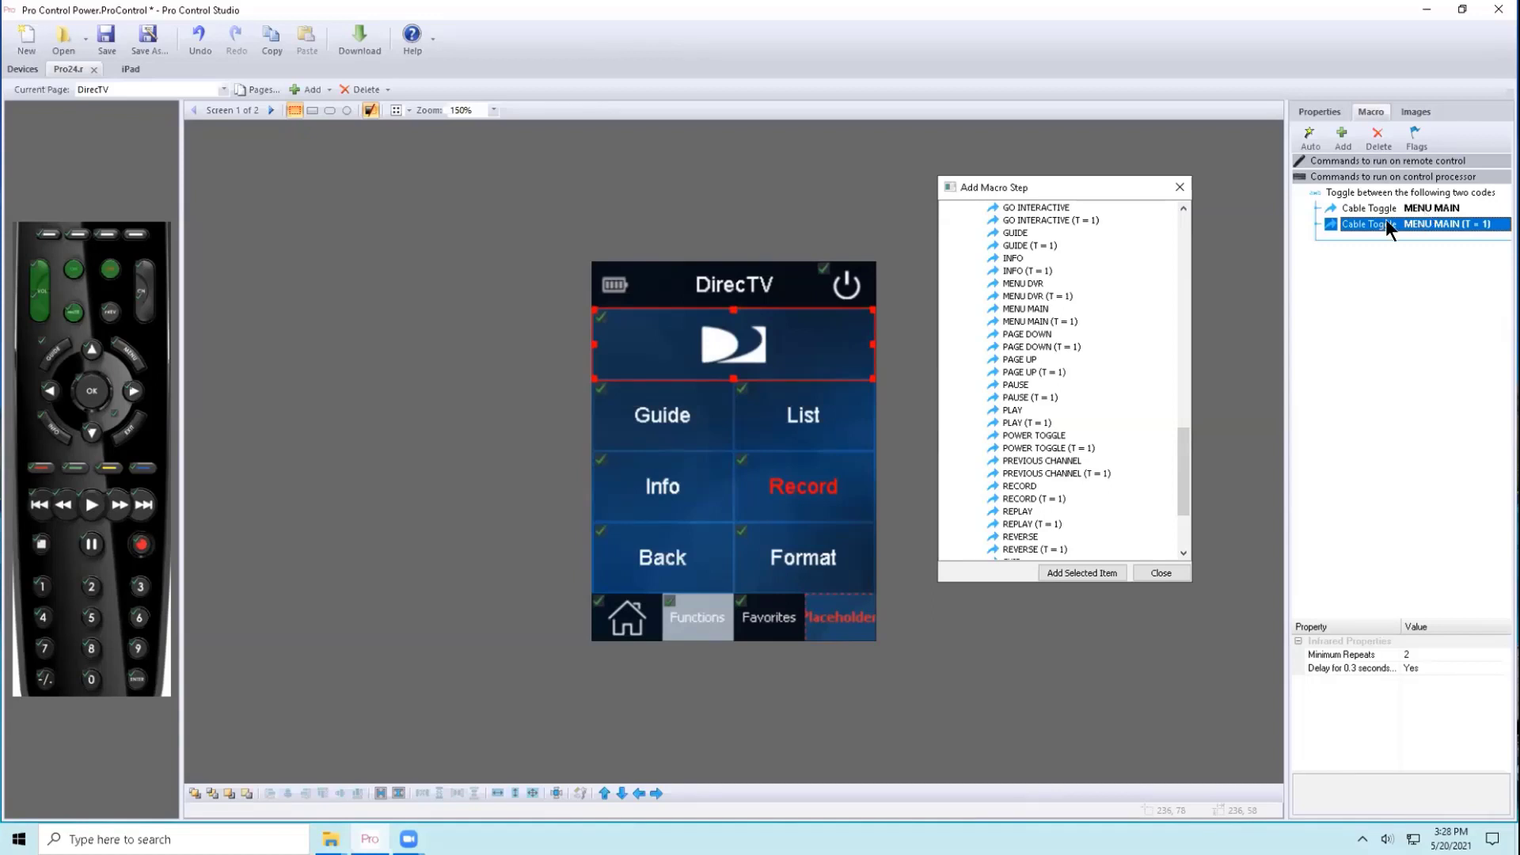
- Delete both MENU MAIN commands from the toggle step and collapse the Cable Toggle command list
click(1395, 208)
key(Delete)
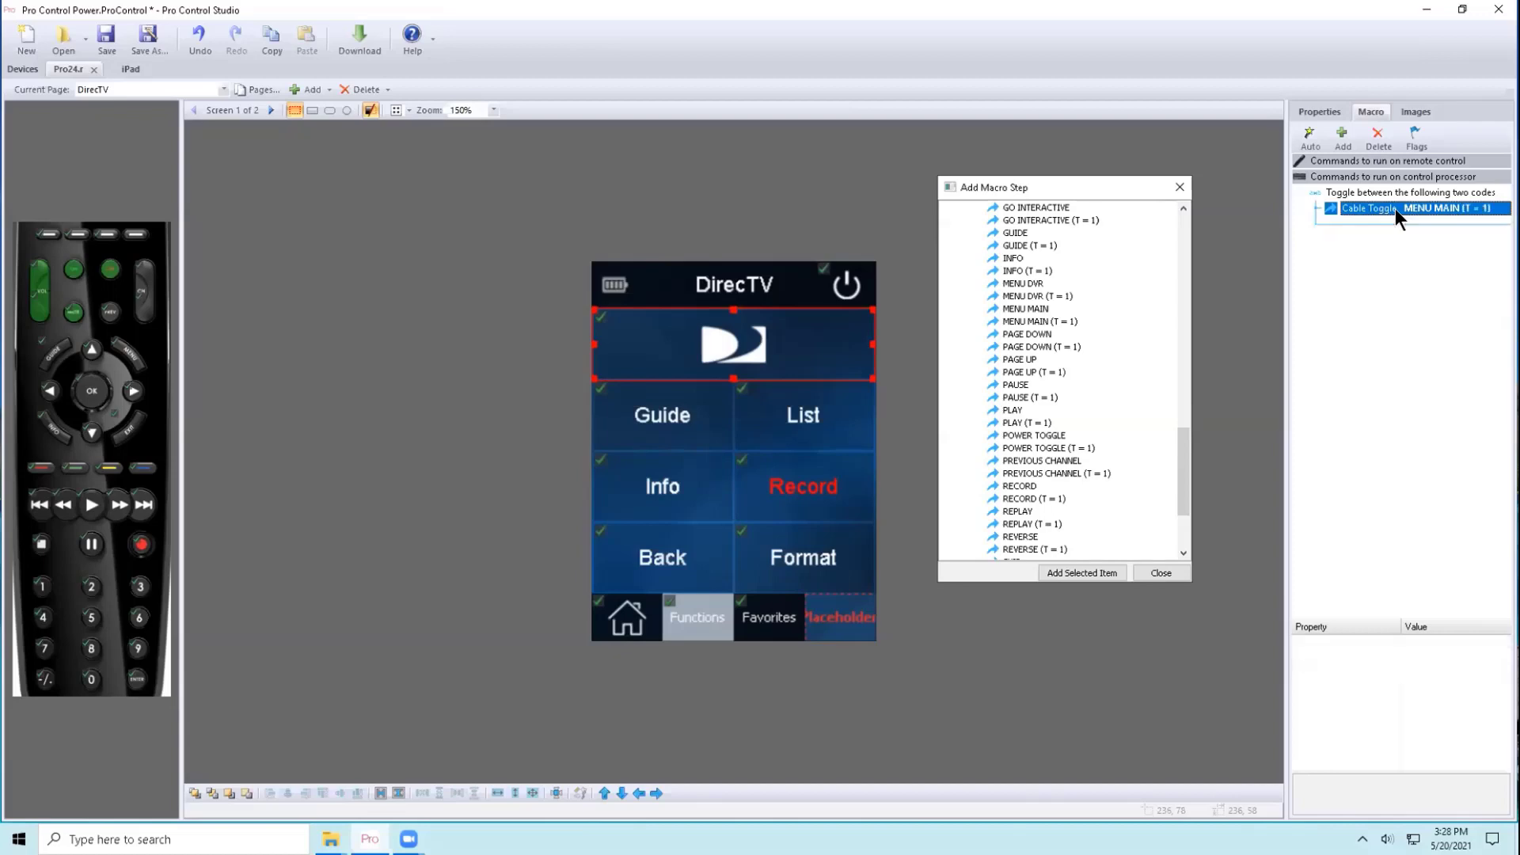
click(1395, 207)
key(Delete)
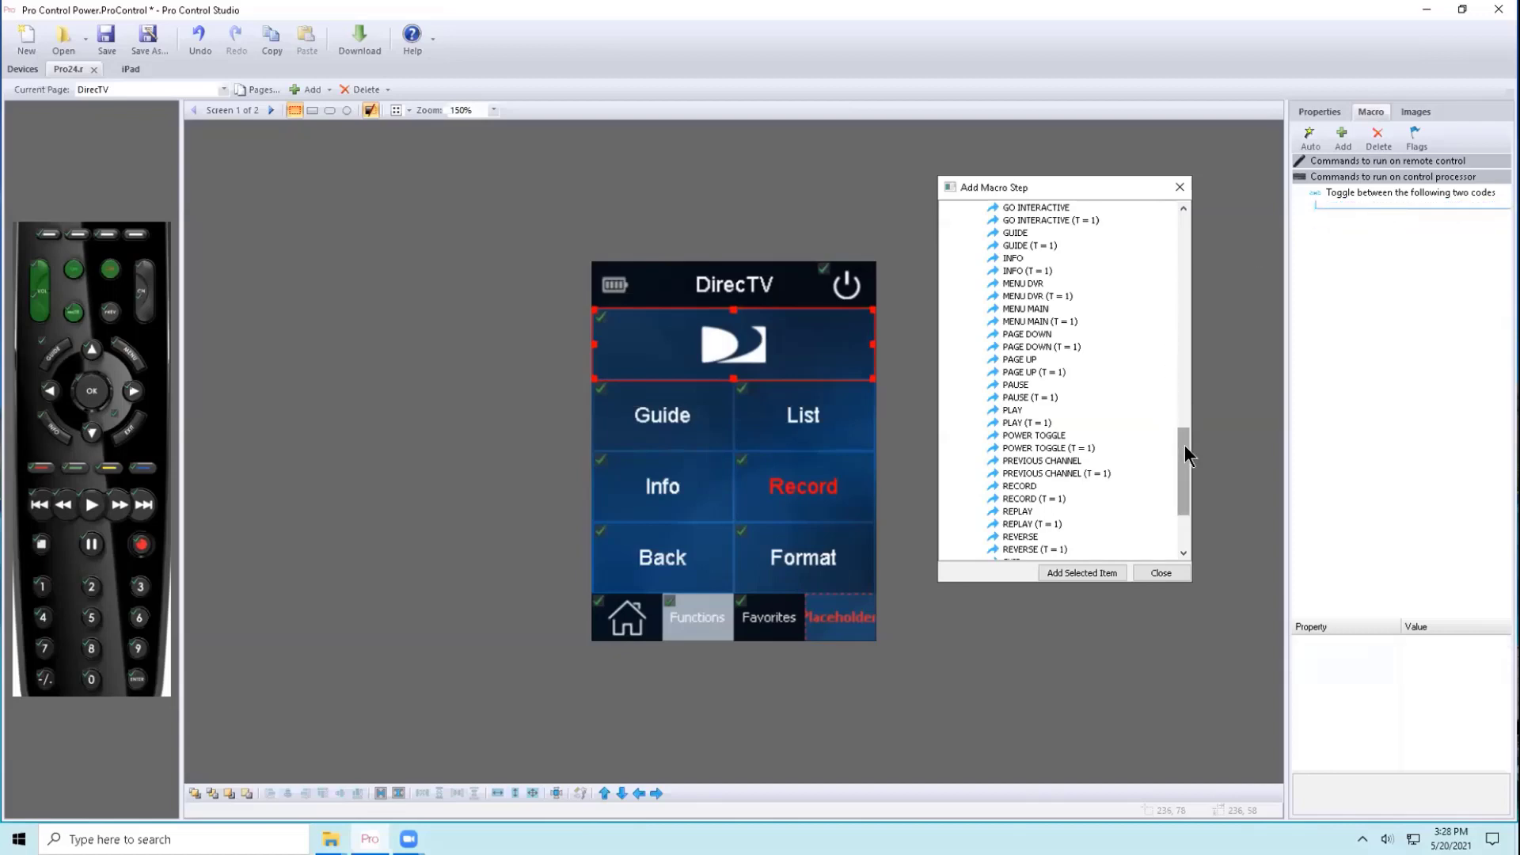
drag(1185, 445, 1105, 273)
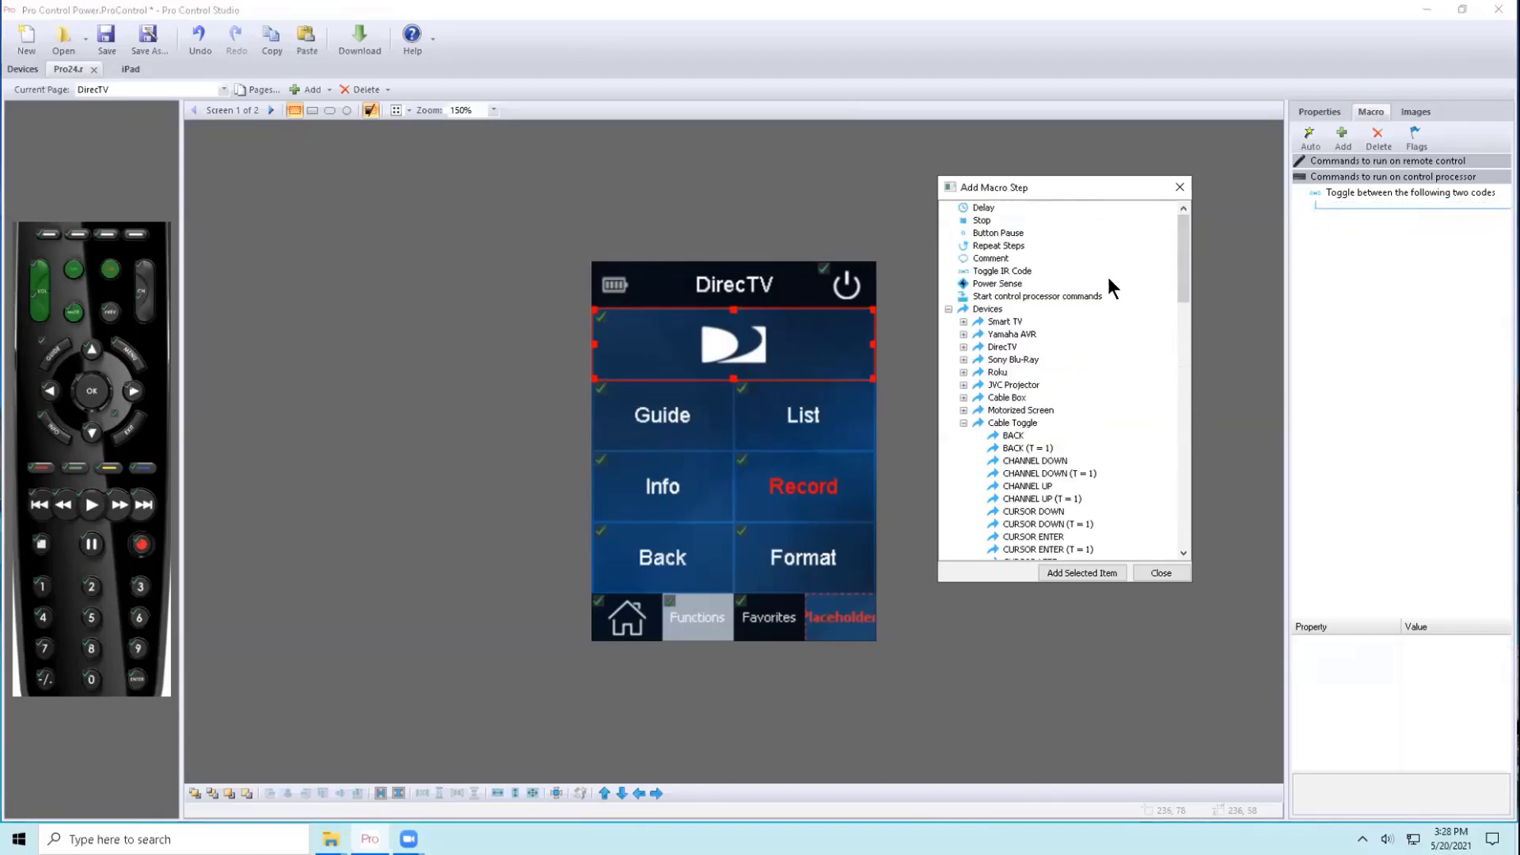
click(964, 423)
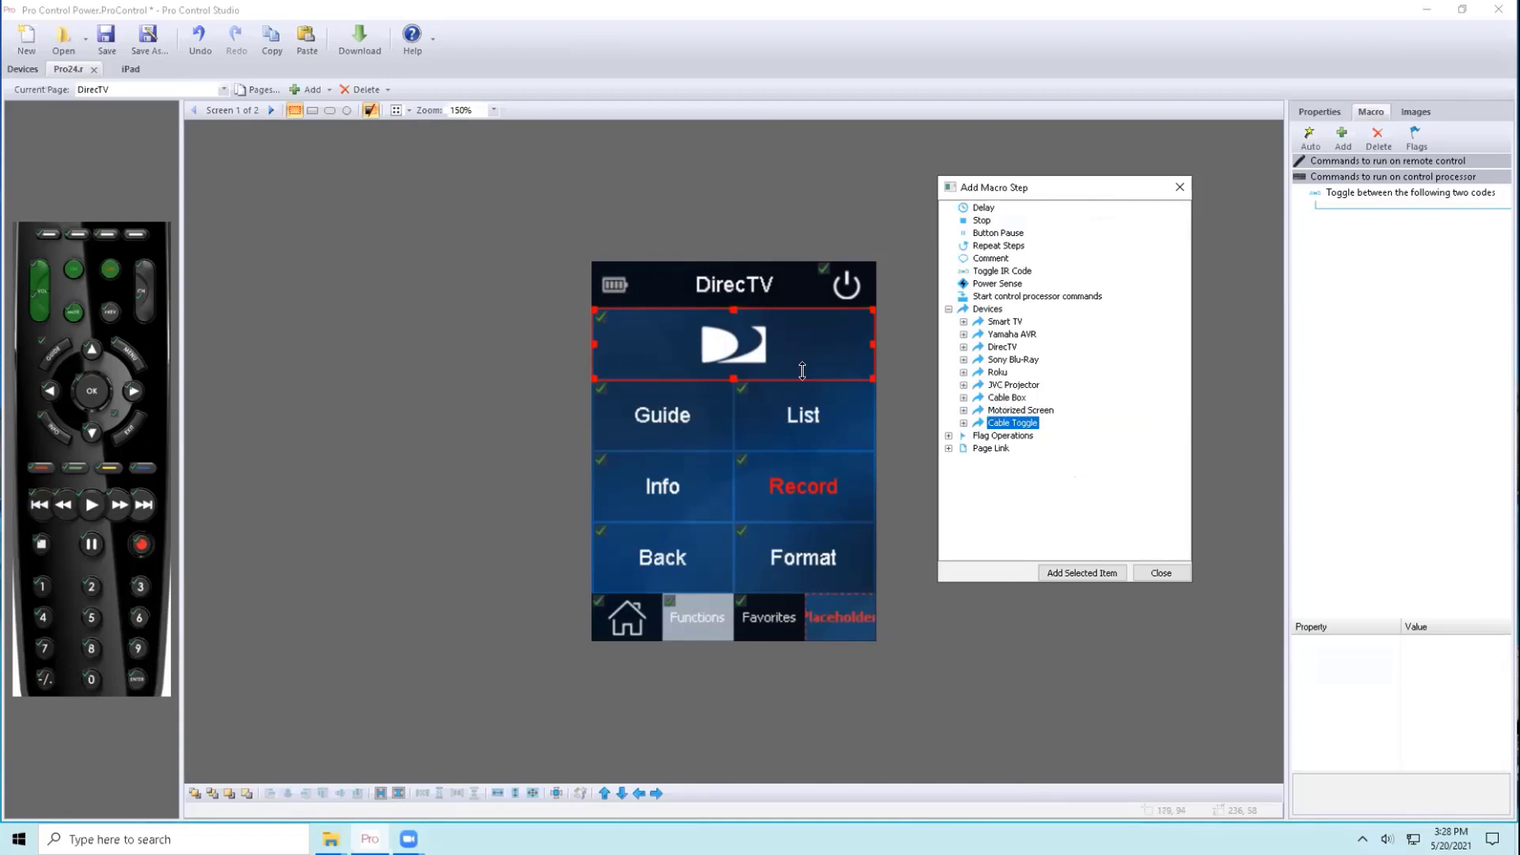
- Add the Smart TV commands INPUT HDMI 1 and INPUT HDMI 2 inside the DirecTV logo button's toggle step
click(964, 321)
scroll(1058, 358, down, 7)
scroll(1058, 358, down, 15)
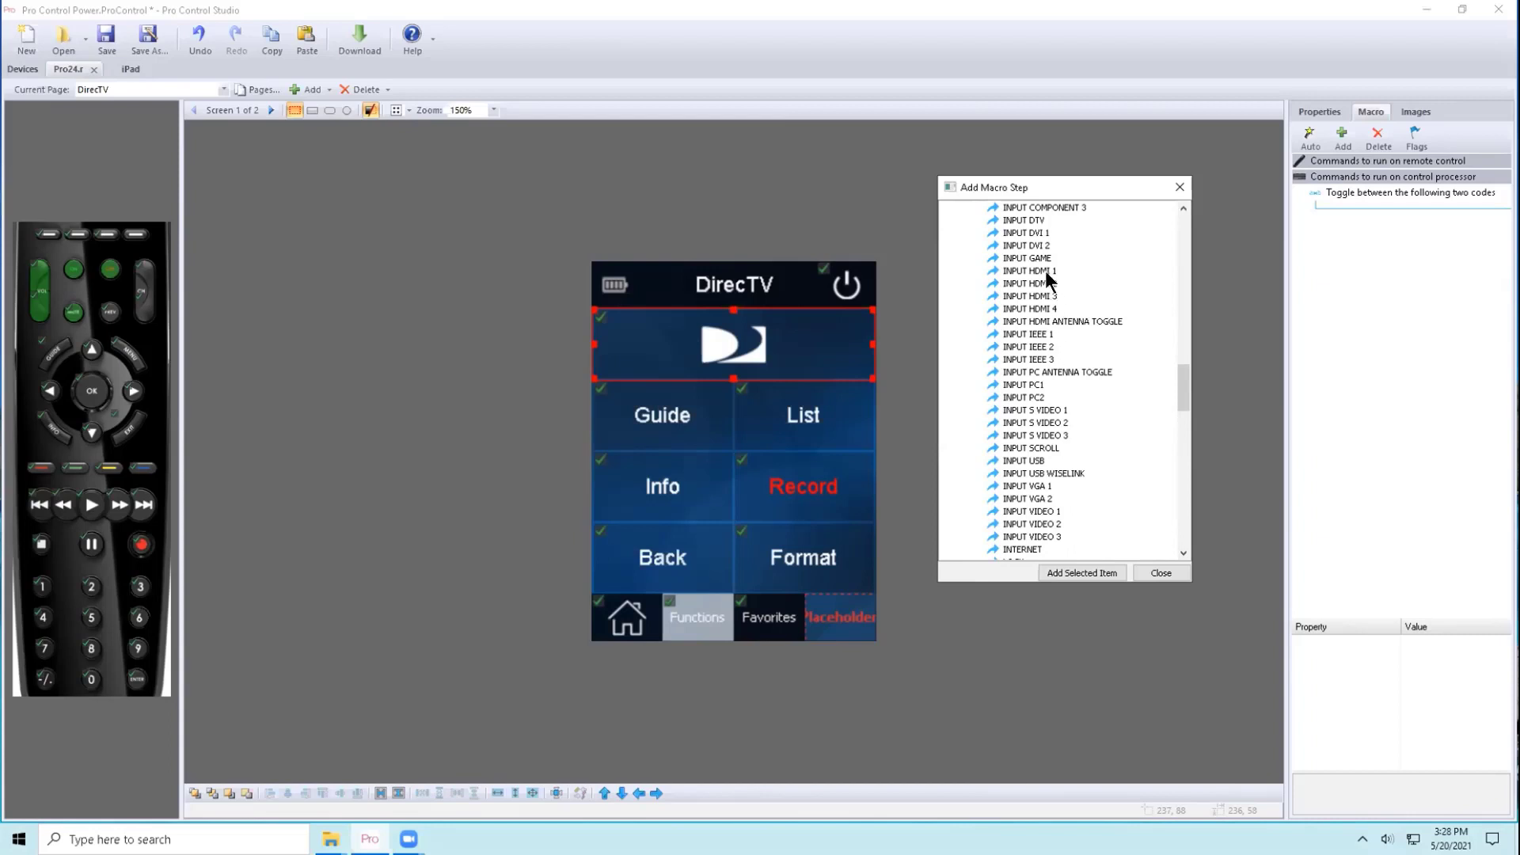
double_click(1046, 271)
click(1379, 207)
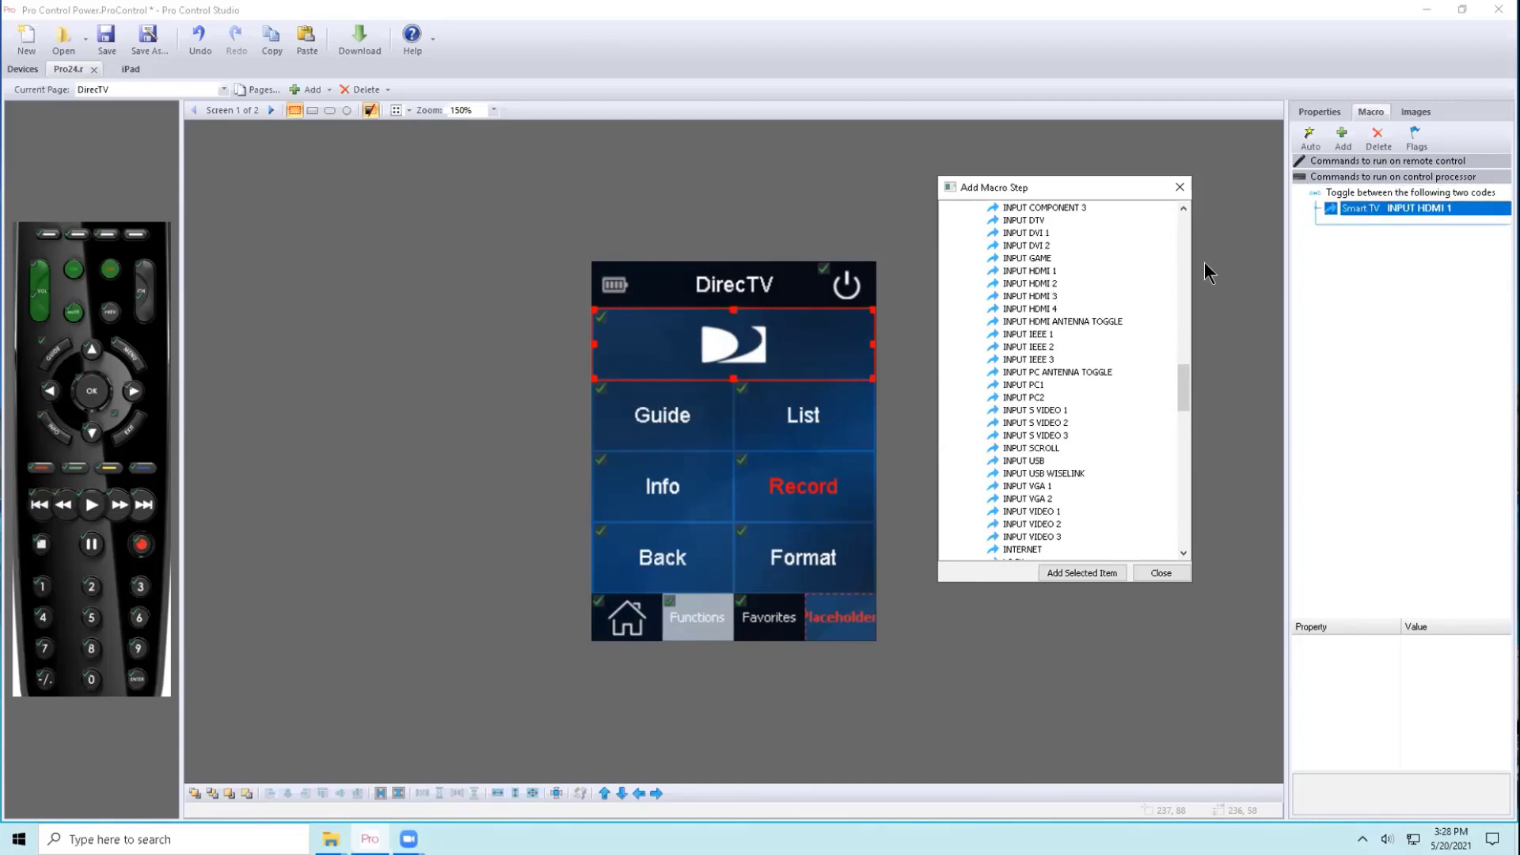
double_click(1035, 284)
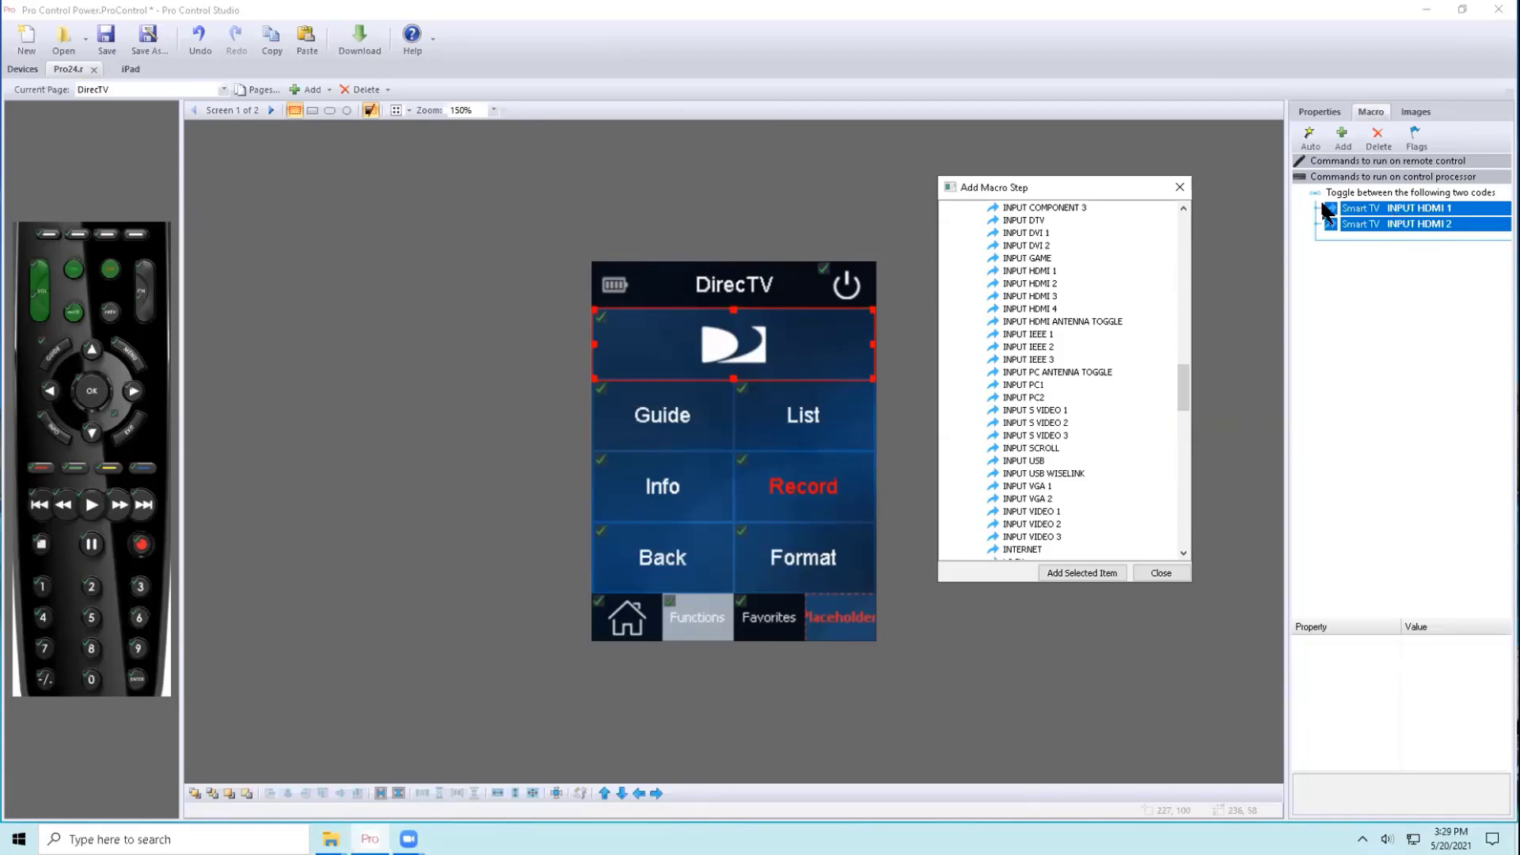
- Delete the entire toggle step from the logo button's macro and collapse the Smart TV command list
click(1387, 196)
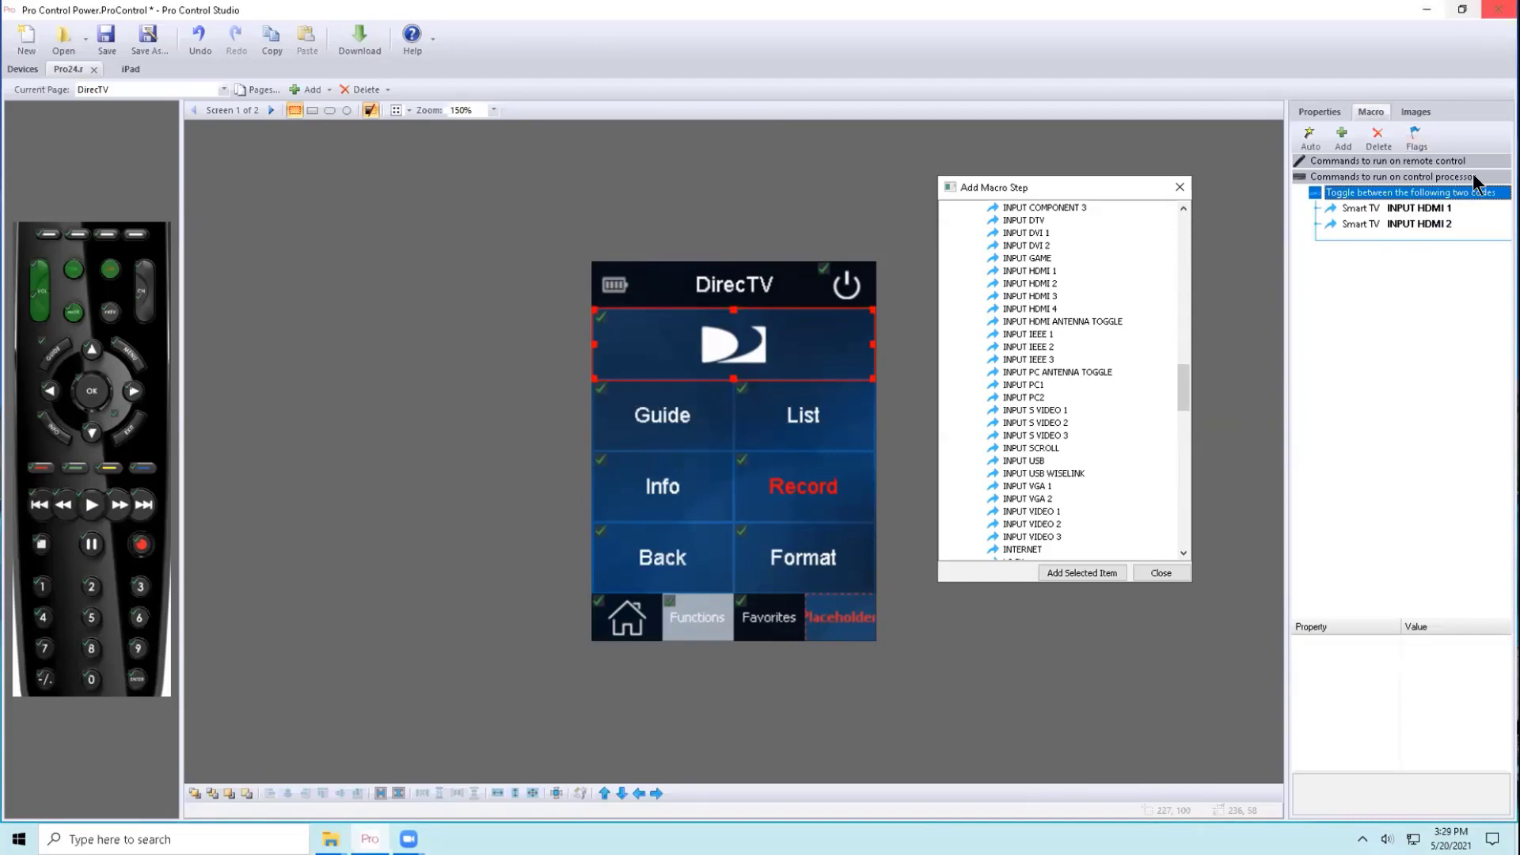
key(Delete)
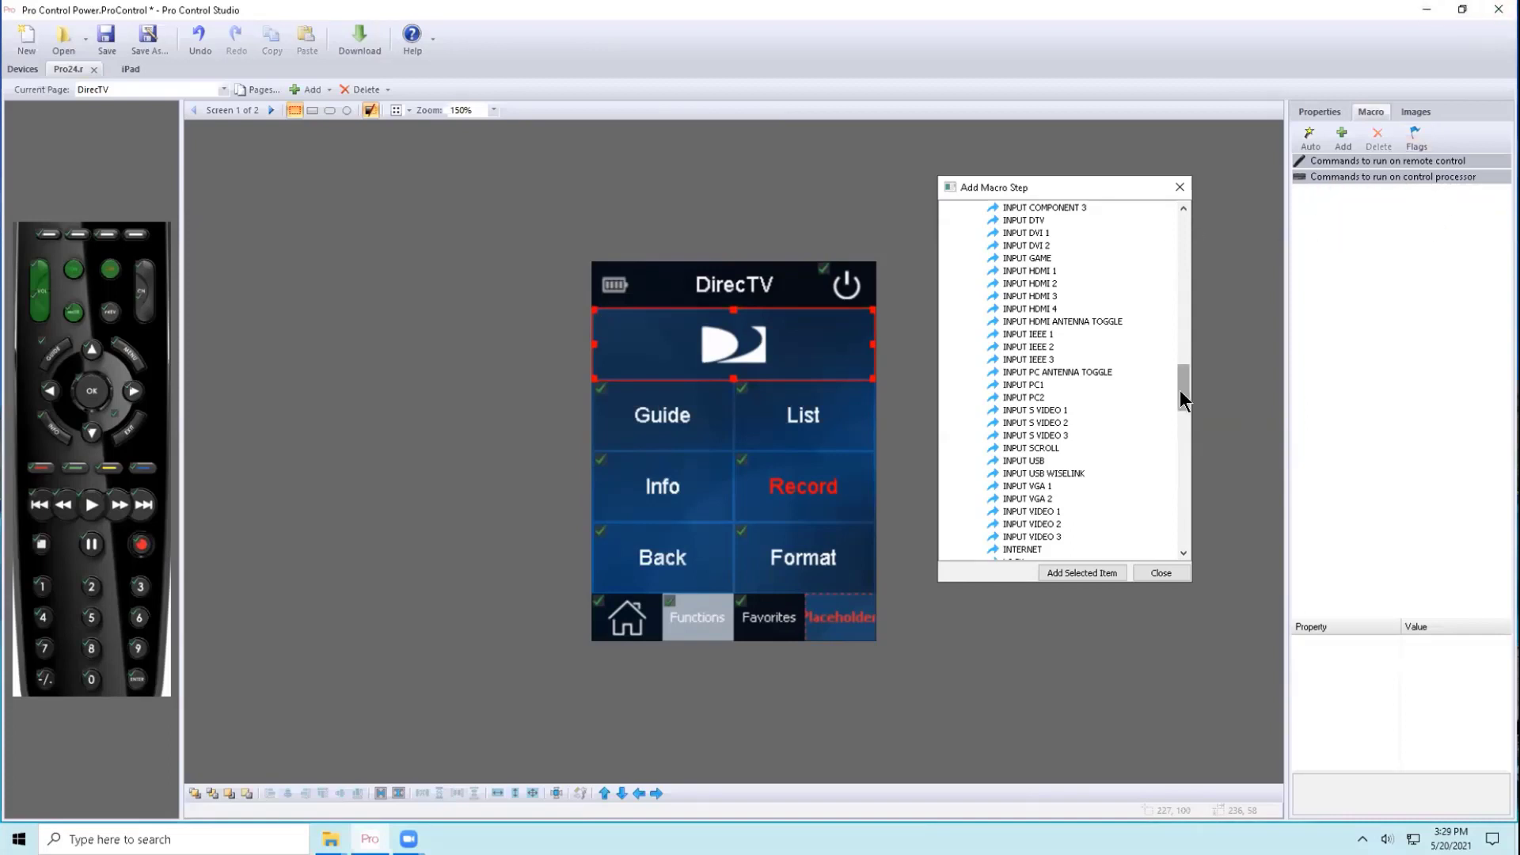
drag(1180, 389, 1189, 196)
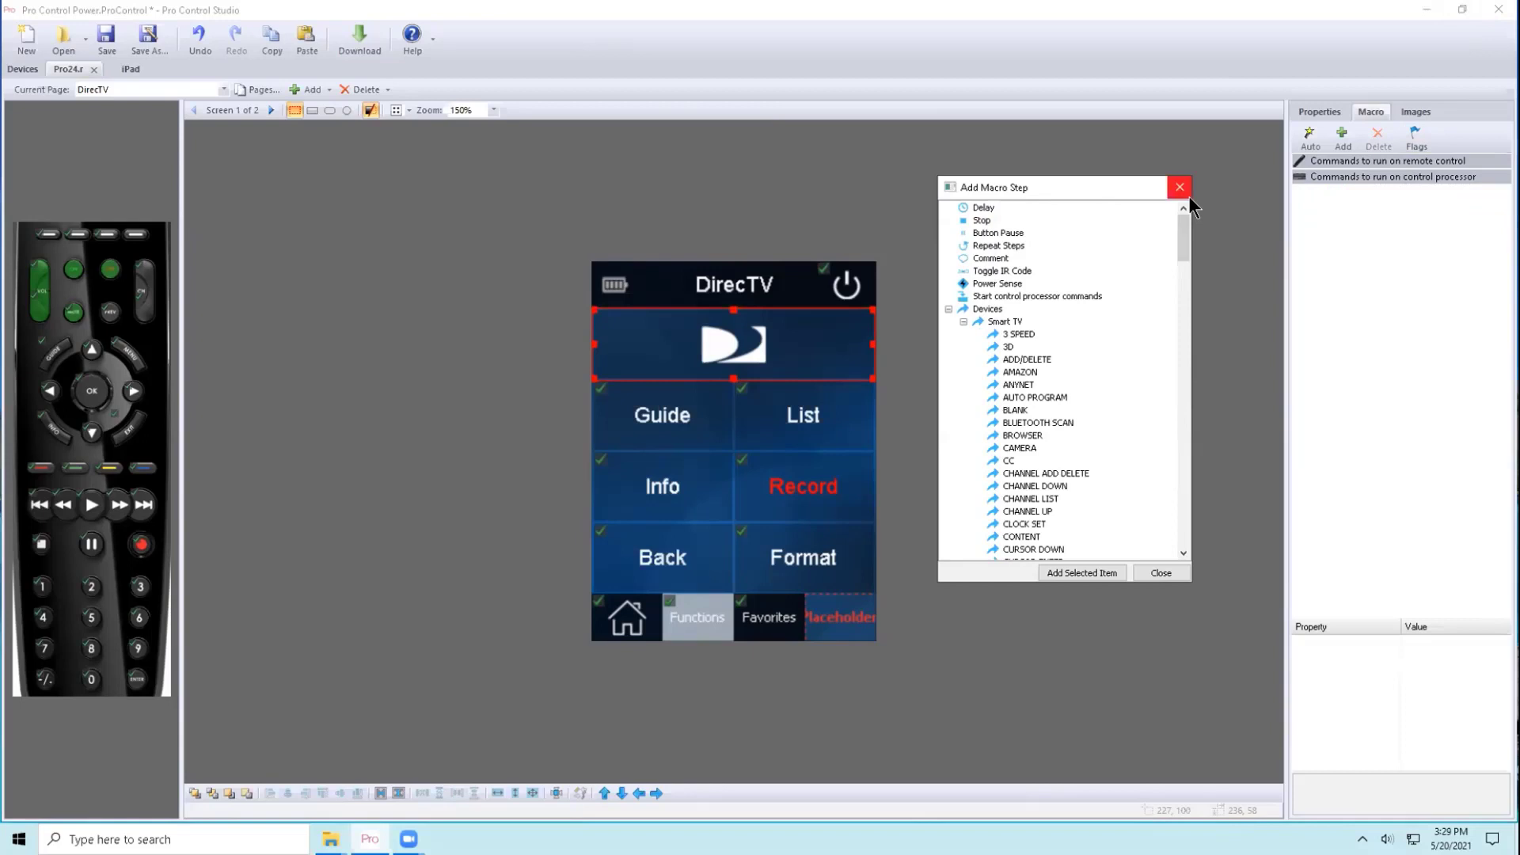
click(963, 322)
- Highlight the Power Sense and Start control processor commands step types, and display the macro of the Home page's DirecTV button
click(988, 283)
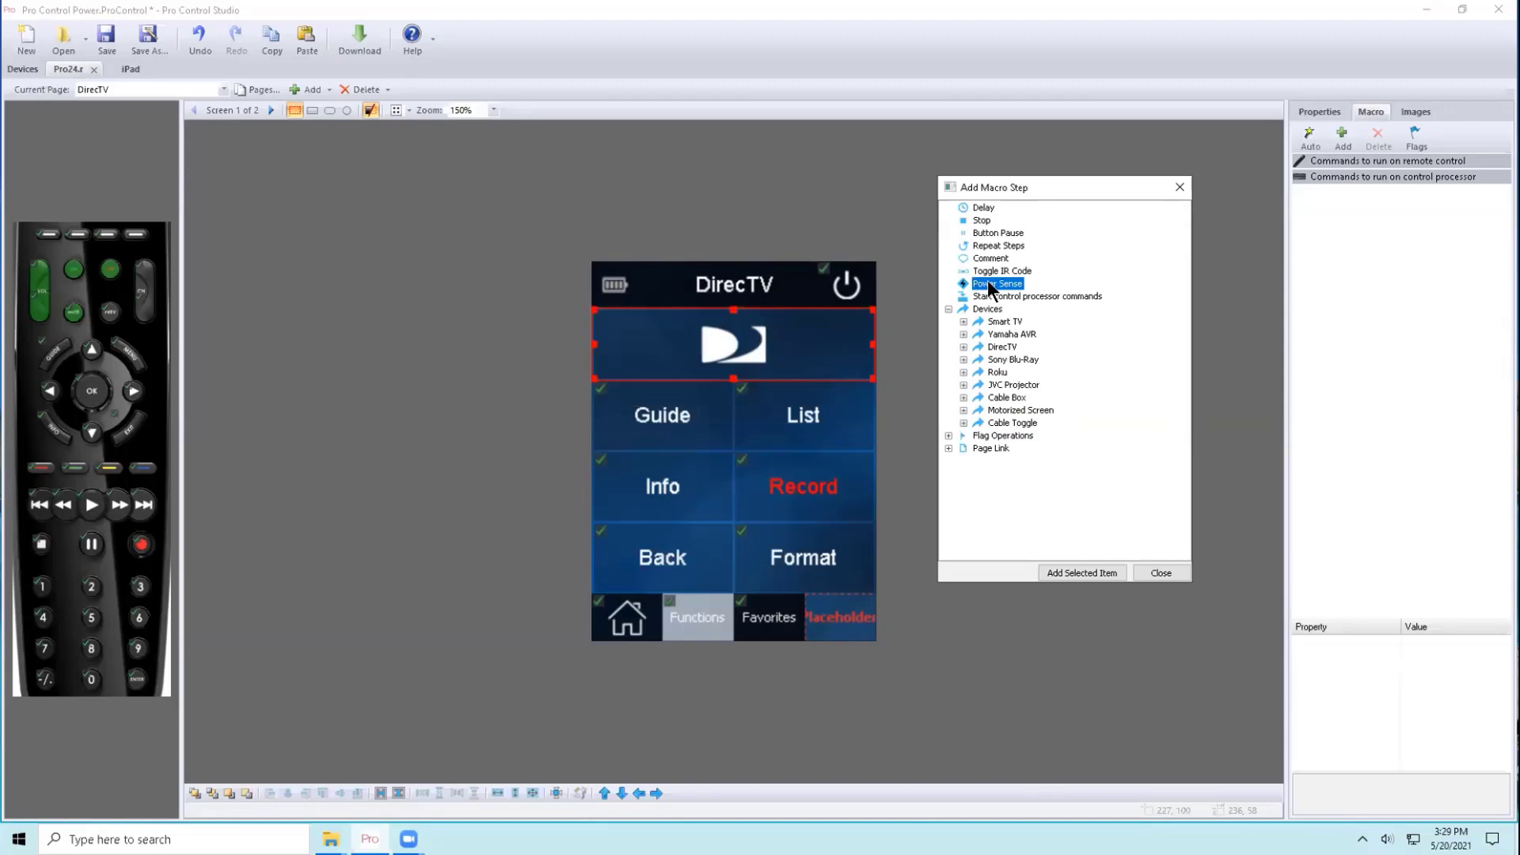
click(989, 297)
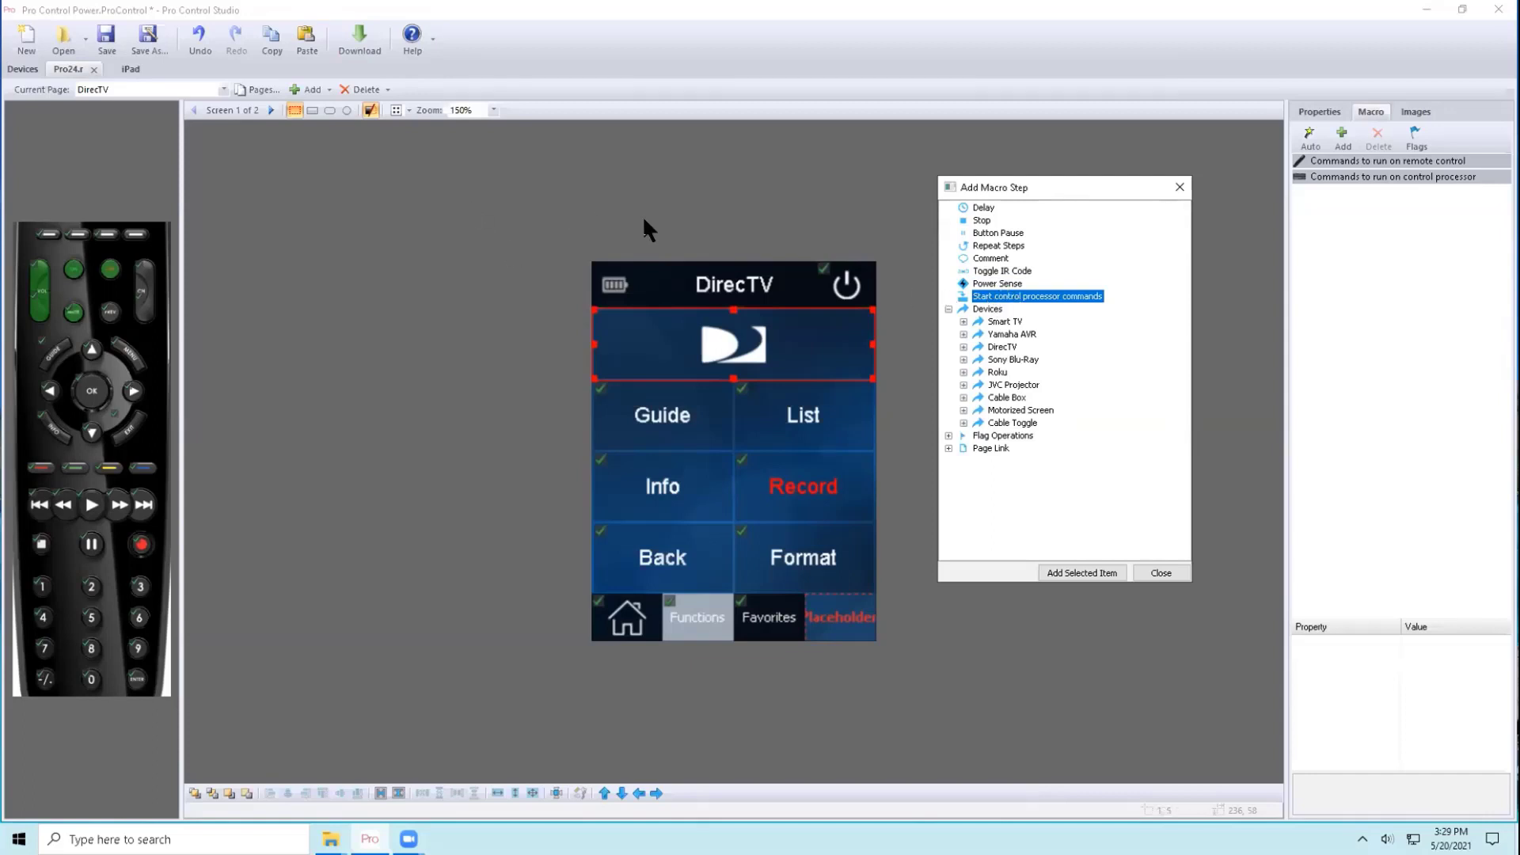
click(186, 89)
click(165, 106)
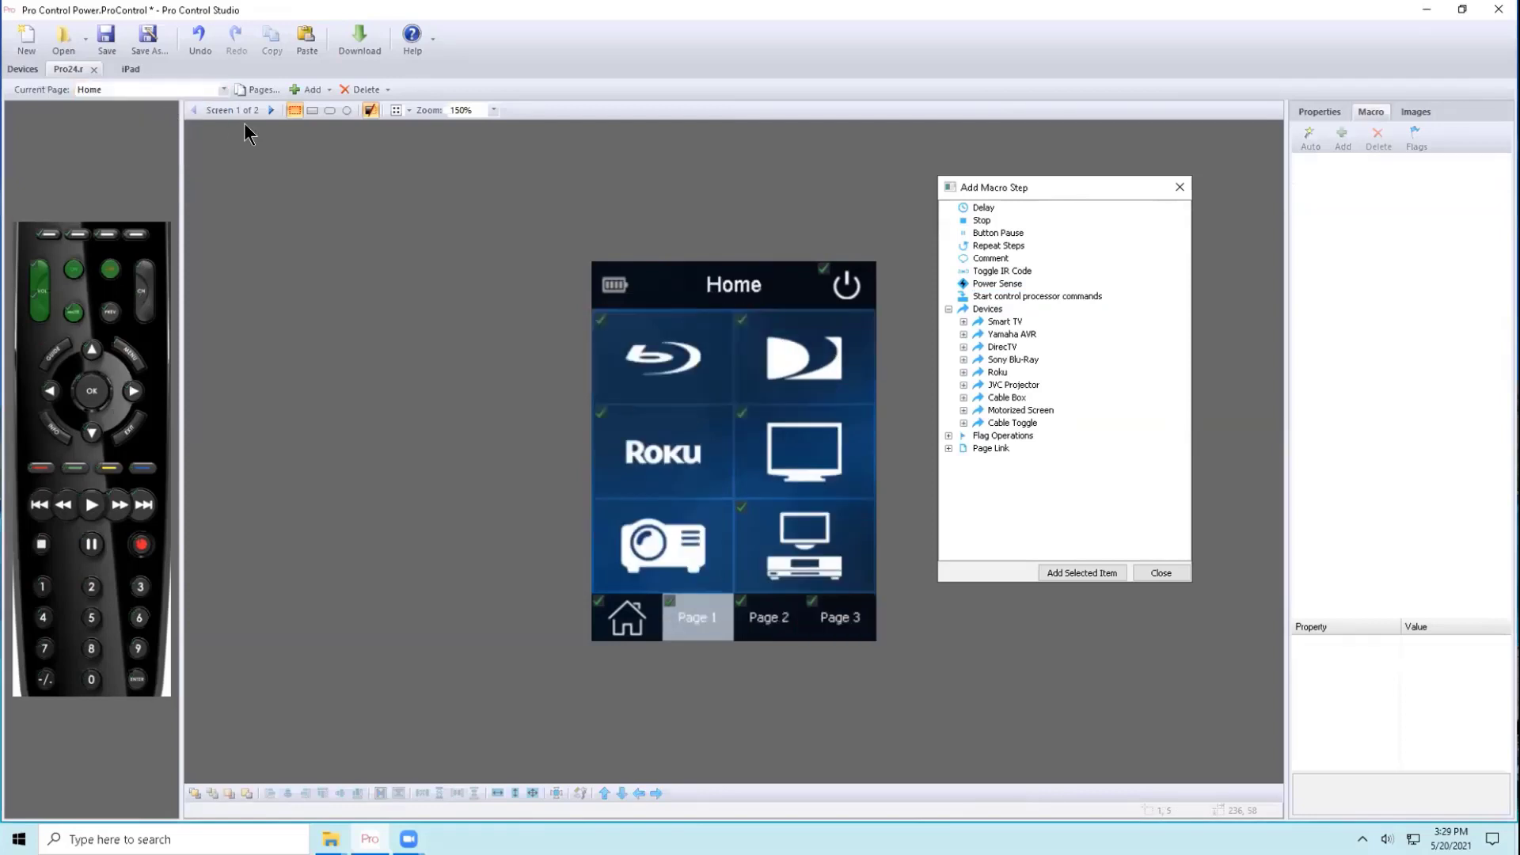
click(829, 356)
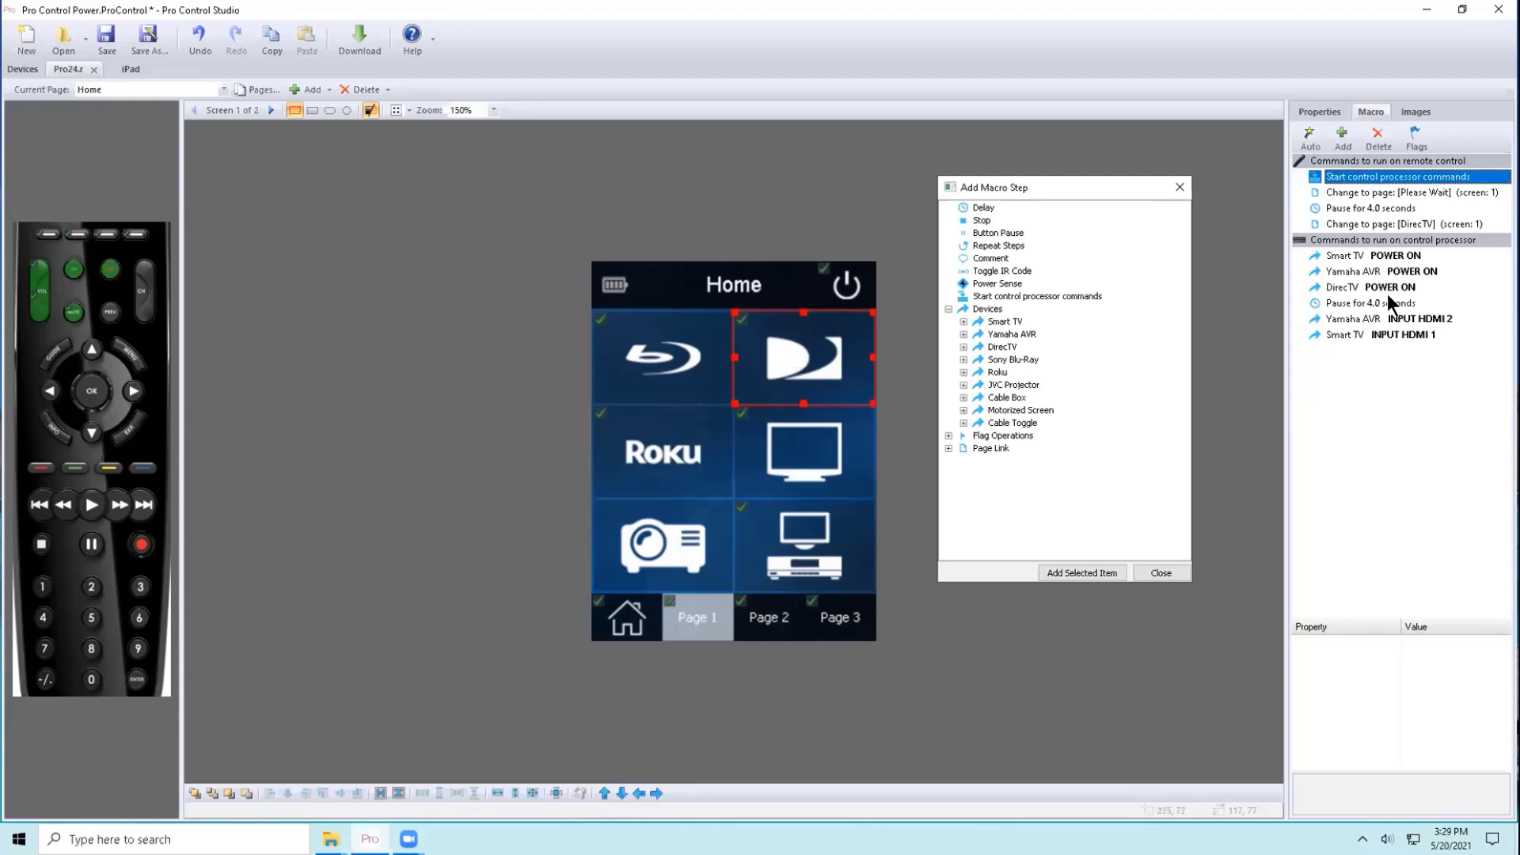
- Review the DirecTV button's macro, from the remote's page changes and pause to the control processor's power and input commands
click(1397, 194)
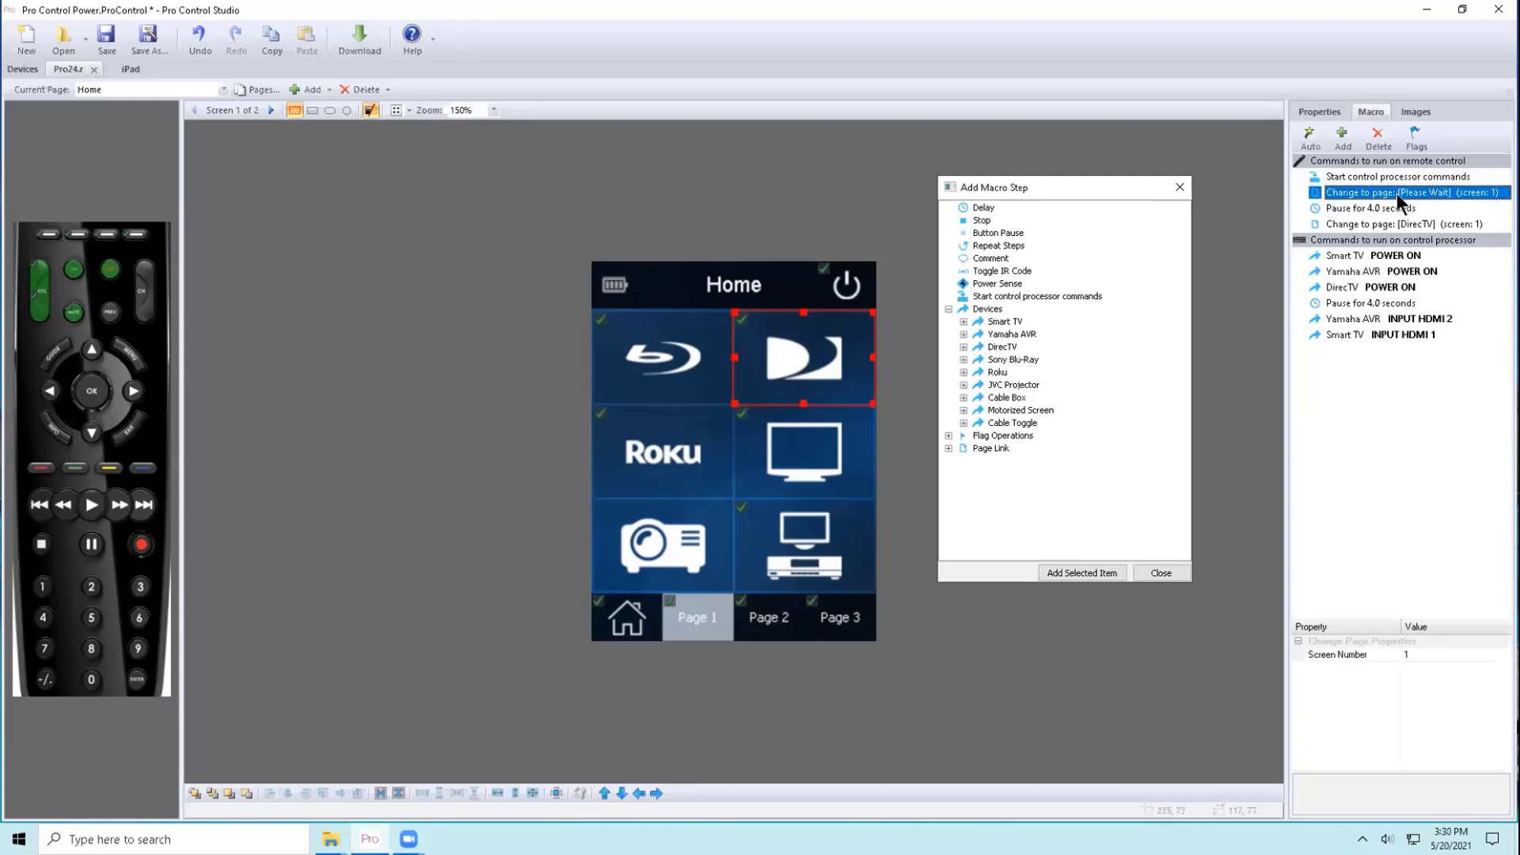
click(1387, 209)
click(1389, 193)
click(1384, 222)
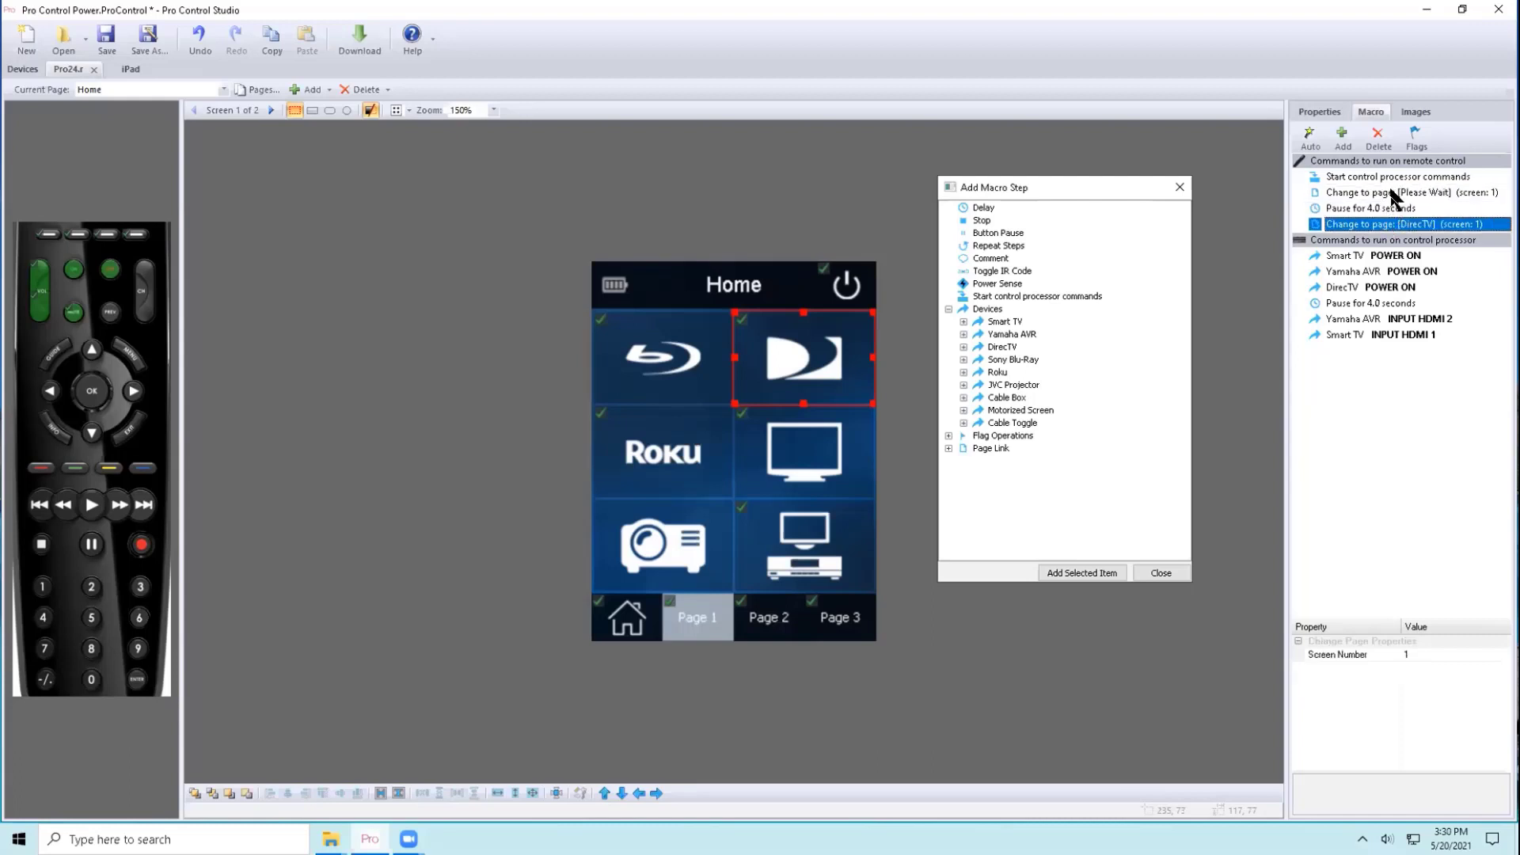
click(1381, 251)
click(1379, 266)
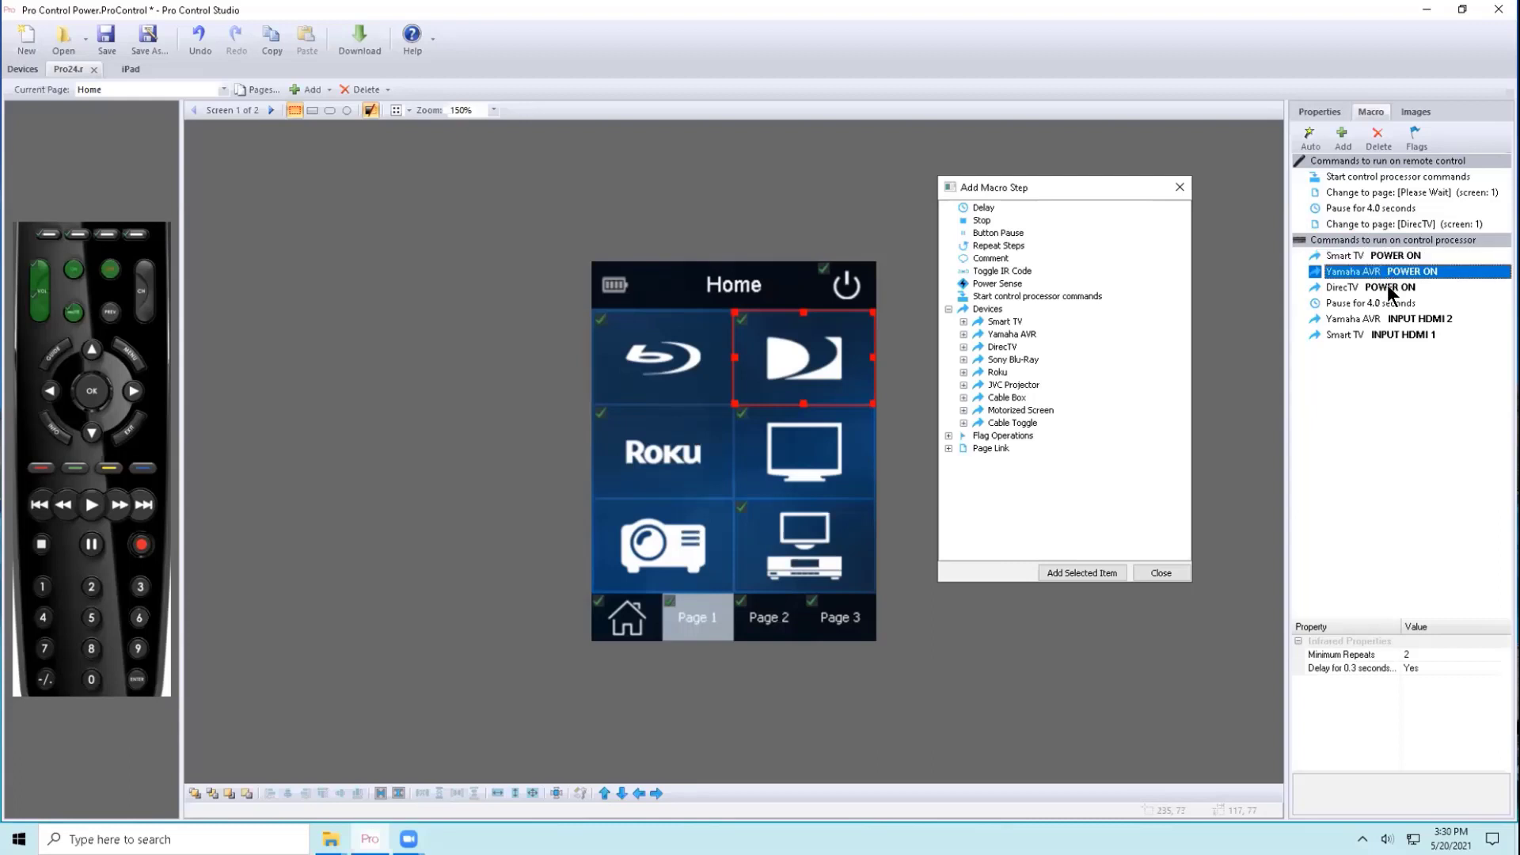
click(1385, 287)
click(1387, 319)
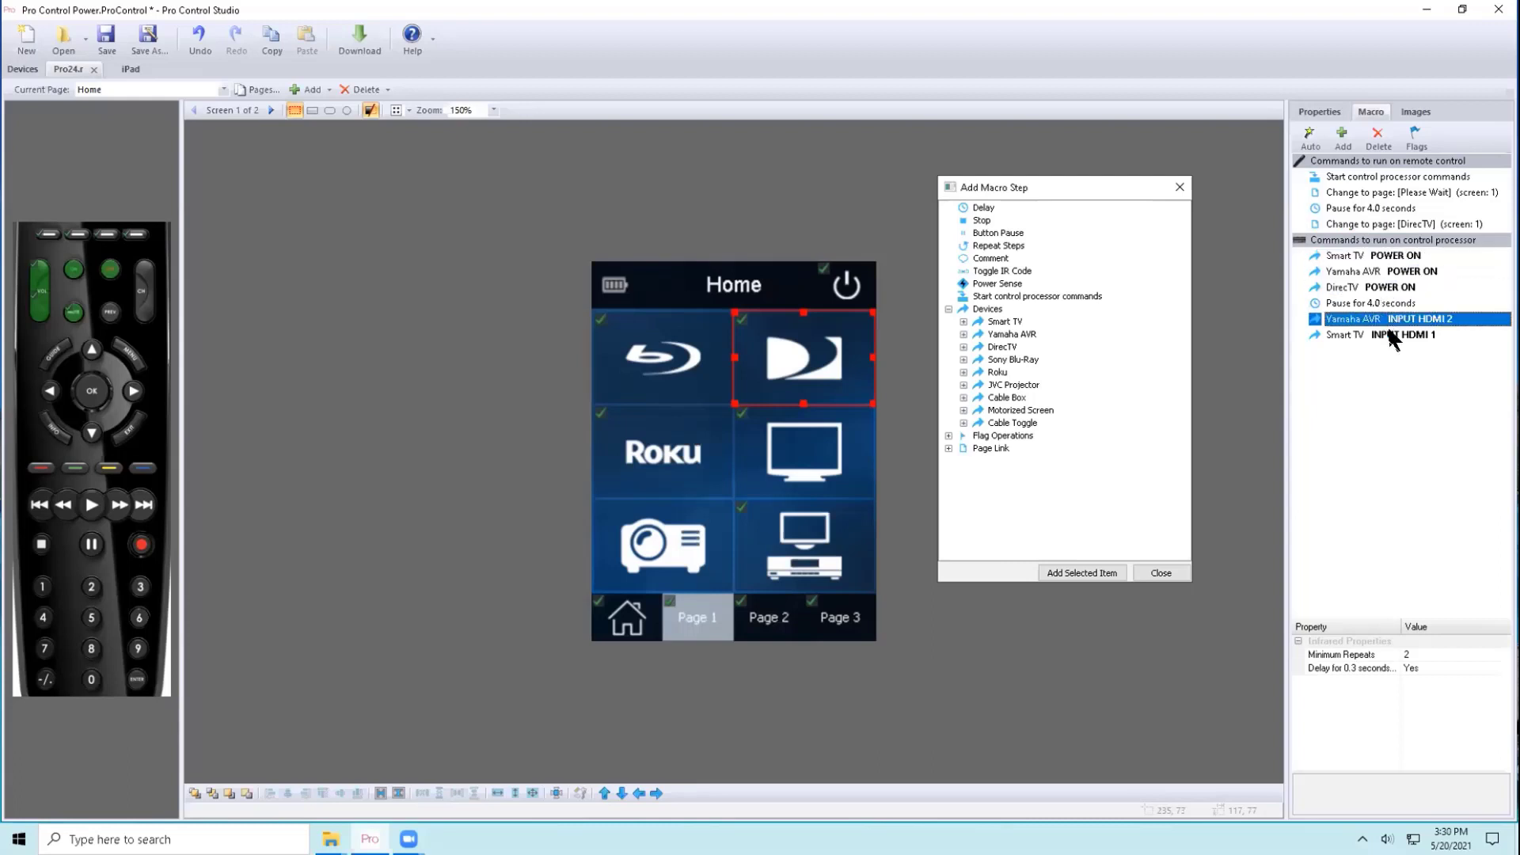
click(1391, 335)
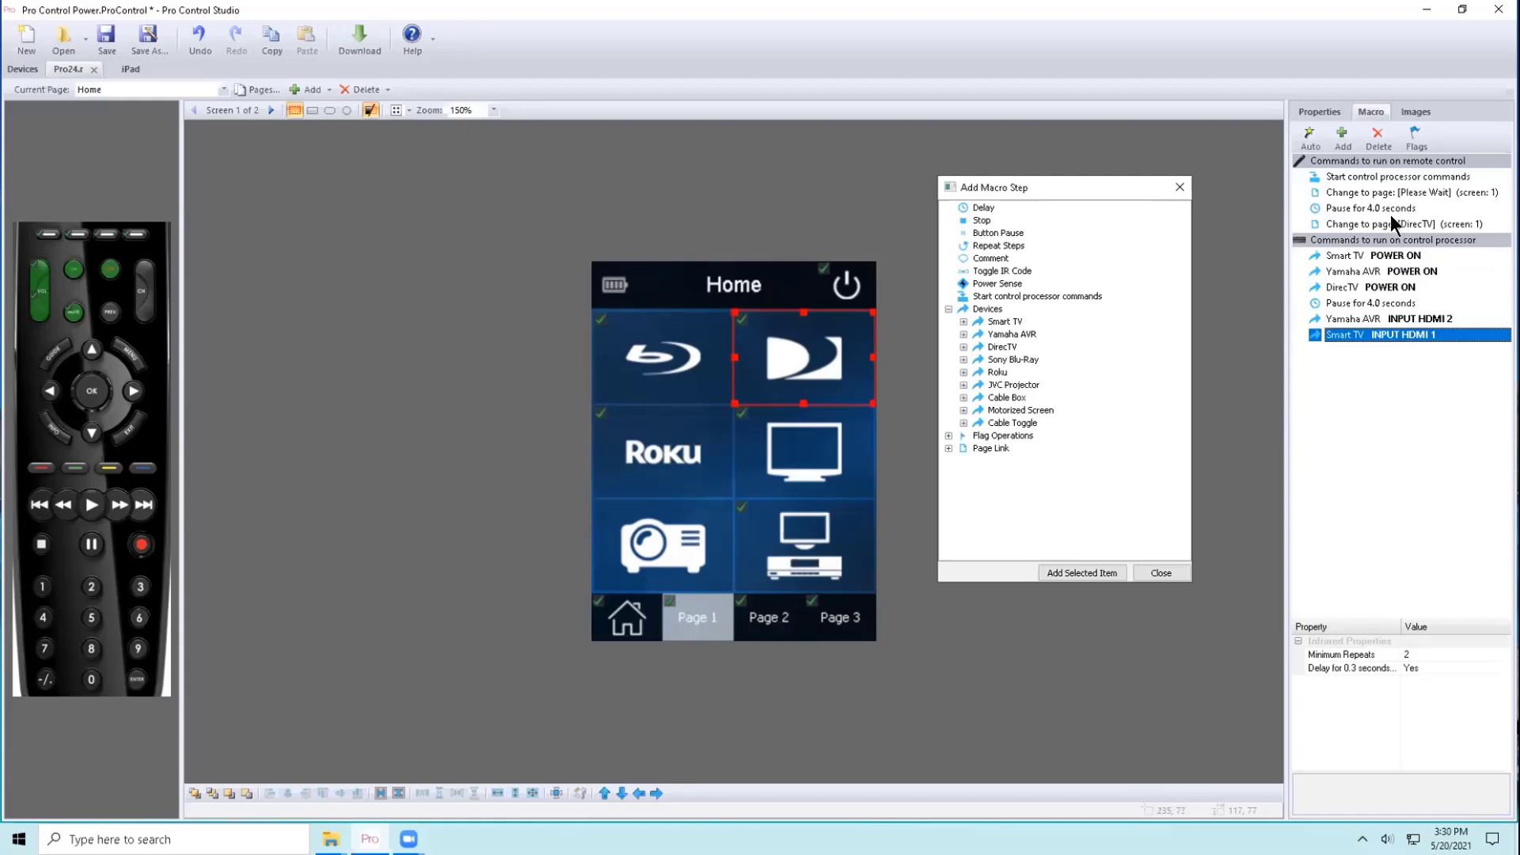
- Delete the Start control processor commands step from the DirecTV button's macro and select the remote control's 4-second pause
click(1457, 176)
click(1379, 139)
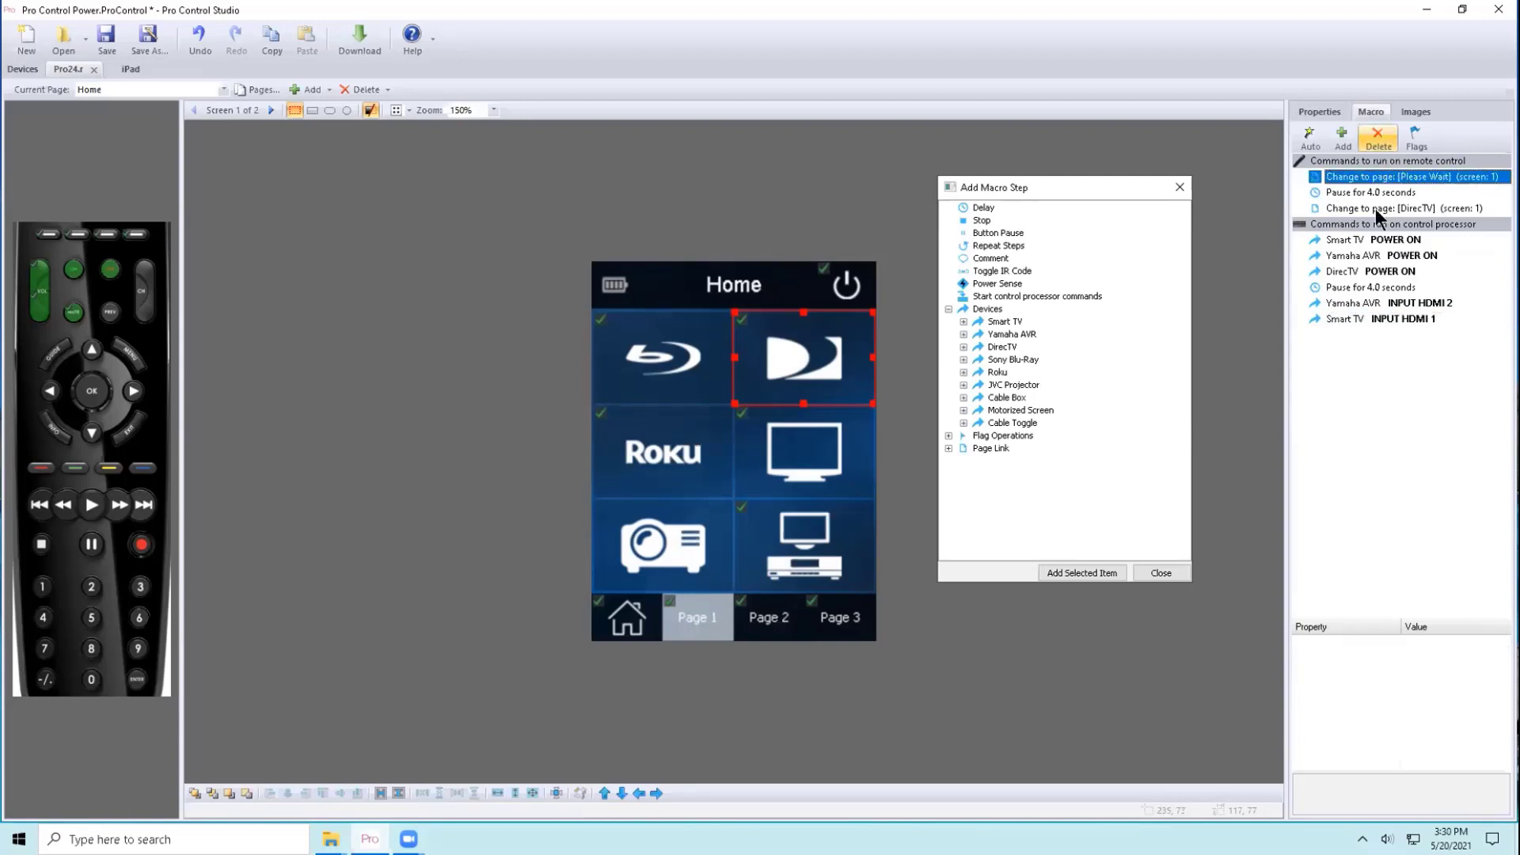
click(1388, 222)
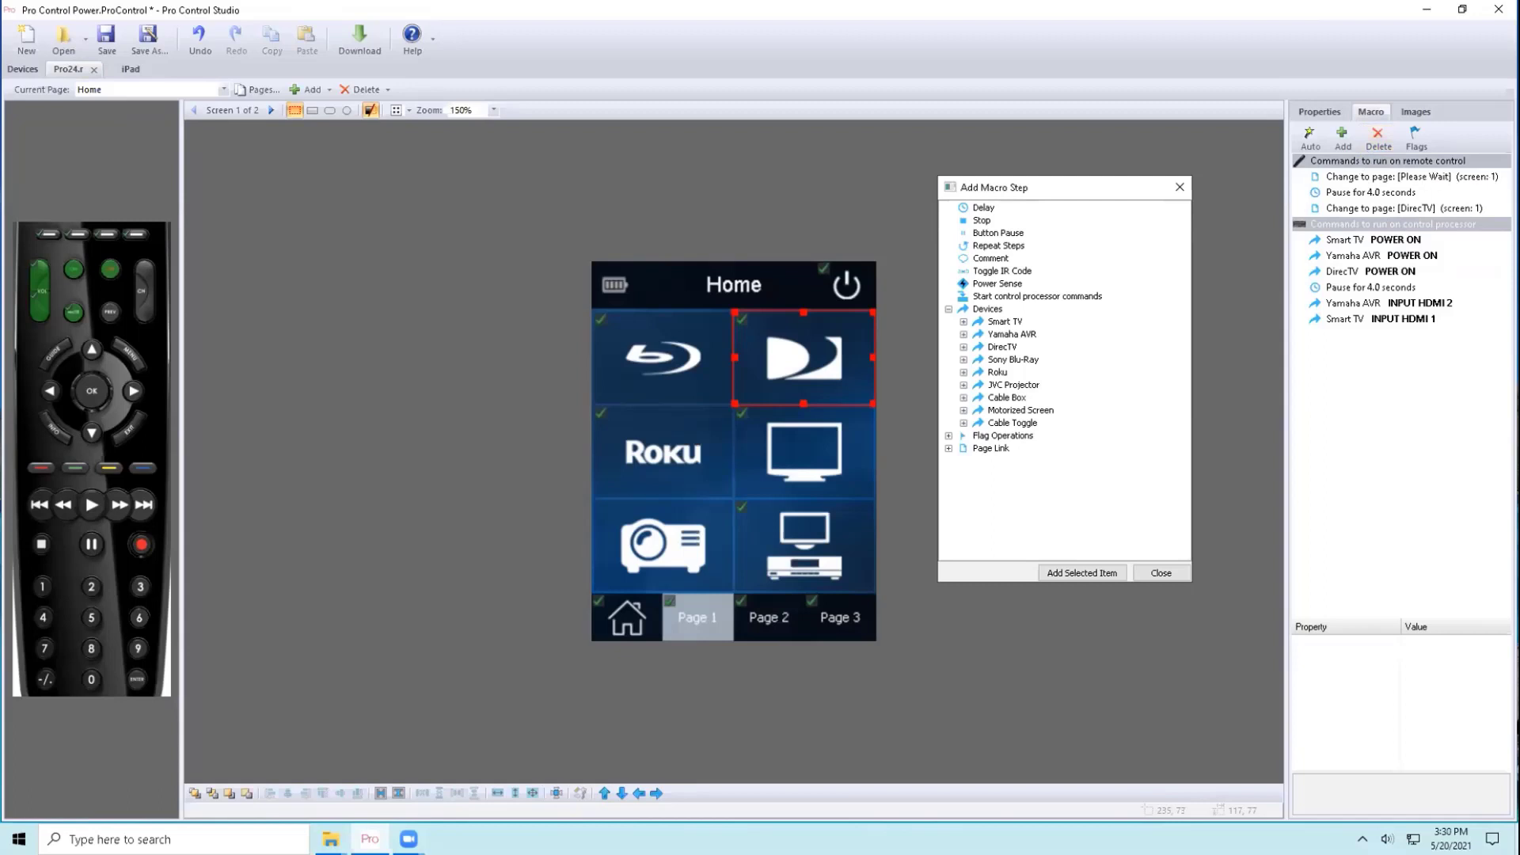
click(1357, 192)
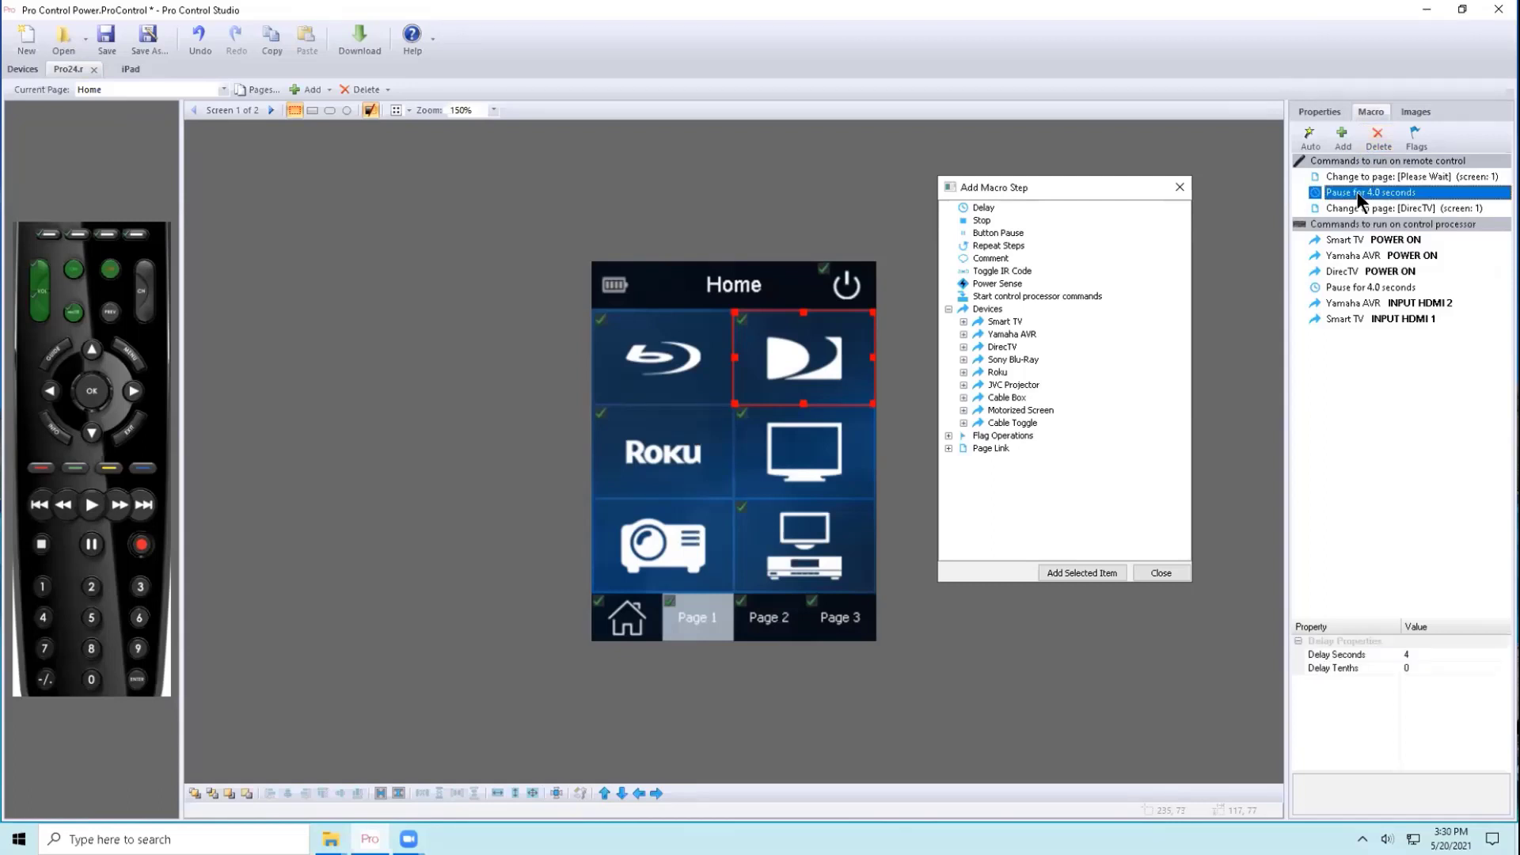
- Add a Start control processor commands step at the beginning of the remote control commands in the DirecTV button's macro
click(1362, 208)
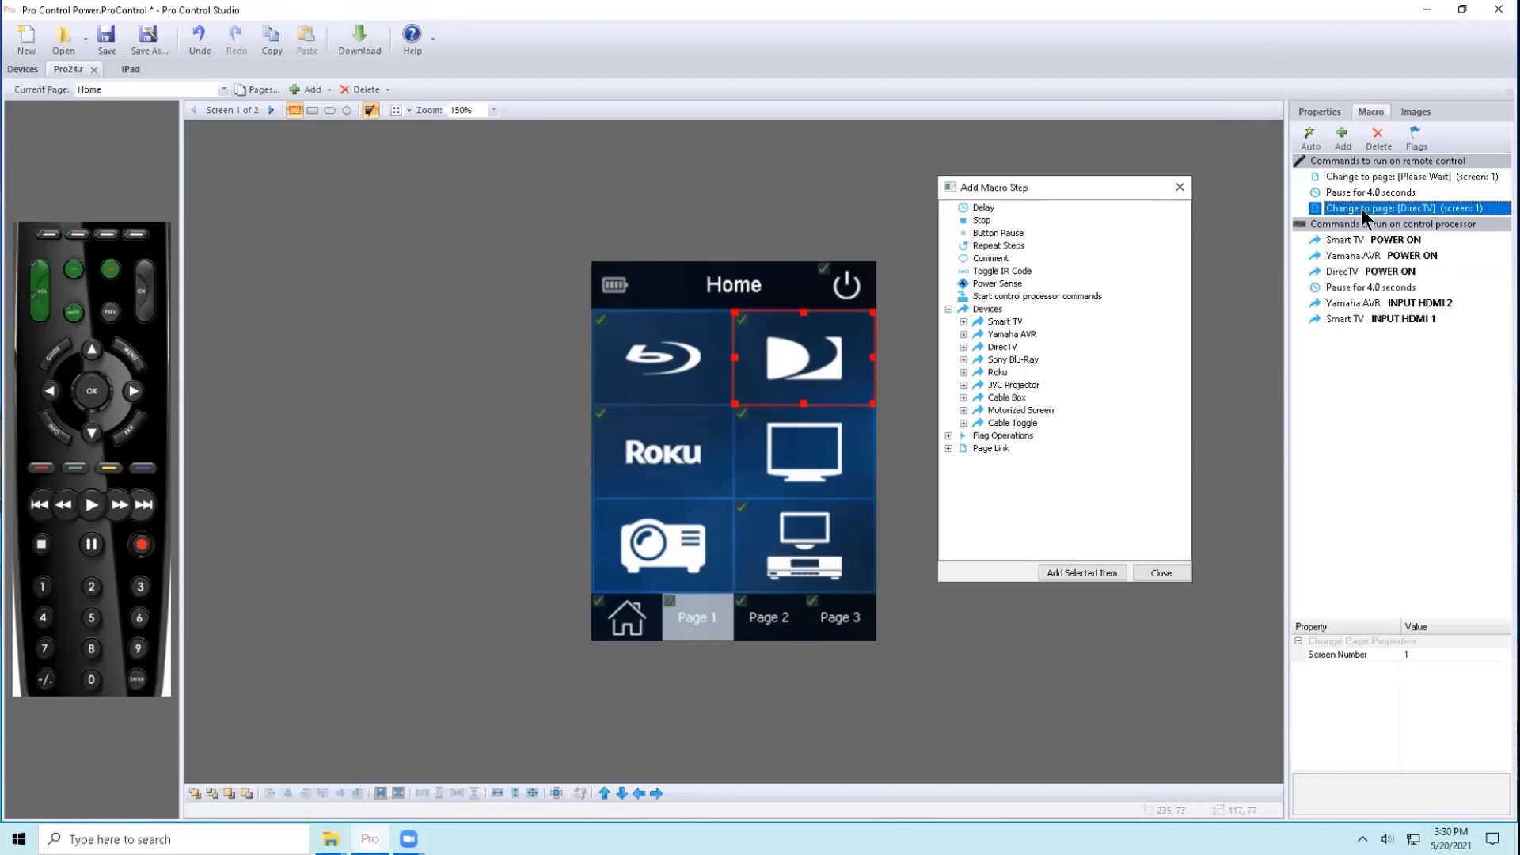
click(1357, 239)
click(1355, 255)
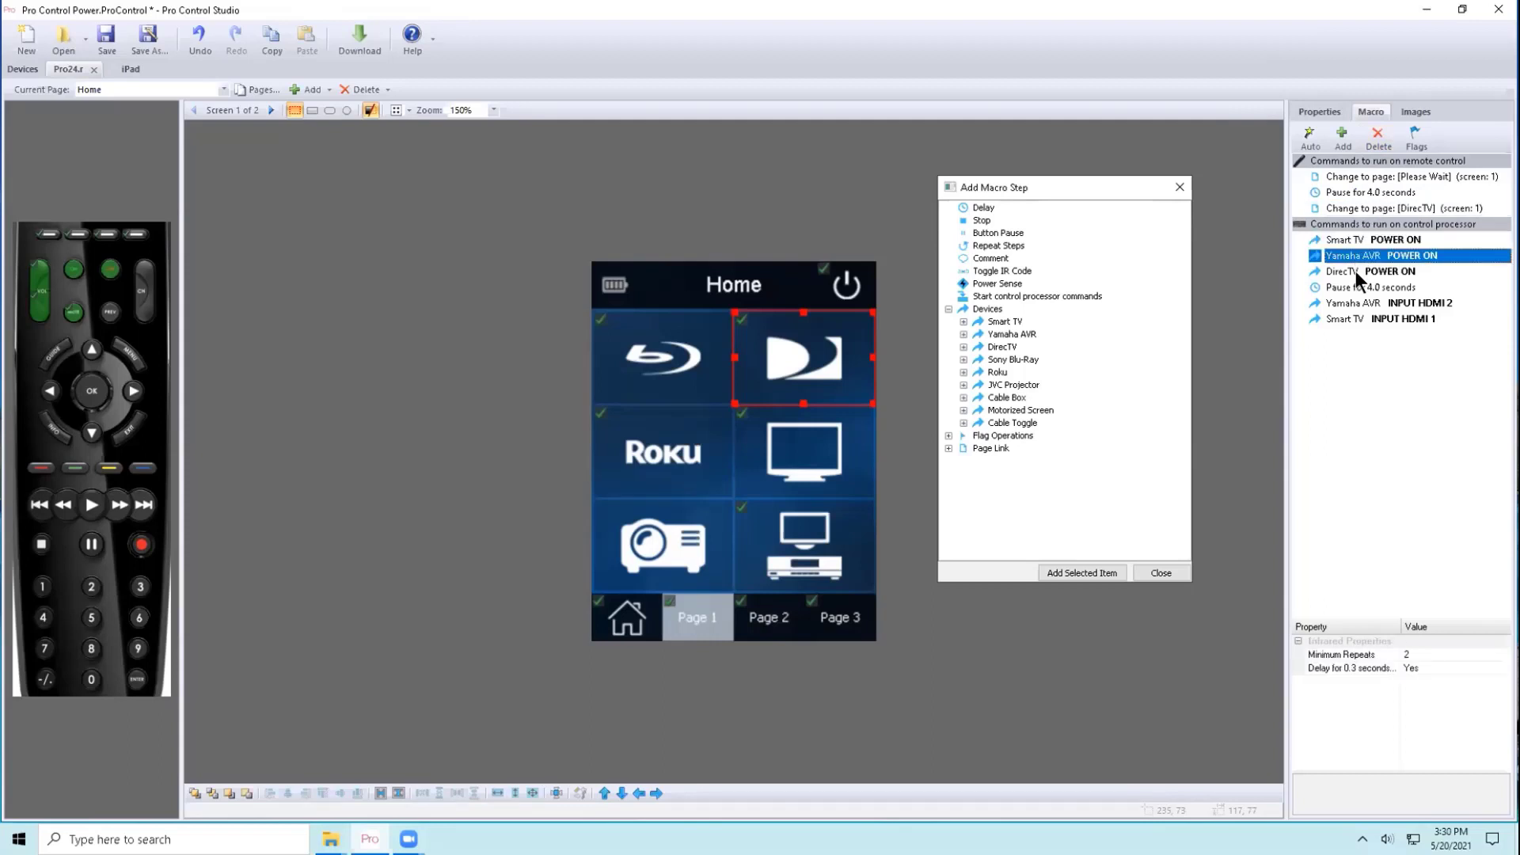
click(1356, 271)
click(1354, 287)
click(1354, 302)
click(1354, 316)
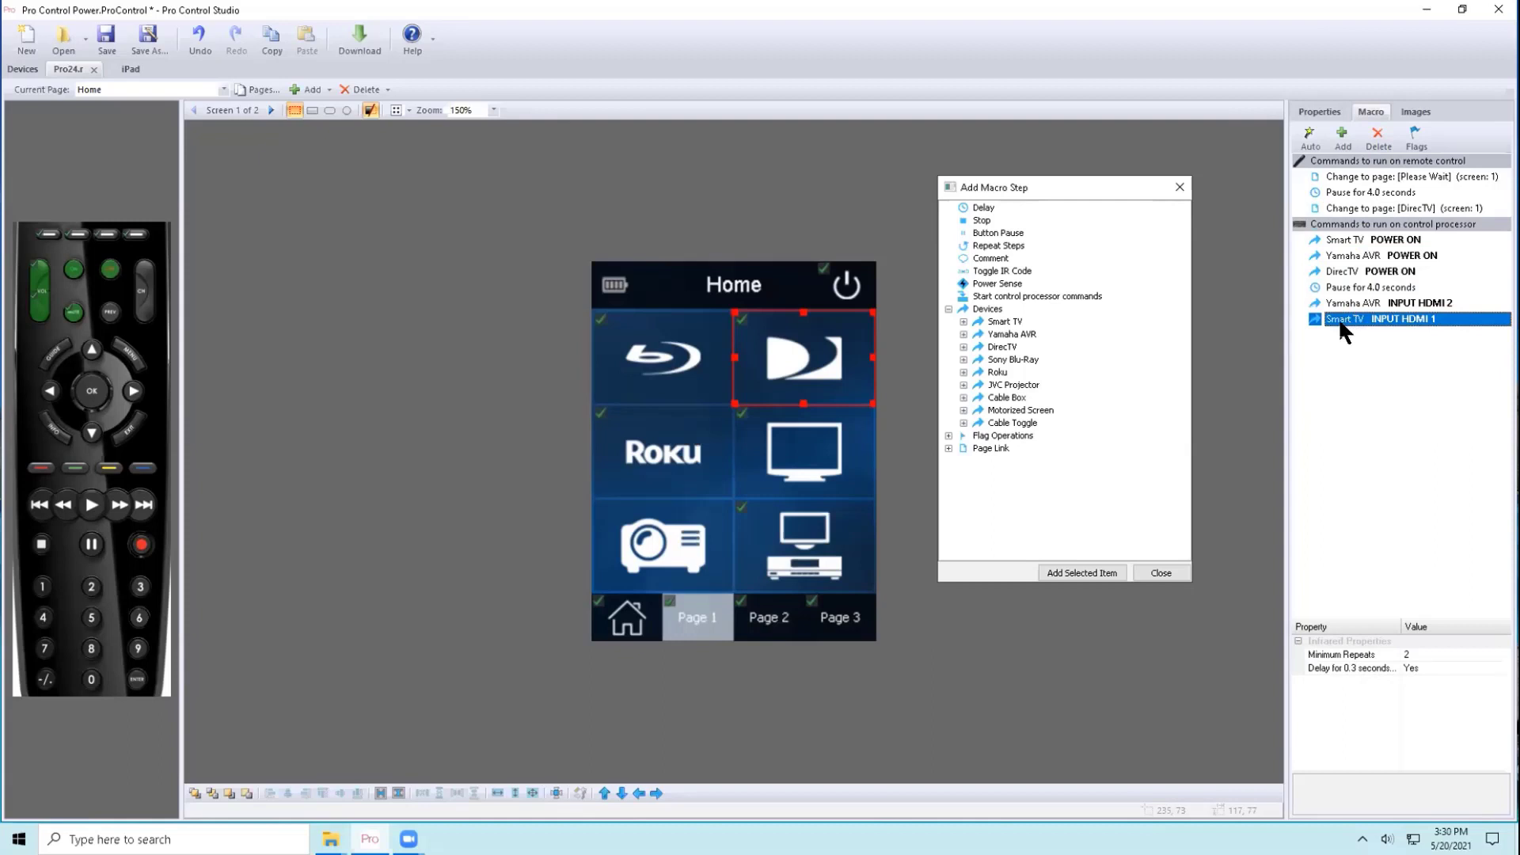
drag(985, 300, 1376, 180)
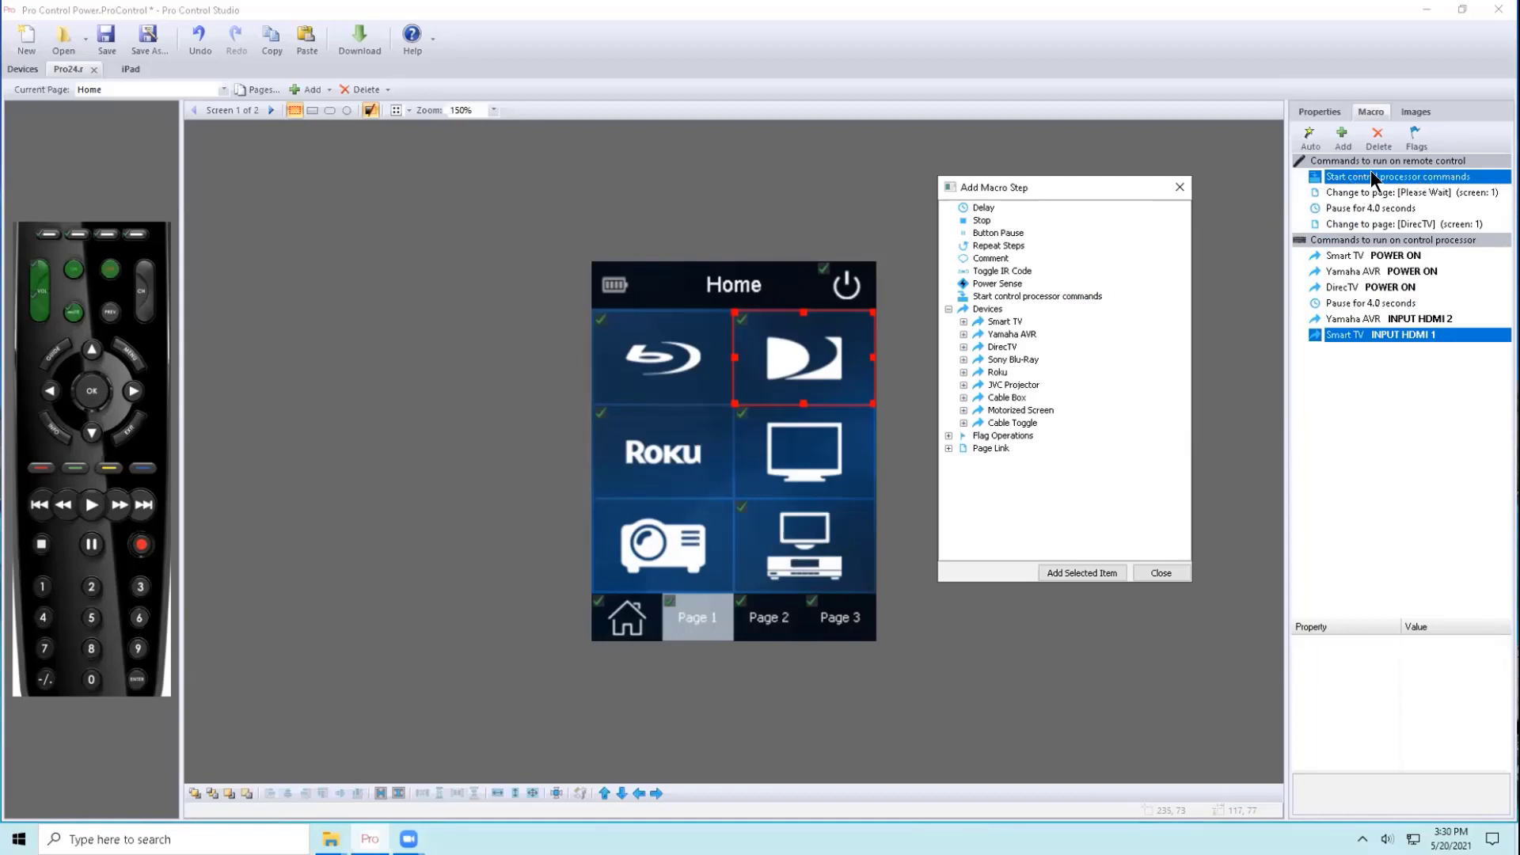
- Review the order of the remote control commands and control processor commands in the DirecTV button's macro
click(1344, 259)
click(1343, 273)
click(1341, 288)
click(1341, 304)
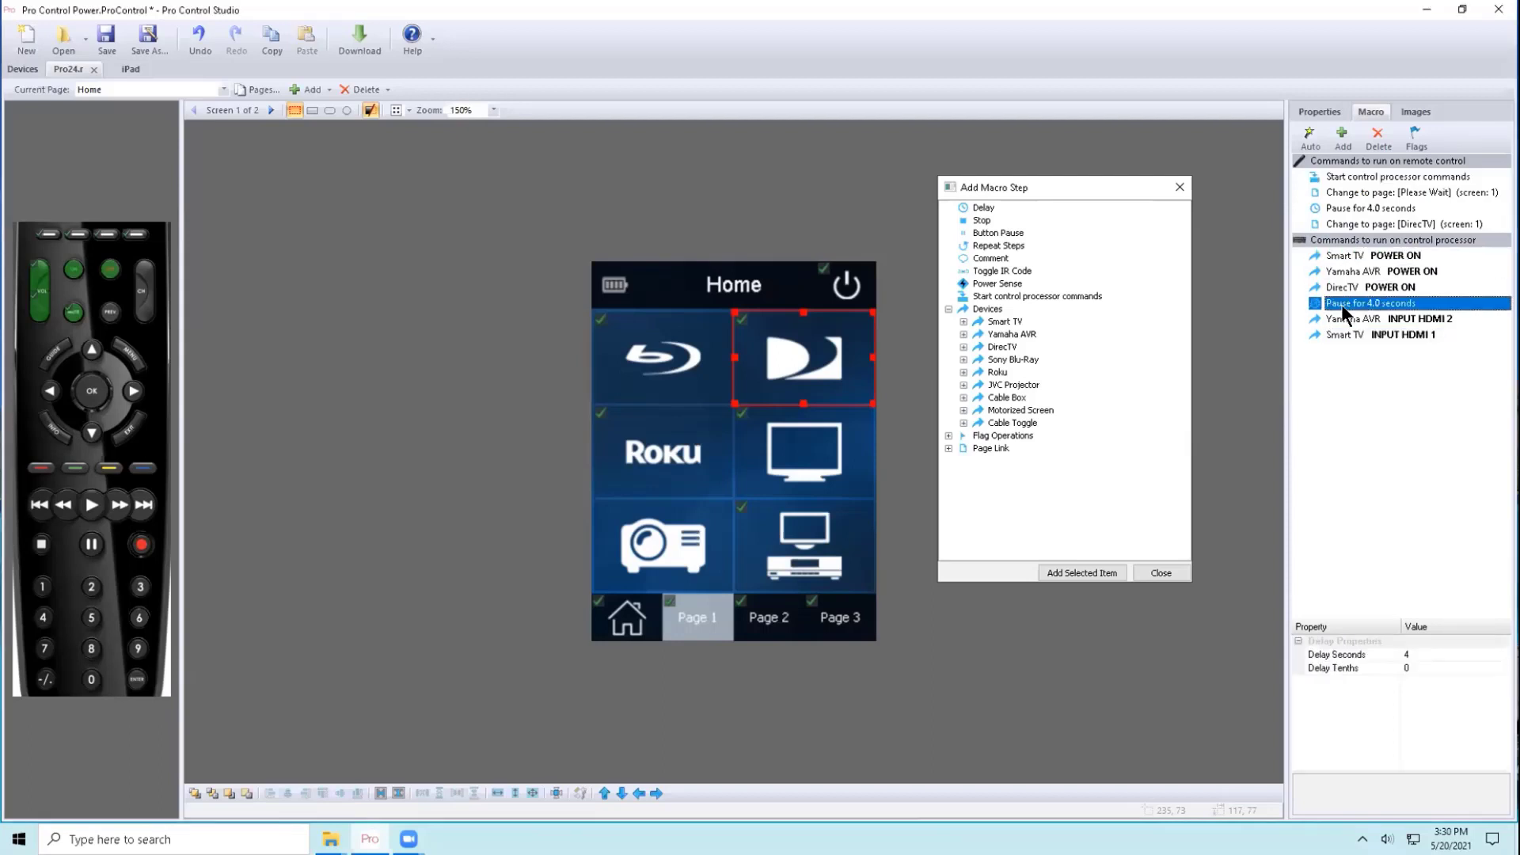
click(1362, 179)
click(1361, 193)
click(1361, 208)
click(1361, 224)
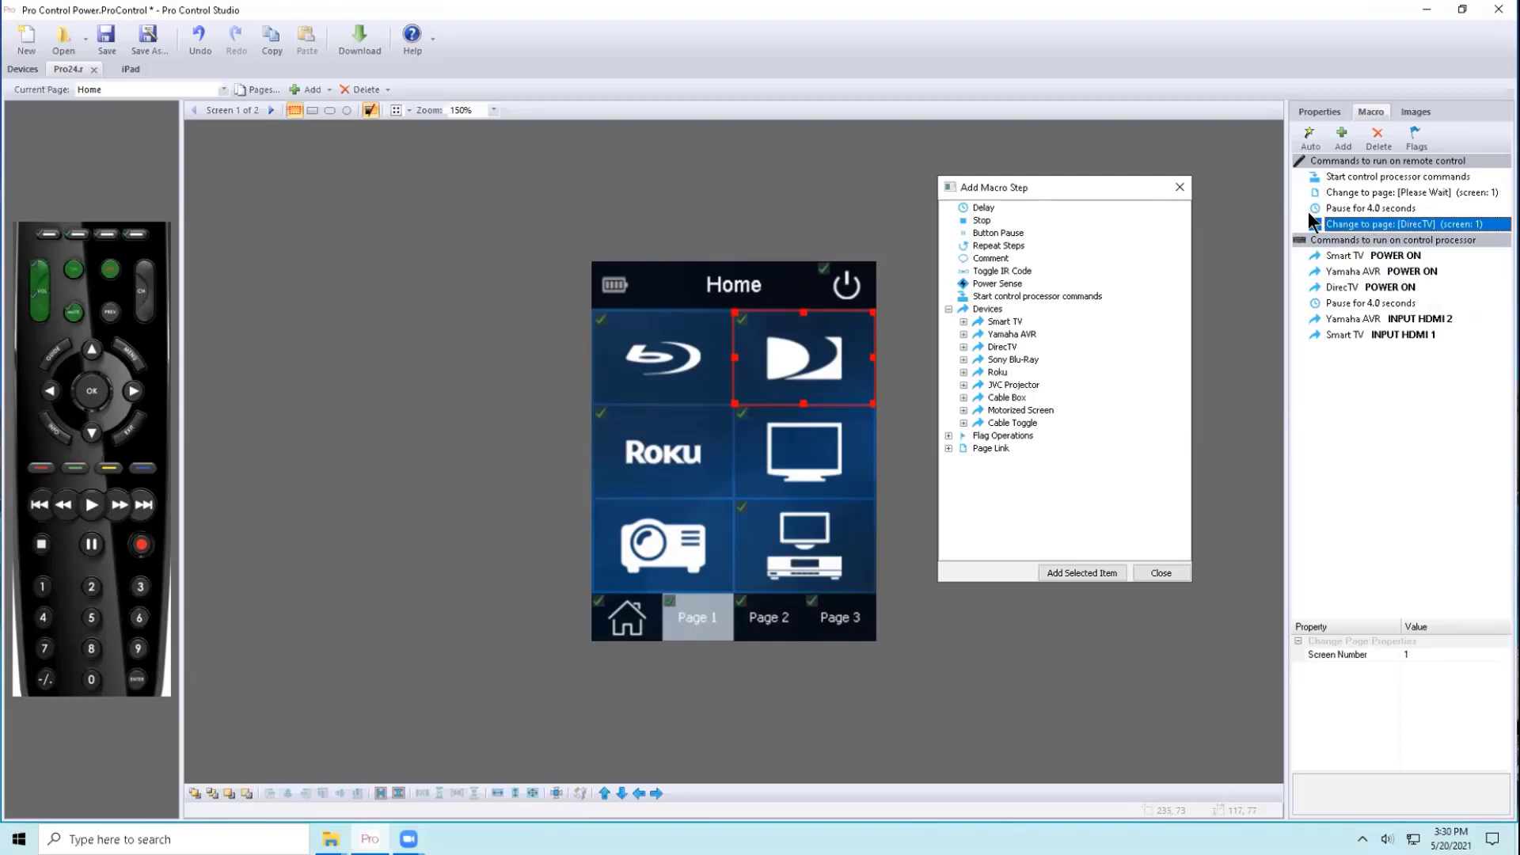
click(1389, 178)
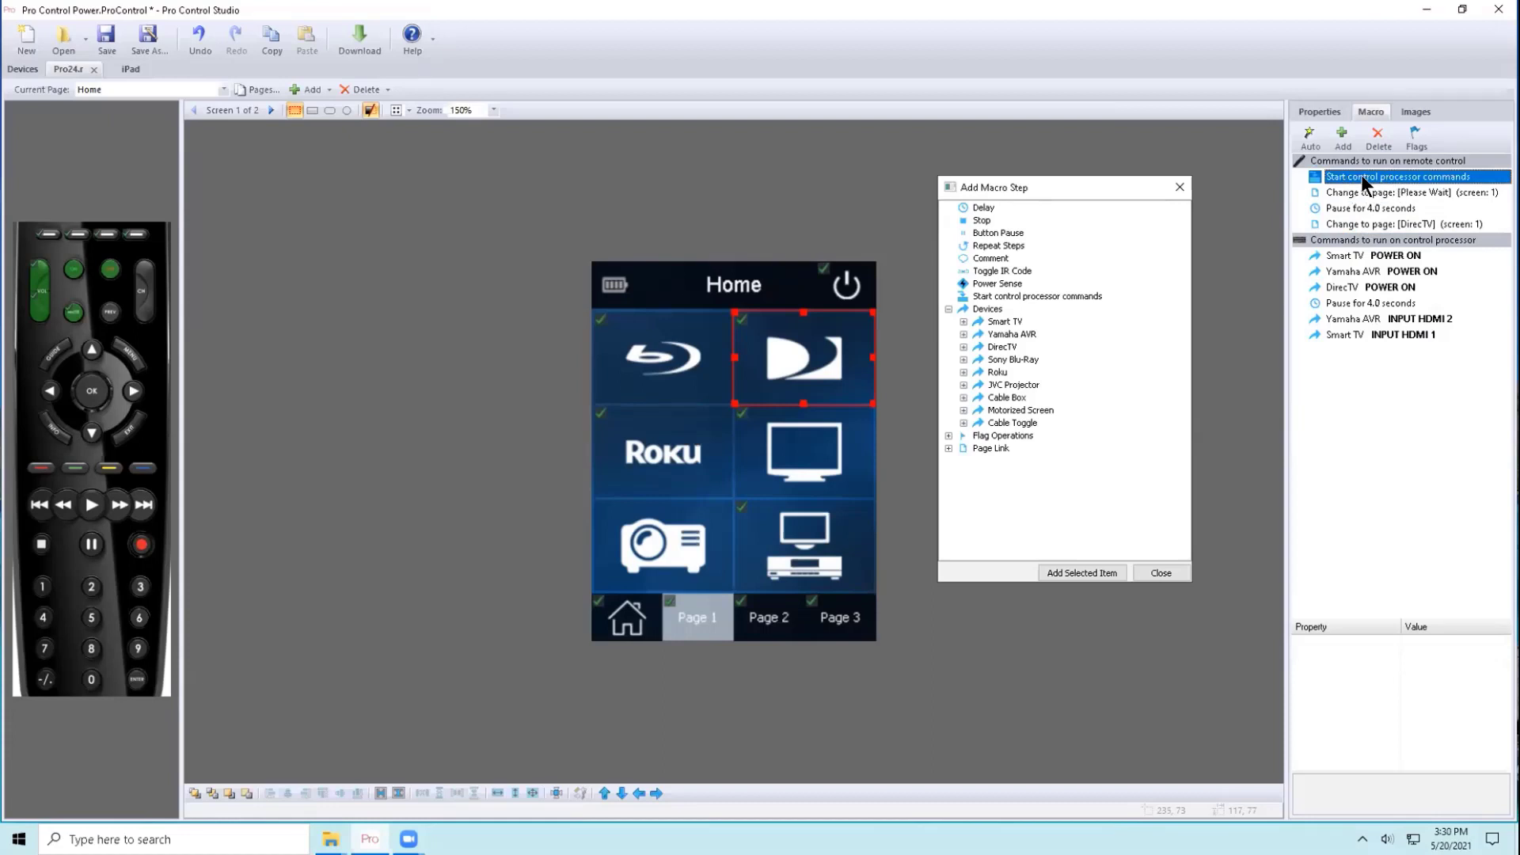
click(1350, 256)
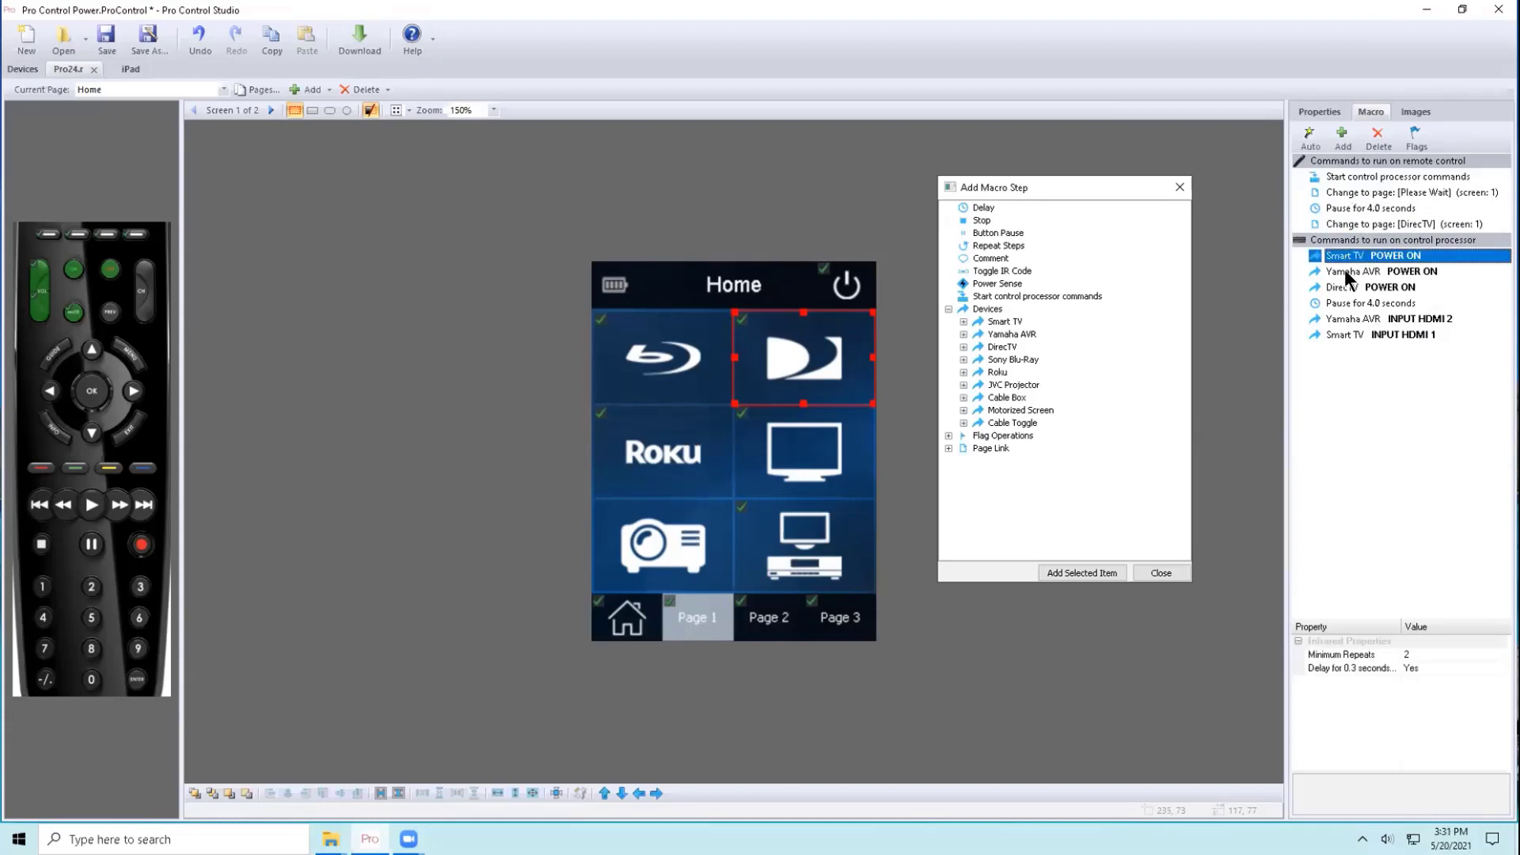
click(1350, 272)
click(1345, 288)
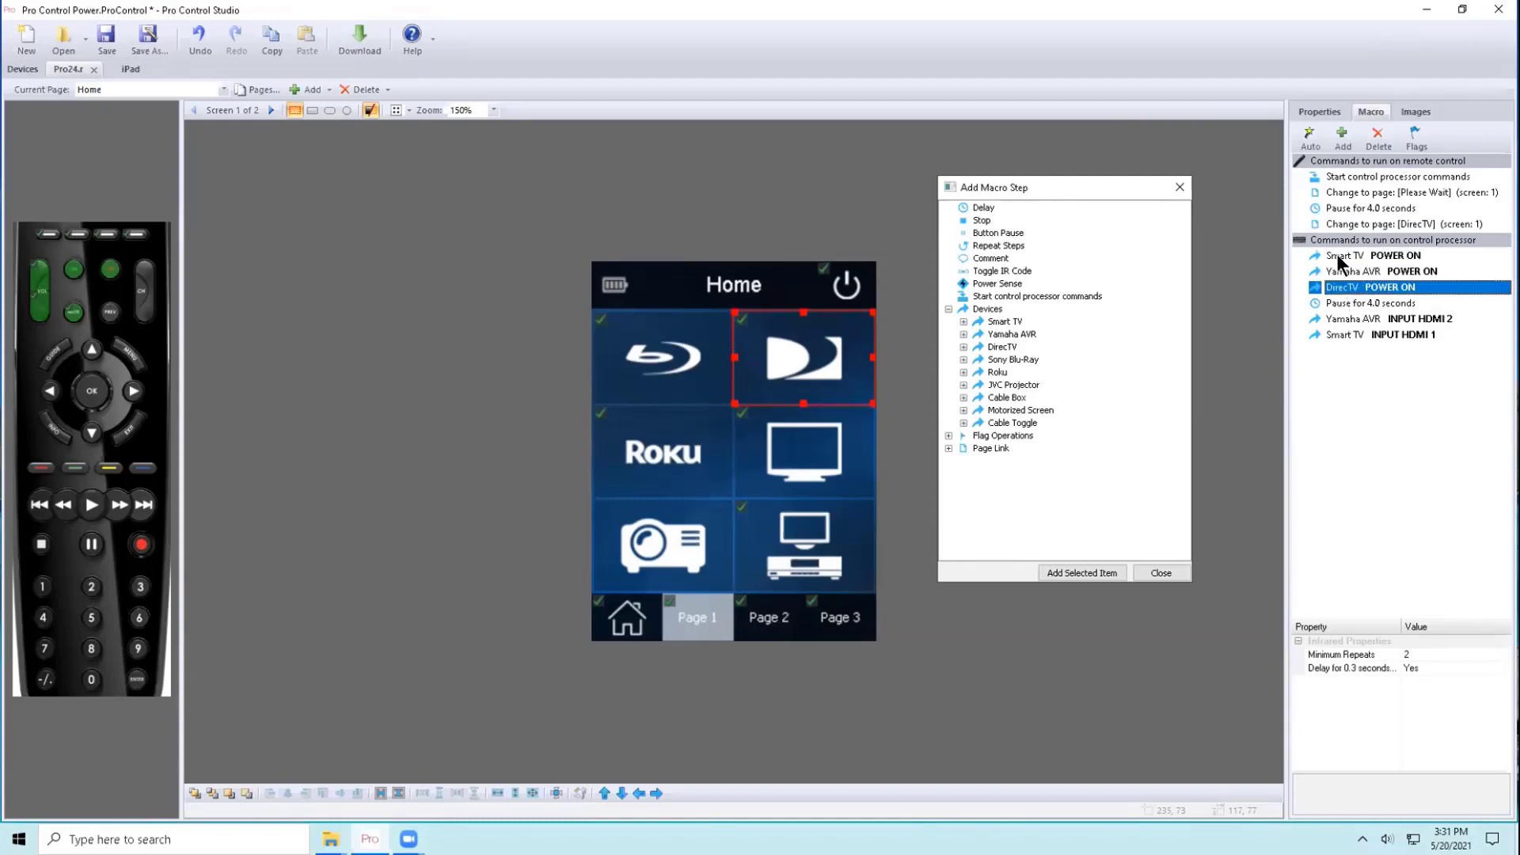
click(1370, 179)
click(1366, 190)
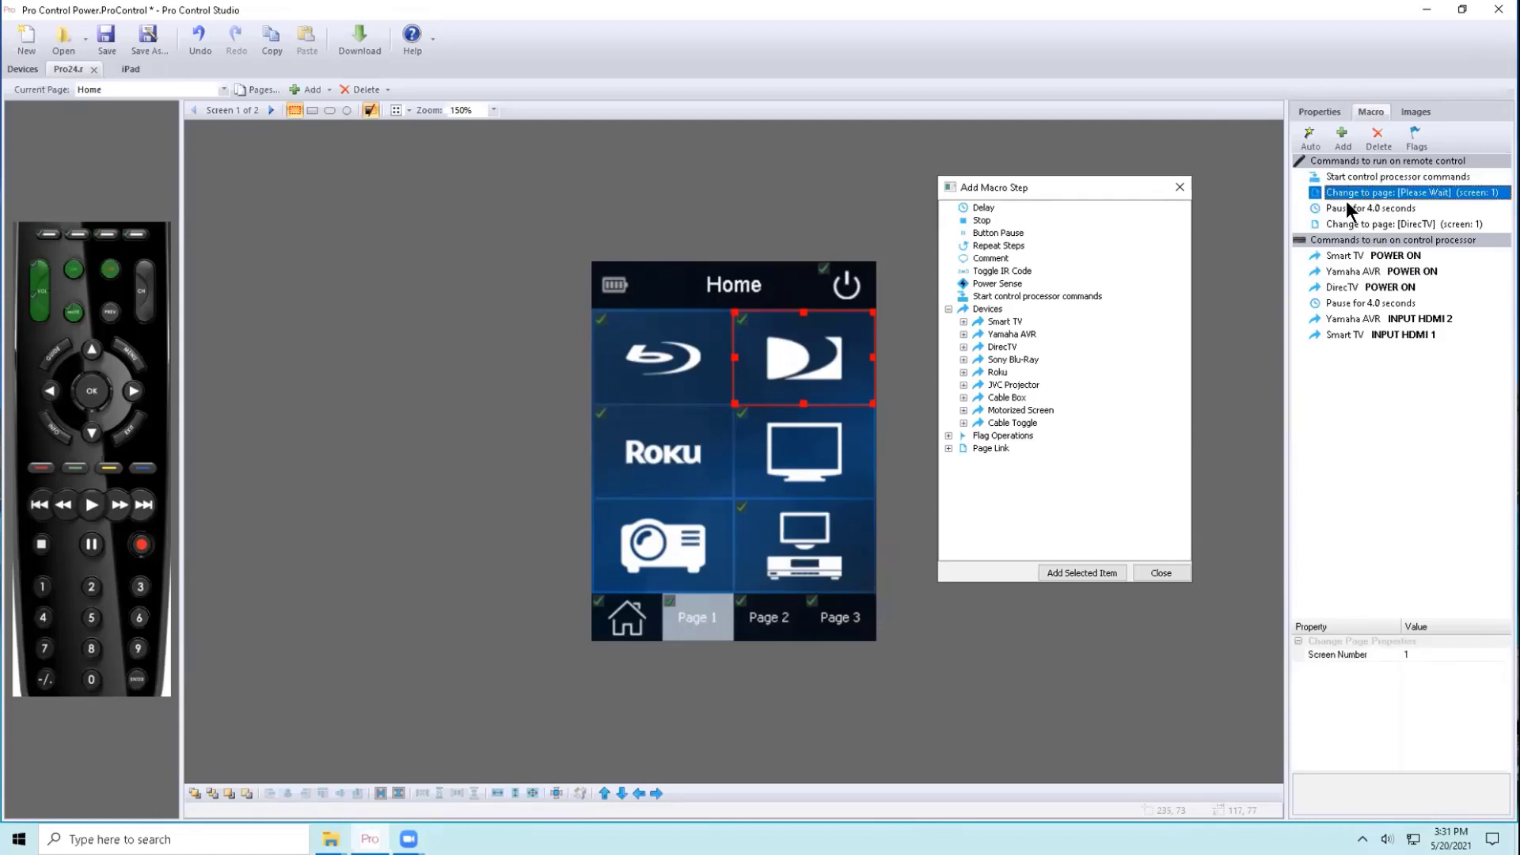
click(1385, 211)
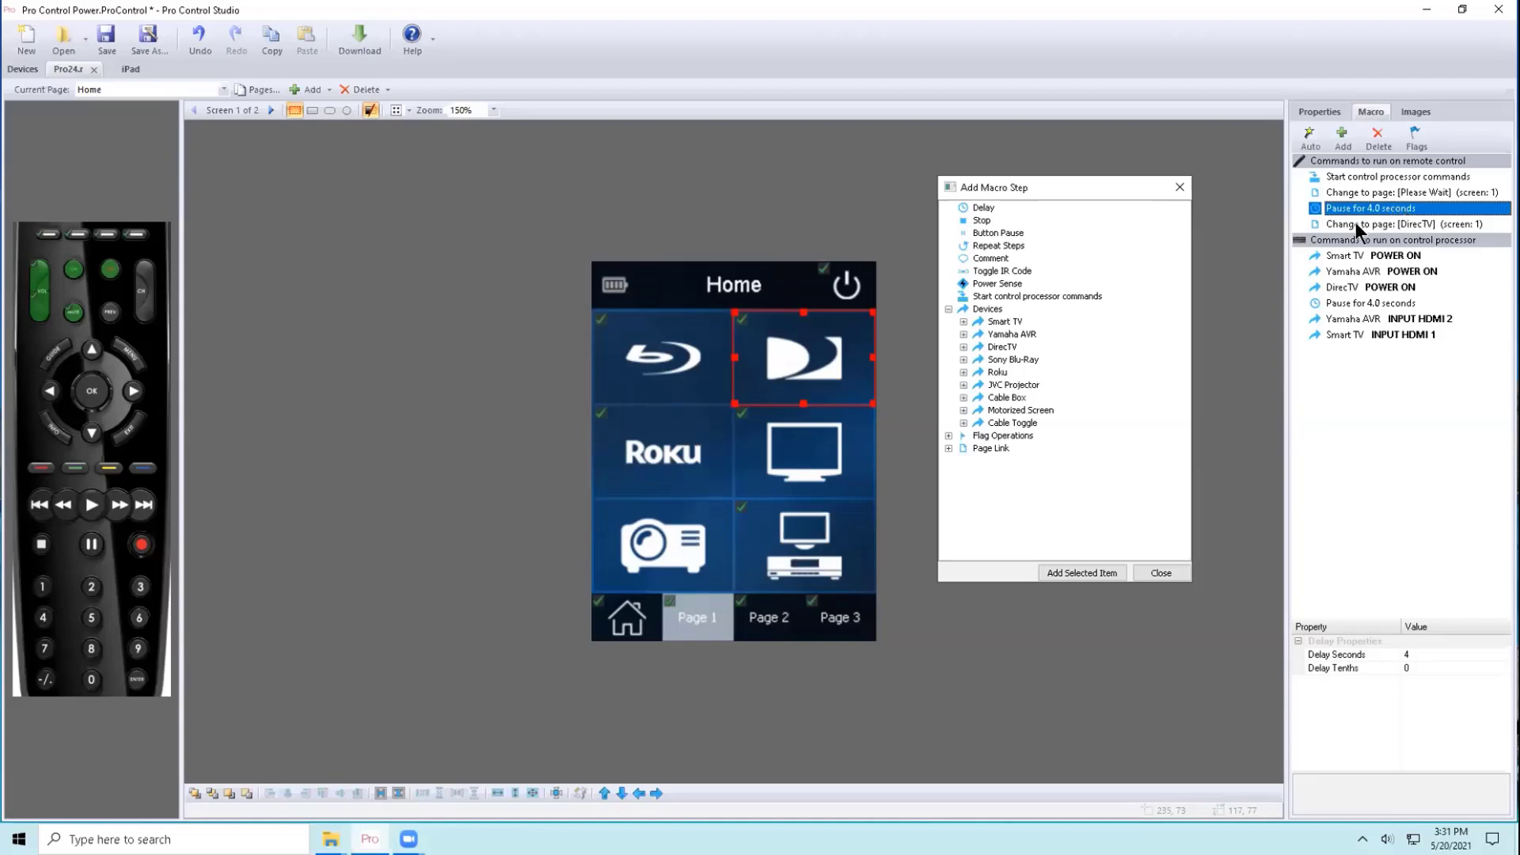
click(1357, 224)
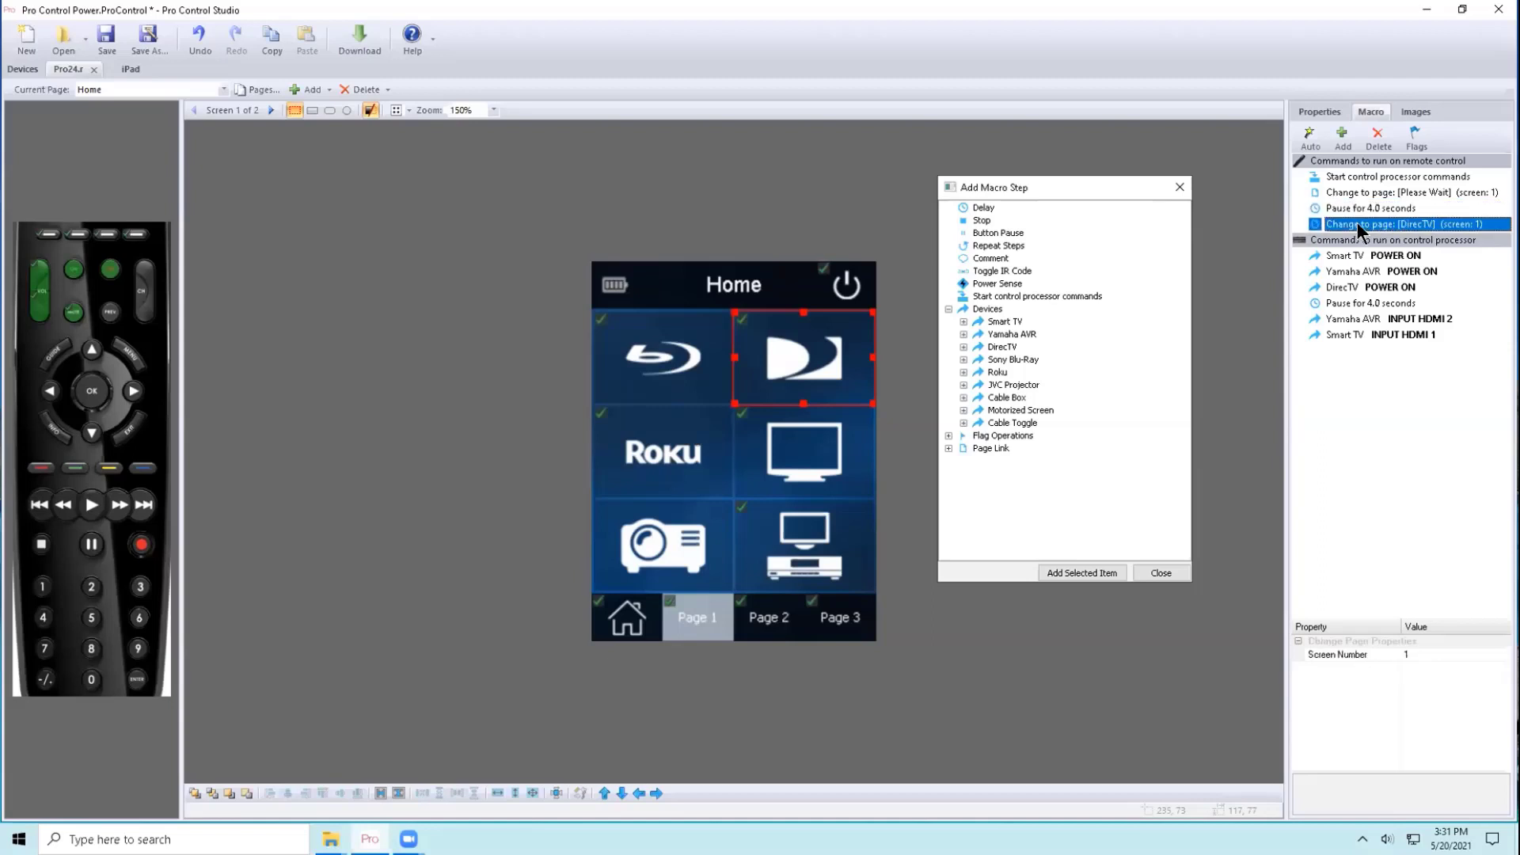
click(1357, 334)
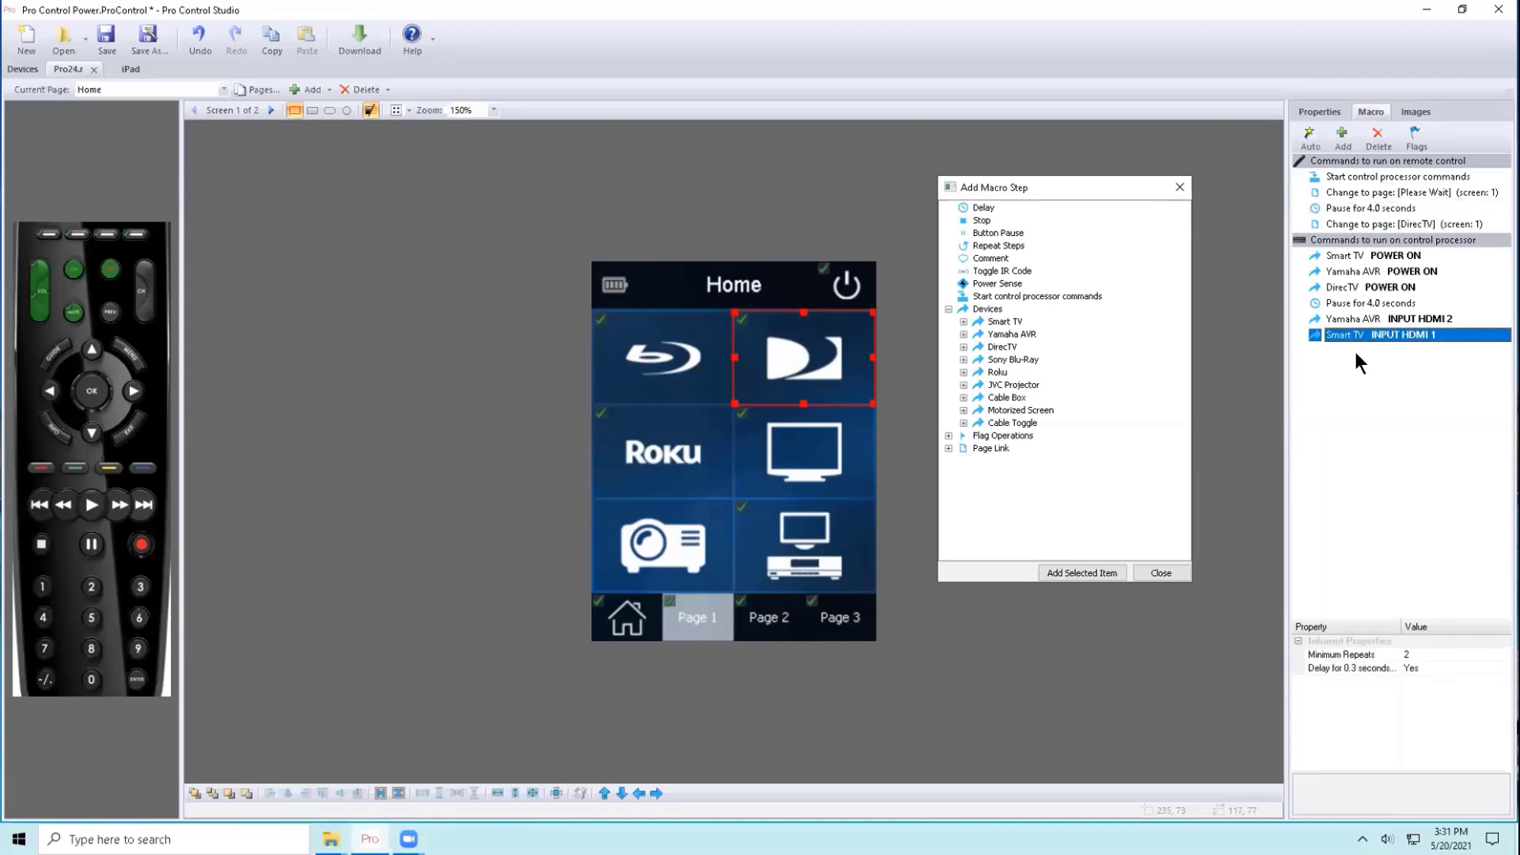
click(1385, 297)
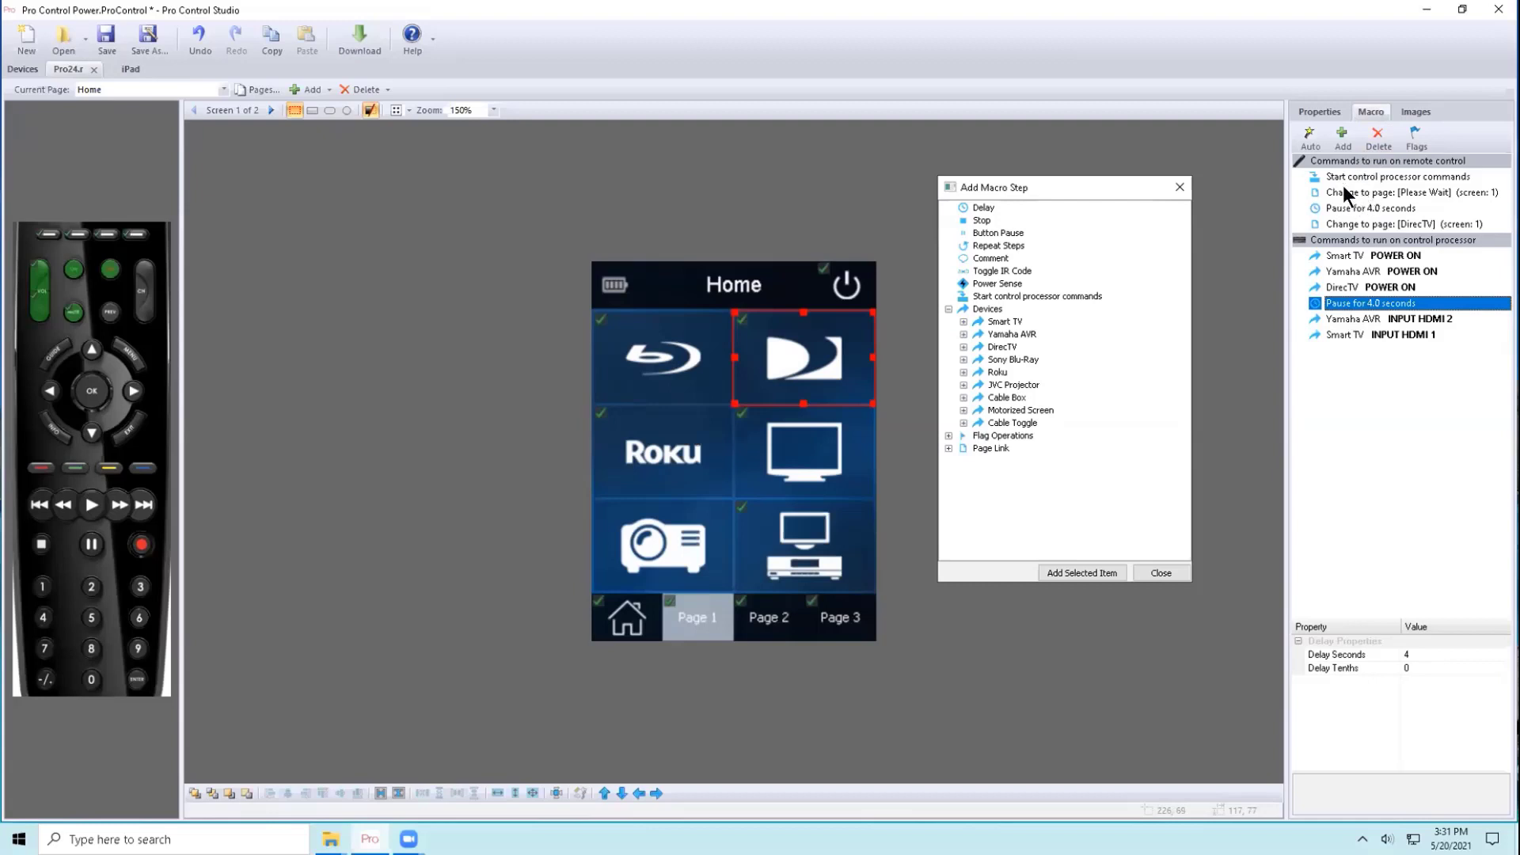
mouse_move(1359, 196)
mouse_down()
mouse_move(1389, 271)
mouse_move(1379, 196)
mouse_up()
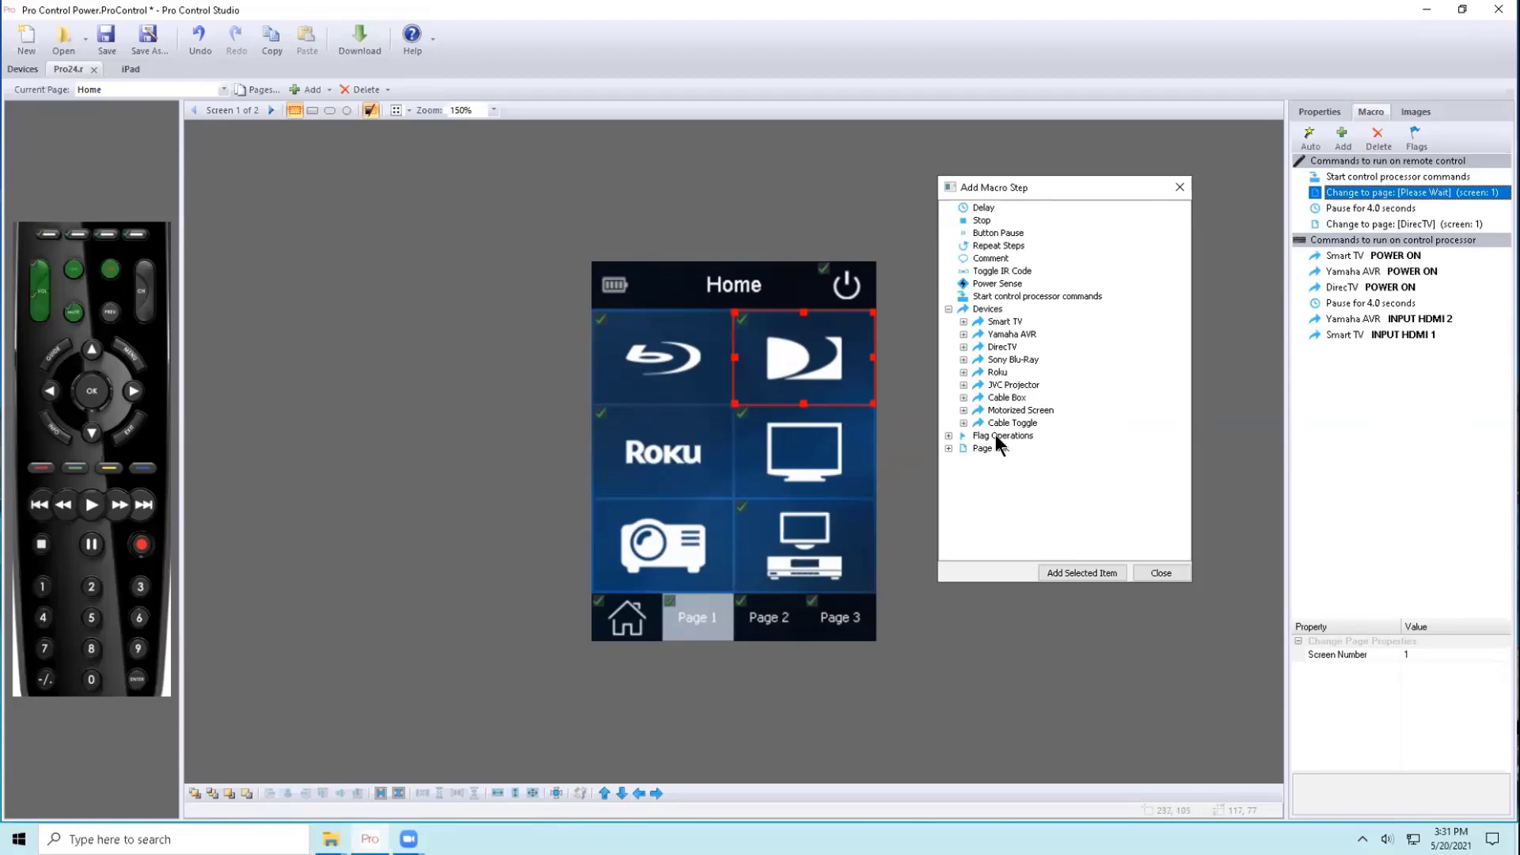
- Examine the devices available as macro steps, including the list of commands offered for DirecTV
click(949, 308)
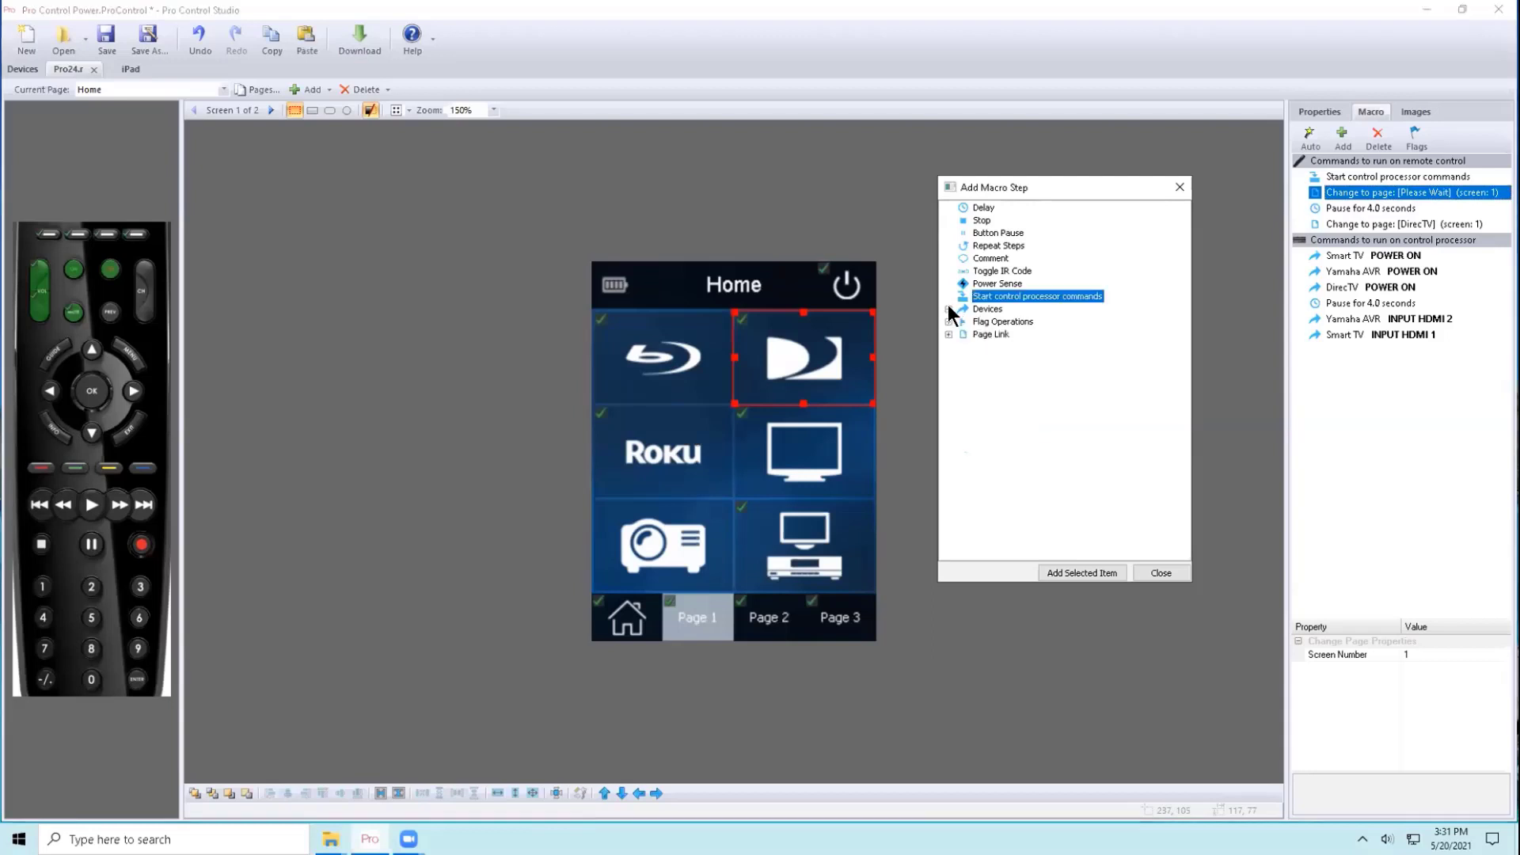
click(949, 309)
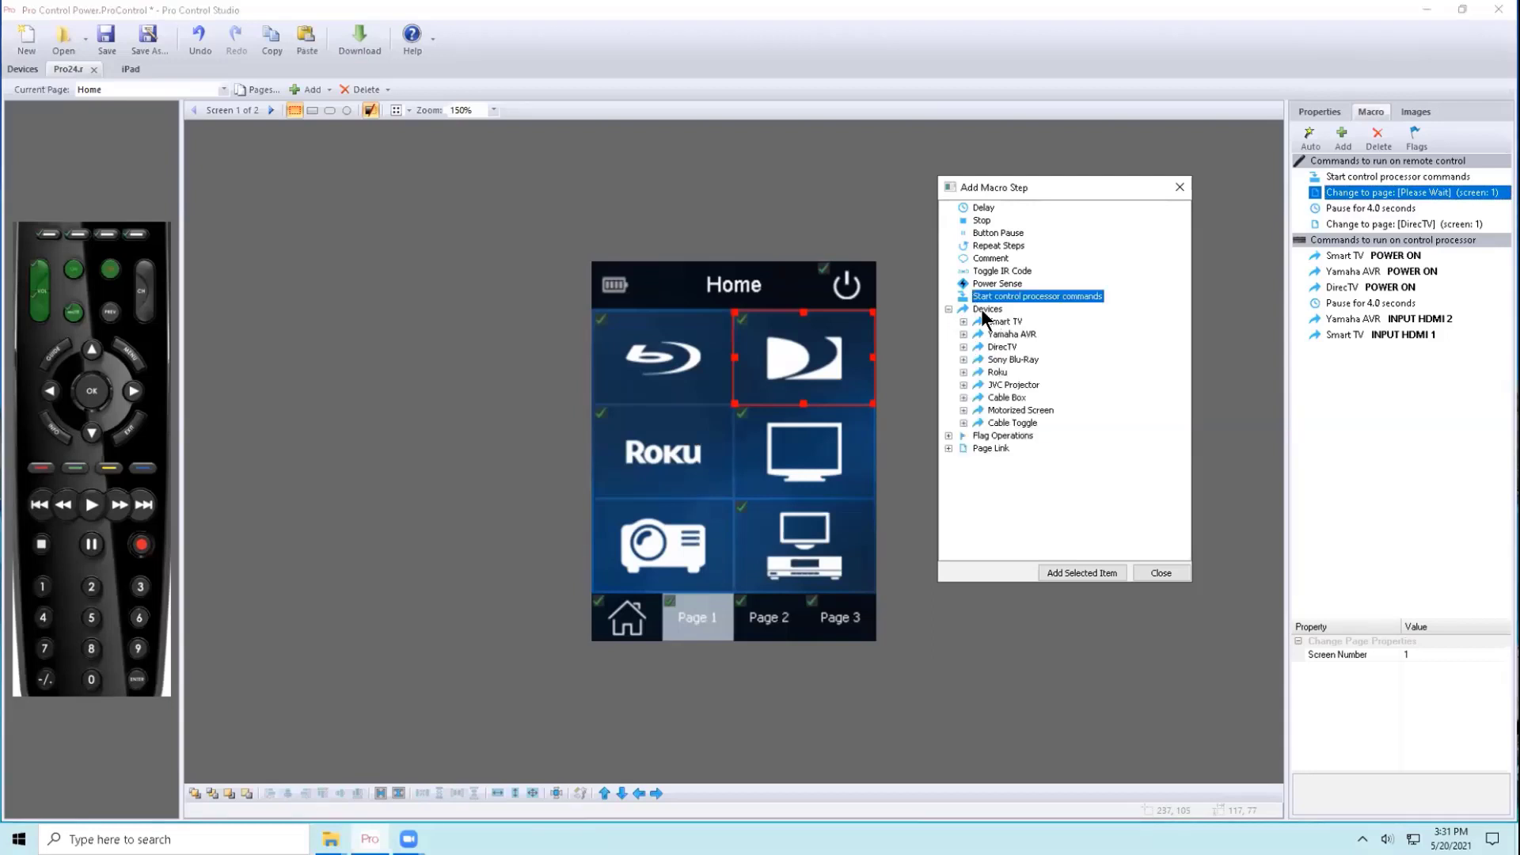
click(985, 309)
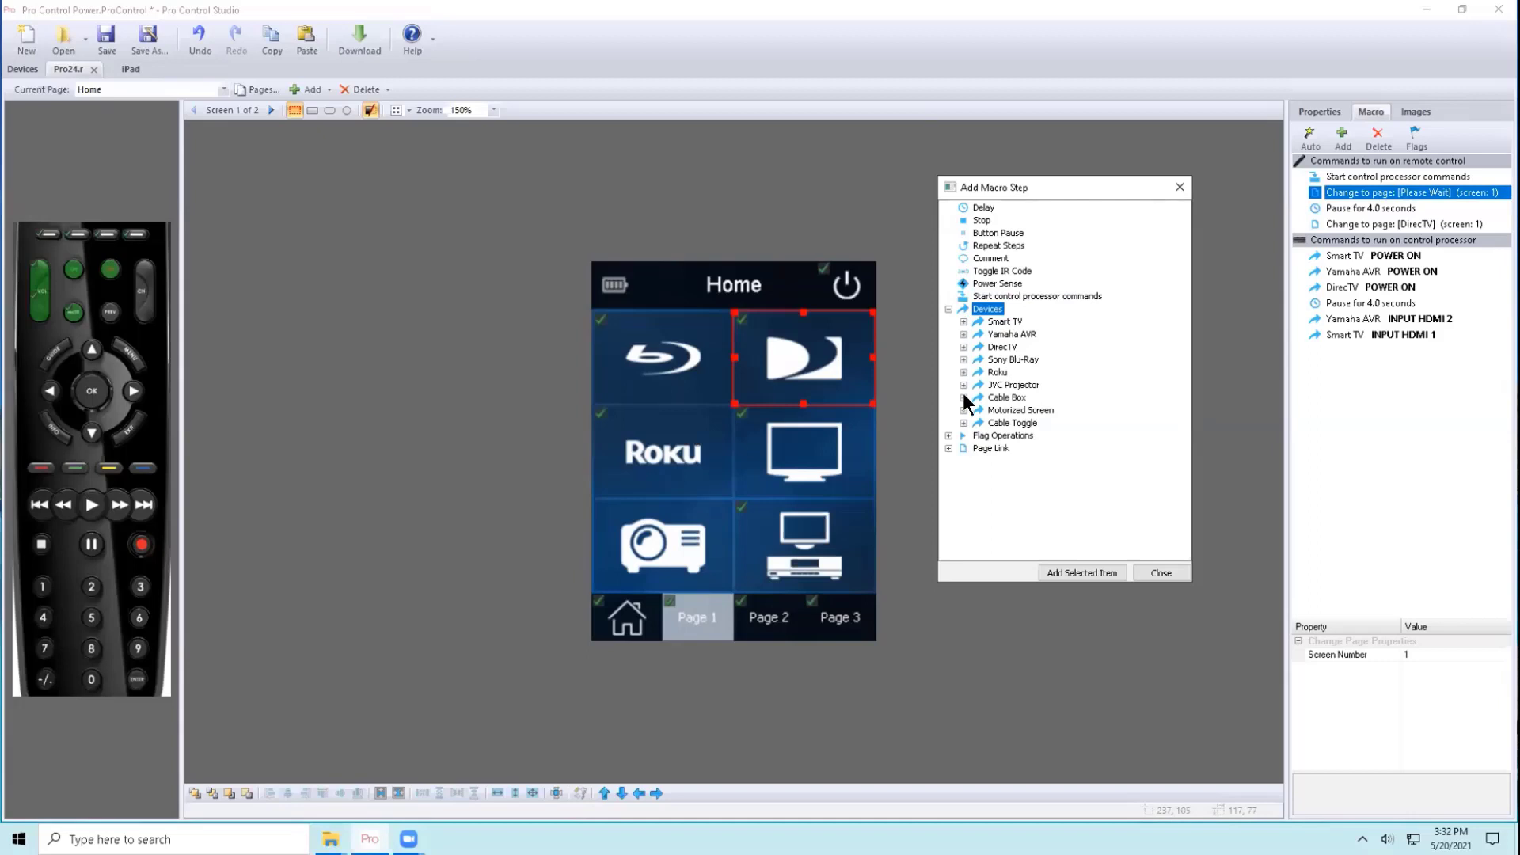
click(963, 347)
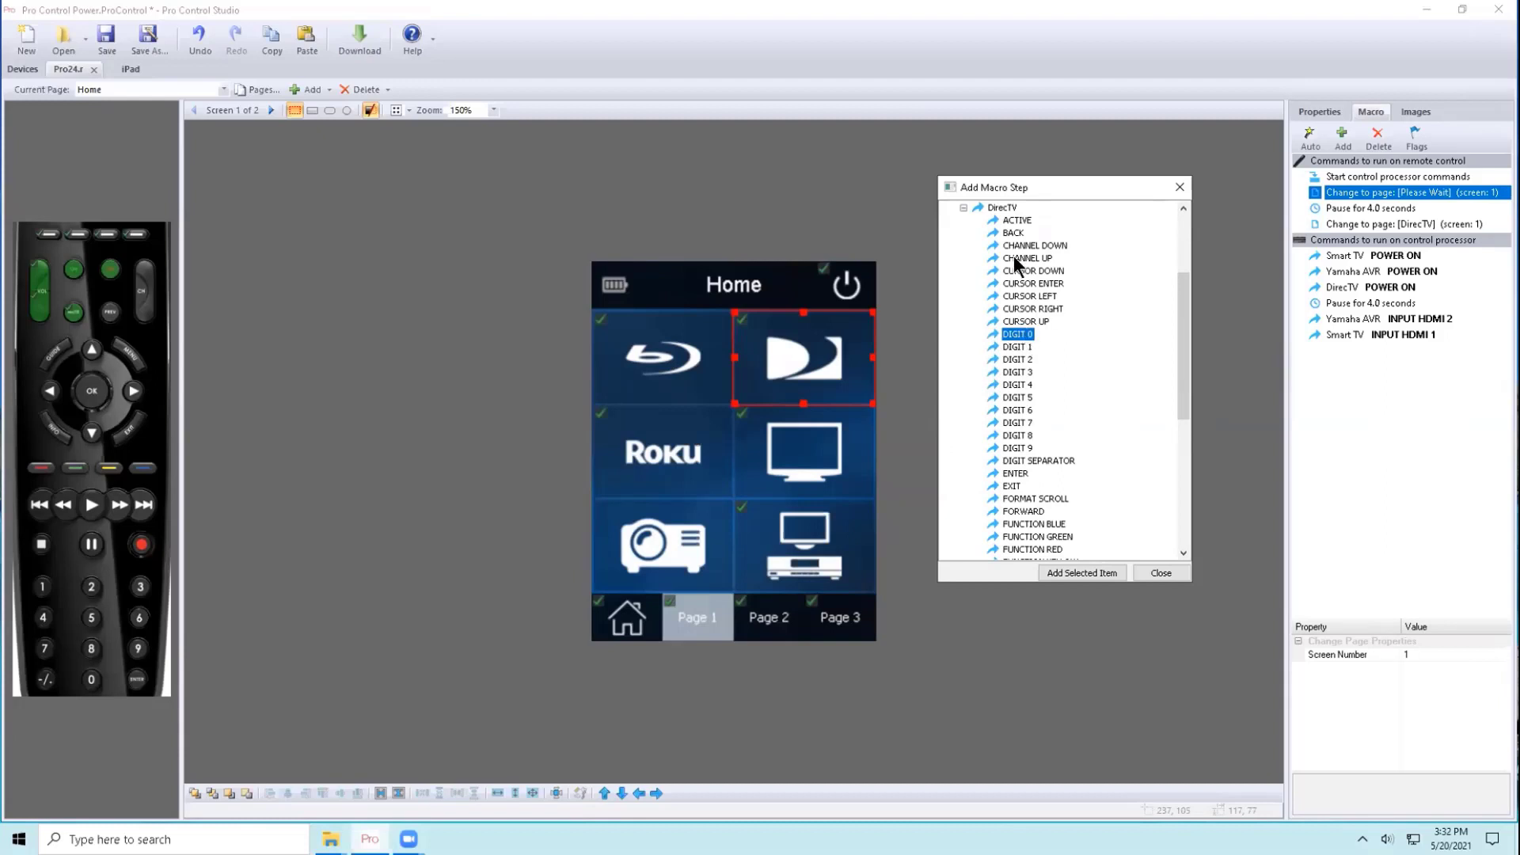
click(964, 209)
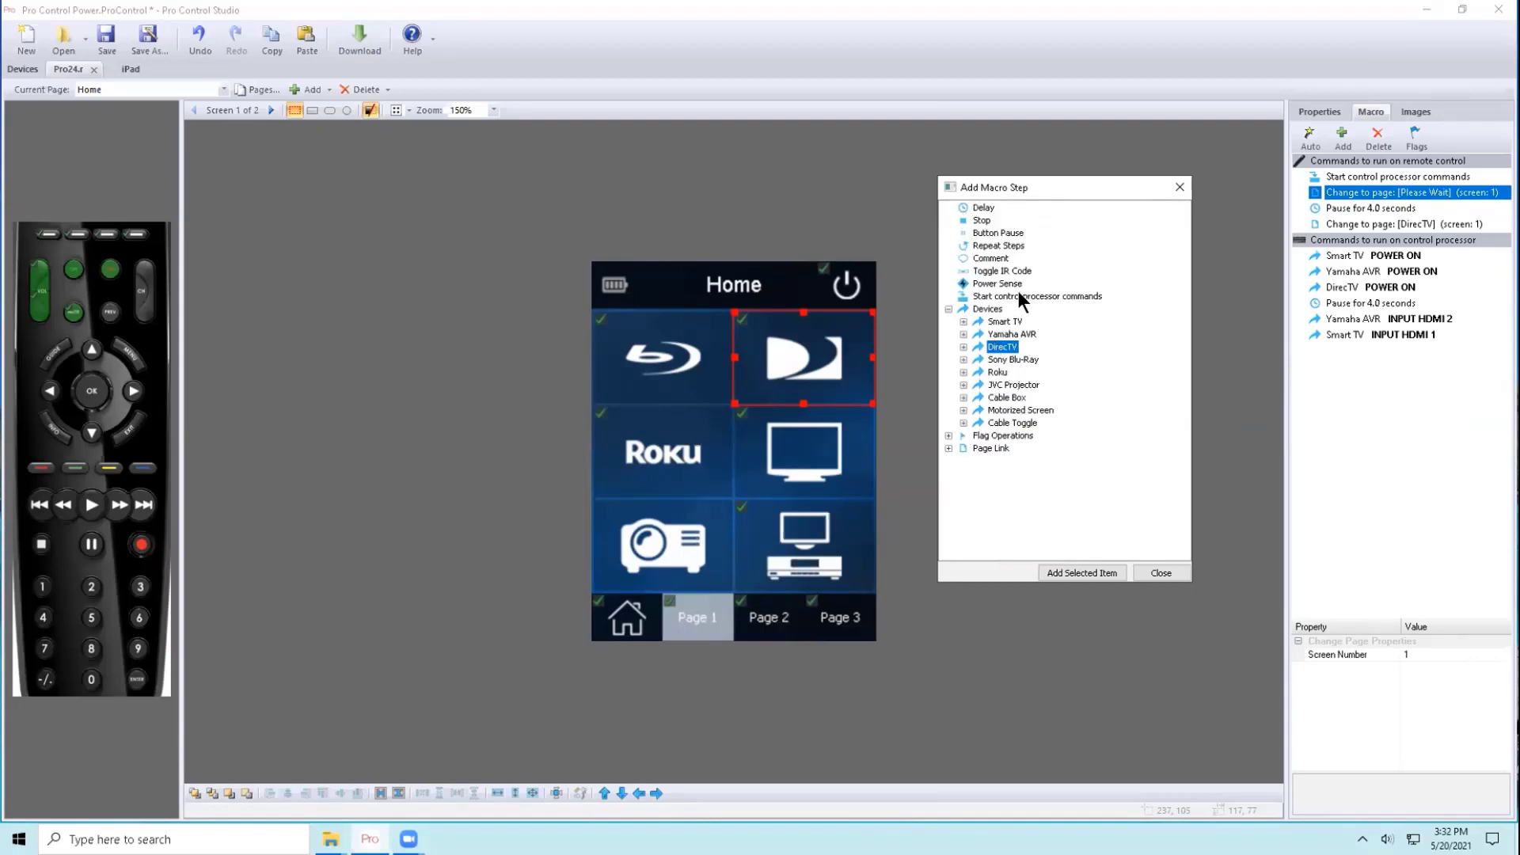
click(993, 435)
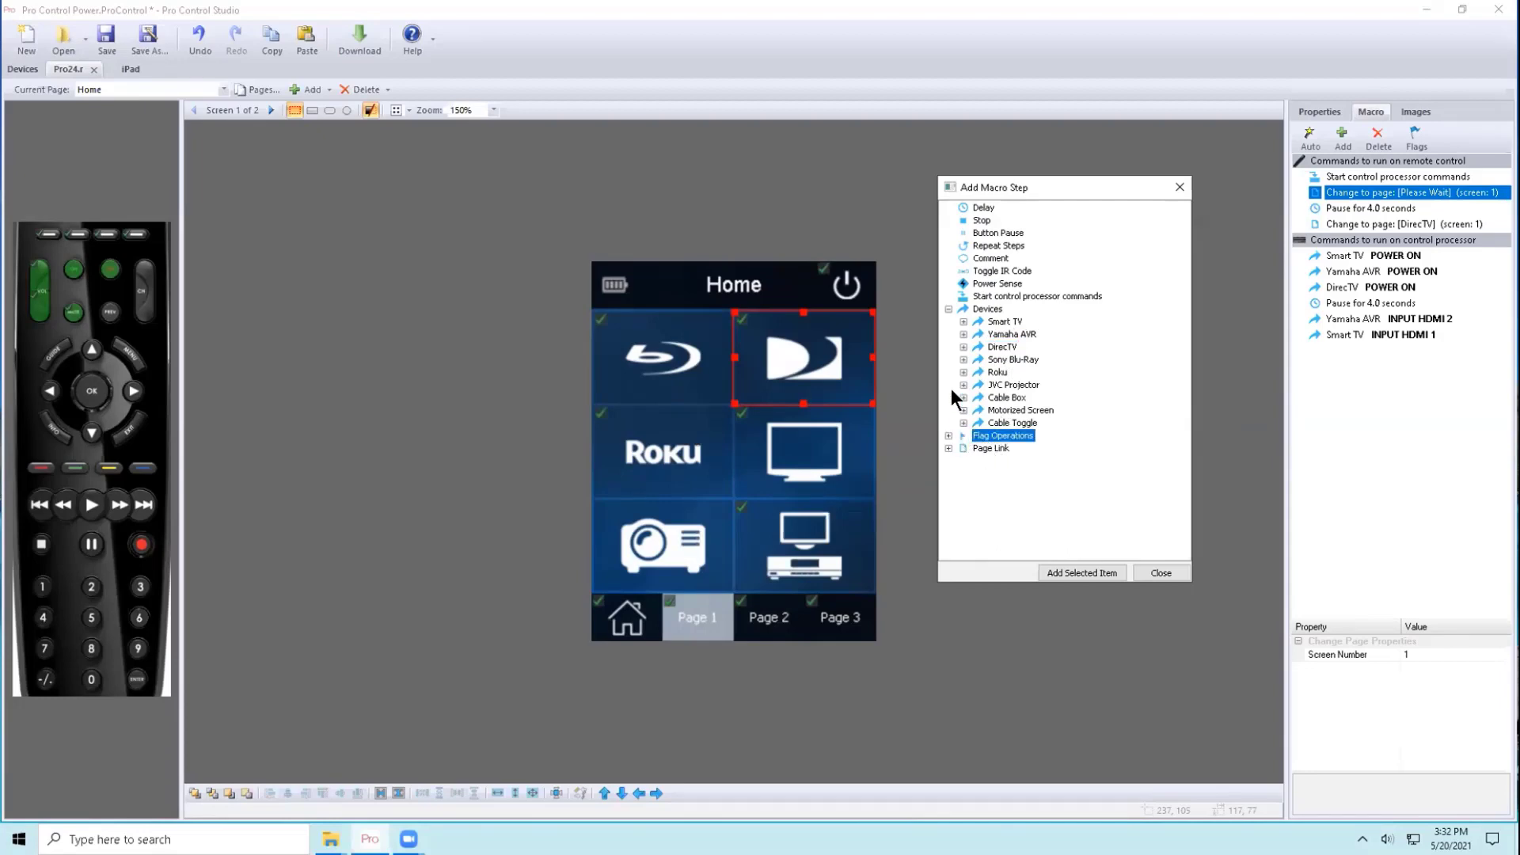
click(949, 309)
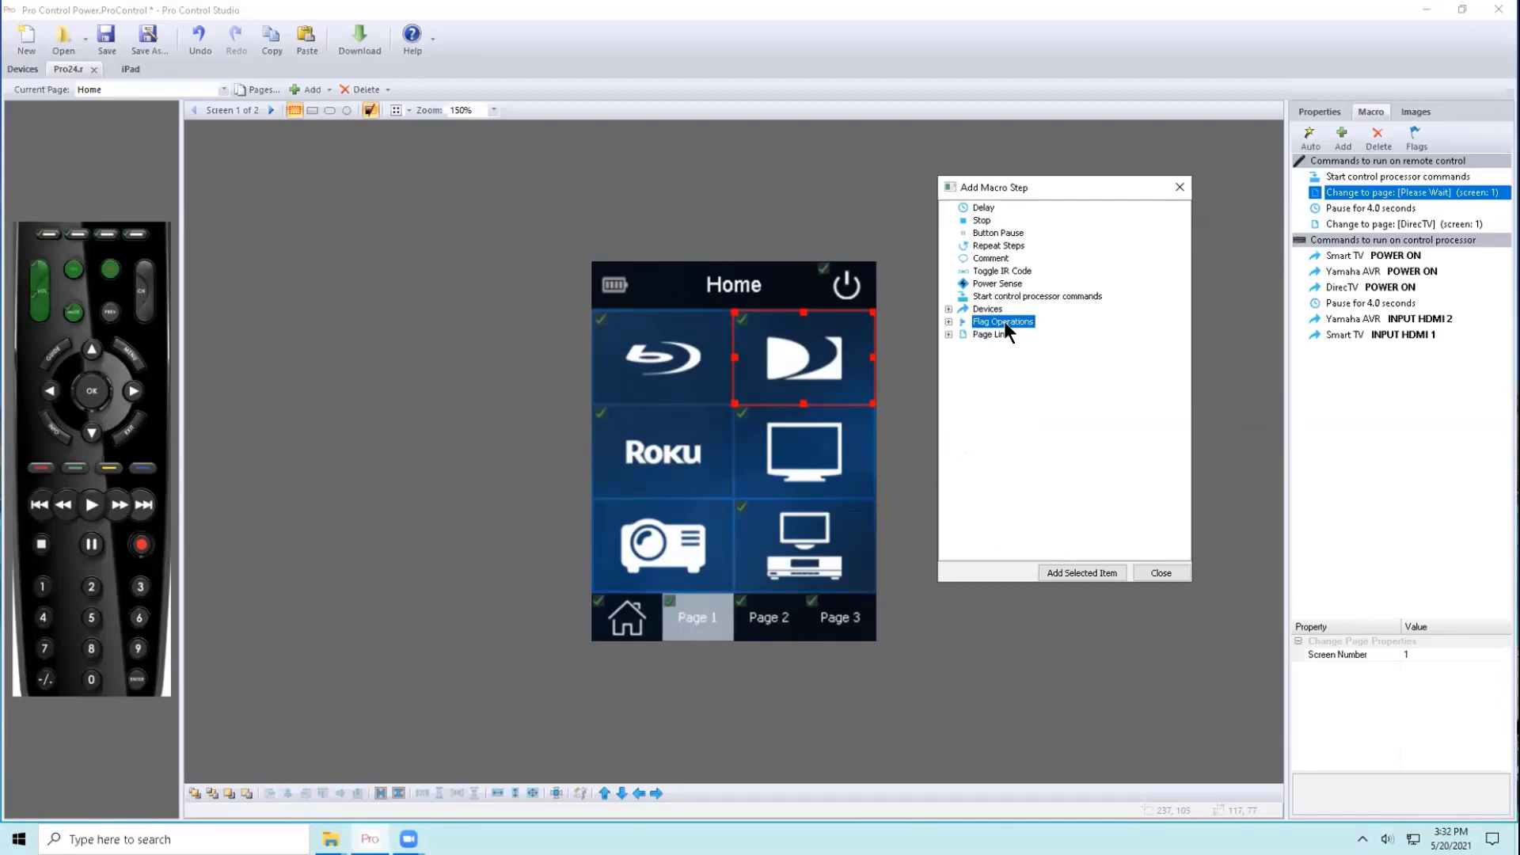
- Replace the final DirecTV page change in the remote control commands with a page link to Generic Page
click(947, 333)
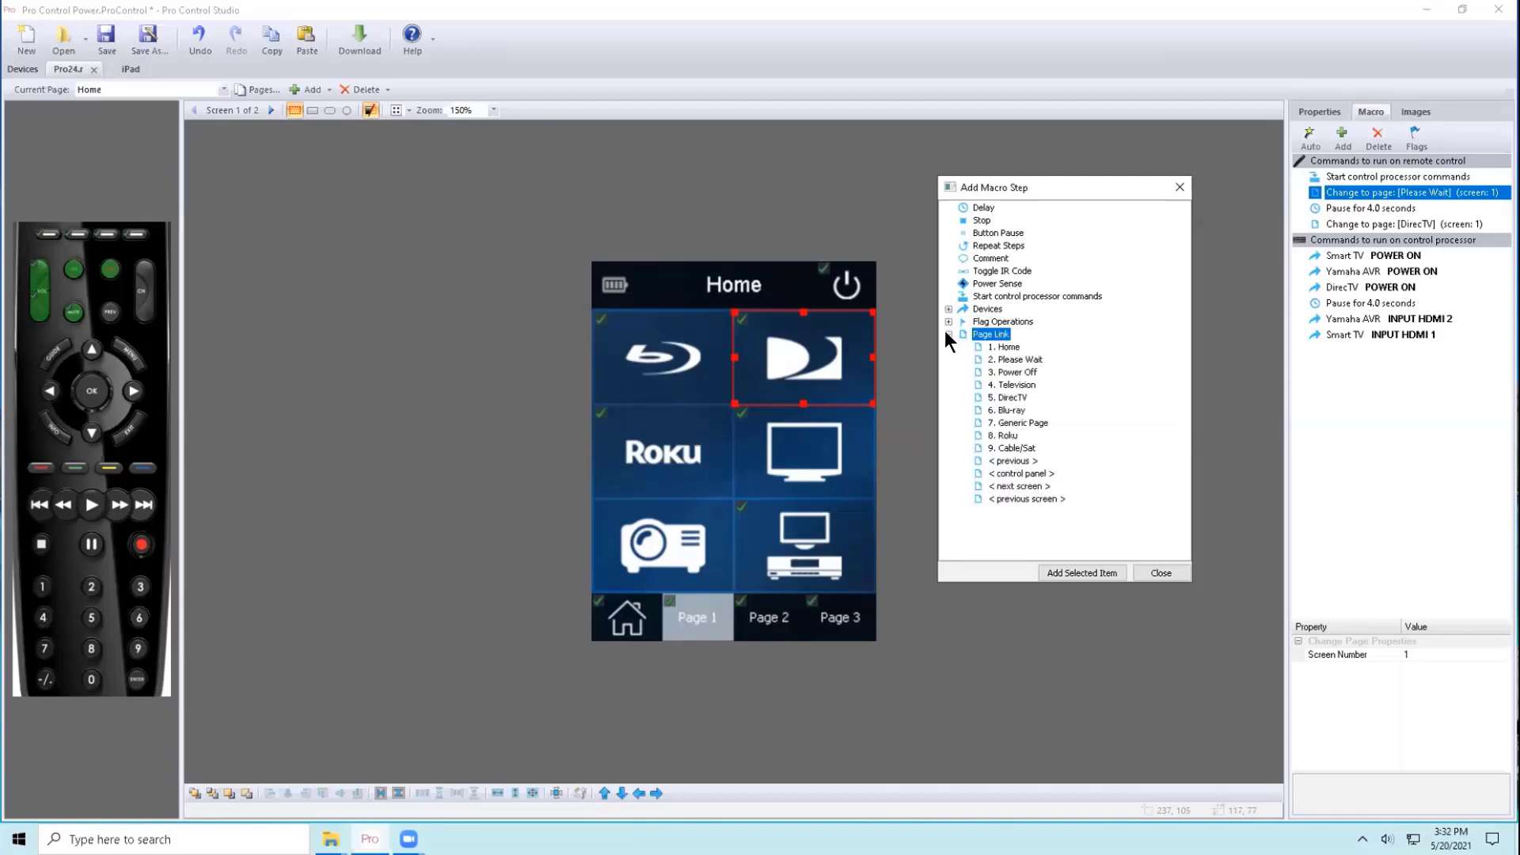
drag(1009, 398, 1447, 234)
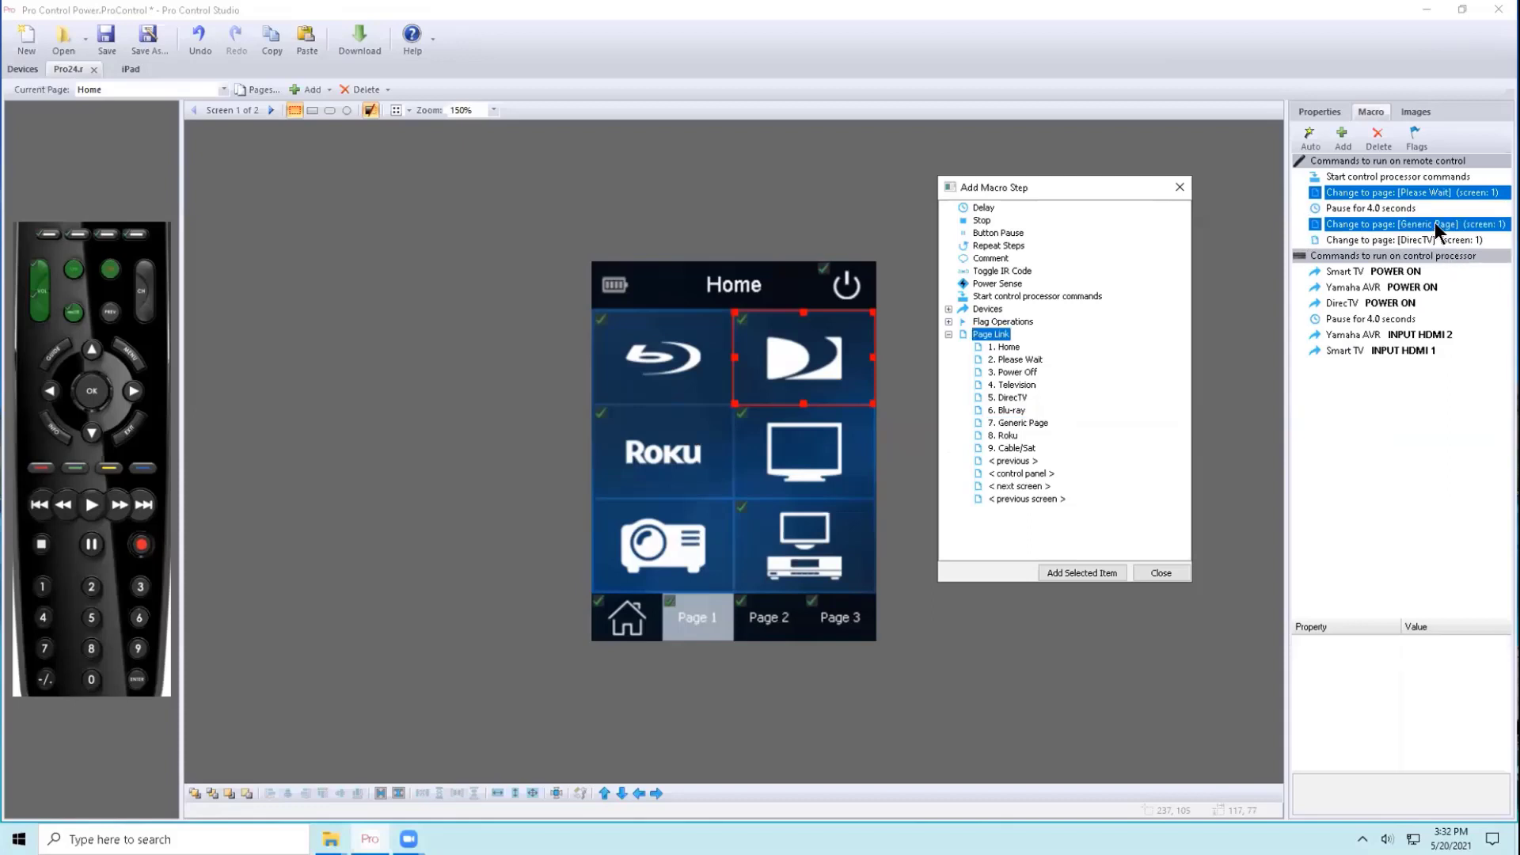
click(1378, 137)
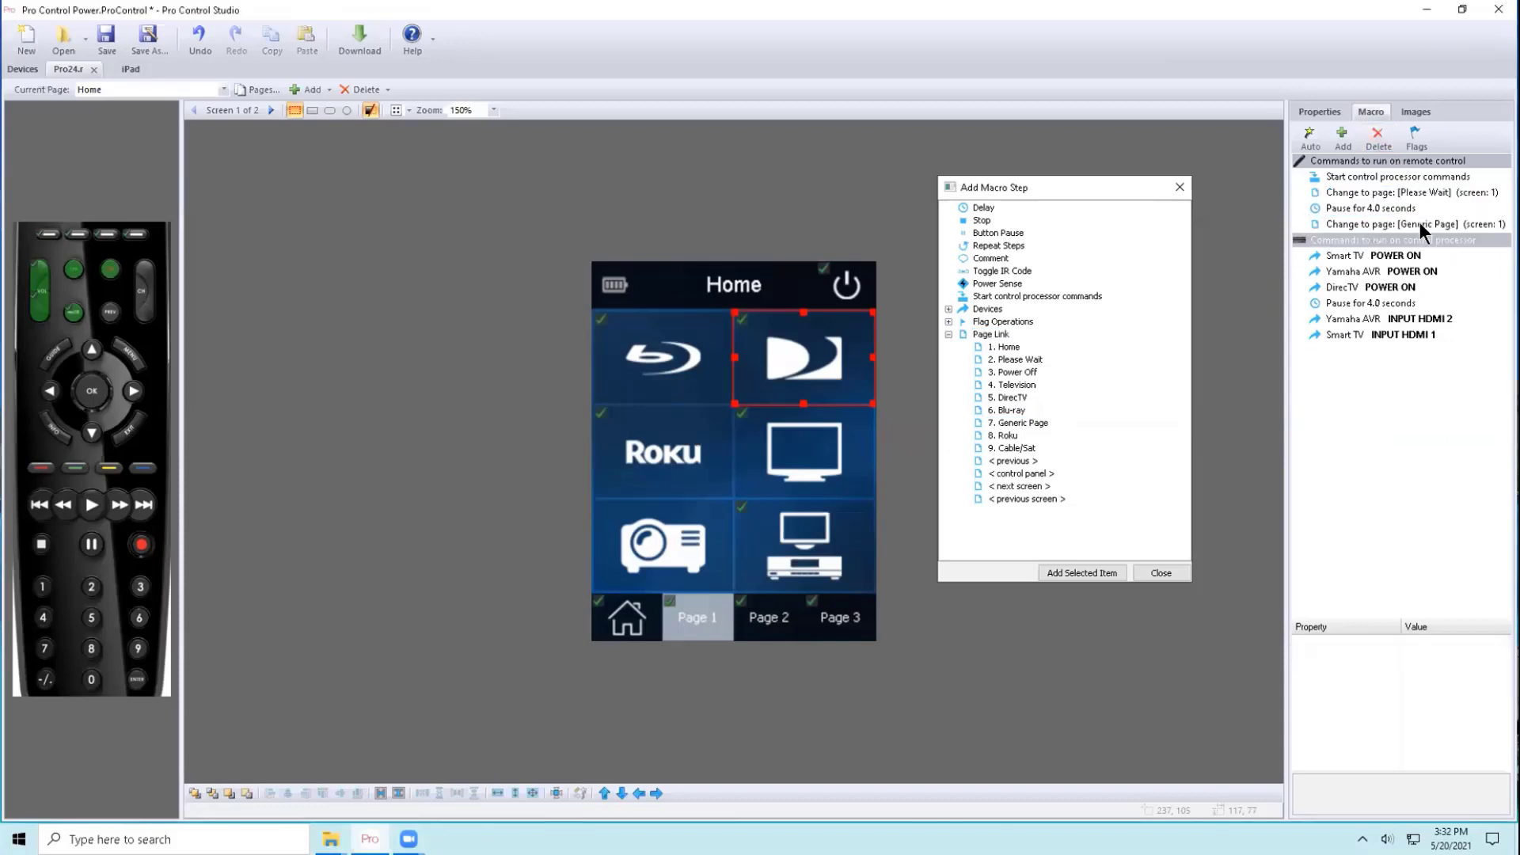
- Check the Screen Number property of the Generic Page change step
click(1418, 224)
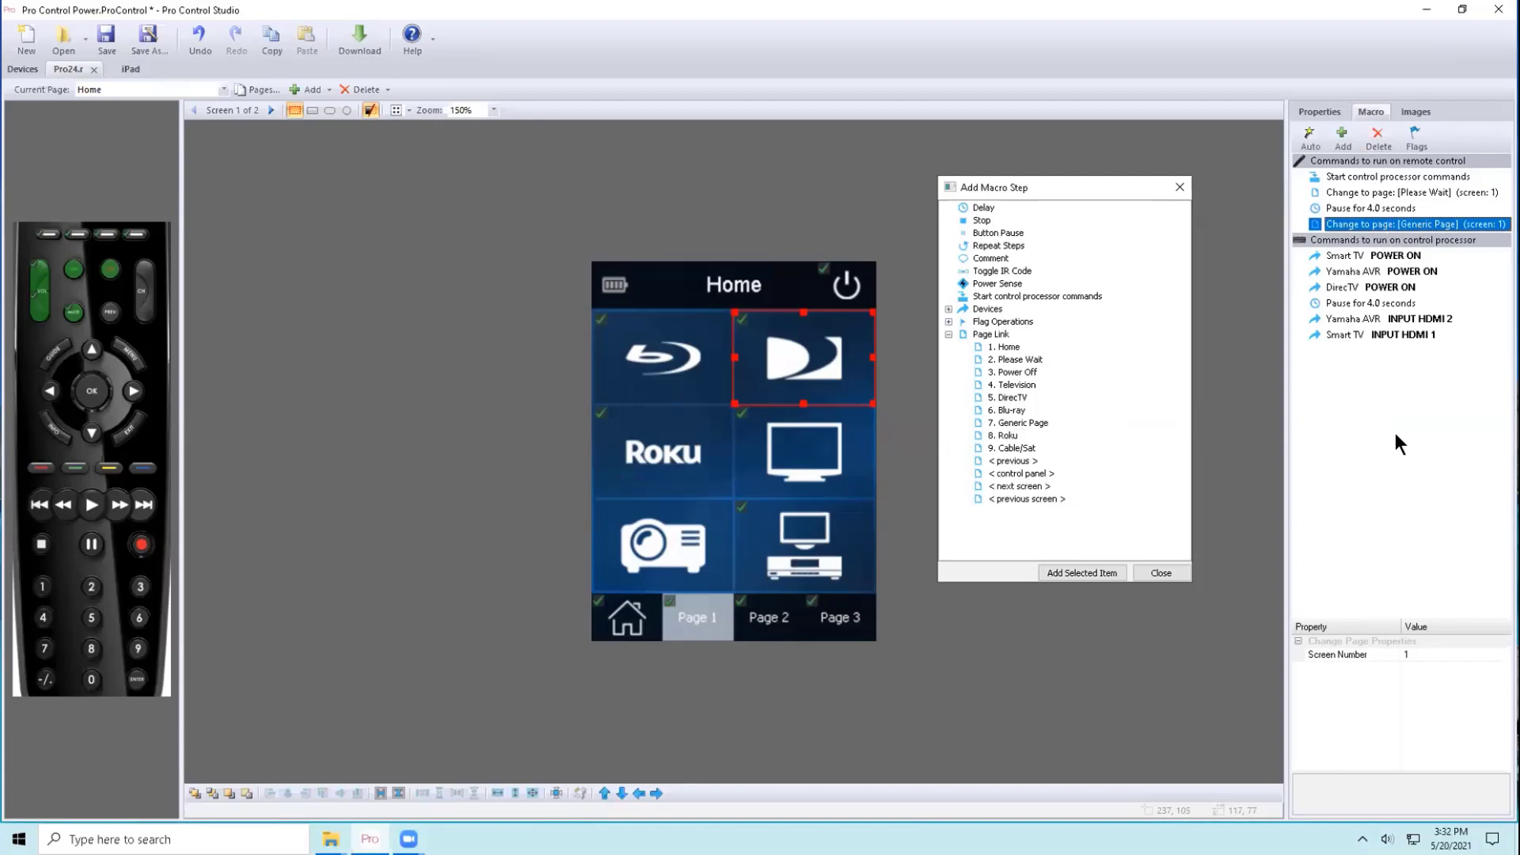
click(1438, 658)
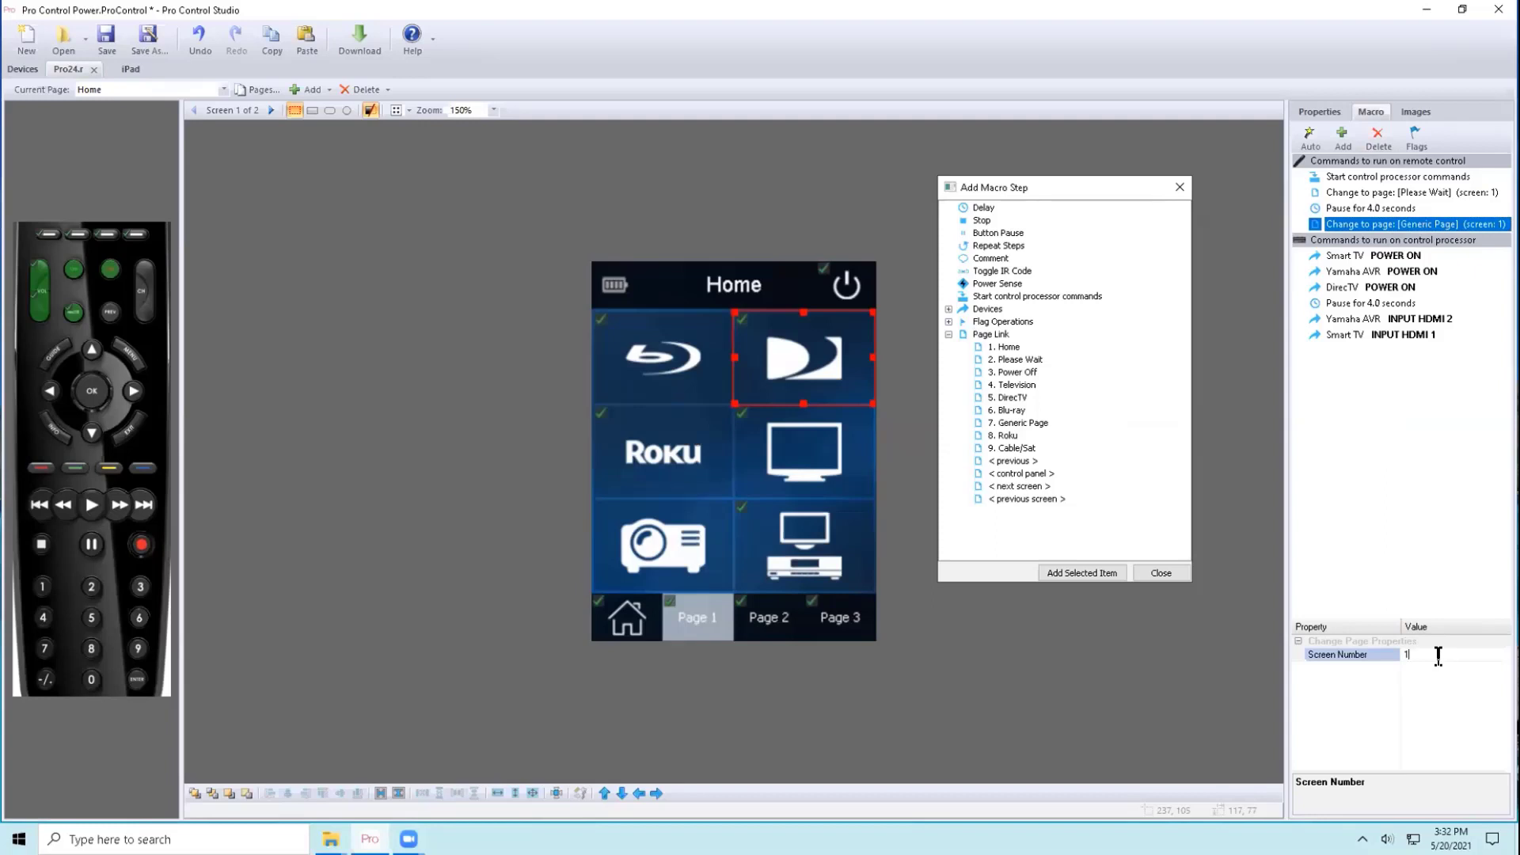
double_click(1438, 656)
click(950, 332)
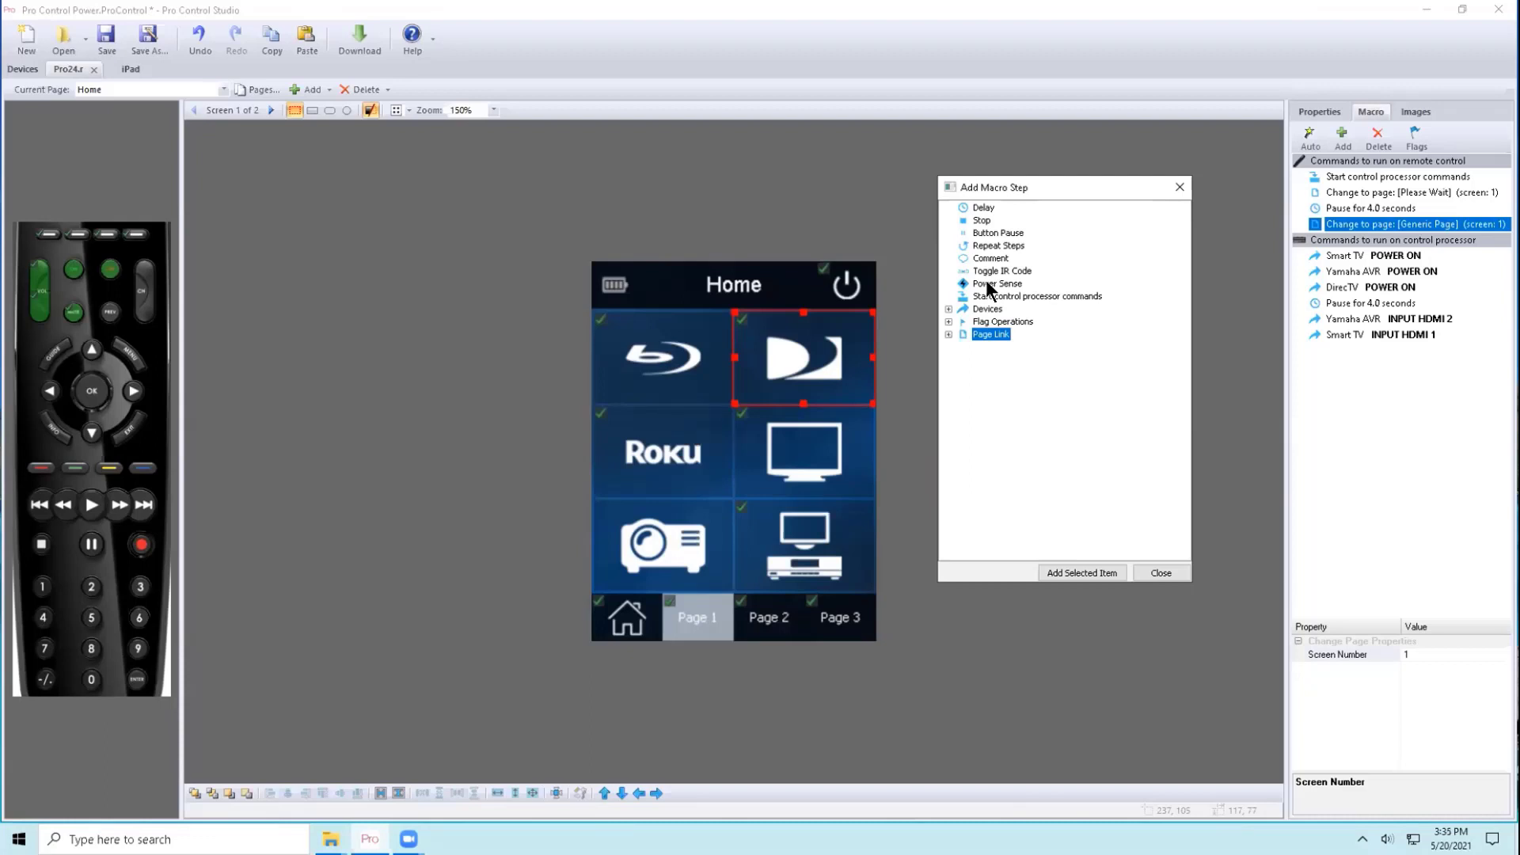
- Insert a Power Sense step before Cable Box POWER TOGGLE in the control processor commands of the TV-and-cable-box button
click(643, 573)
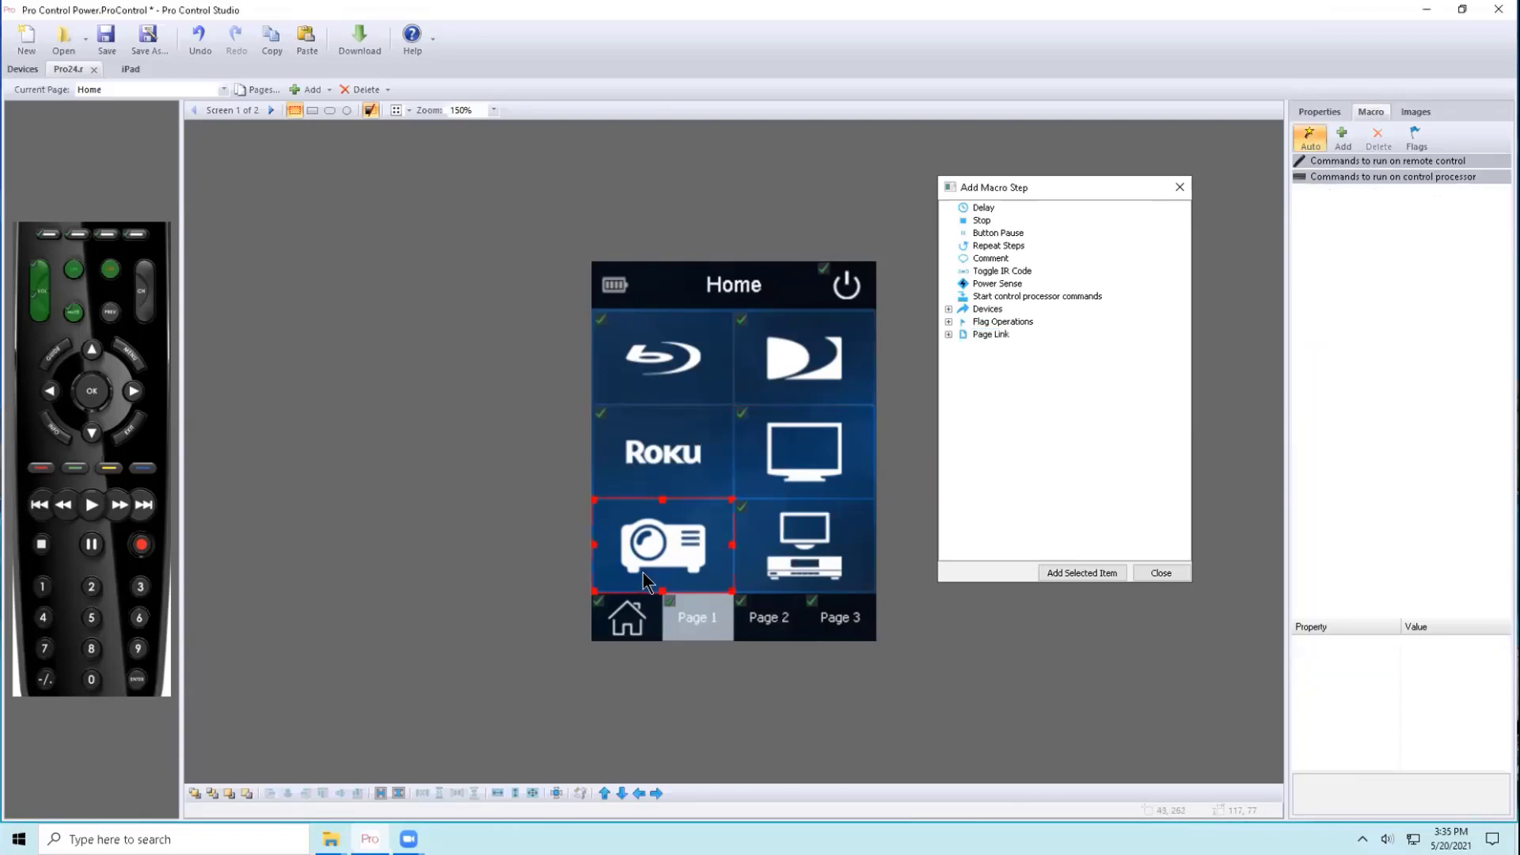
click(768, 543)
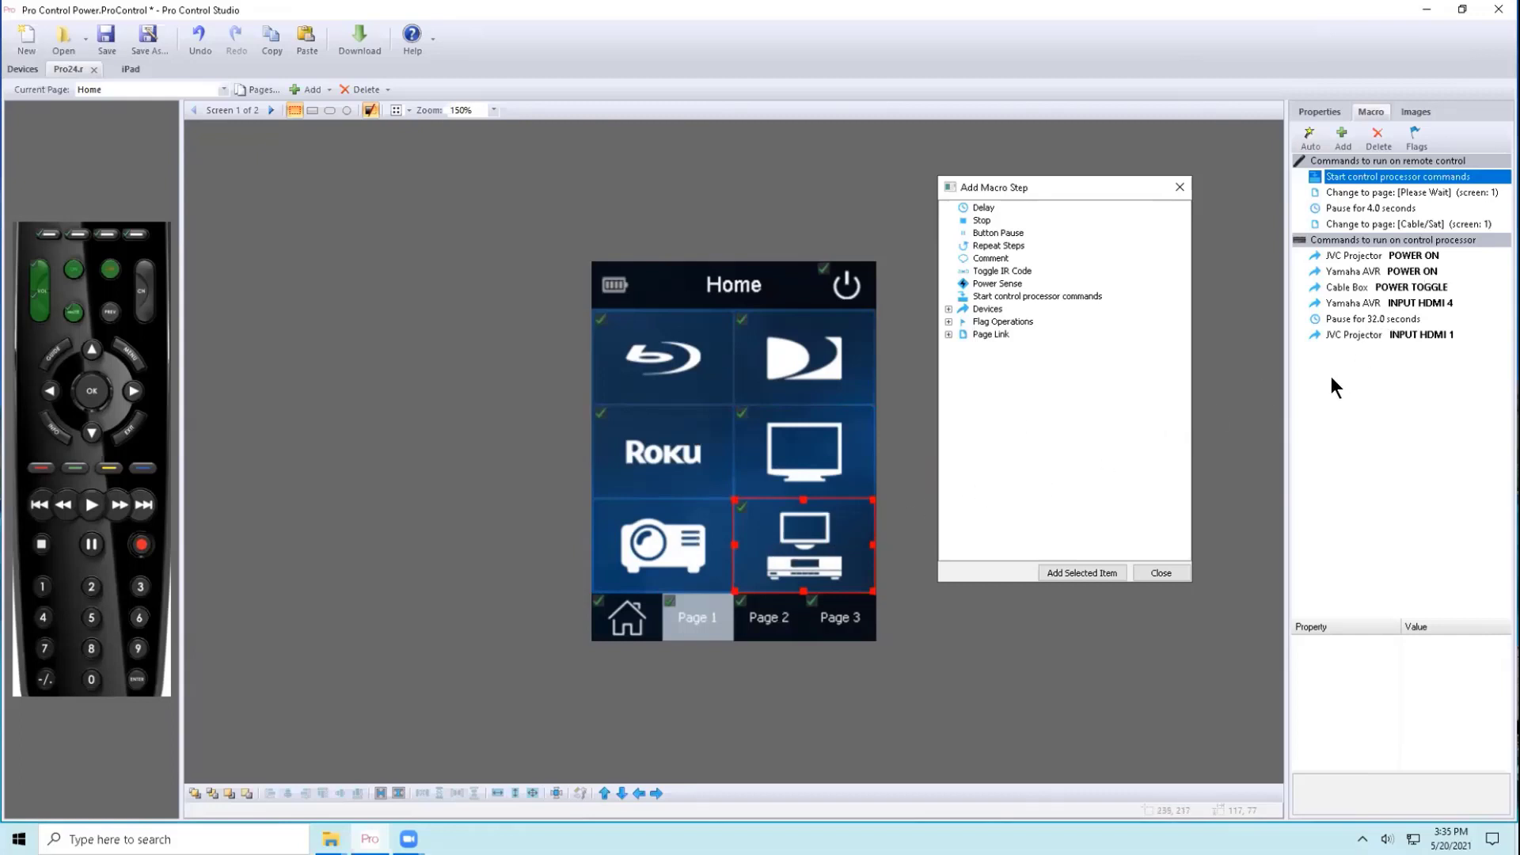
click(1449, 260)
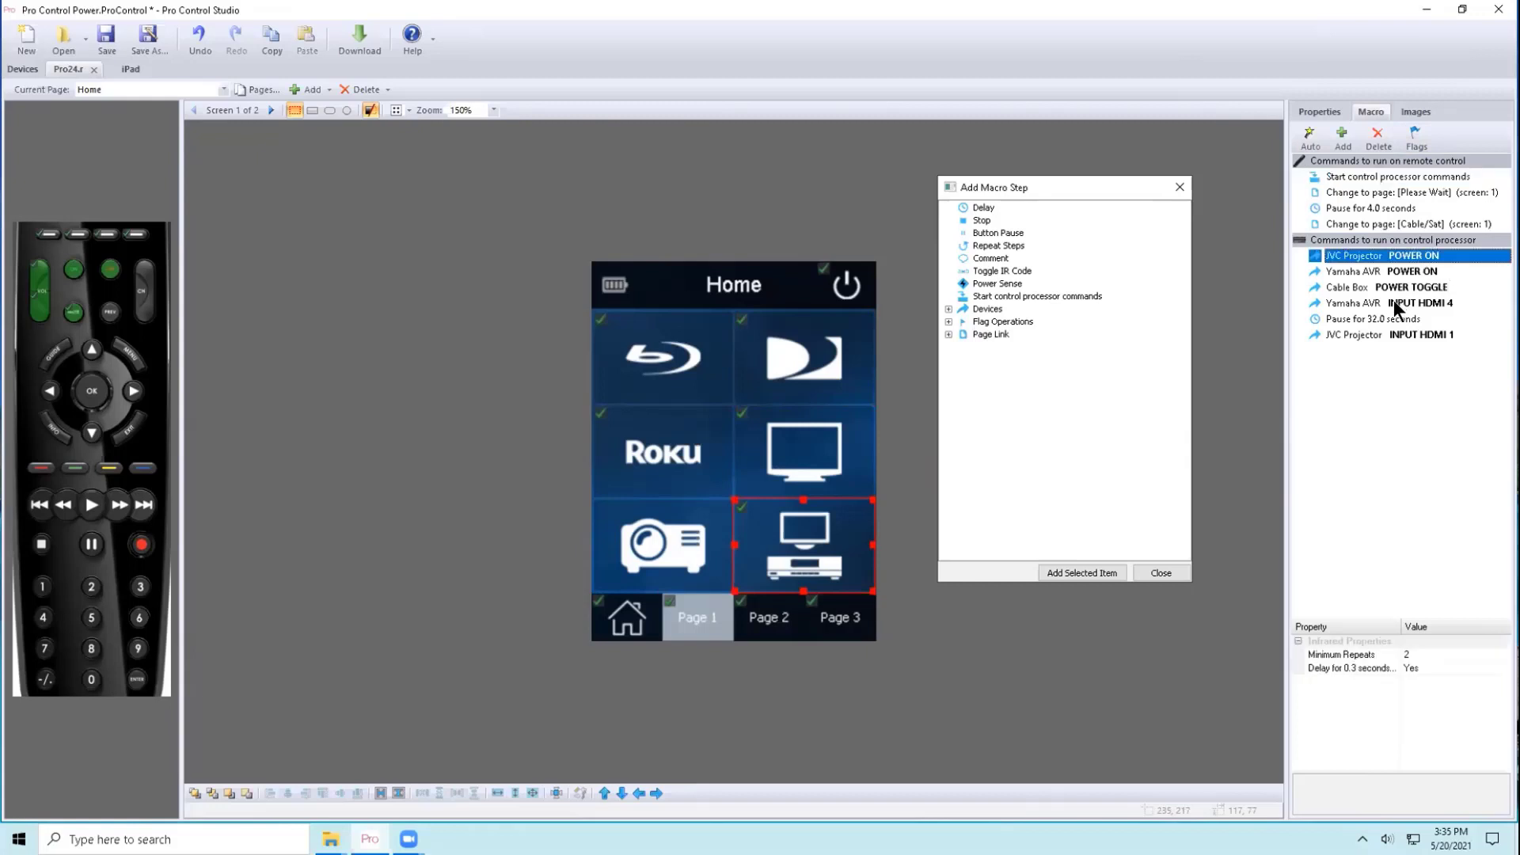
click(1433, 272)
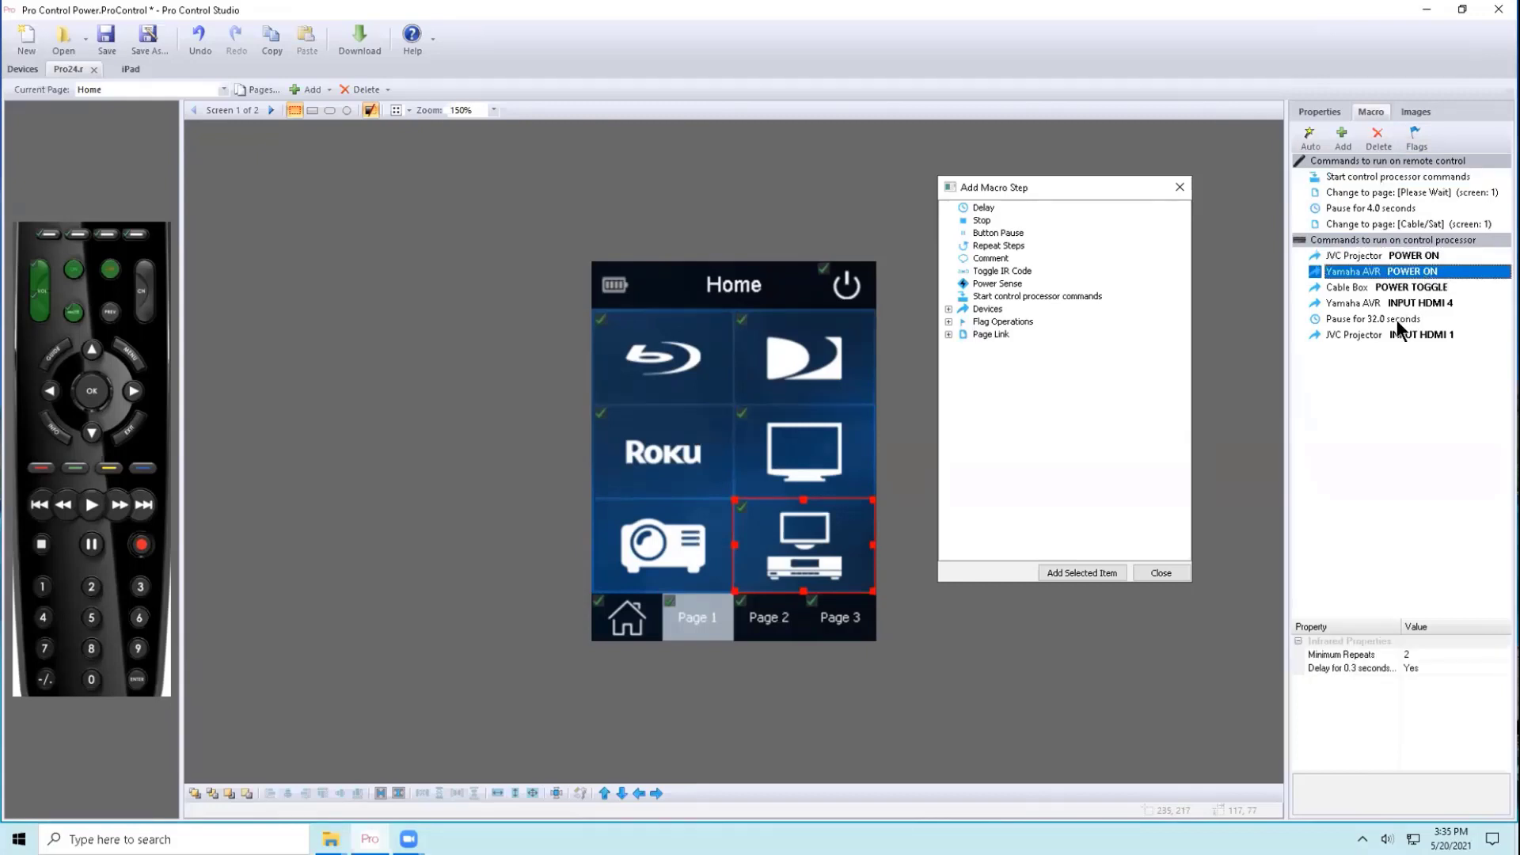
click(1419, 286)
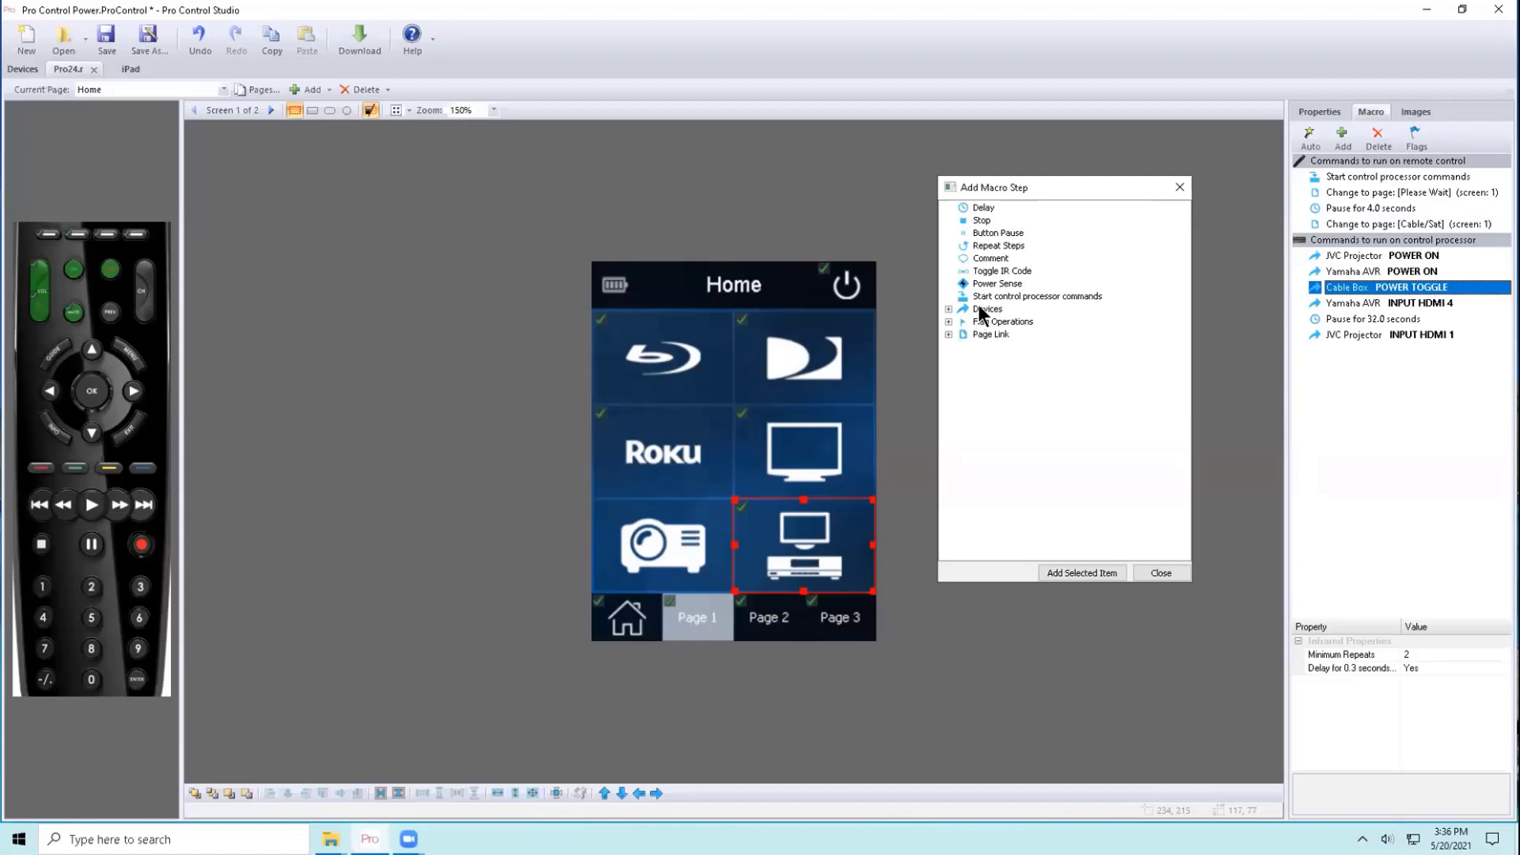
click(991, 285)
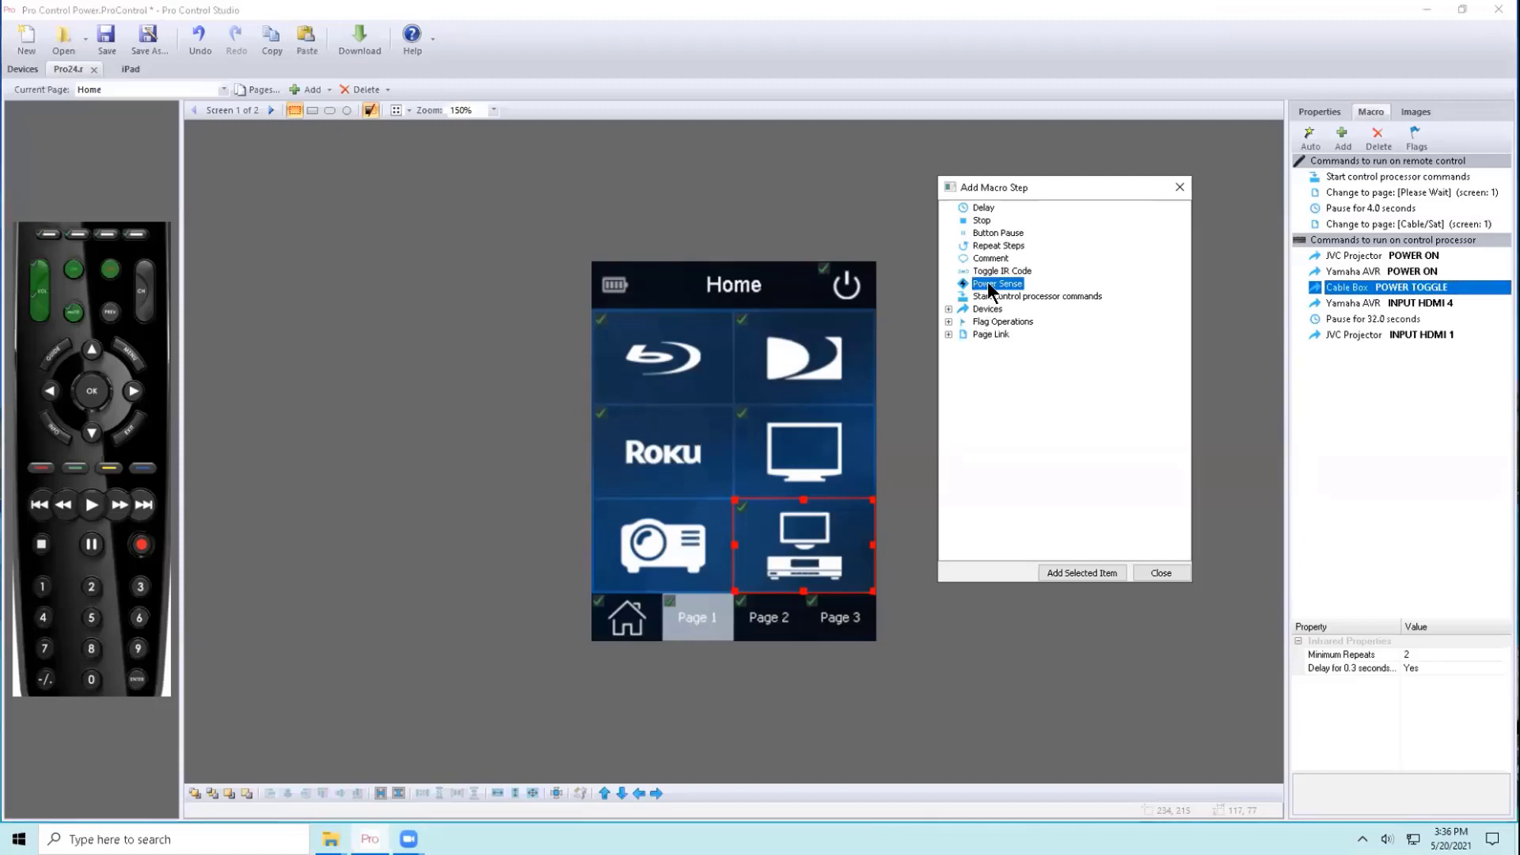
drag(987, 282, 1338, 290)
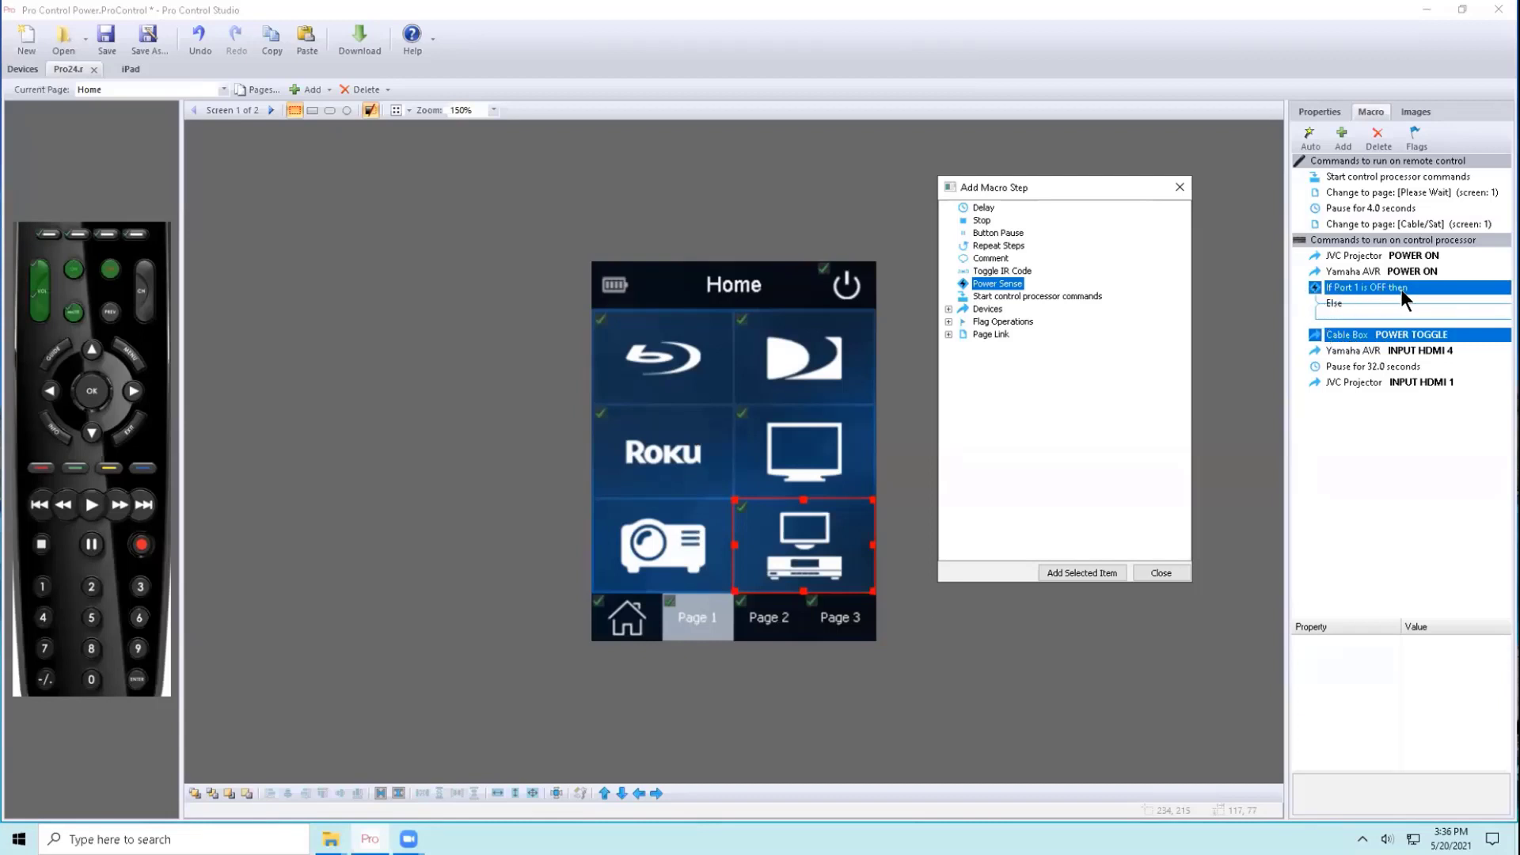
- Set the inserted Power Sense step to check sense Port 2 for the ON condition
click(1346, 283)
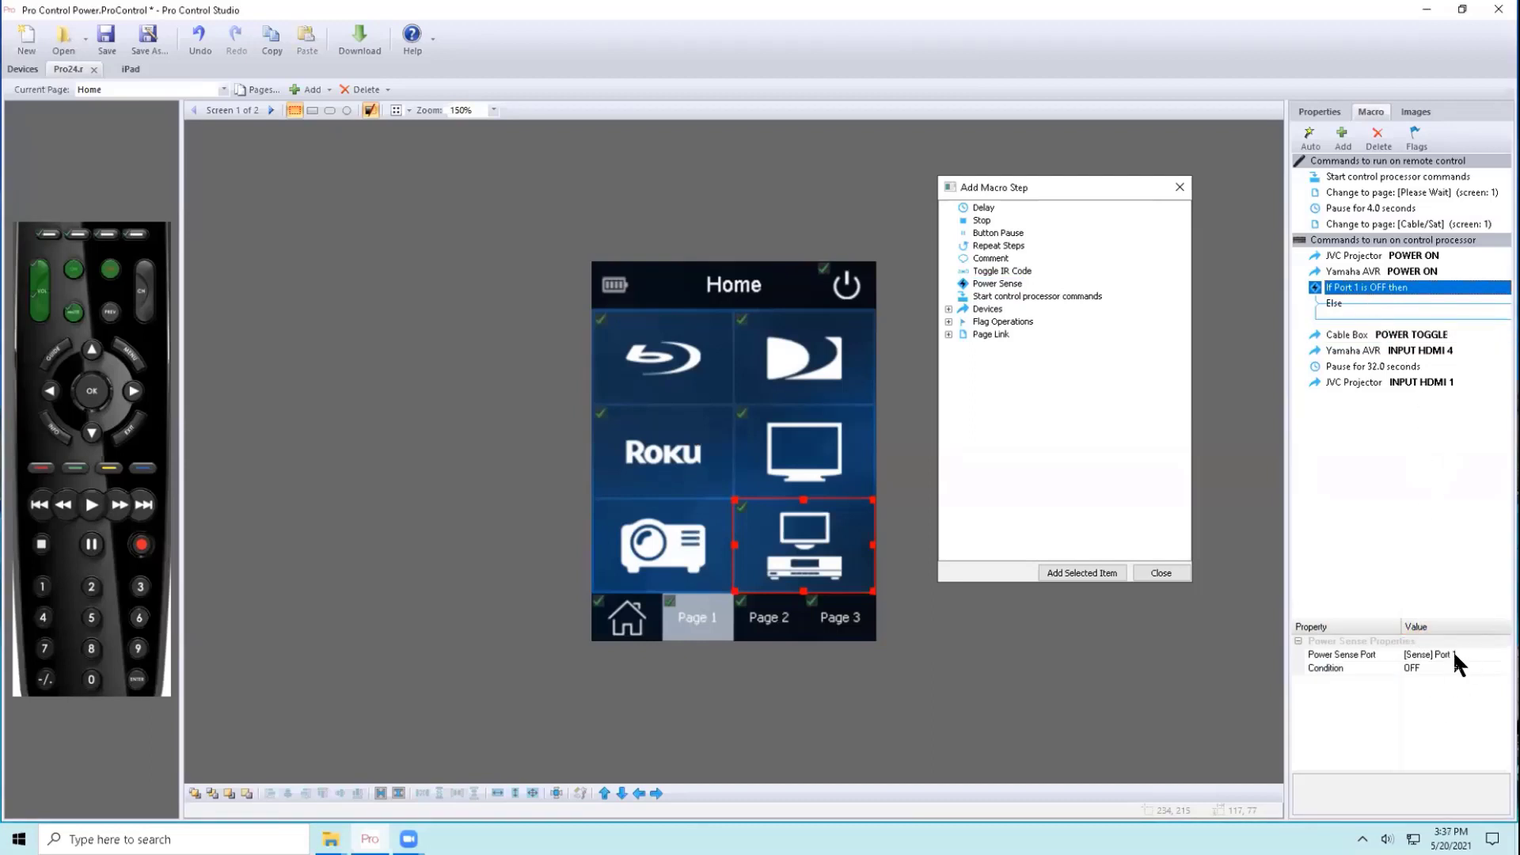
click(1491, 654)
click(1505, 654)
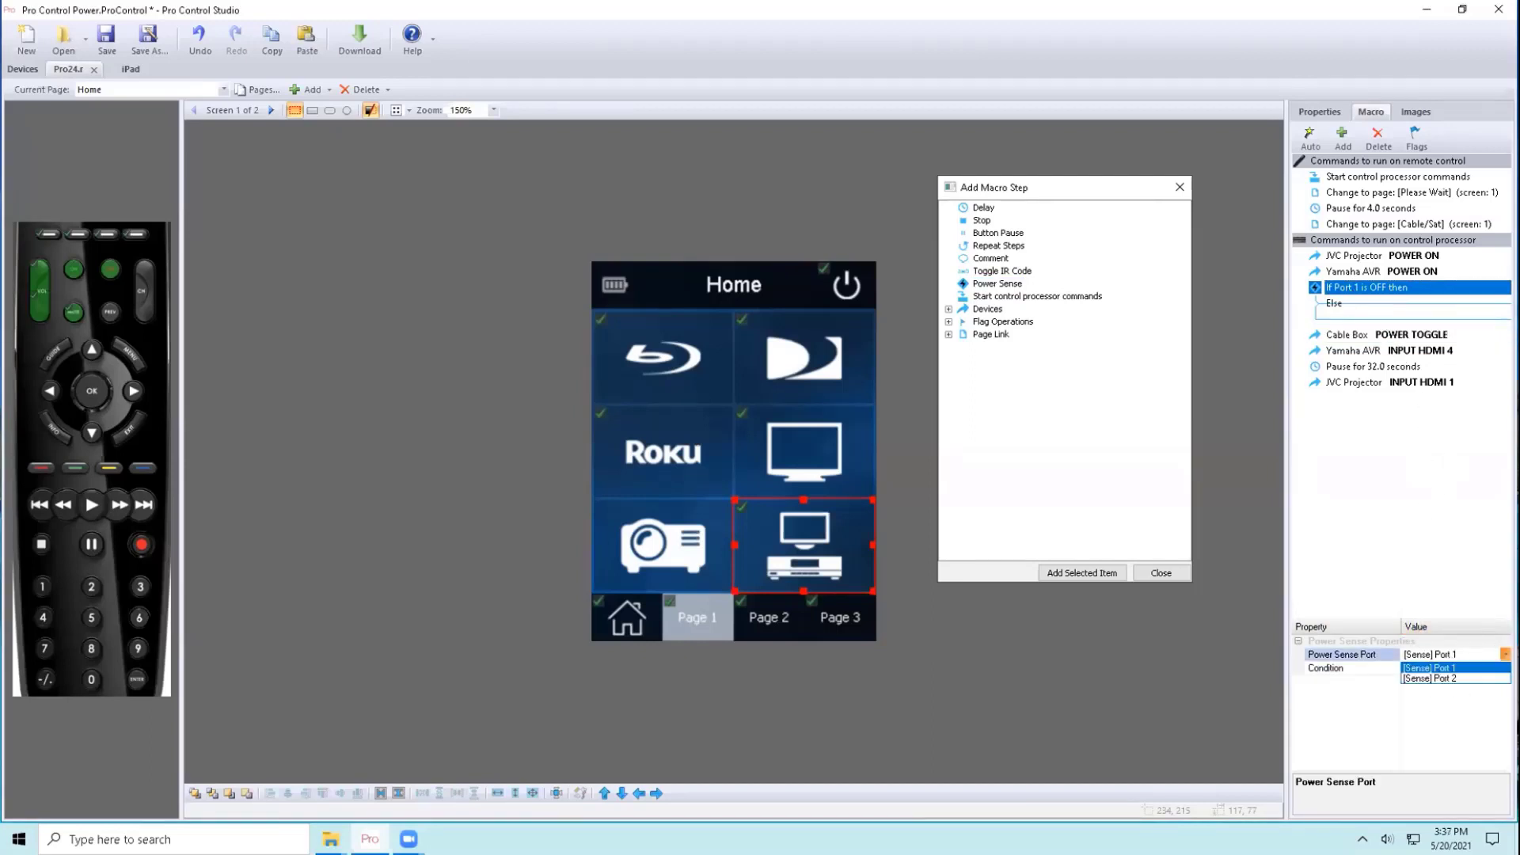
click(1446, 678)
click(1447, 665)
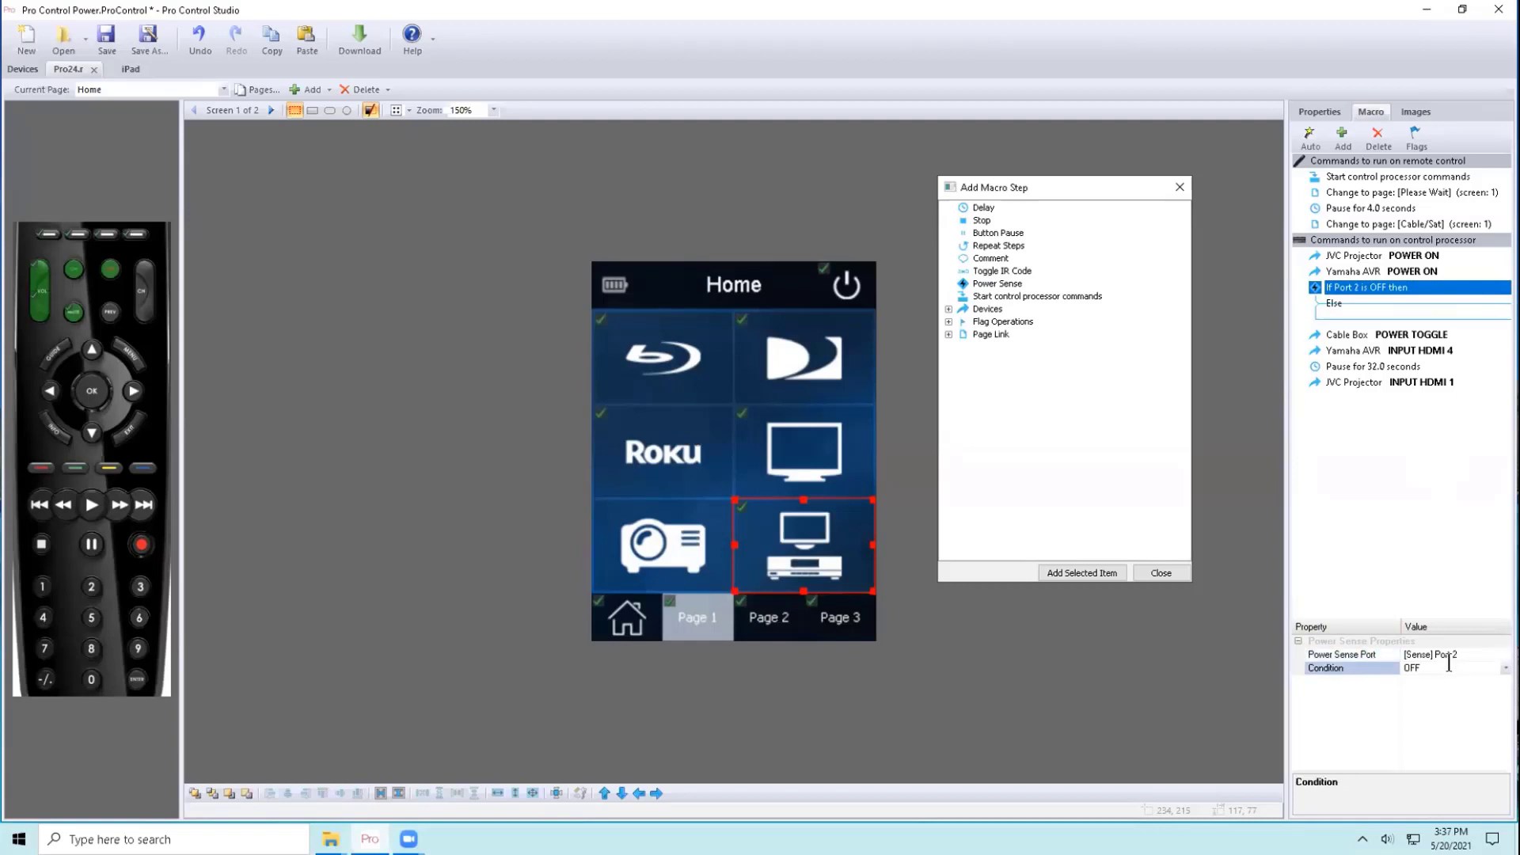
double_click(1463, 665)
- Move the Cable Box POWER TOGGLE command into the Else branch of the Port 2 Power Sense condition
drag(1358, 334, 1384, 293)
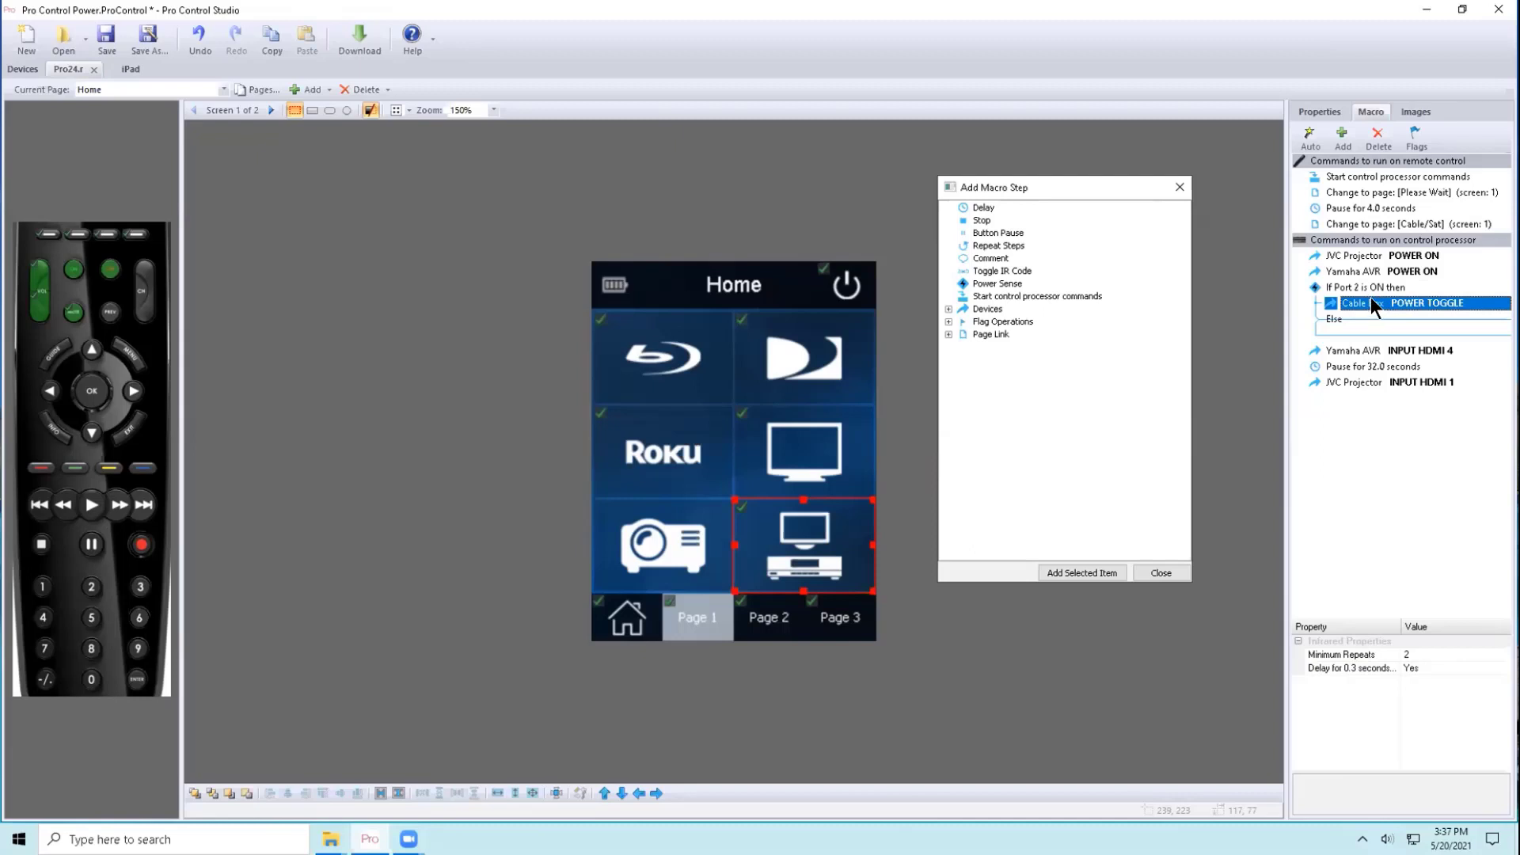
drag(1371, 297, 1371, 334)
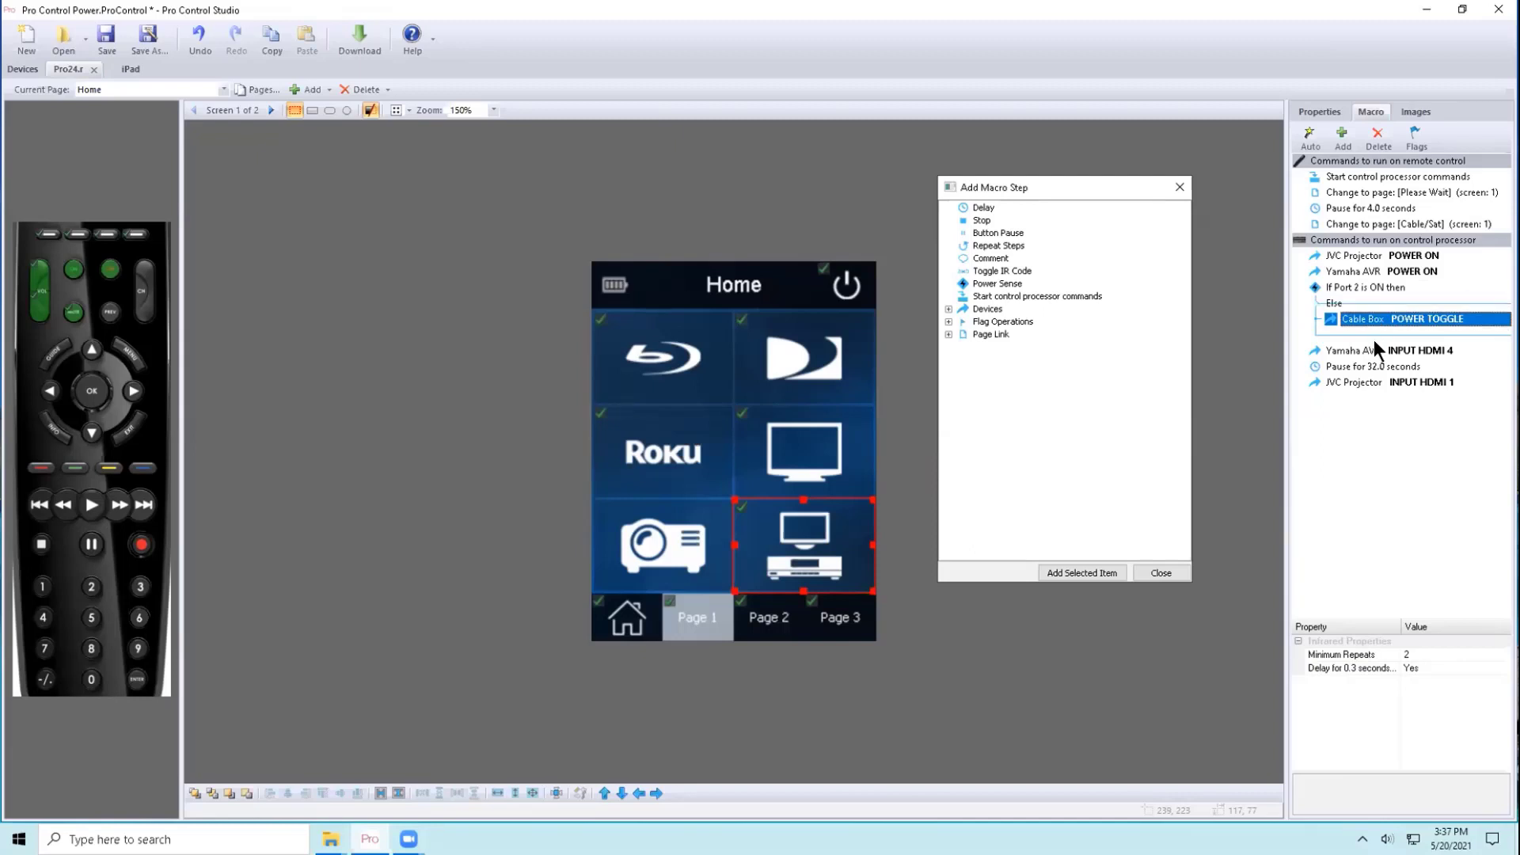
click(1348, 289)
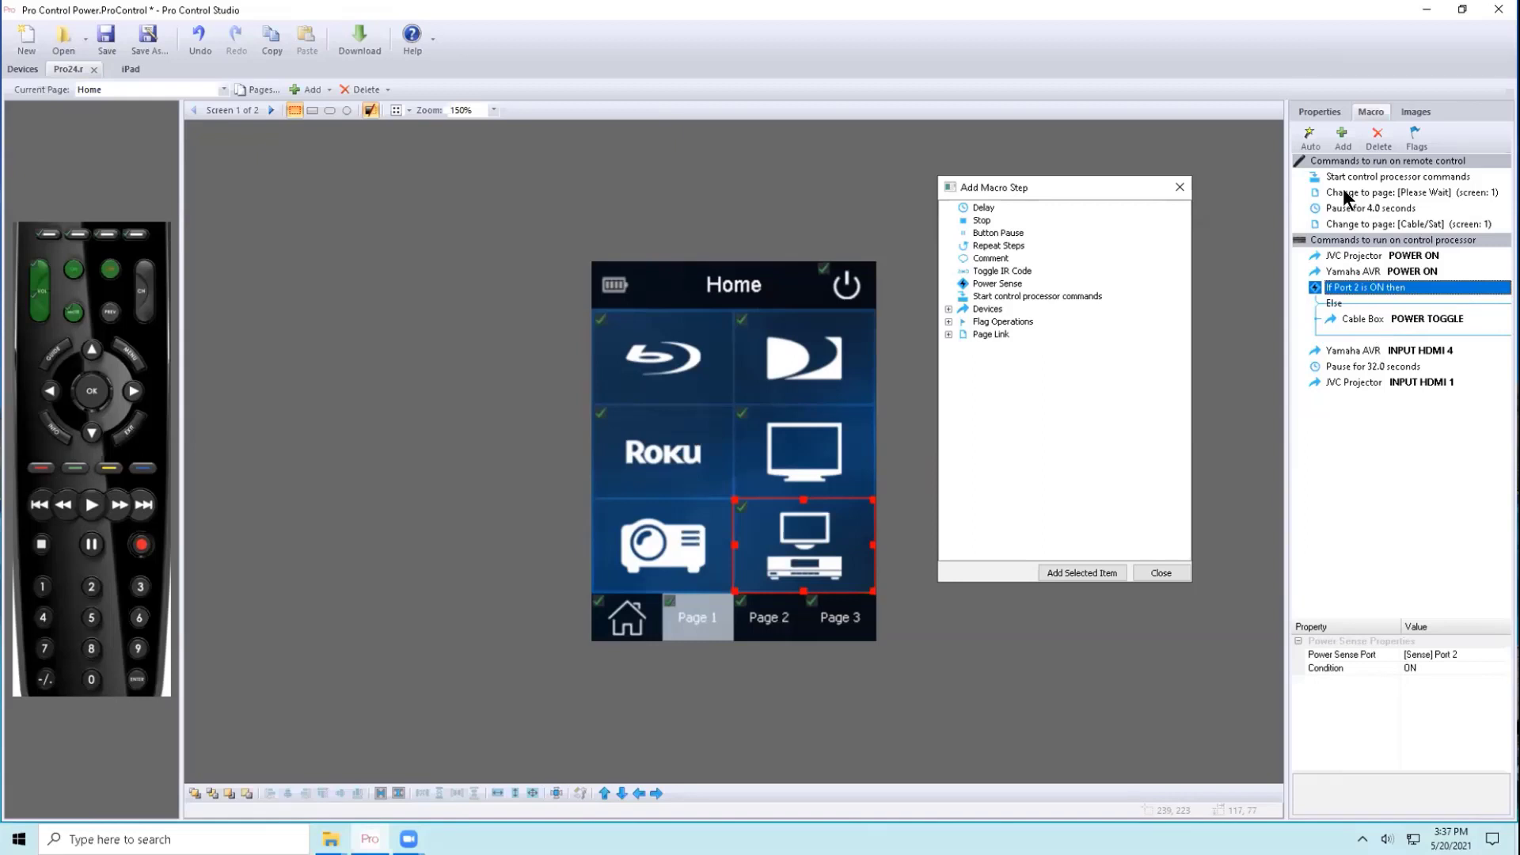
- Add a Delay step of 0 seconds and 1 tenth inside the ON branch of the Port 2 Power Sense condition
click(983, 209)
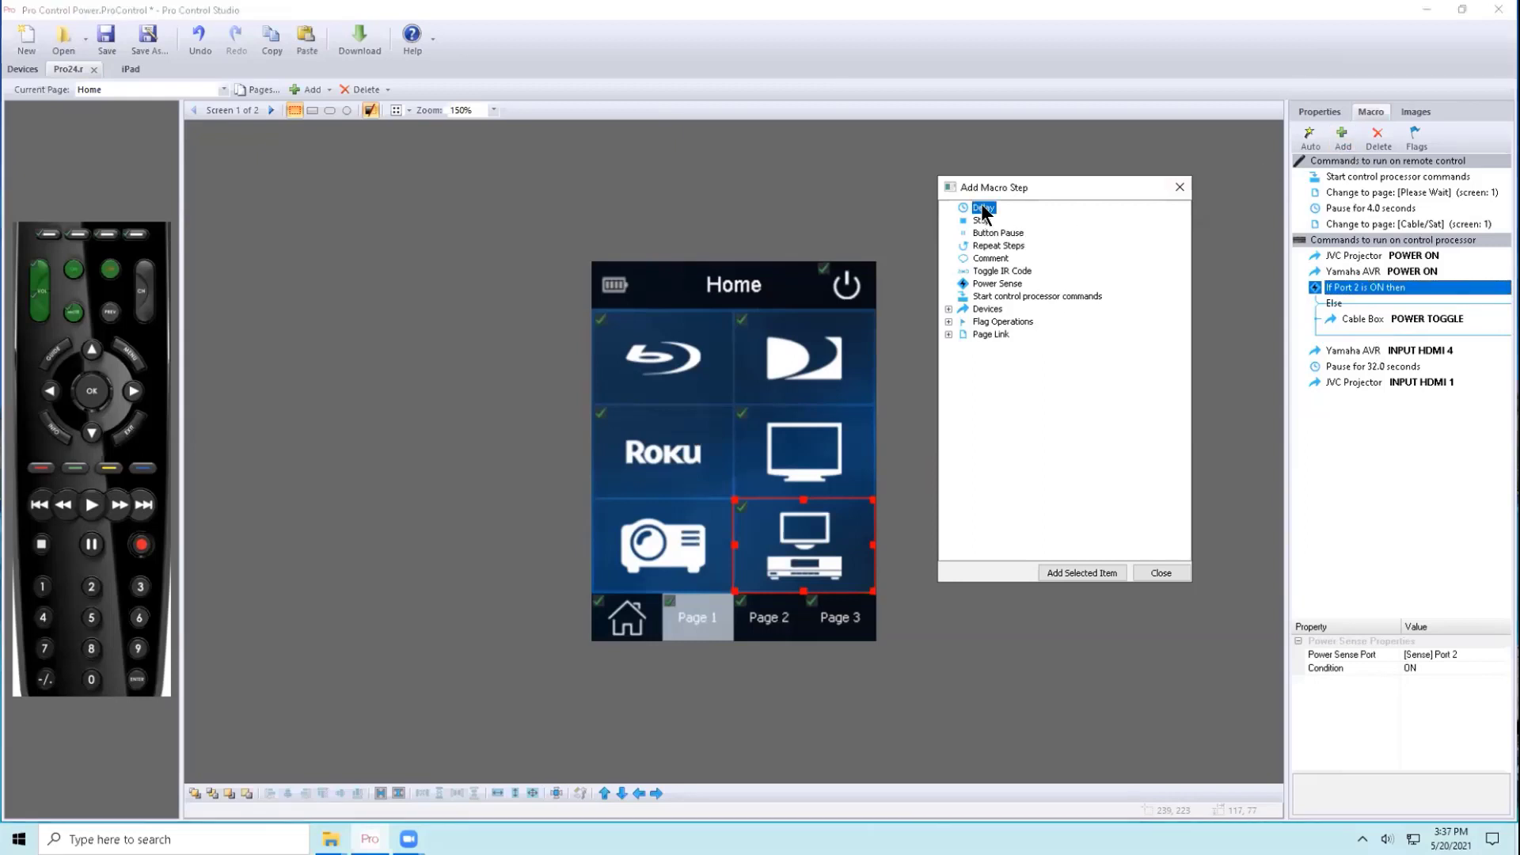
double_click(982, 210)
drag(1369, 398, 1389, 302)
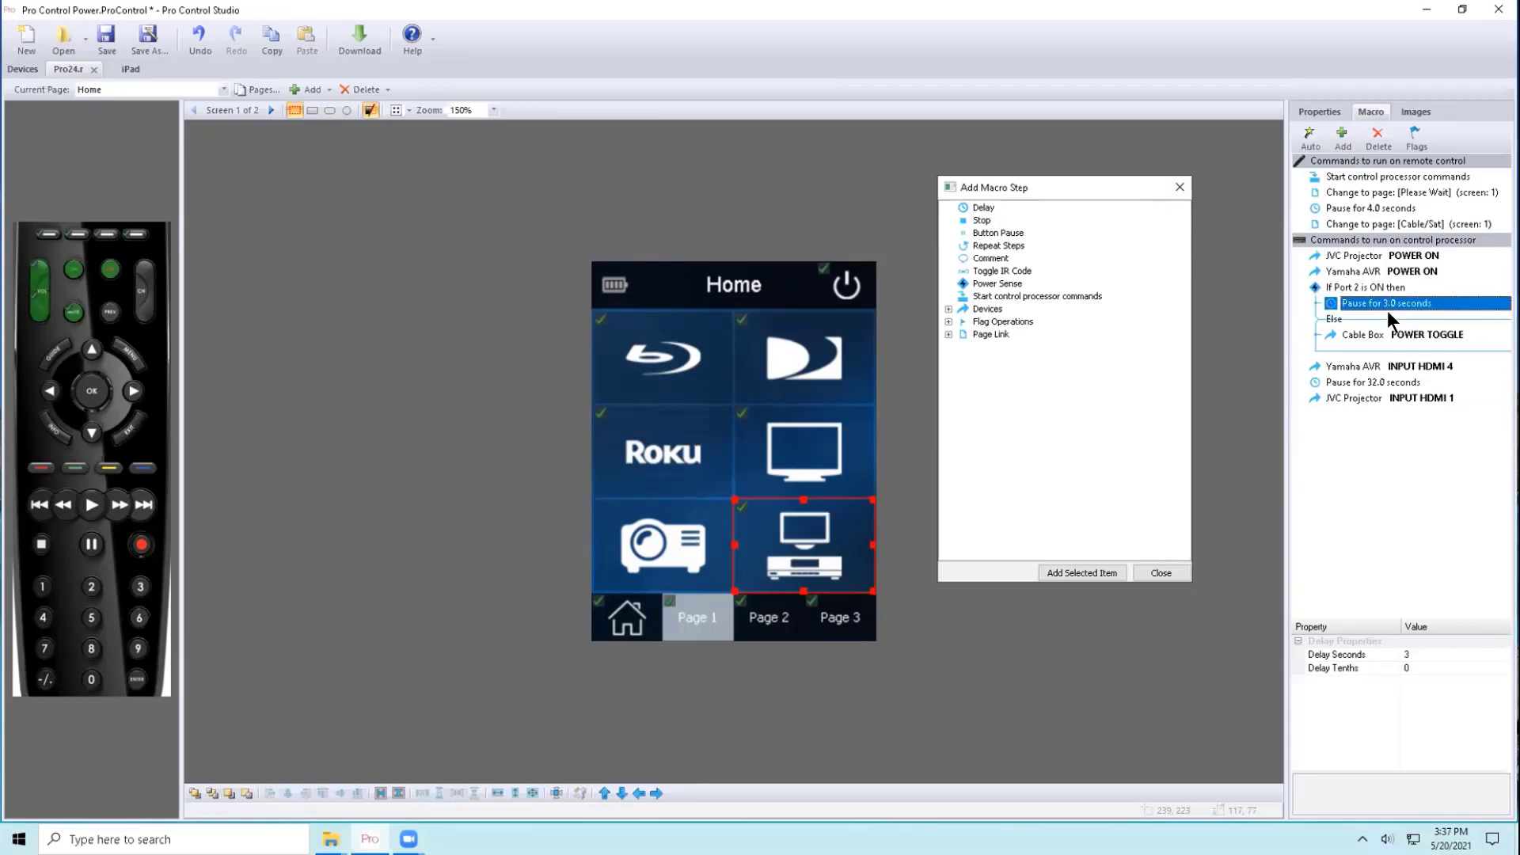
click(1428, 658)
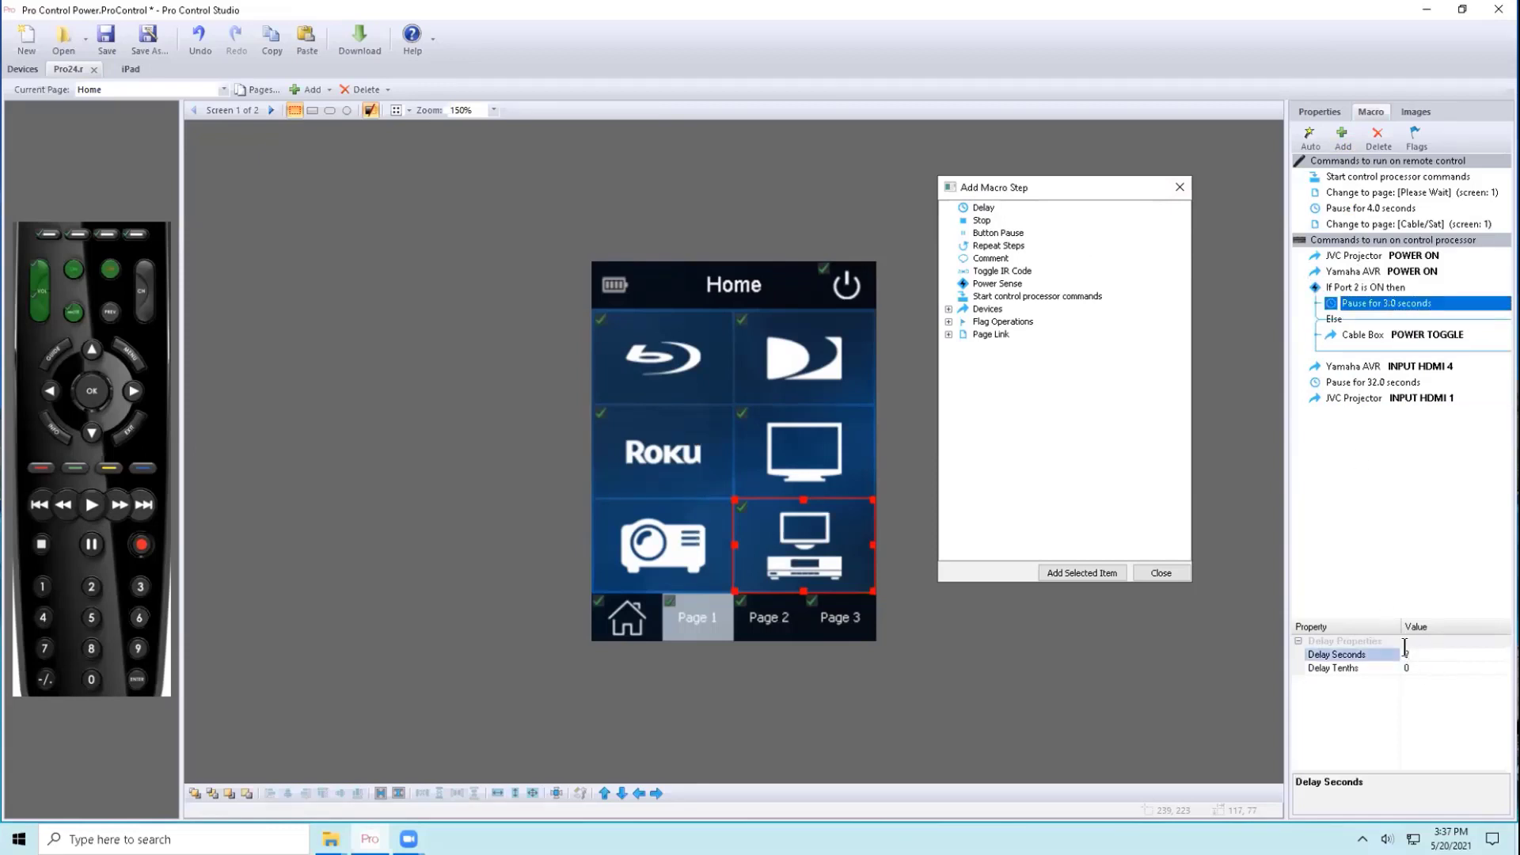
text(0)
click(1382, 657)
text(0)
click(1424, 668)
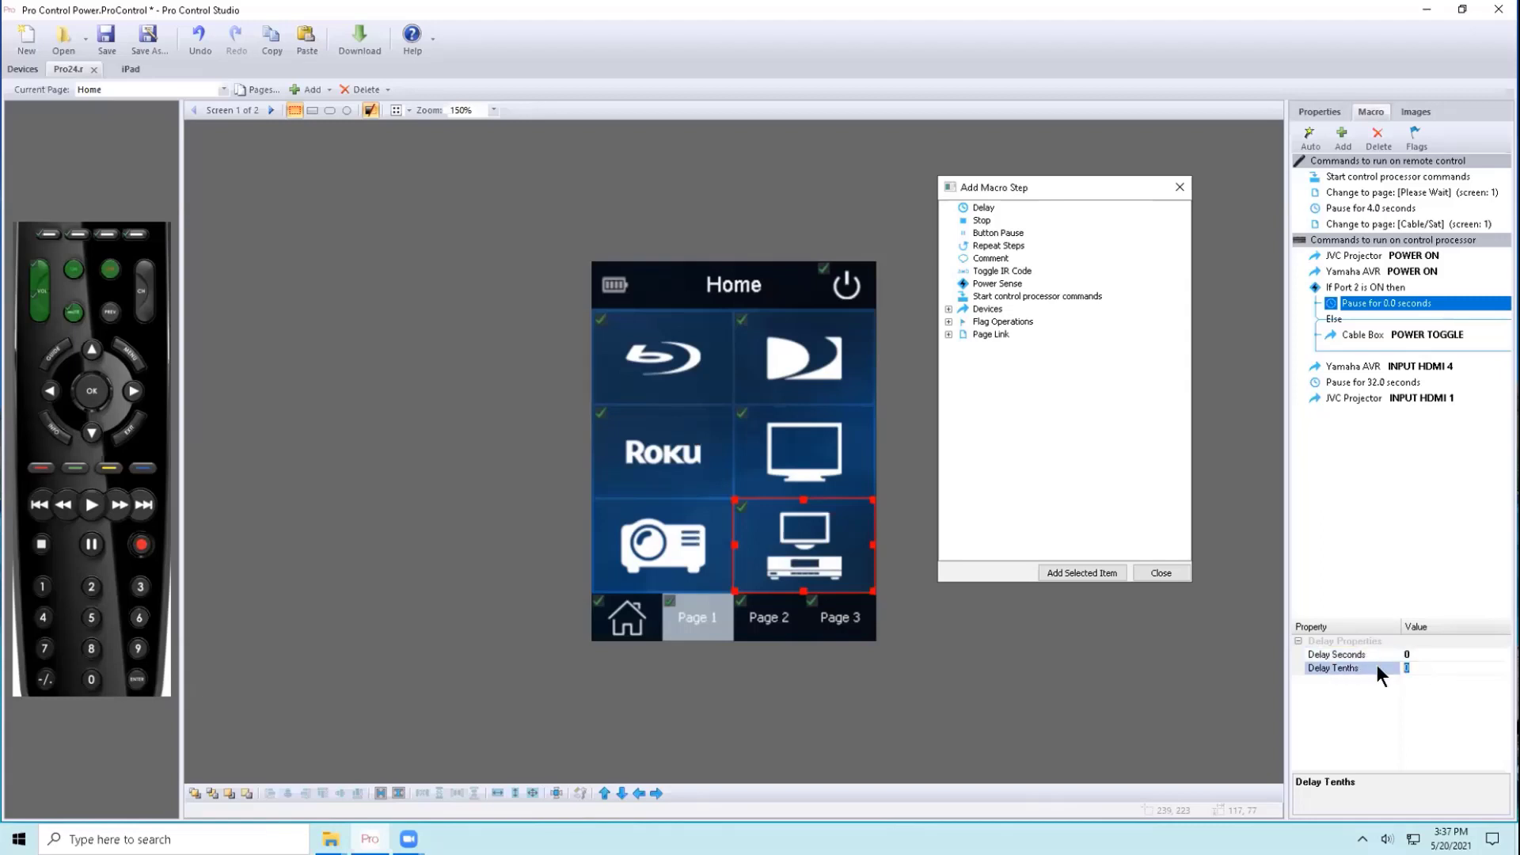
click(1456, 582)
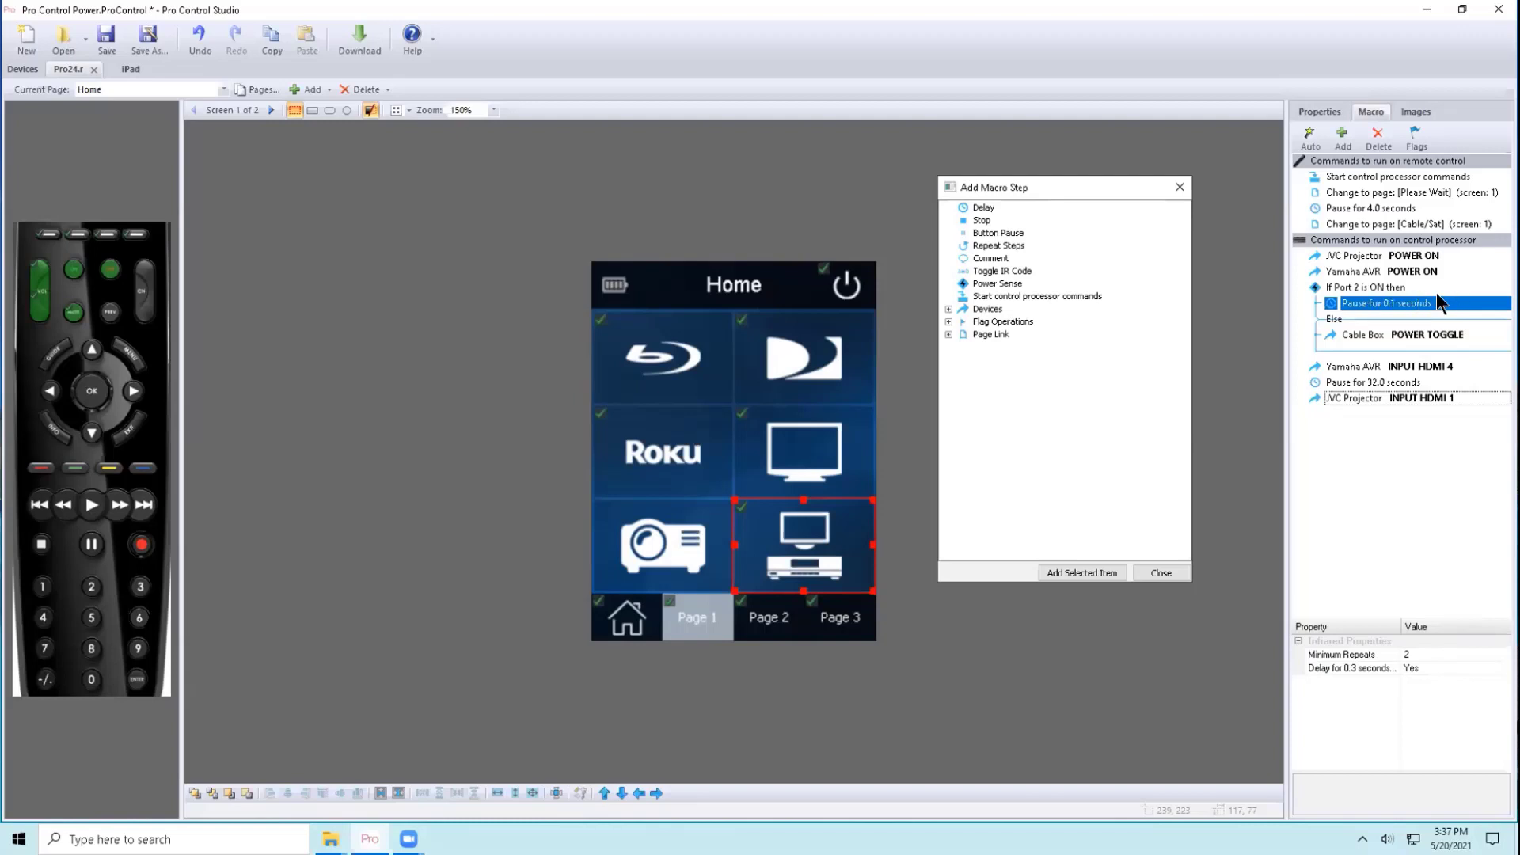
- Review the commands in both branches of the Power Sense condition and the input and pause steps that follow it
click(1371, 297)
click(1423, 367)
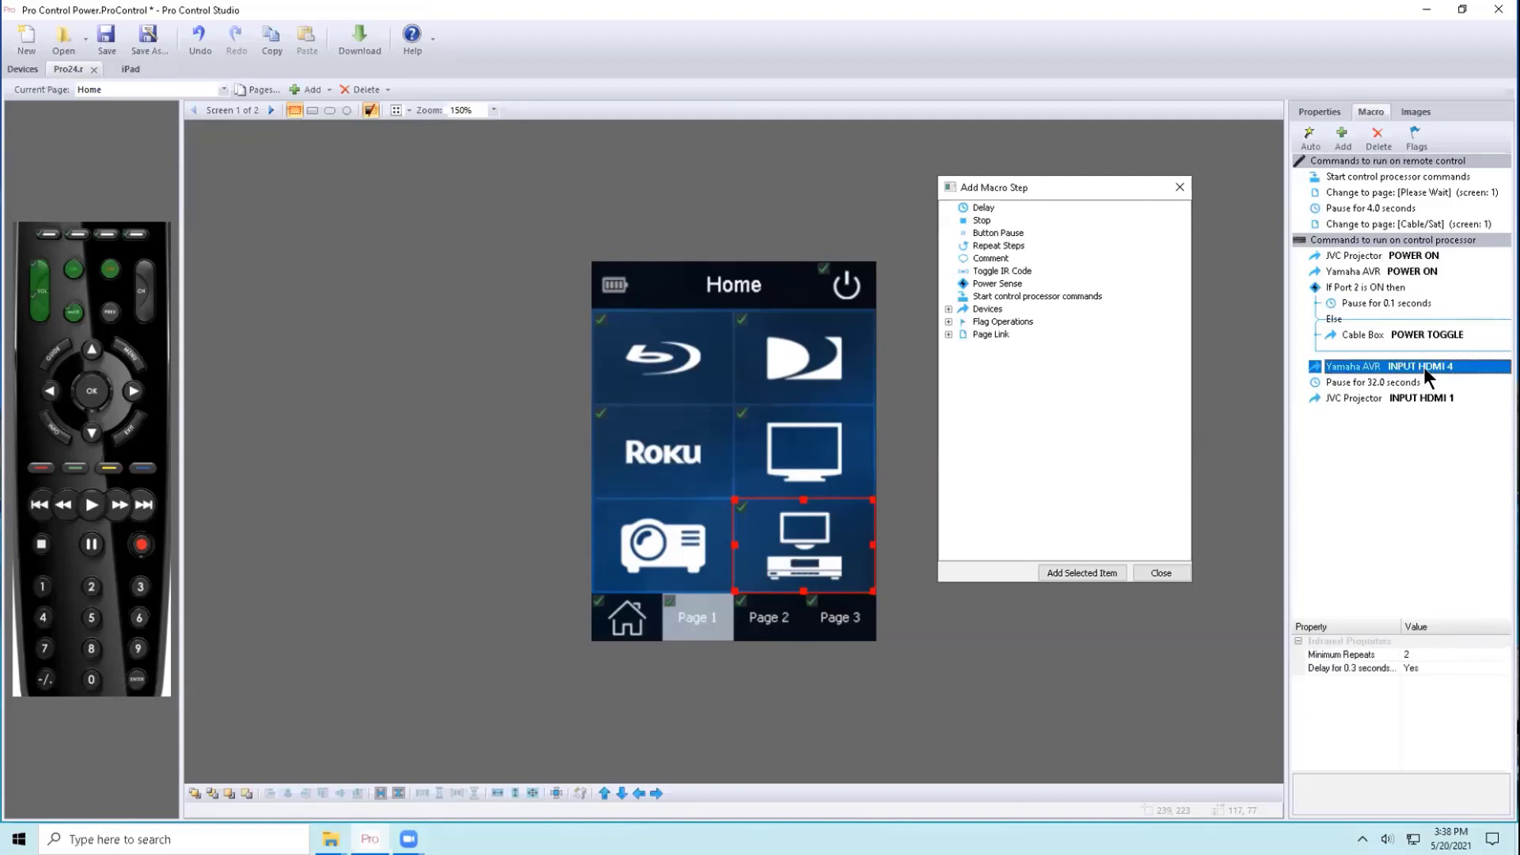
click(1418, 380)
click(1413, 396)
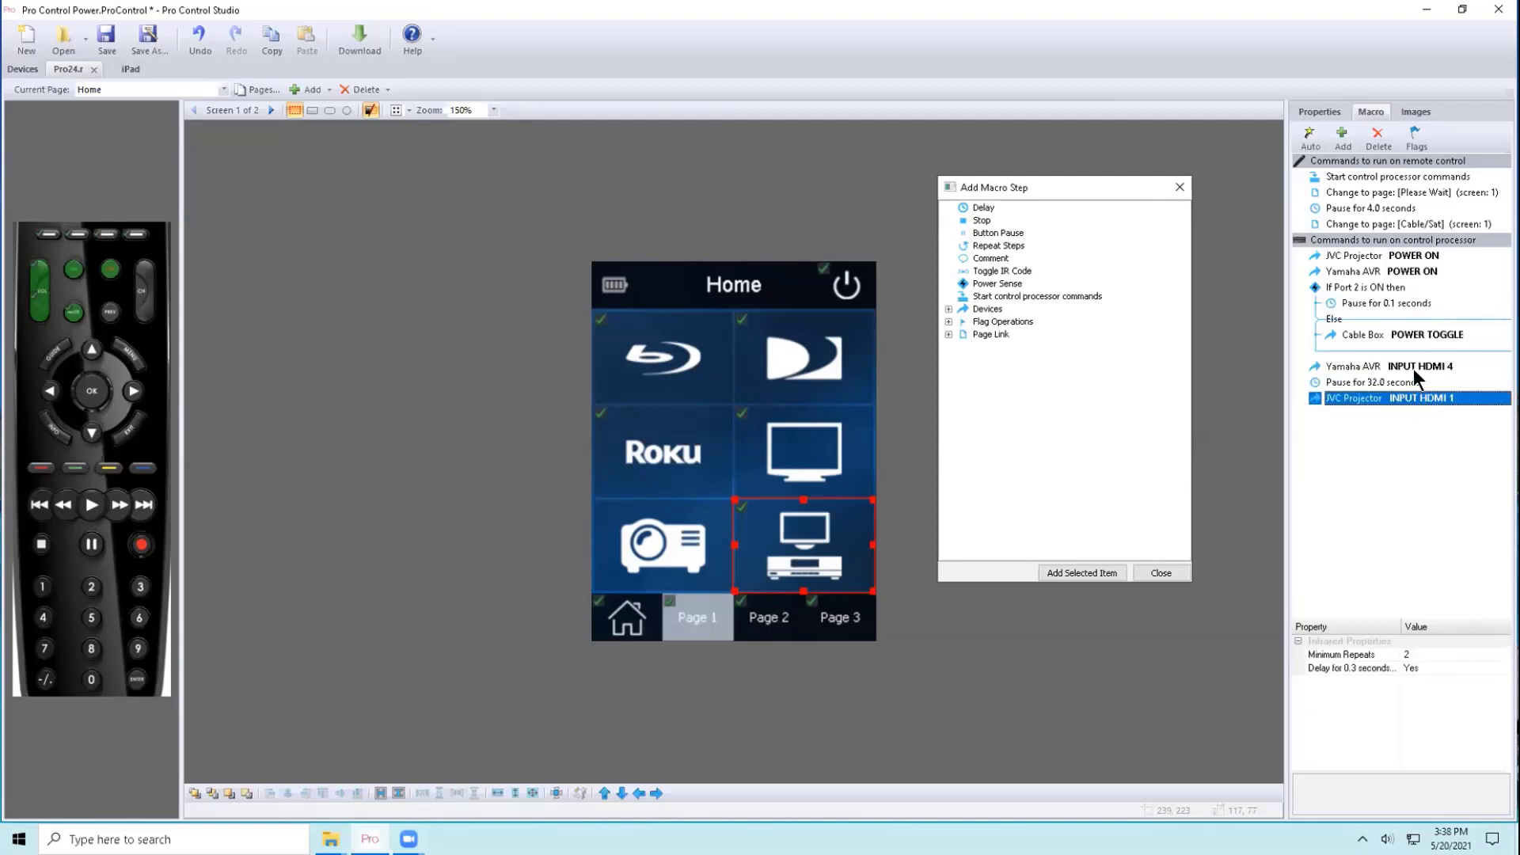
click(1333, 320)
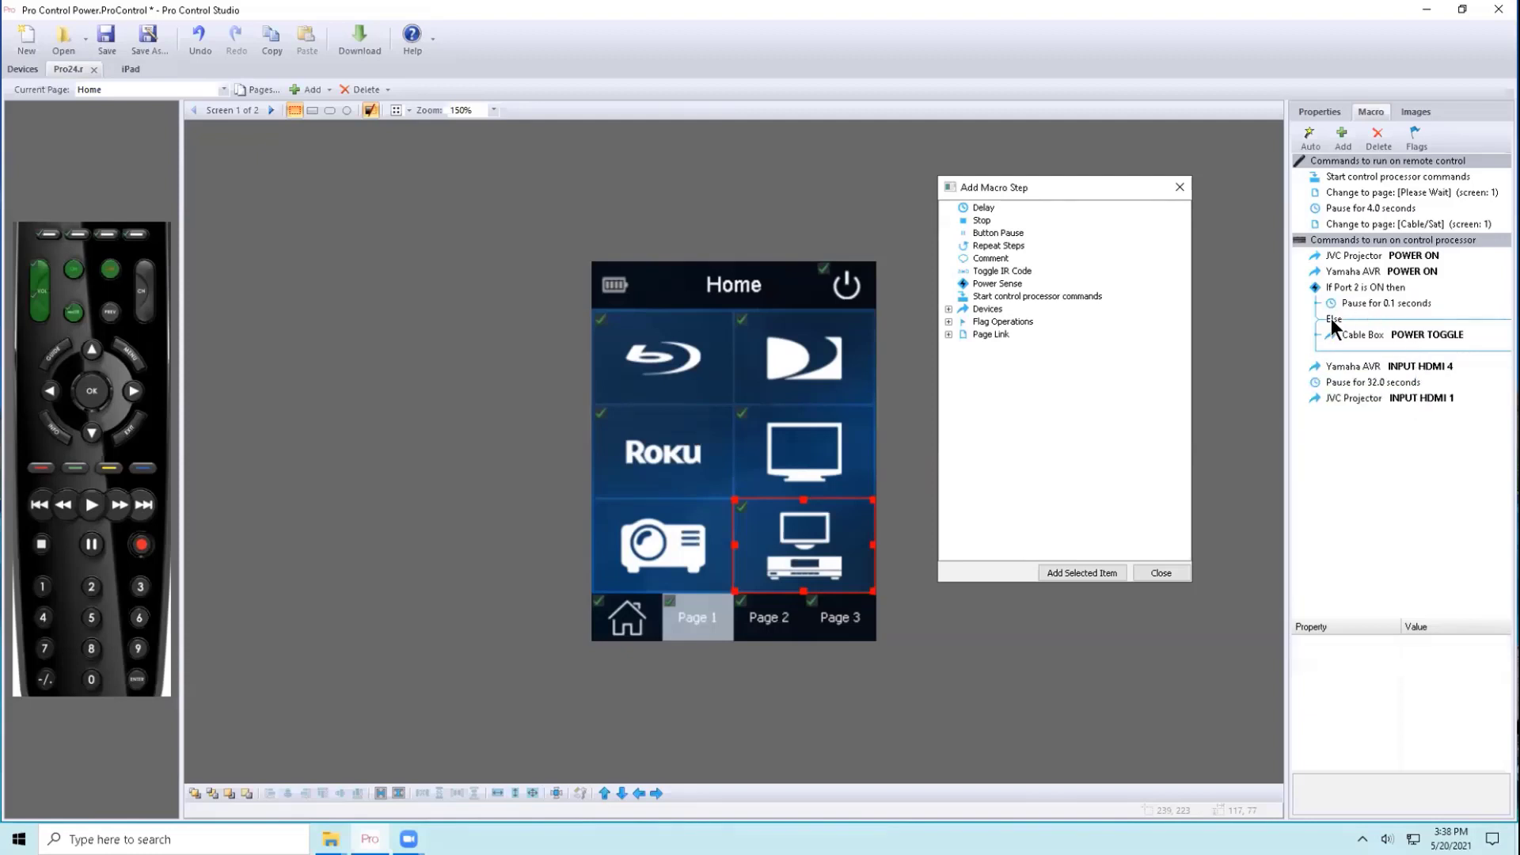
click(1376, 339)
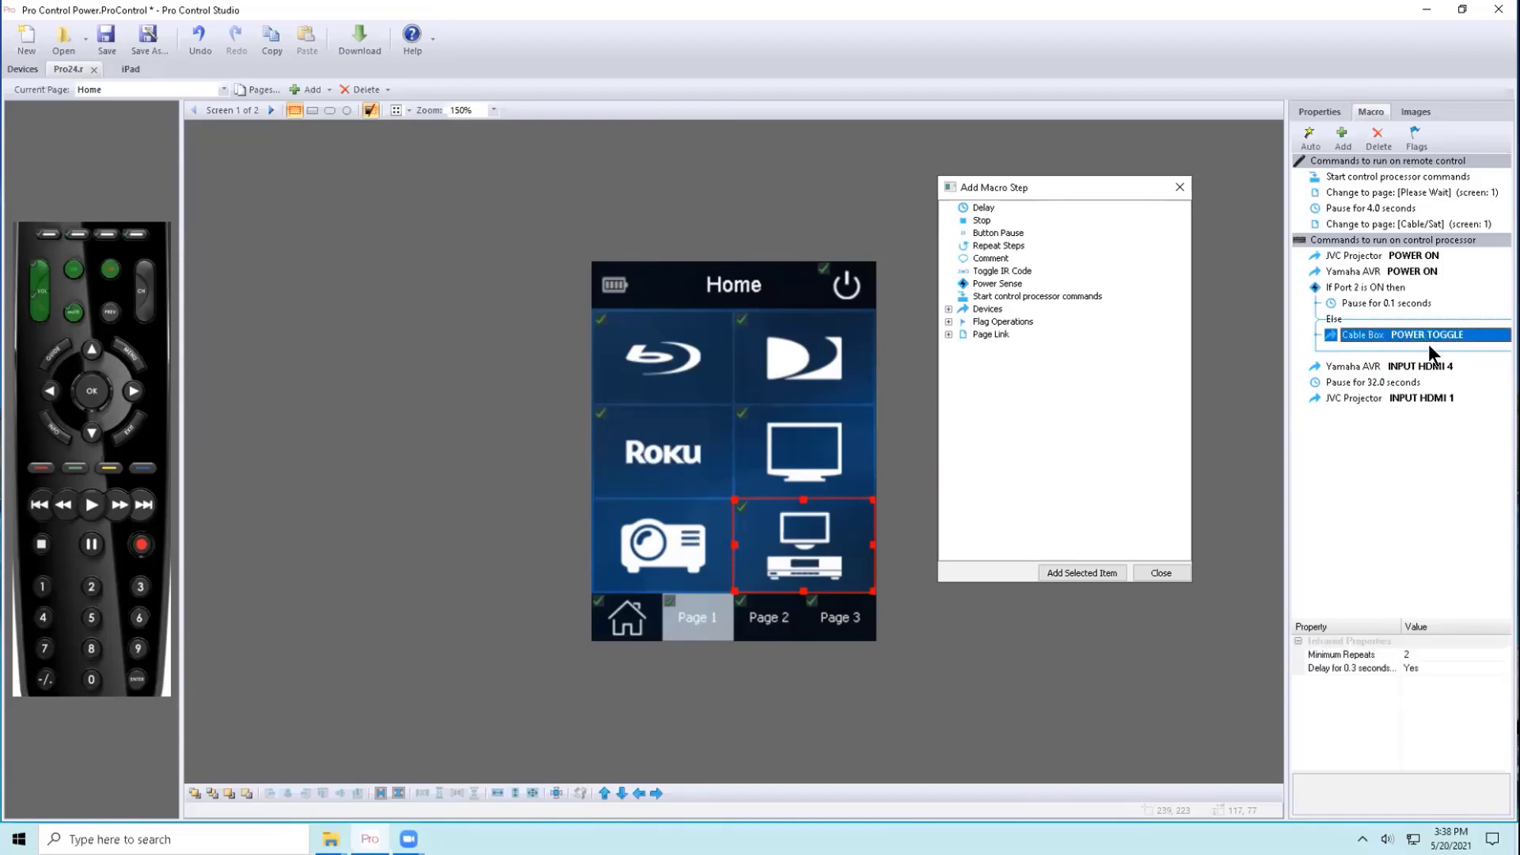
drag(1414, 363, 1409, 398)
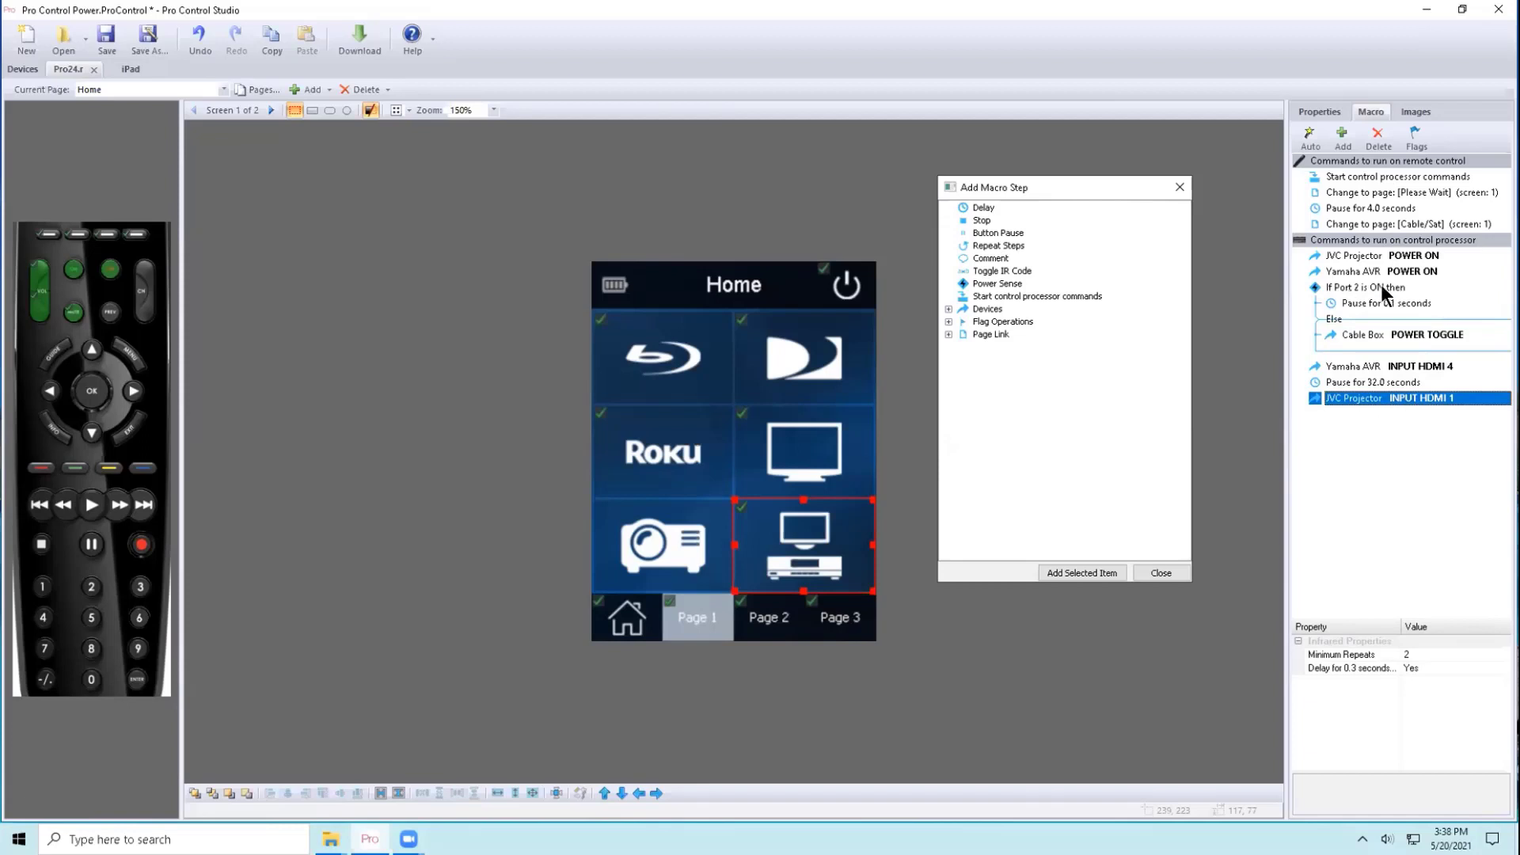
click(1376, 302)
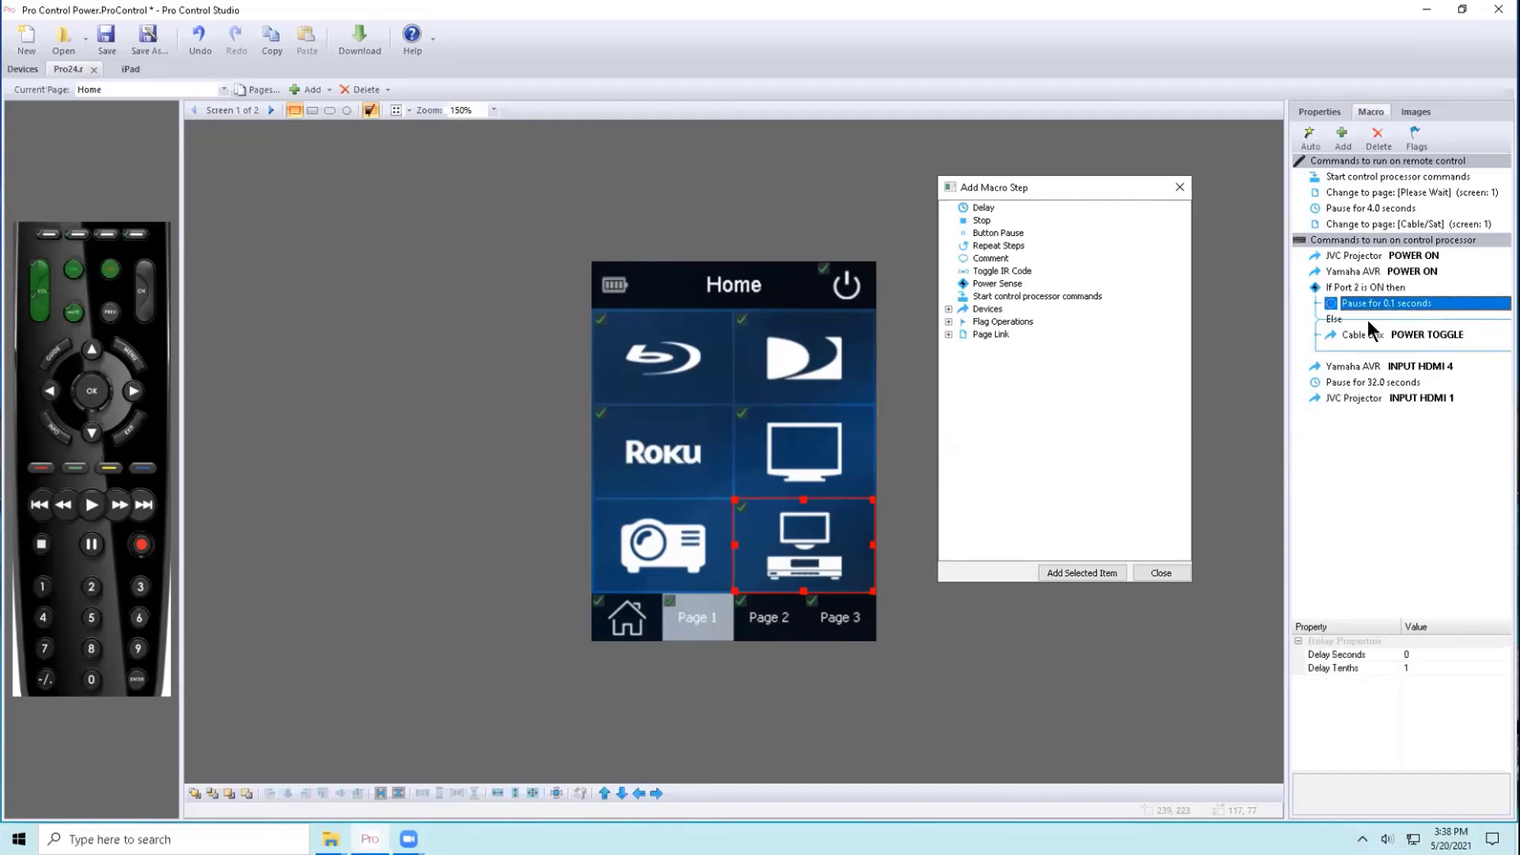
click(1385, 398)
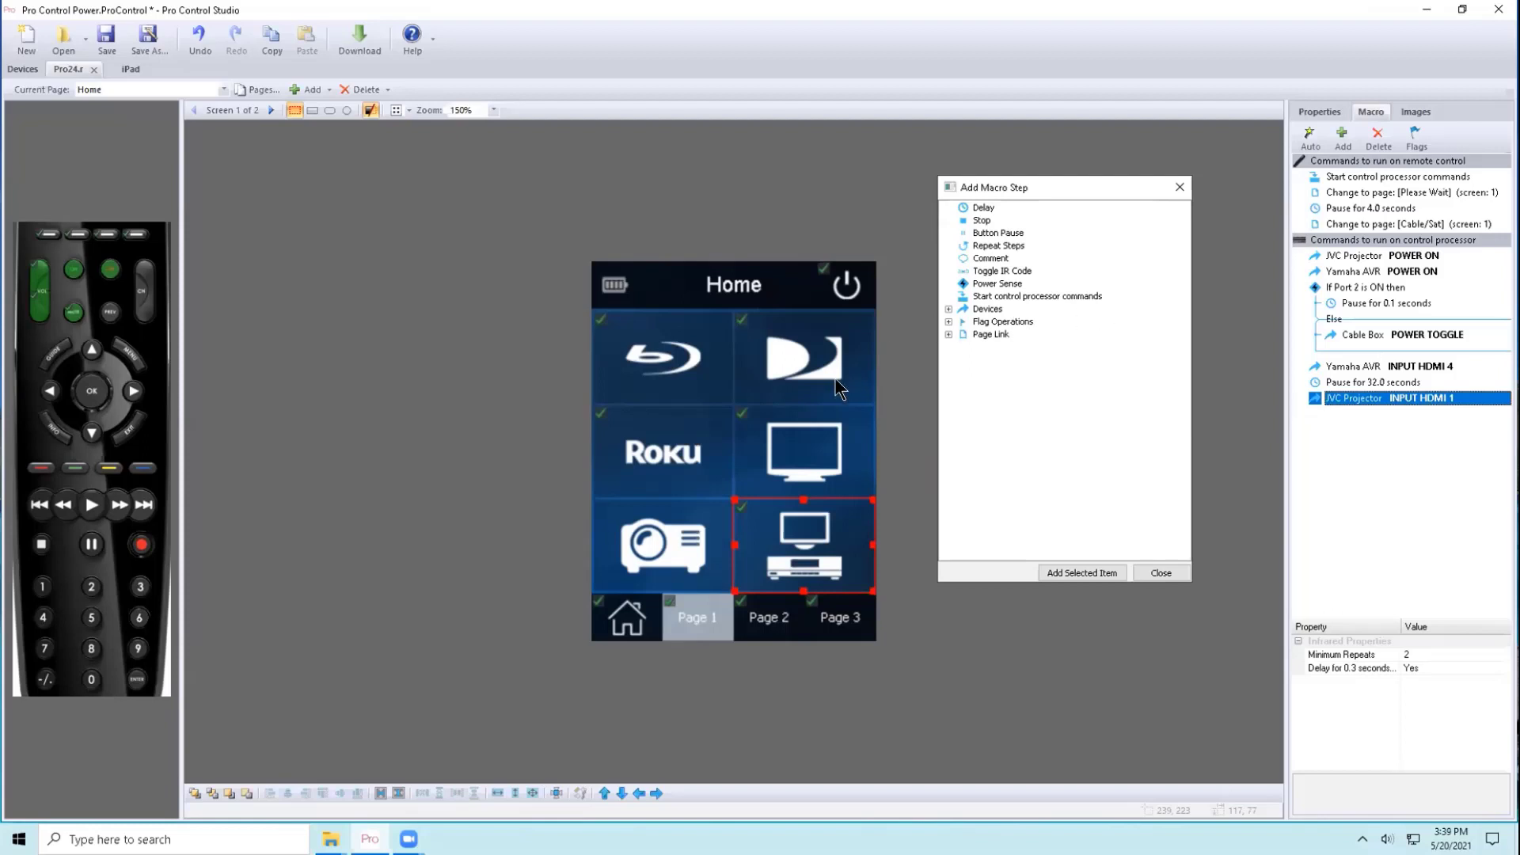
- Delete the Port 2 Power Sense condition with its nested steps from the control processor commands
click(1328, 286)
key(Delete)
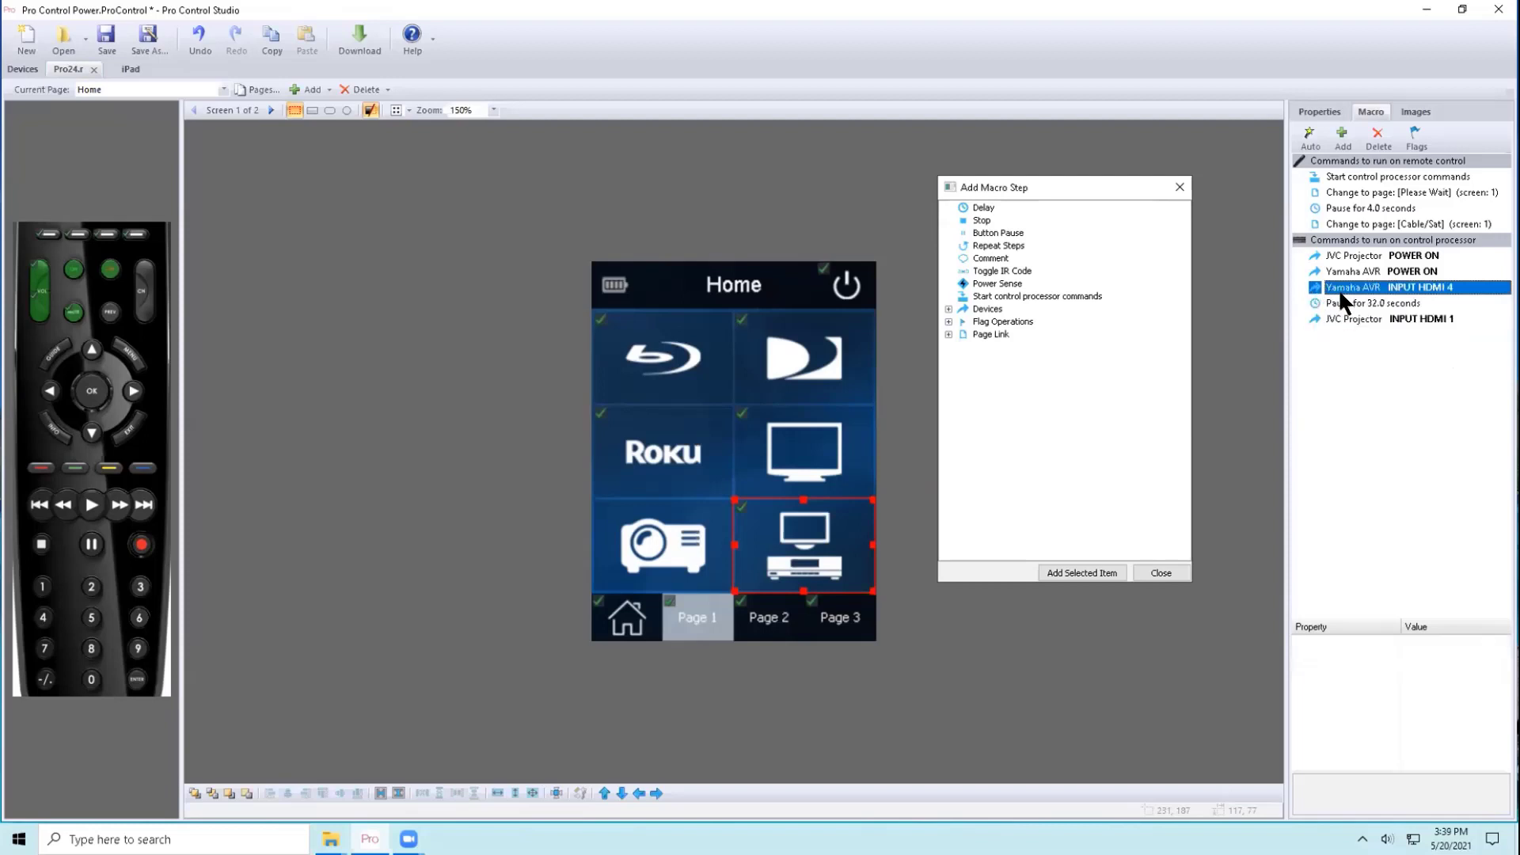
- Insert a Power Sense step before the 32-second pause and move JVC Projector POWER ON and the pause into its OFF branch
click(1350, 305)
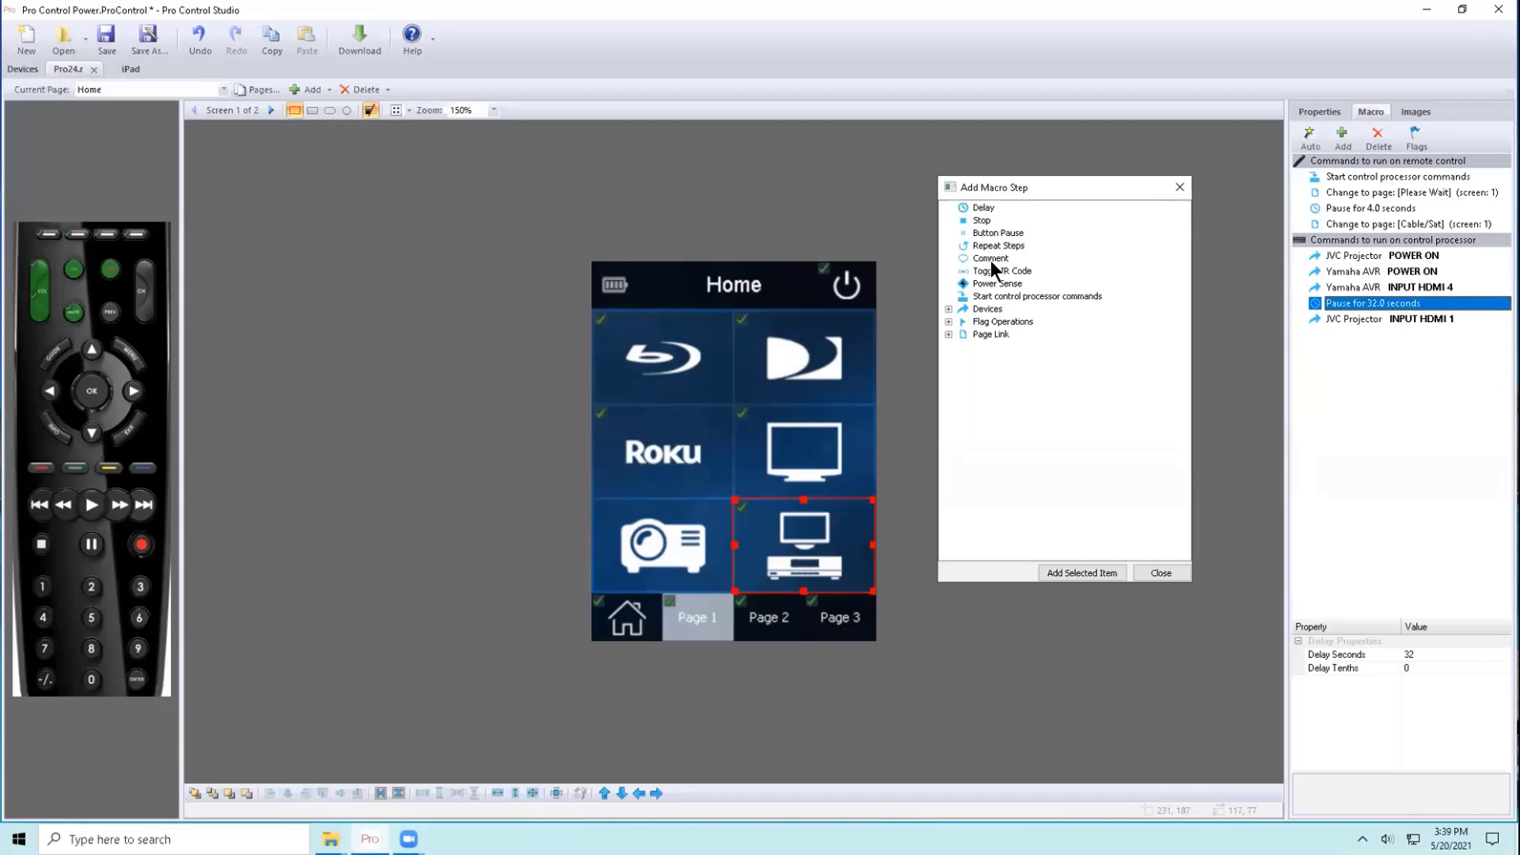
drag(990, 283, 1374, 303)
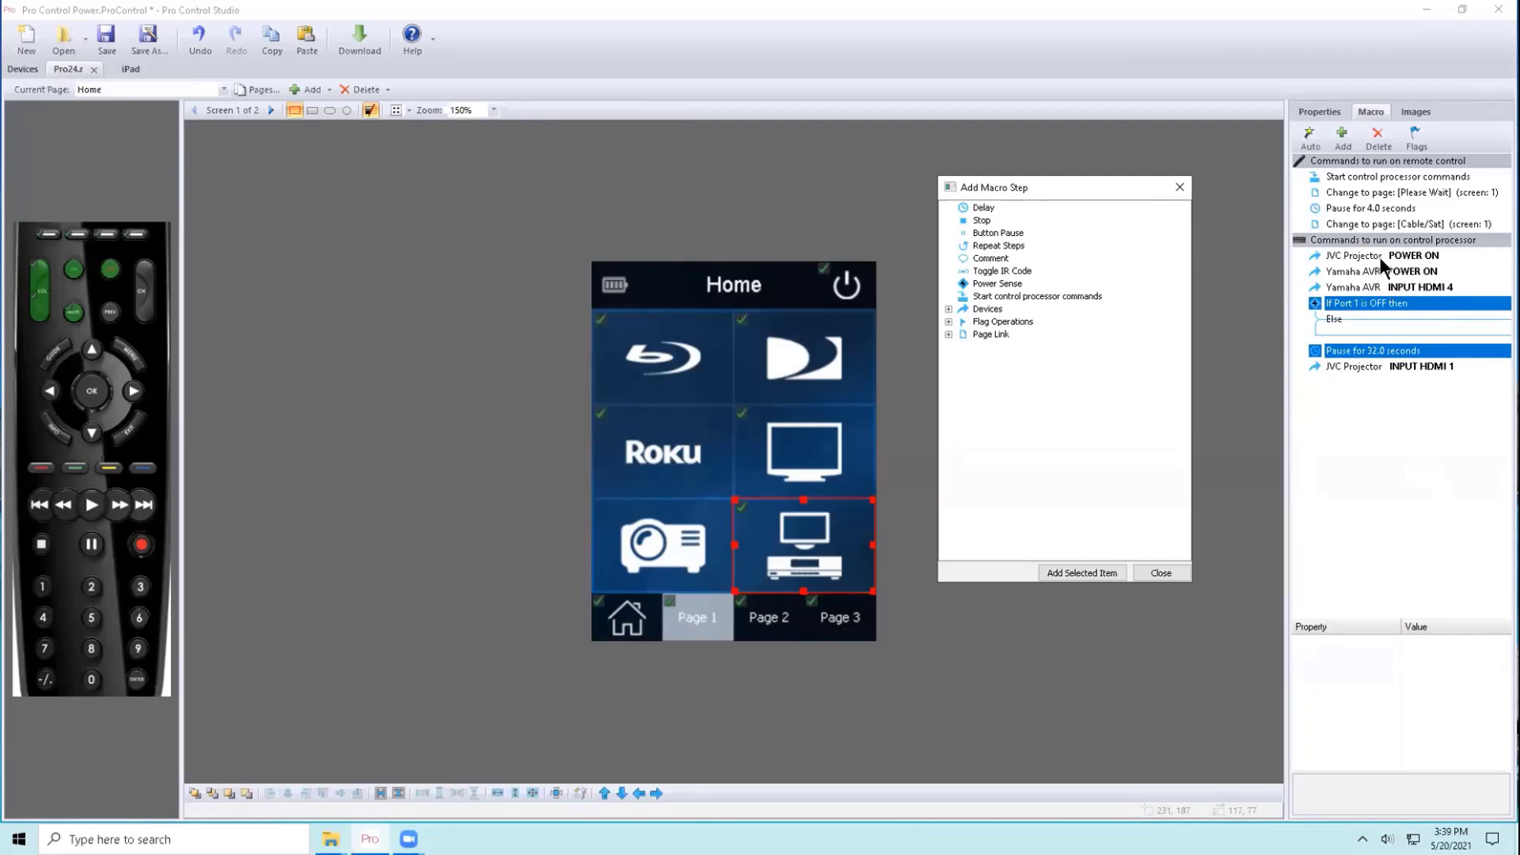
drag(1376, 251, 1348, 324)
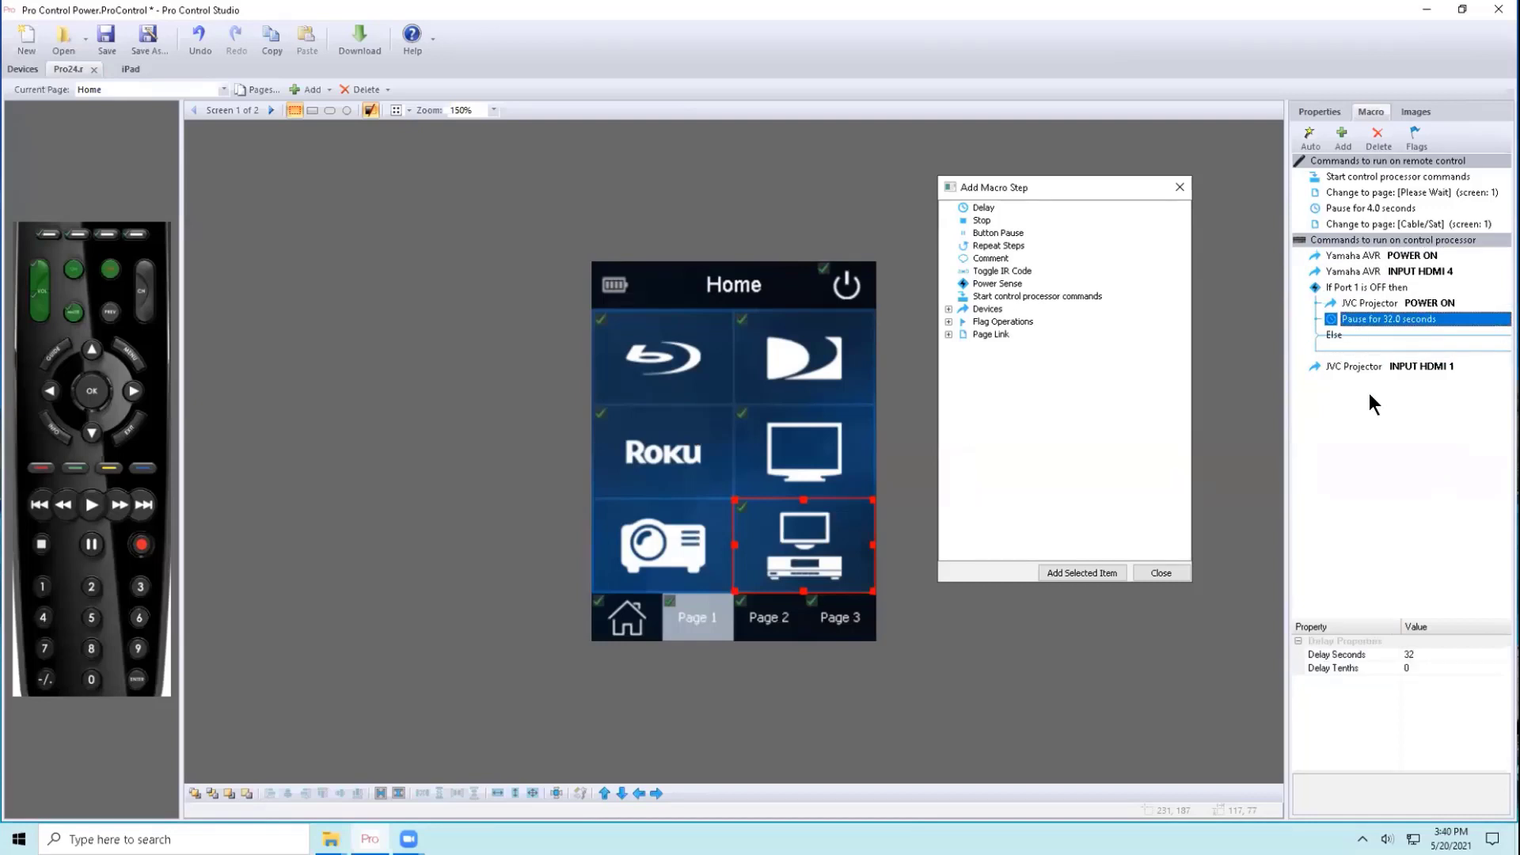
click(1356, 343)
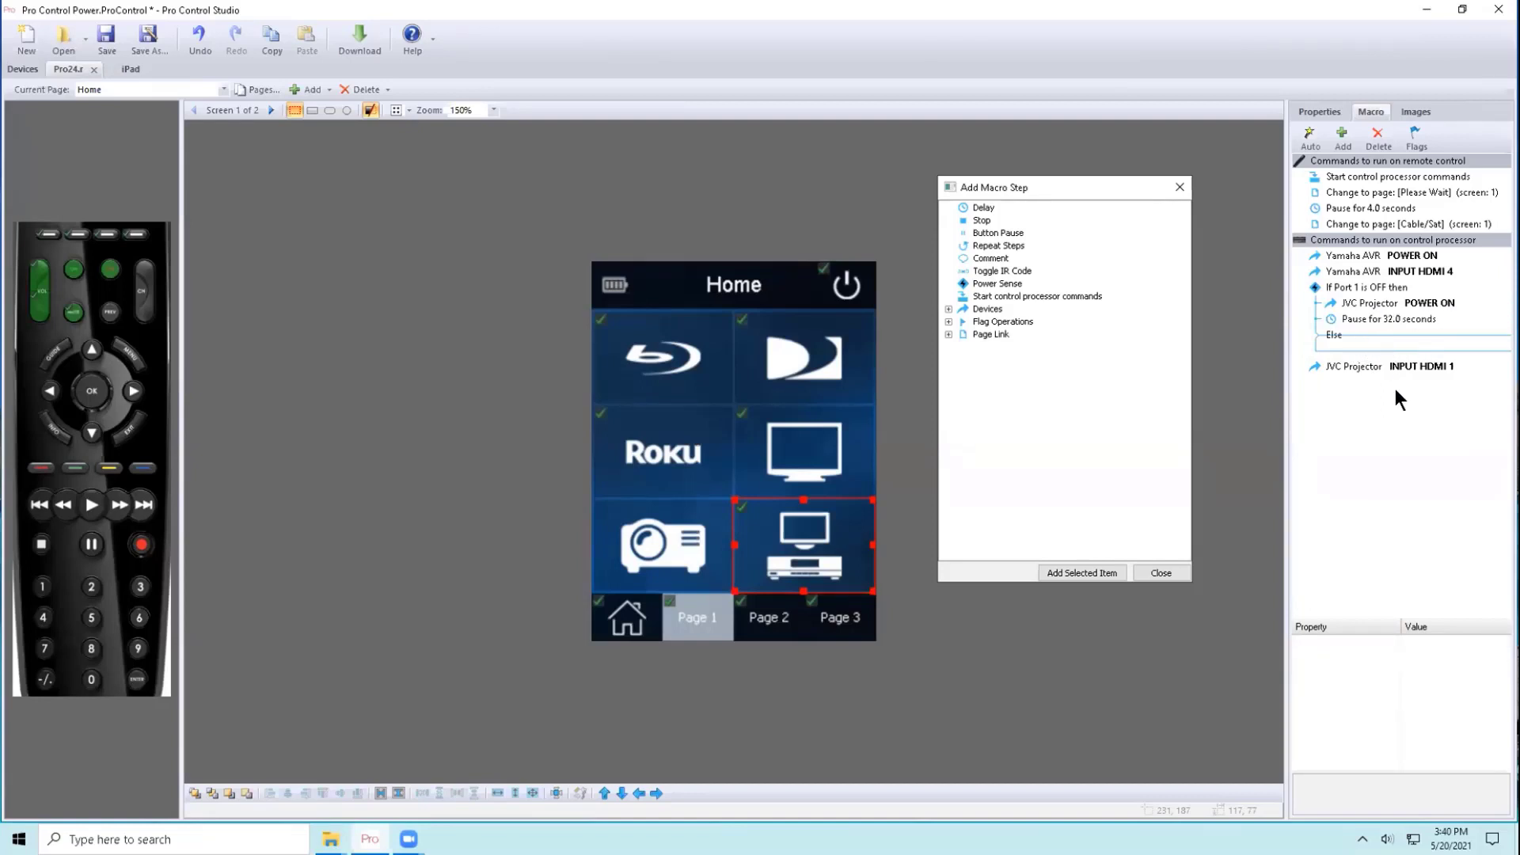
- Delete the Port 1 Power Sense condition together with its nested projector power and pause steps
click(1382, 289)
key(Delete)
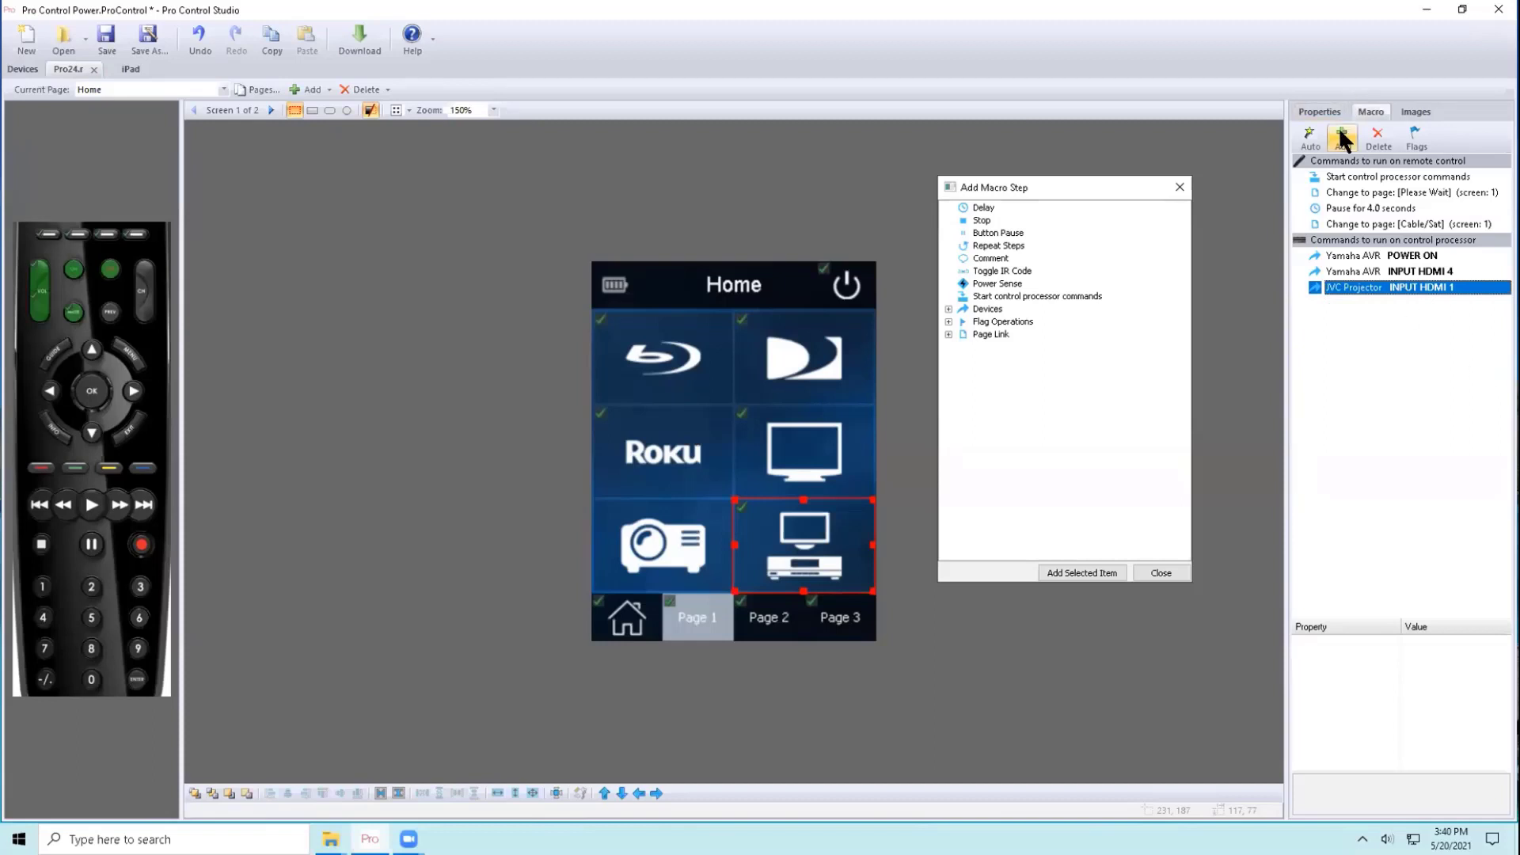
- Add the Cable Box POWER TOGGLE command after JVC Projector INPUT HDMI 1 and close the macro step list
double_click(987, 309)
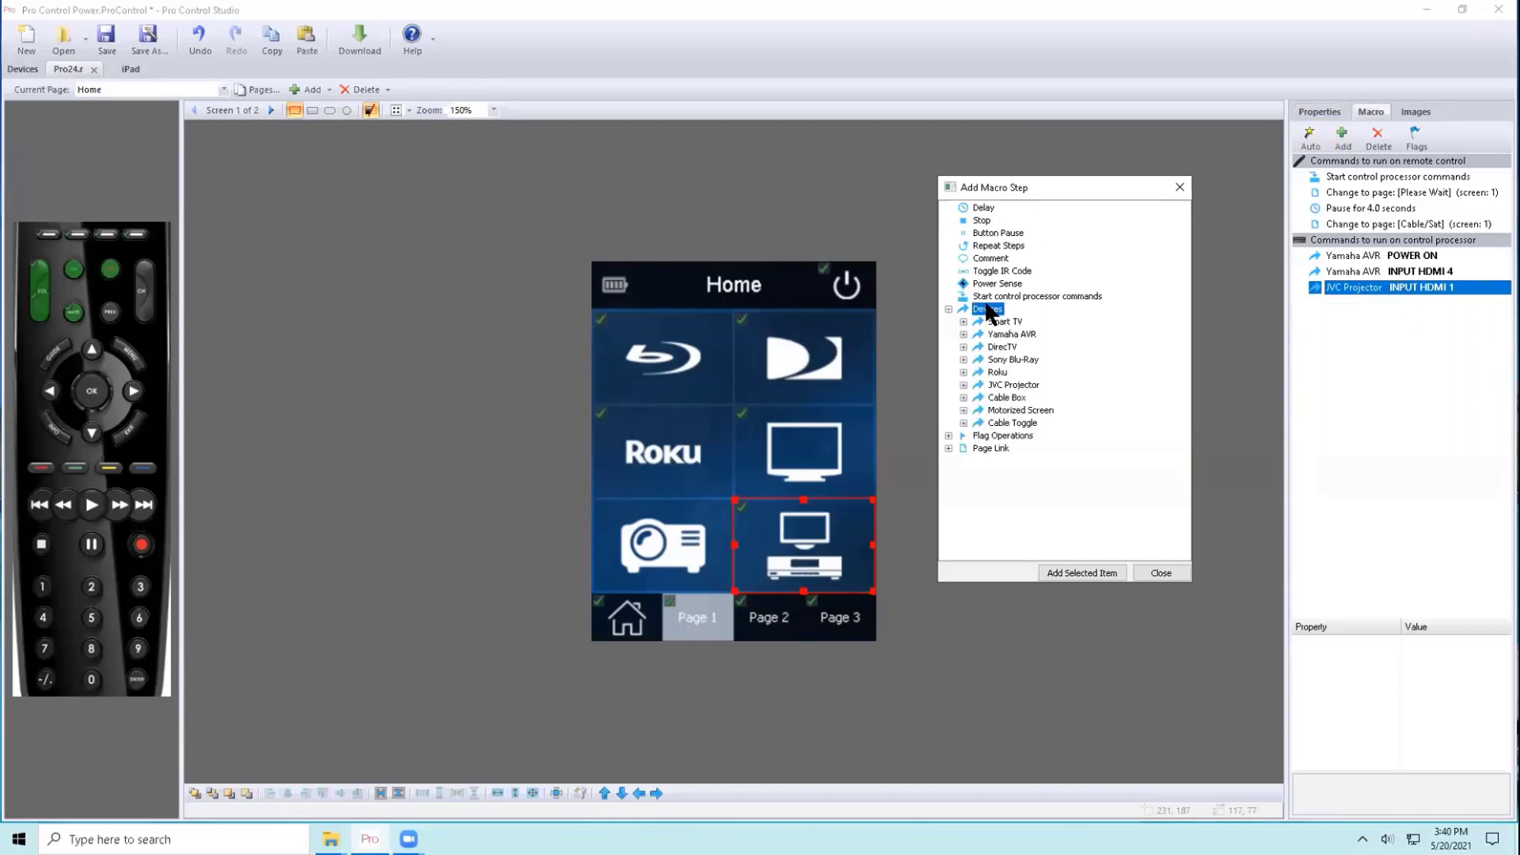
double_click(1009, 397)
scroll(1032, 473, down, 8)
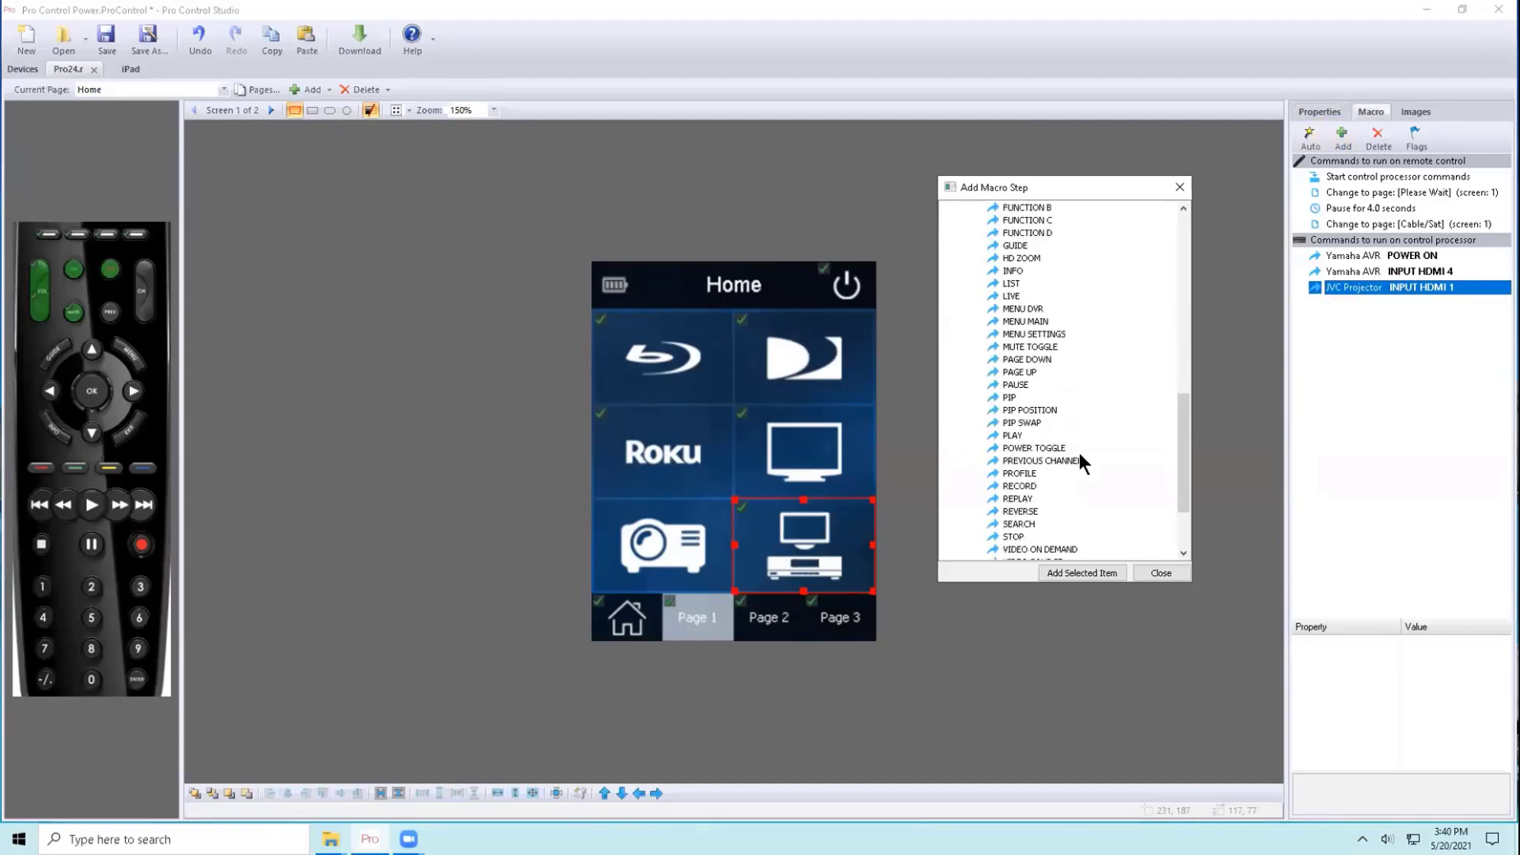
double_click(1025, 449)
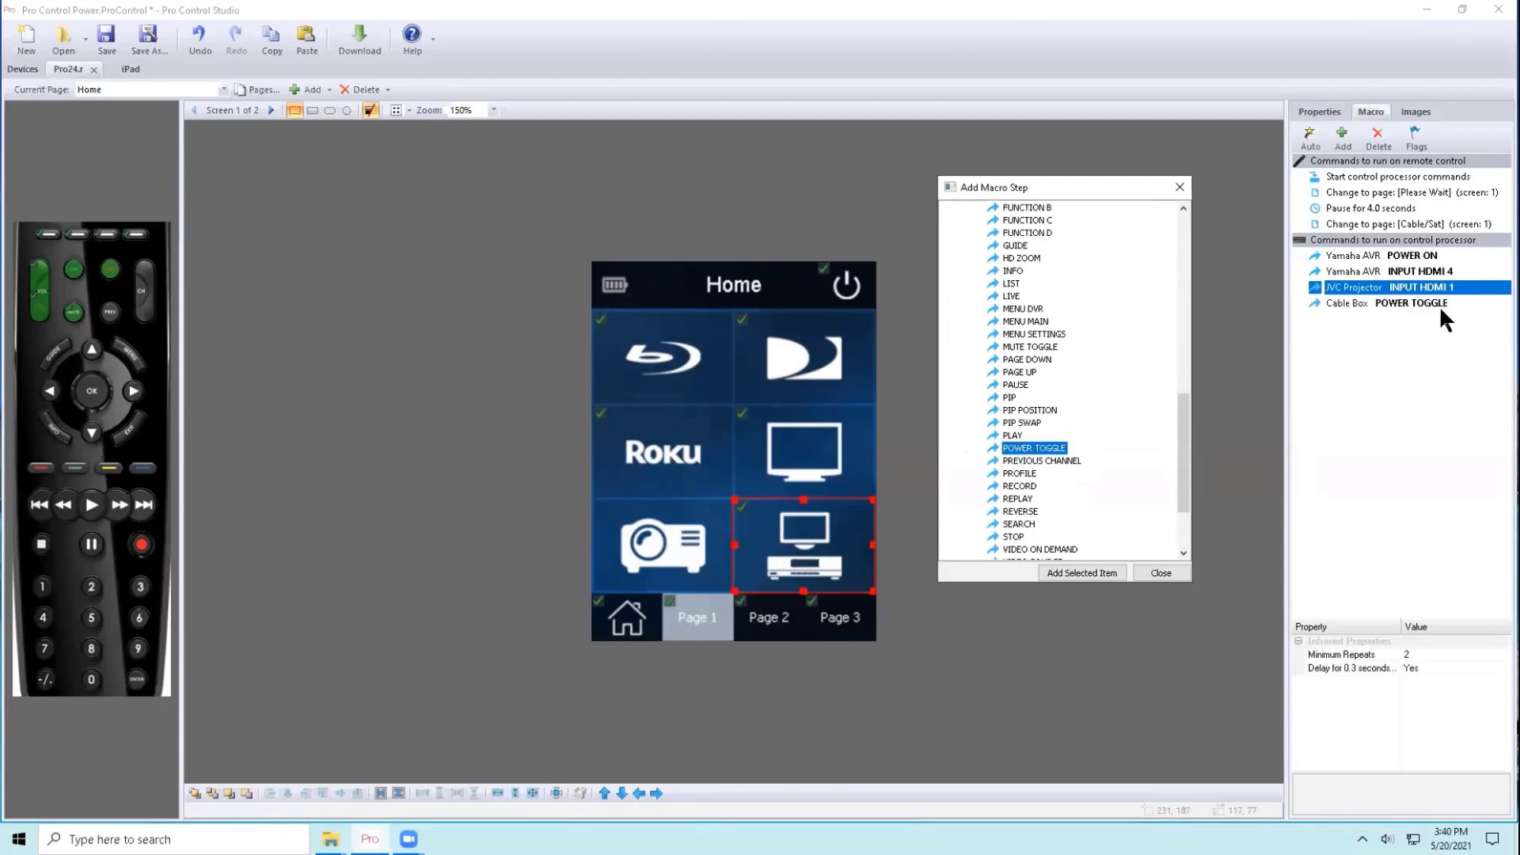
click(1143, 573)
- Examine the Flag Operations offered as macro steps for the Cable Box POWER TOGGLE command
click(1354, 305)
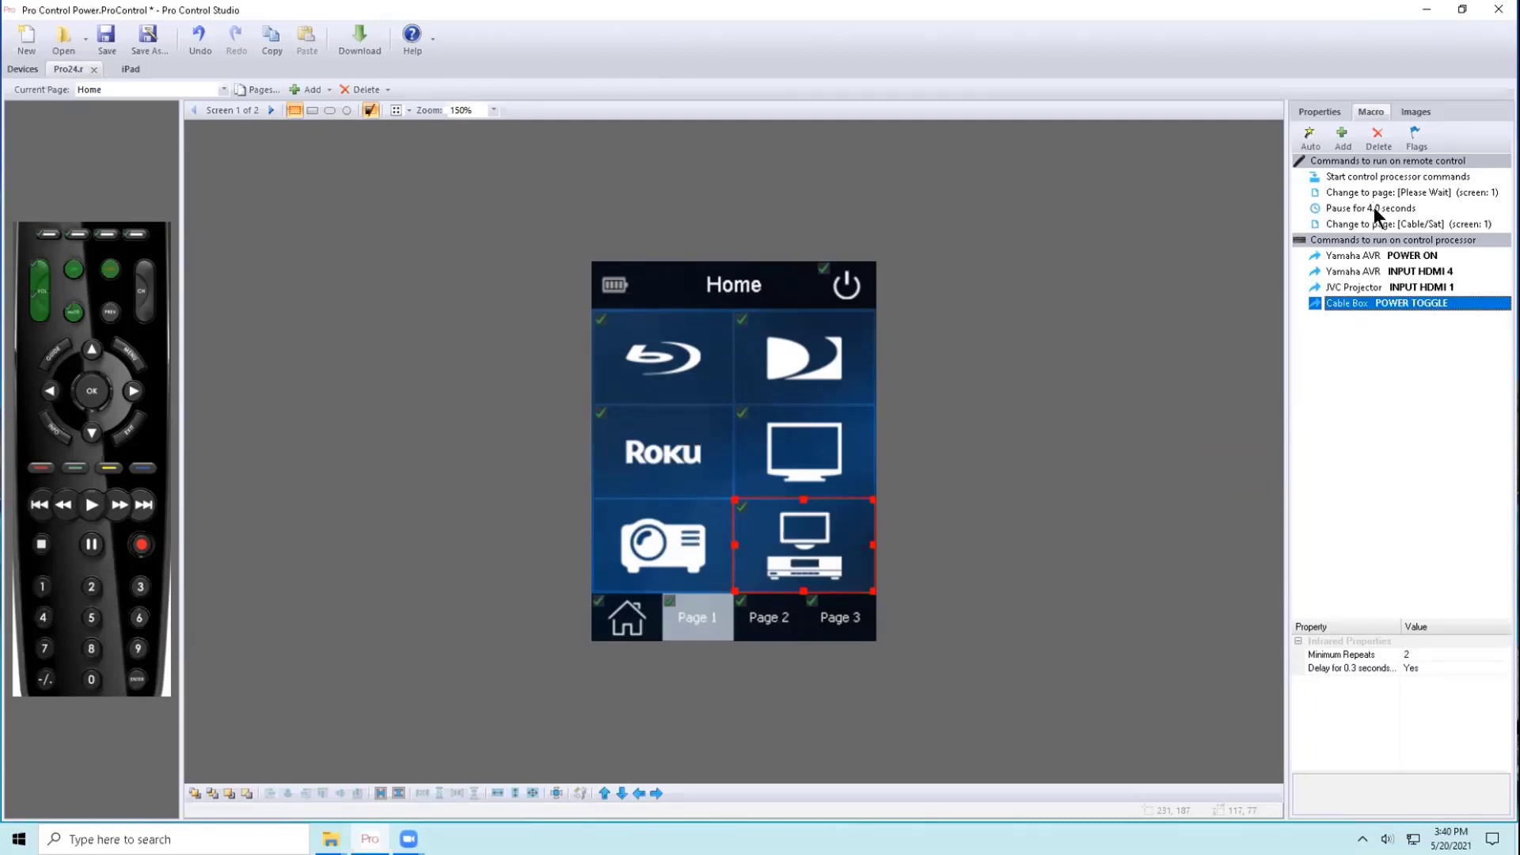
click(1338, 140)
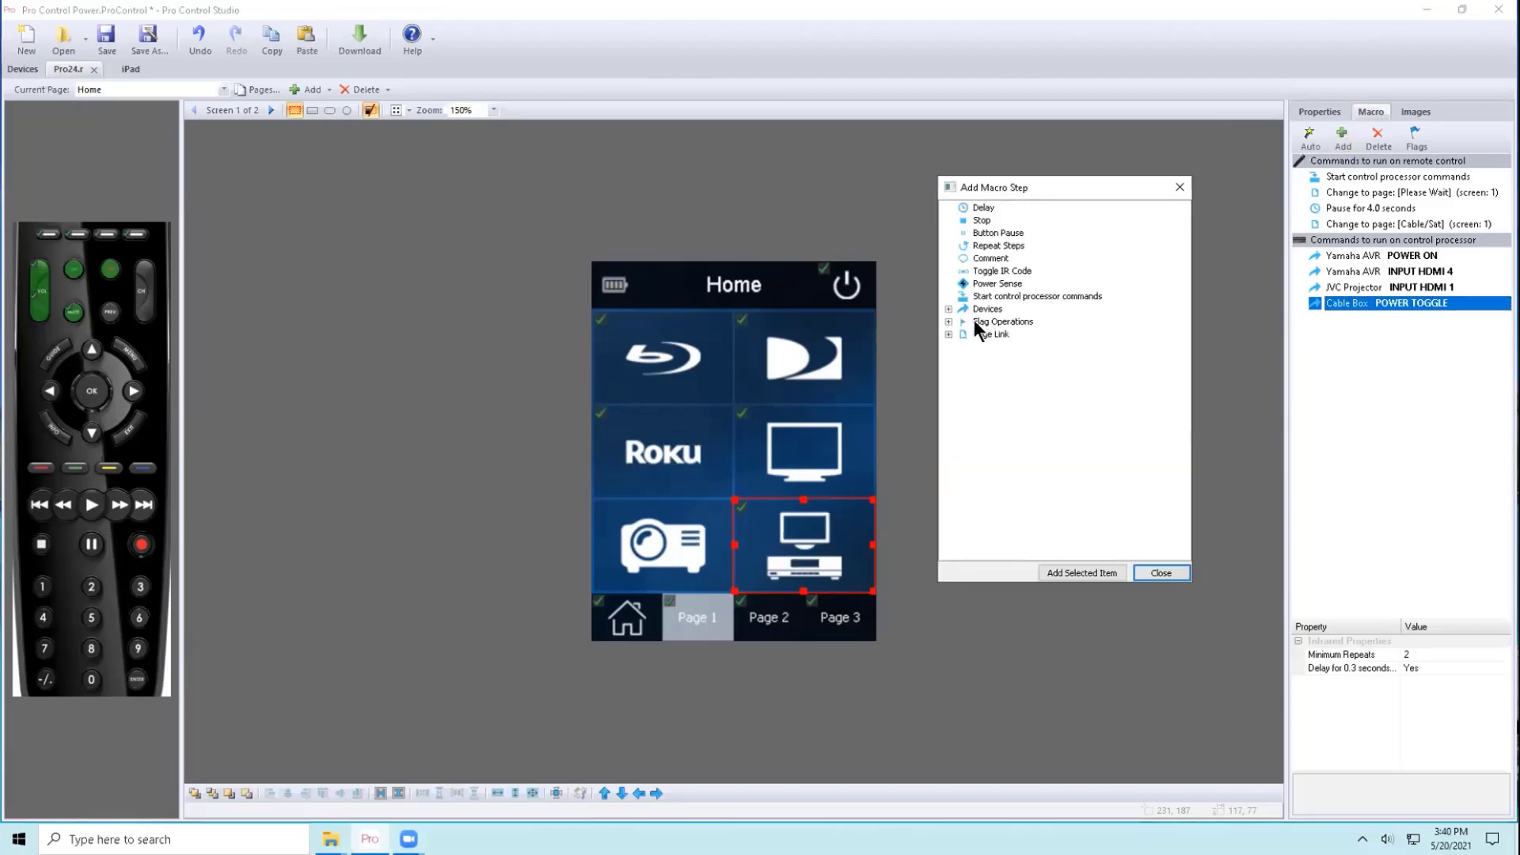
click(948, 322)
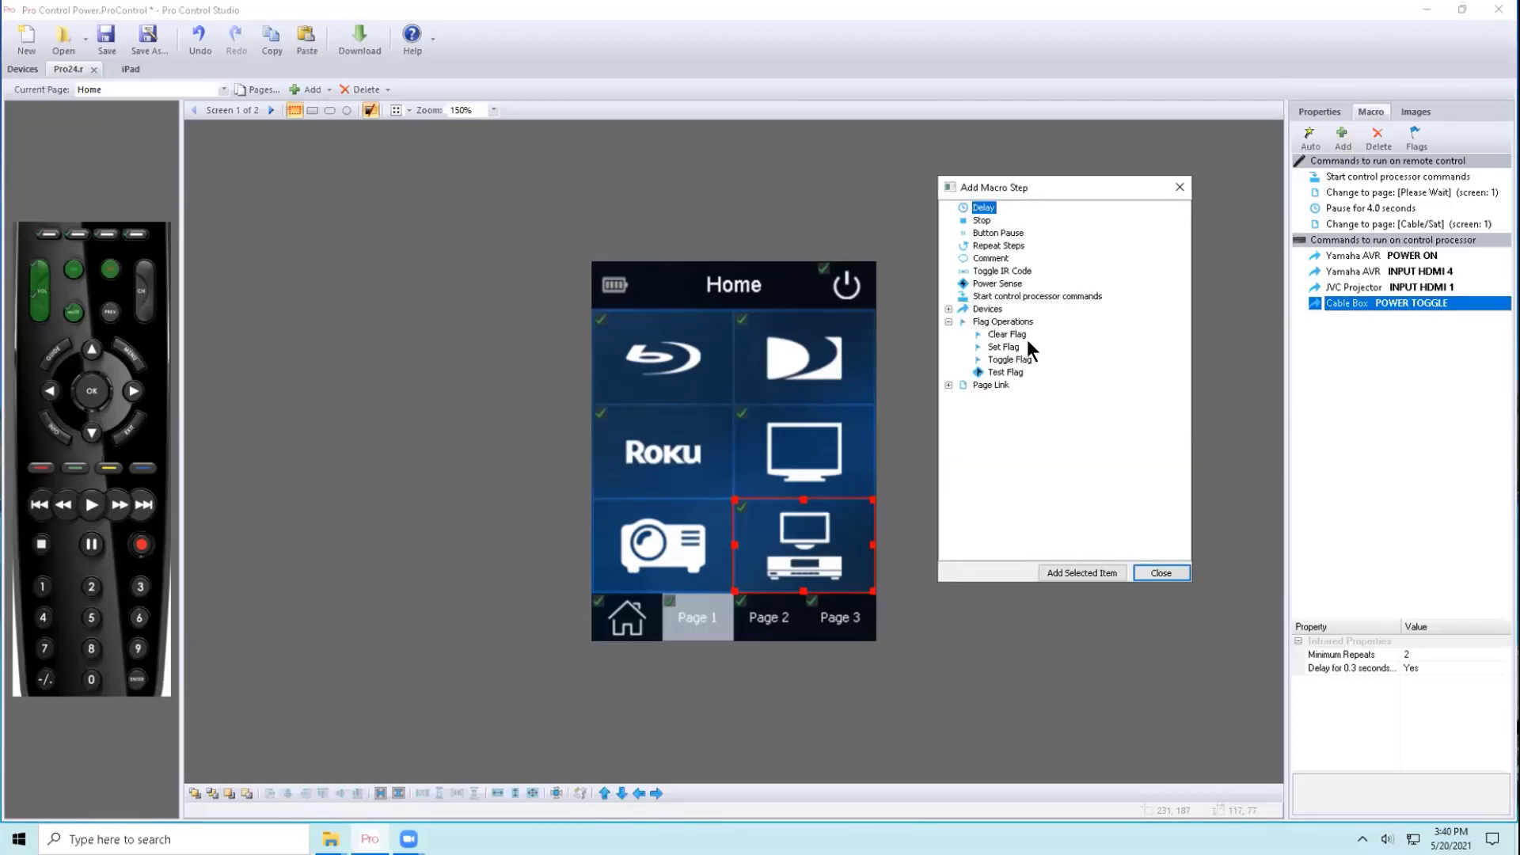
click(1007, 334)
click(1005, 374)
- Open the flag names list and look through the Pro24.r flags and the ProLink.r flags
click(1413, 134)
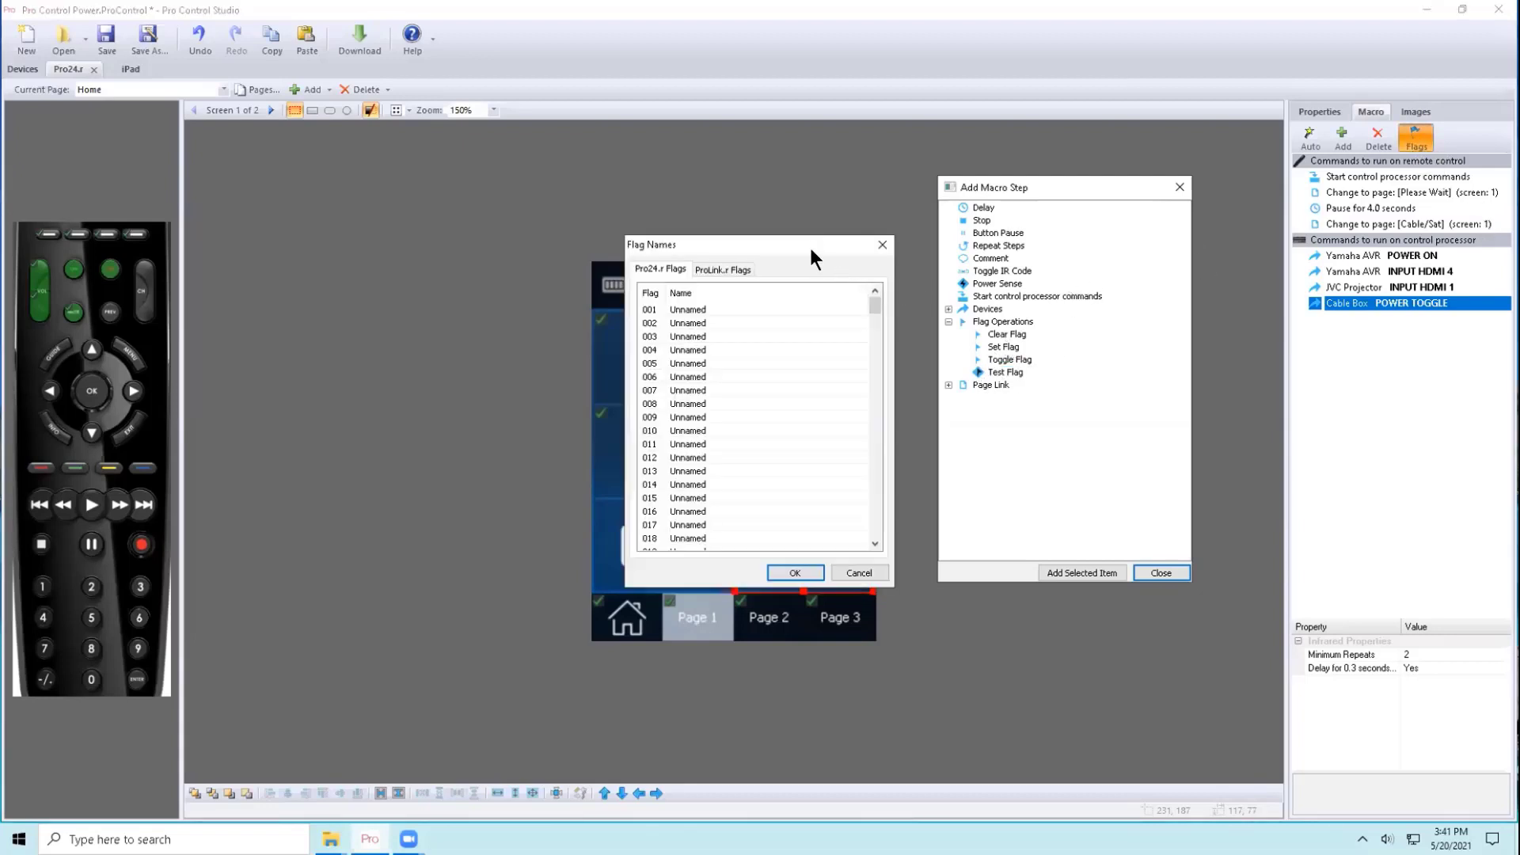
drag(816, 242, 1357, 164)
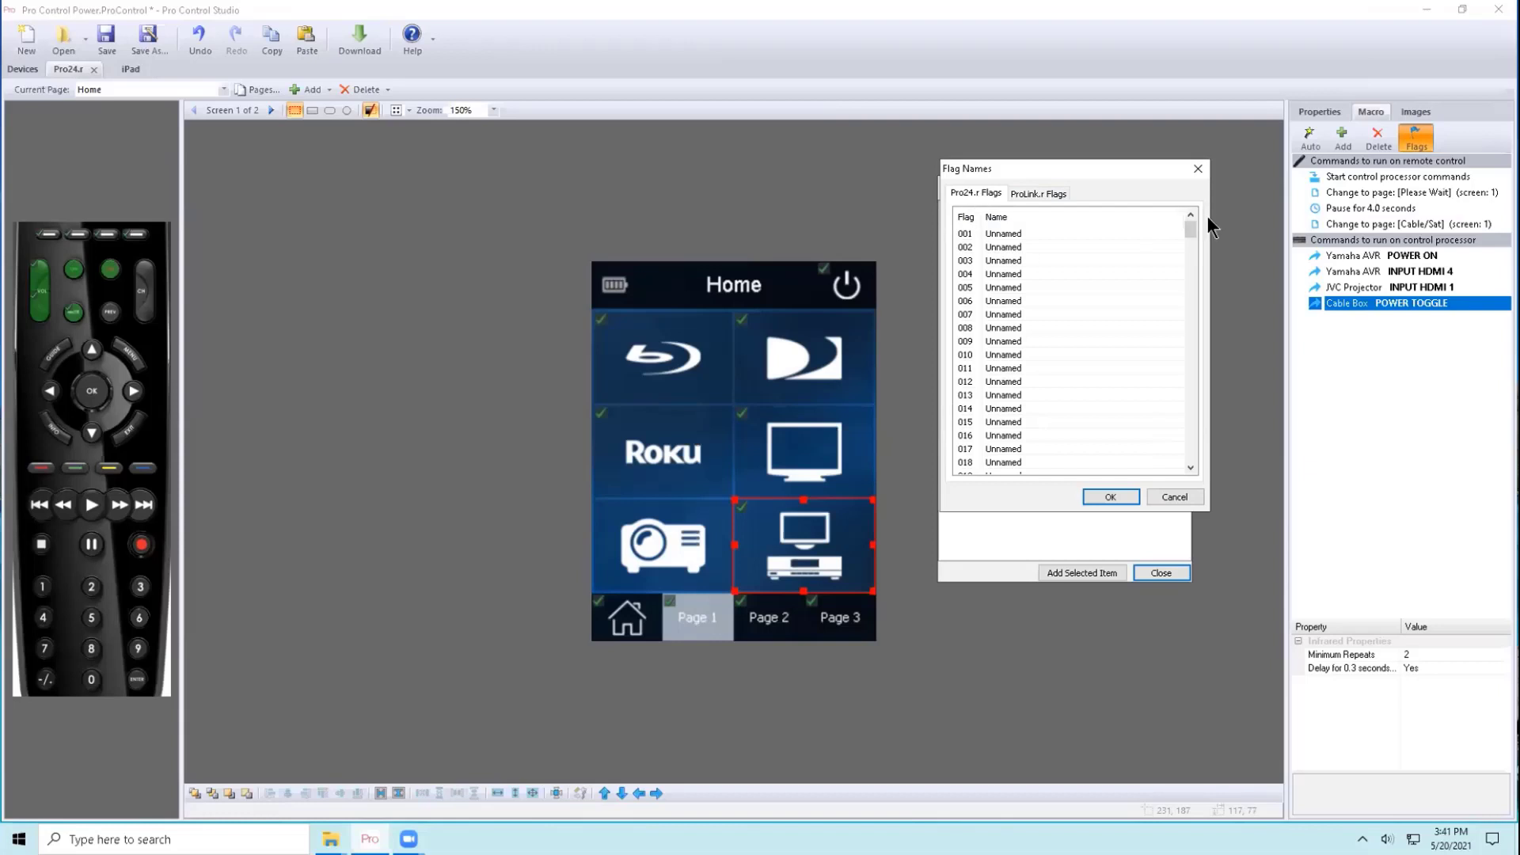
drag(1190, 230, 1162, 459)
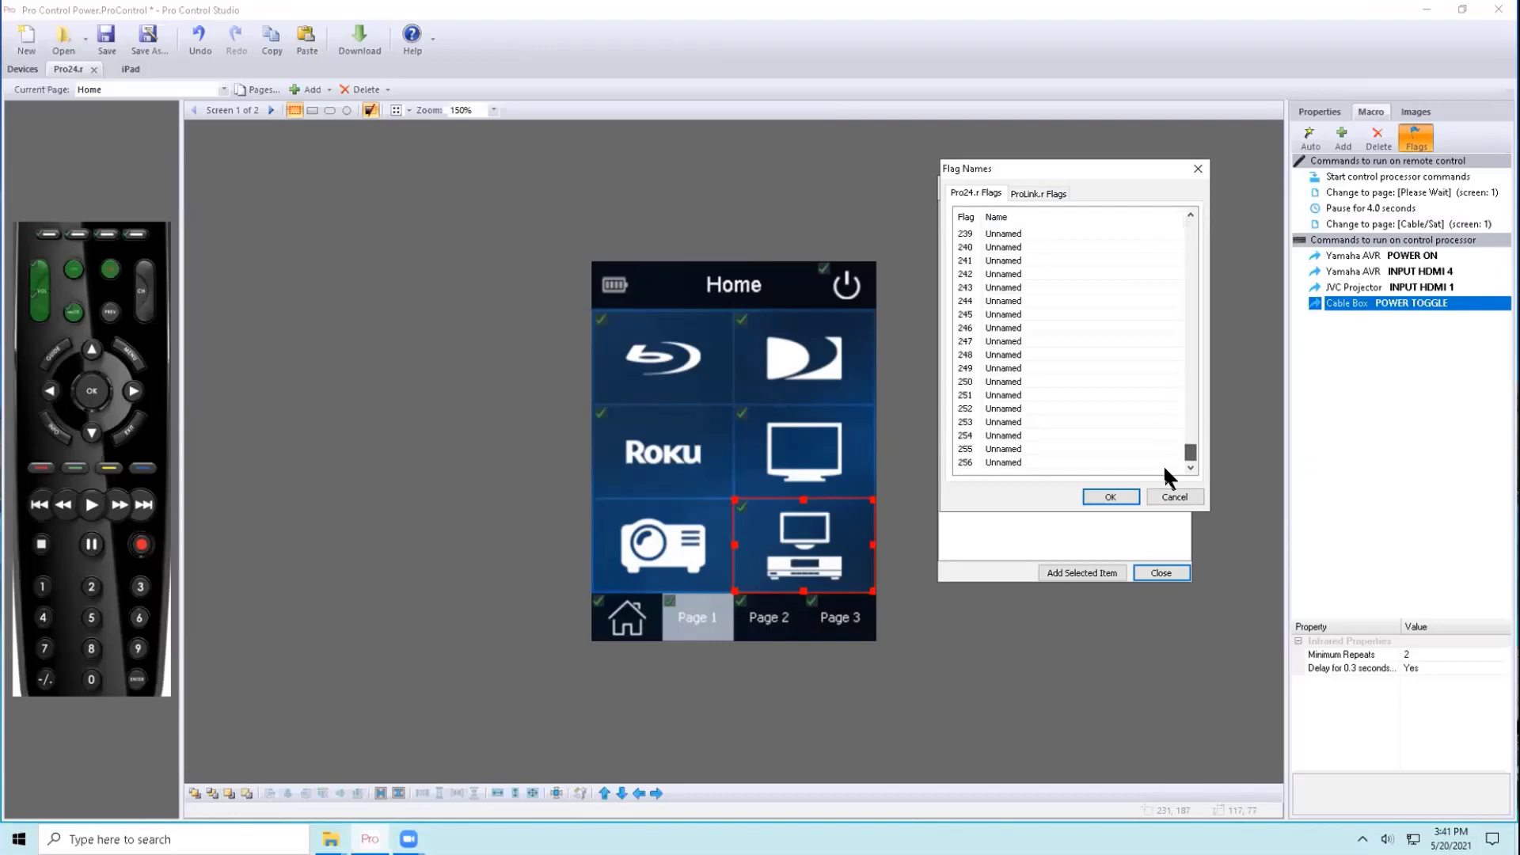
drag(1166, 467, 1204, 207)
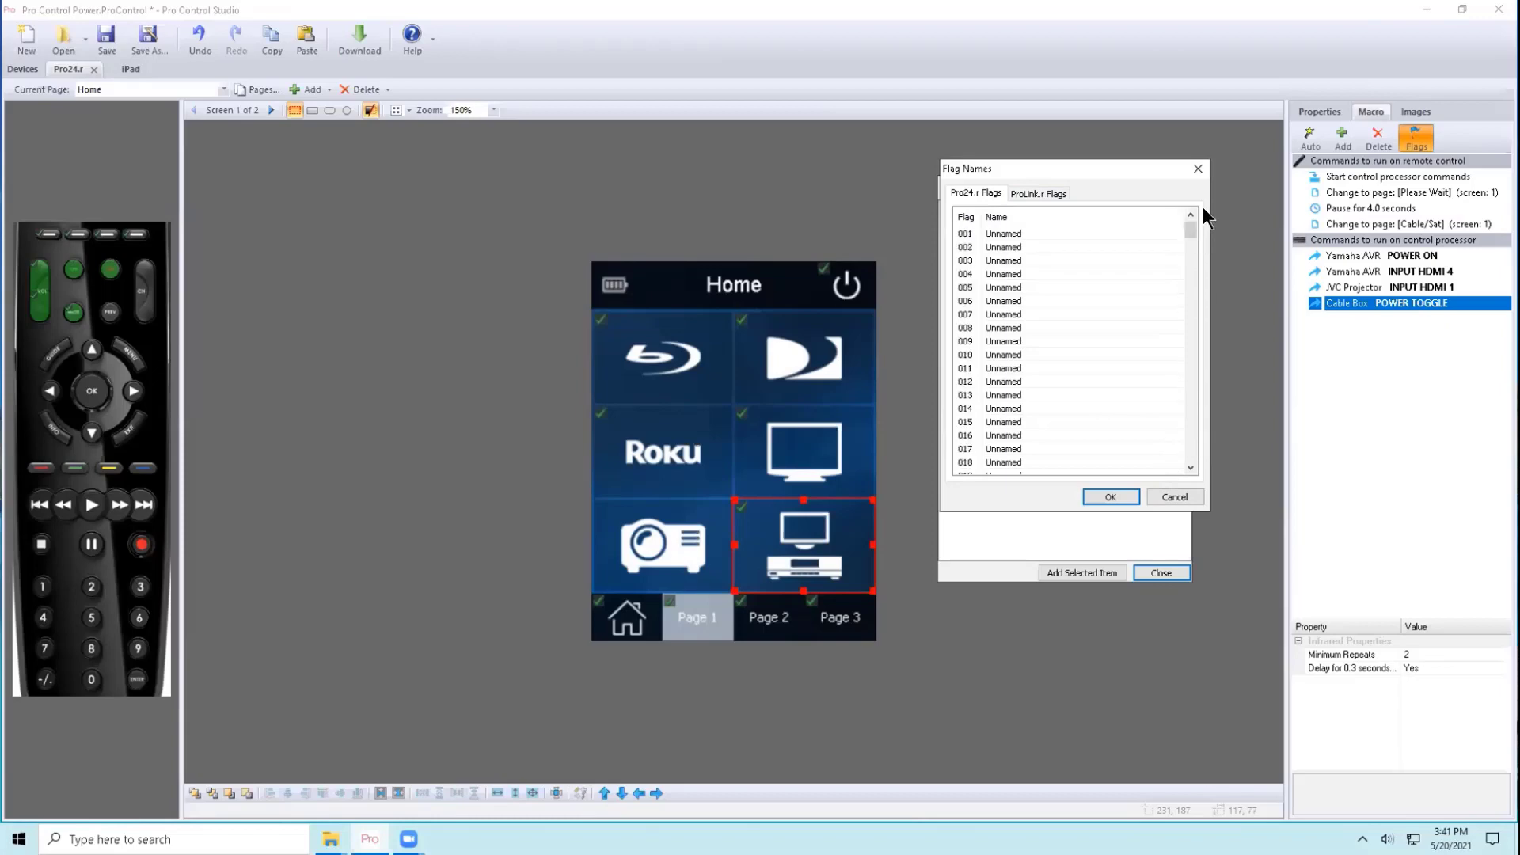
click(1034, 192)
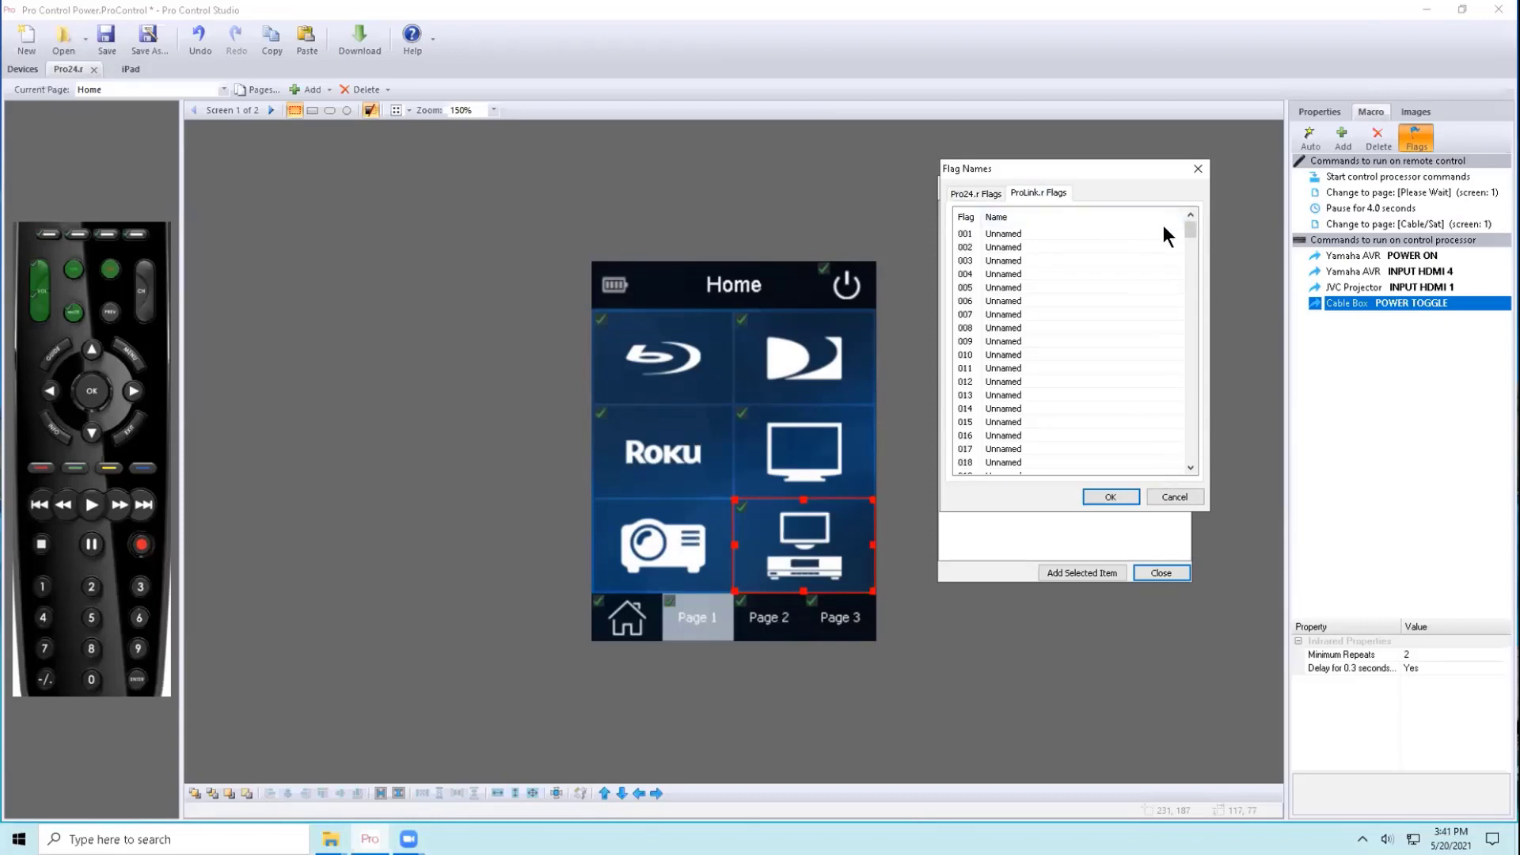
- Name flag 001 in the ProLink.r flags list Cable Power and confirm the flag names
drag(1197, 237, 1145, 192)
click(973, 190)
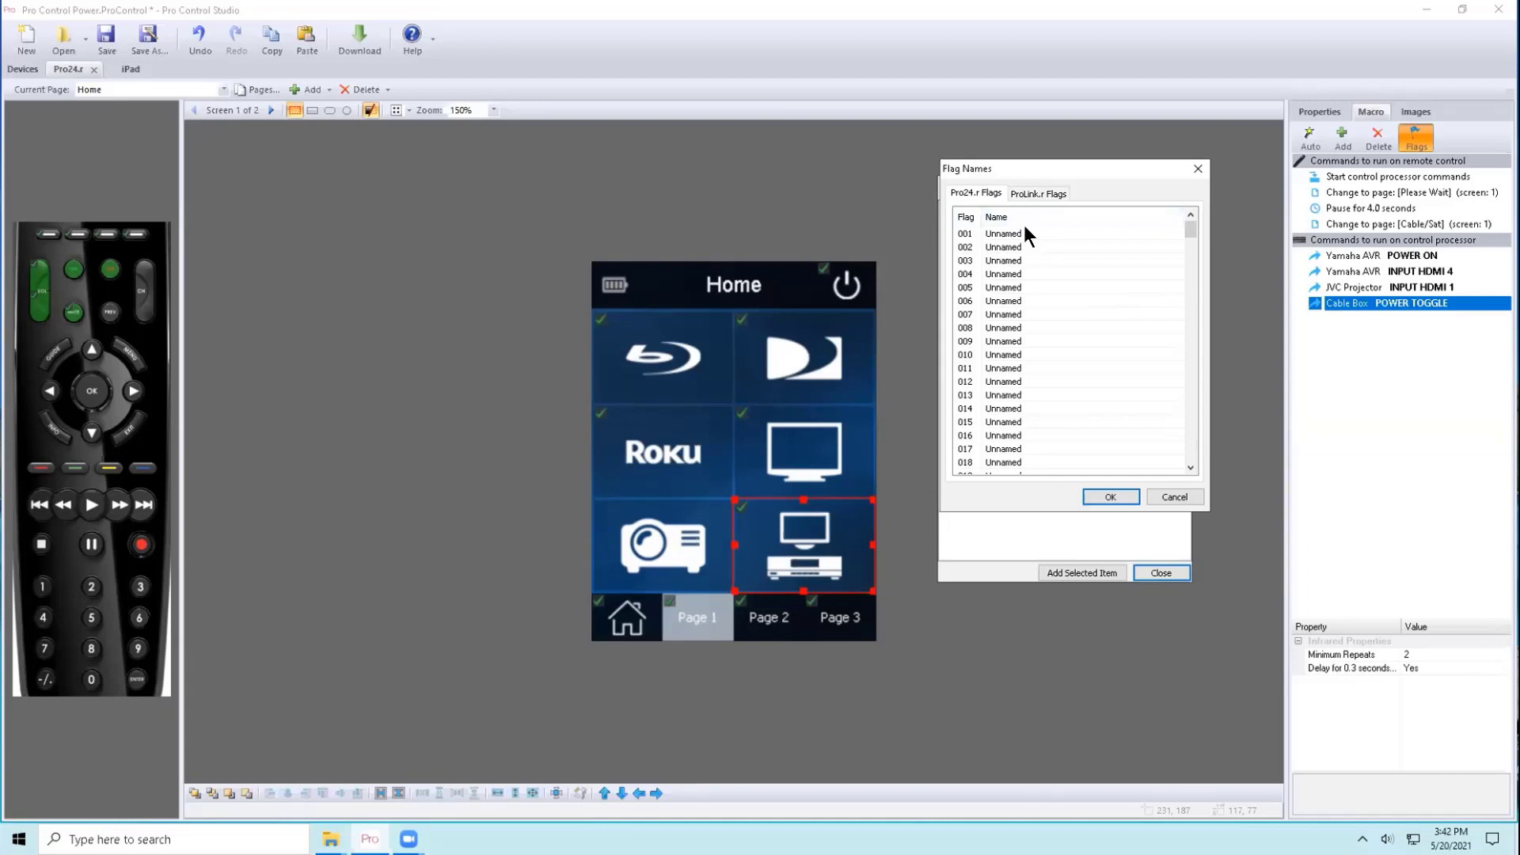
click(1051, 193)
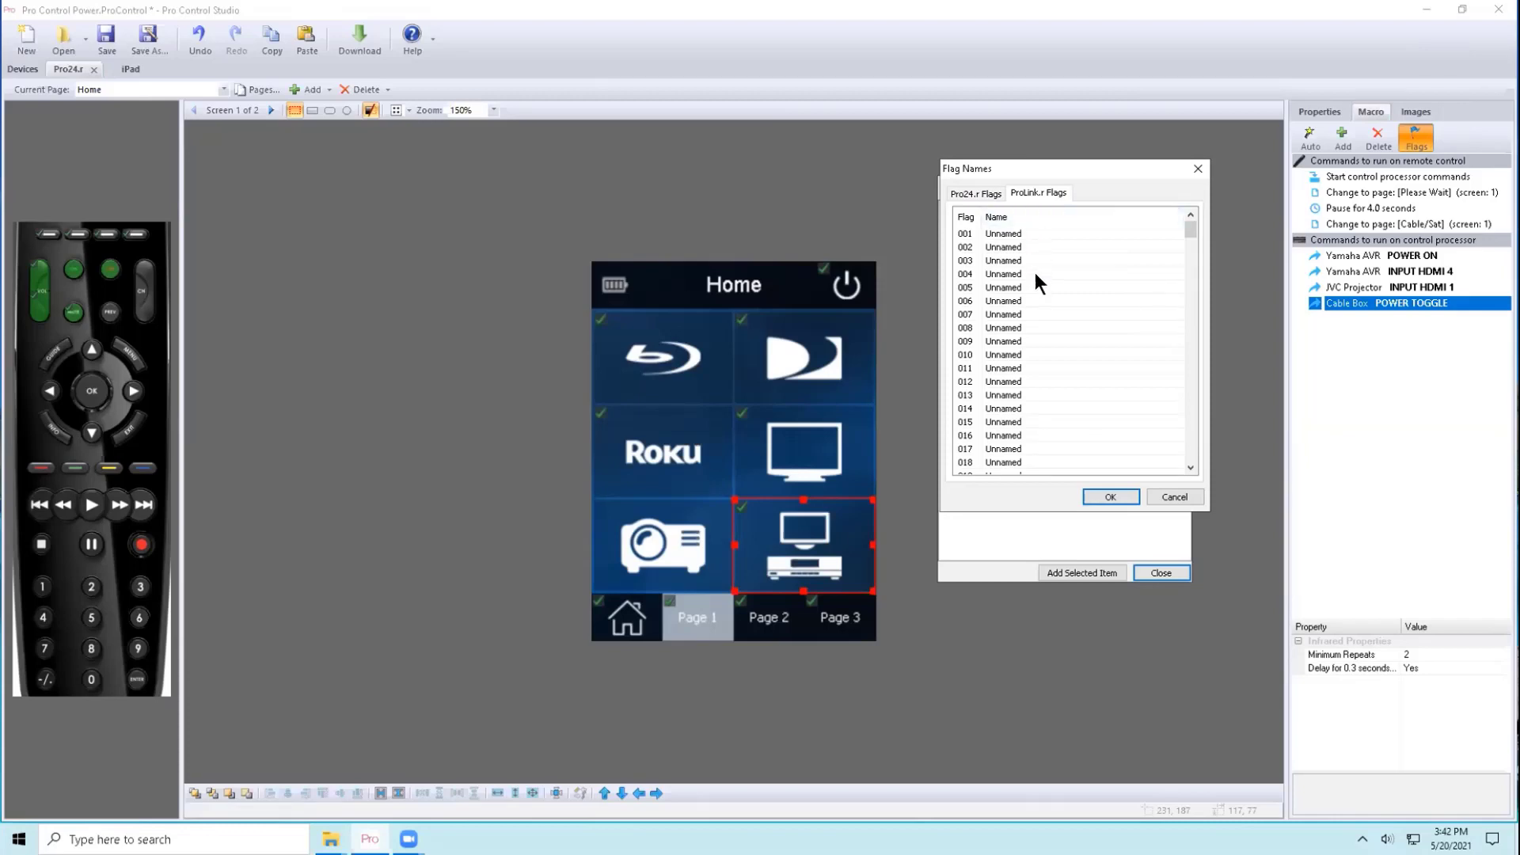
click(1023, 231)
click(1036, 232)
drag(1036, 232, 976, 244)
text(Power)
key(BackSpace)
key(BackSpace)
key(BackSpace)
key(BackSpace)
text(Cable Power)
click(1112, 497)
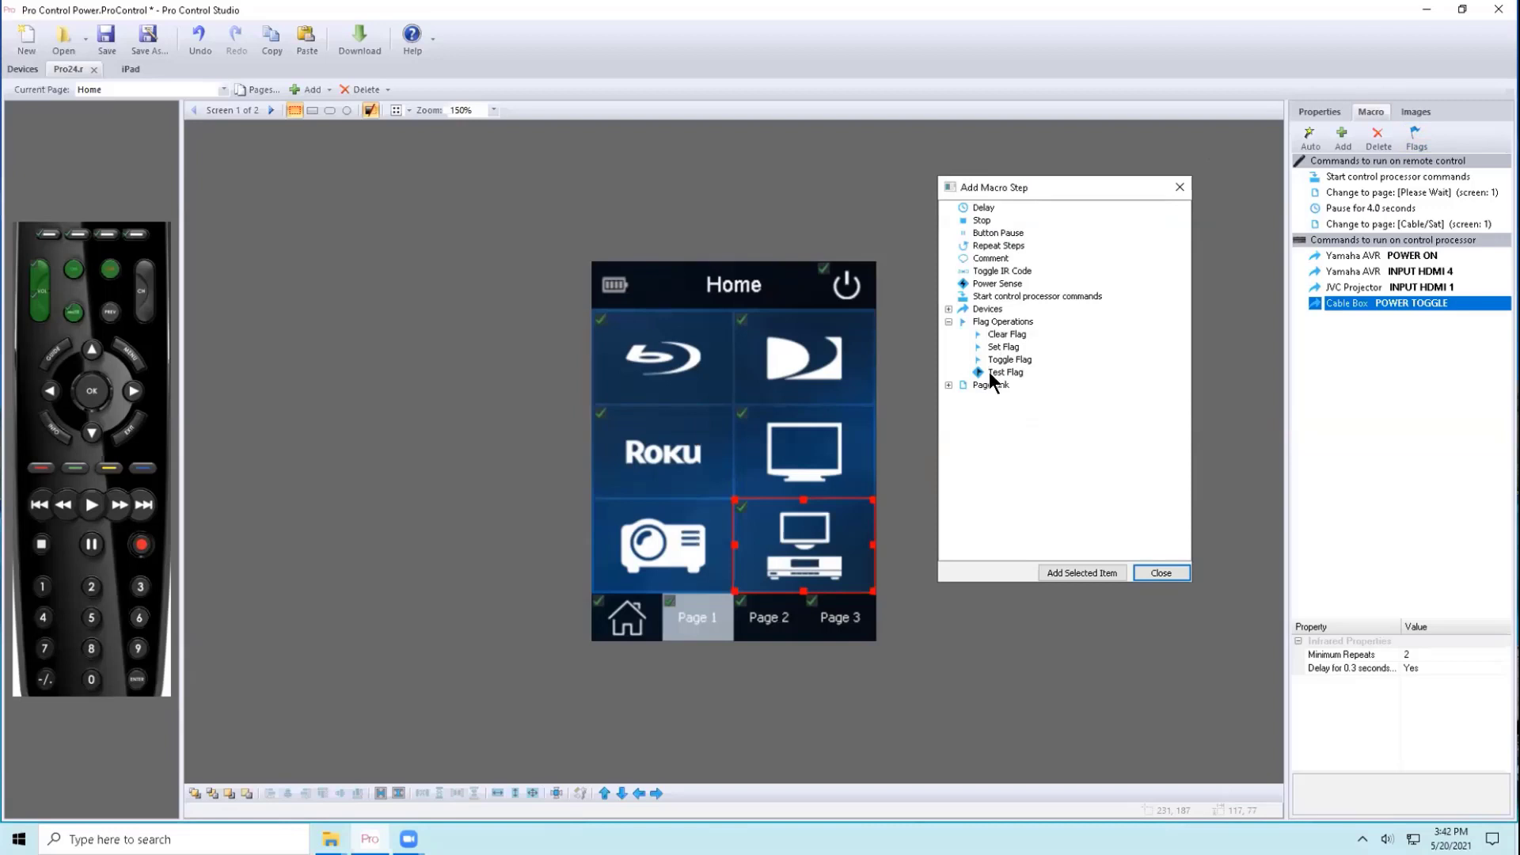
- Insert a Test Flag condition on flag [001] Cable Power before the Cable Box POWER TOGGLE command and check its flag property
drag(991, 376, 1352, 342)
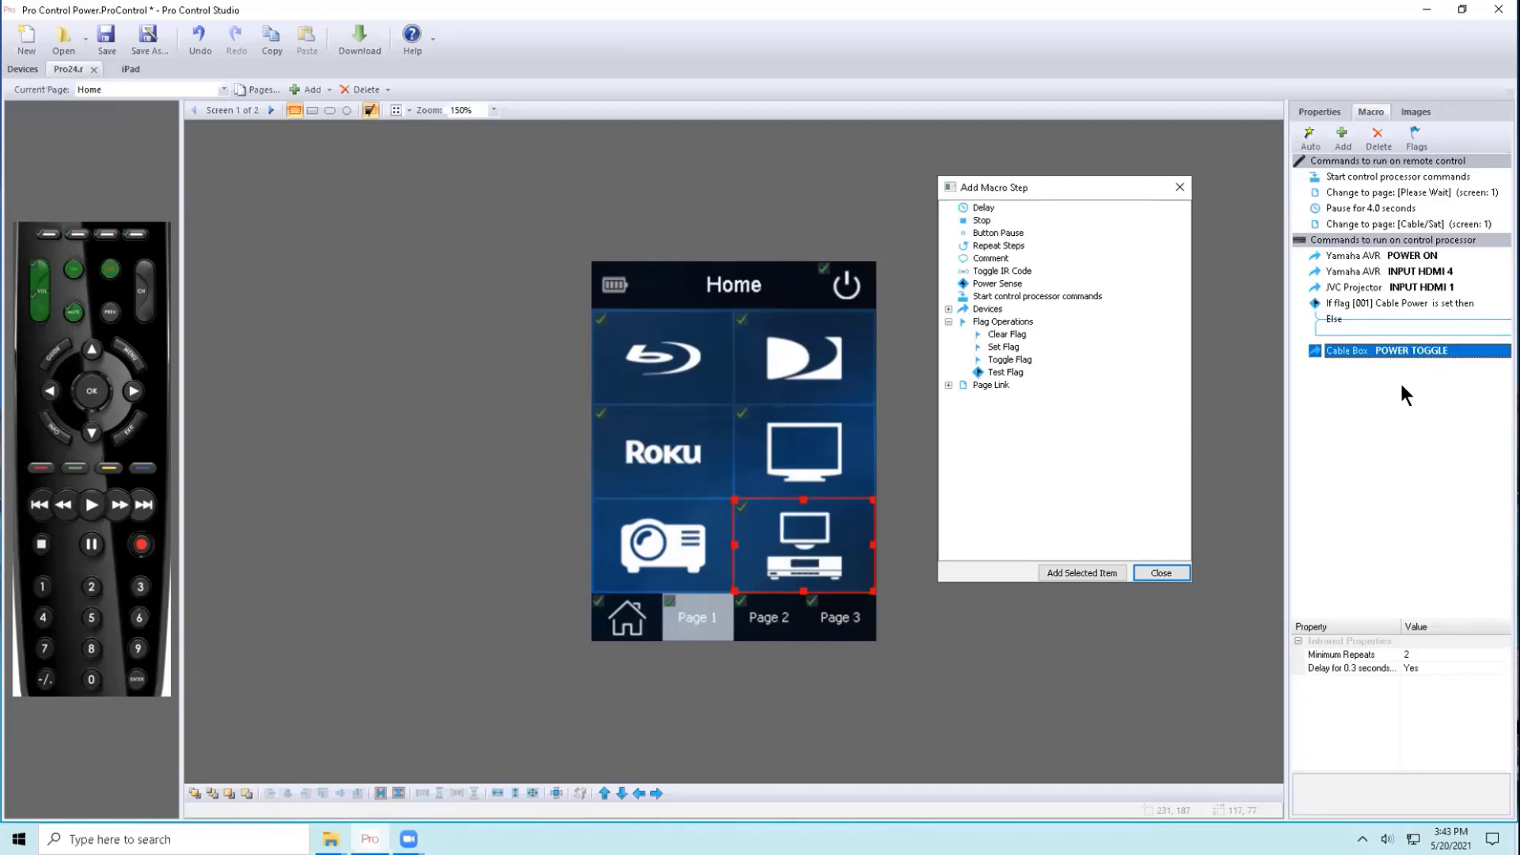
click(1367, 305)
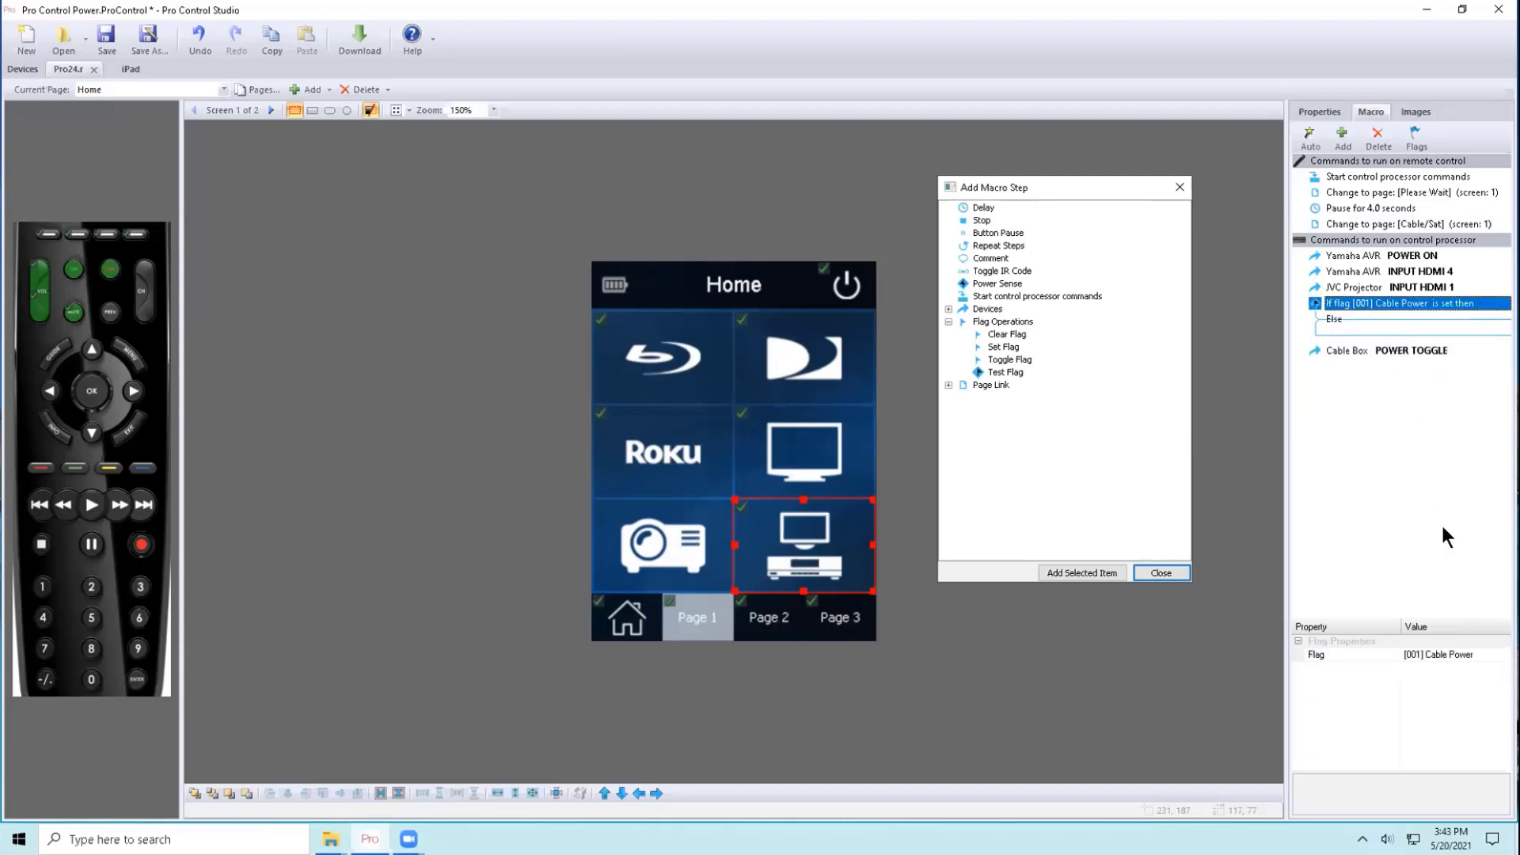
click(1451, 654)
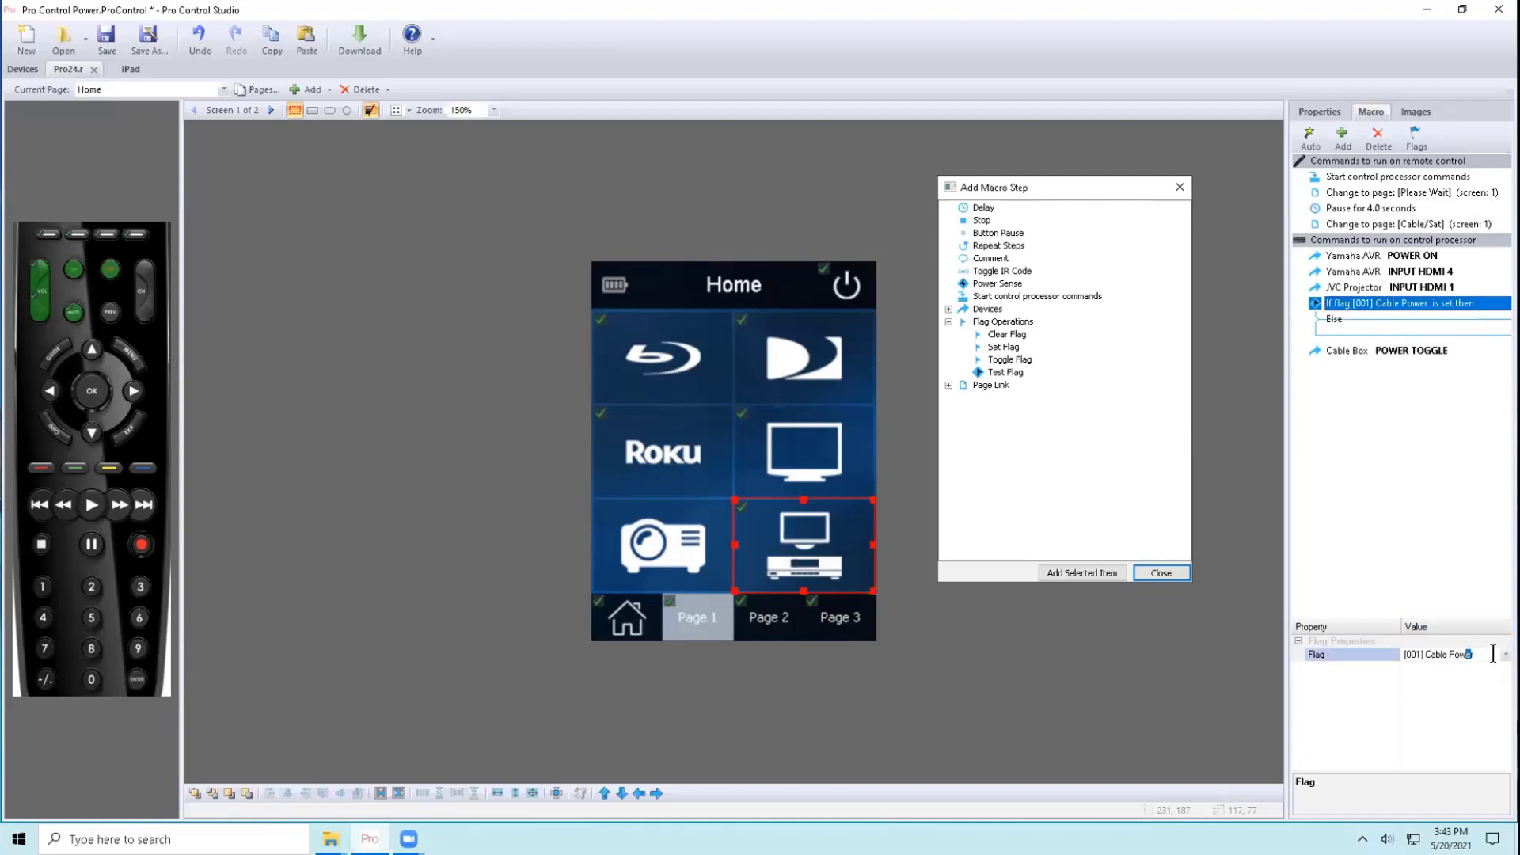
click(1506, 654)
click(1468, 655)
click(1382, 304)
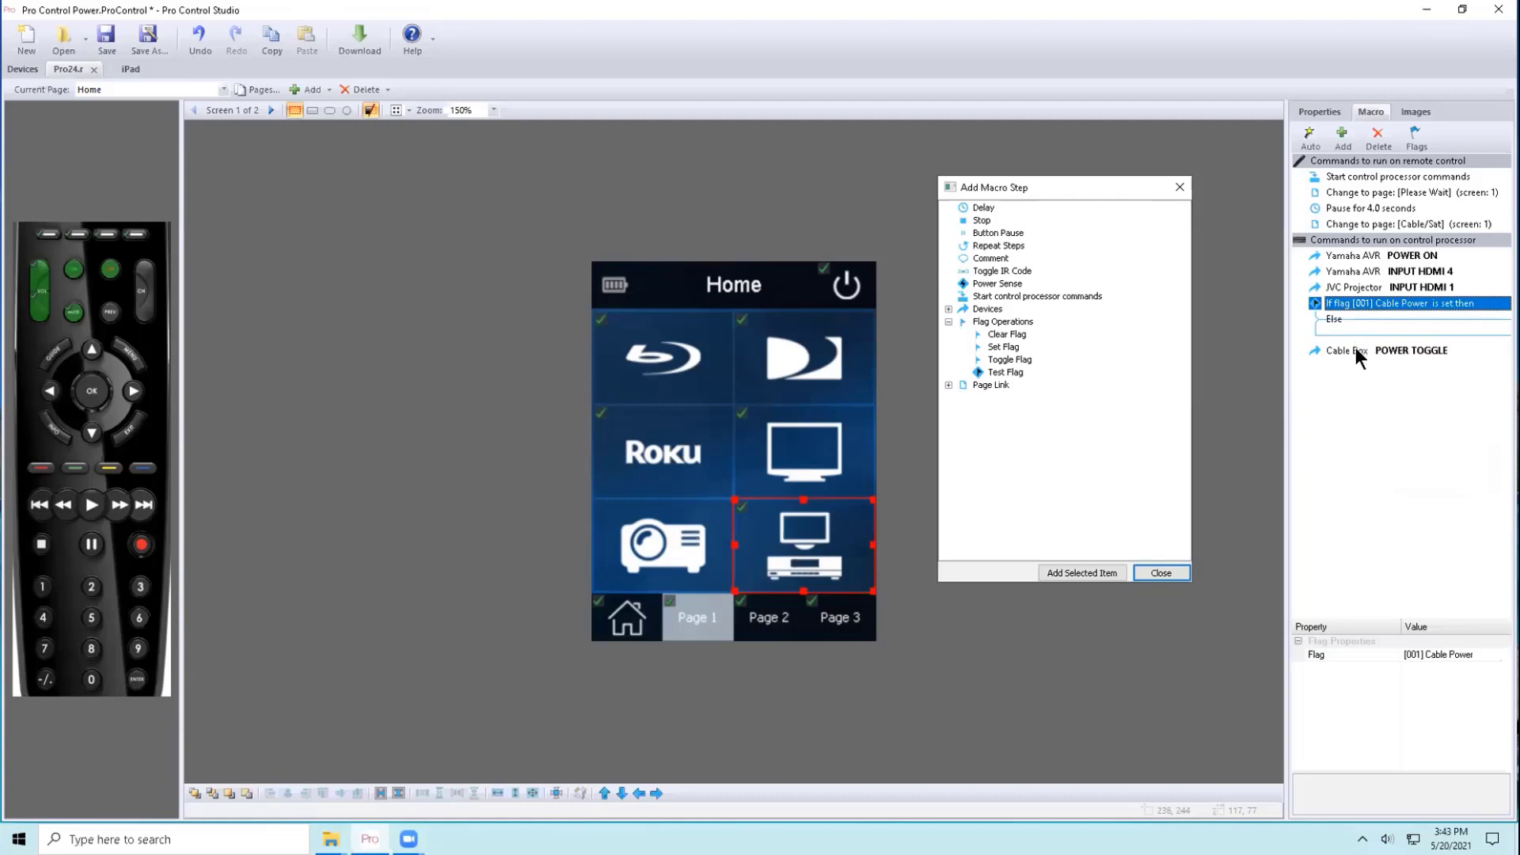
- Move Cable Box POWER TOGGLE into the condition's Else branch and add a Set Flag step for Cable Power below it
drag(1355, 348, 1353, 331)
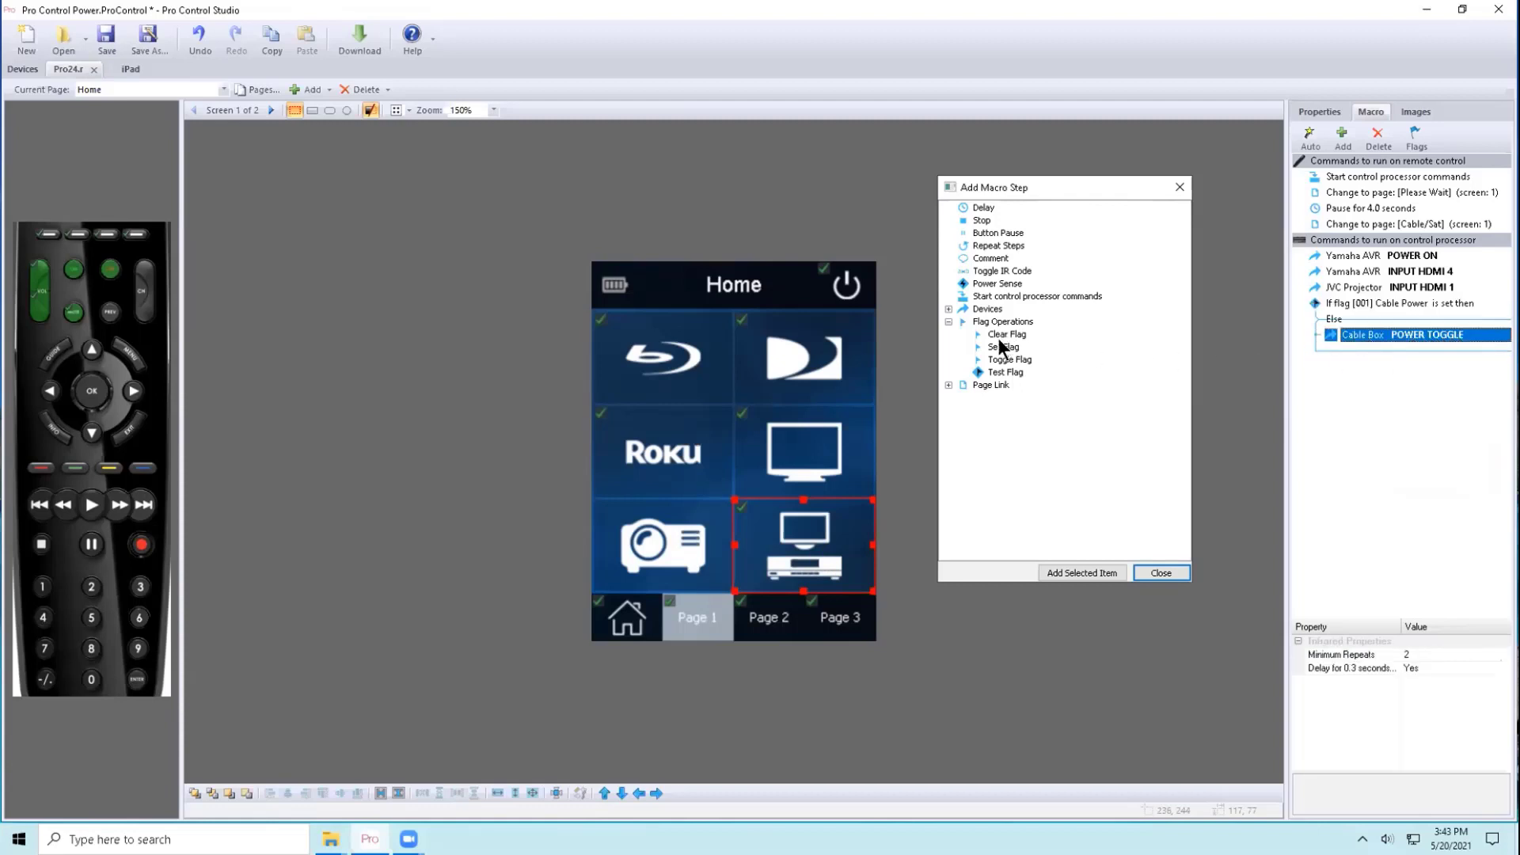
drag(1000, 347, 1385, 348)
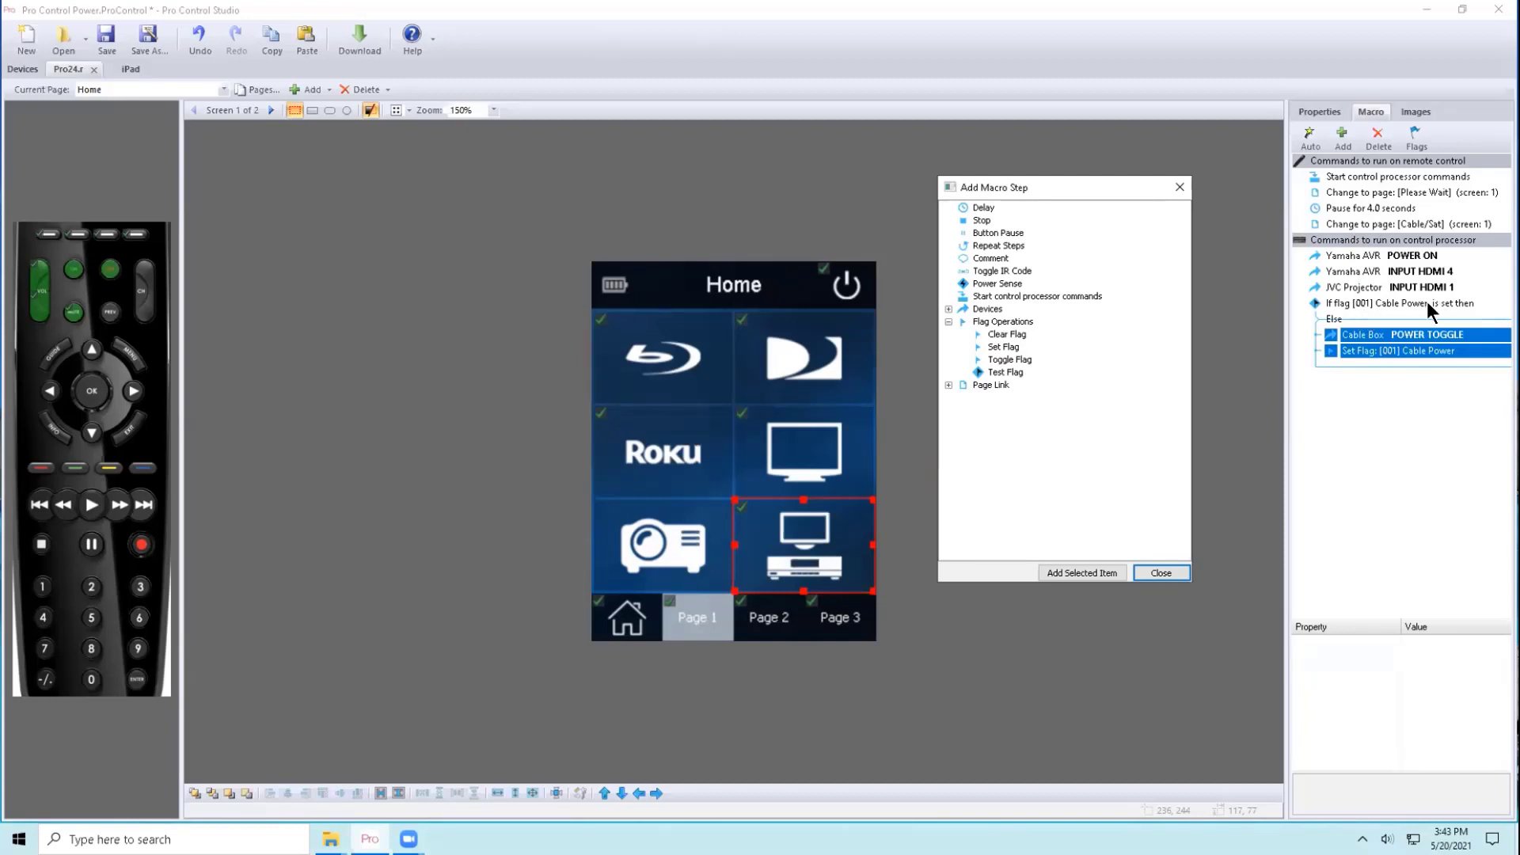
- Review the flag condition and its Else commands in the cable button's macro, and compare the Blu-ray button's macro
click(1345, 302)
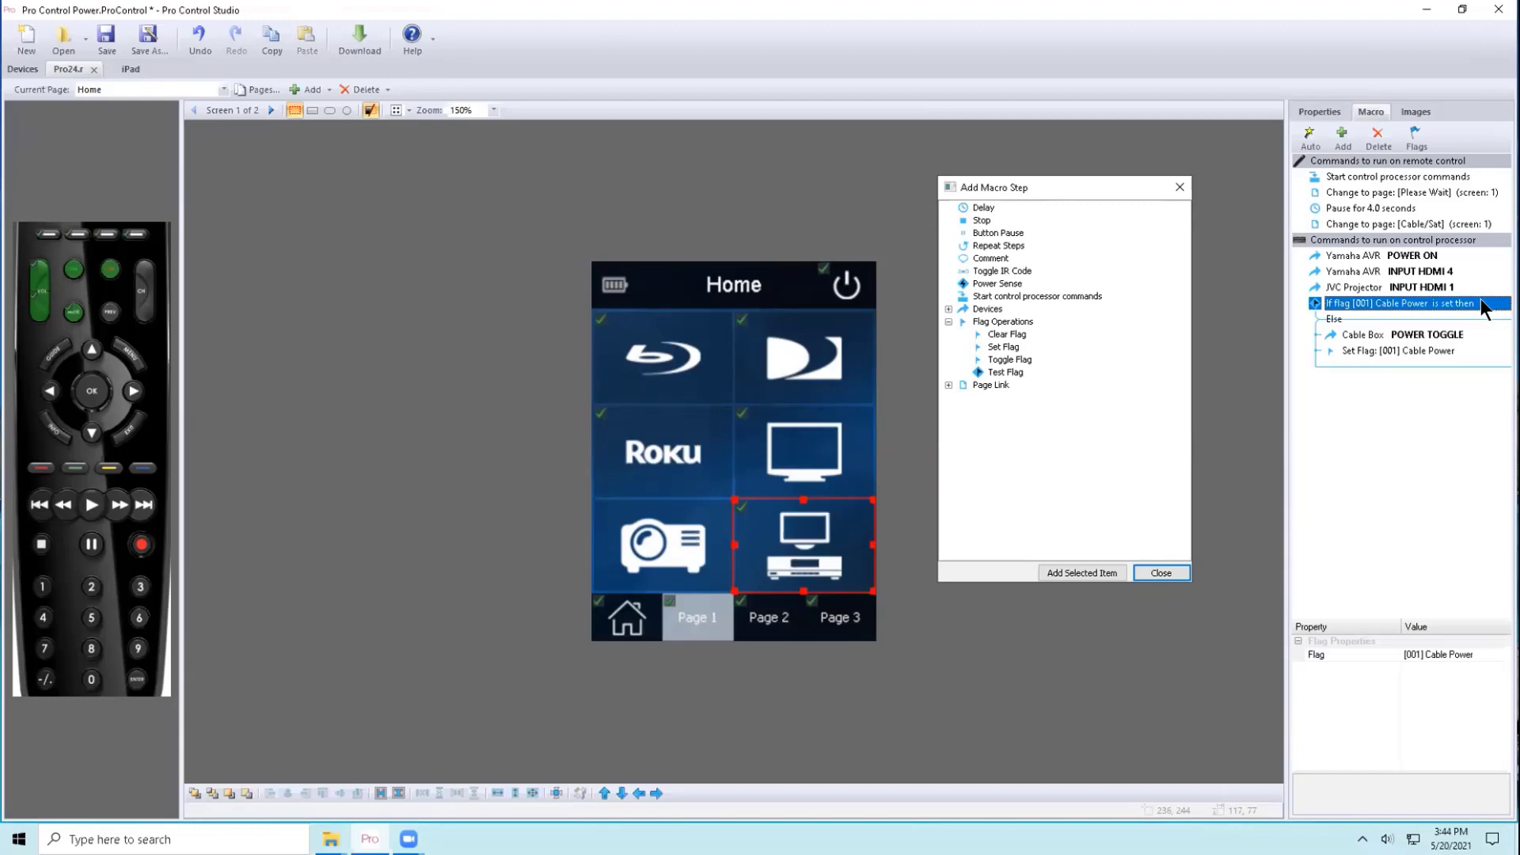
click(1415, 314)
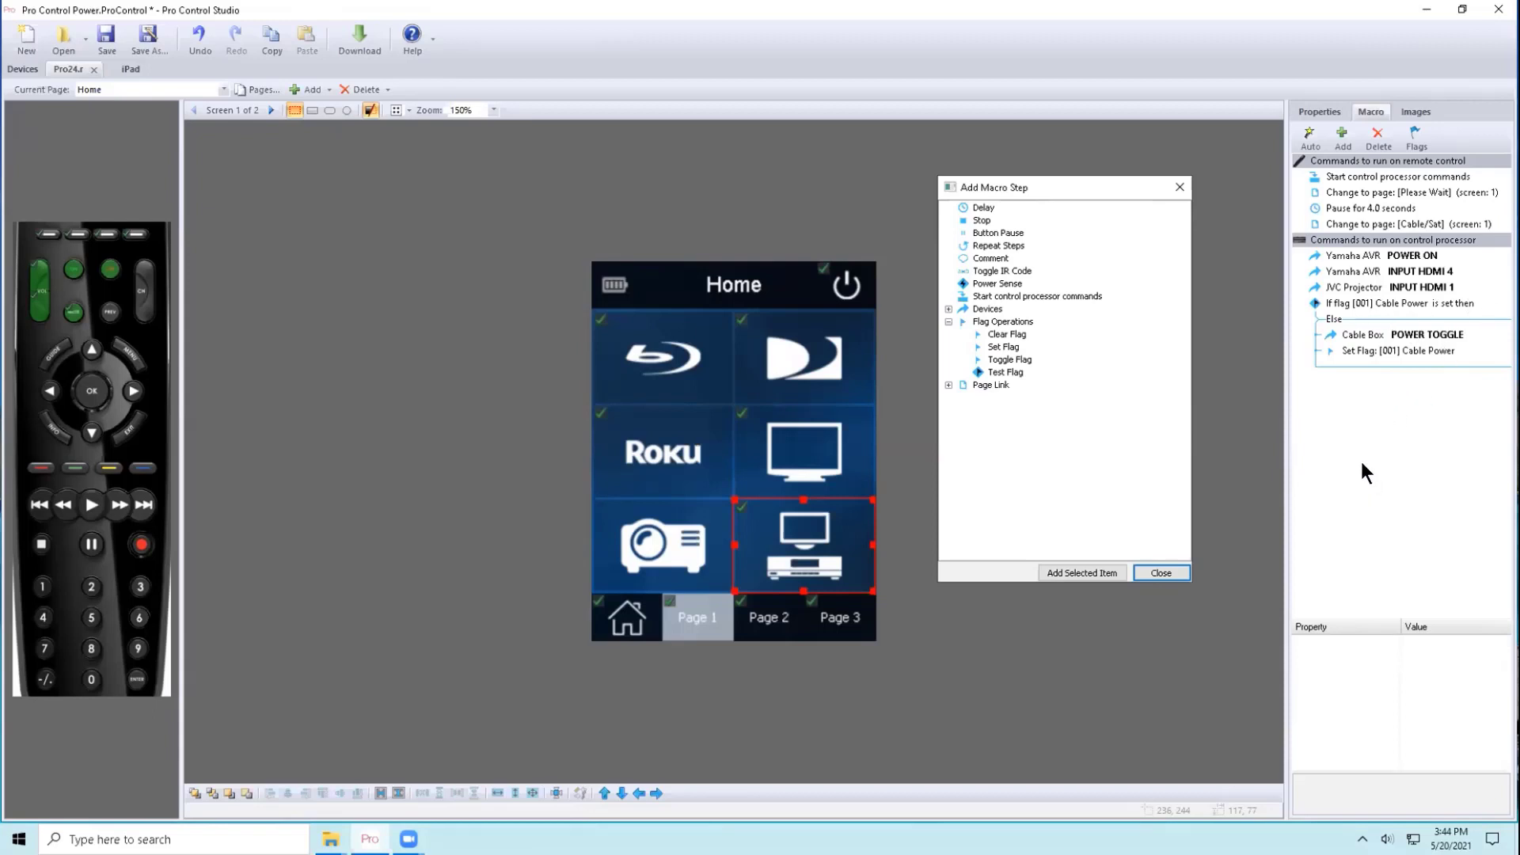
click(1364, 307)
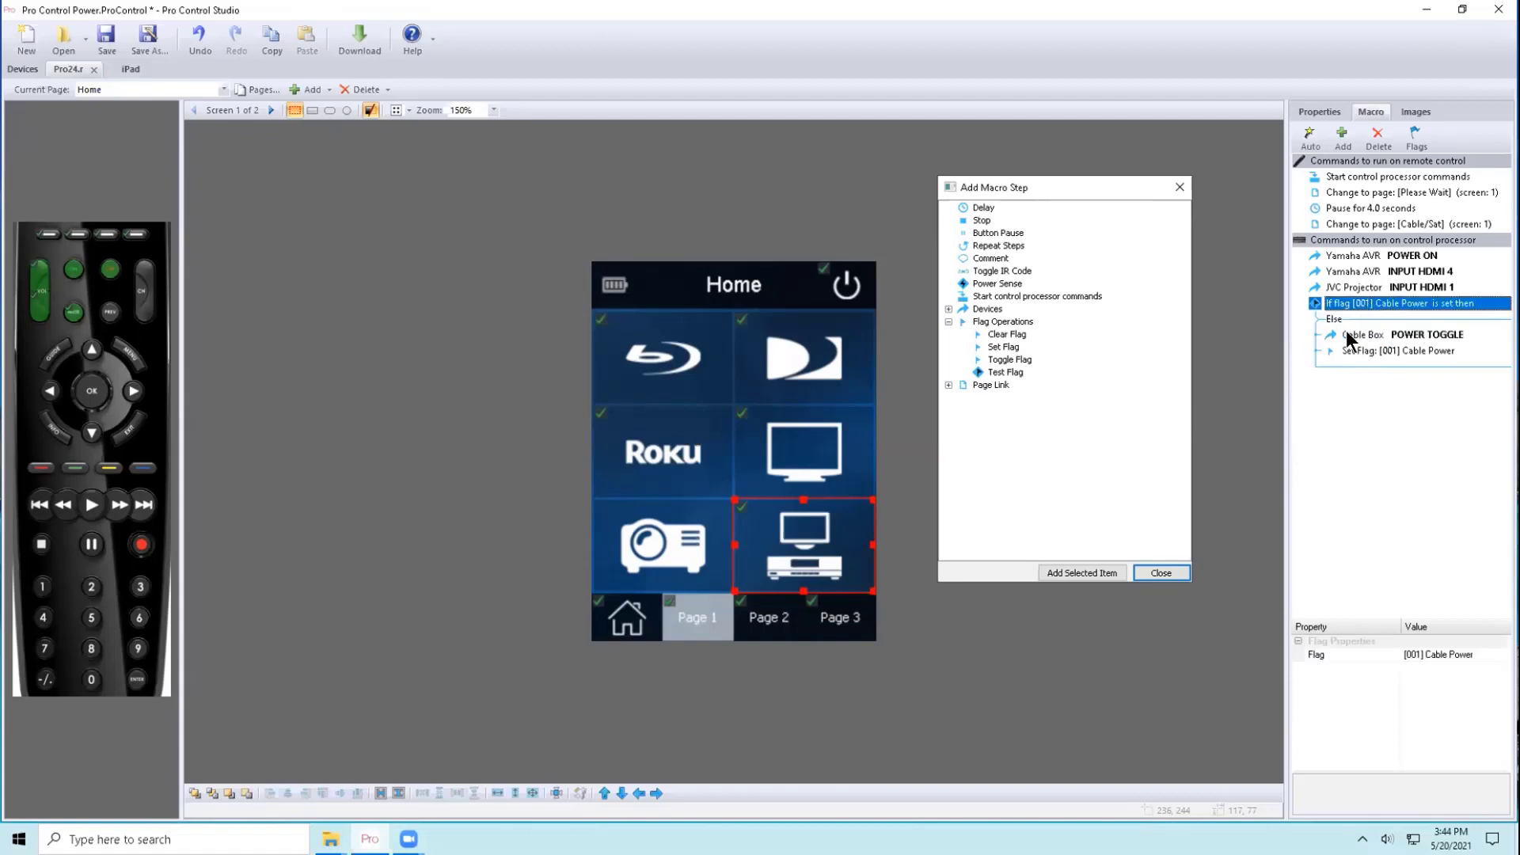
click(1357, 334)
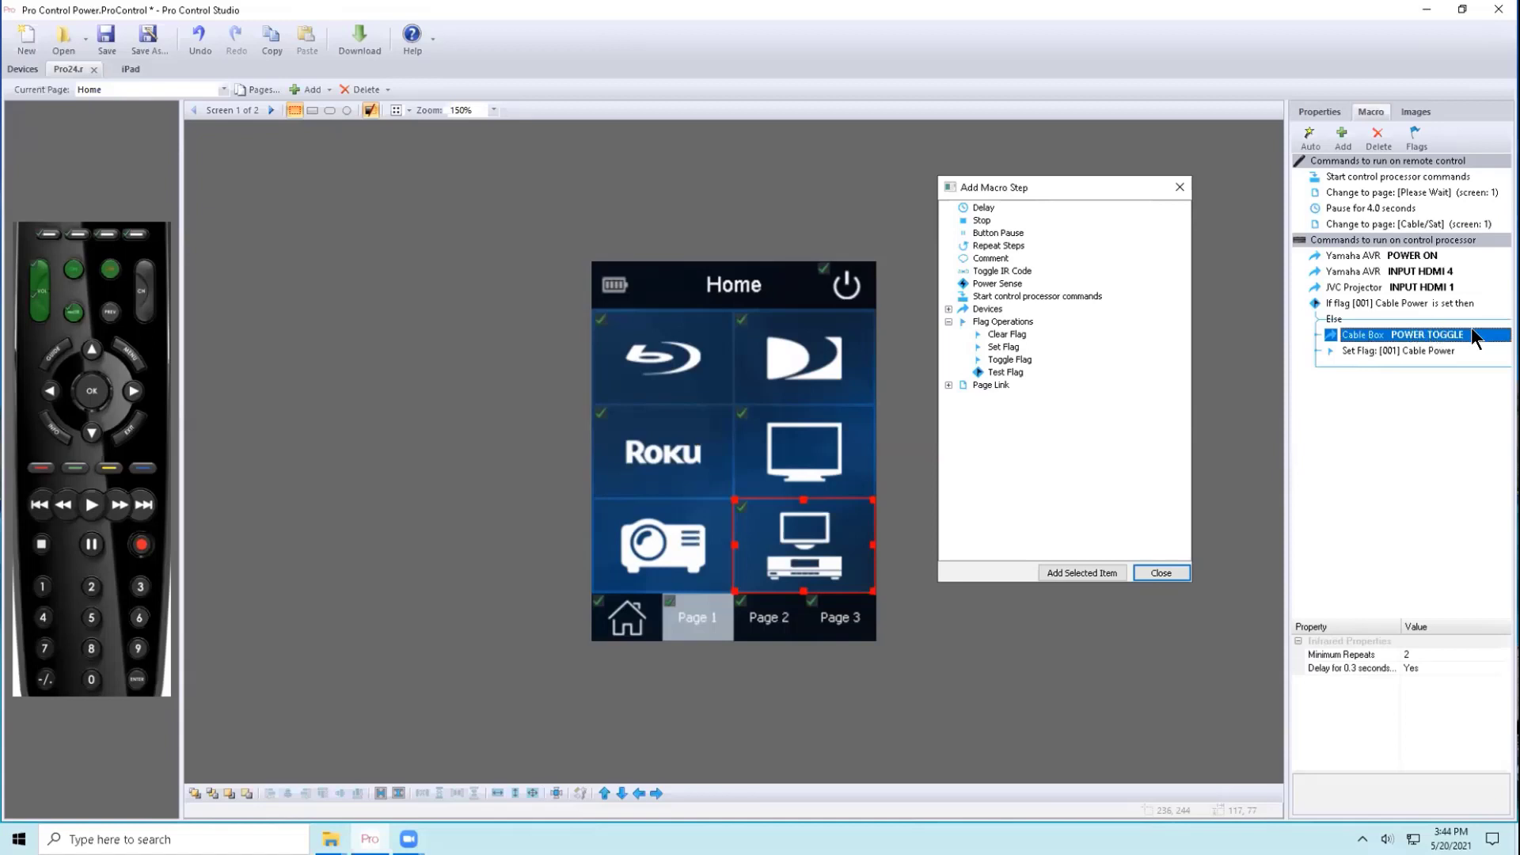
click(1386, 352)
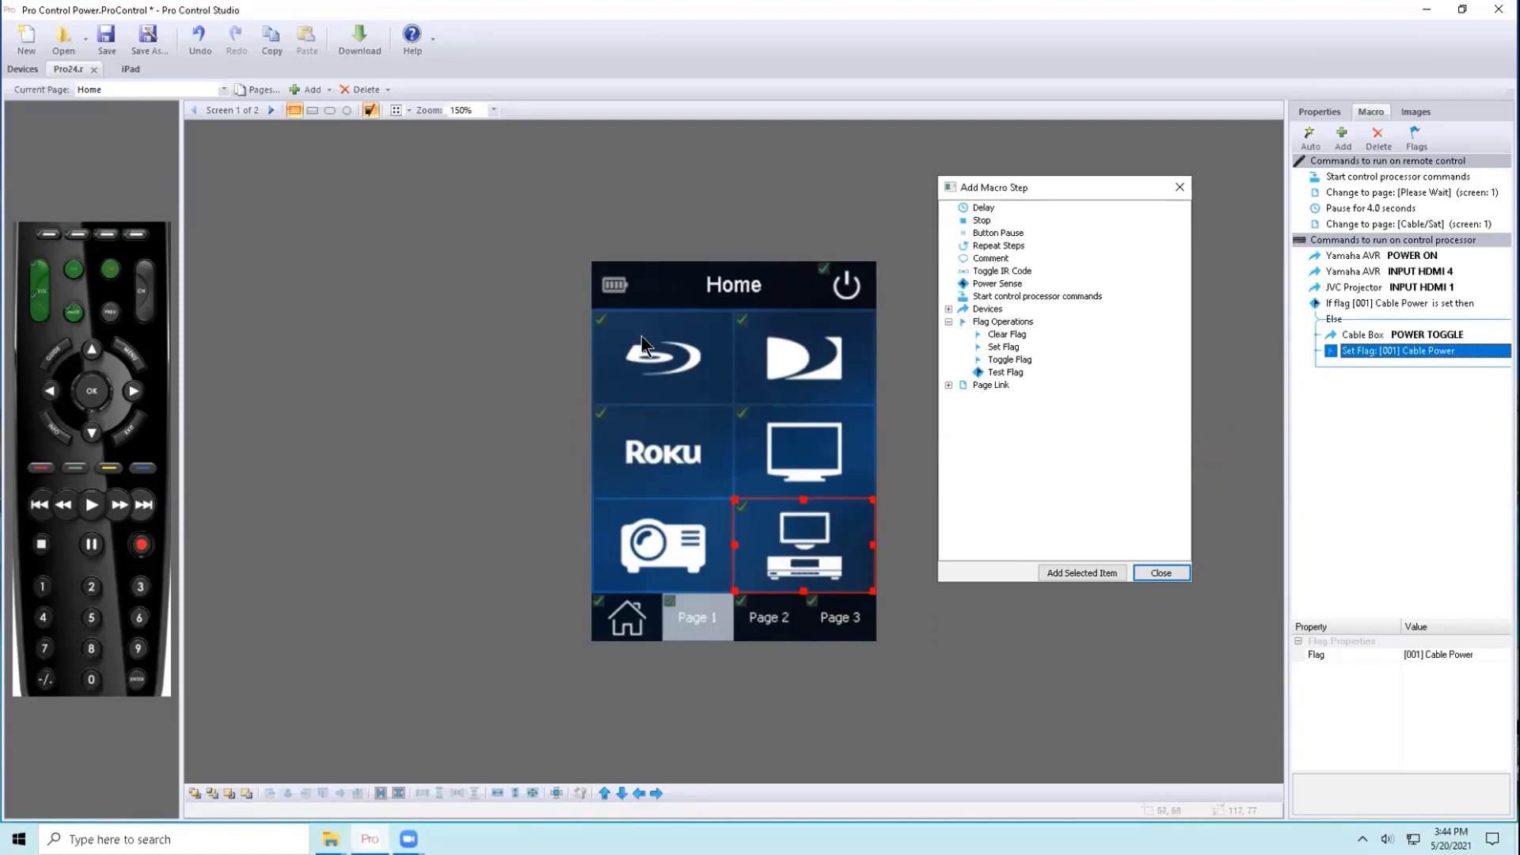
click(701, 332)
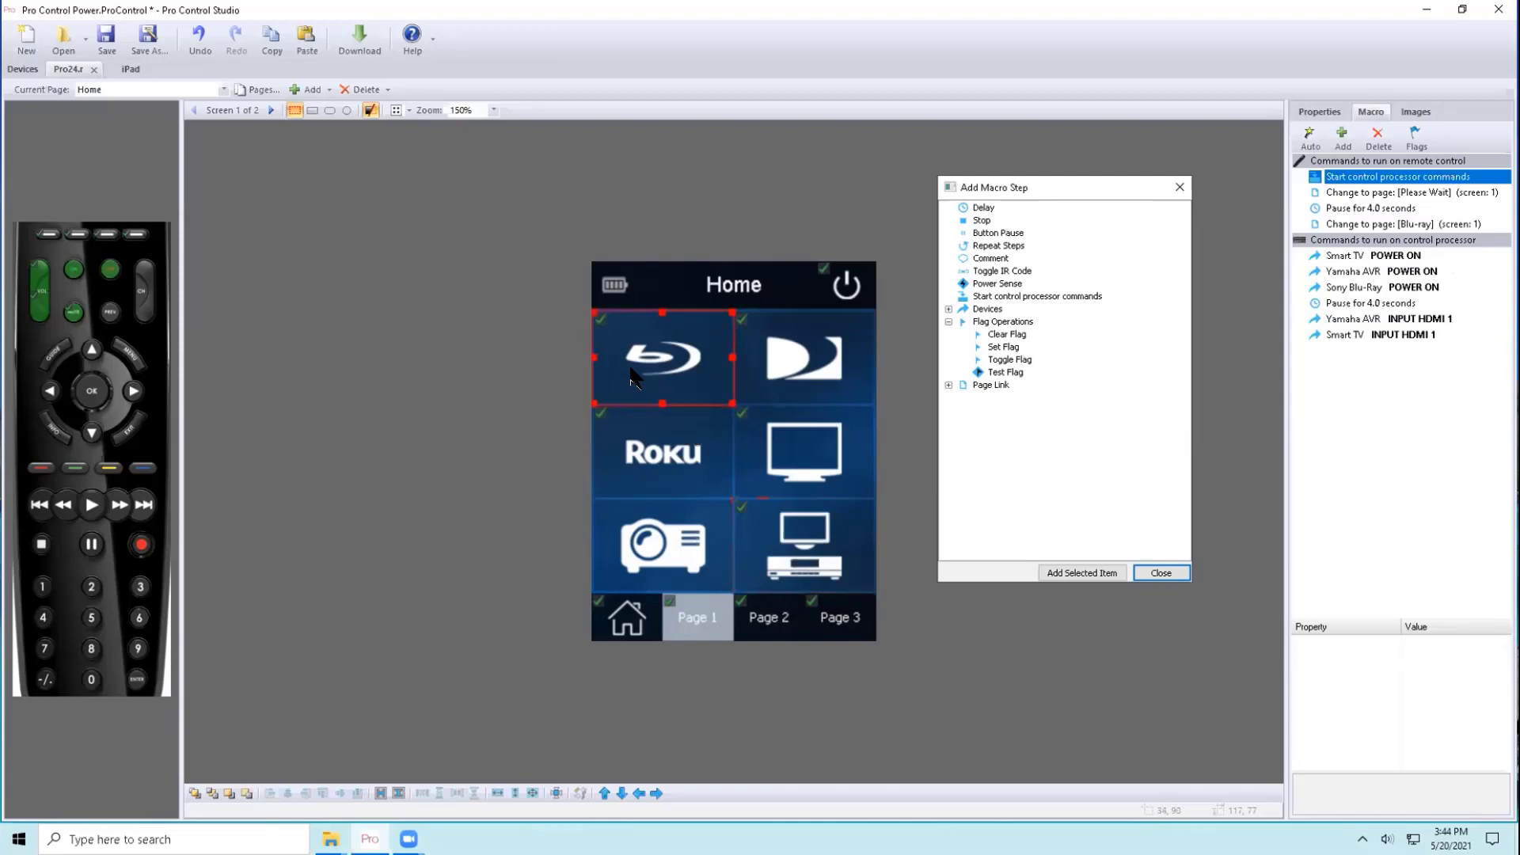
click(815, 543)
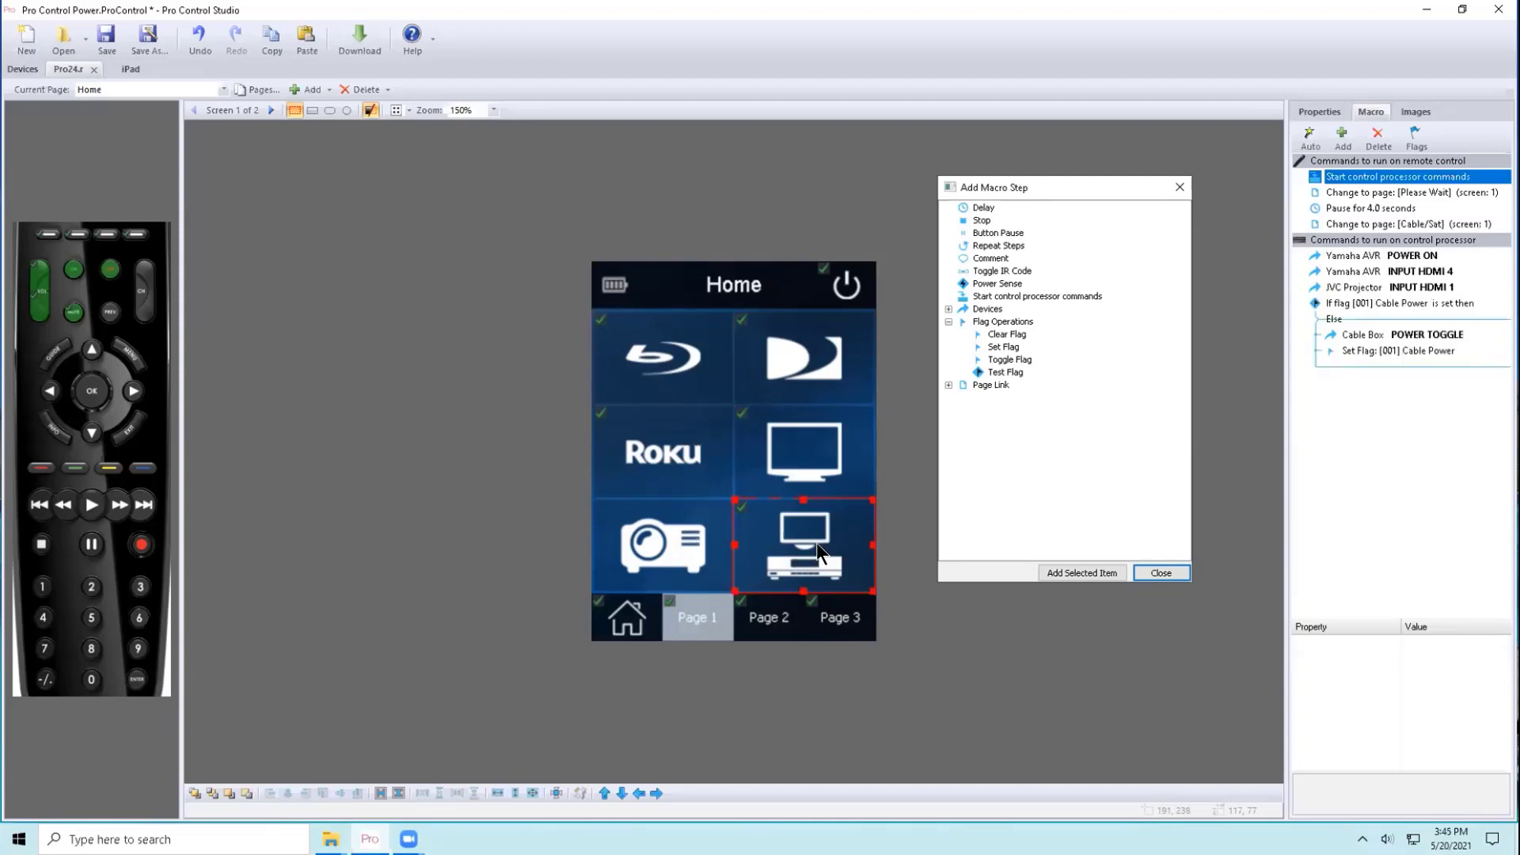
- Add a 0.1 second pause under the If flag [001] Cable Power is set branch
click(1361, 307)
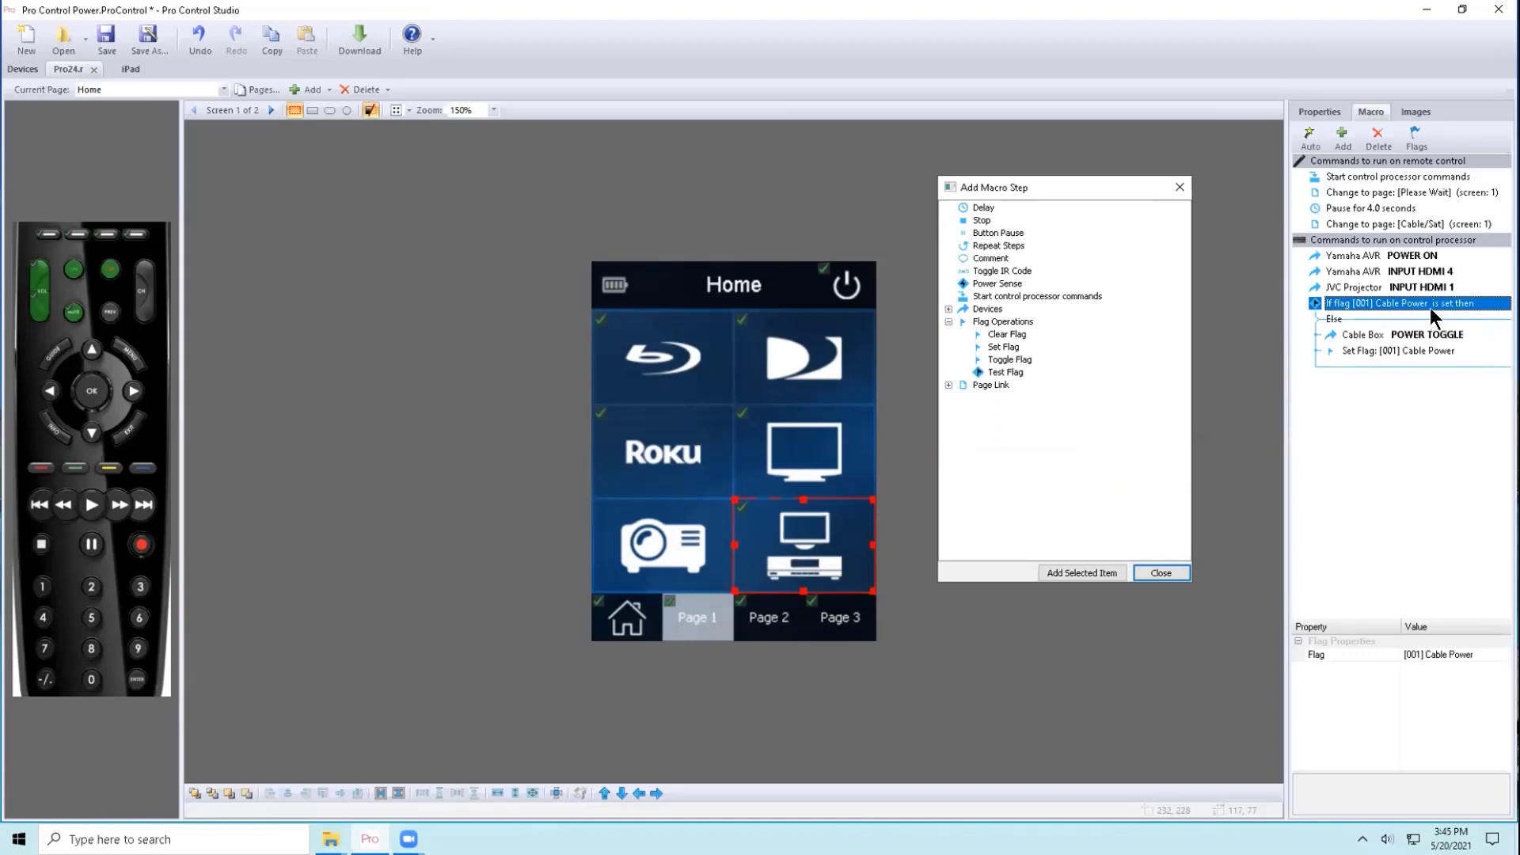
click(1392, 313)
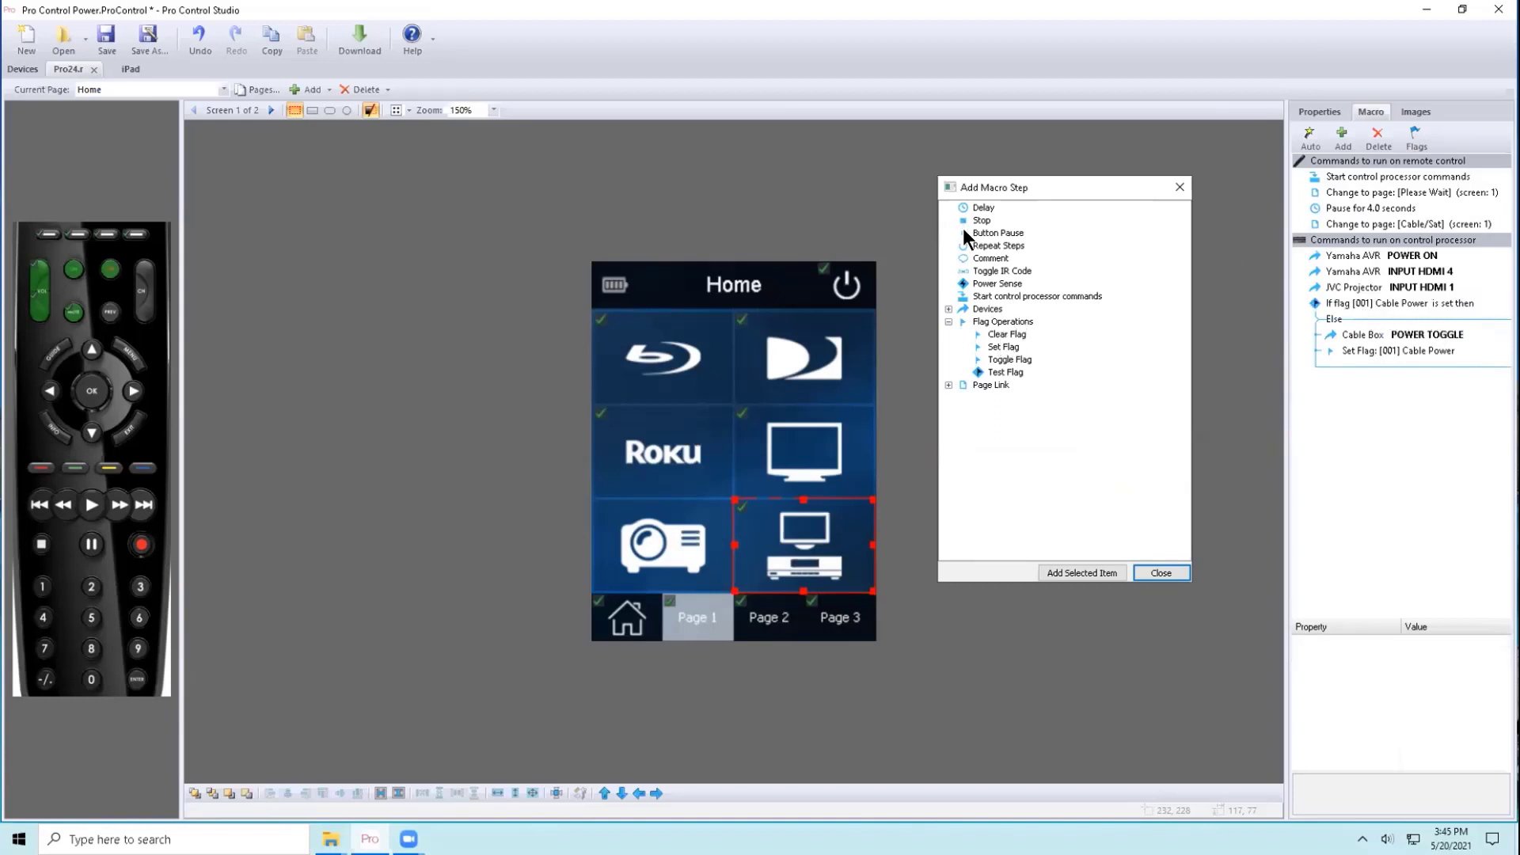
drag(983, 208, 1380, 320)
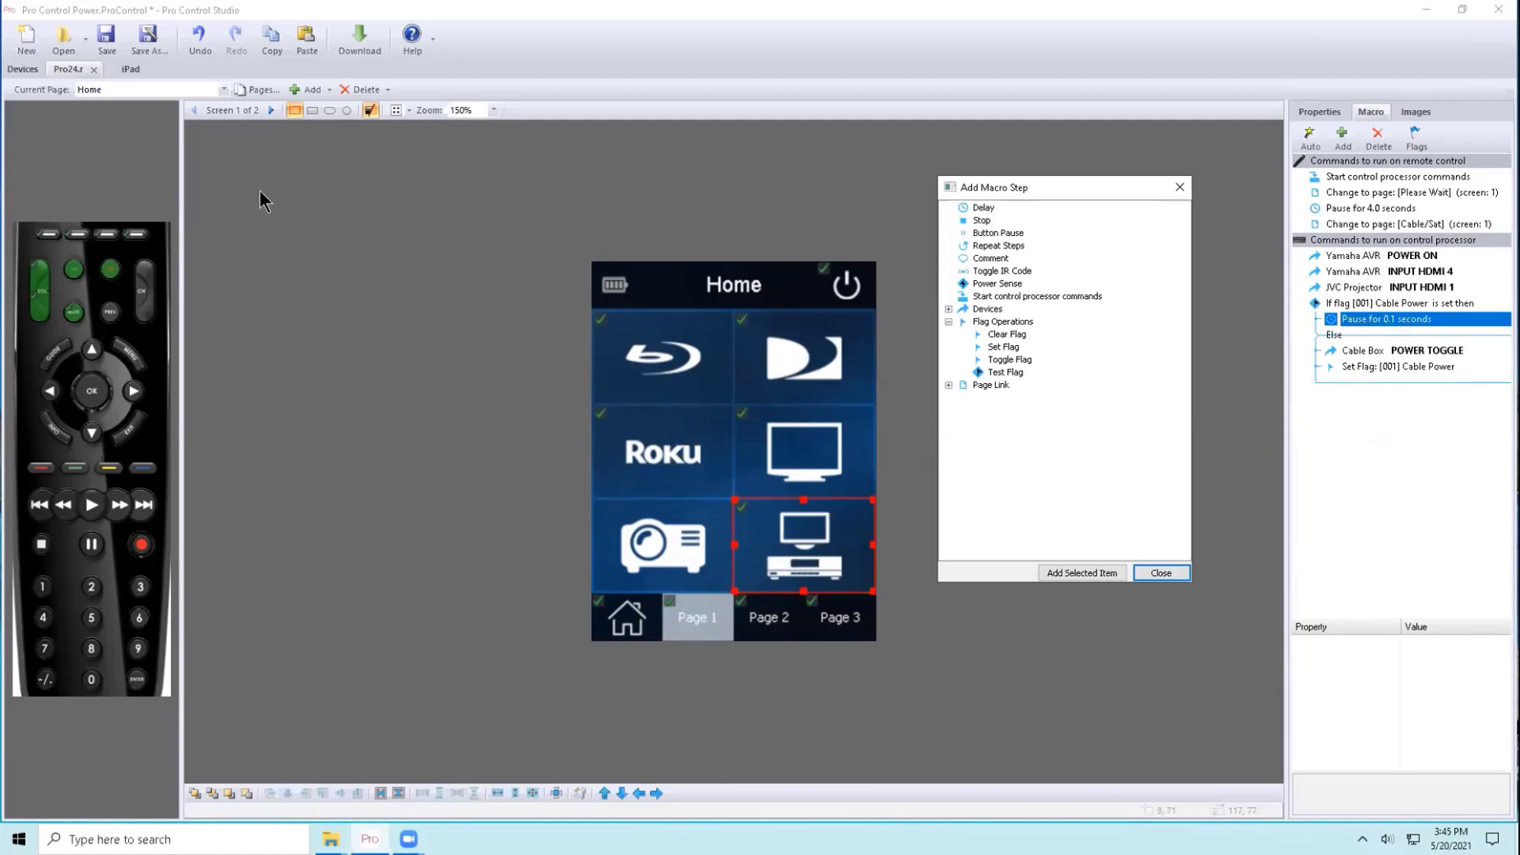
- On the Power Off page, insert a Test Flag condition for Cable Power before the Power Off button's Cable Box POWER TOGGLE command
click(216, 88)
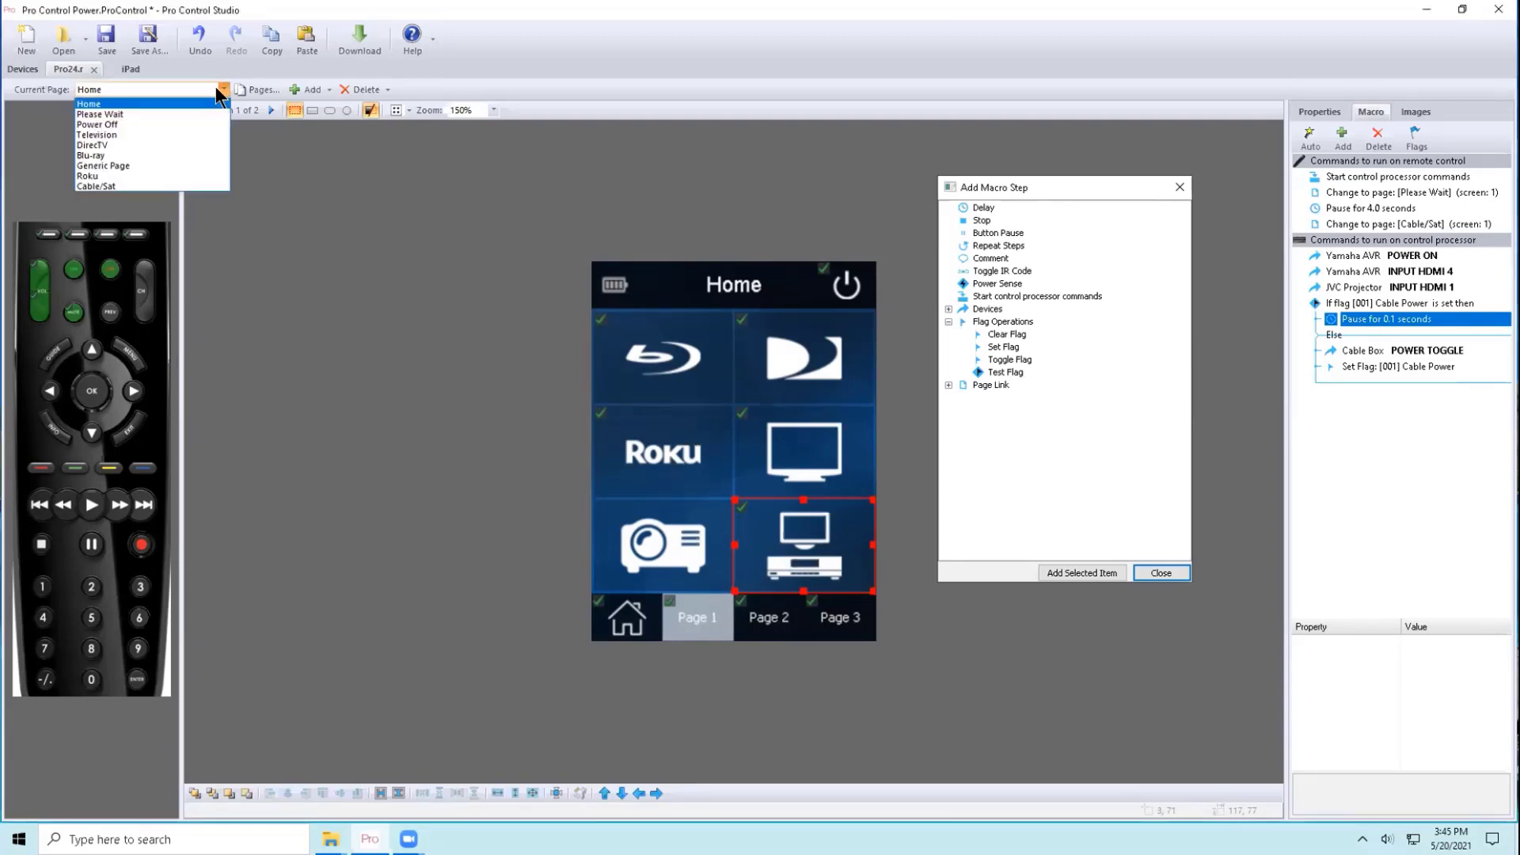
click(200, 125)
click(800, 484)
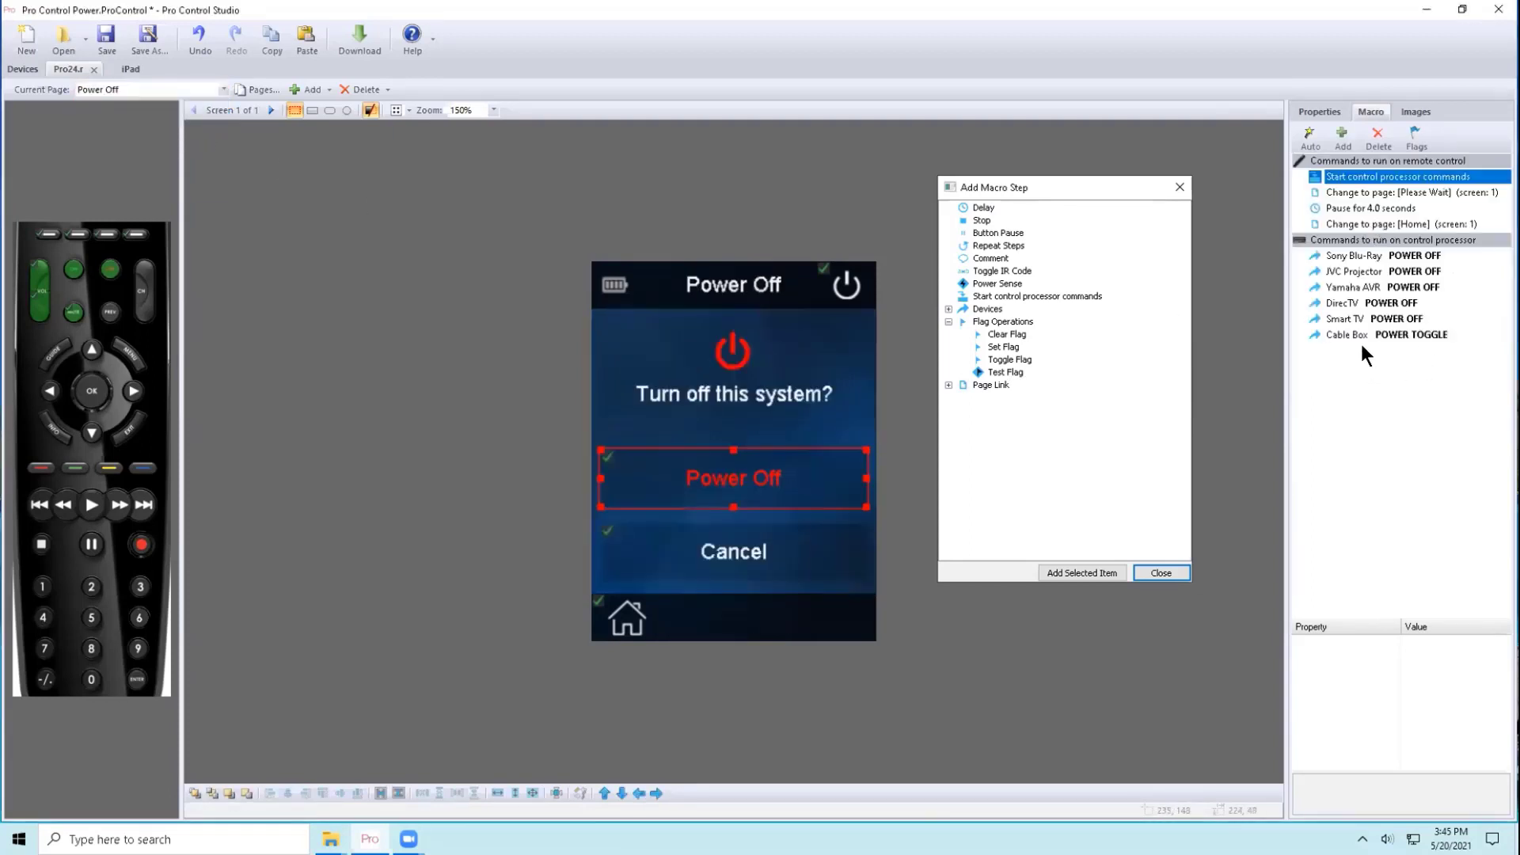
click(1392, 335)
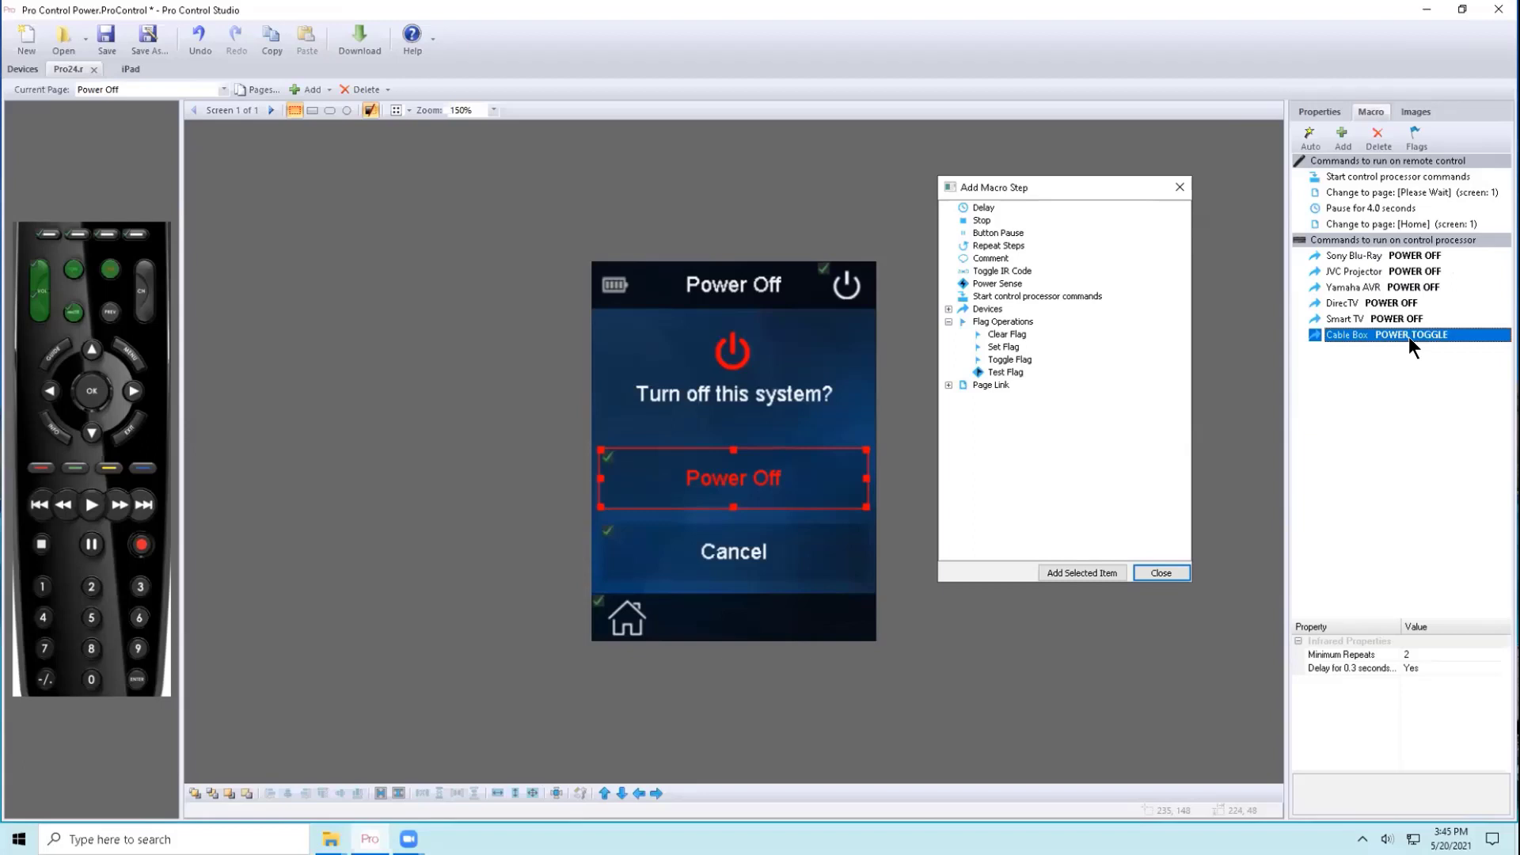
drag(1014, 368, 1334, 336)
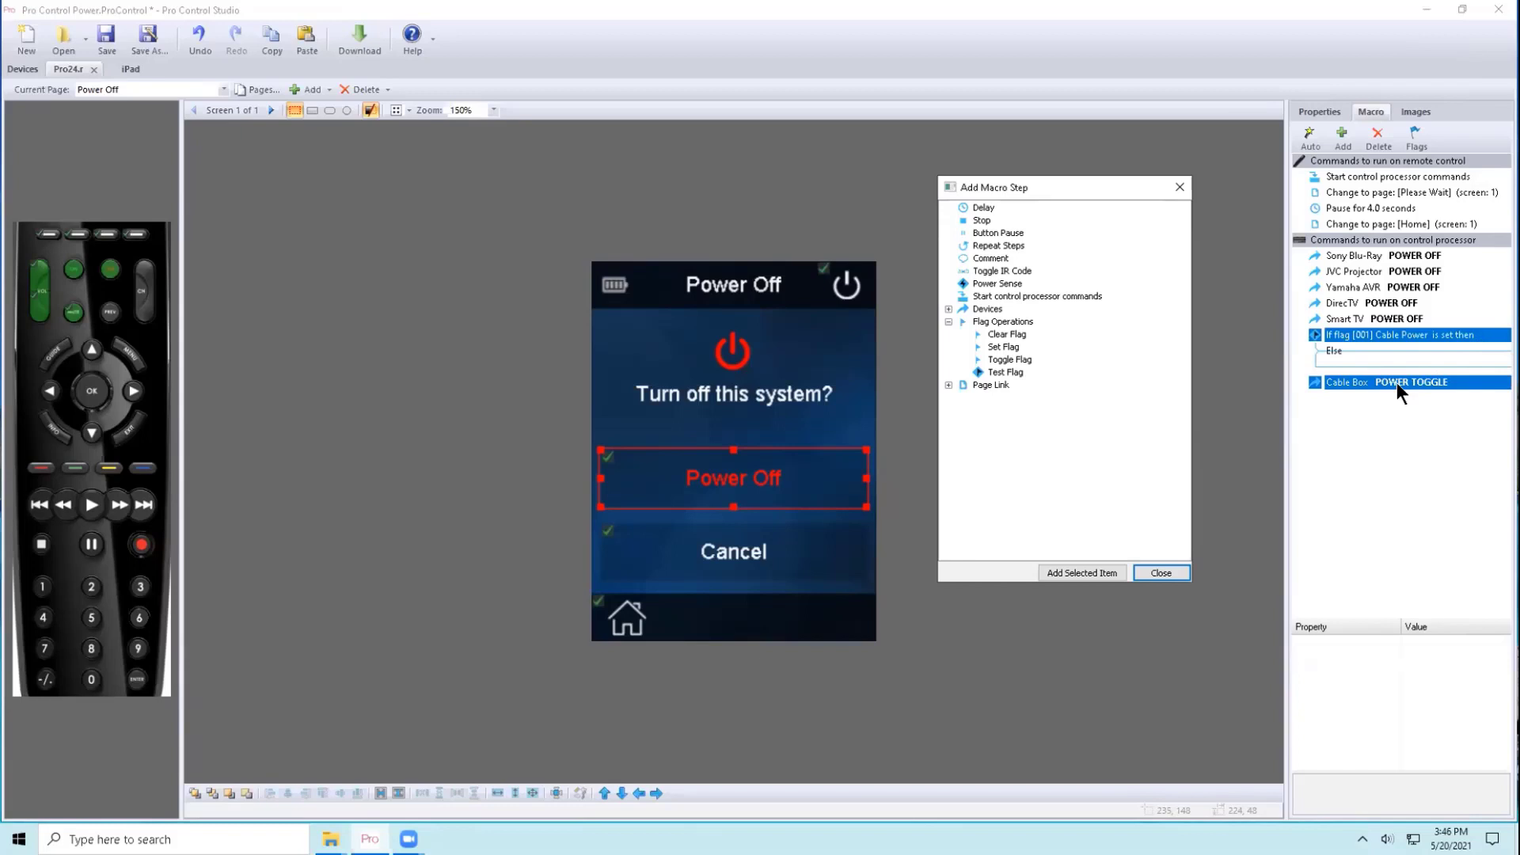
- Move Cable Box POWER TOGGLE into the branch for the set flag and add a Clear Flag step for Cable Power below it
drag(1396, 383, 1400, 354)
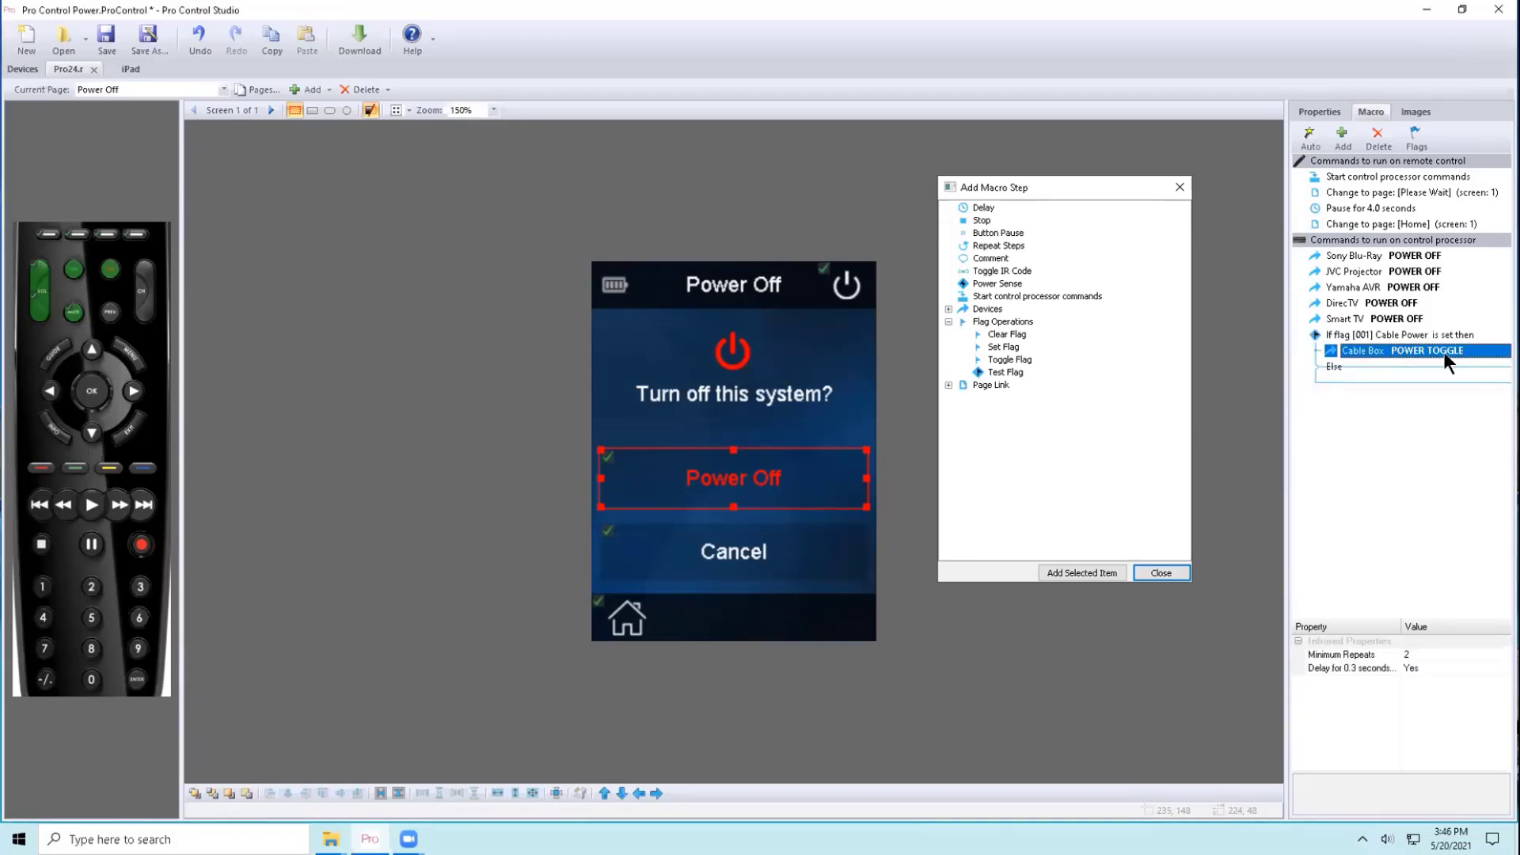
drag(1018, 330, 1383, 364)
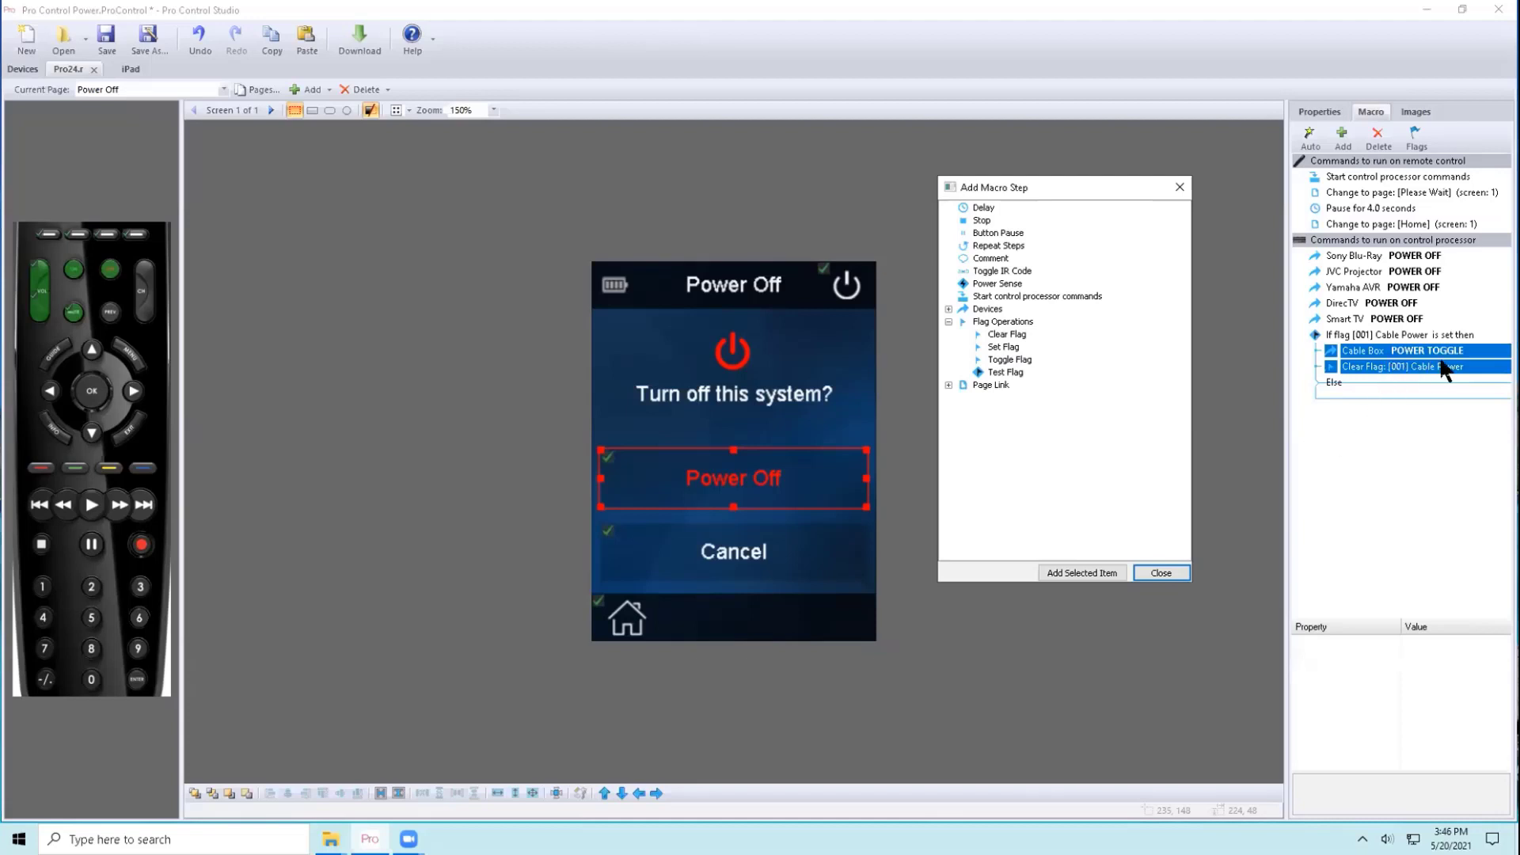
click(1410, 407)
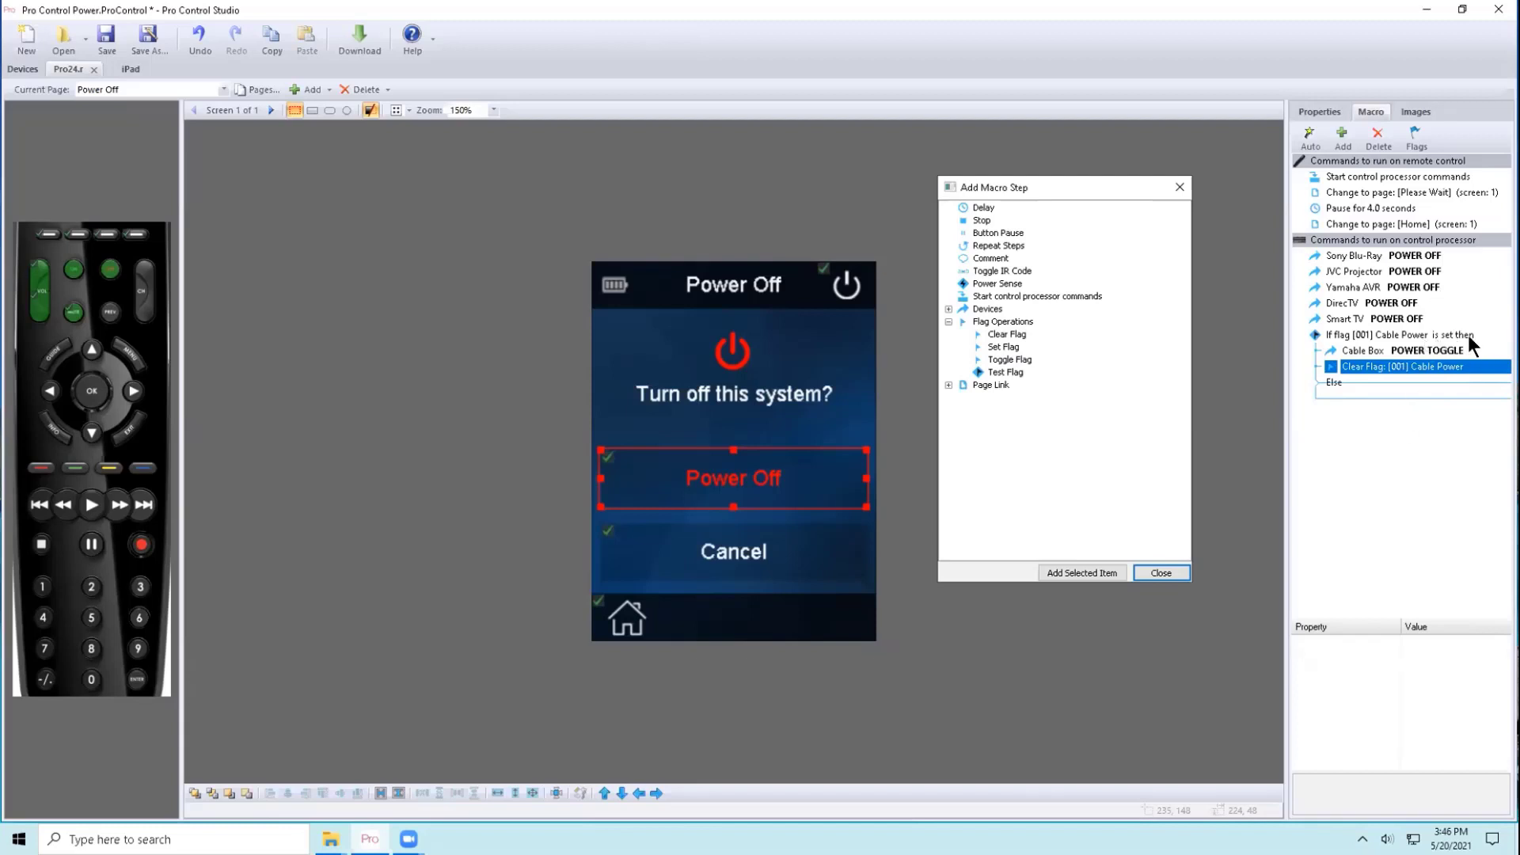
click(1376, 387)
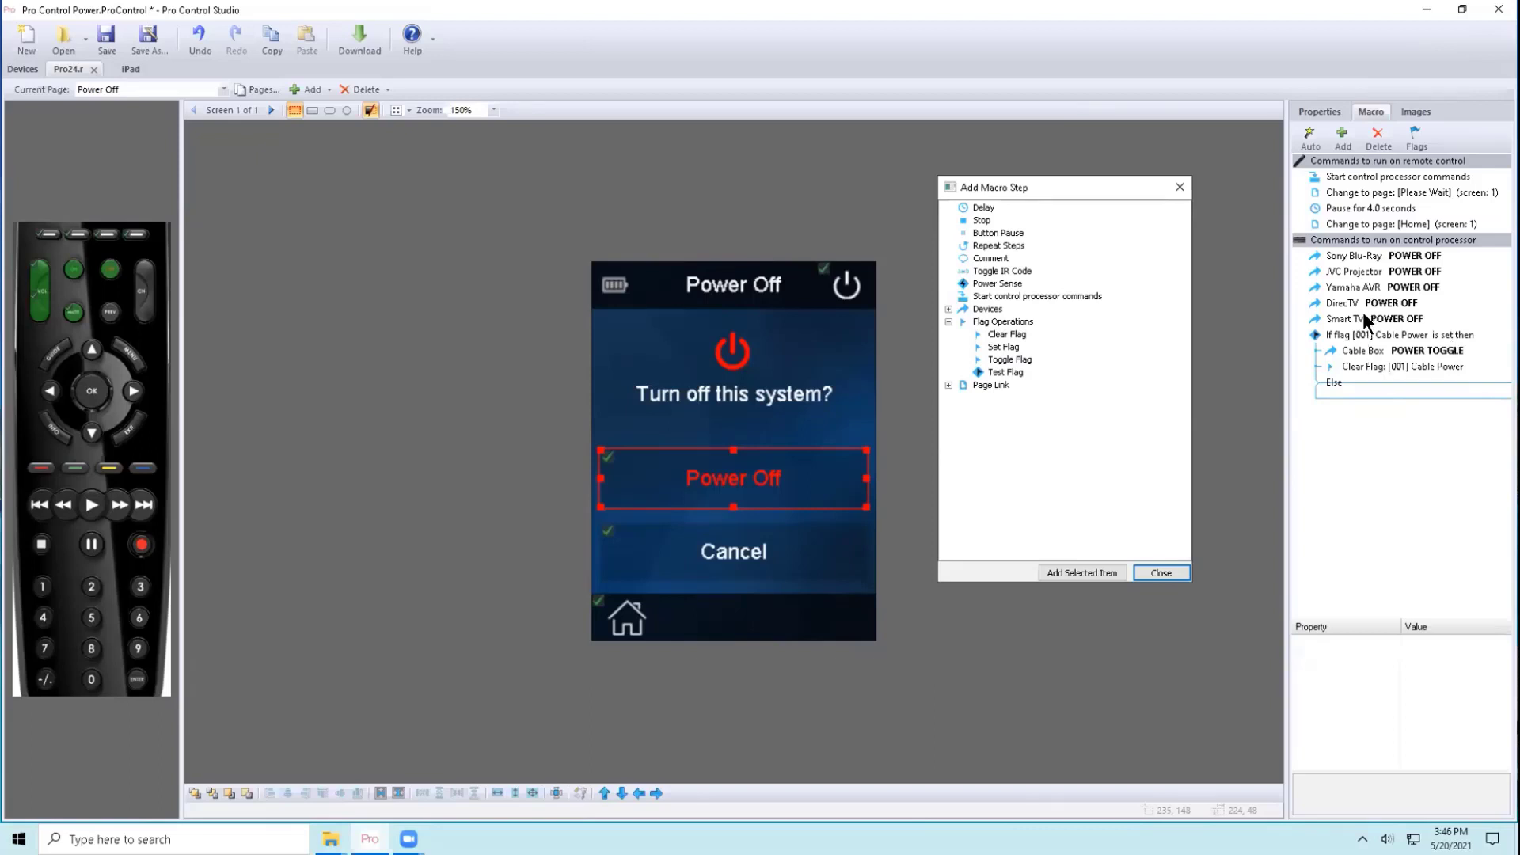
- Review the Power Off button's flag commands and compare them with the cable button's macro on the Home page
click(1477, 331)
click(1432, 351)
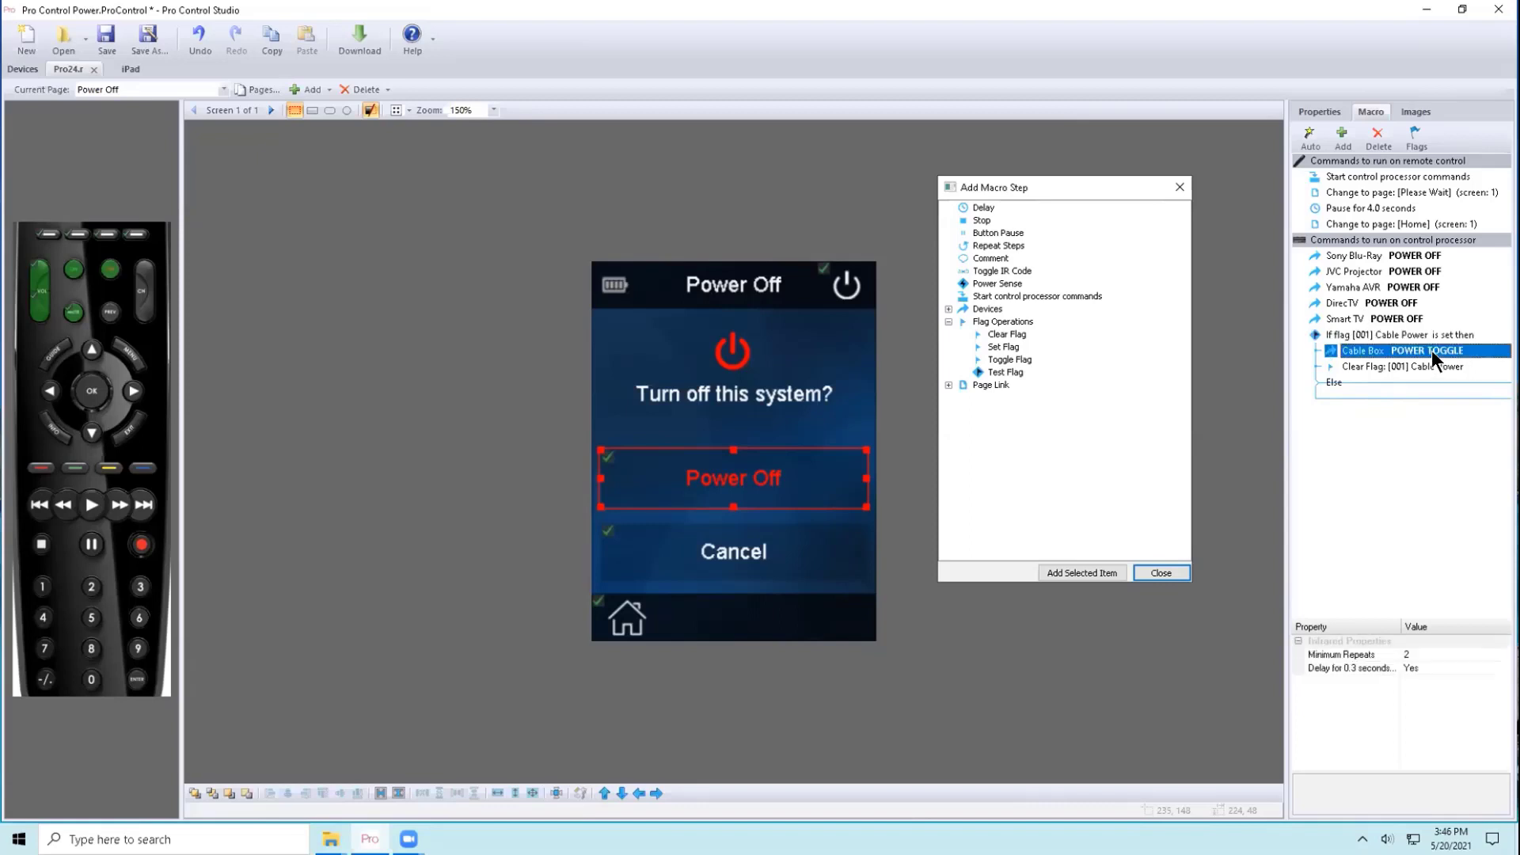
click(1357, 364)
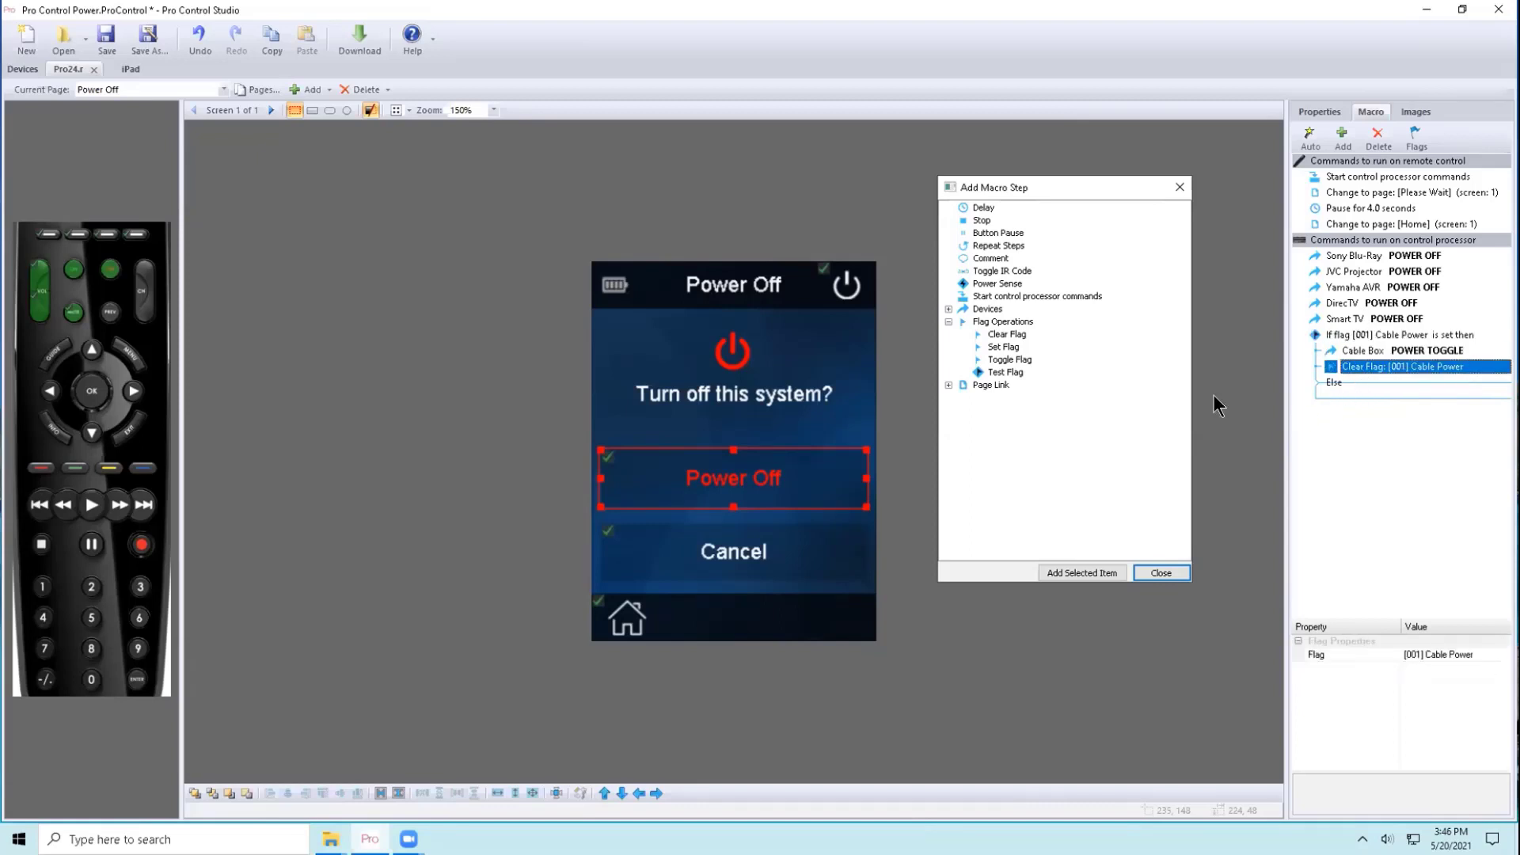
click(178, 90)
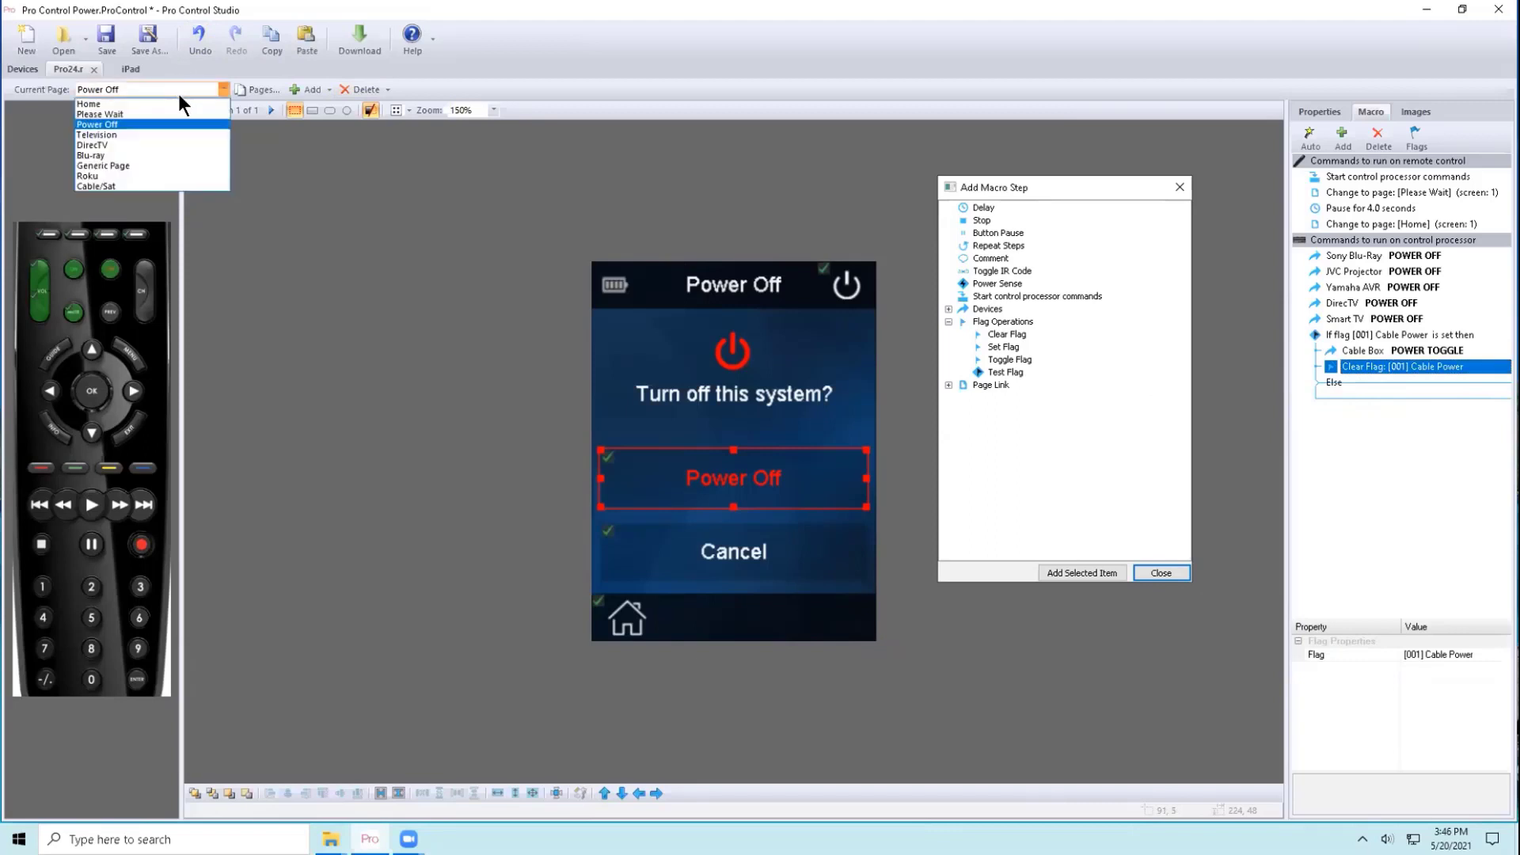
click(179, 104)
click(841, 358)
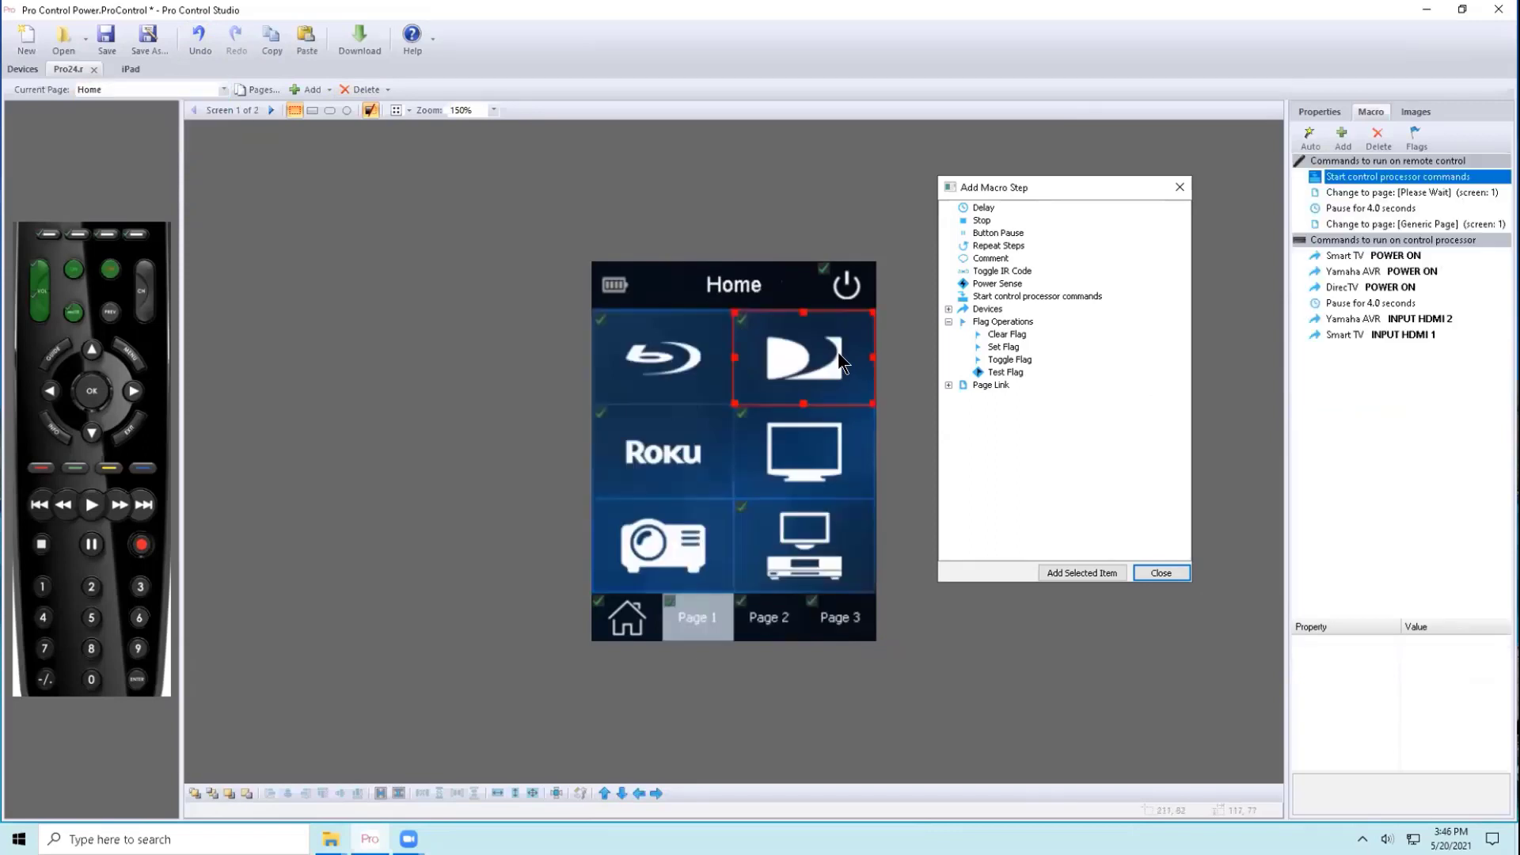
click(789, 478)
click(800, 539)
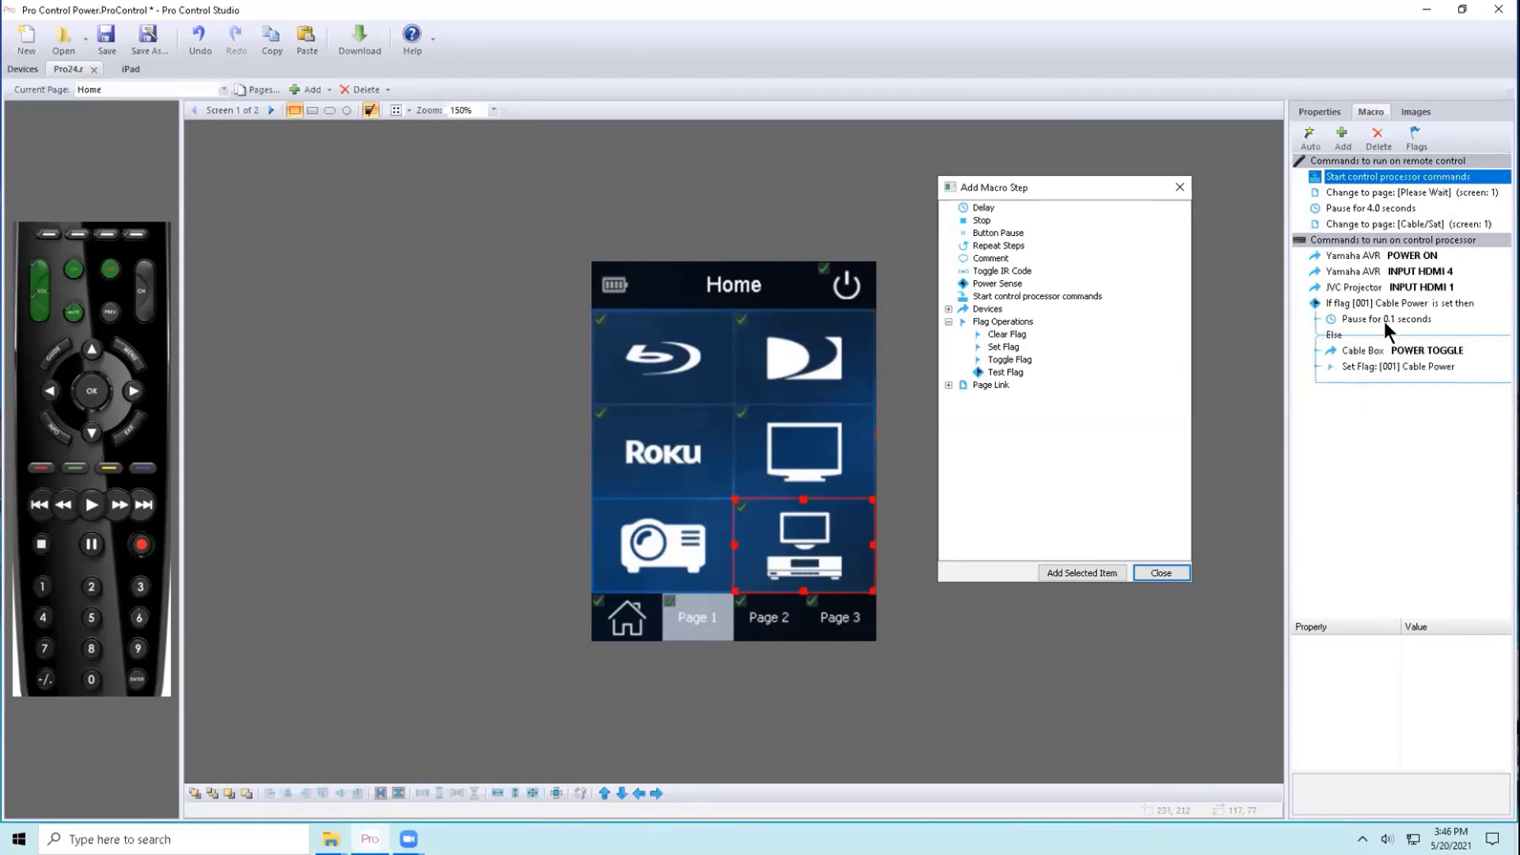
click(1398, 354)
click(1395, 369)
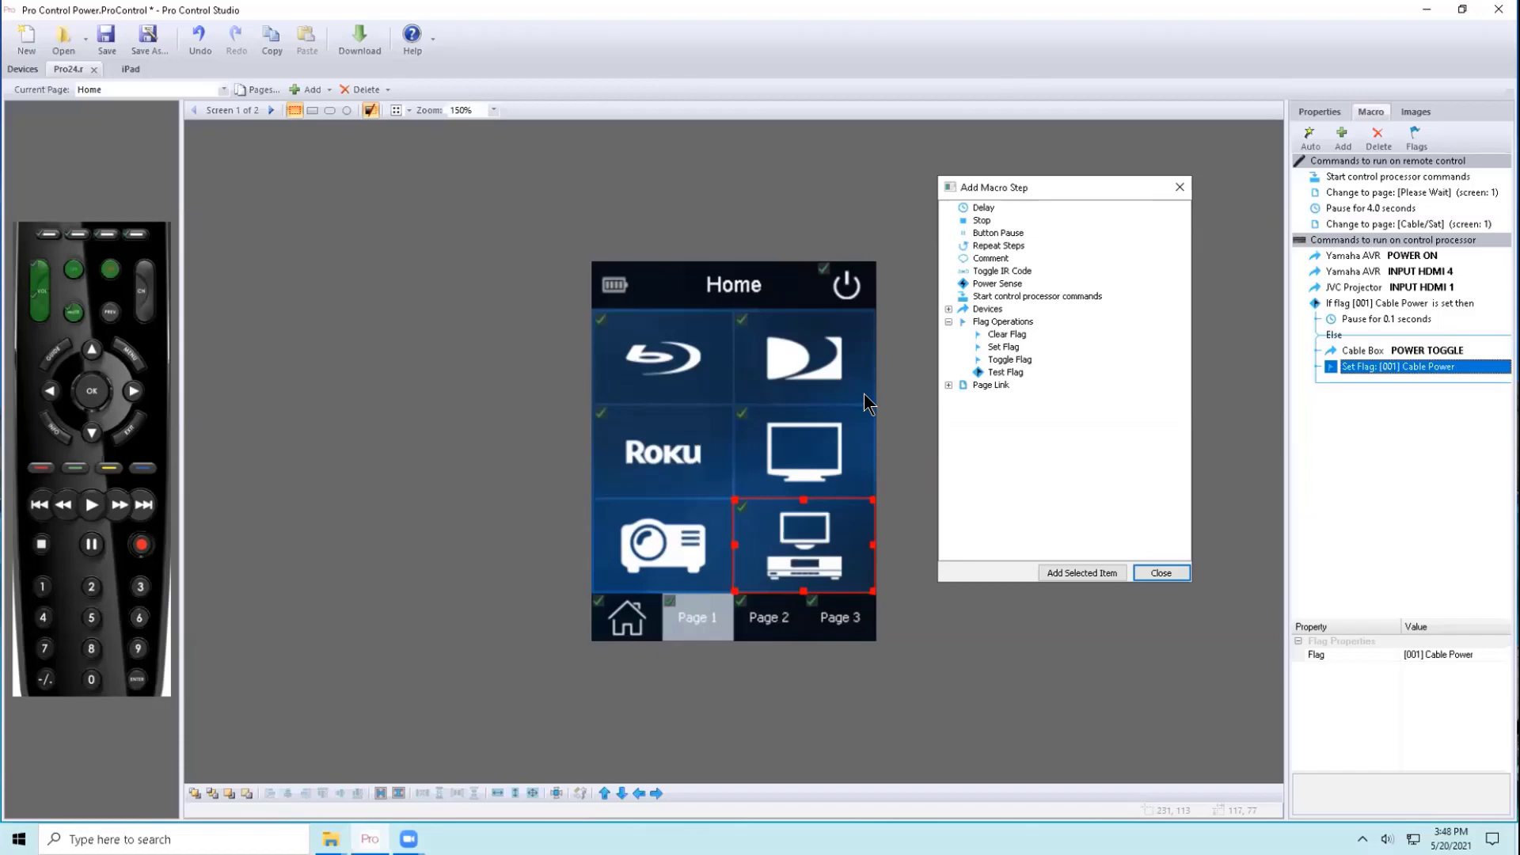
- Search the Pro Control IR codes for XYZ as a new infrared controlled device, and close the library selection without adding one
click(24, 68)
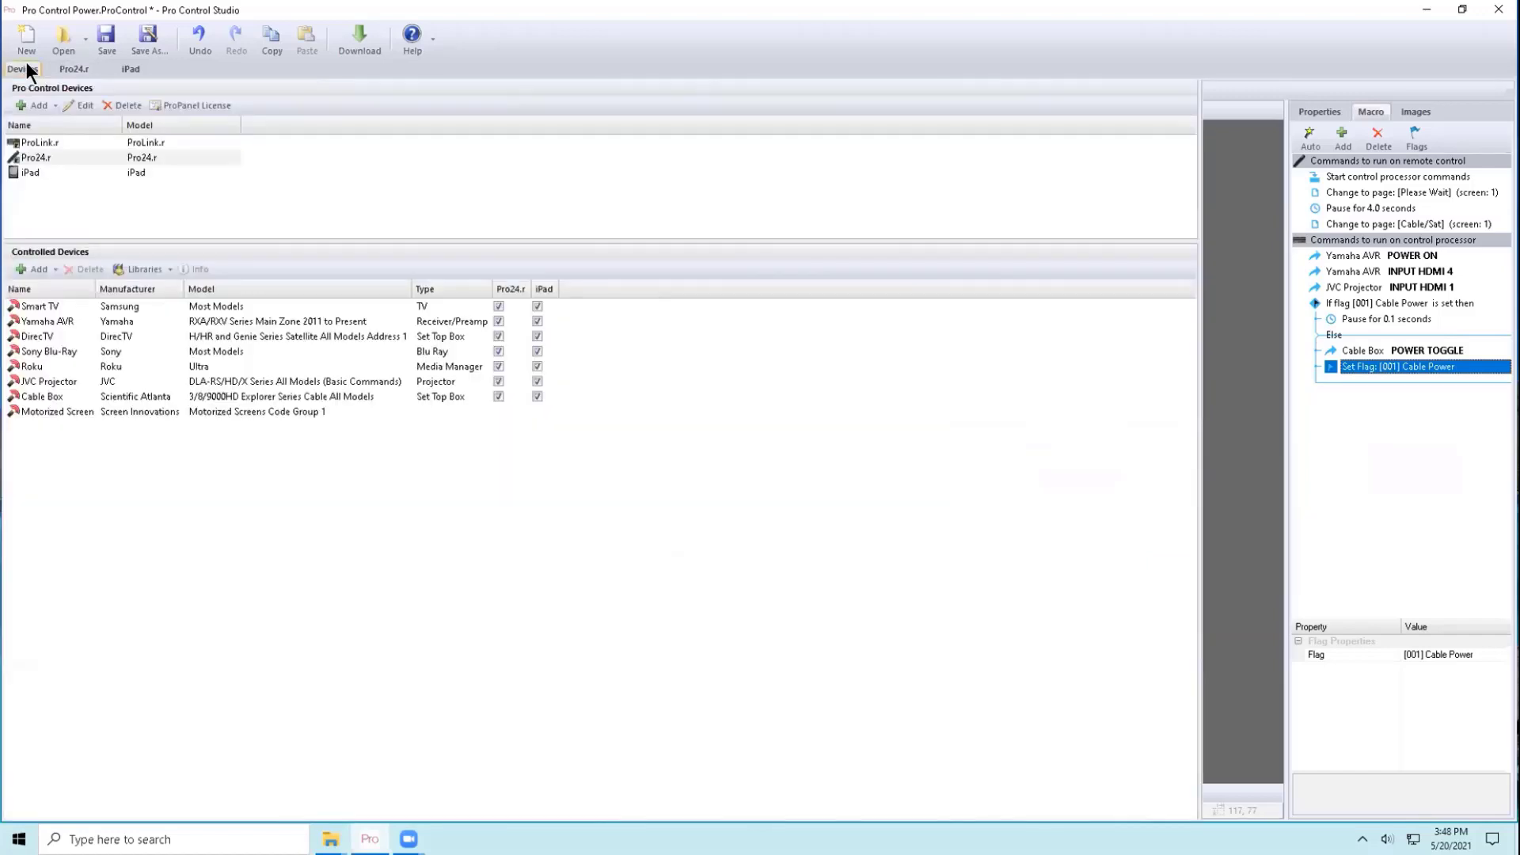
click(35, 271)
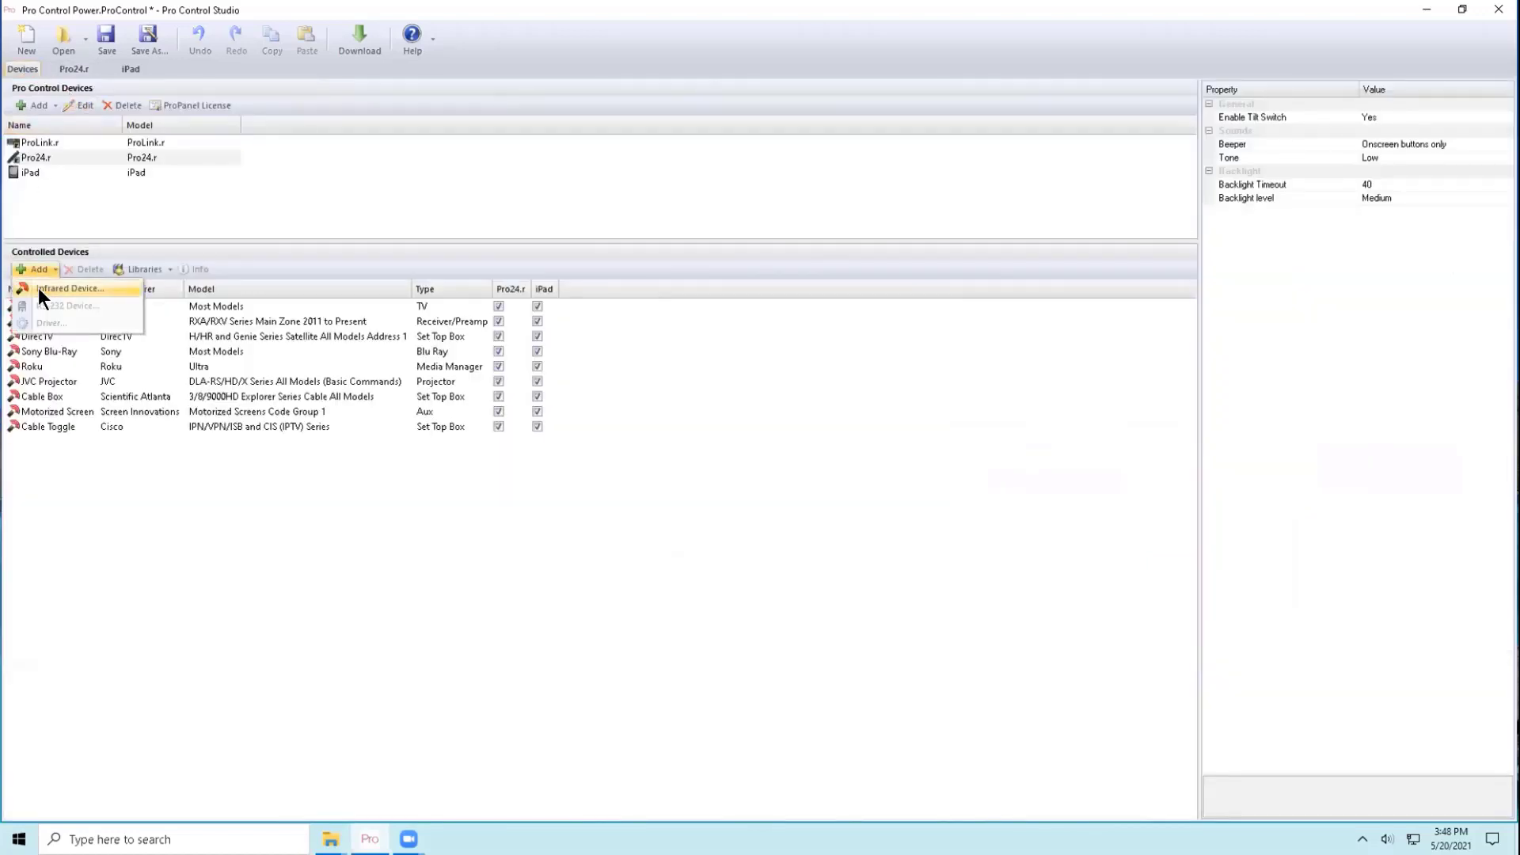
click(38, 287)
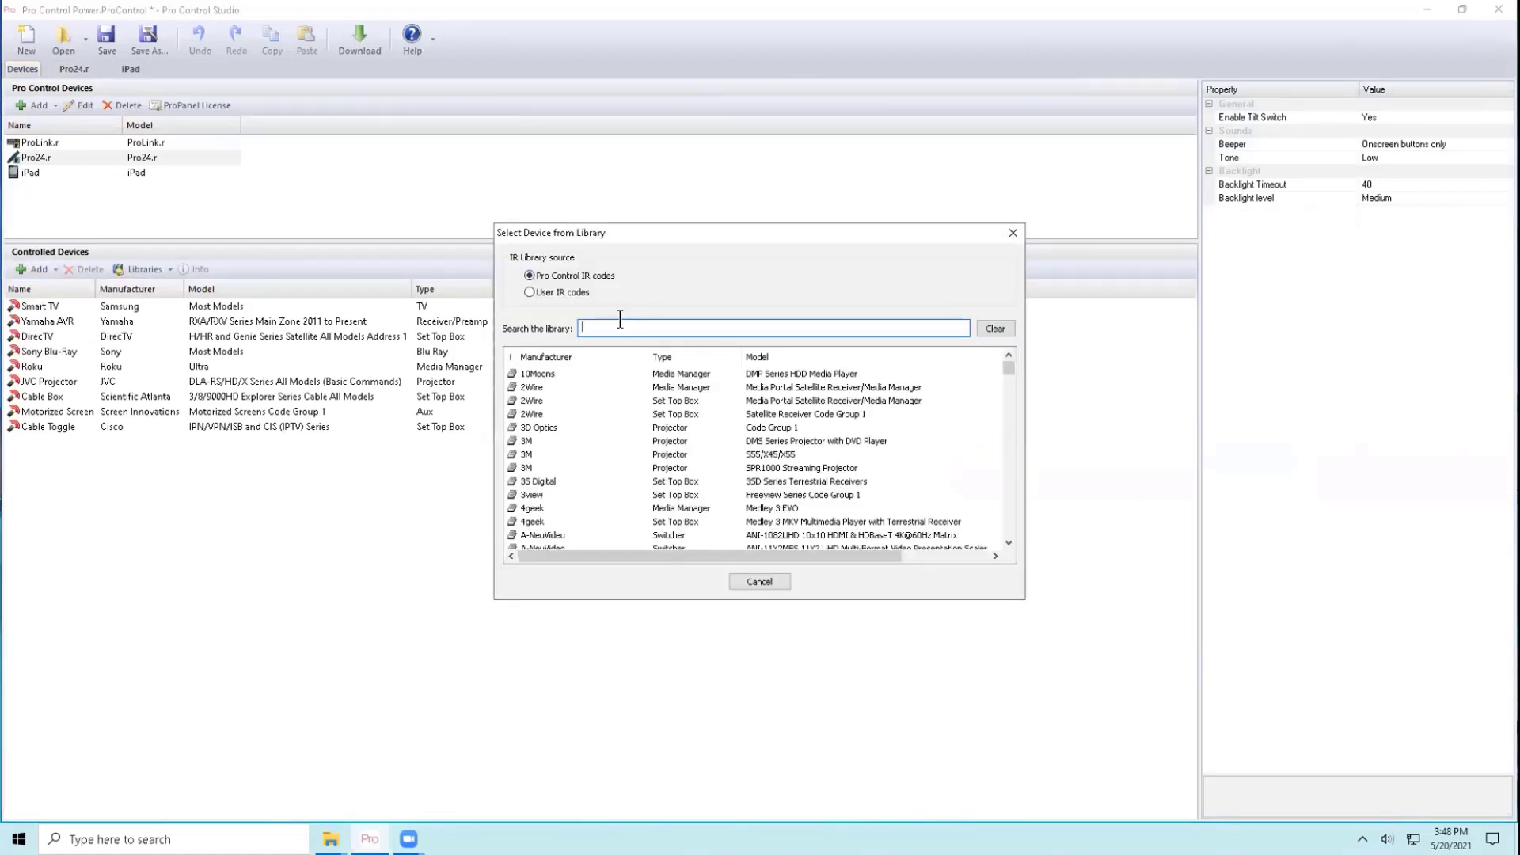
text(XYZ)
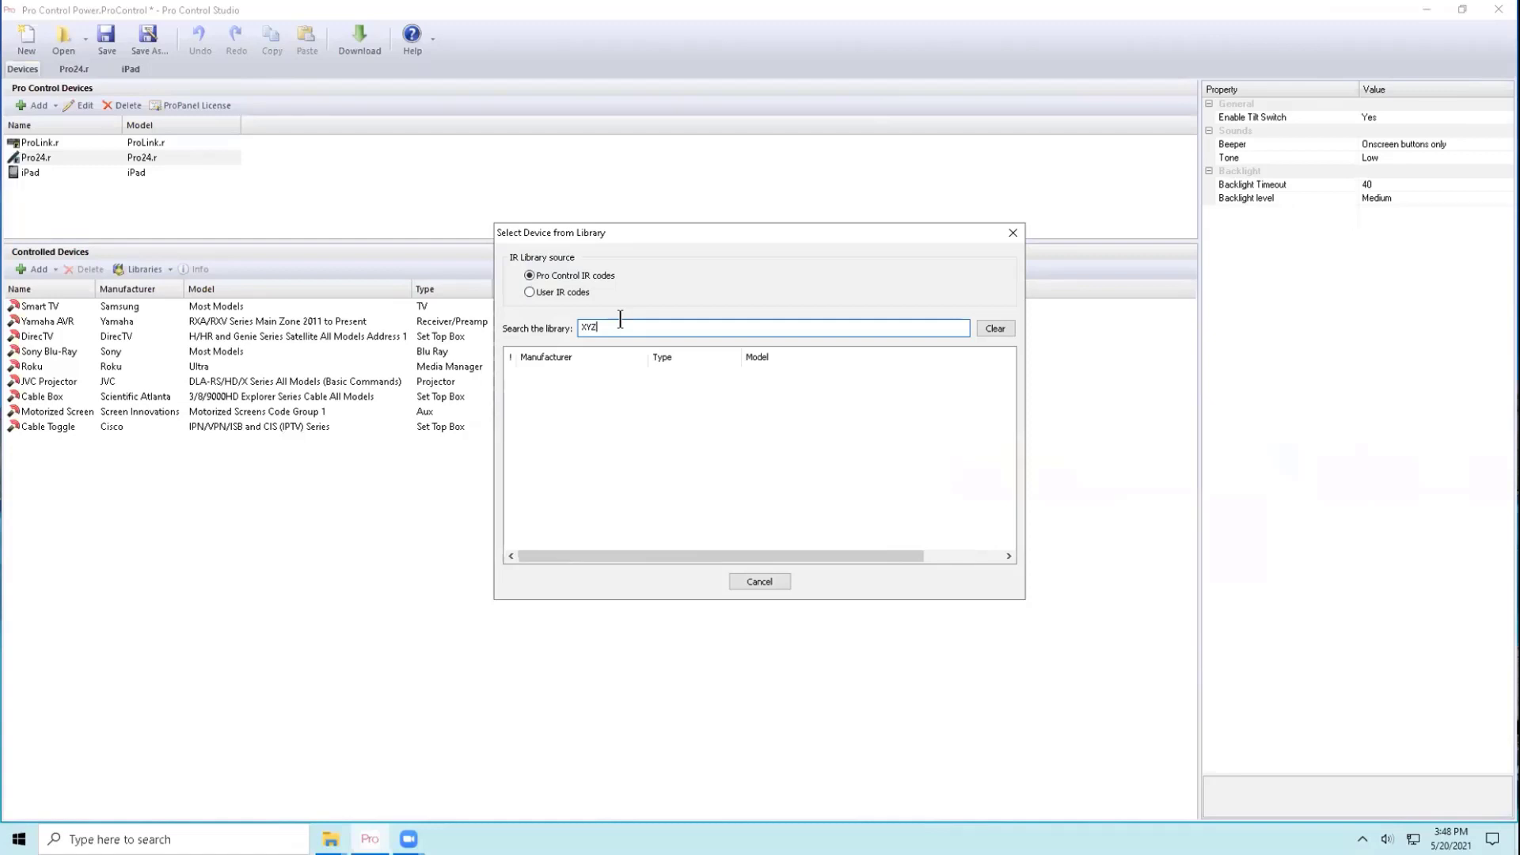
key(BackSpace)
key(BackSpace)
key(BackSpace)
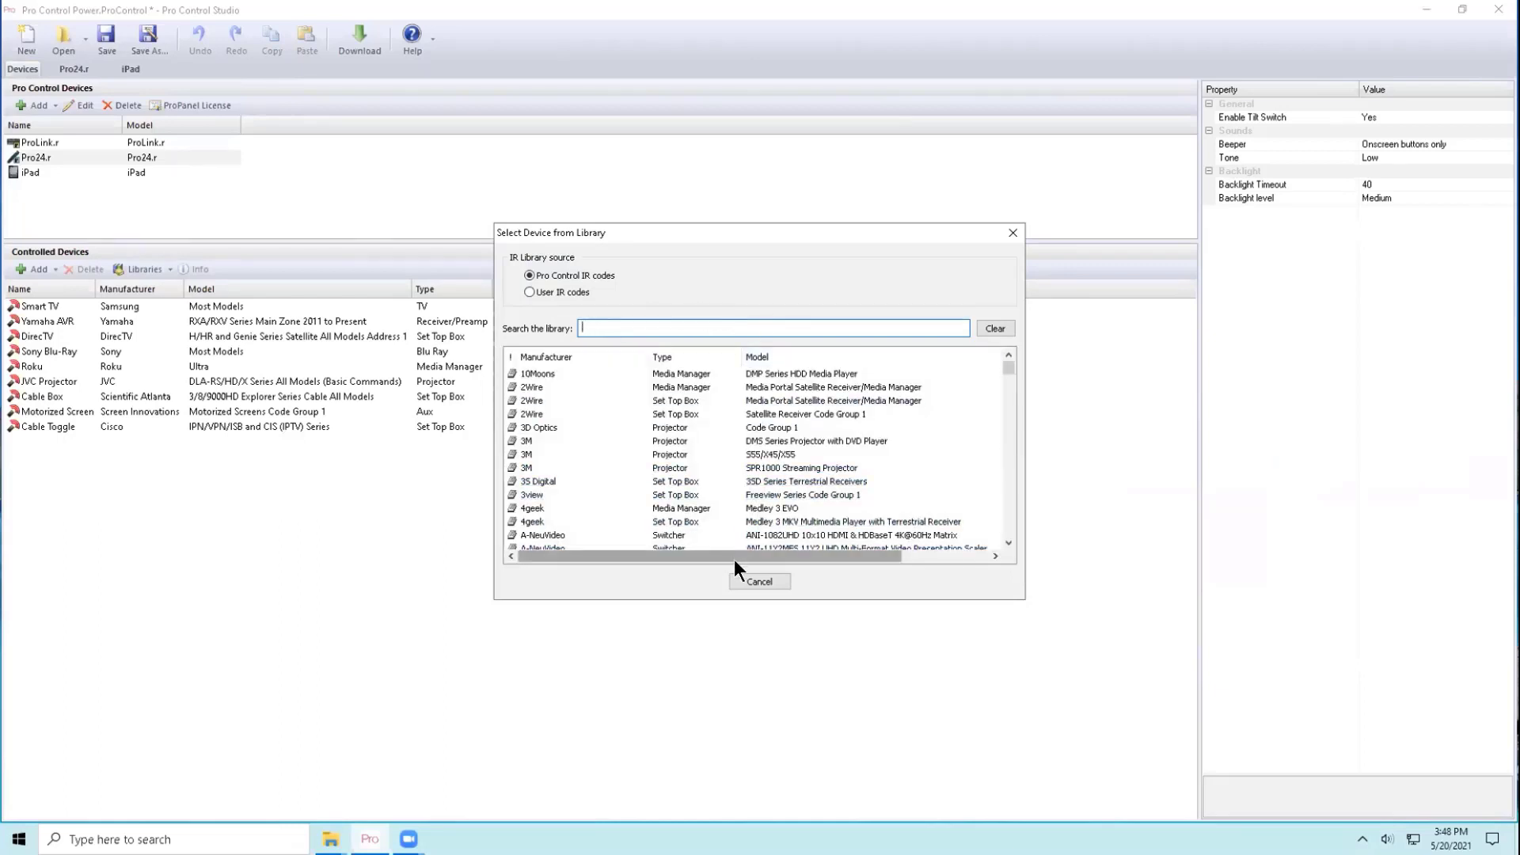
click(745, 584)
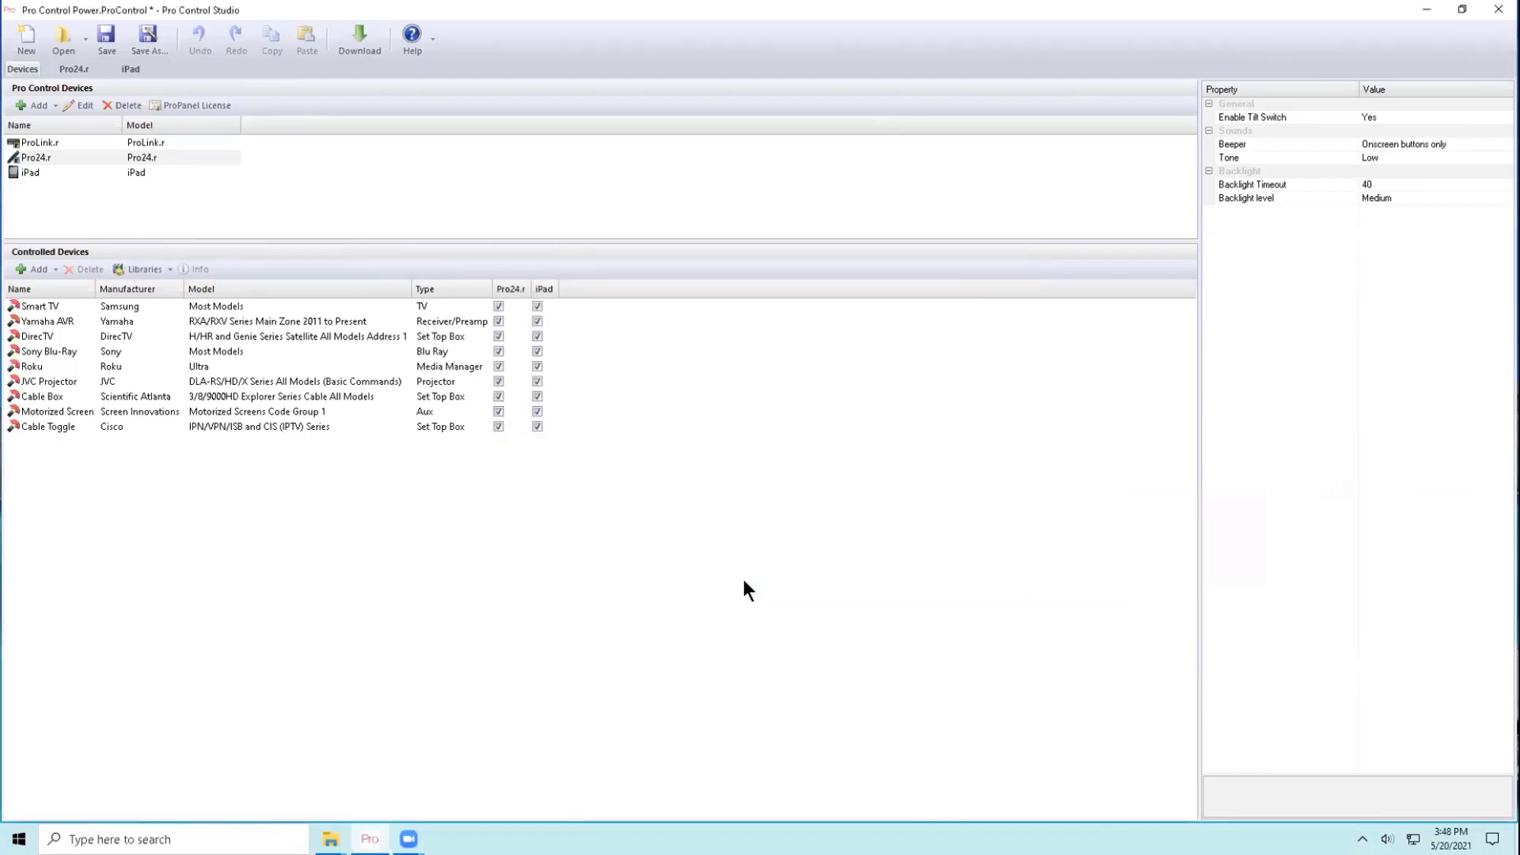
- Create a new remote in the Infrared Library Manager with manufacturer XYZ, type Led Strips and model XYZ-ABC
click(125, 268)
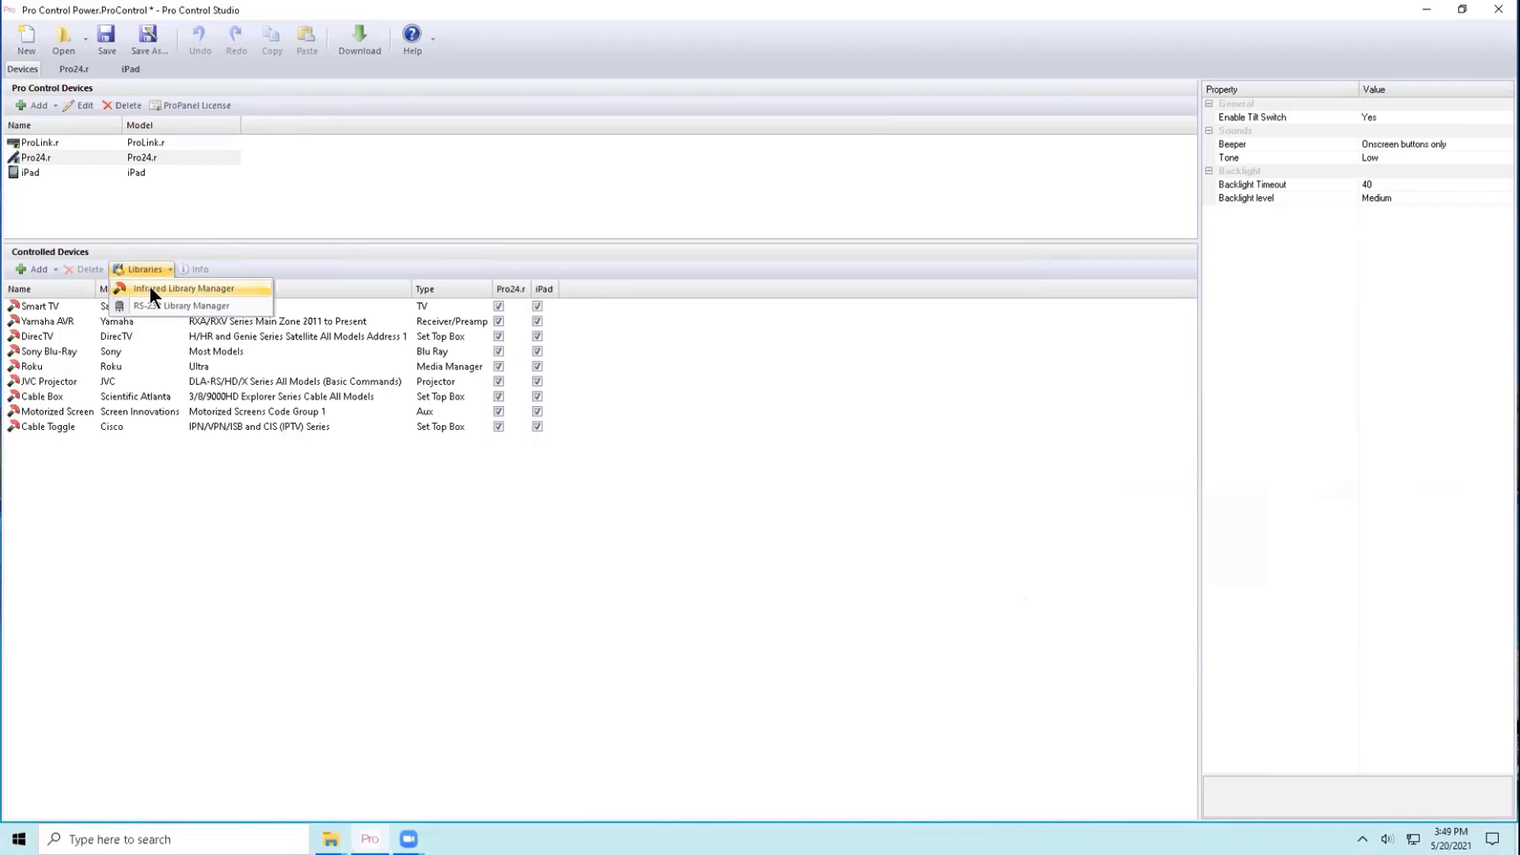
click(149, 288)
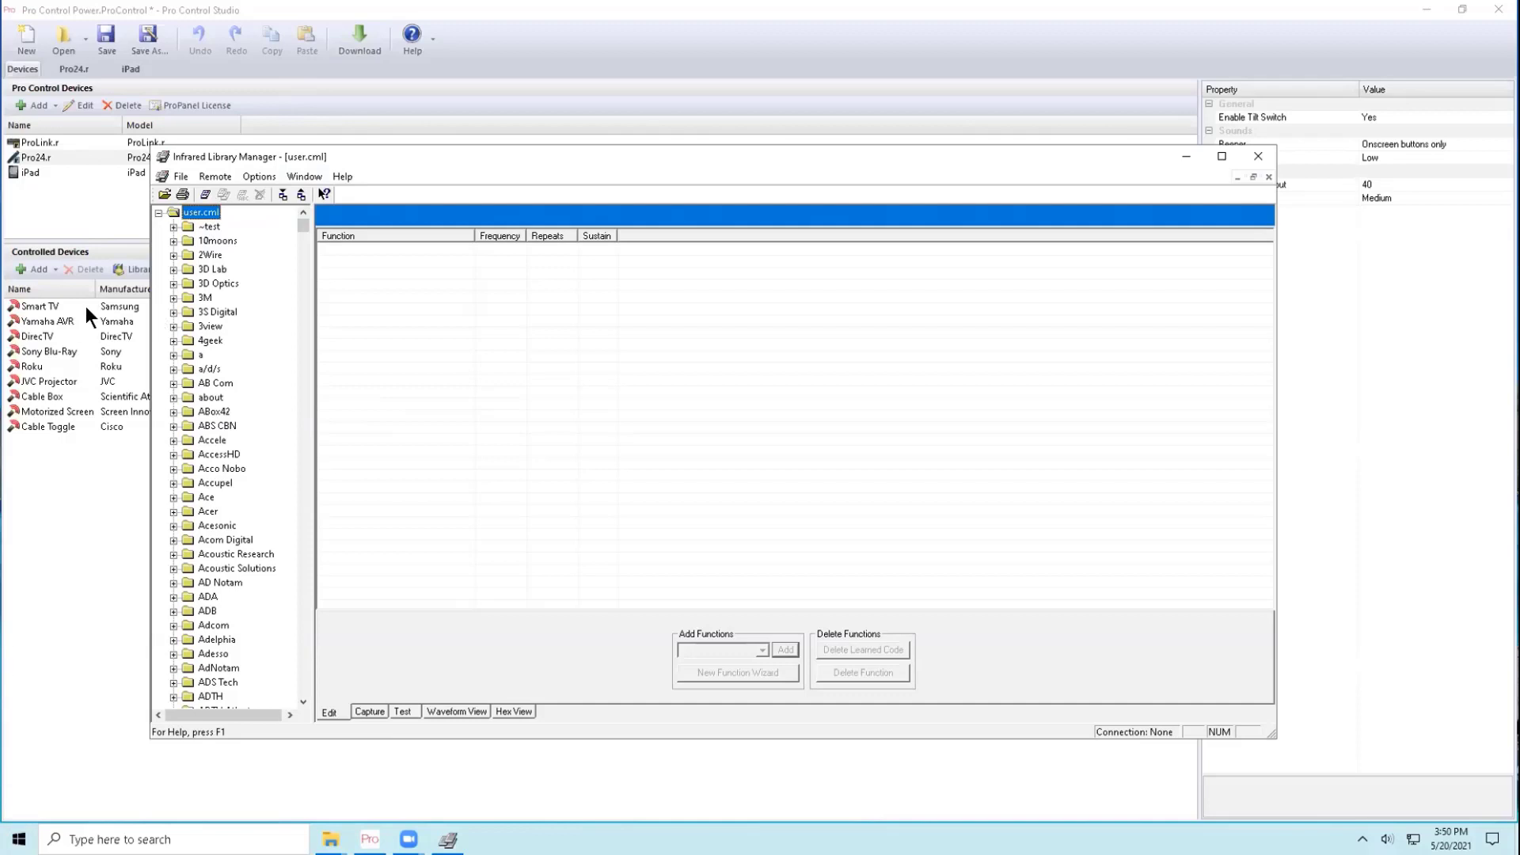
click(212, 172)
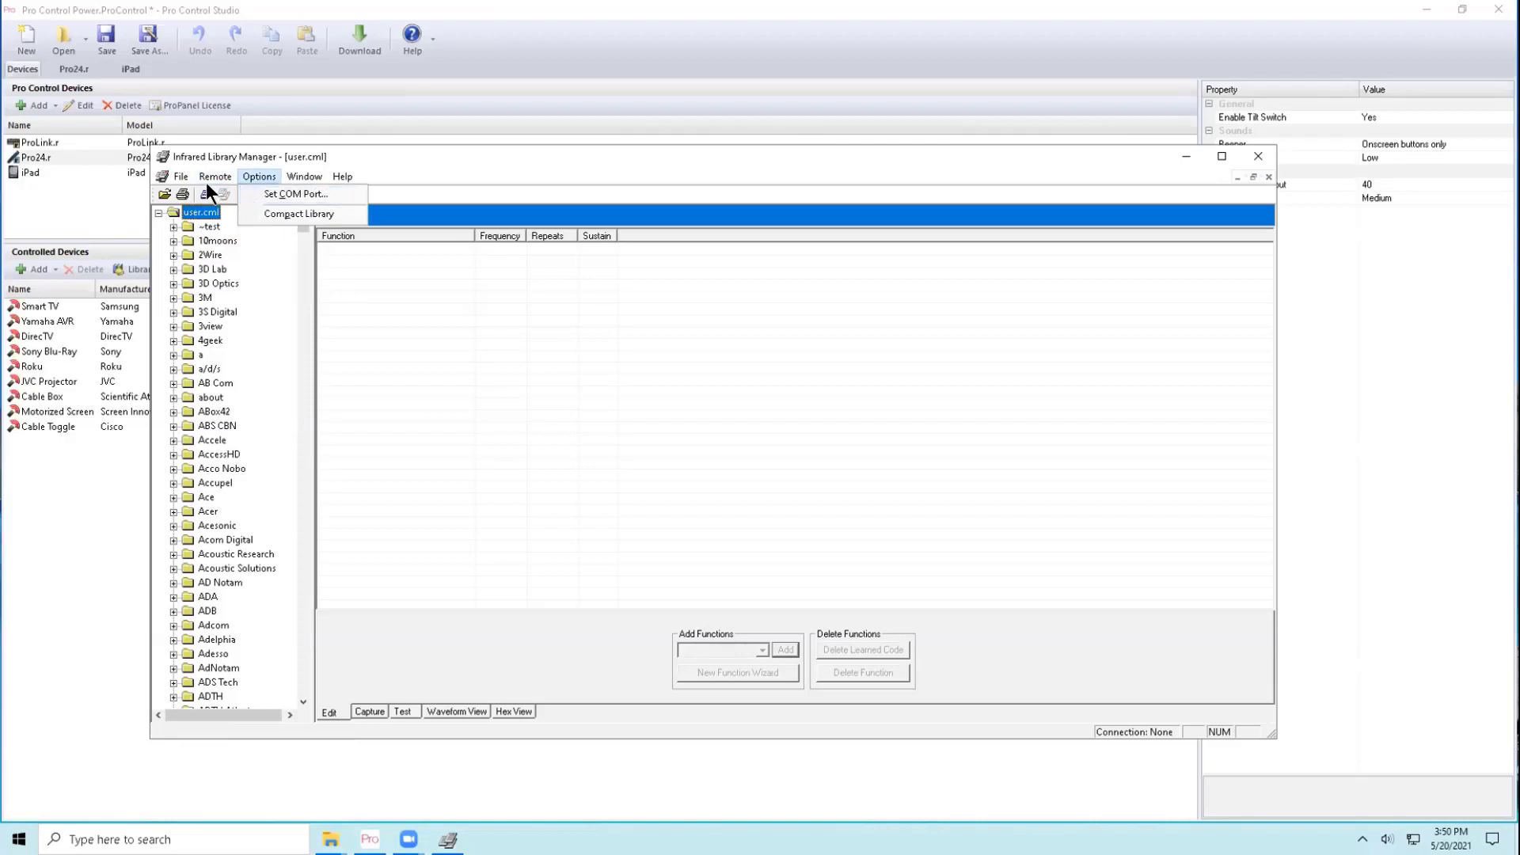
click(212, 190)
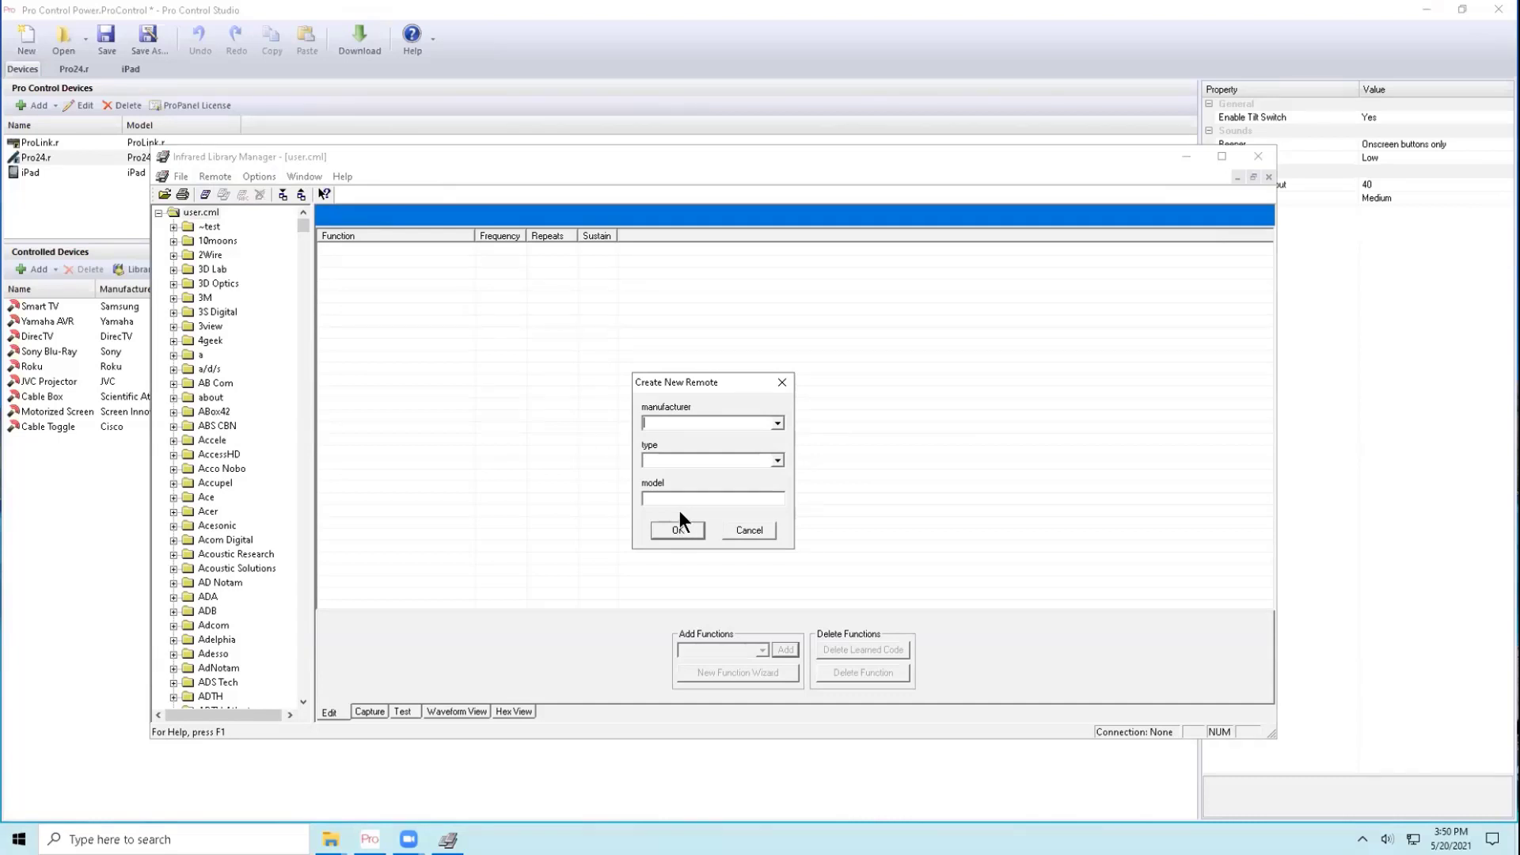
click(687, 425)
text(XYZ)
text(Led Strips)
text(XYZ-)
text(ABC)
click(673, 536)
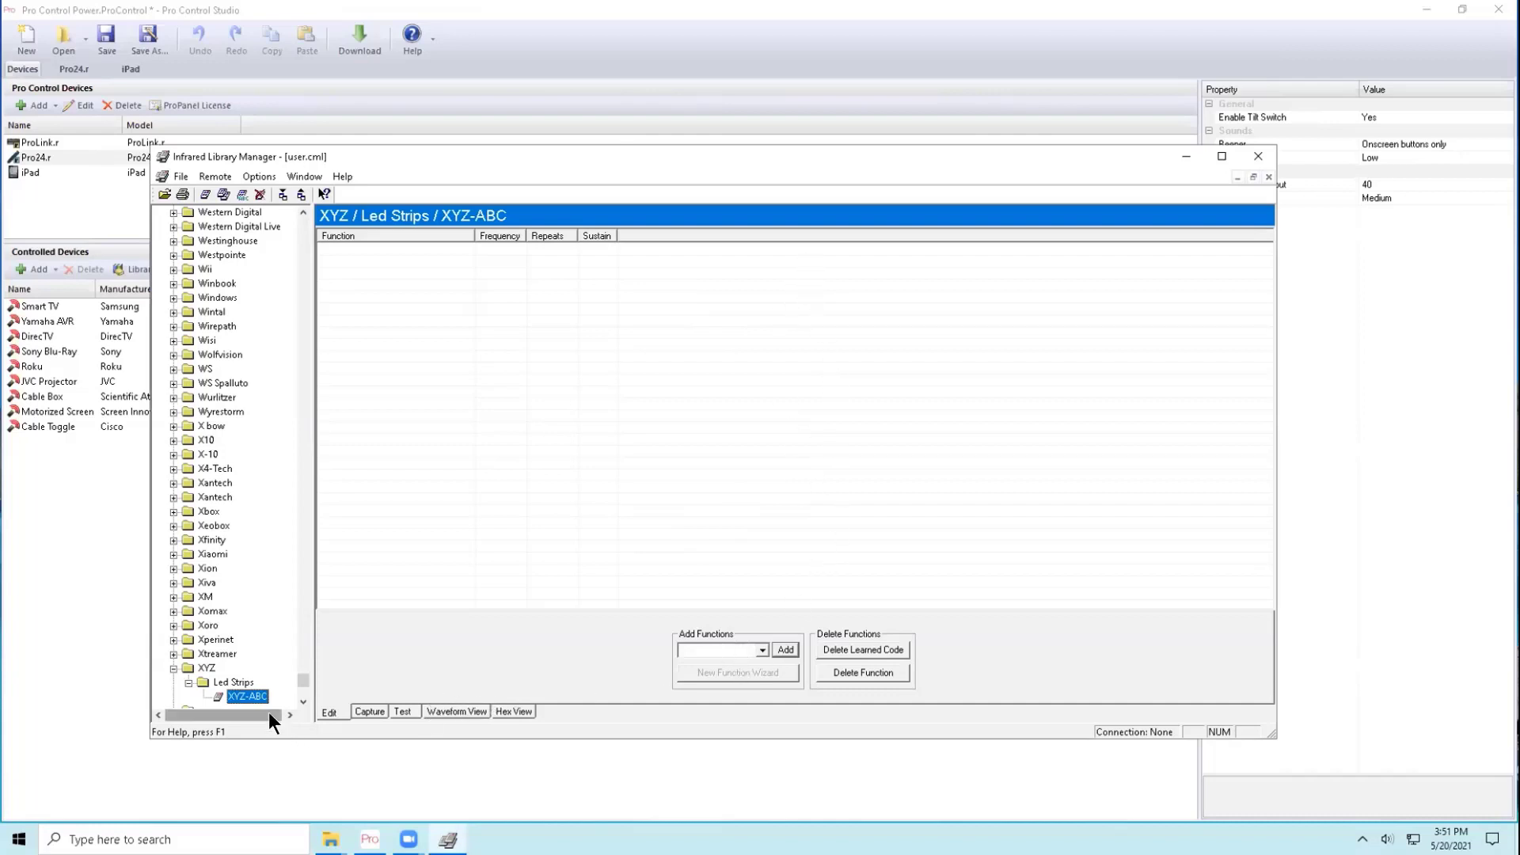
- Add the functions BLUE, GREEN, RED, WHITE and YELLOW to the XYZ-ABC remote
scroll(299, 682, down, 8)
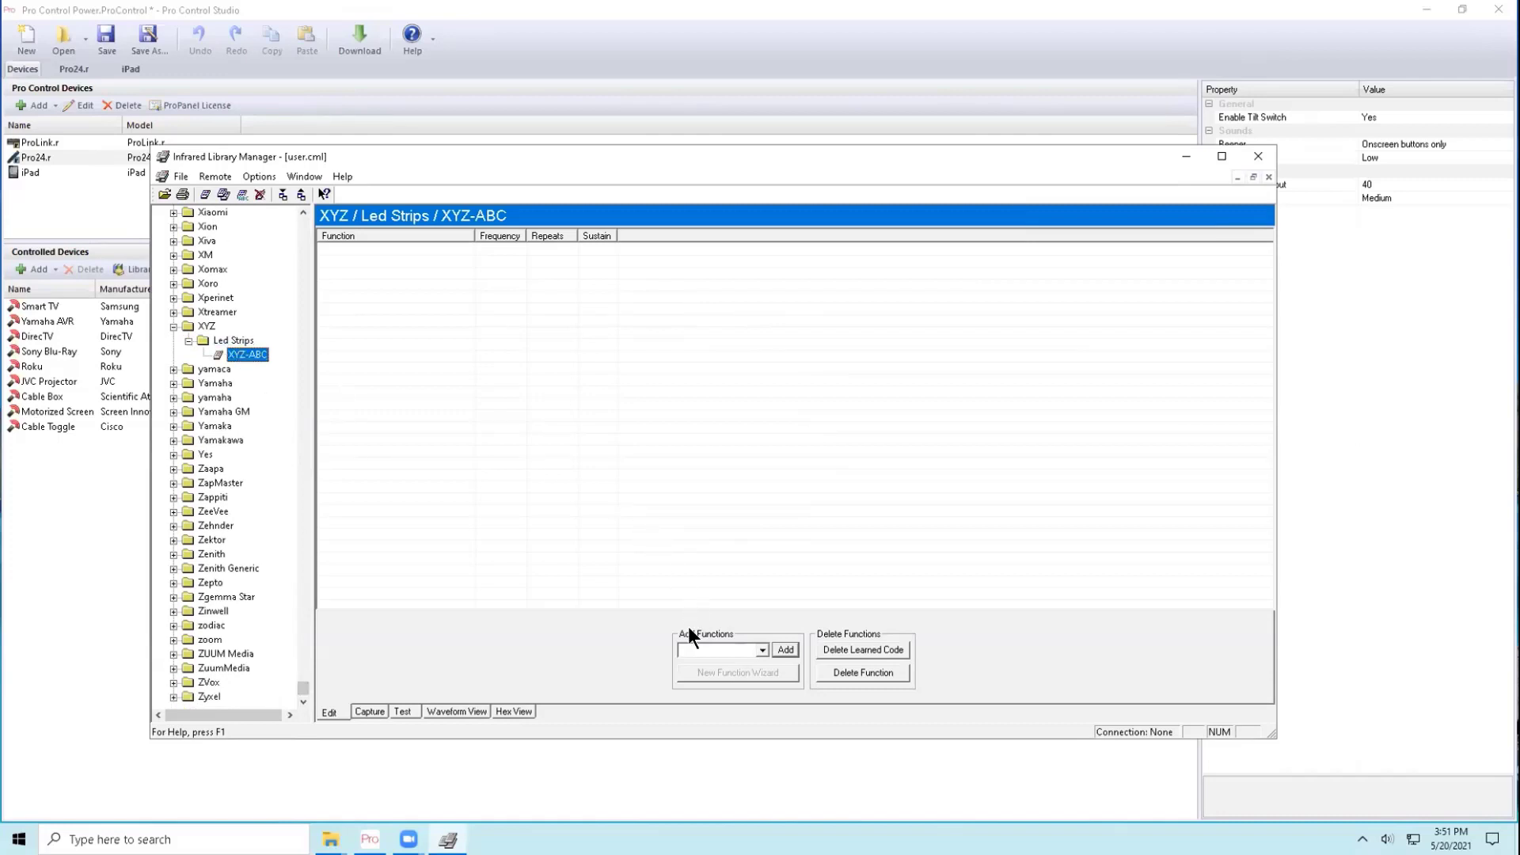
click(704, 649)
text(BLUE)
key(Return)
text(GREEN)
key(Return)
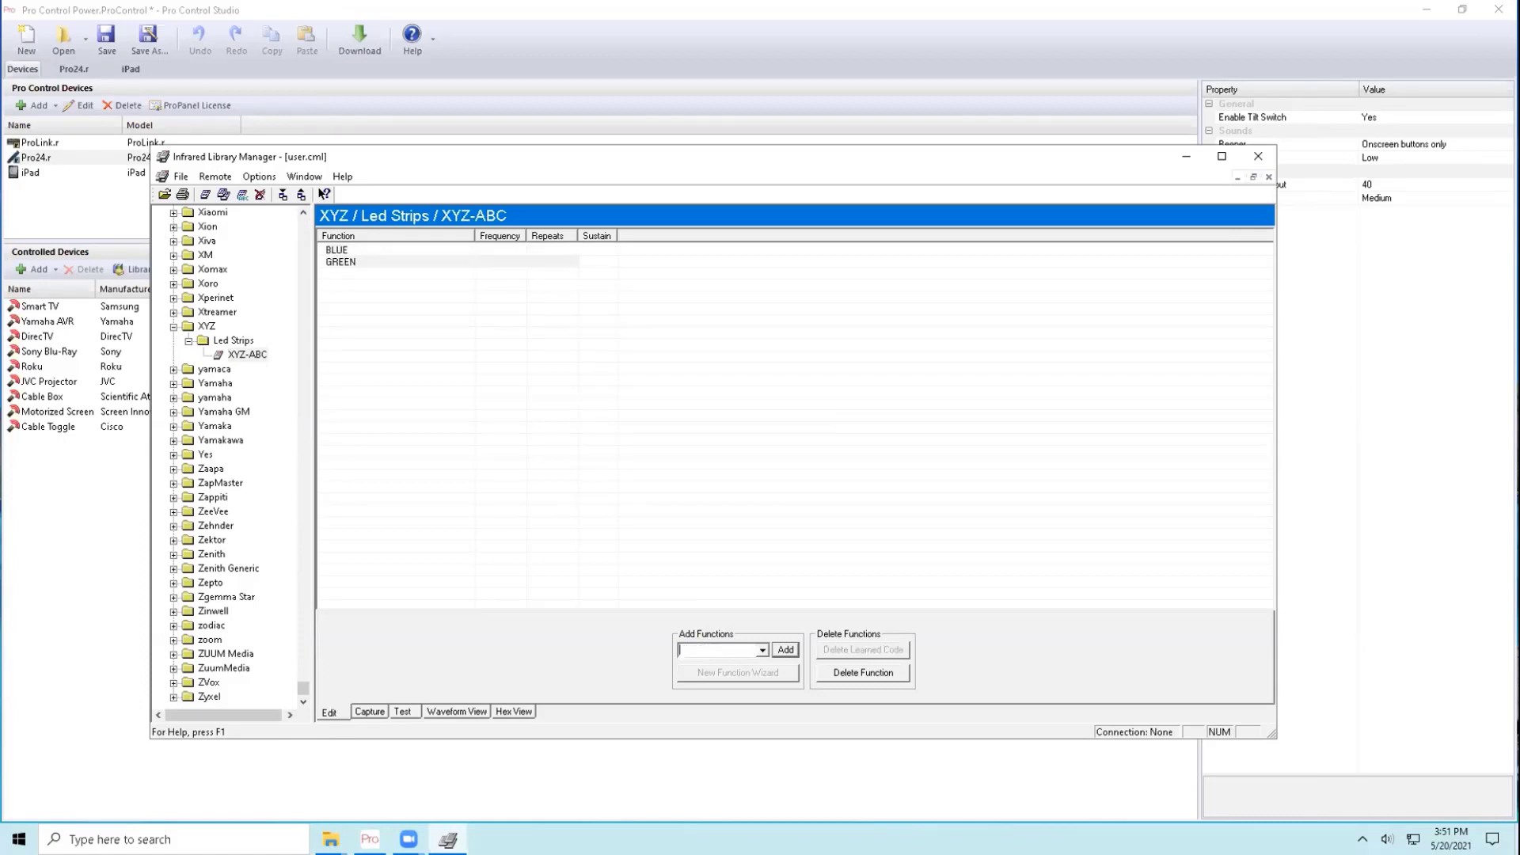
text(RED)
key(Return)
text(WHITE)
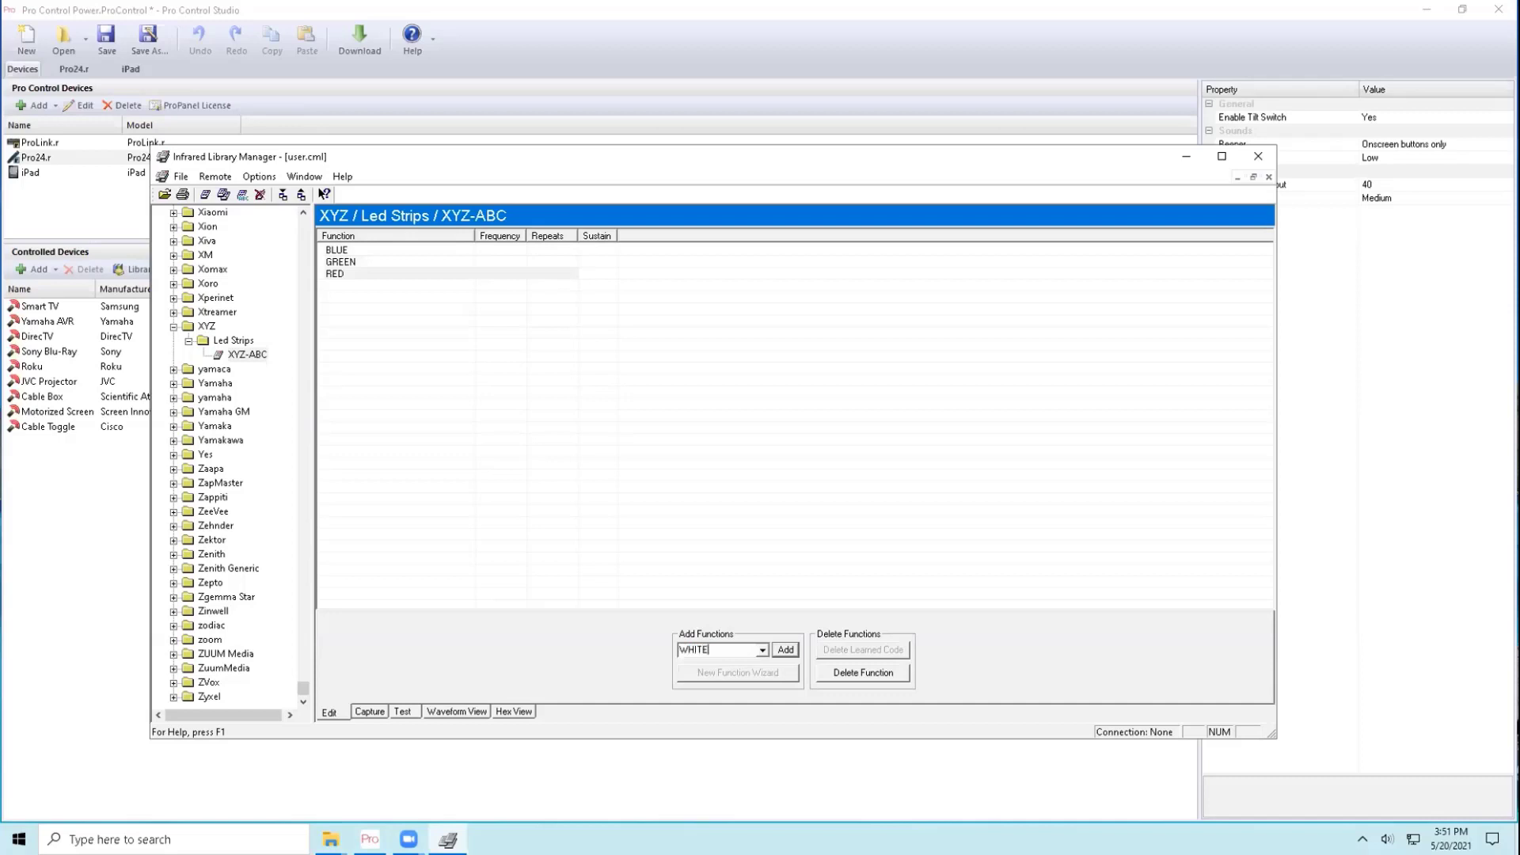
key(Return)
text(YELLOW)
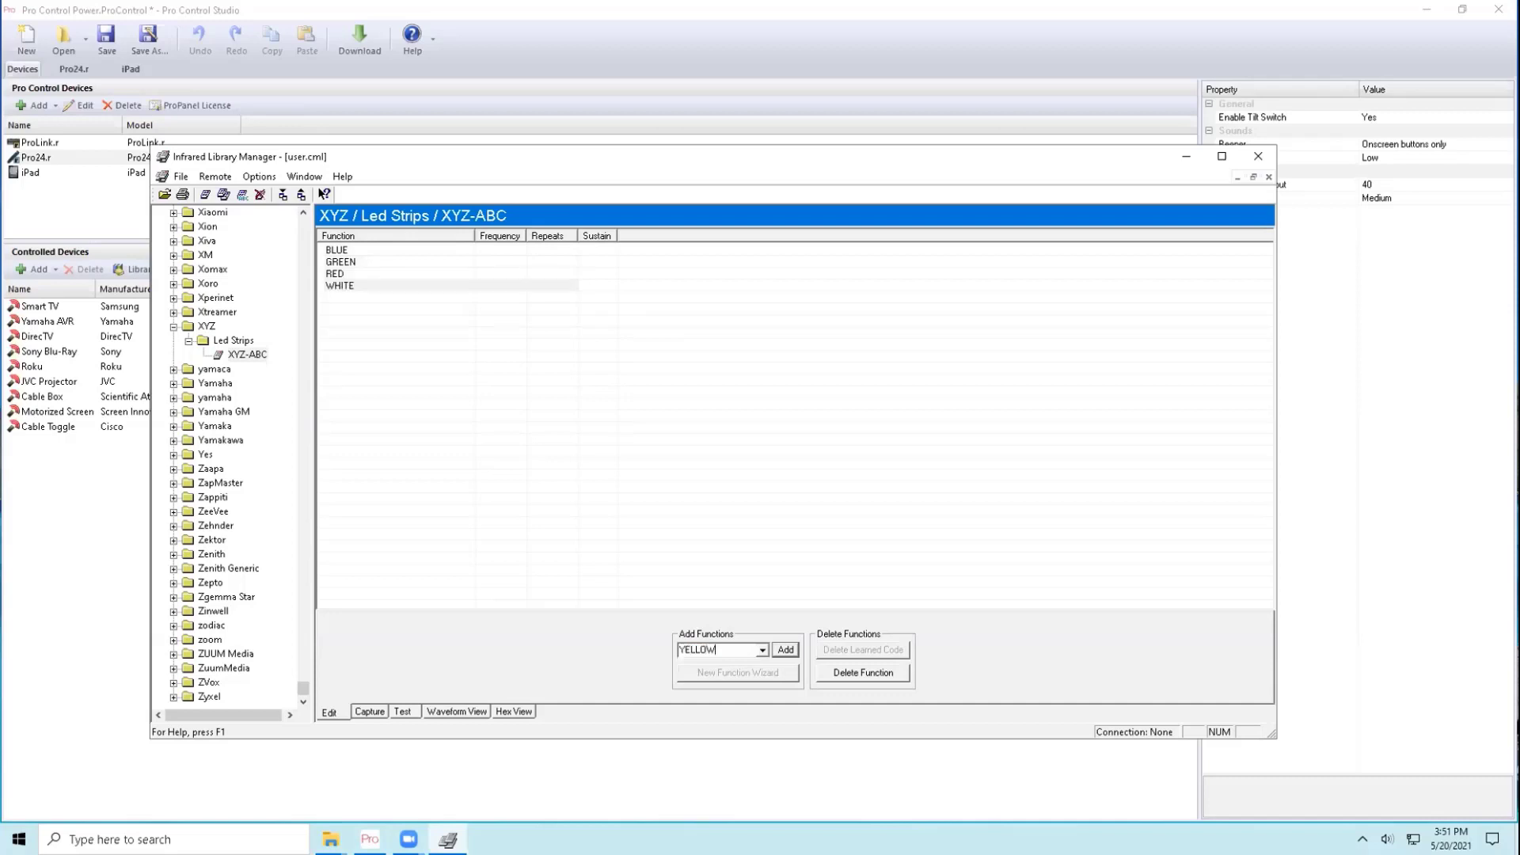
key(Return)
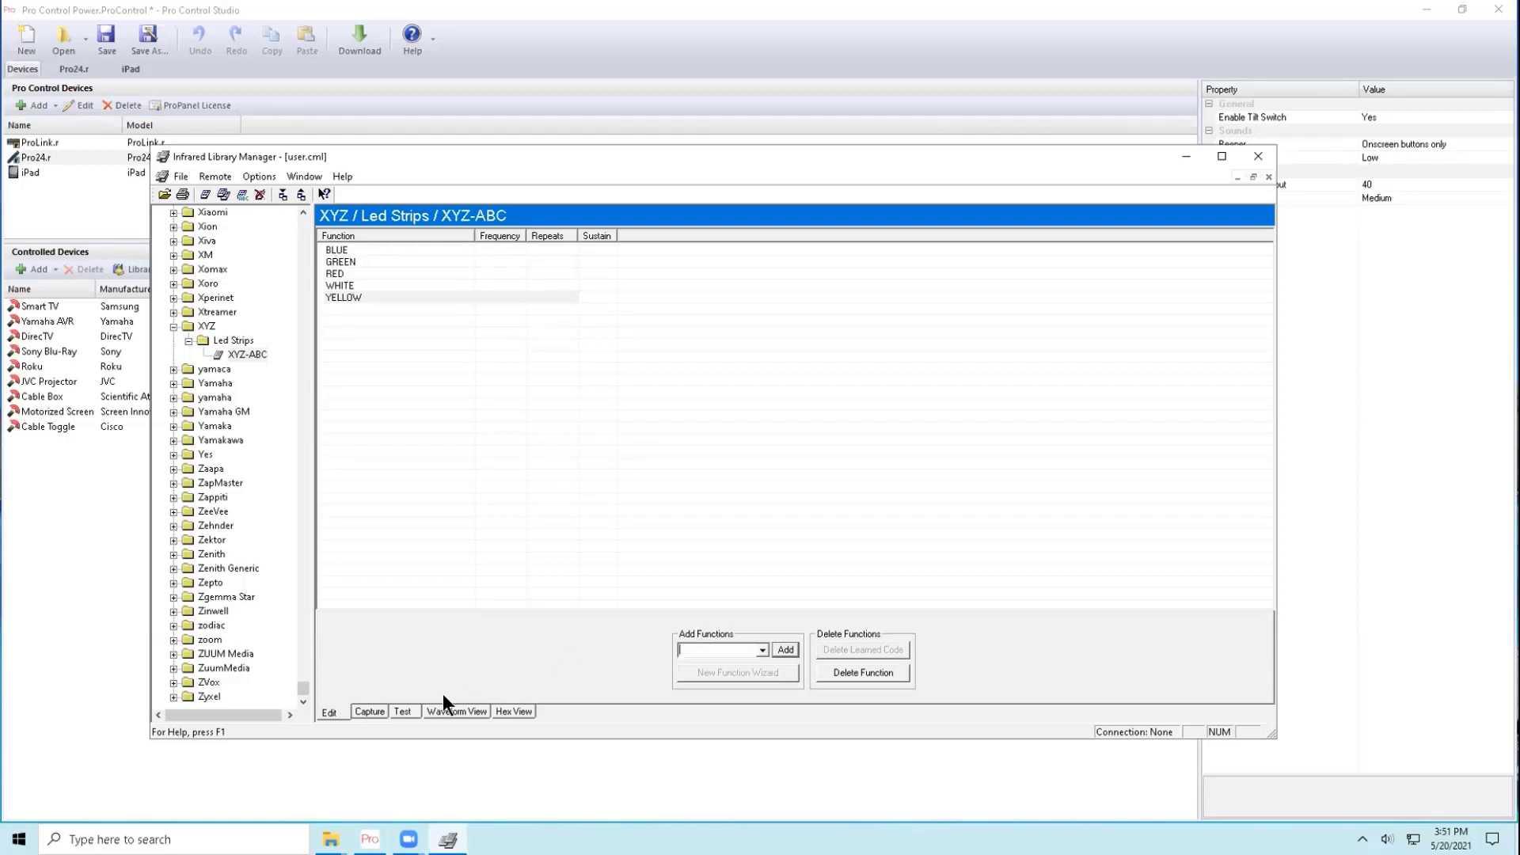
- Capture the BLUE, GREEN and RED codes from the source remote in Learn mode, and turn capture off
click(373, 711)
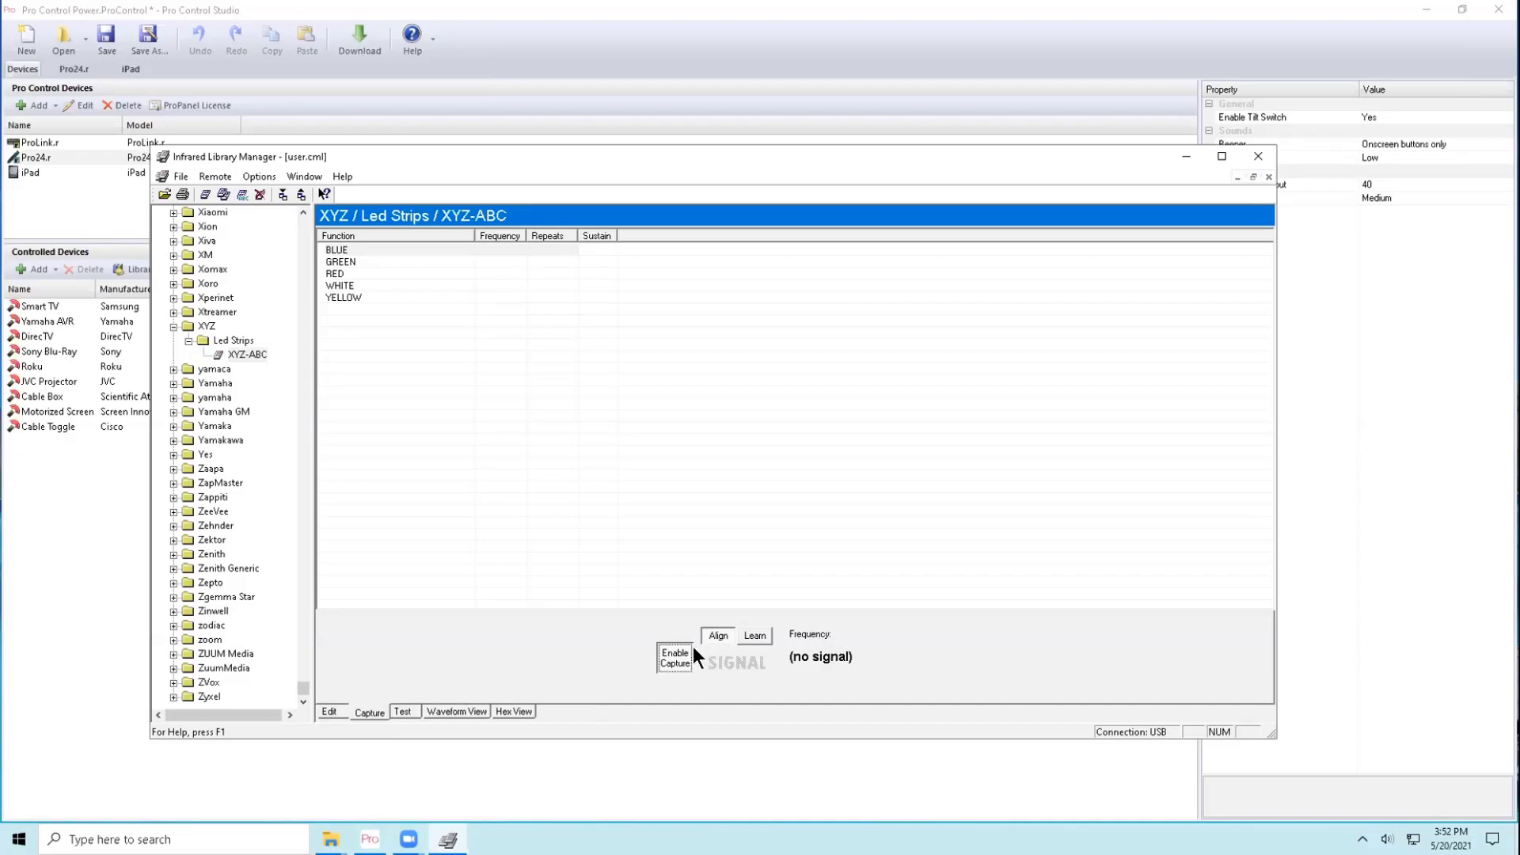
click(714, 634)
click(754, 636)
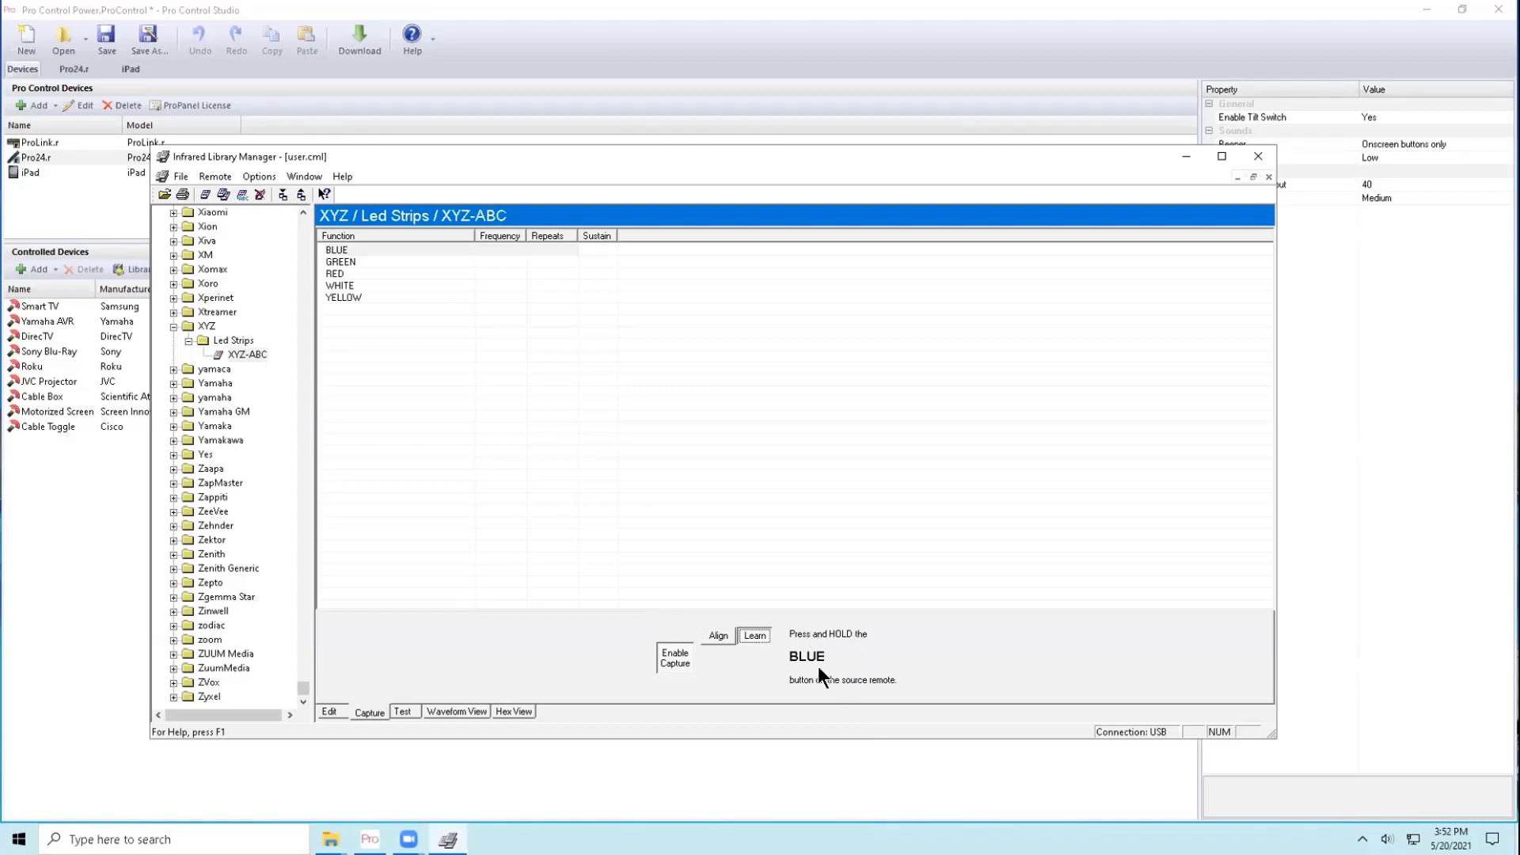
click(363, 249)
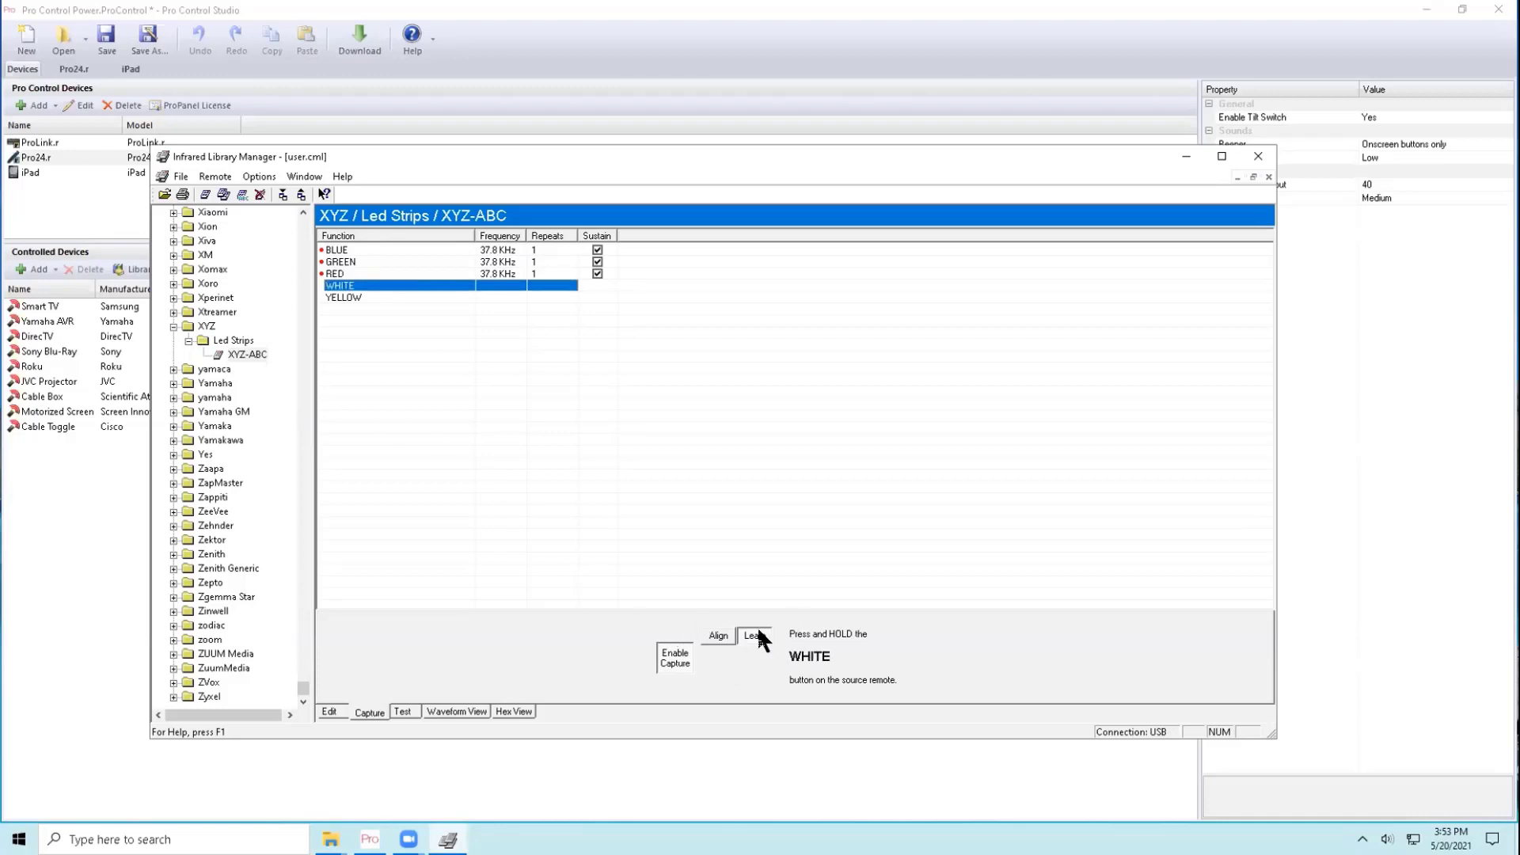
click(670, 657)
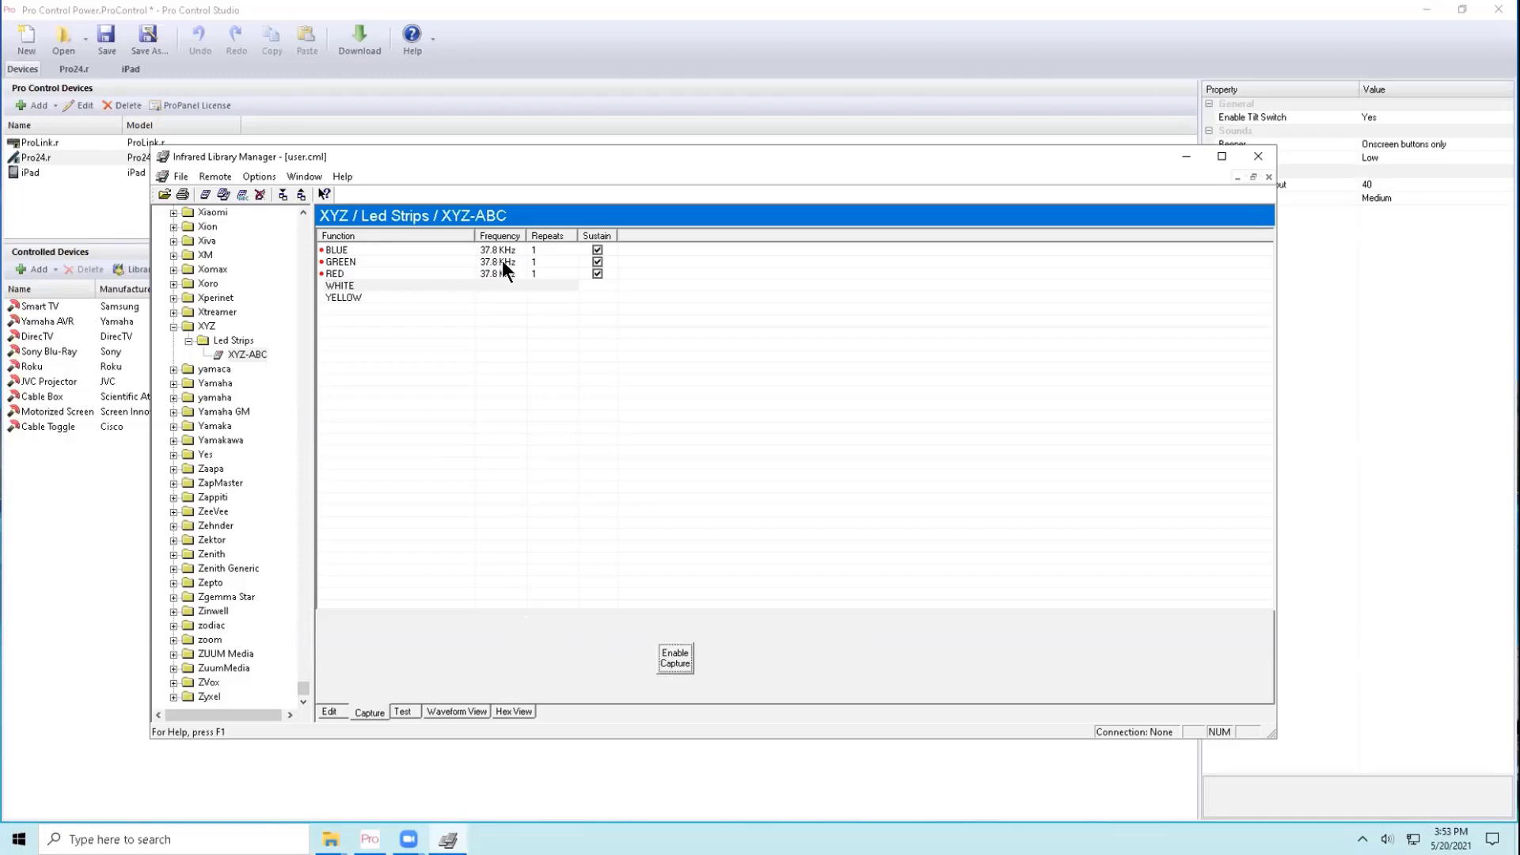
- View the waveform of the learned RED code and copy its complete hex data
click(394, 274)
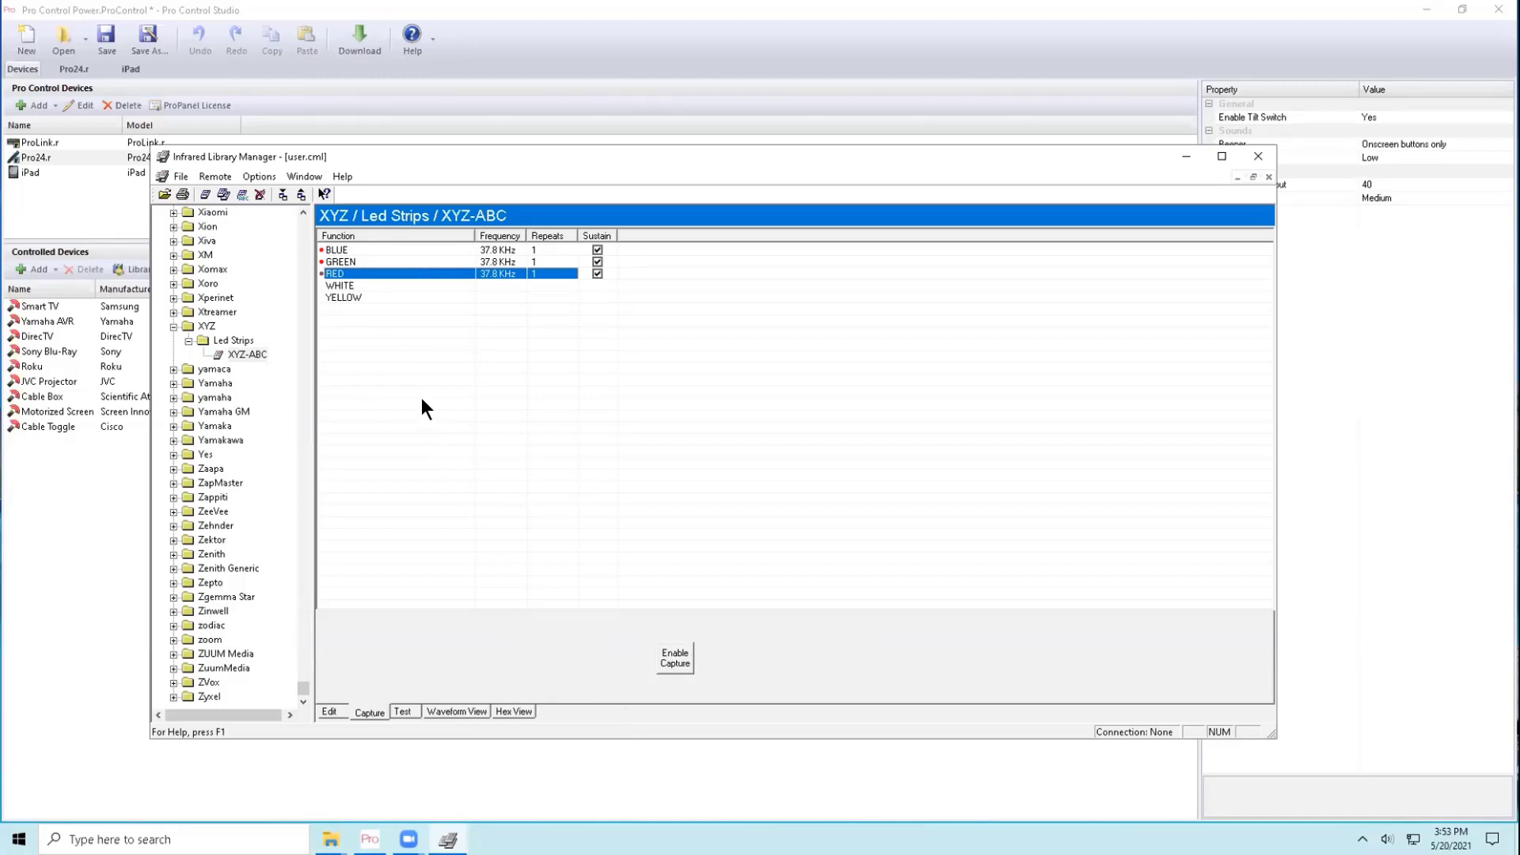
click(462, 712)
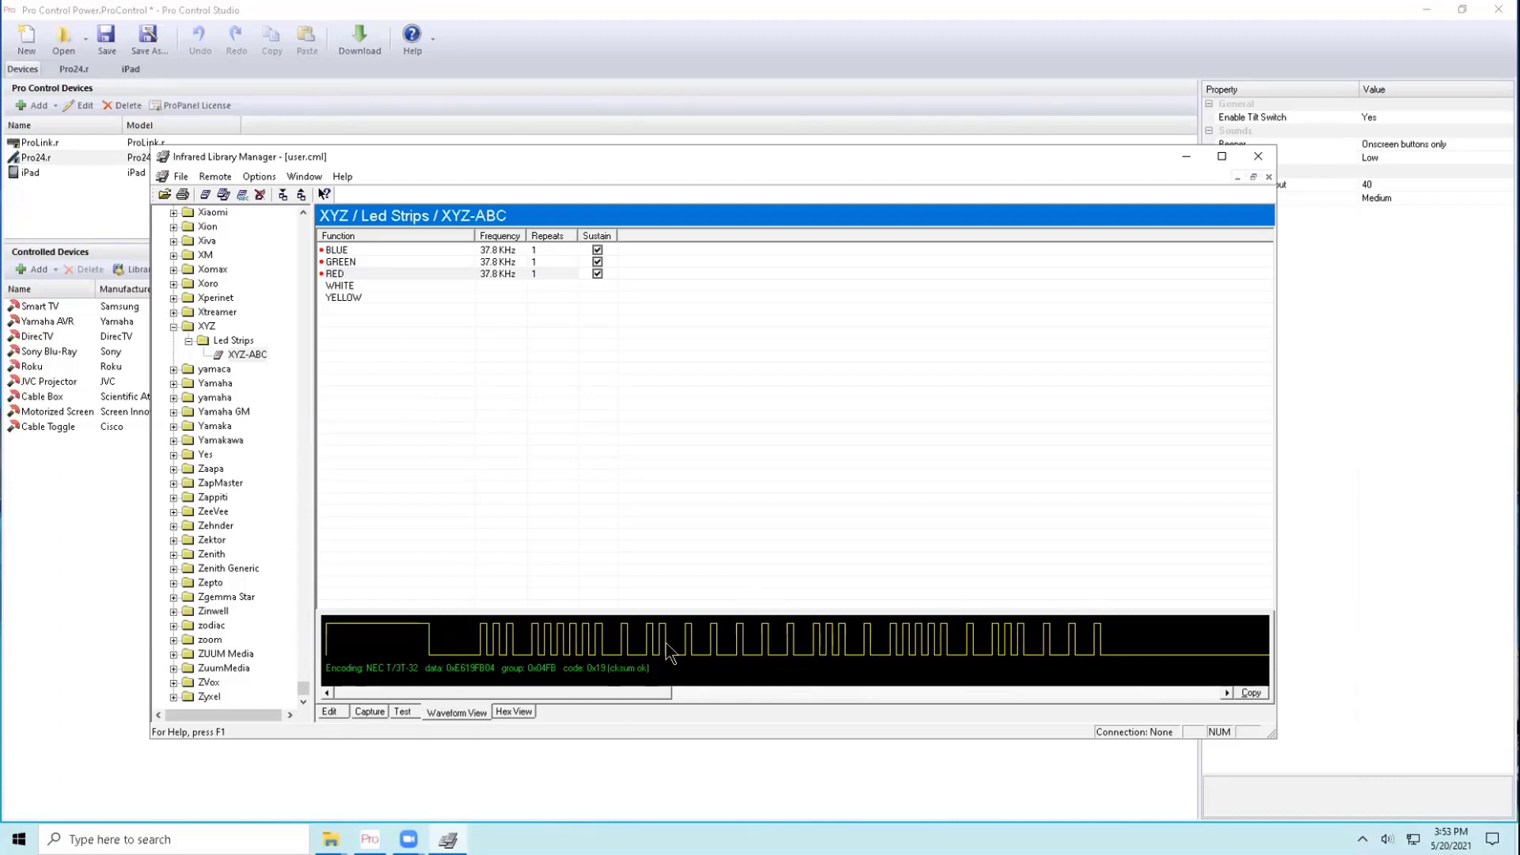
click(514, 711)
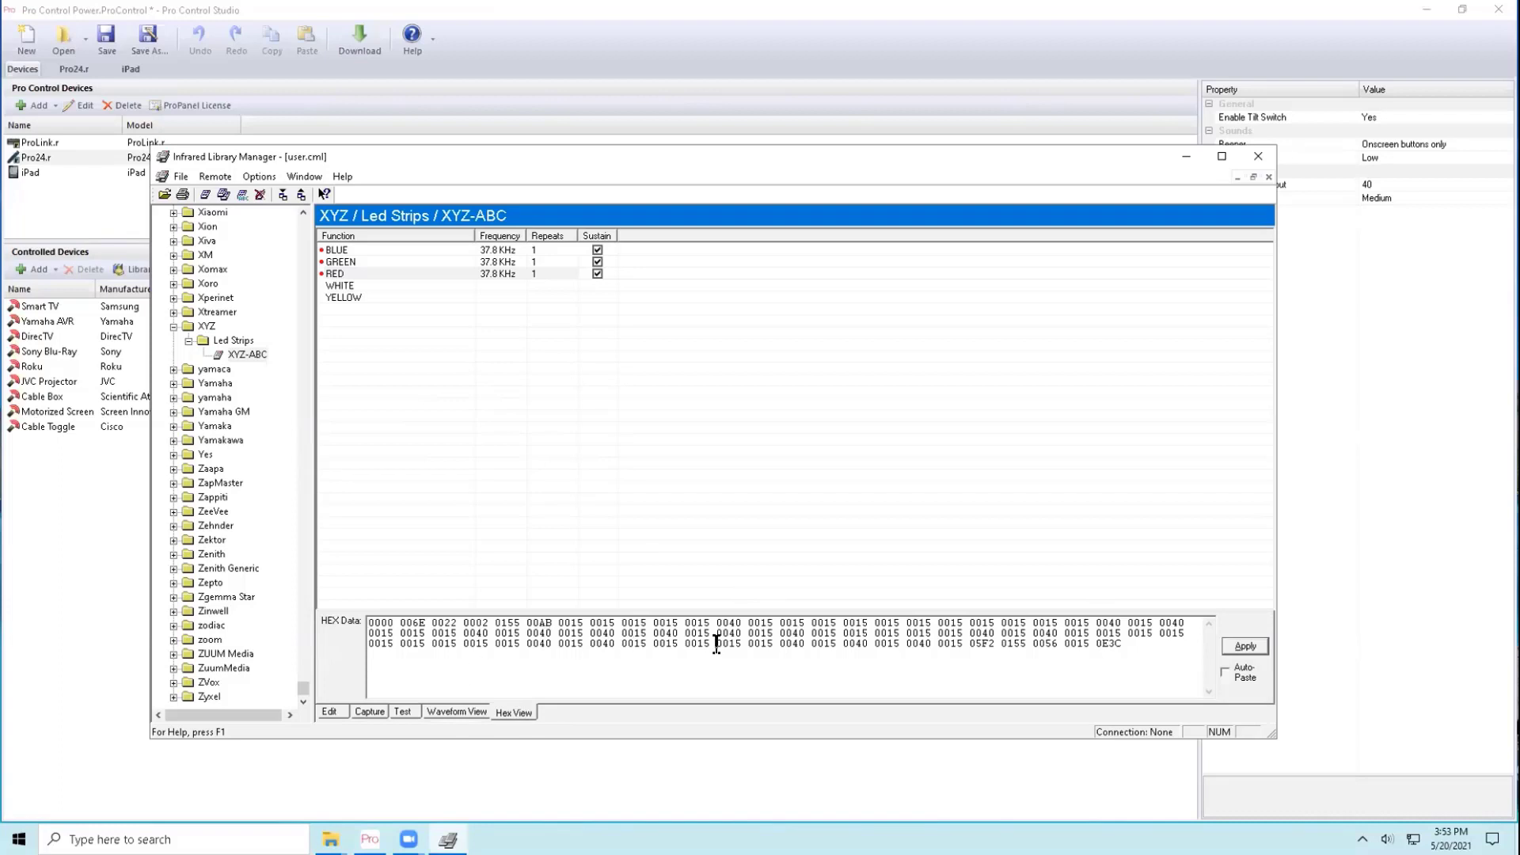
drag(1124, 643, 344, 613)
right_click(440, 618)
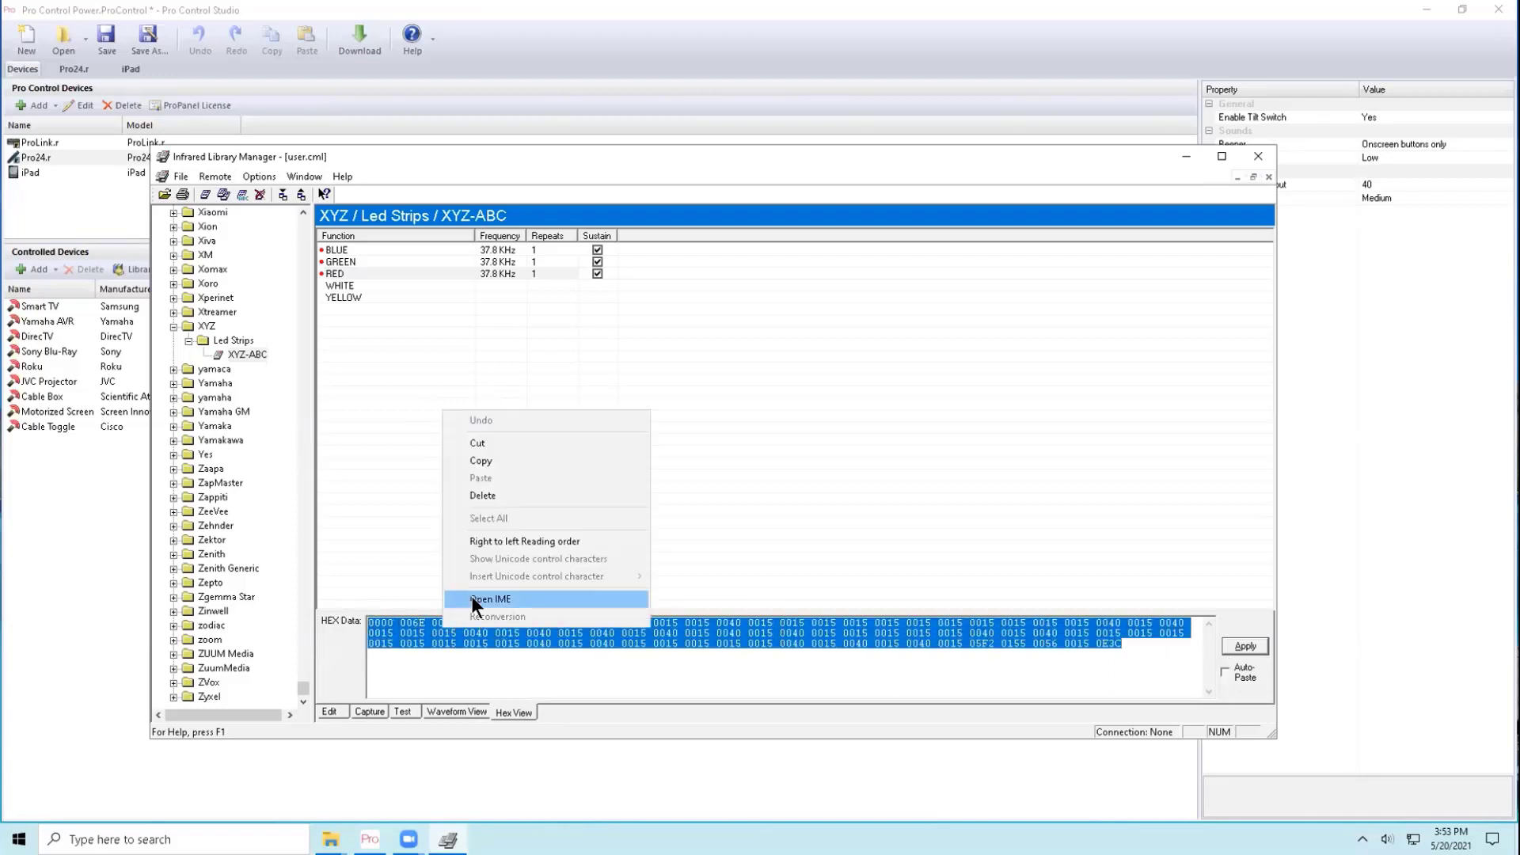
click(481, 460)
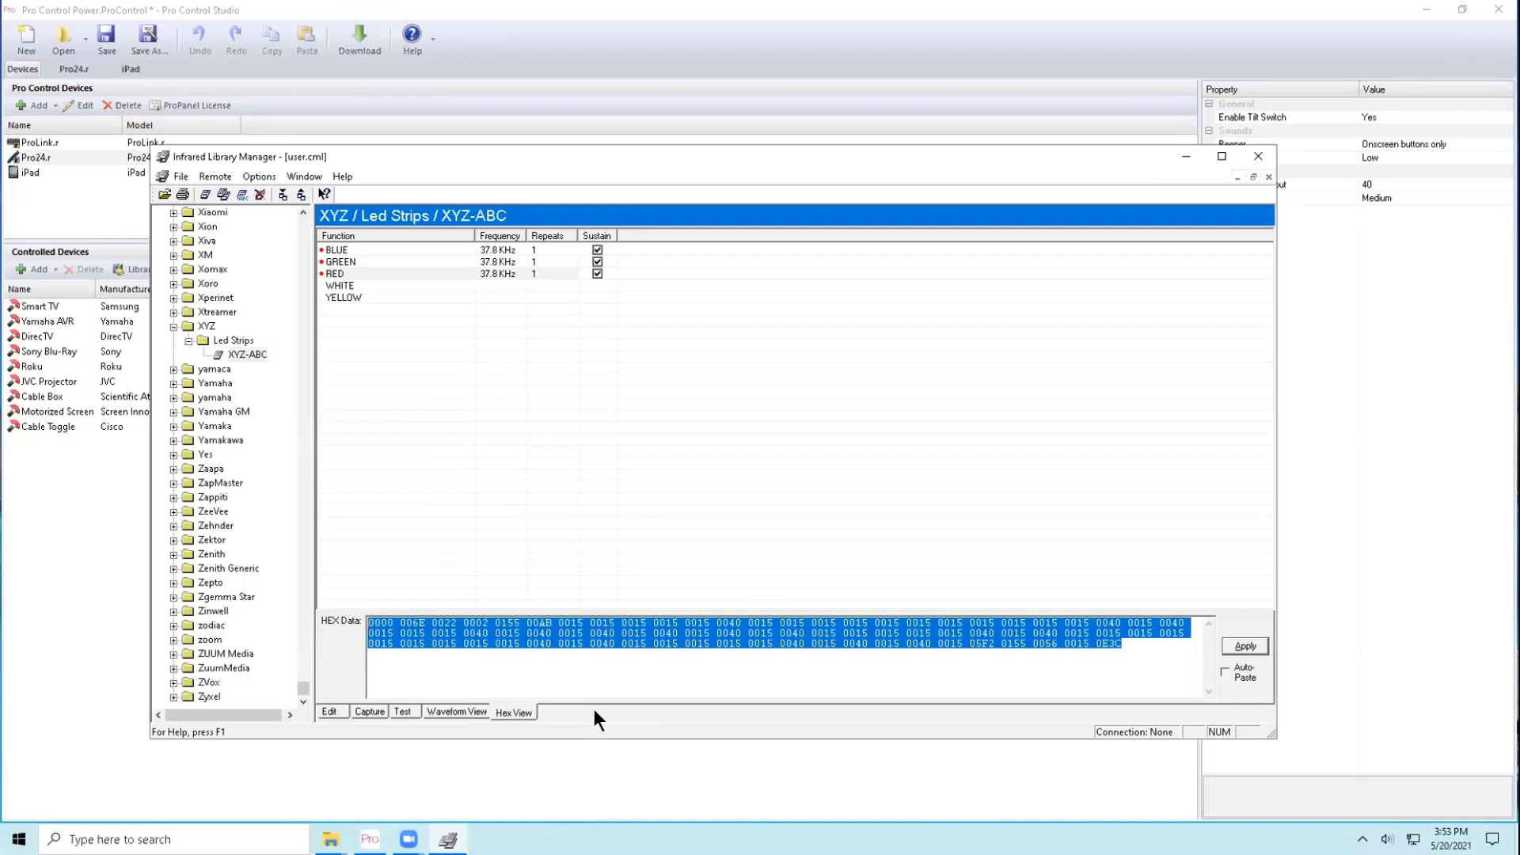
- Paste the copied hex data into the WHITE function and apply it
click(410, 287)
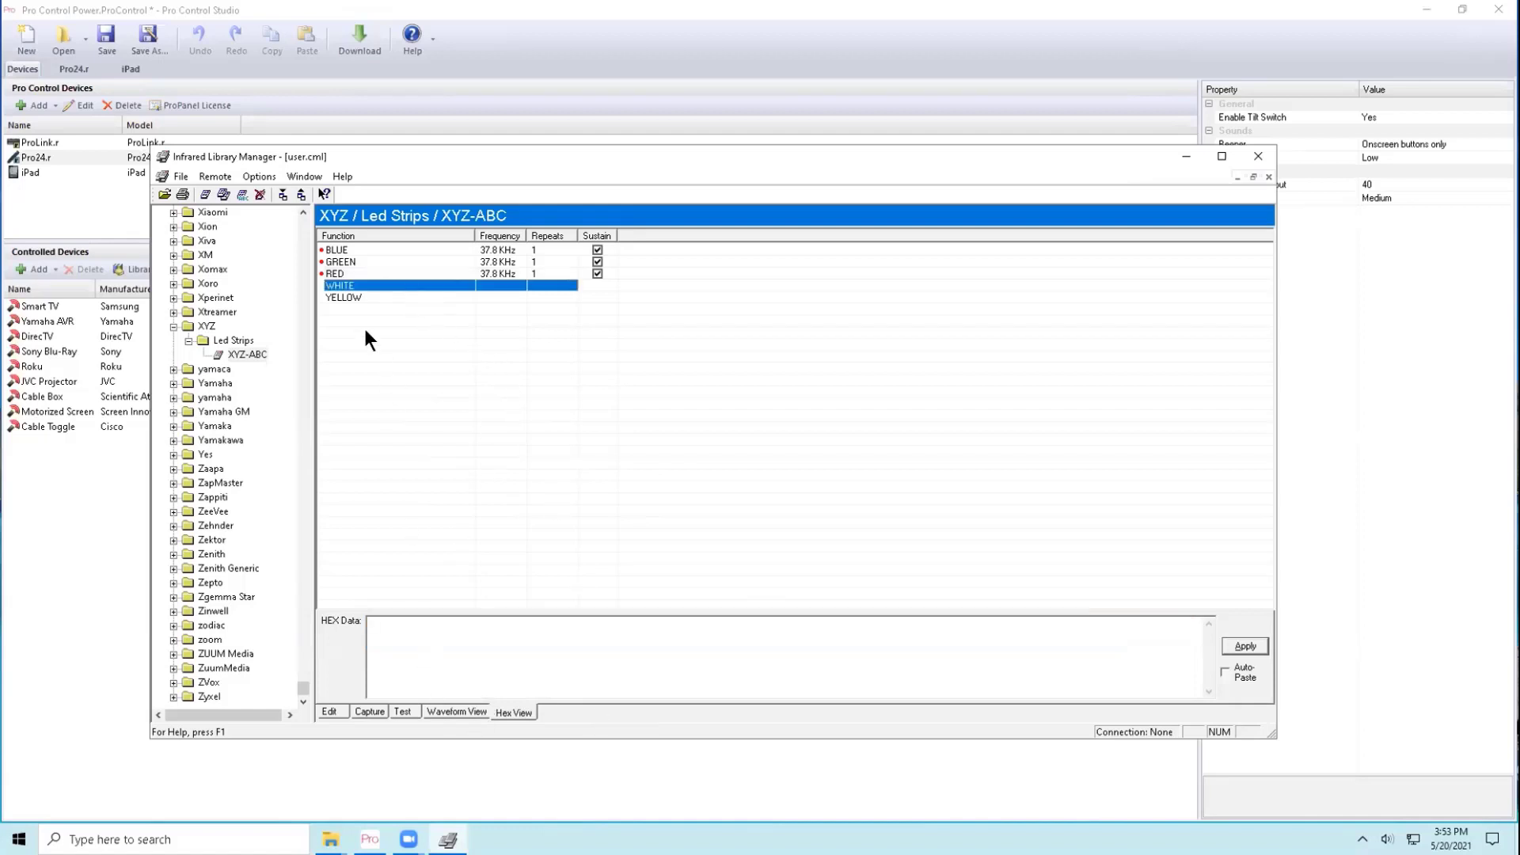
click(437, 634)
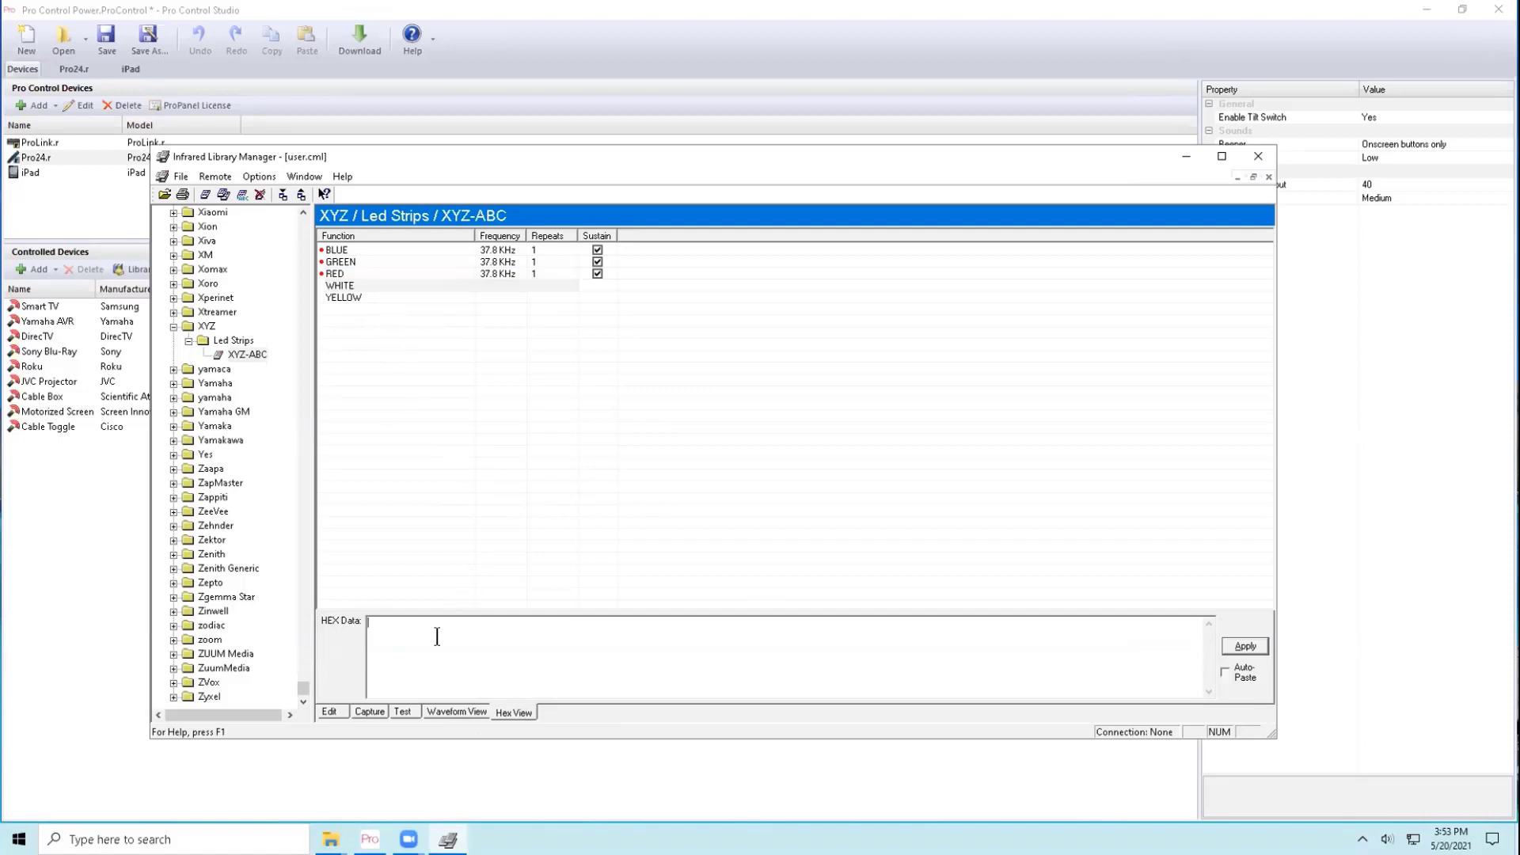
right_click(456, 634)
click(506, 483)
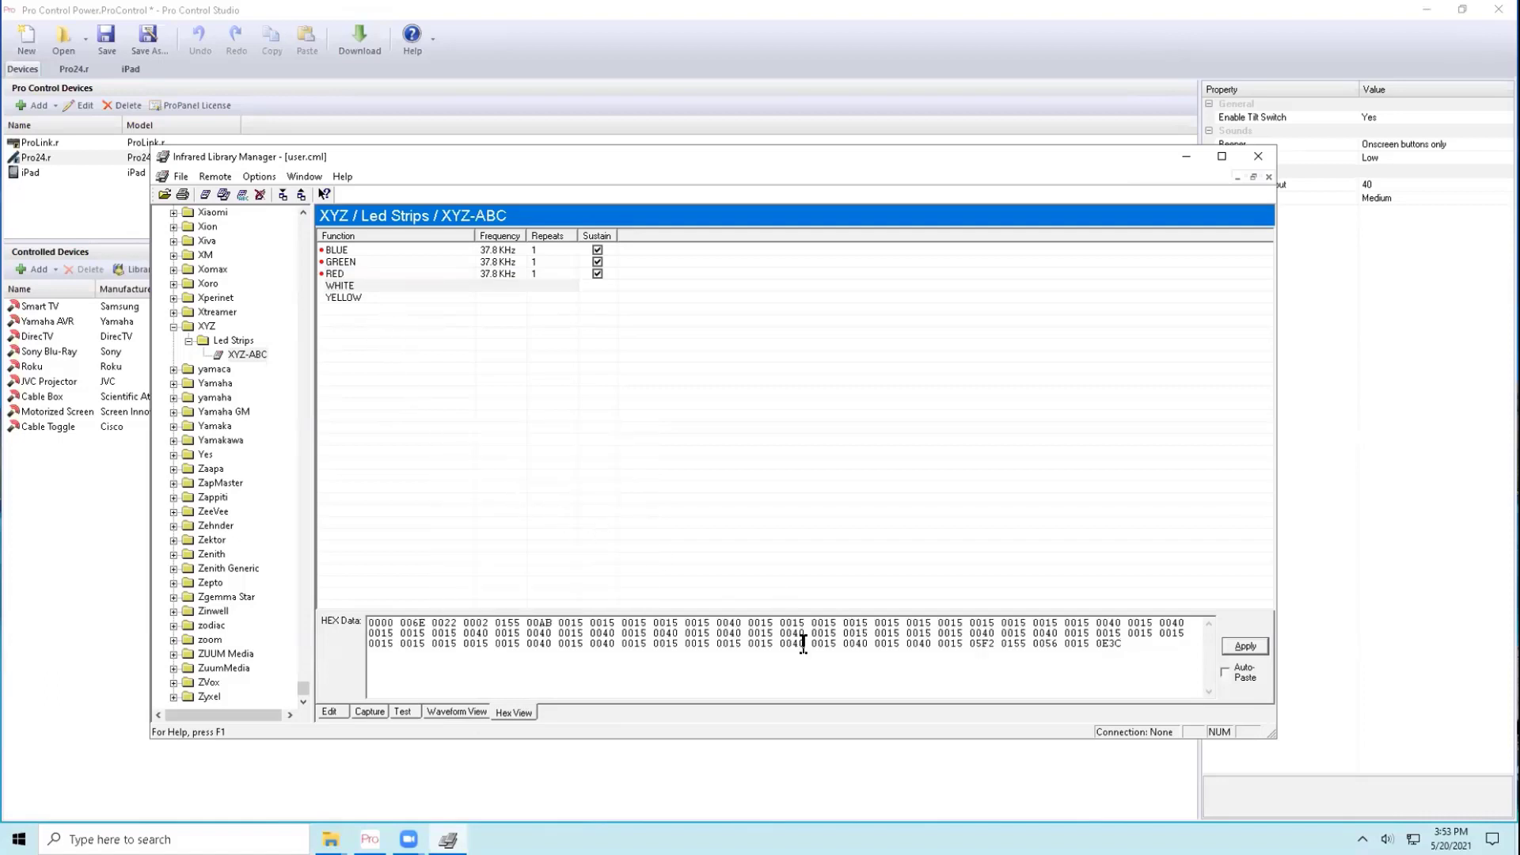
click(1245, 646)
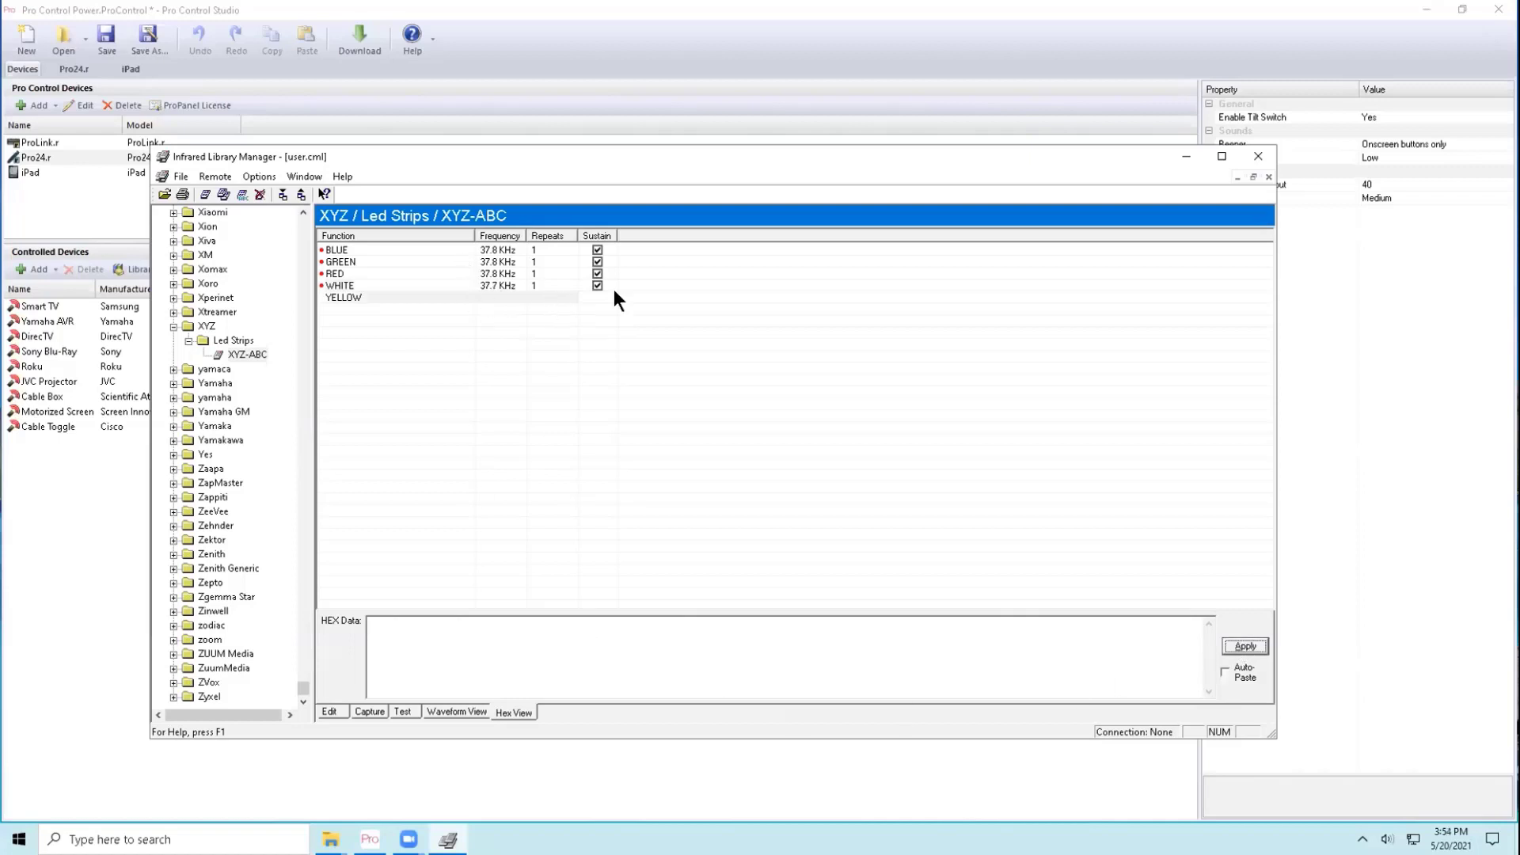
- Paste the same hex data into the YELLOW function and apply it
click(465, 665)
right_click(465, 665)
click(525, 516)
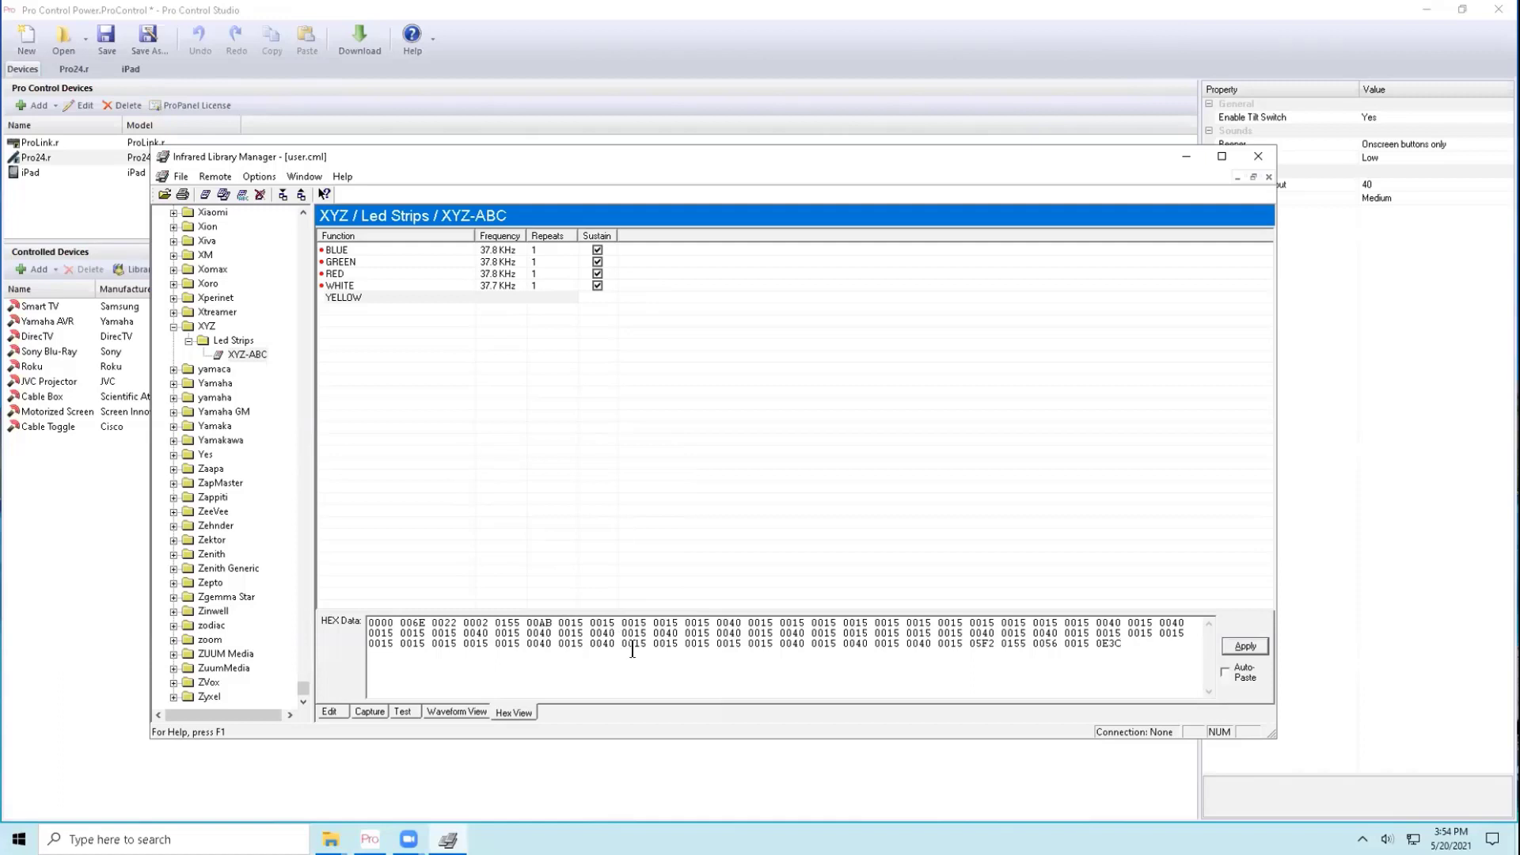
click(1244, 646)
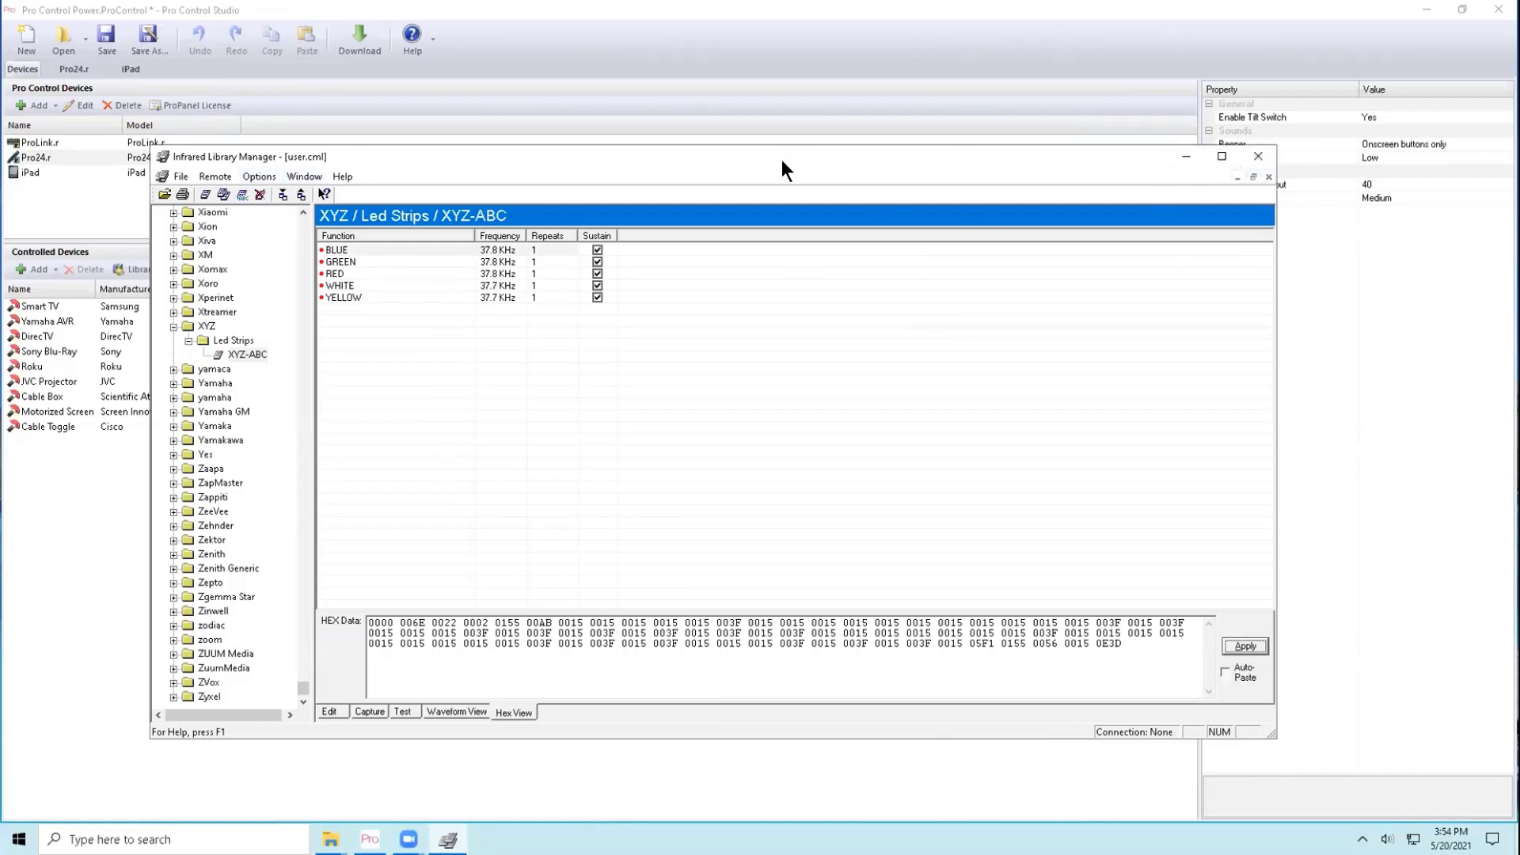
- Close the library manager and add an infrared device from the User IR codes, searching for XYZ and choosing the XYZ-ABC Led Strips model
click(1249, 158)
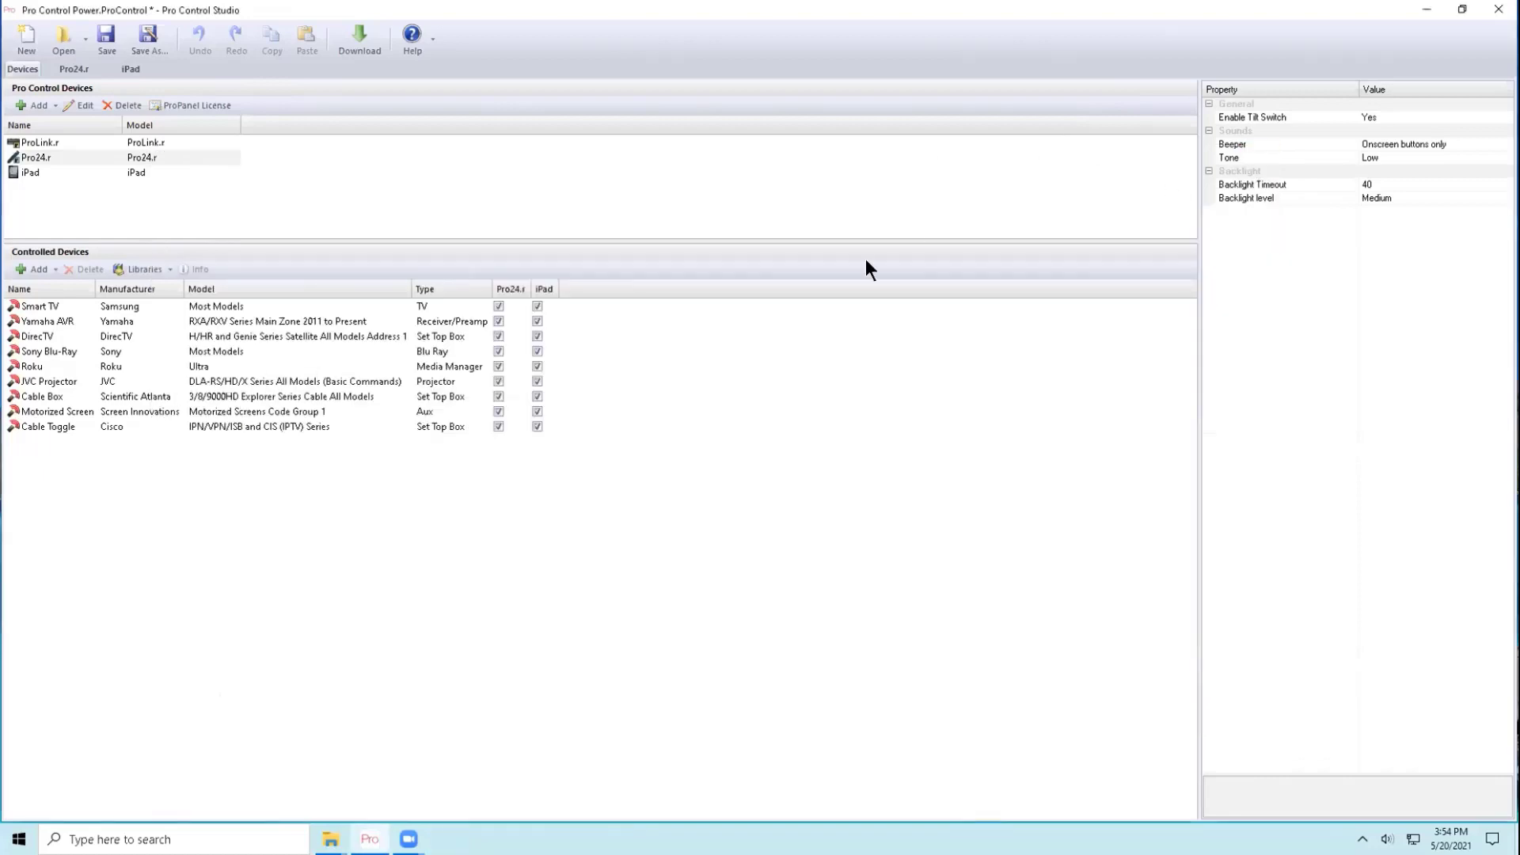
click(22, 269)
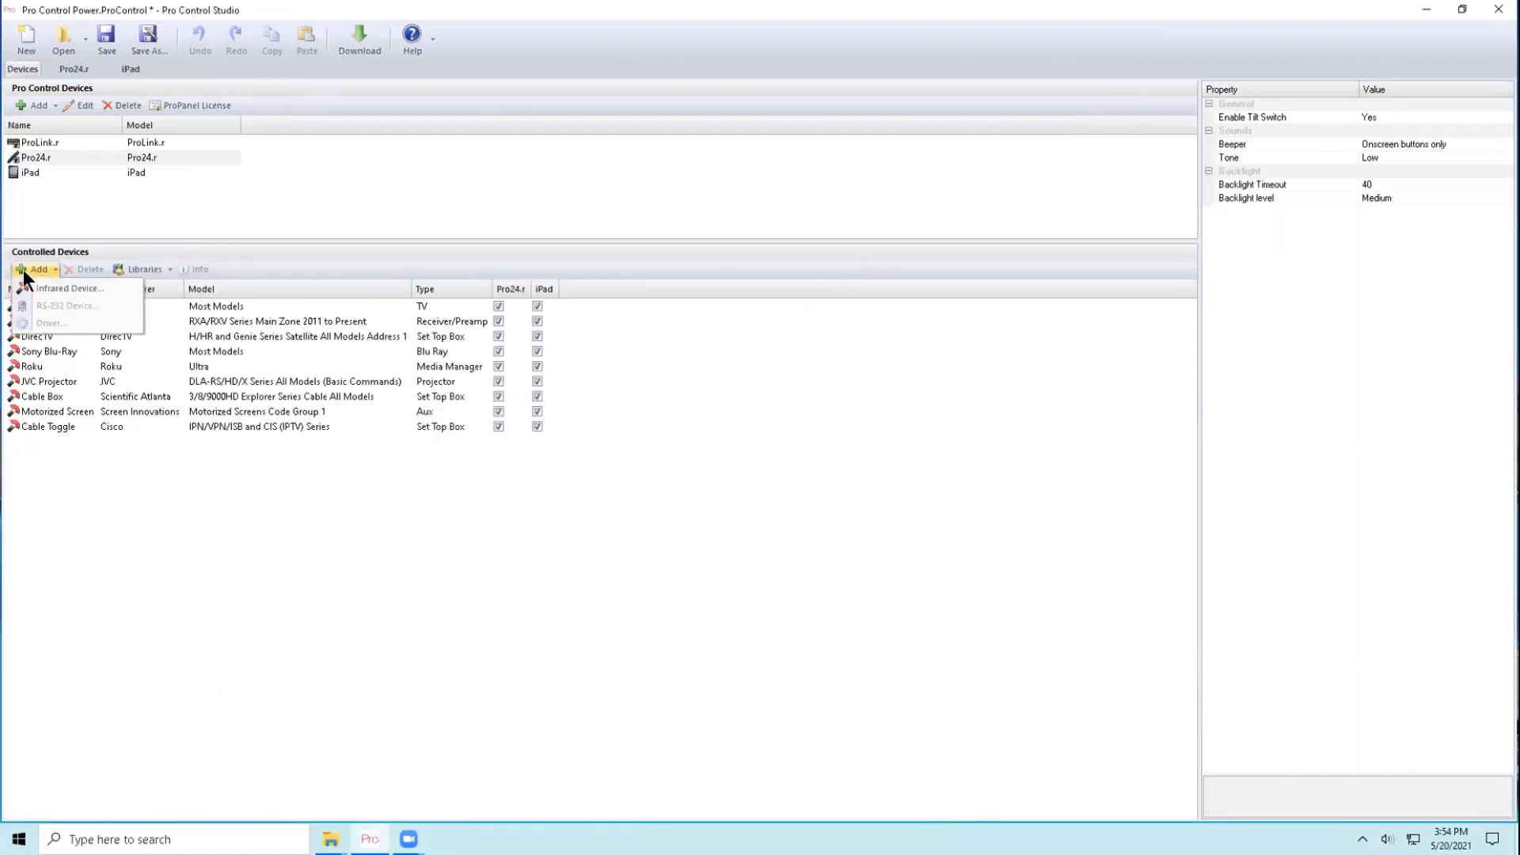
click(30, 282)
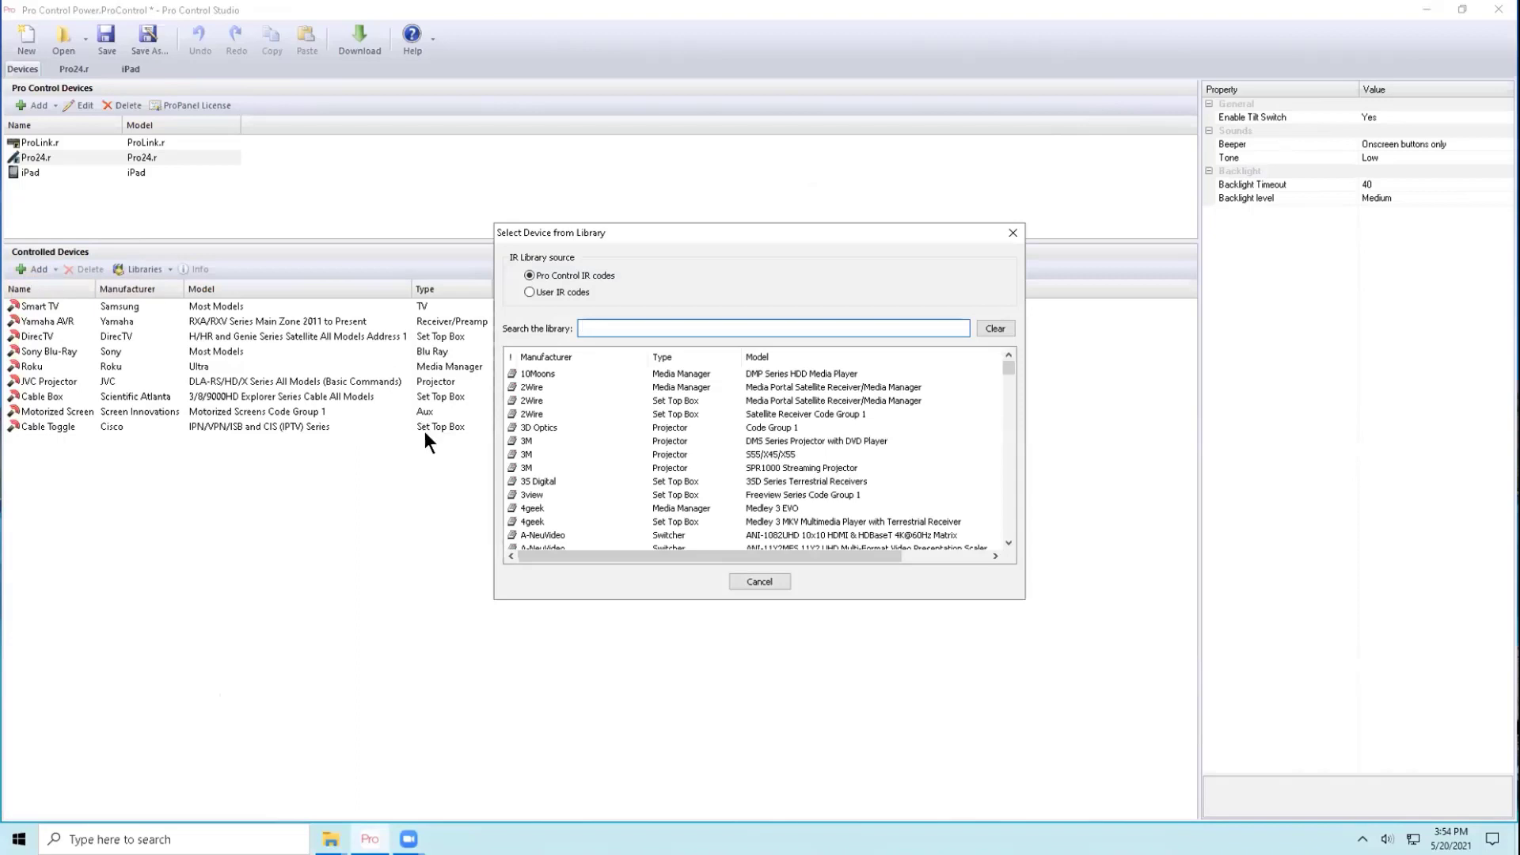
click(530, 291)
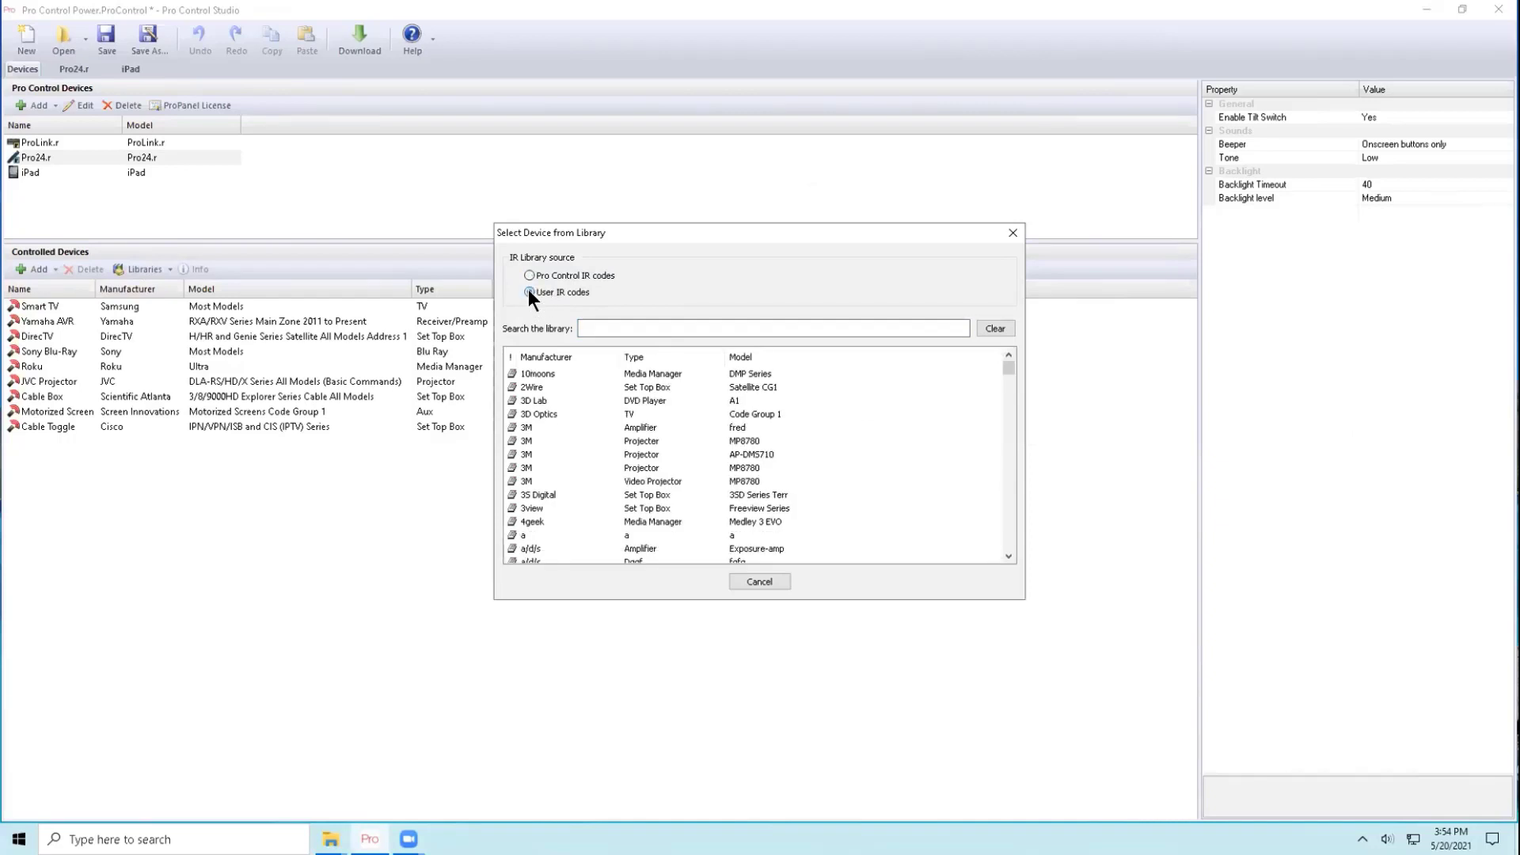
click(620, 326)
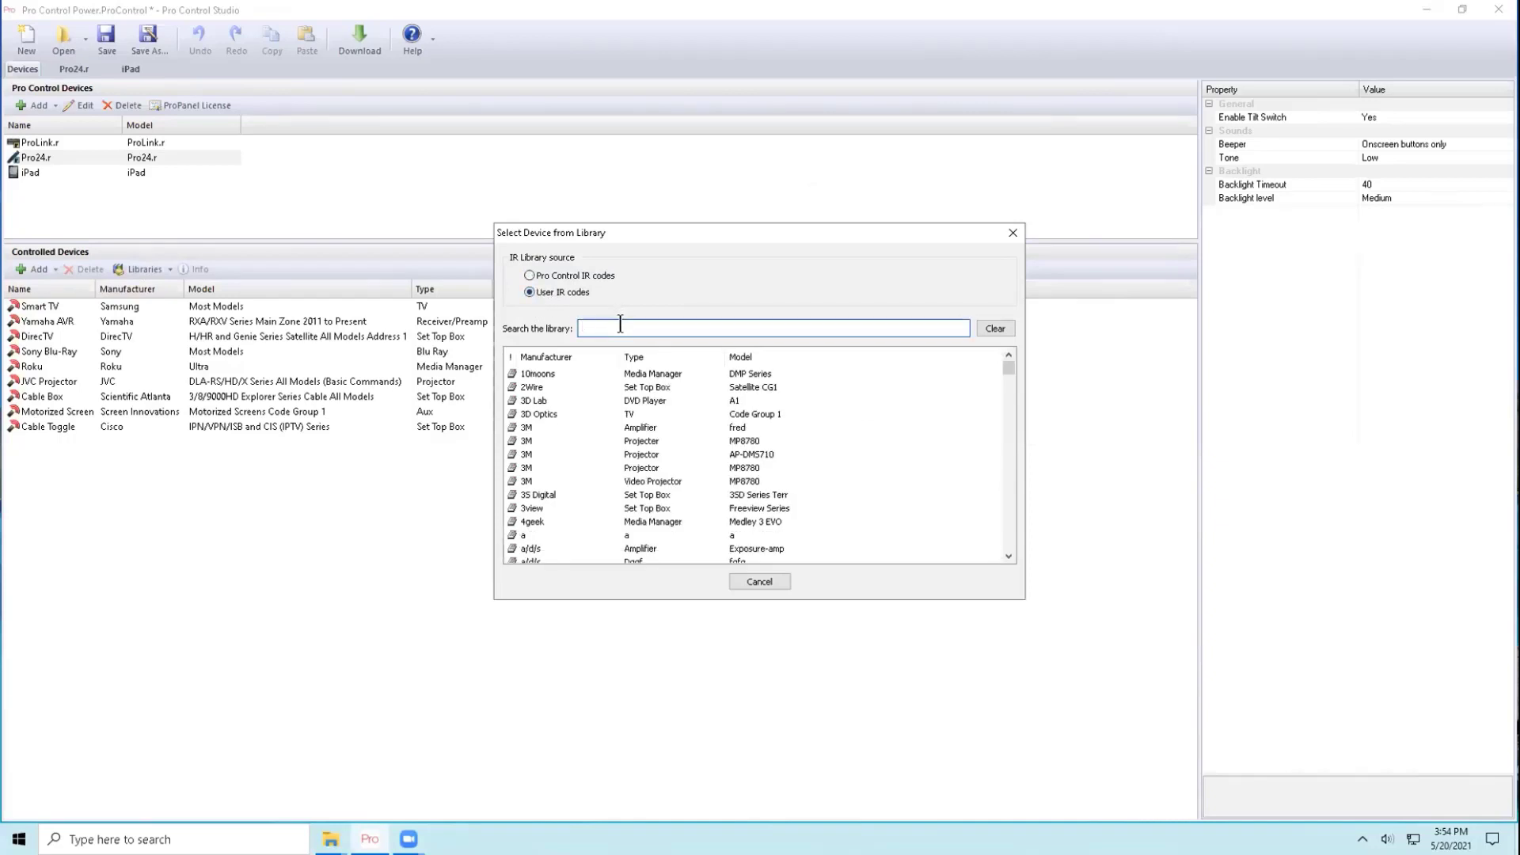
text(XYZ)
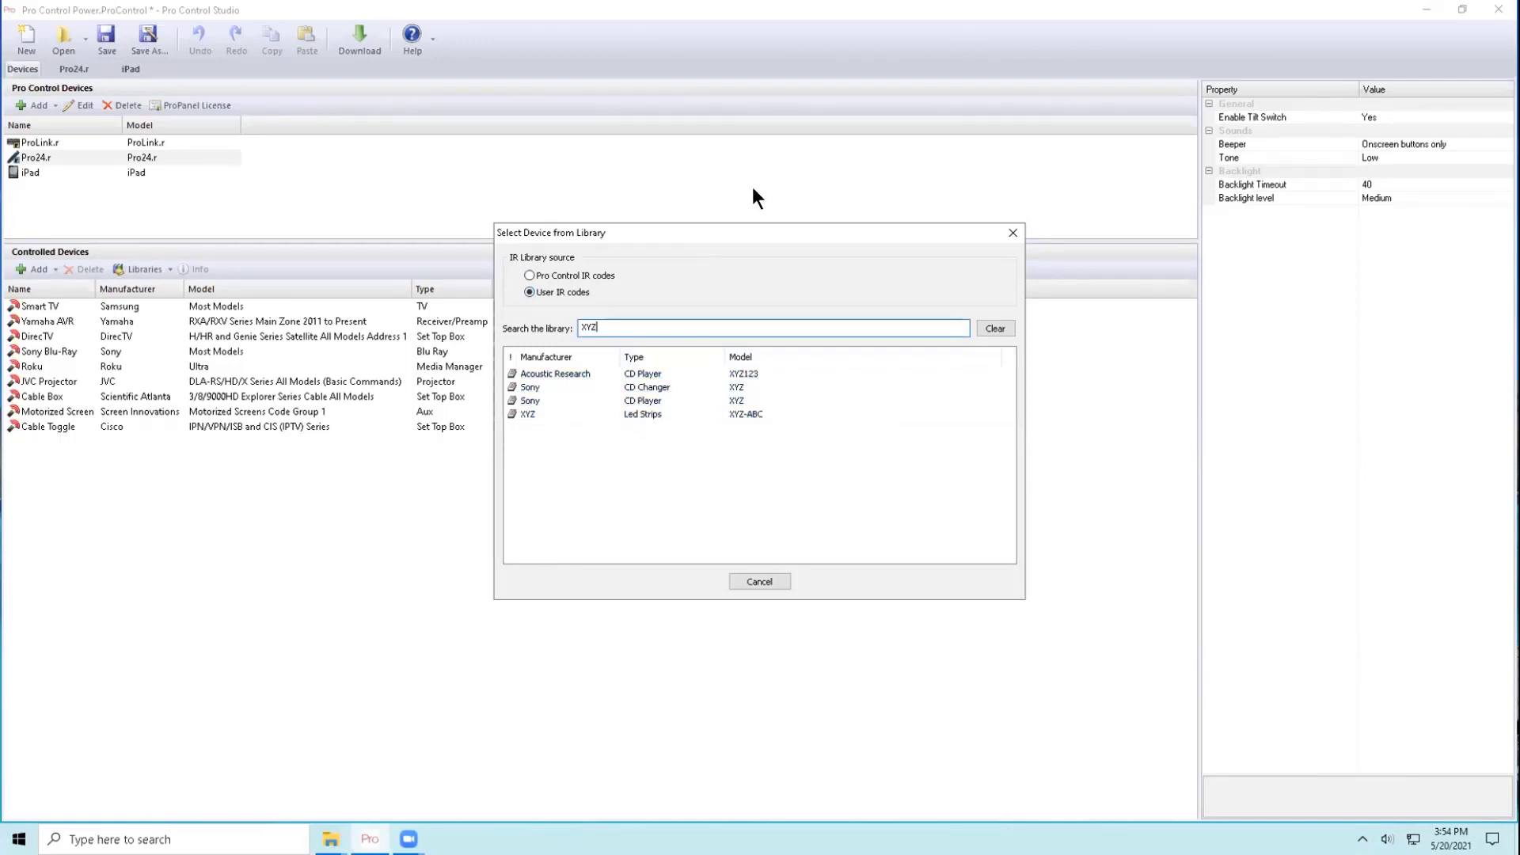
click(527, 418)
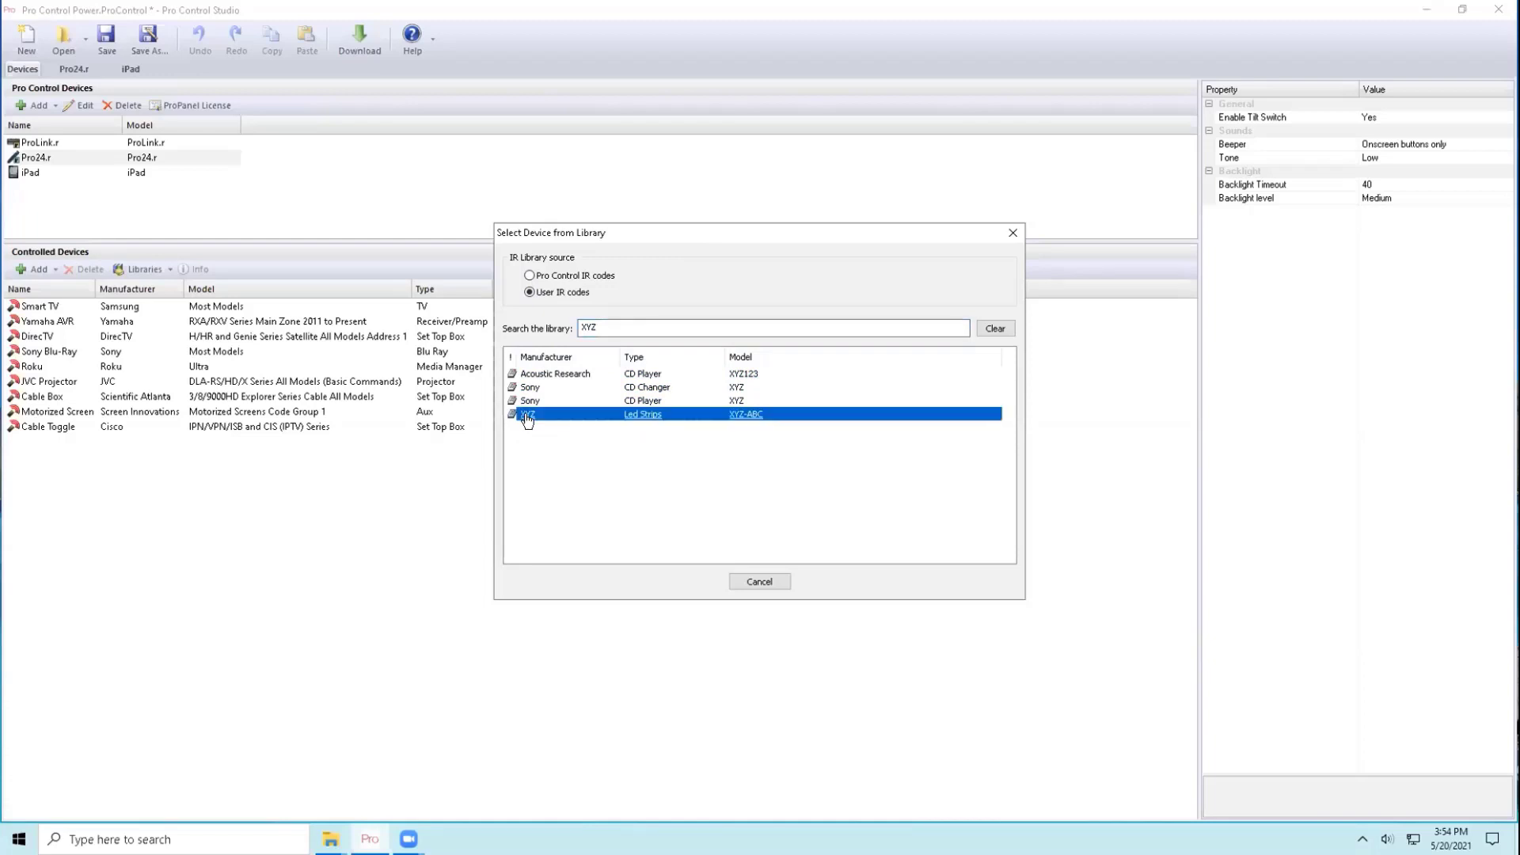
double_click(525, 413)
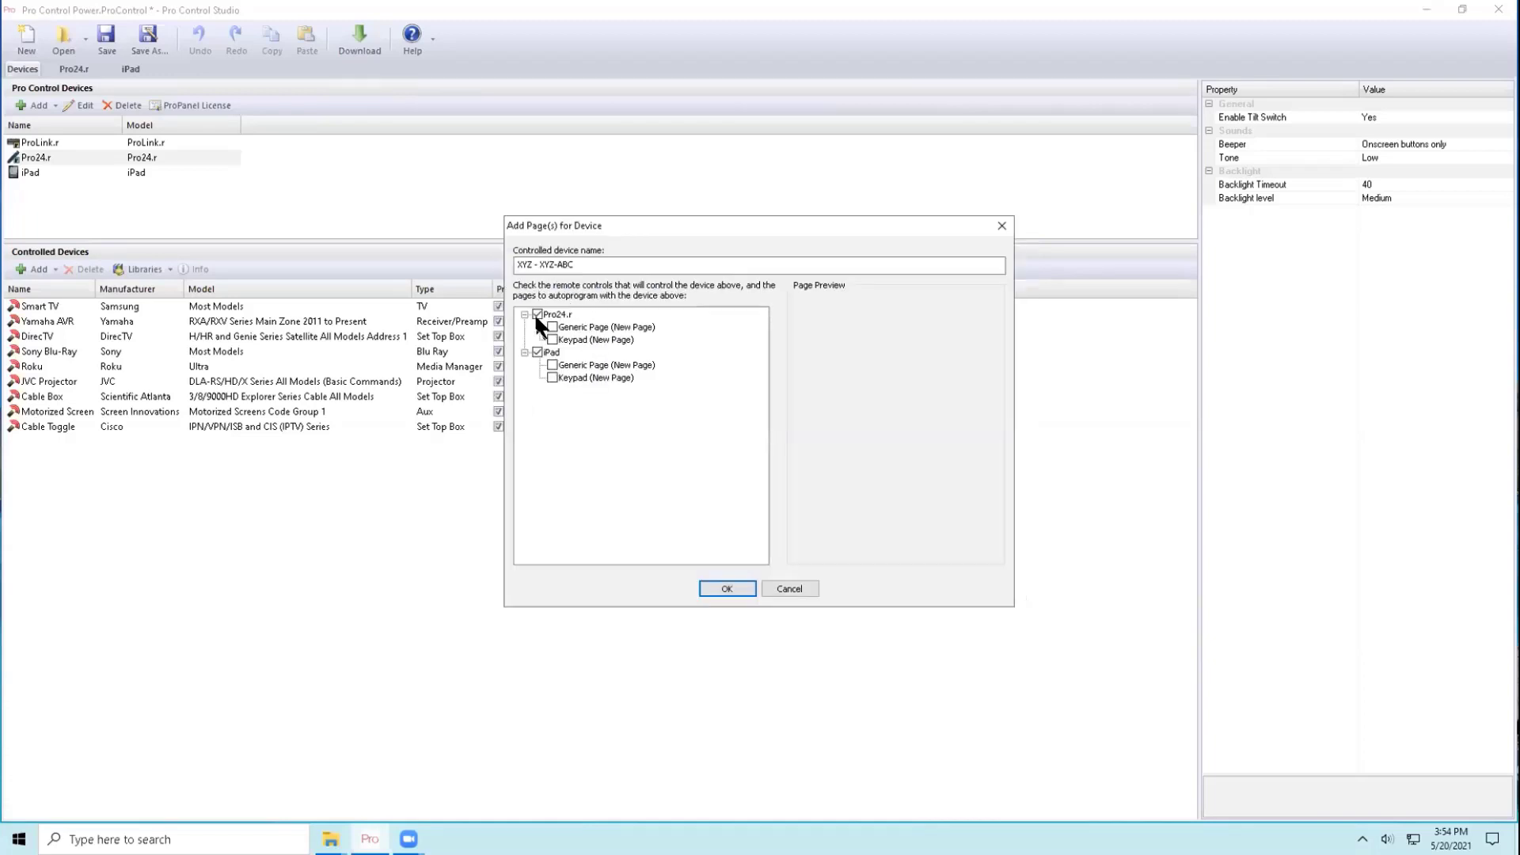
- Create a new Generic Page for the XYZ-ABC device on both the Pro24.r and the iPad
click(553, 327)
click(551, 365)
click(726, 589)
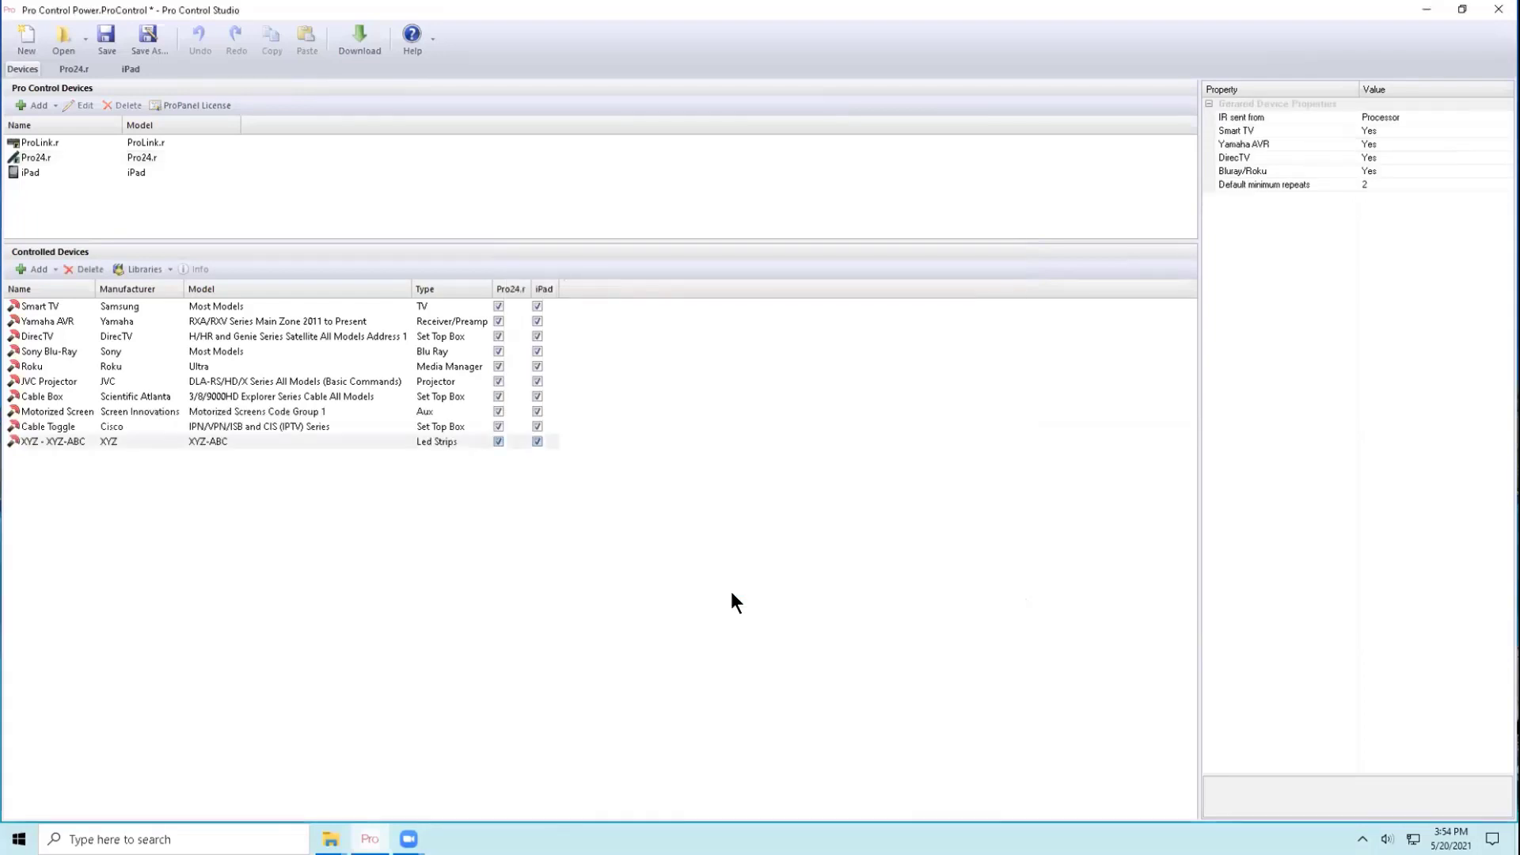
- Open Generic Page (2) on the Pro24.r and change its title text to LED STRIP
double_click(42, 158)
click(224, 89)
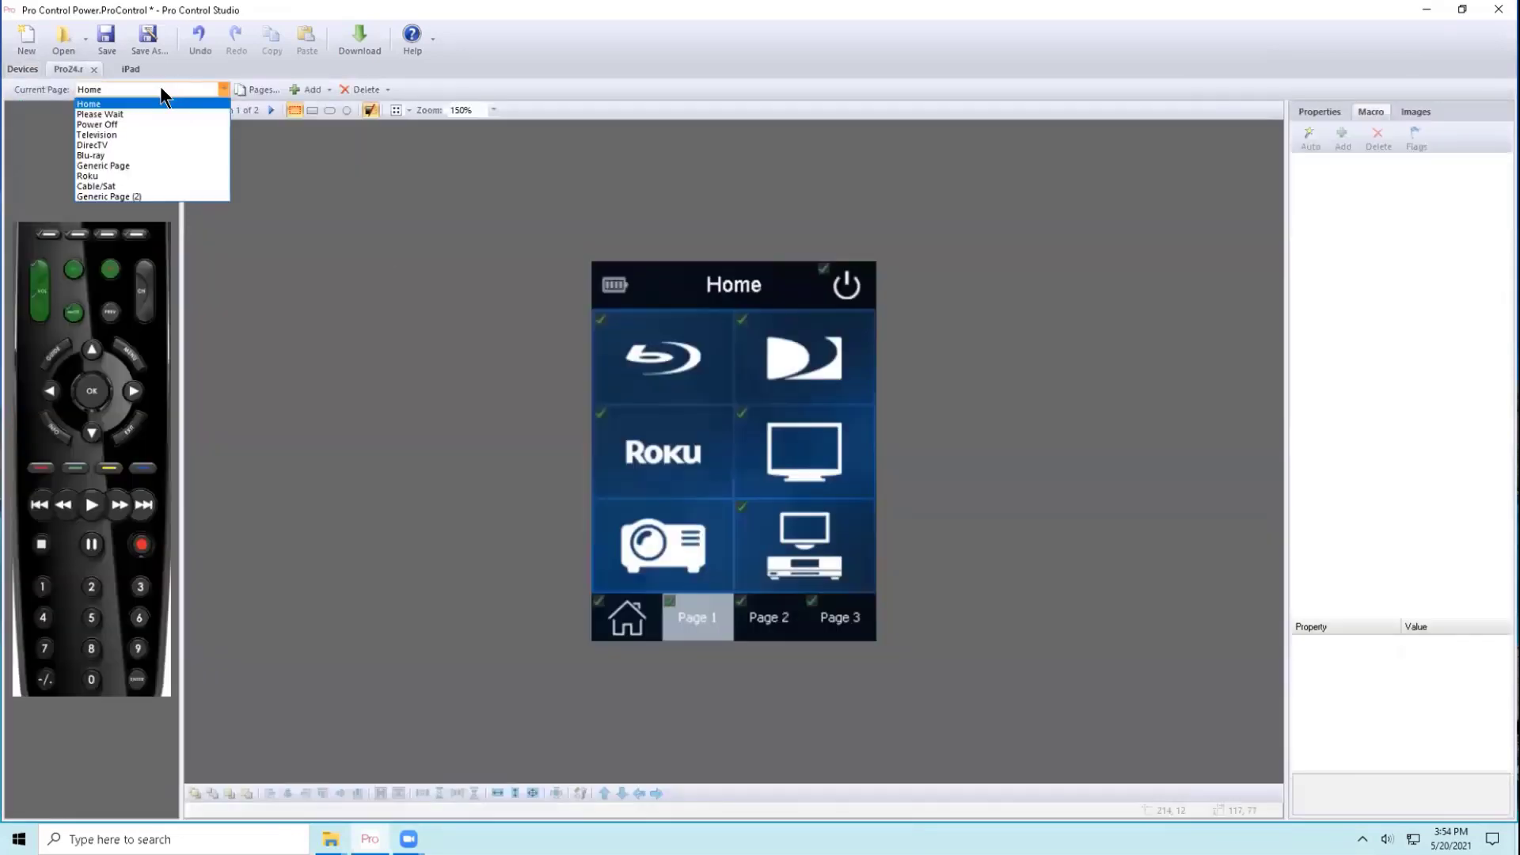
click(170, 194)
click(750, 293)
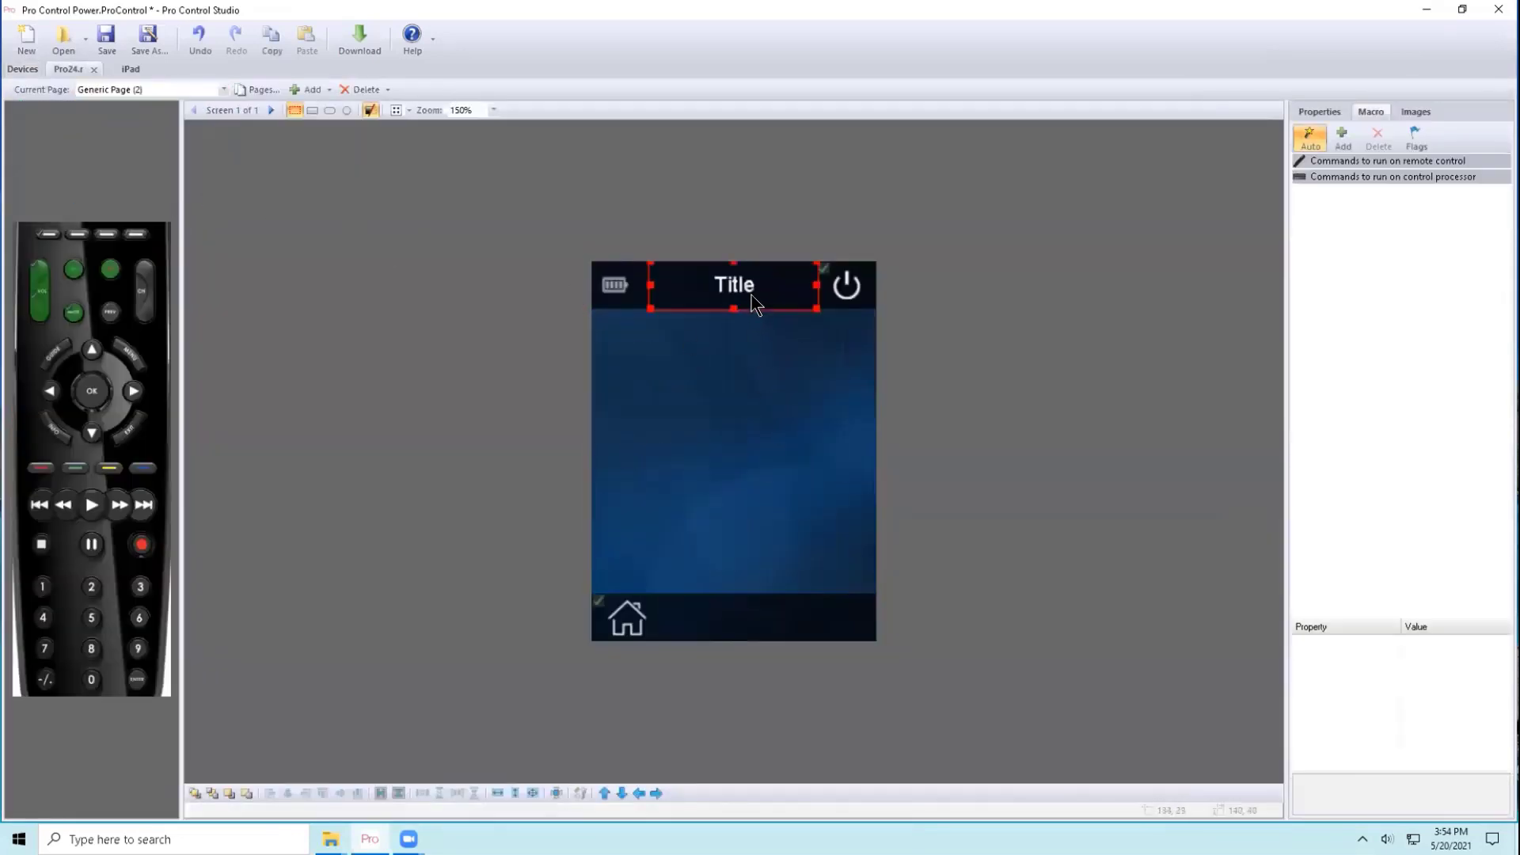
click(1321, 111)
click(1450, 278)
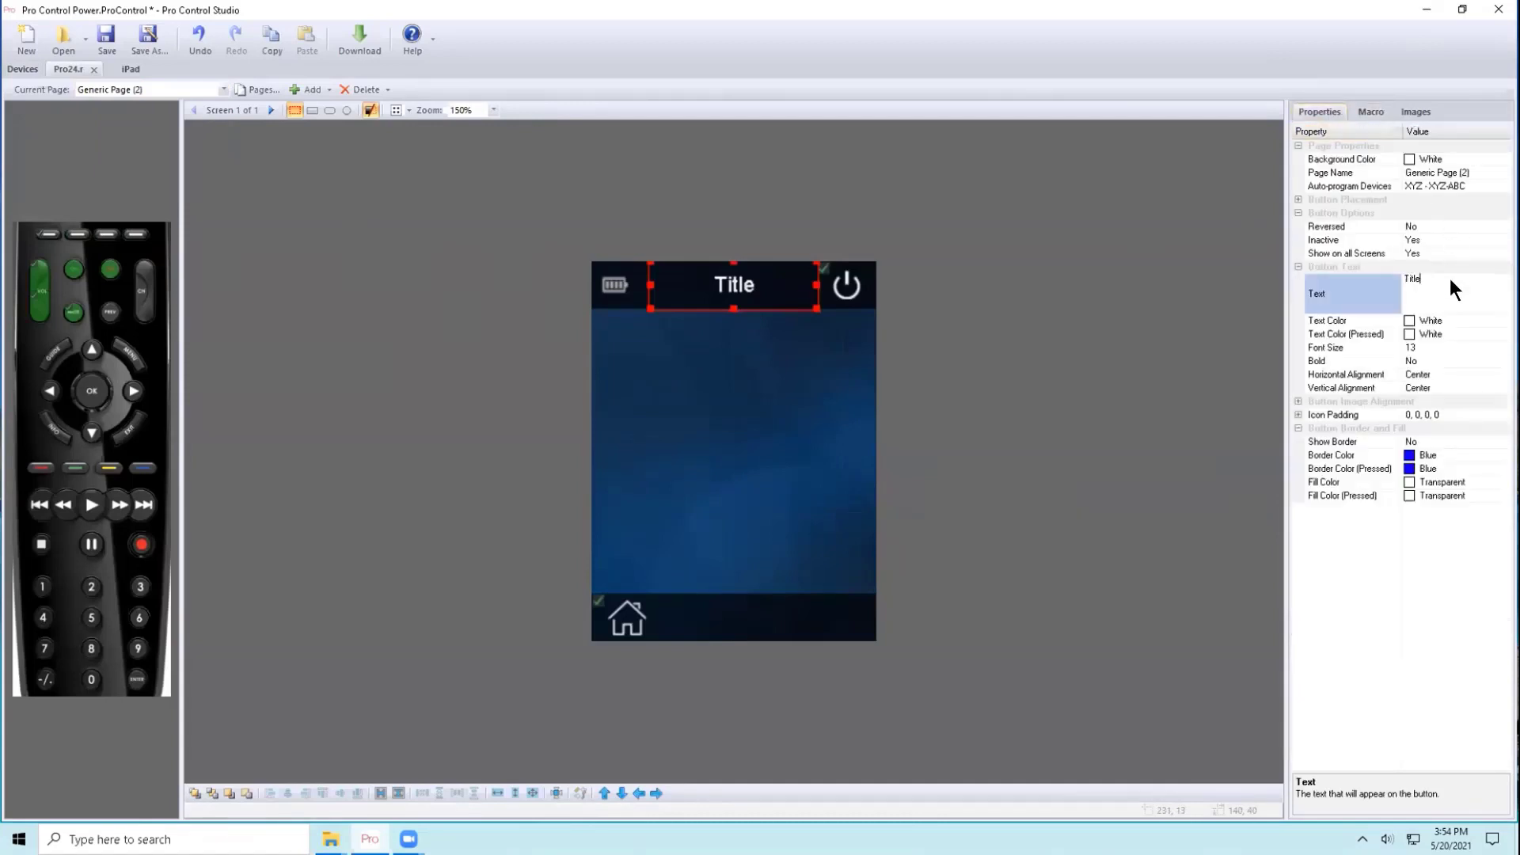
text(LED STRIP)
- Add the XYZ-ABC device's BLUE command to the macro of the large button filling the LED STRIP page
click(802, 391)
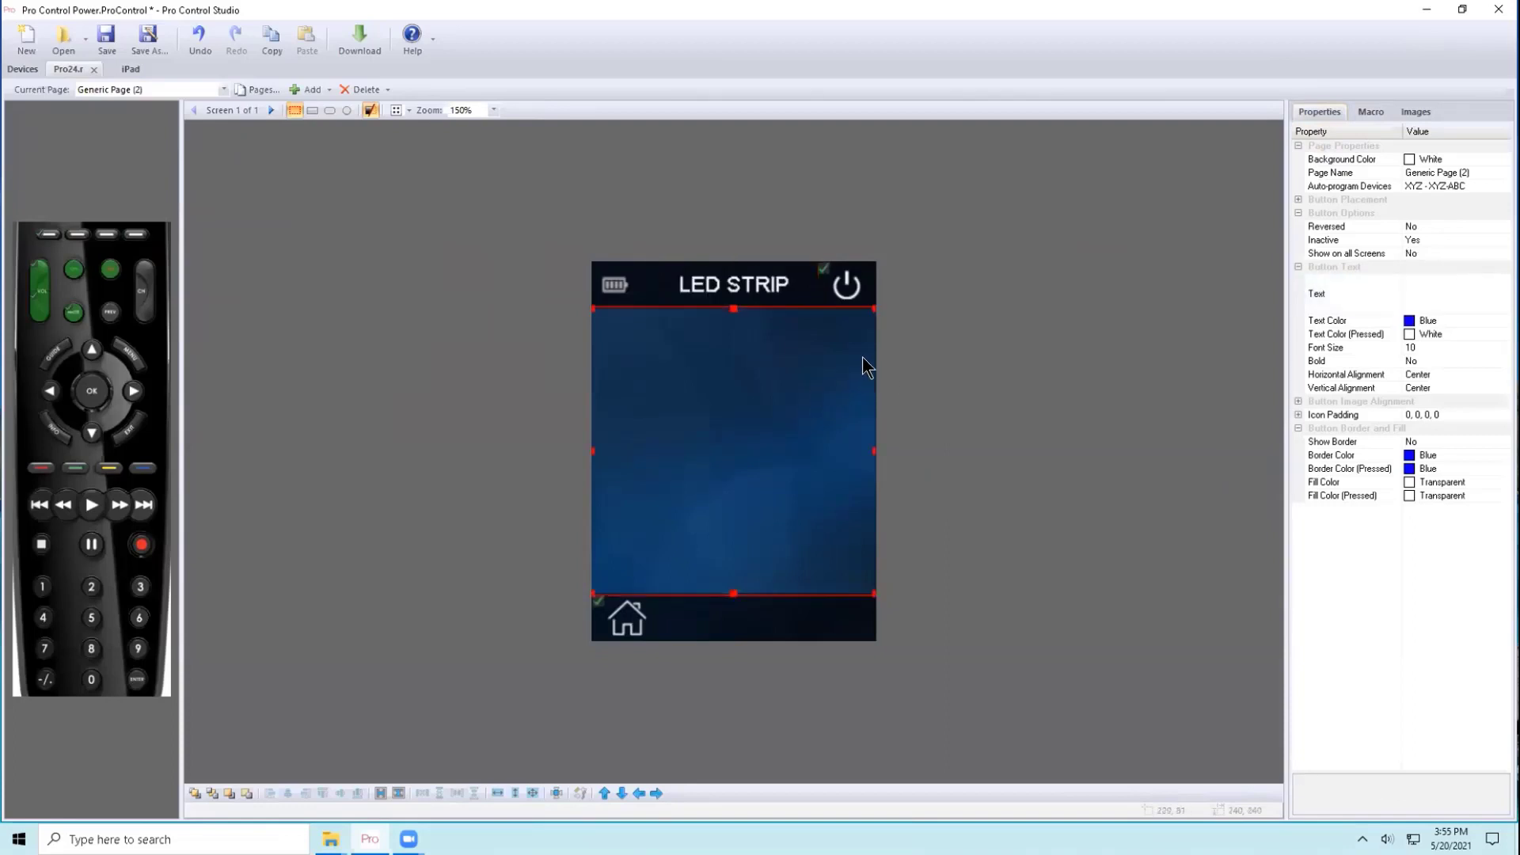
click(1378, 115)
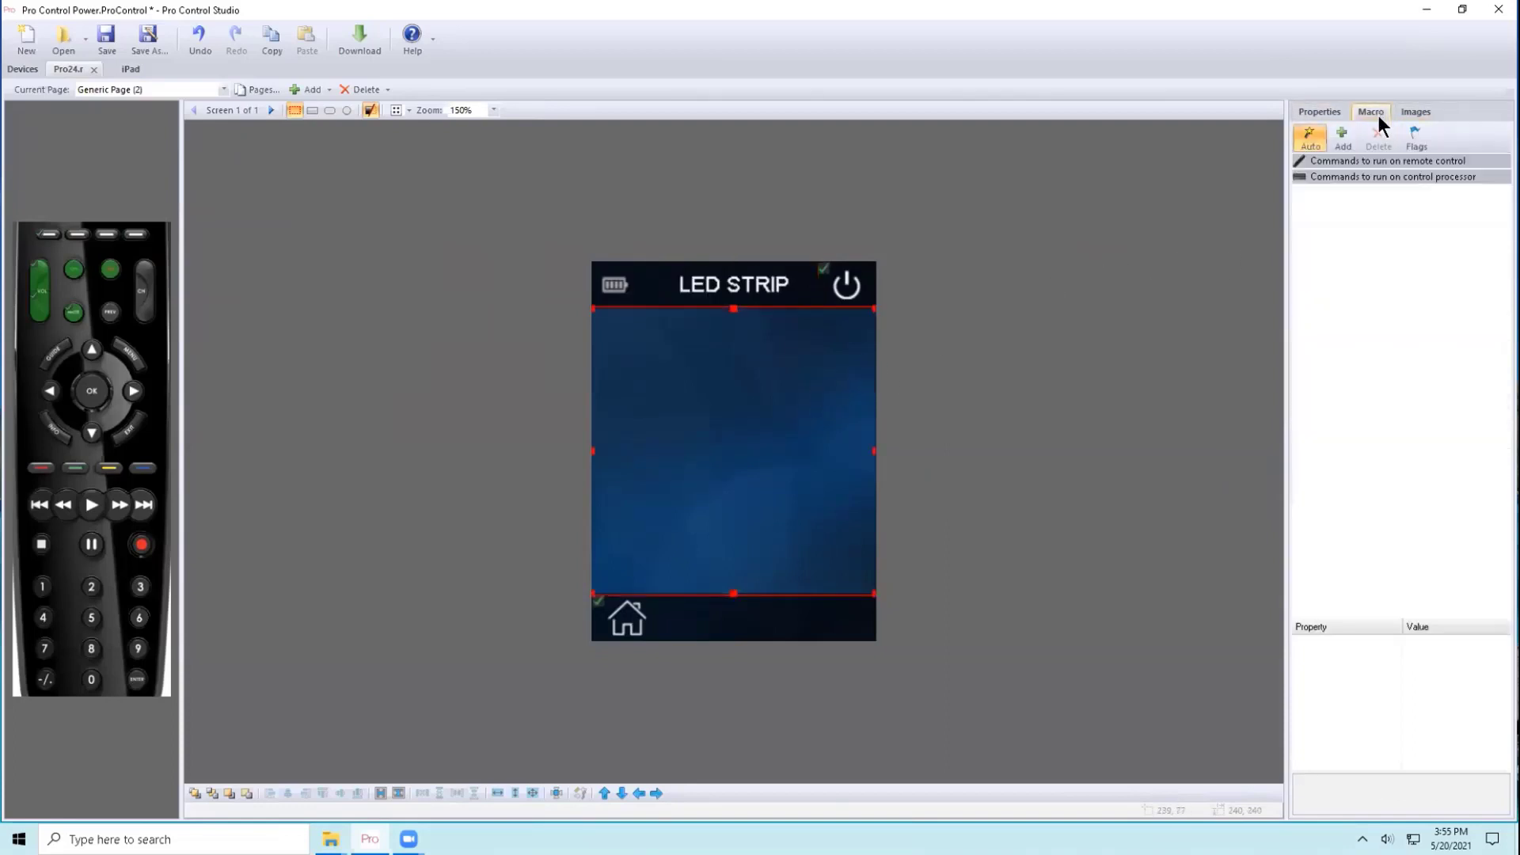
click(1343, 139)
double_click(980, 309)
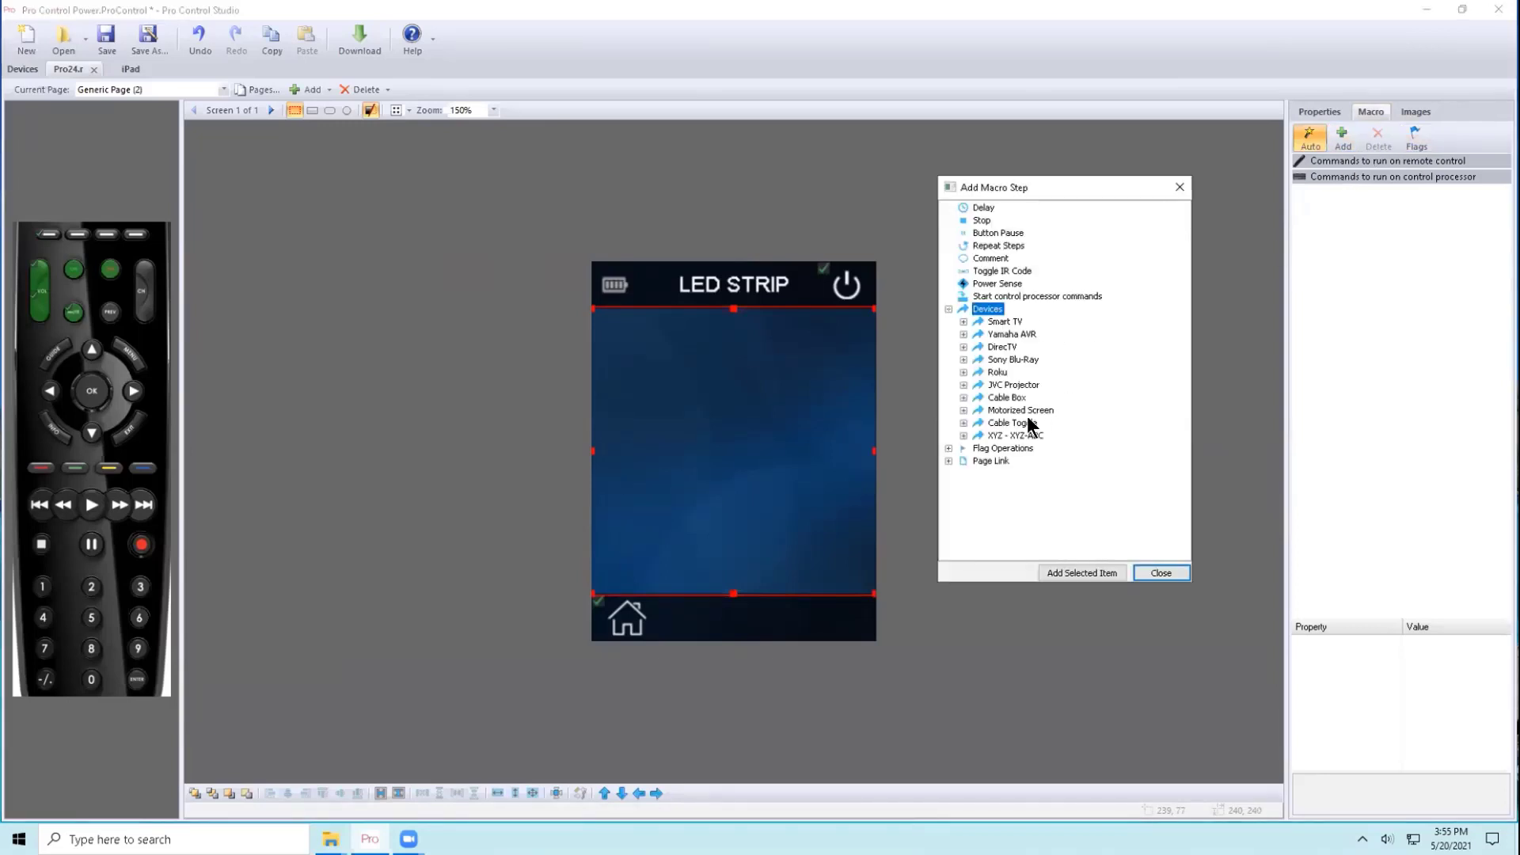
double_click(1018, 435)
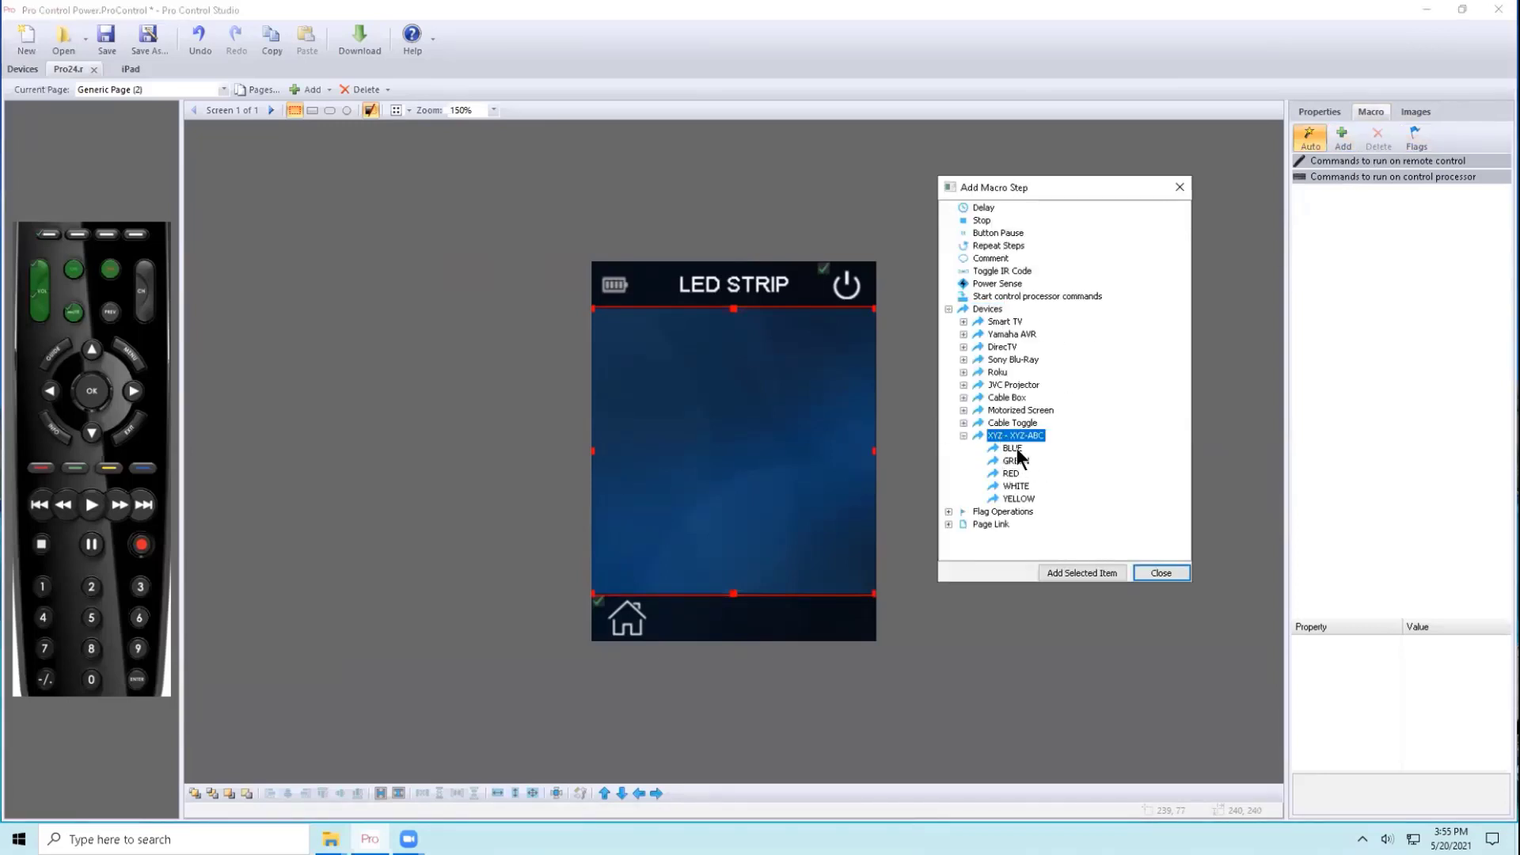
double_click(1013, 448)
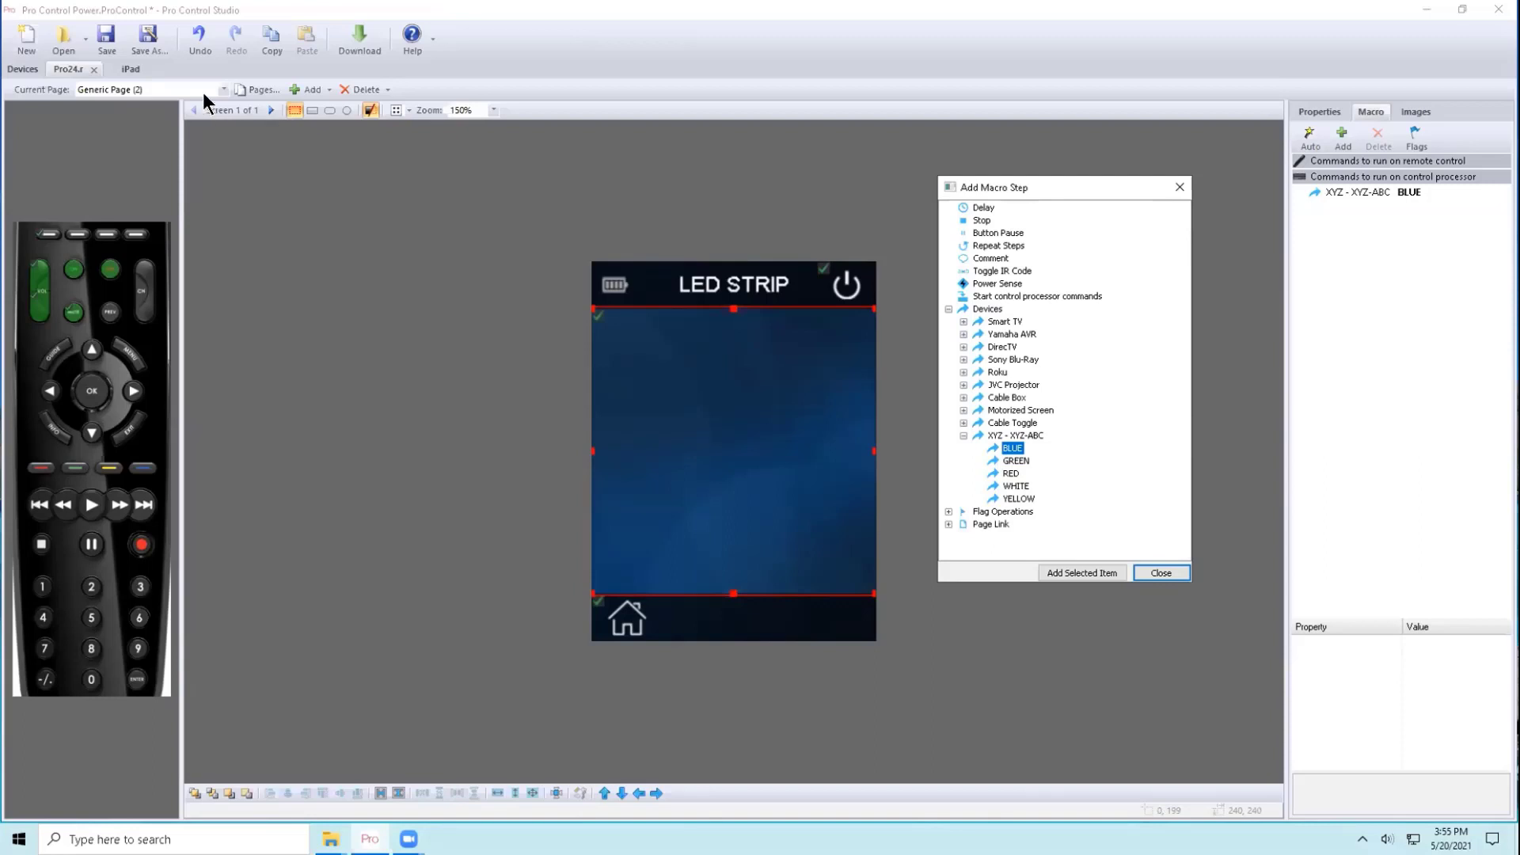
- Open the iPad's DirecTV page and examine both panels of the viewport below the title, leaving the viewport when finished
click(225, 88)
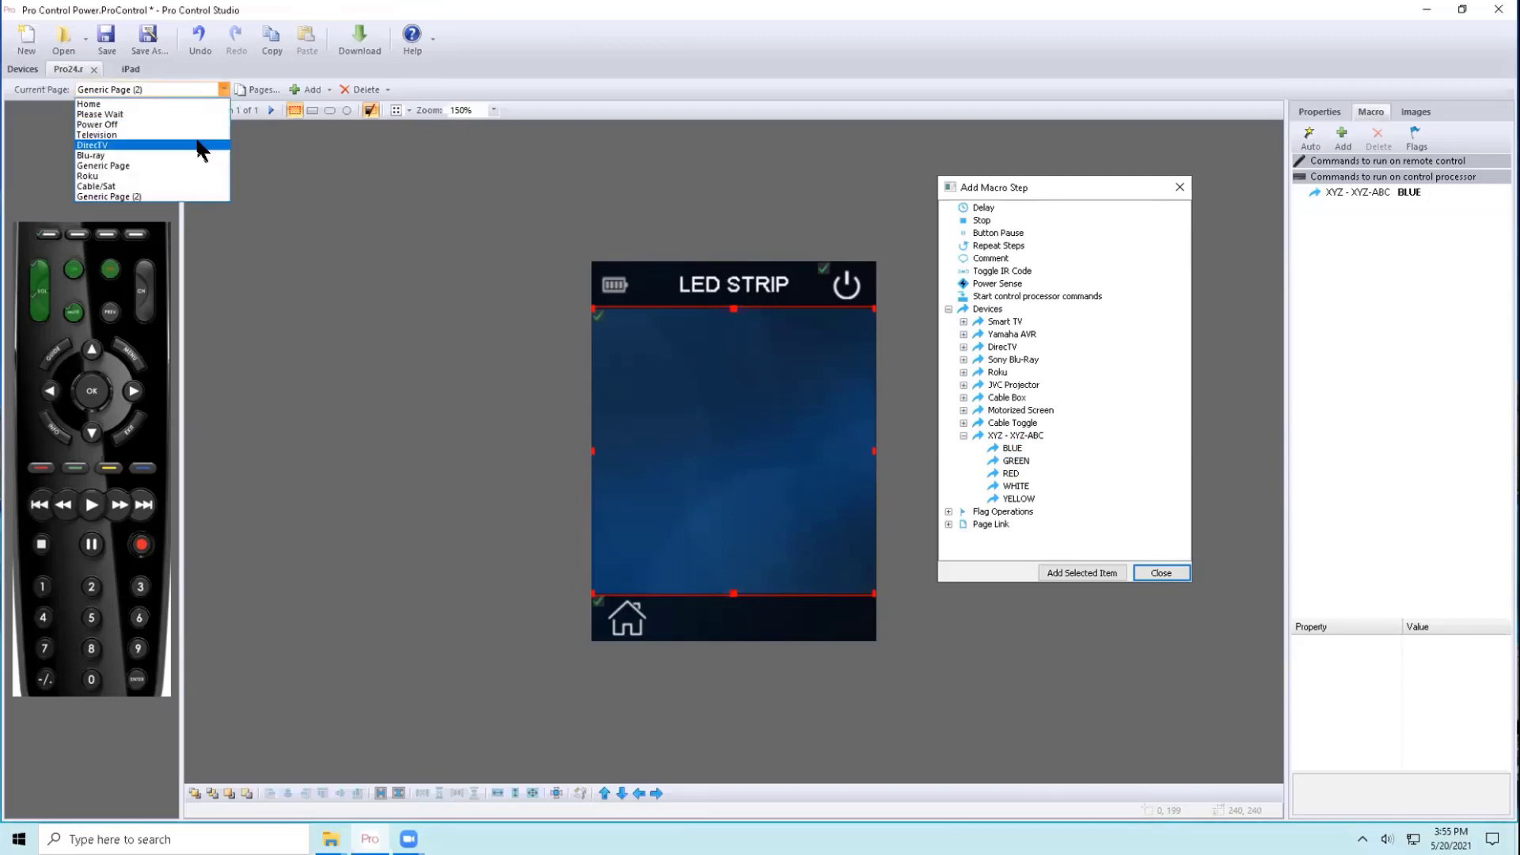
click(283, 163)
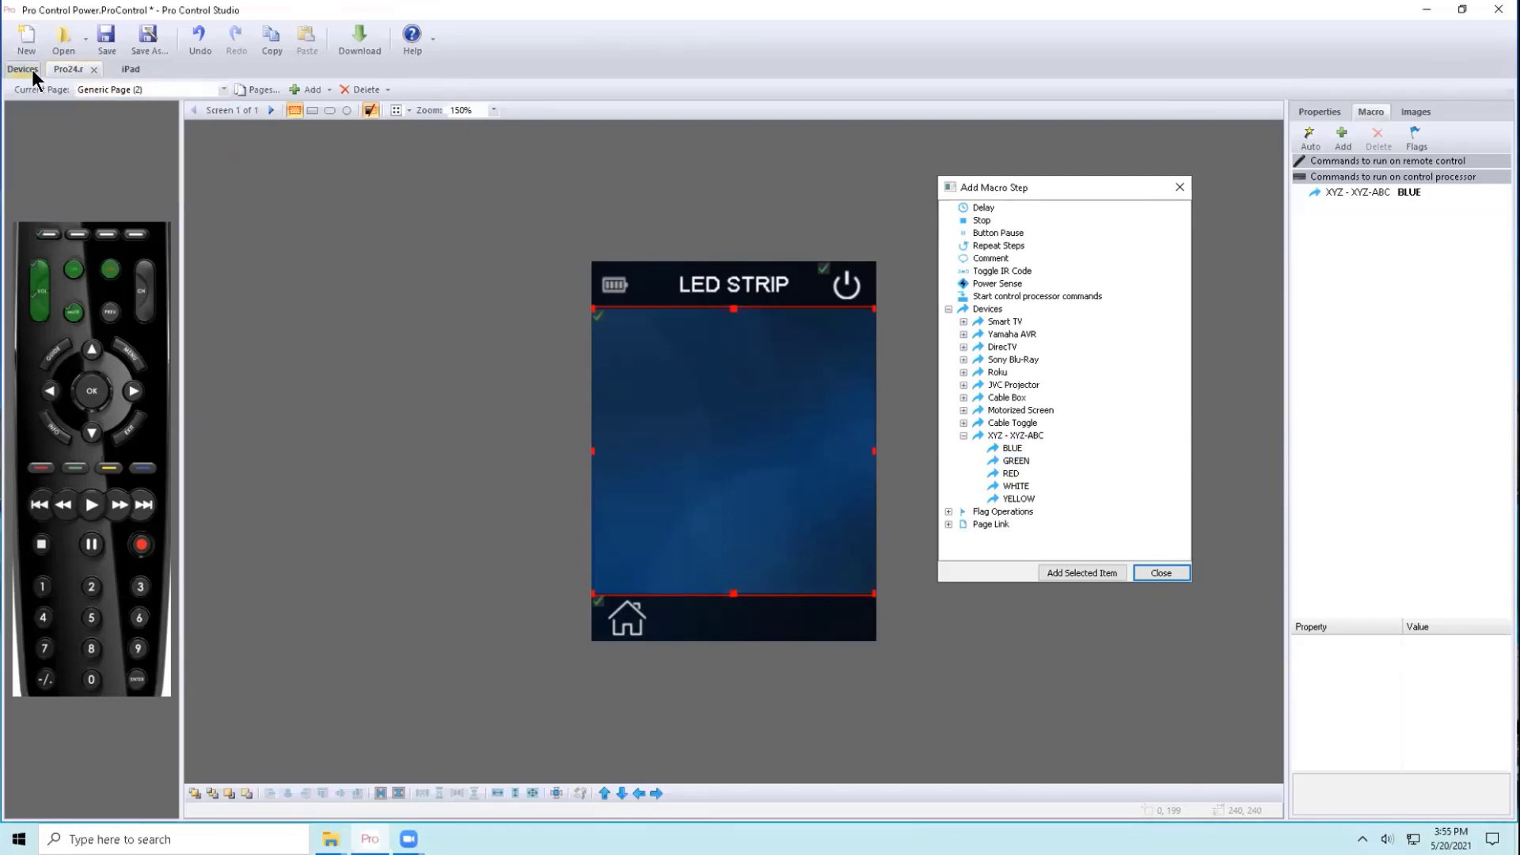
click(123, 66)
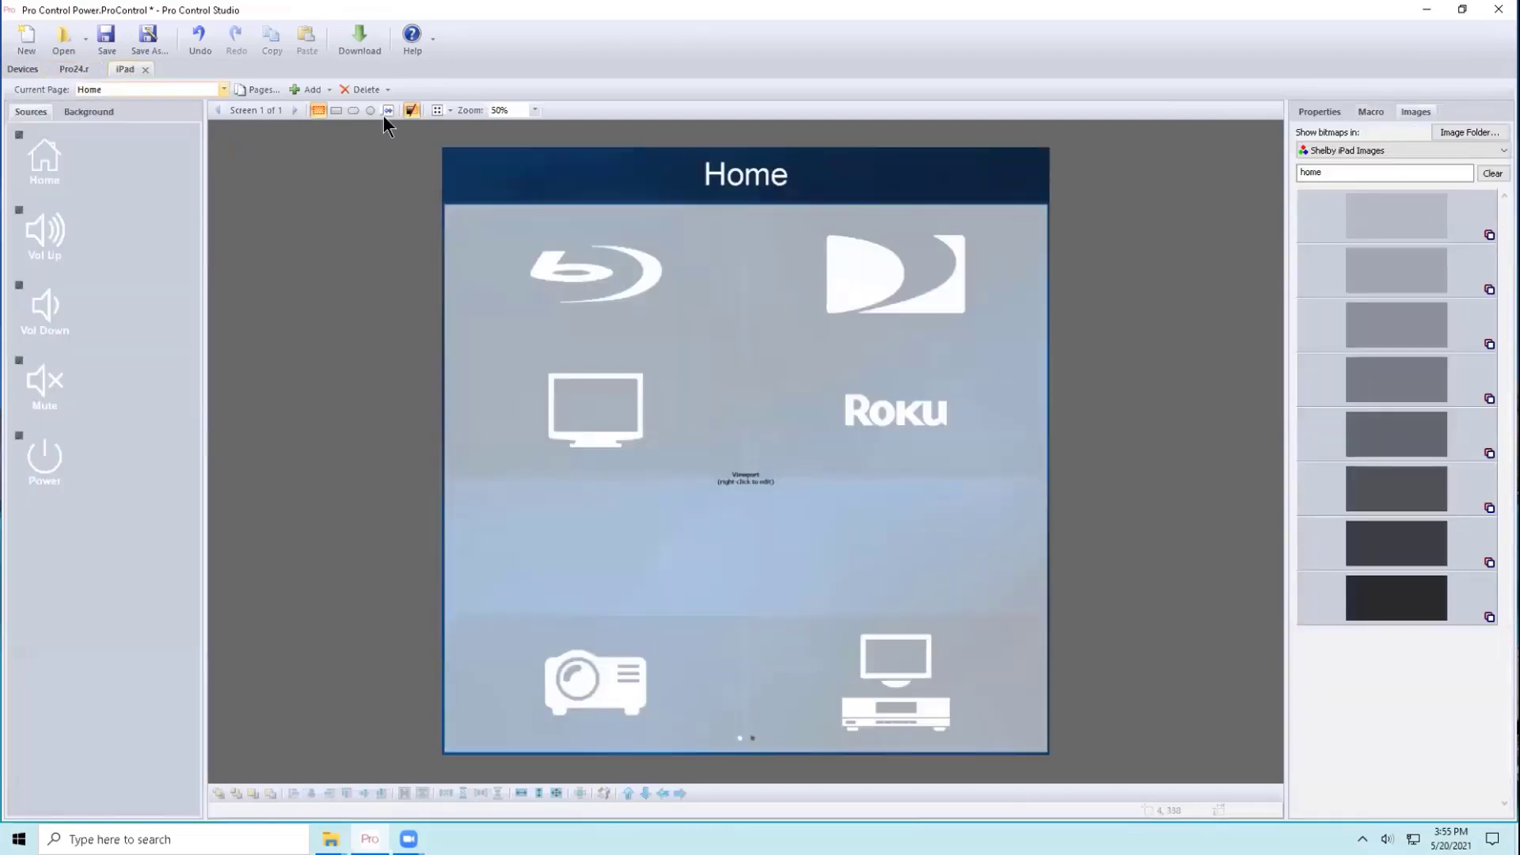
click(163, 91)
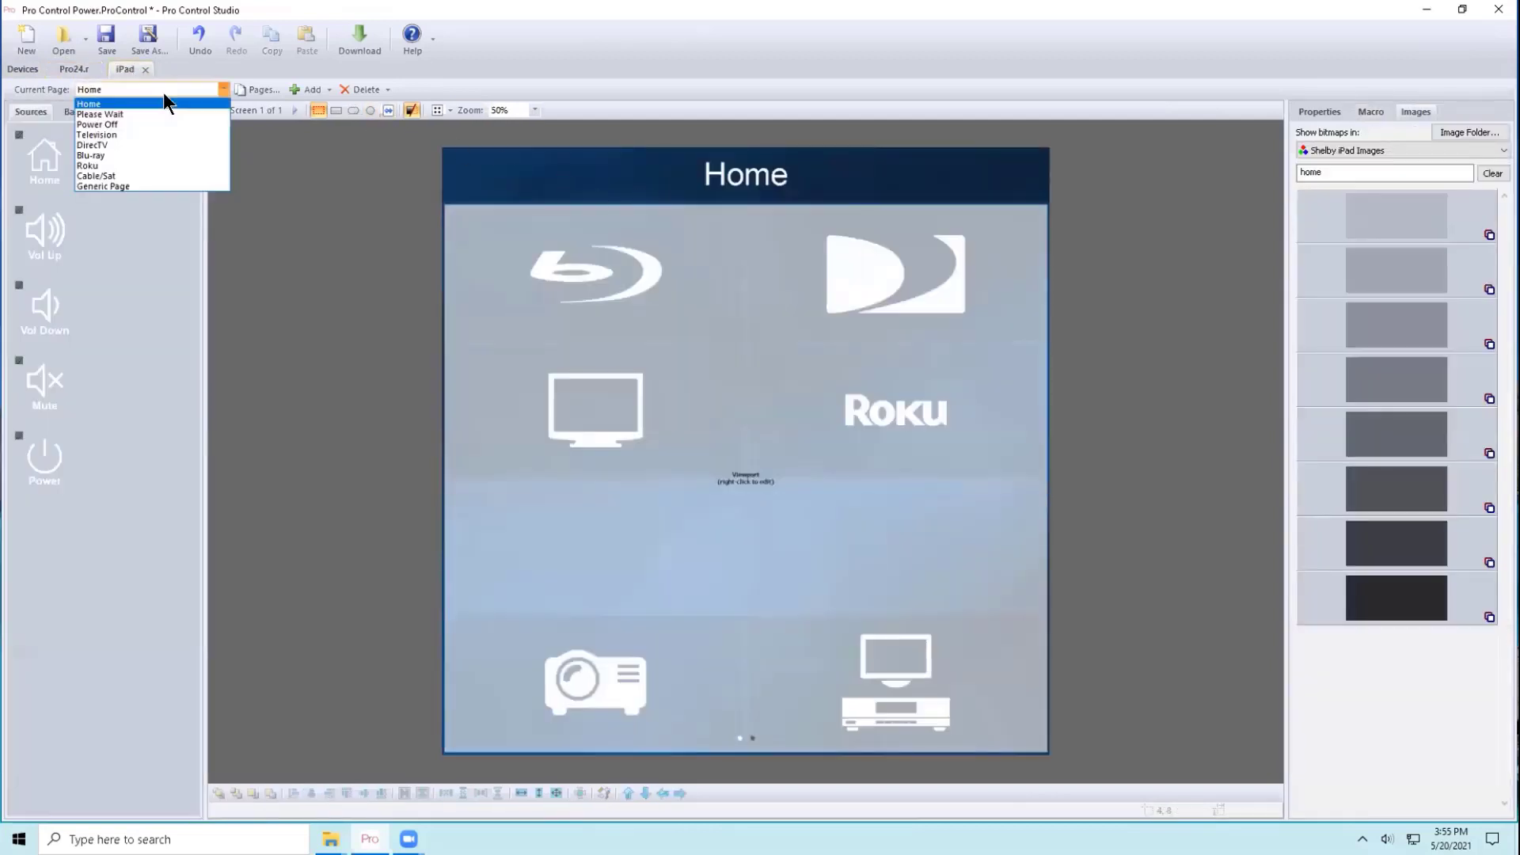
click(155, 138)
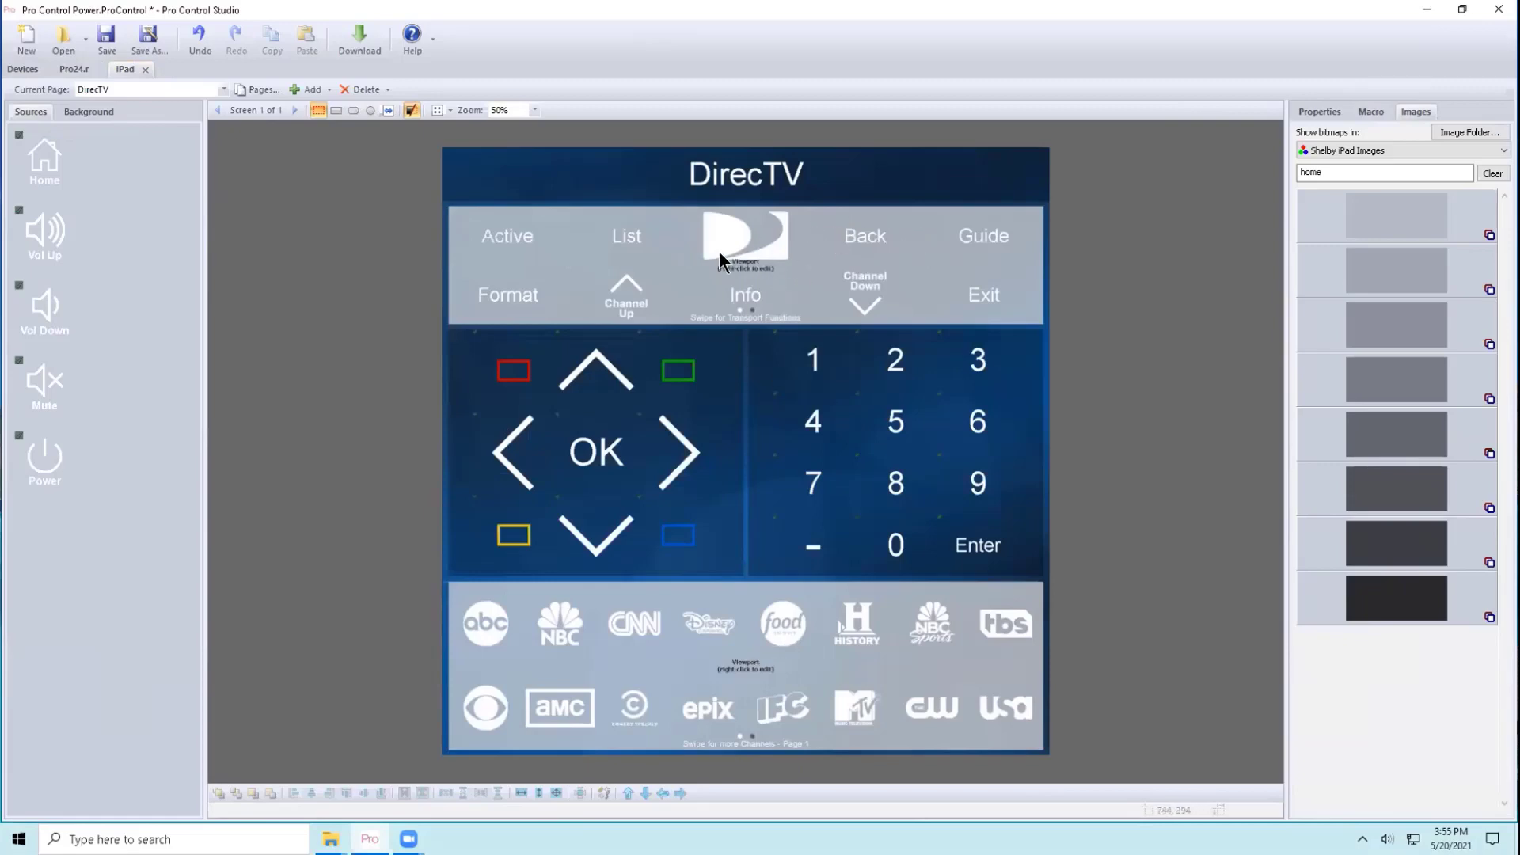
right_click(739, 250)
click(767, 261)
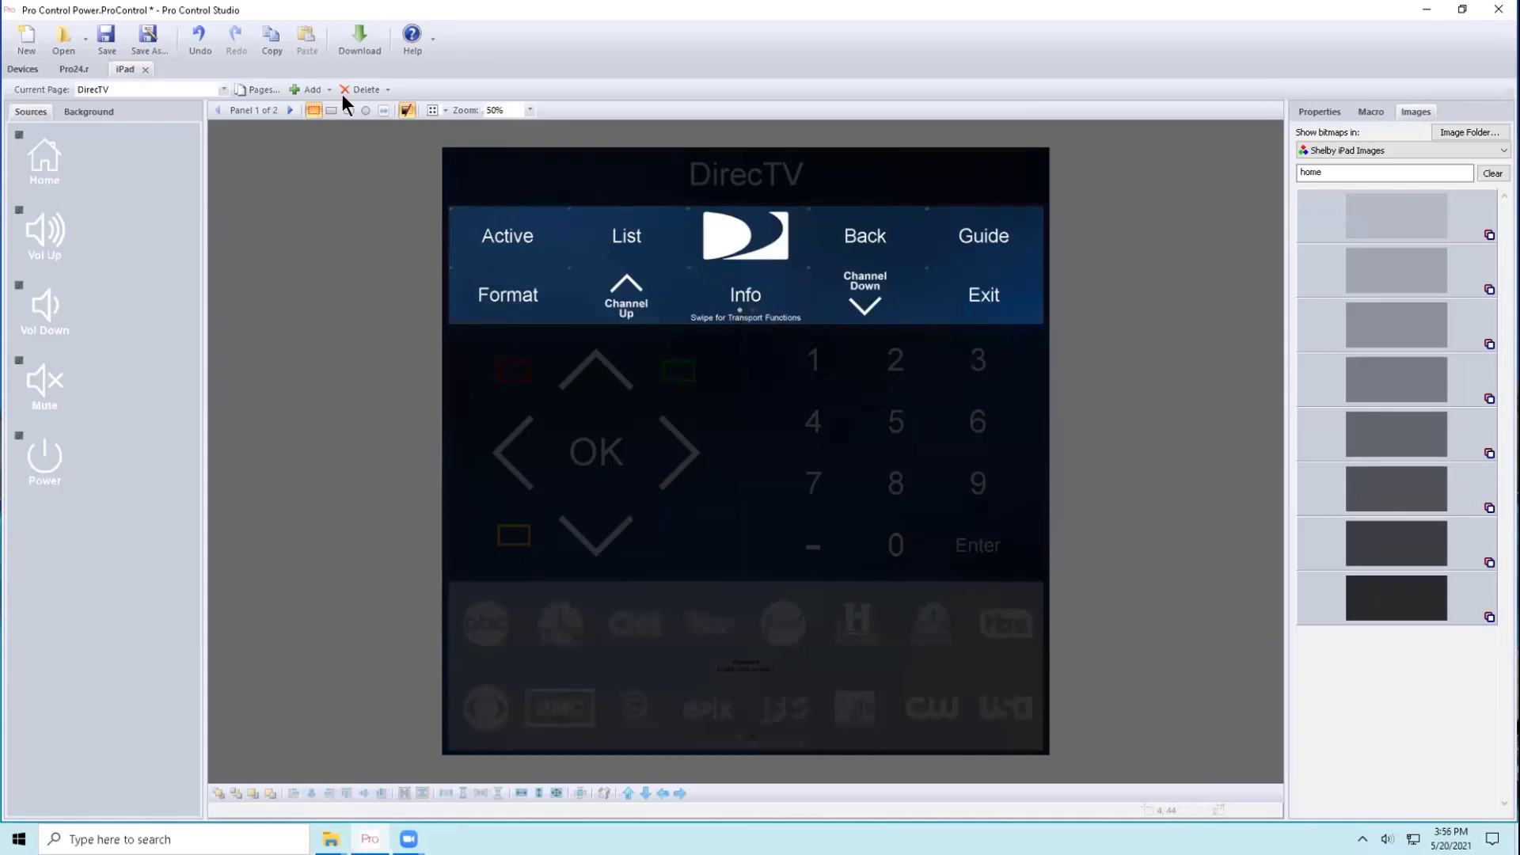
click(290, 110)
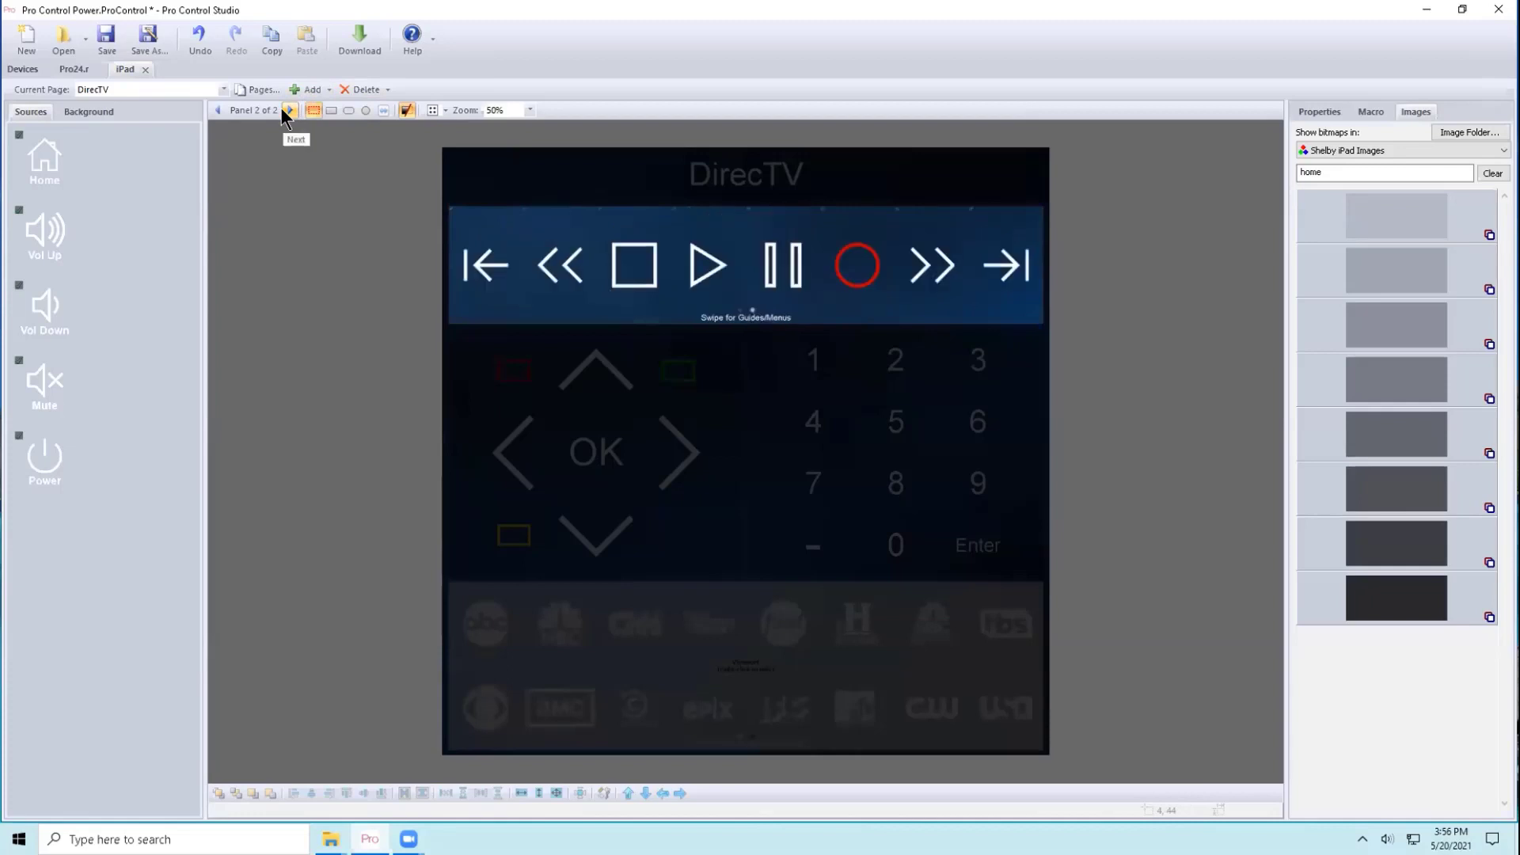
click(217, 111)
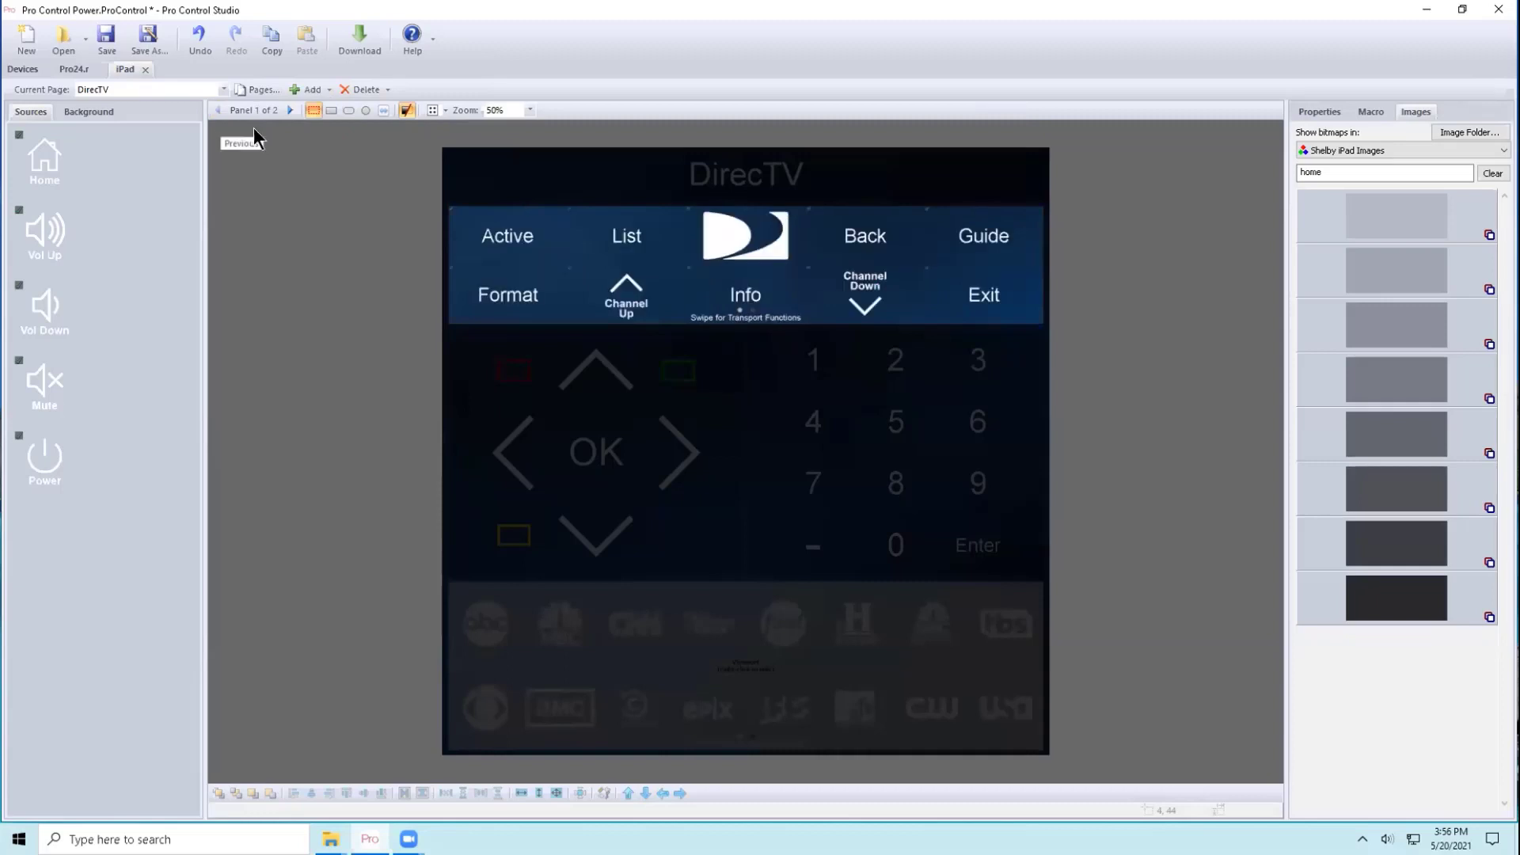
click(740, 364)
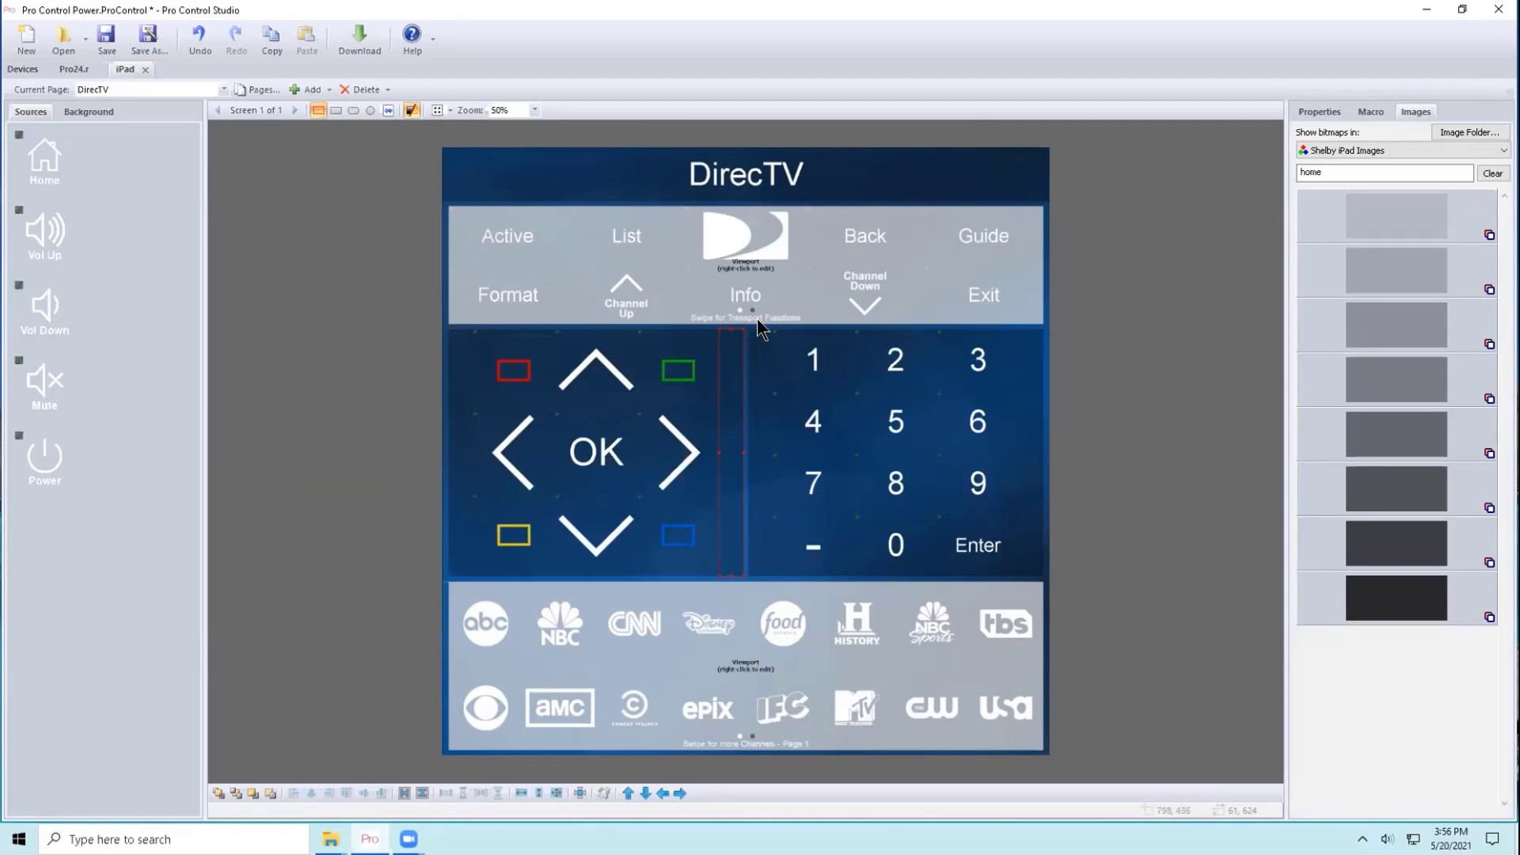
- Delete the channel-icon viewport on the DirecTV page and draw a new one in its place, sized to about 1504 by 278
click(760, 654)
key(Delete)
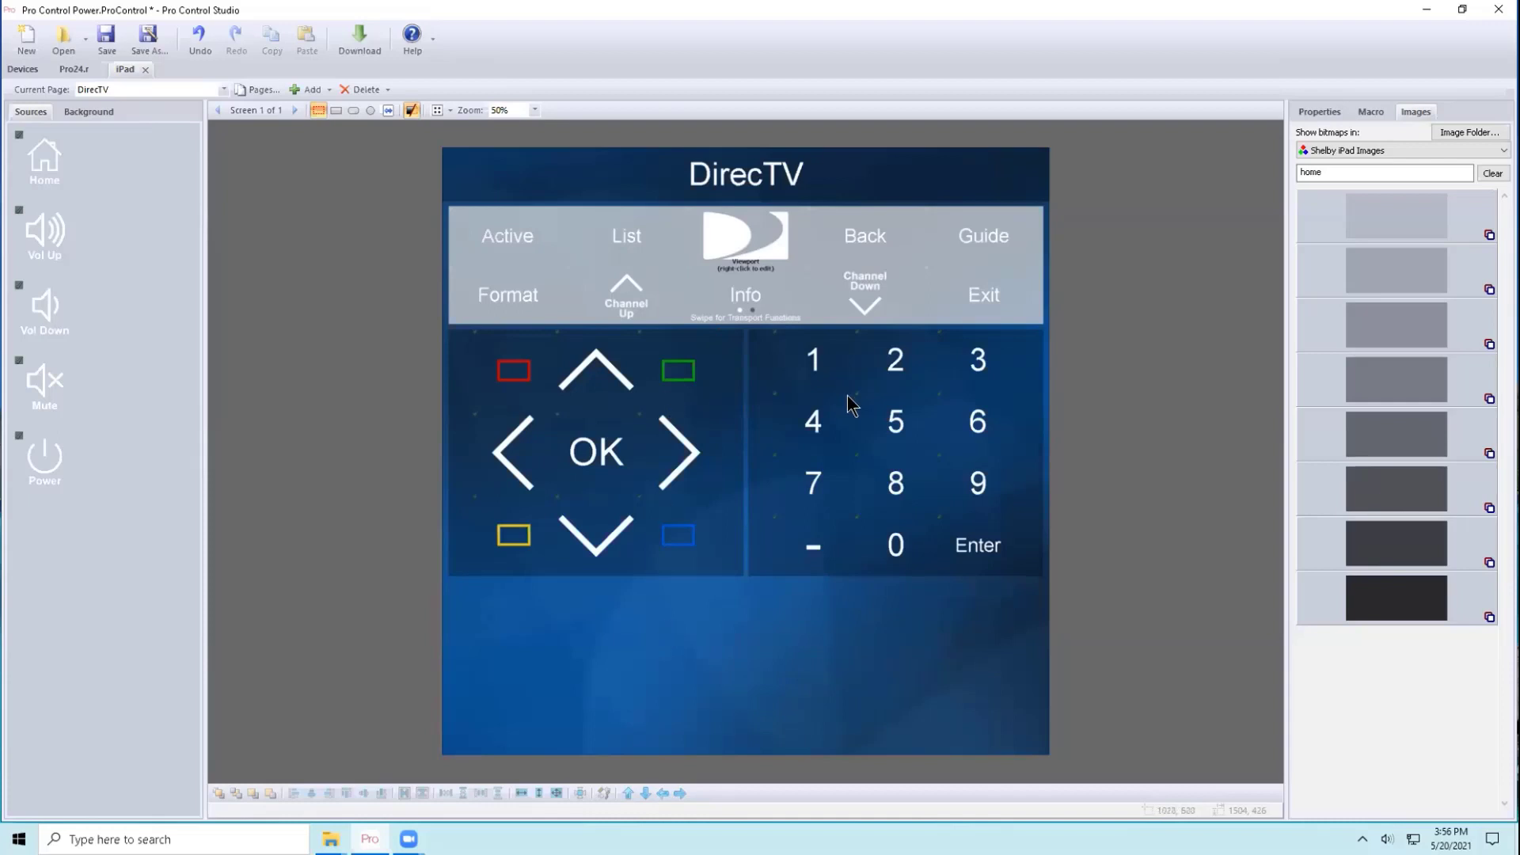
click(388, 113)
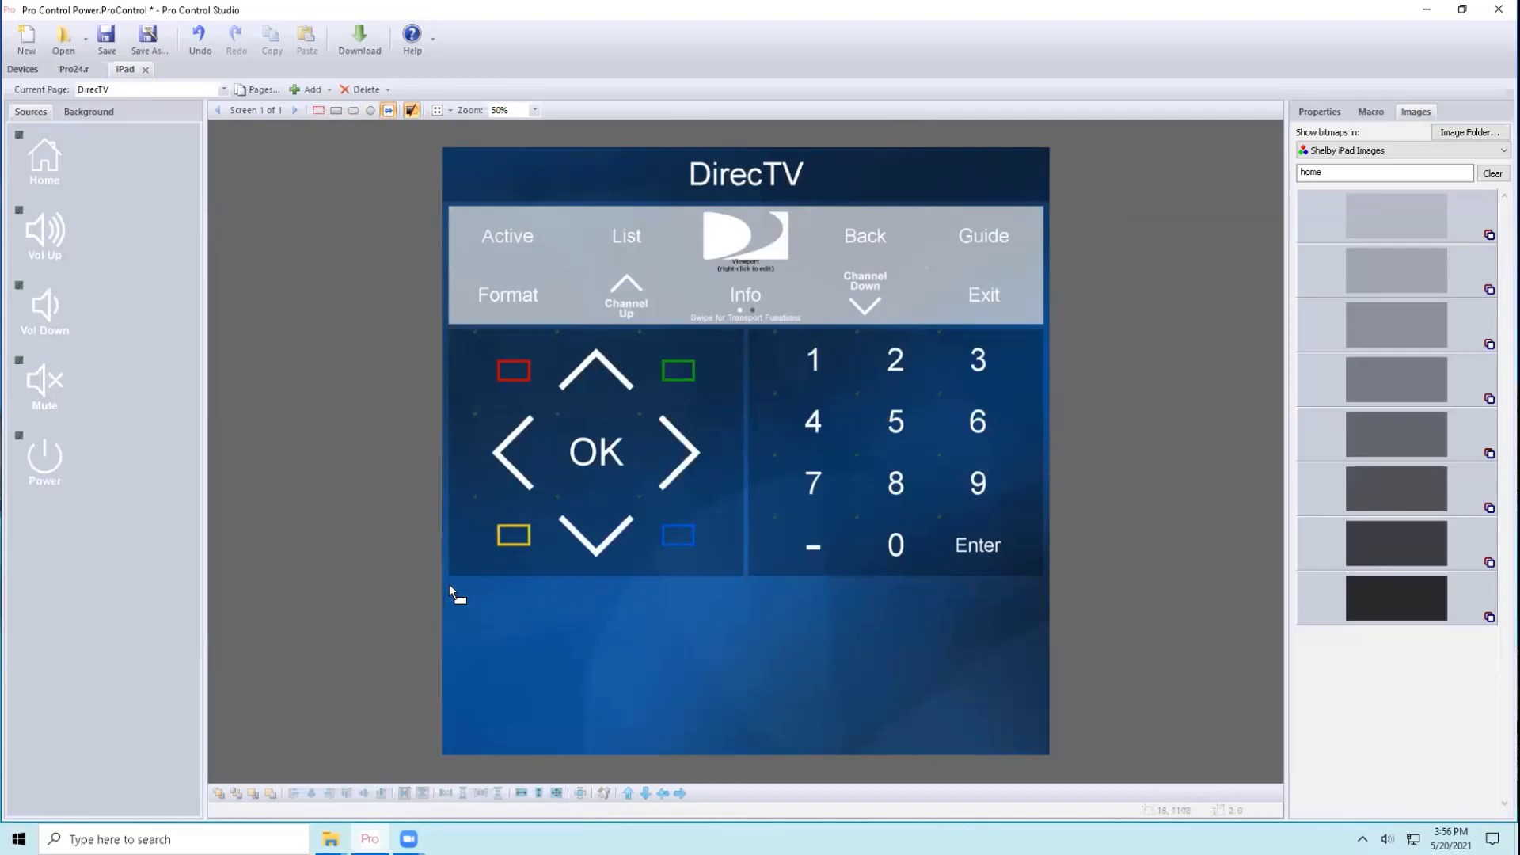
mouse_move(558, 592)
mouse_down()
mouse_move(1012, 657)
mouse_move(1040, 663)
mouse_move(1042, 698)
mouse_up()
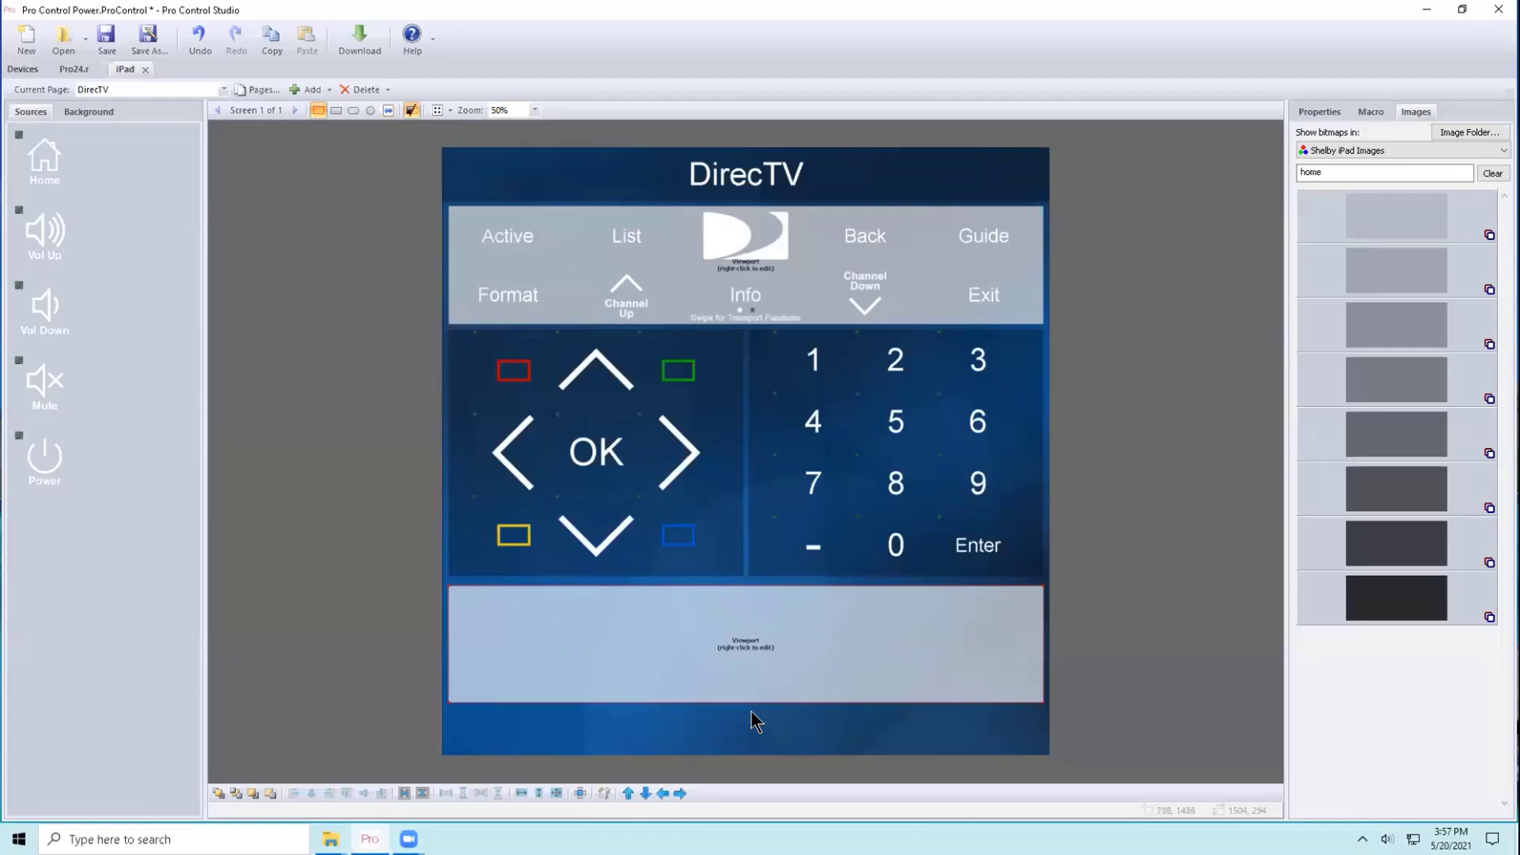
drag(748, 702, 747, 695)
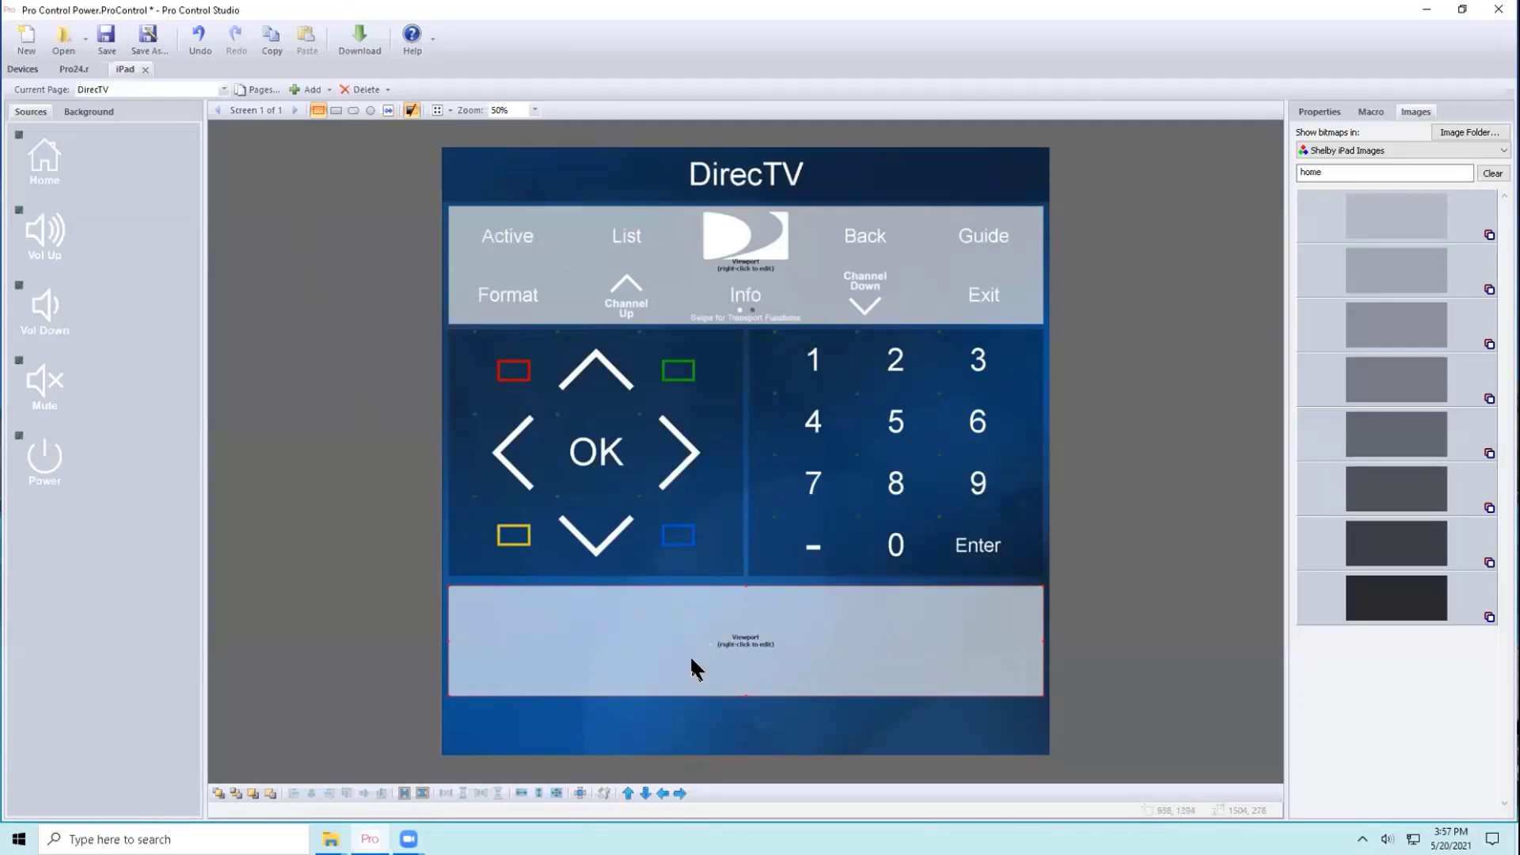
- Open the new DirecTV viewport for editing and filter the Shelby iPad Images library by "ipad center"
right_click(734, 646)
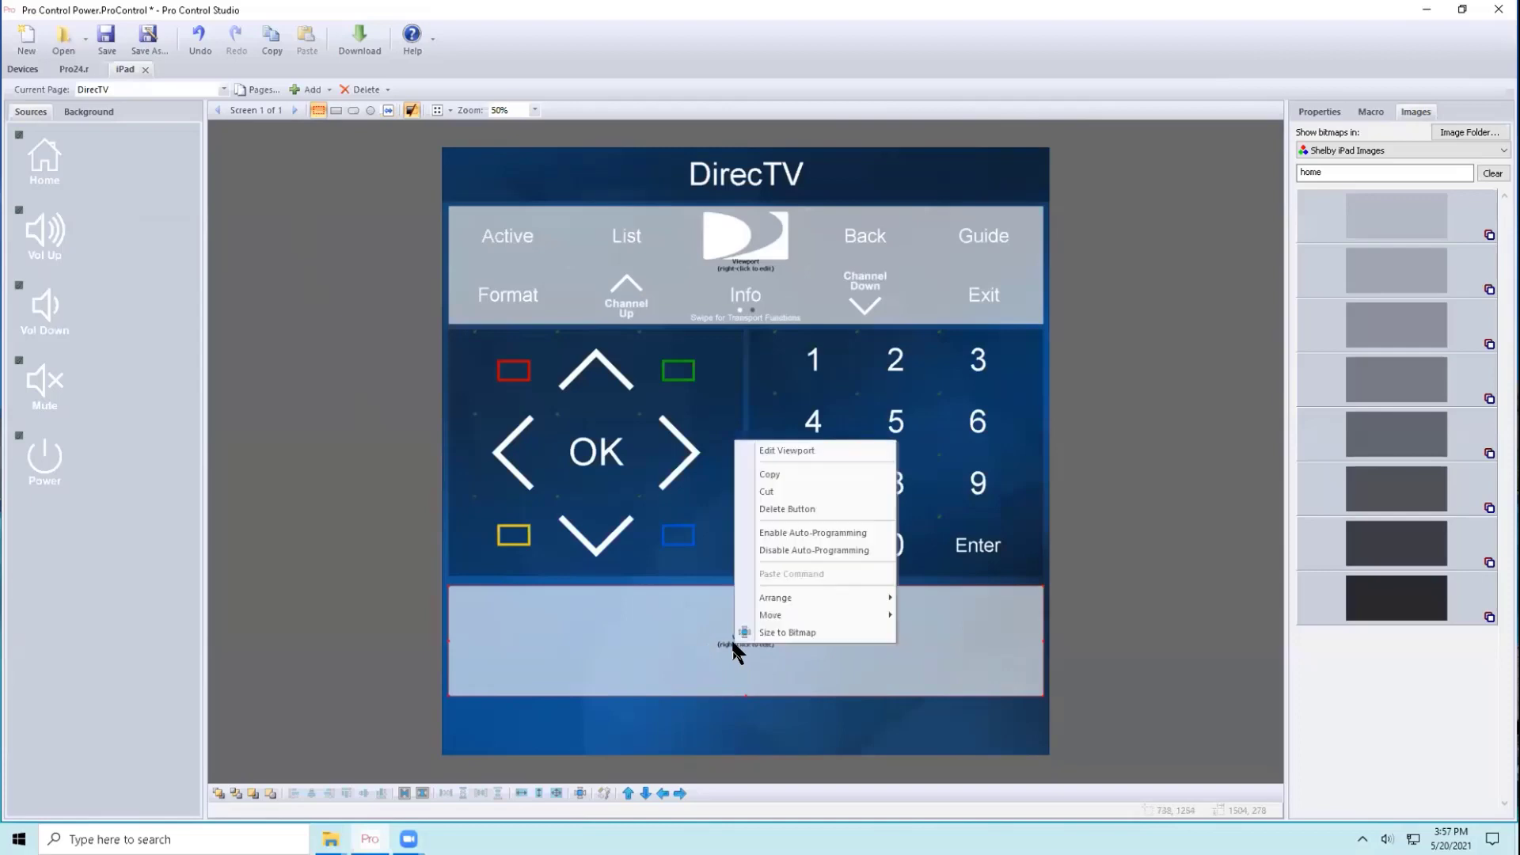
click(768, 449)
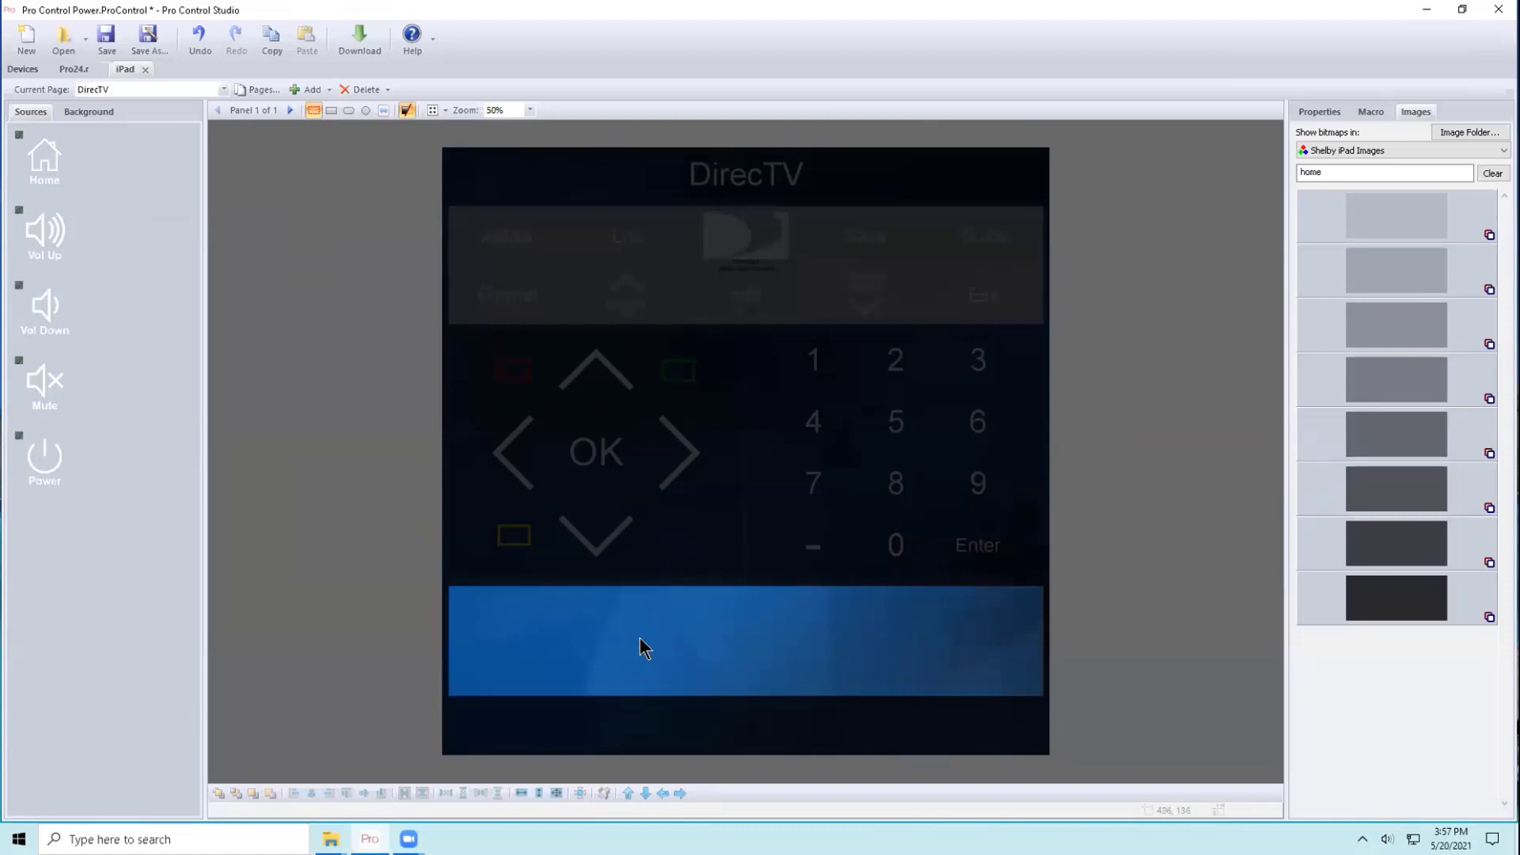
click(1375, 147)
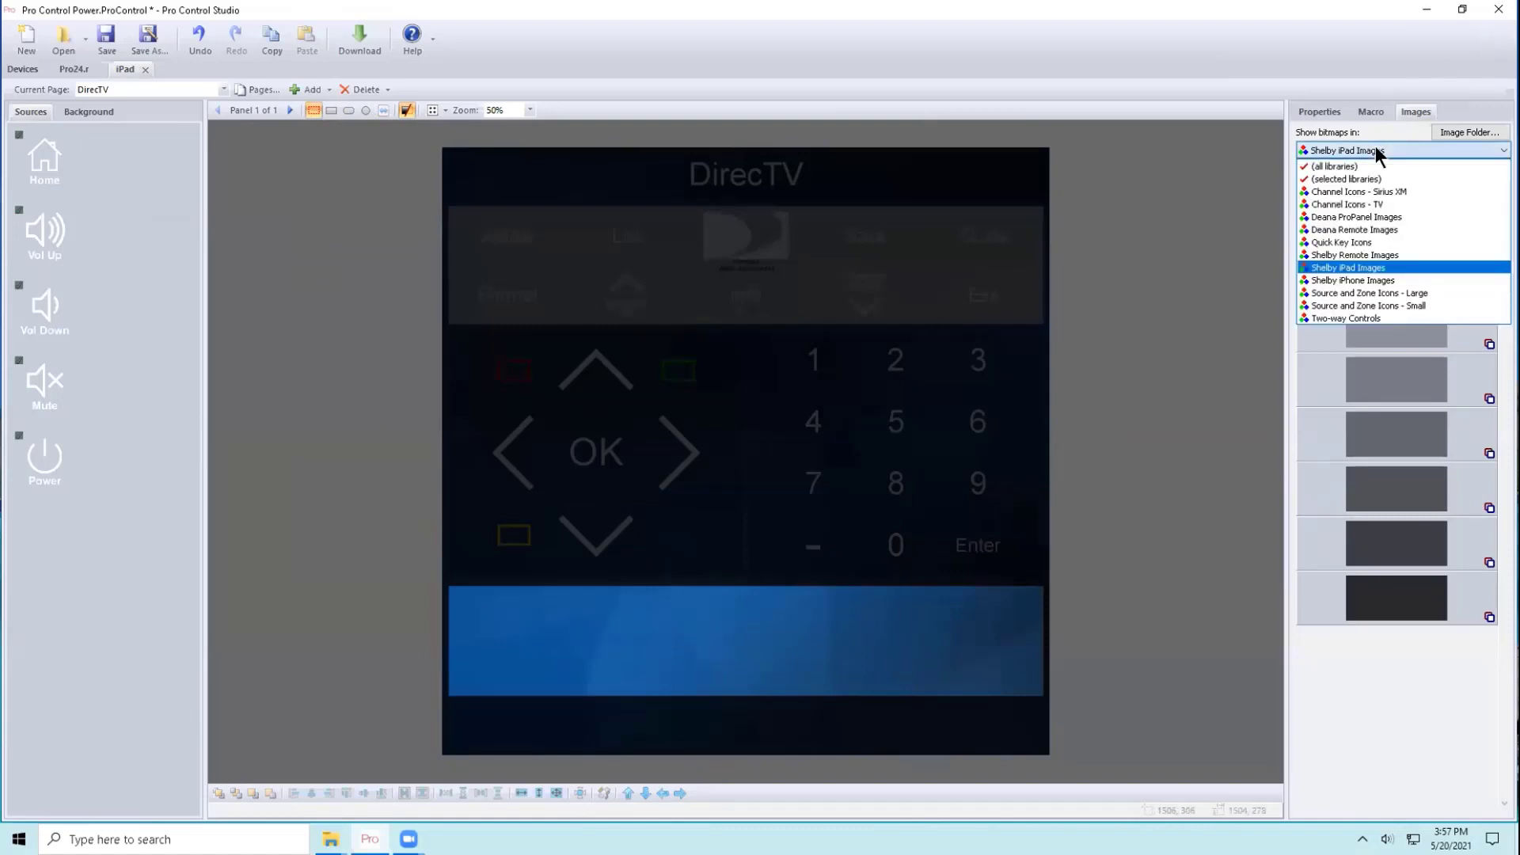
click(1357, 268)
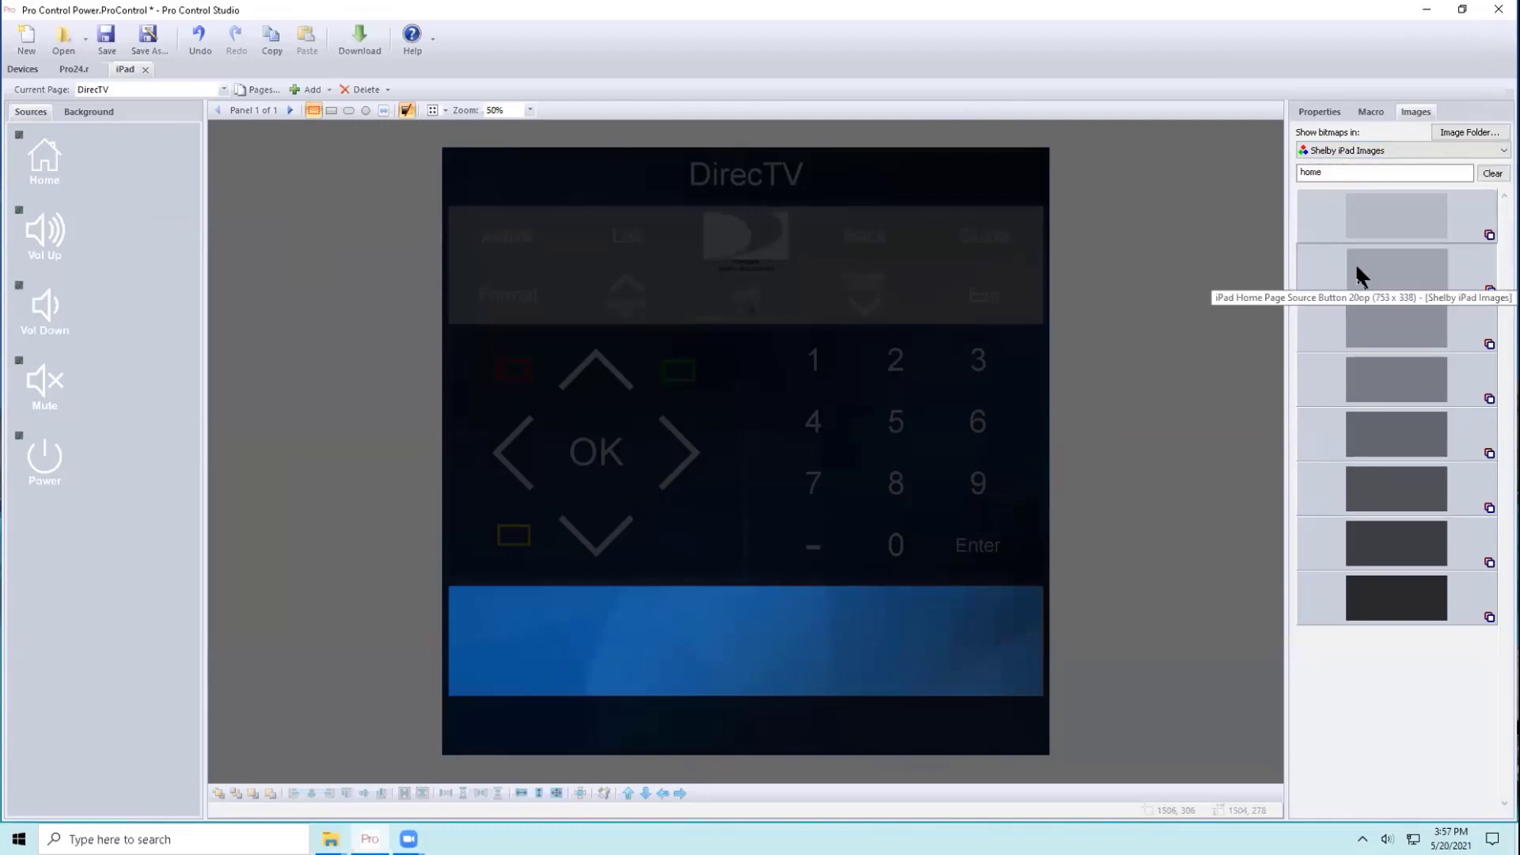
drag(1323, 173, 1227, 164)
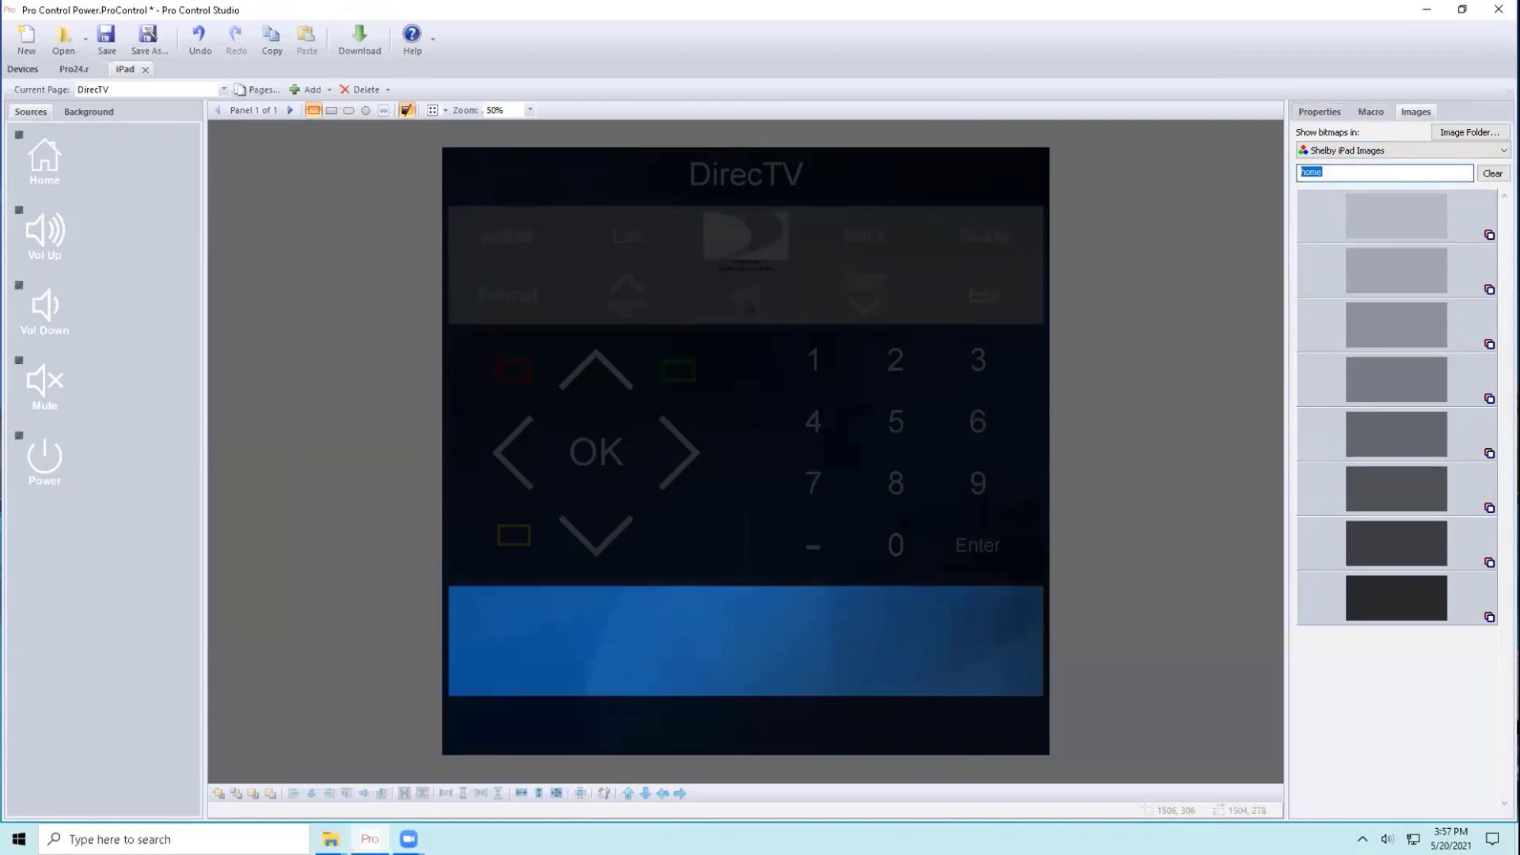
text(ipad center)
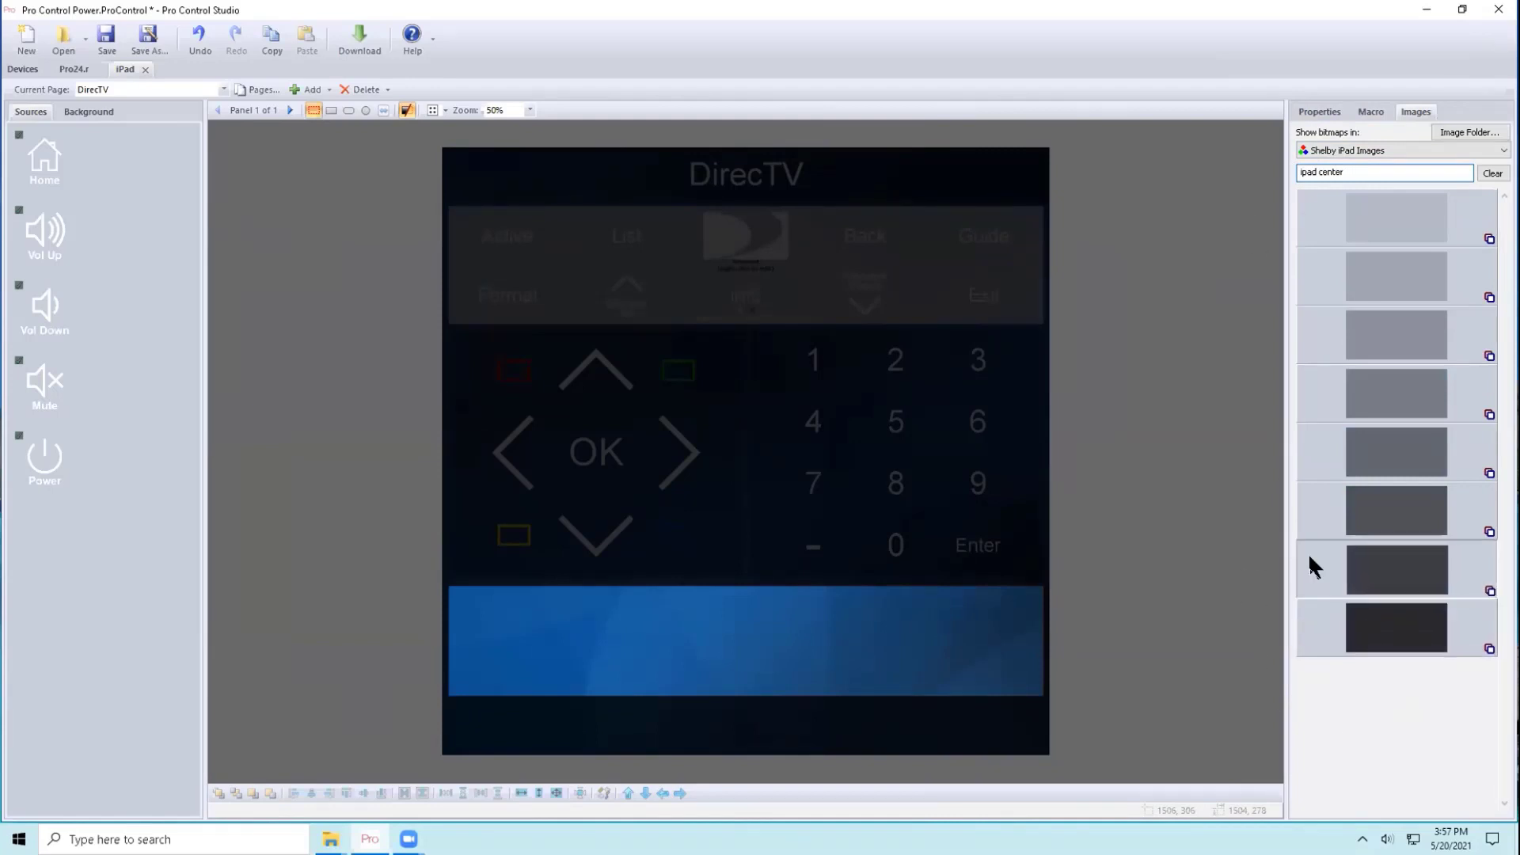
- Place four copies of the darkest iPad center bitmap in a row across the viewport's first panel
drag(1393, 625, 459, 616)
drag(1371, 655, 610, 627)
drag(1394, 628, 762, 607)
drag(1370, 617, 909, 612)
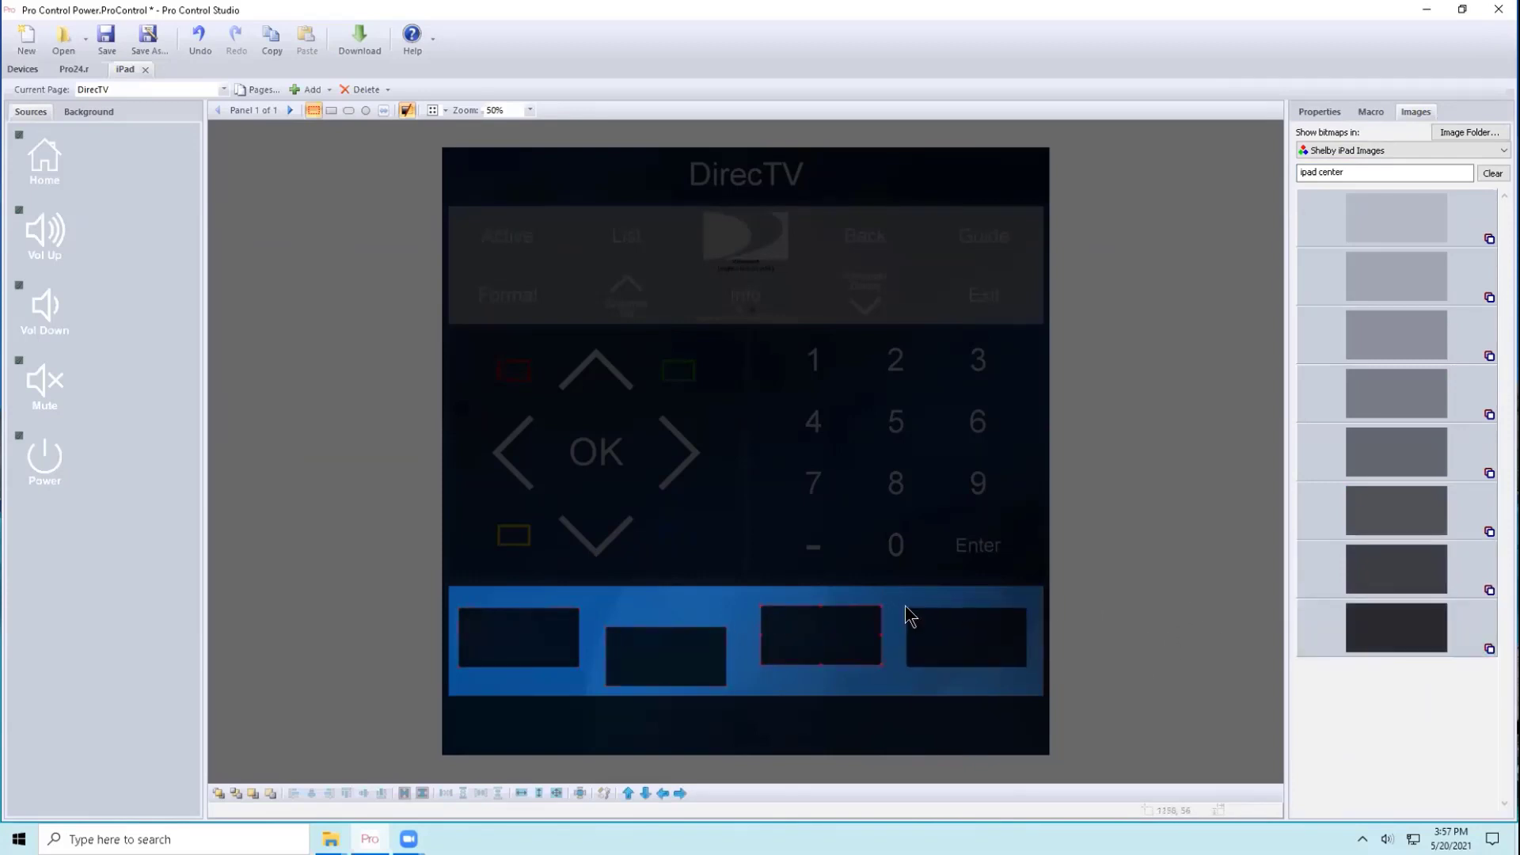
- Align the four panel buttons with each other, space them evenly across, and centre them in the viewport
shift+click(532, 633)
shift+click(655, 653)
shift+click(787, 625)
click(348, 793)
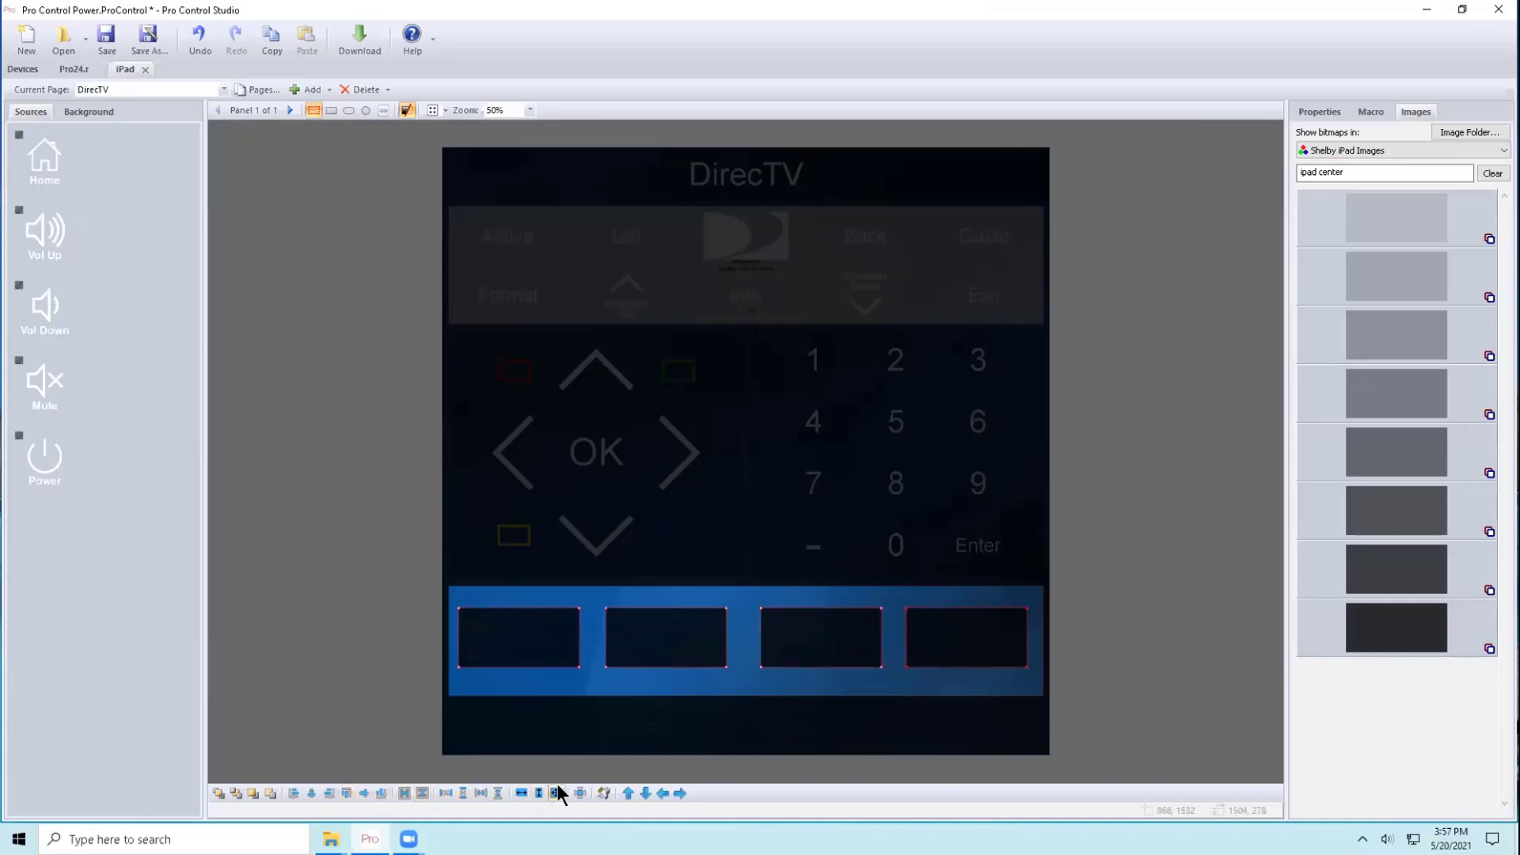
click(481, 793)
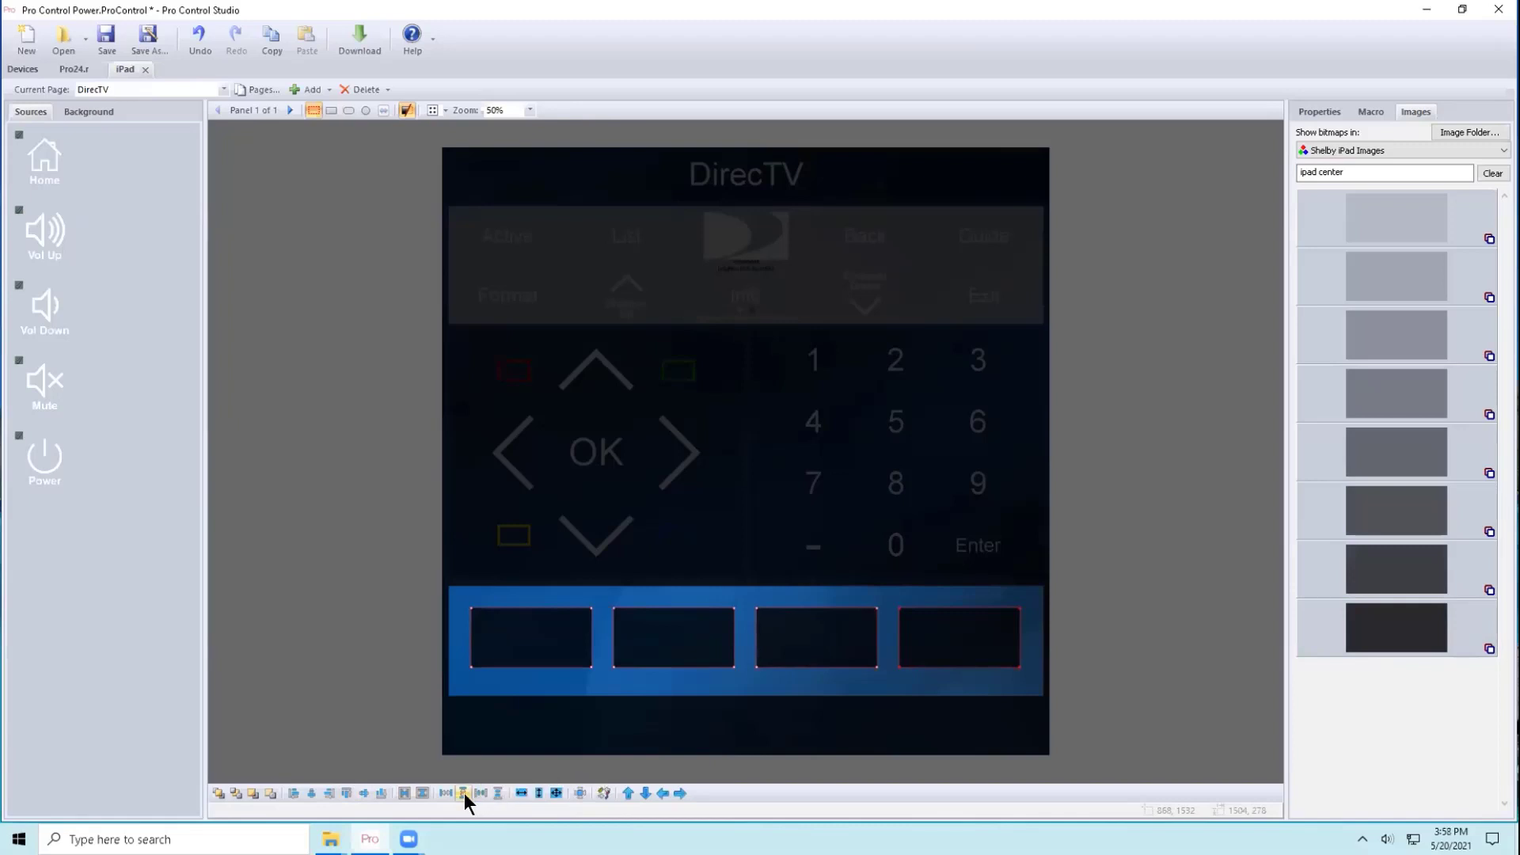
click(420, 792)
click(406, 791)
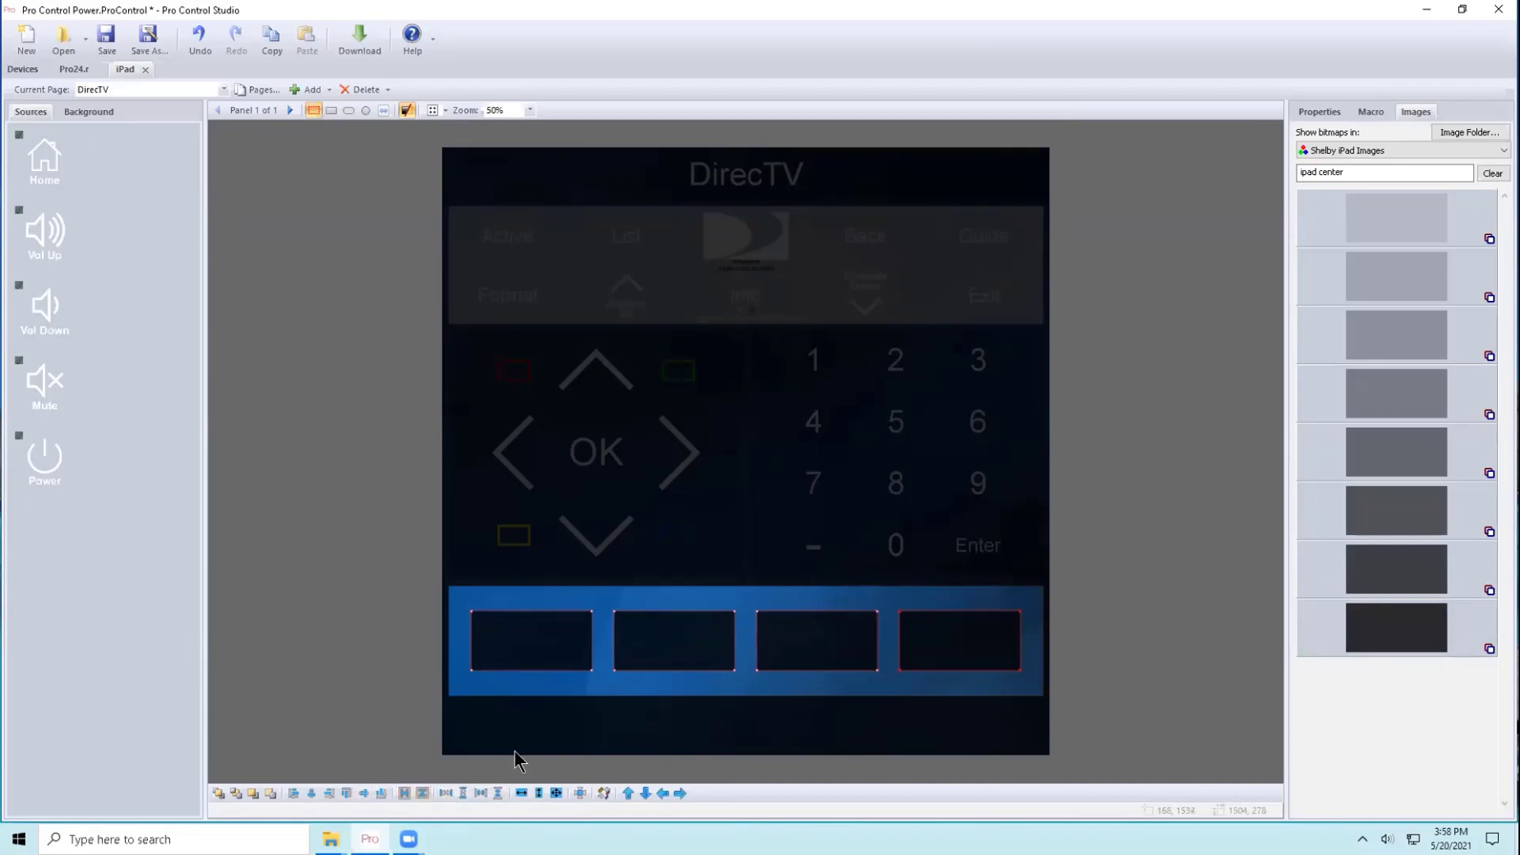
- Copy the four aligned buttons and paste them onto the viewport's second panel
right_click(670, 638)
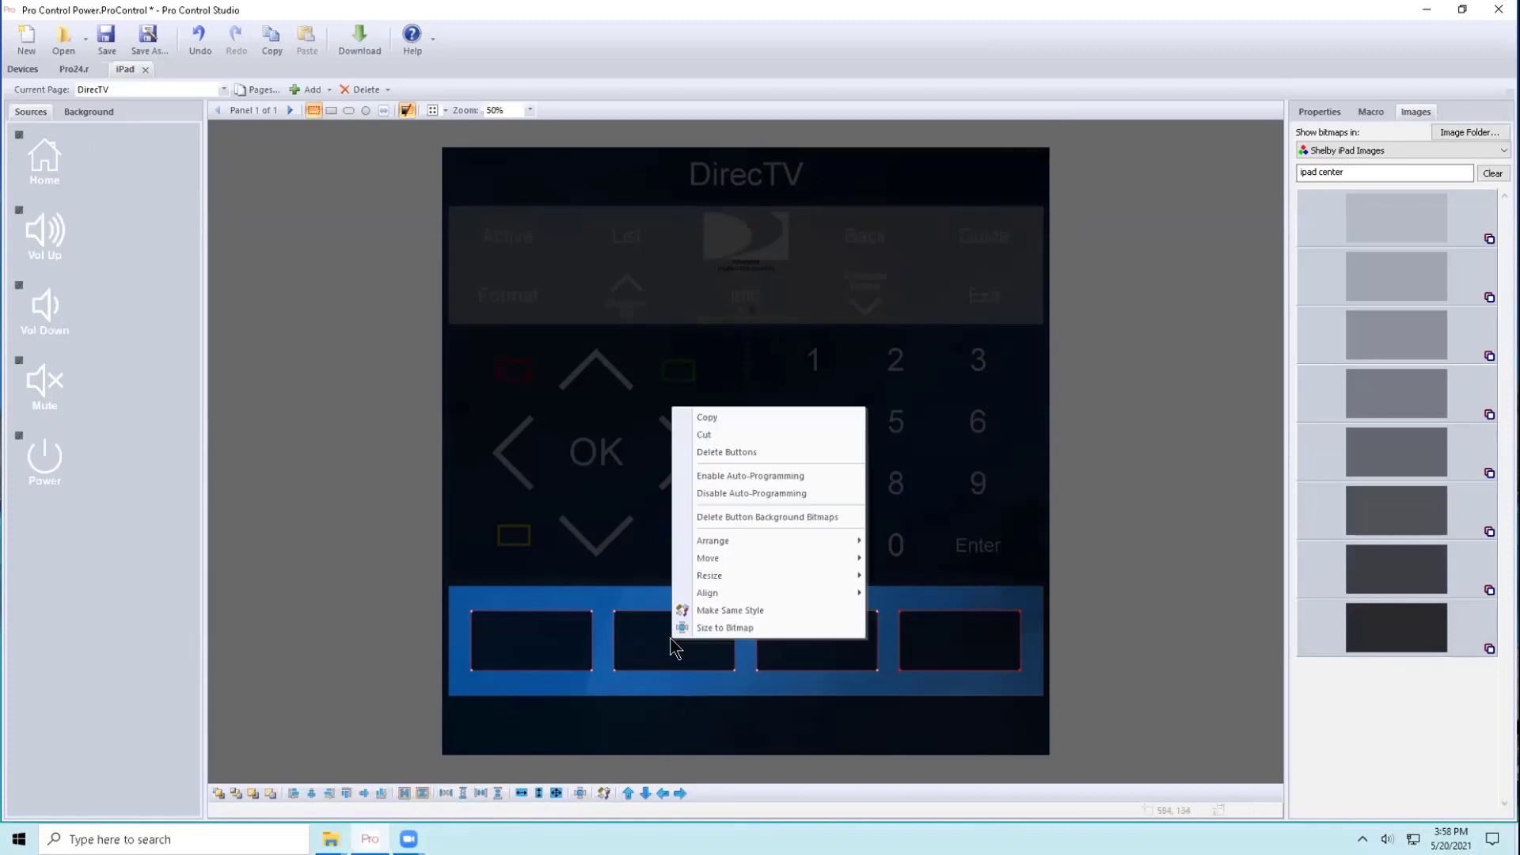
click(713, 416)
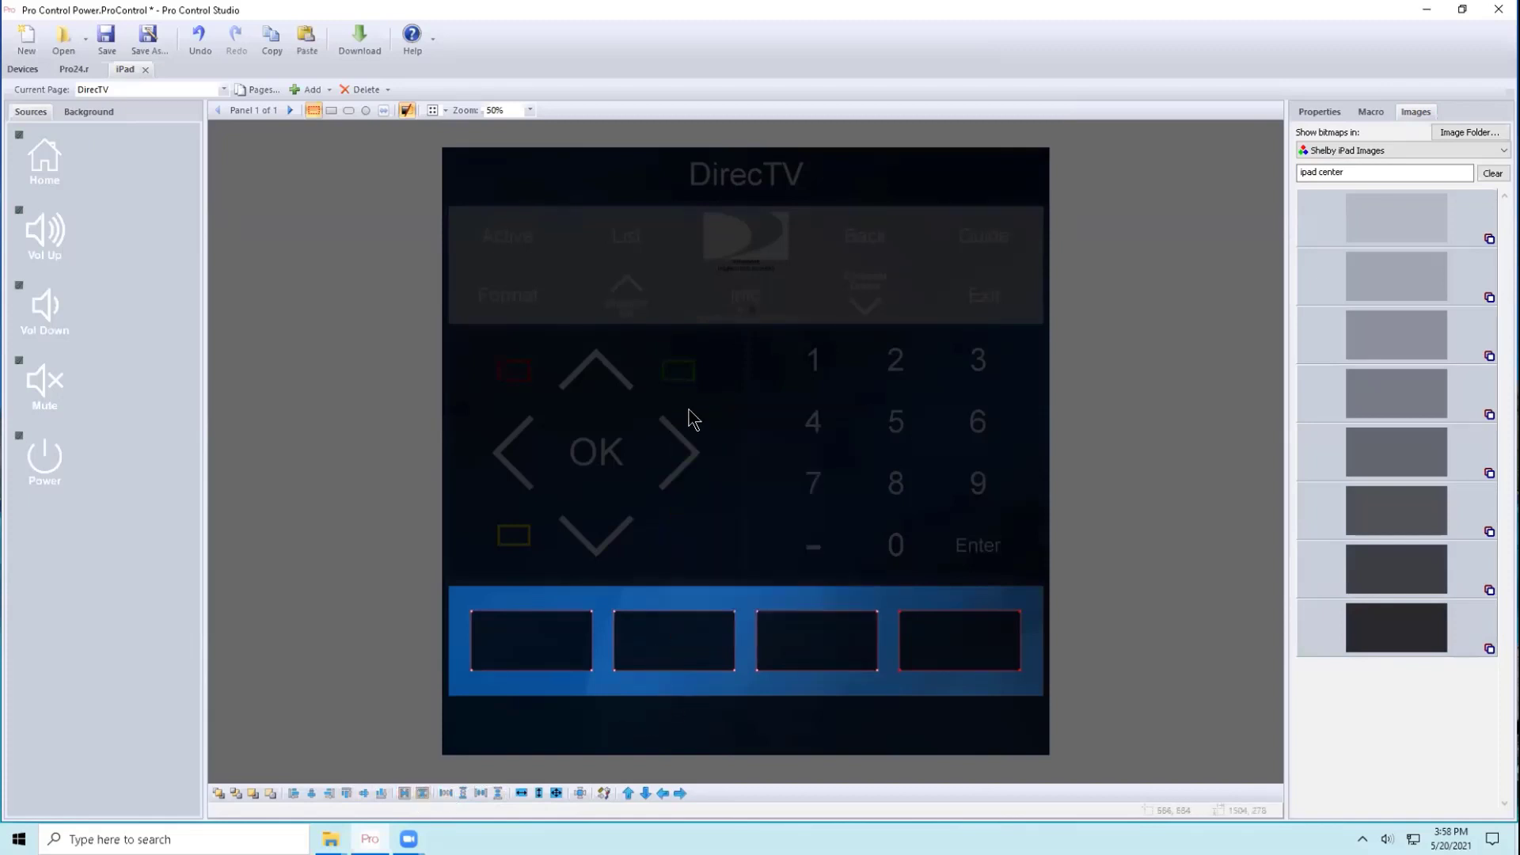
click(290, 111)
right_click(639, 624)
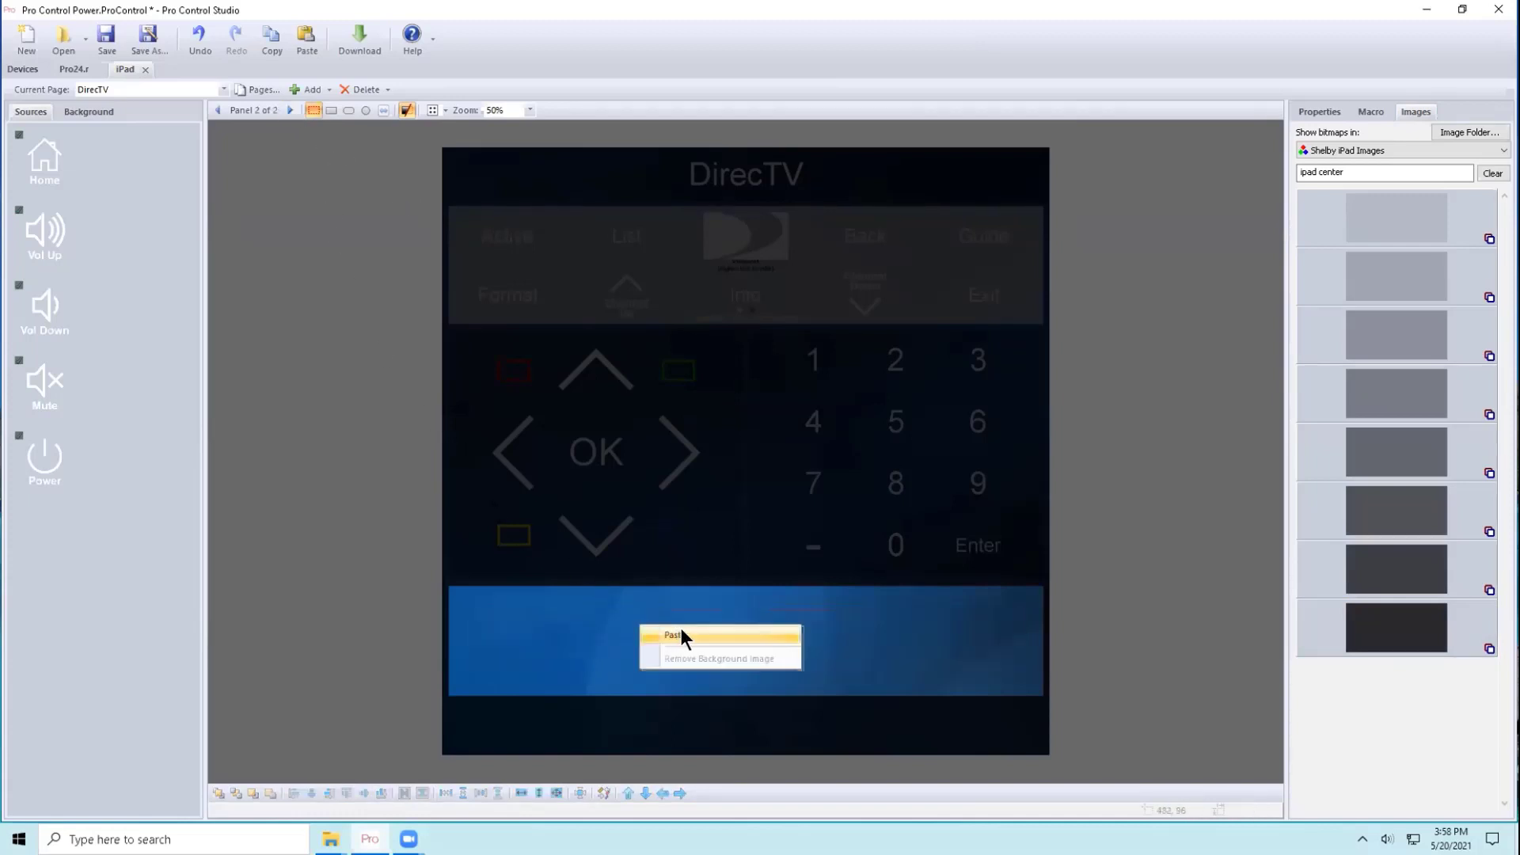
click(681, 629)
- Add third, fourth and fifth panels to the viewport, each with the four copied buttons pasted in
click(290, 111)
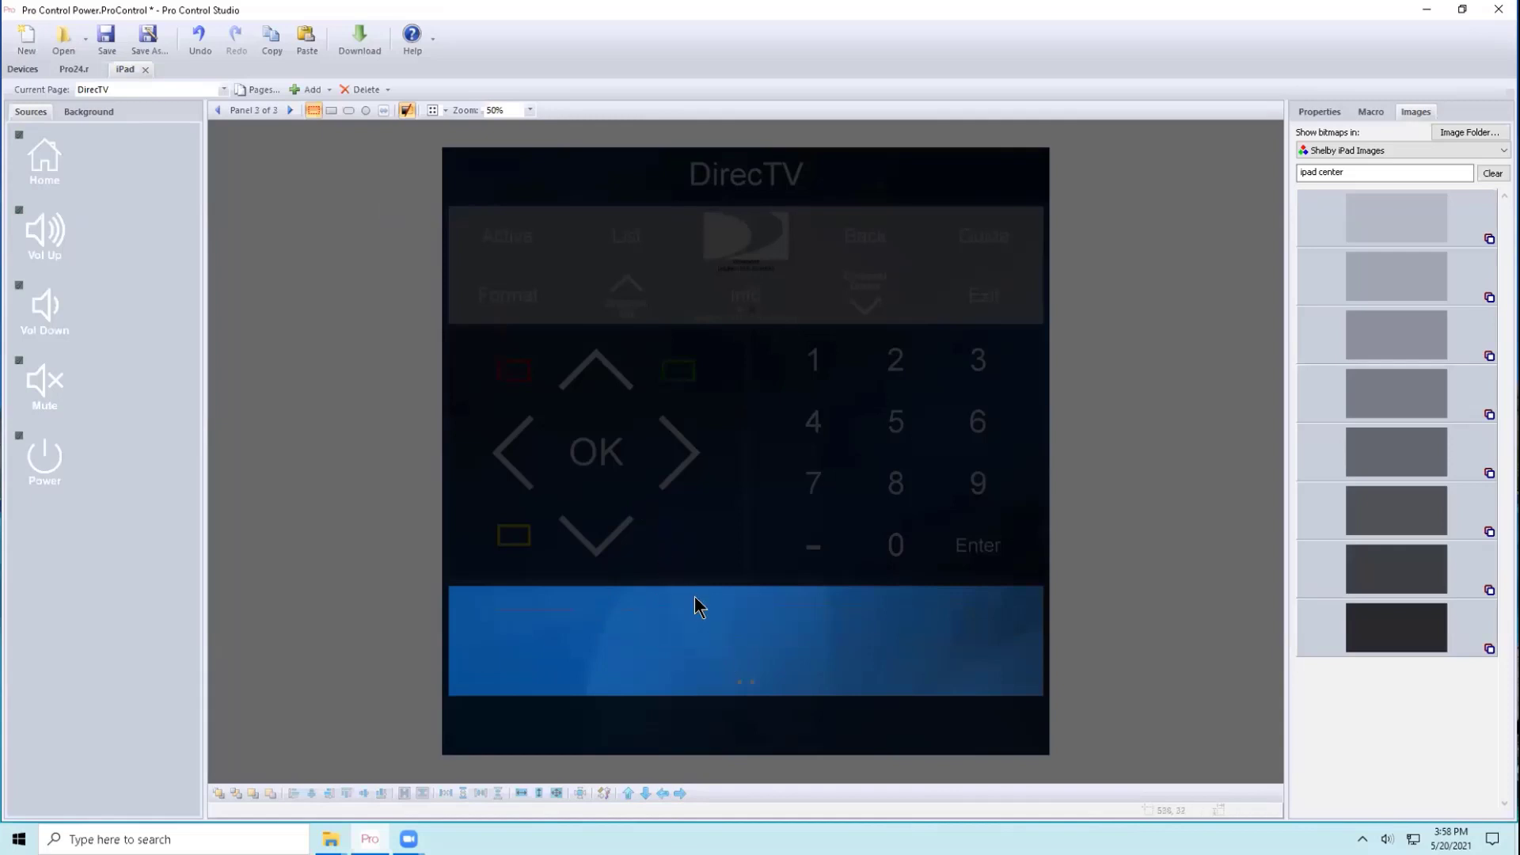
key(ctrl+v)
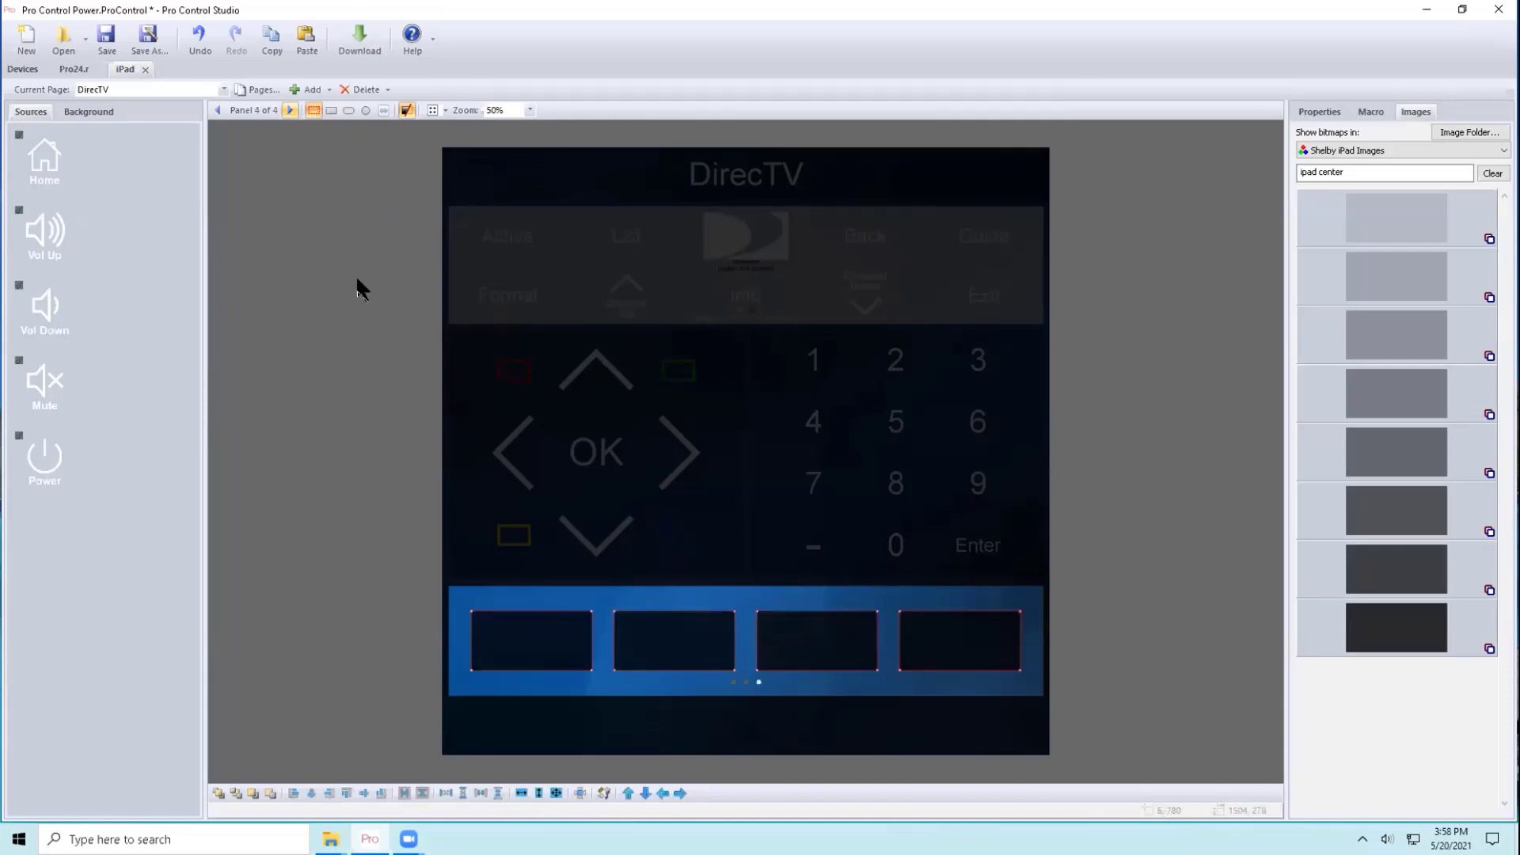
right_click(568, 653)
click(600, 659)
click(288, 110)
right_click(563, 609)
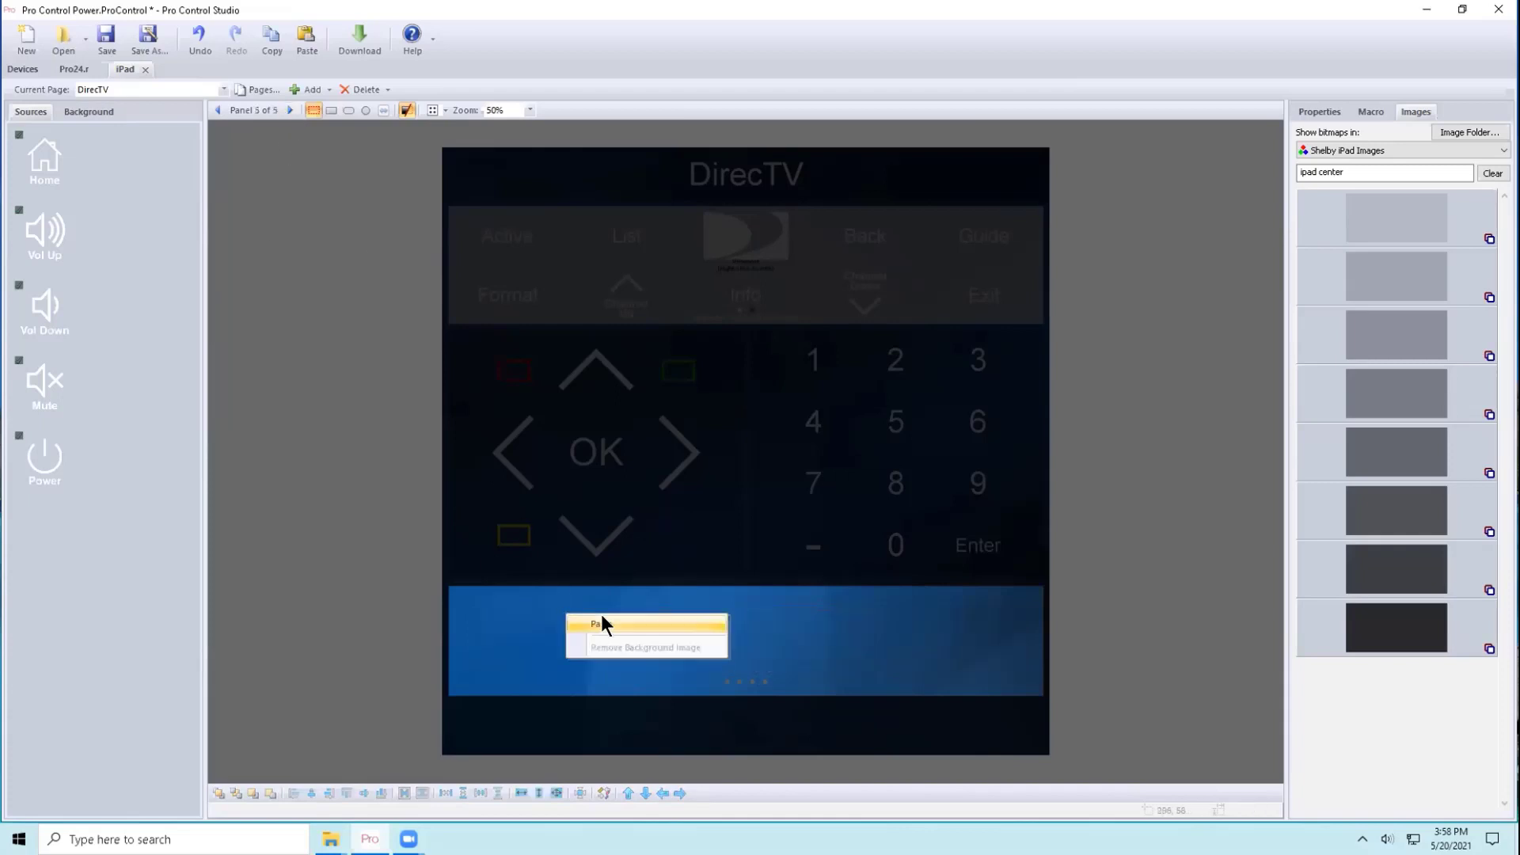
click(601, 616)
- Return to the viewport's first panel and show the Channel Icons - TV library with the text filter cleared
click(216, 110)
click(217, 110)
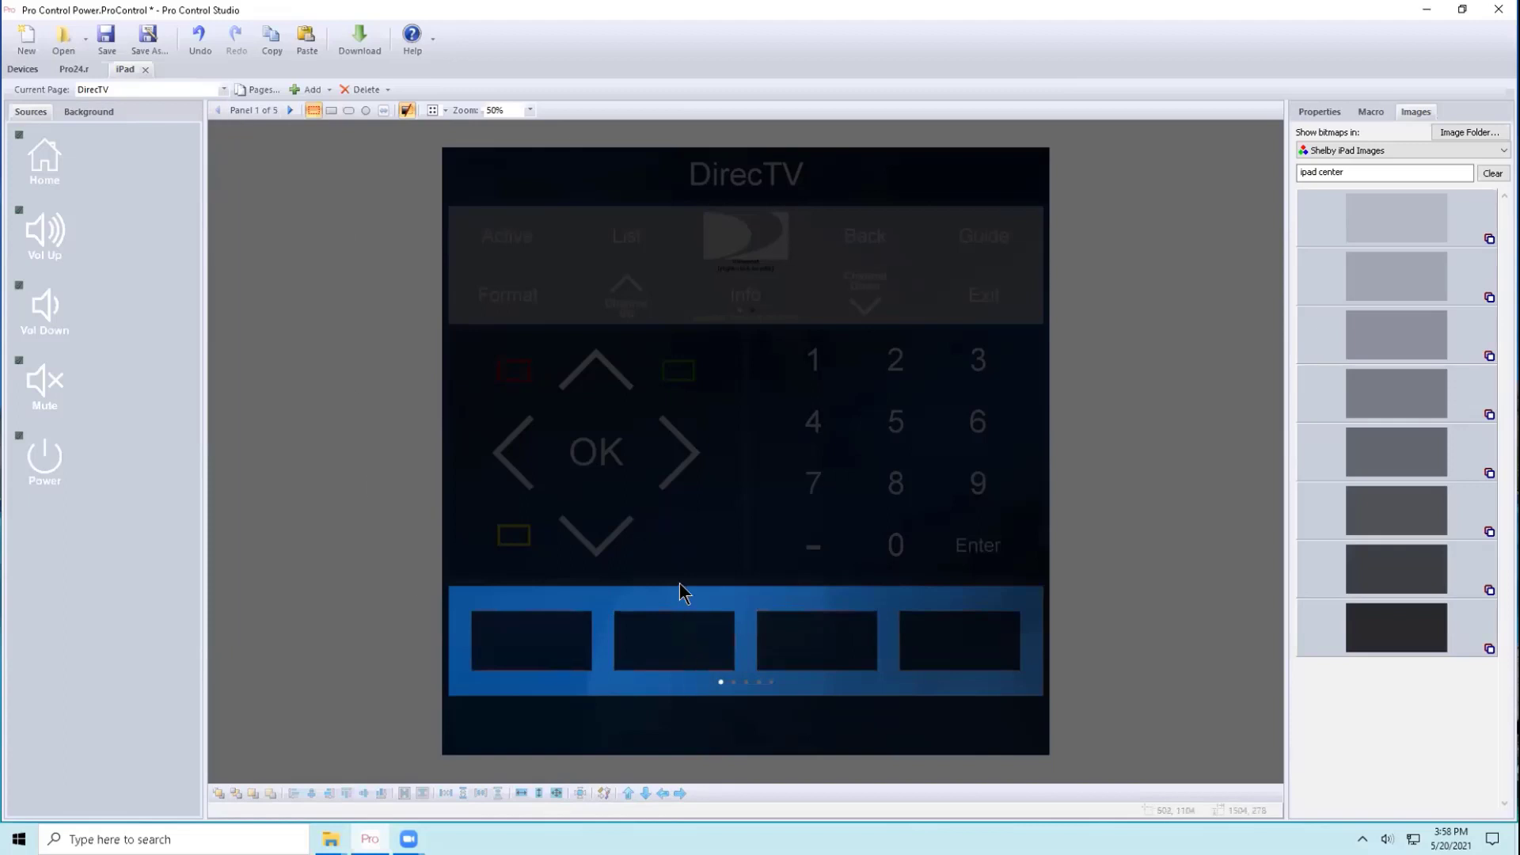
click(1399, 151)
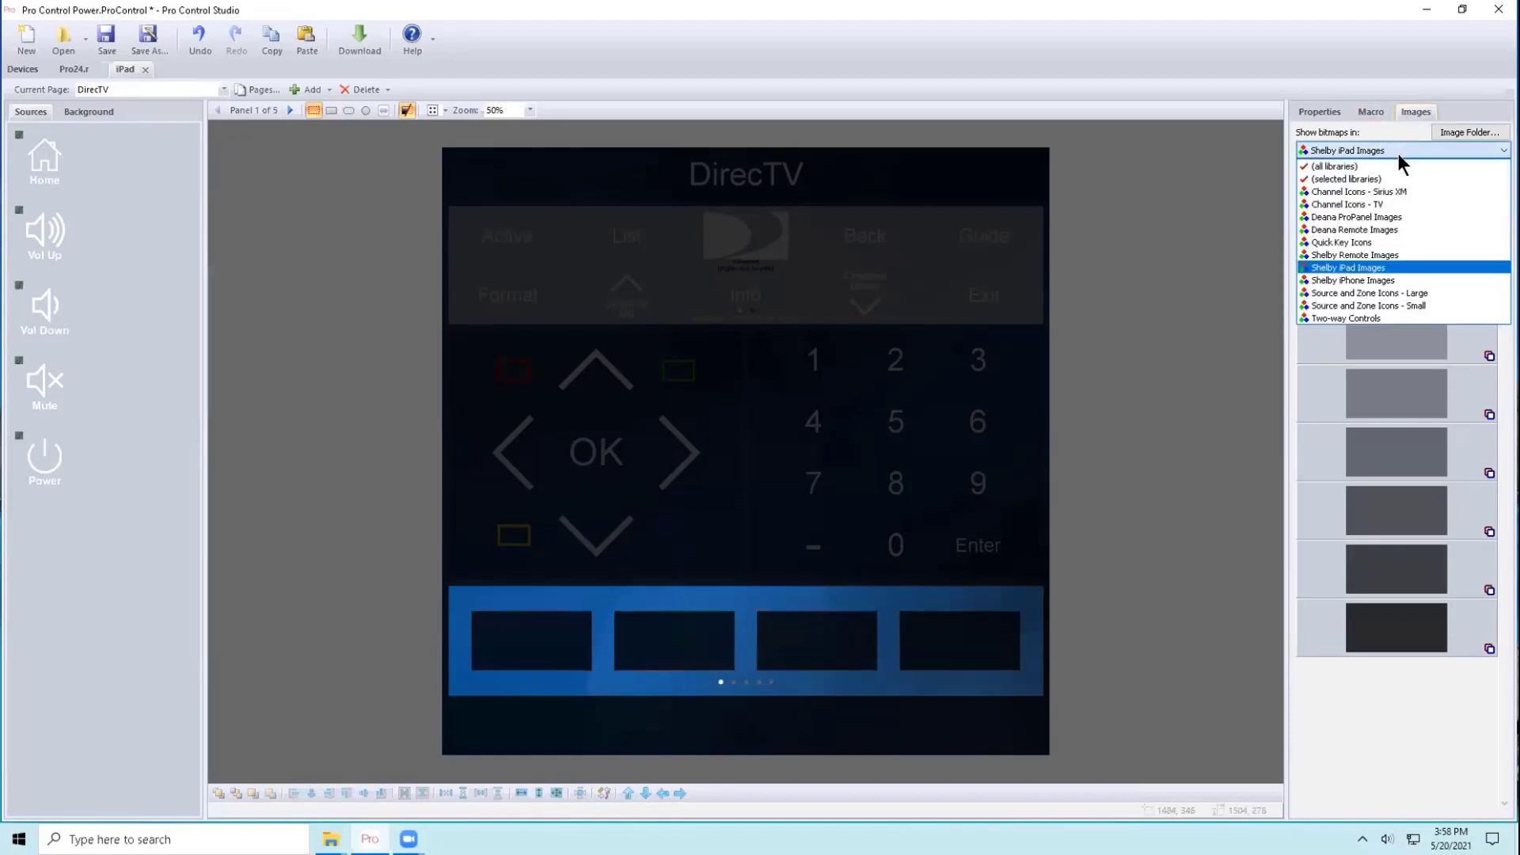
click(1387, 204)
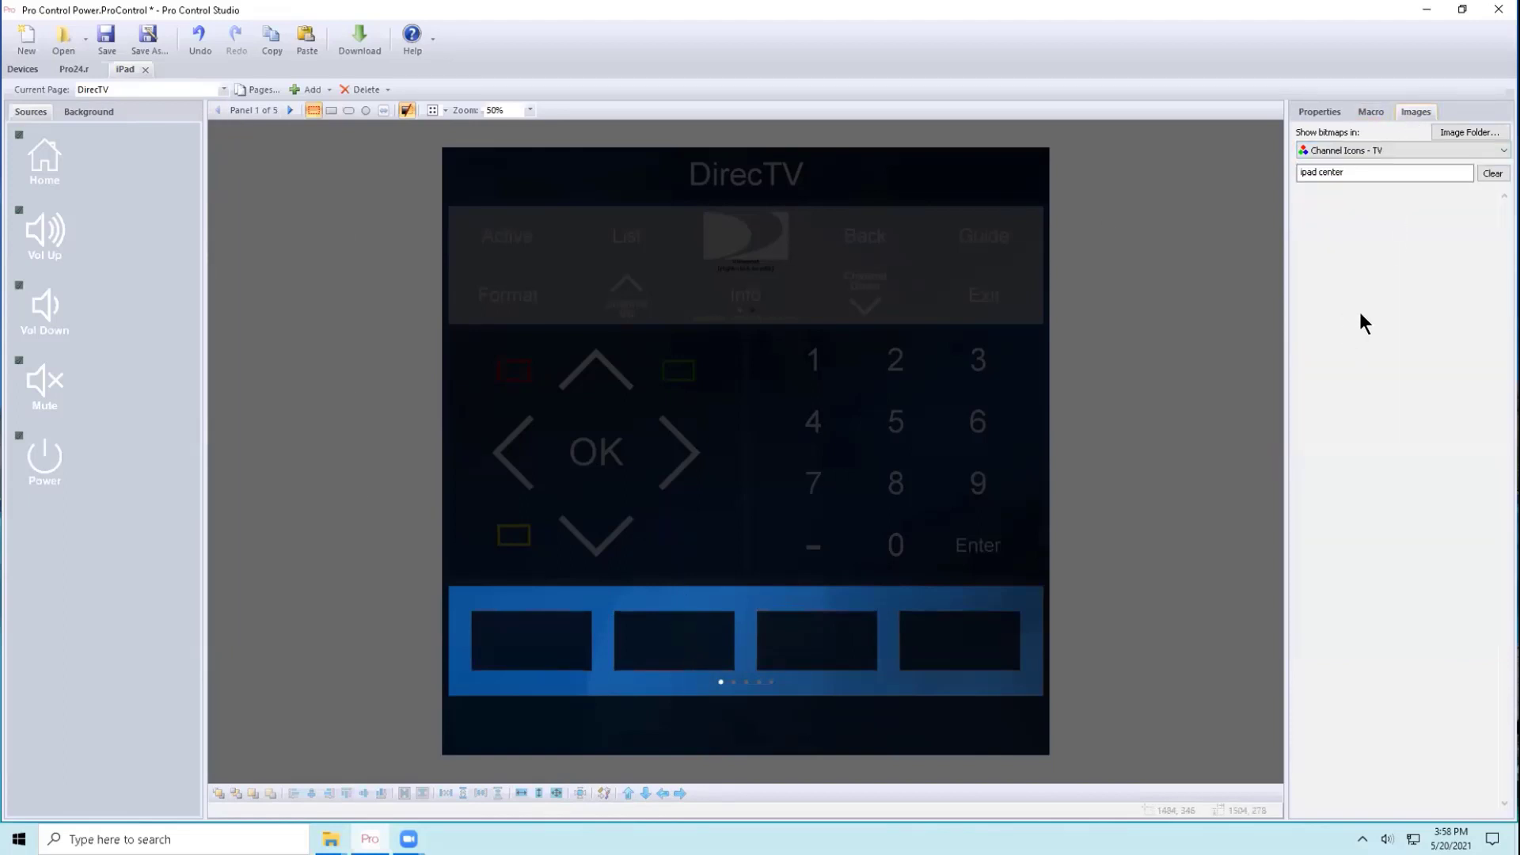
drag(1344, 185, 1198, 190)
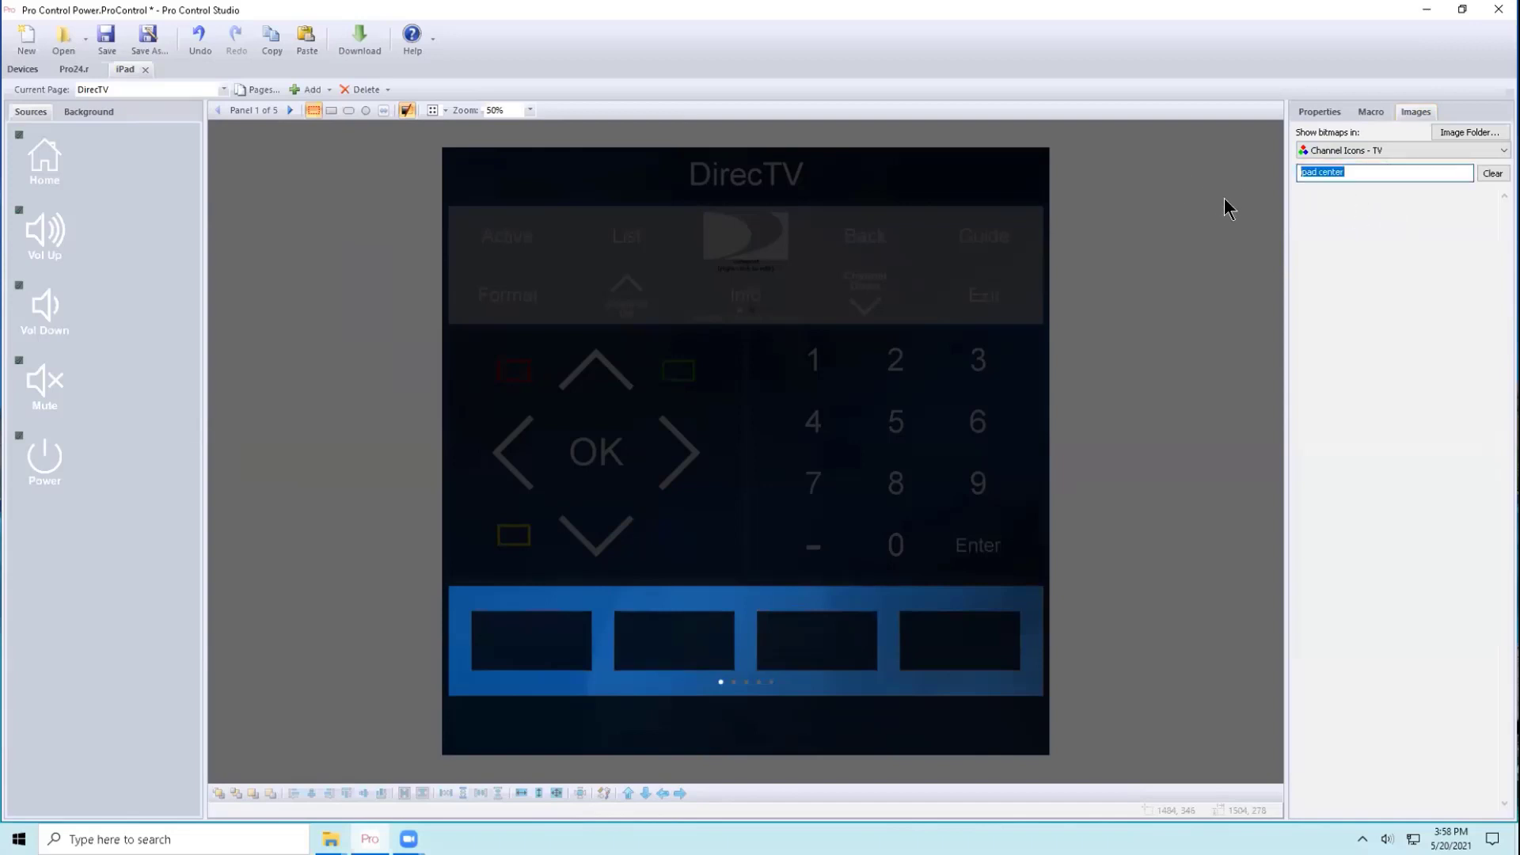
key(BackSpace)
- Put the 5 Max, abc, BYU Television and C-SPAN2 icons on the first panel's four buttons, in that order
drag(1421, 355, 532, 642)
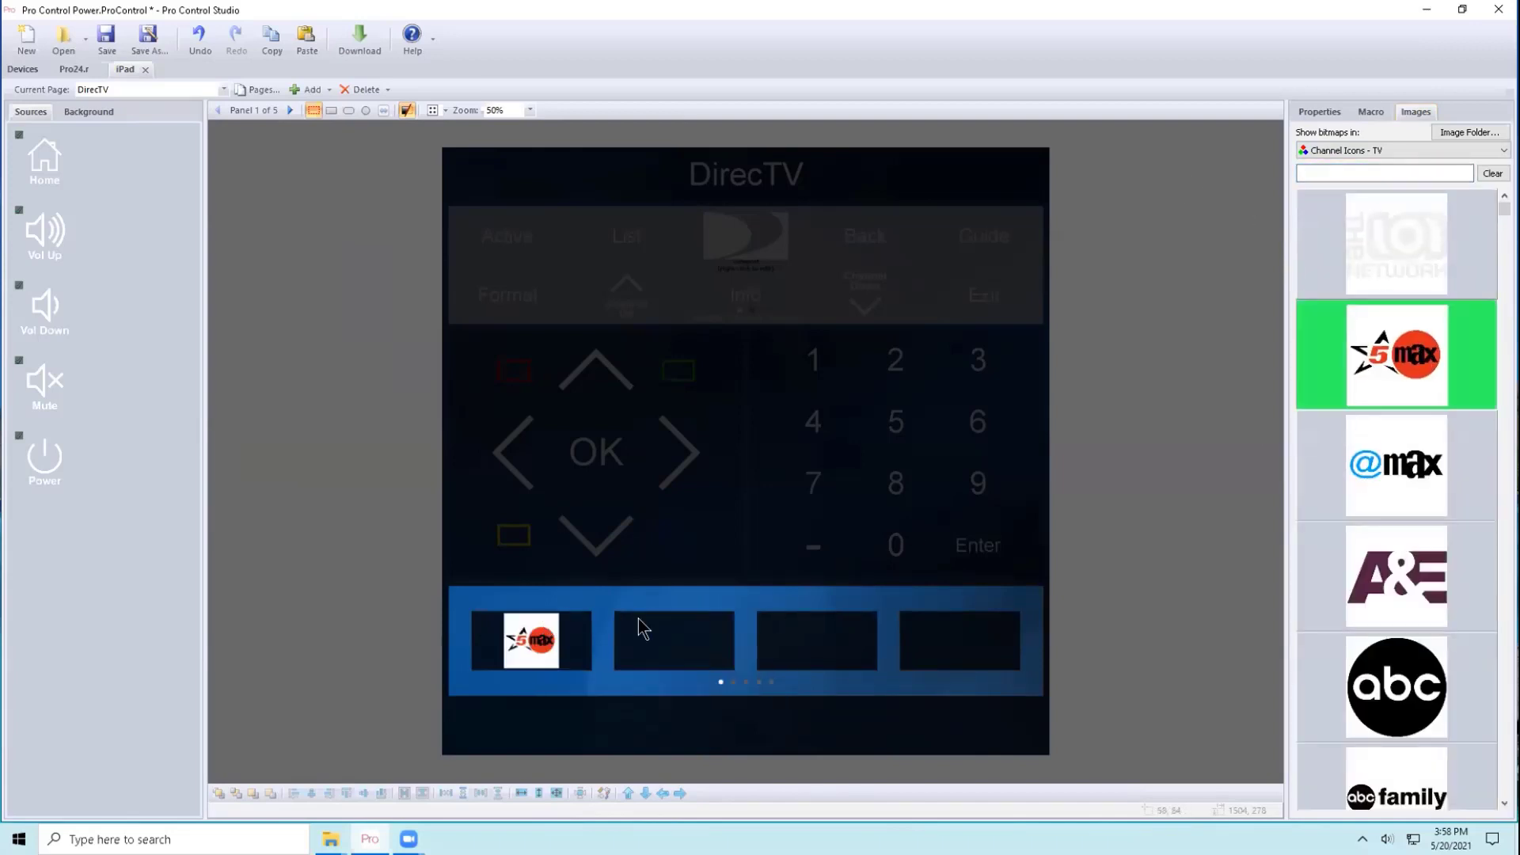
drag(1397, 688, 673, 642)
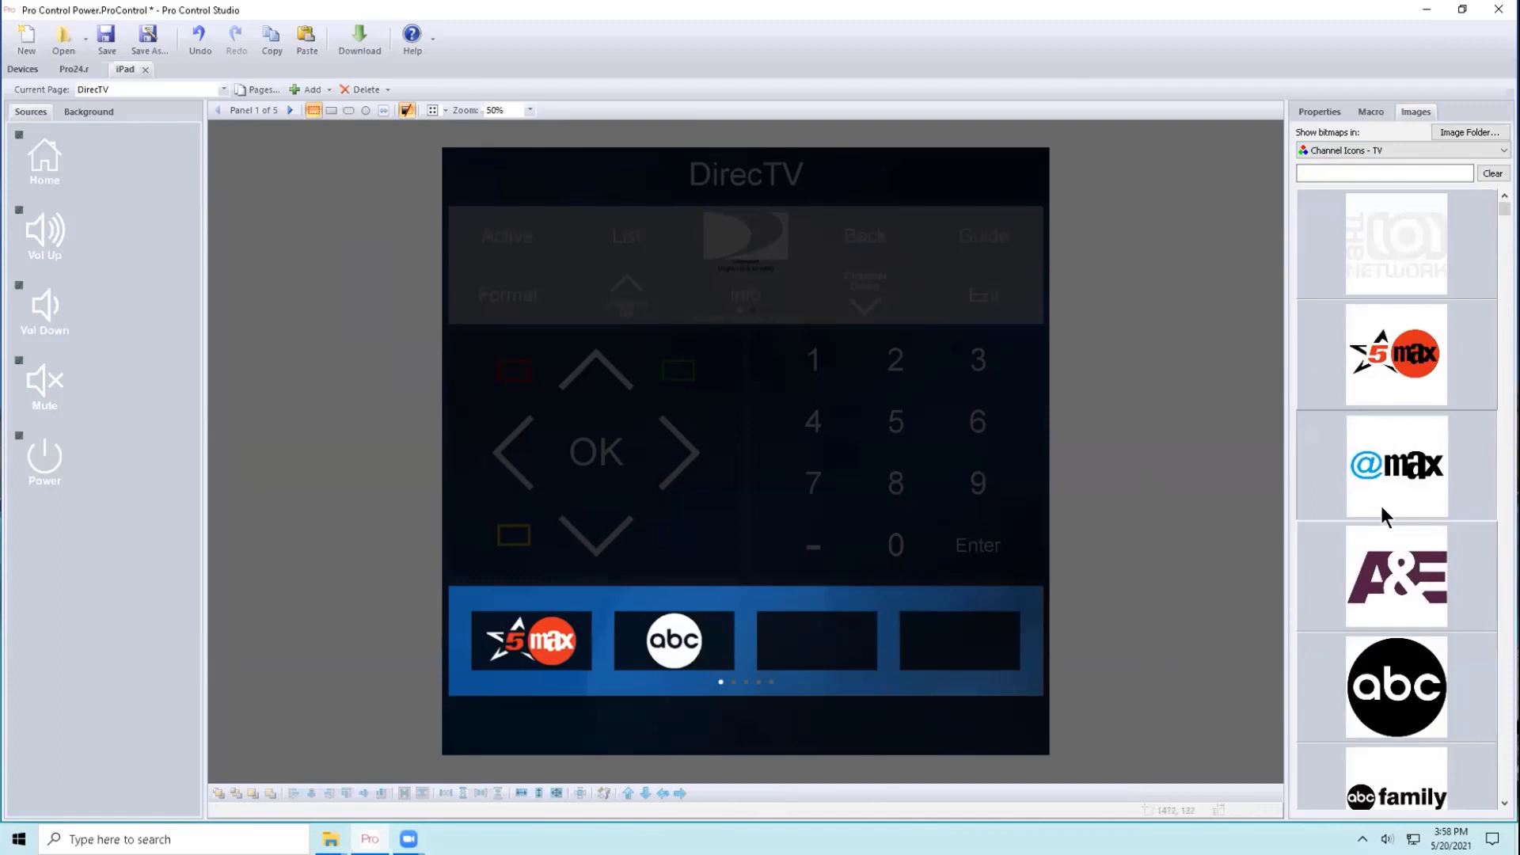
scroll(1404, 529, down, 5)
drag(1402, 507, 829, 653)
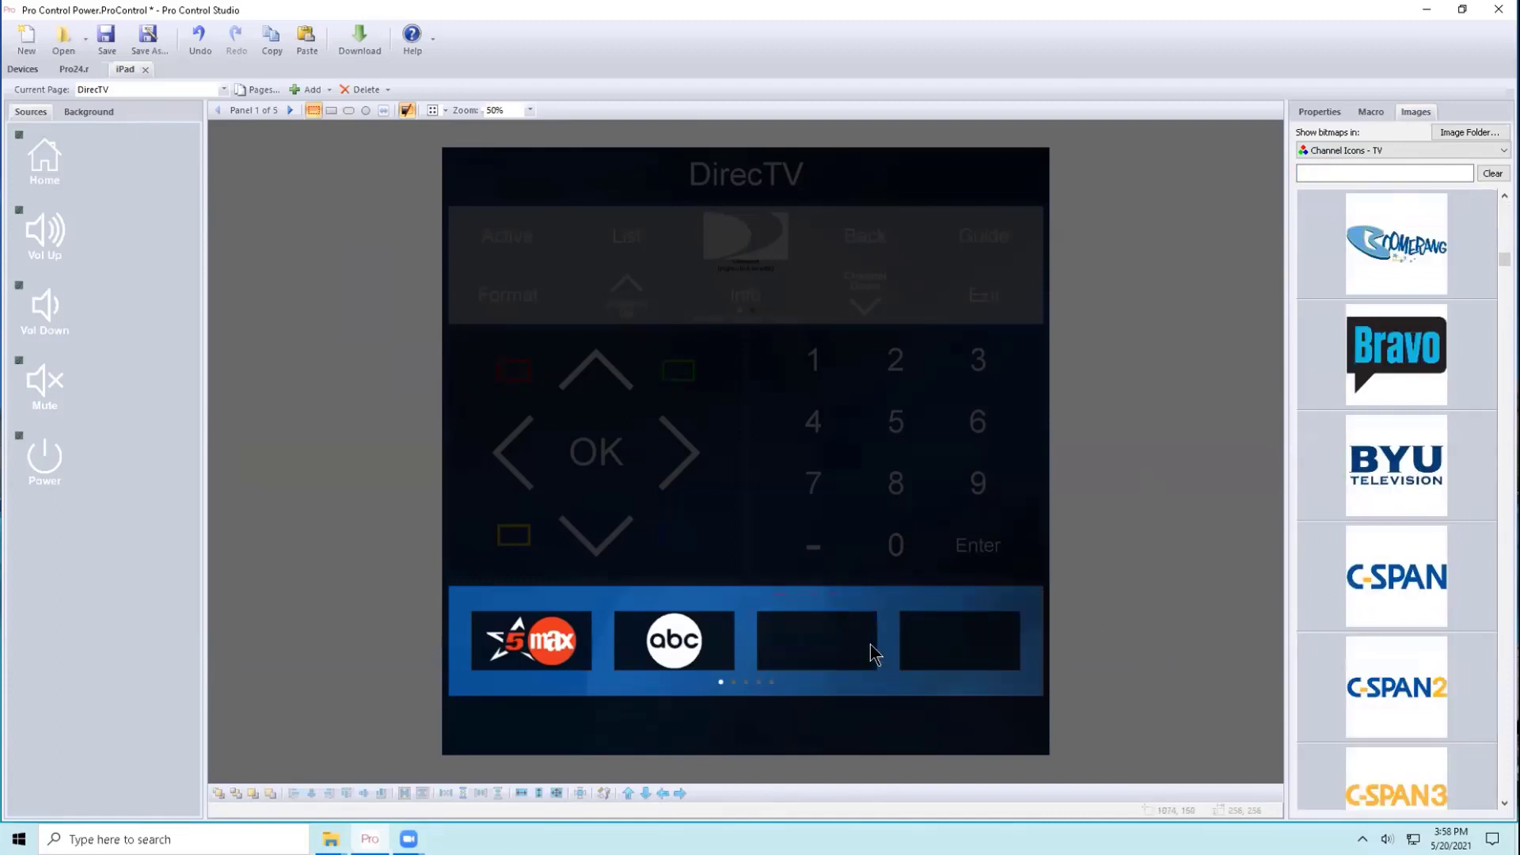
drag(1390, 499, 841, 662)
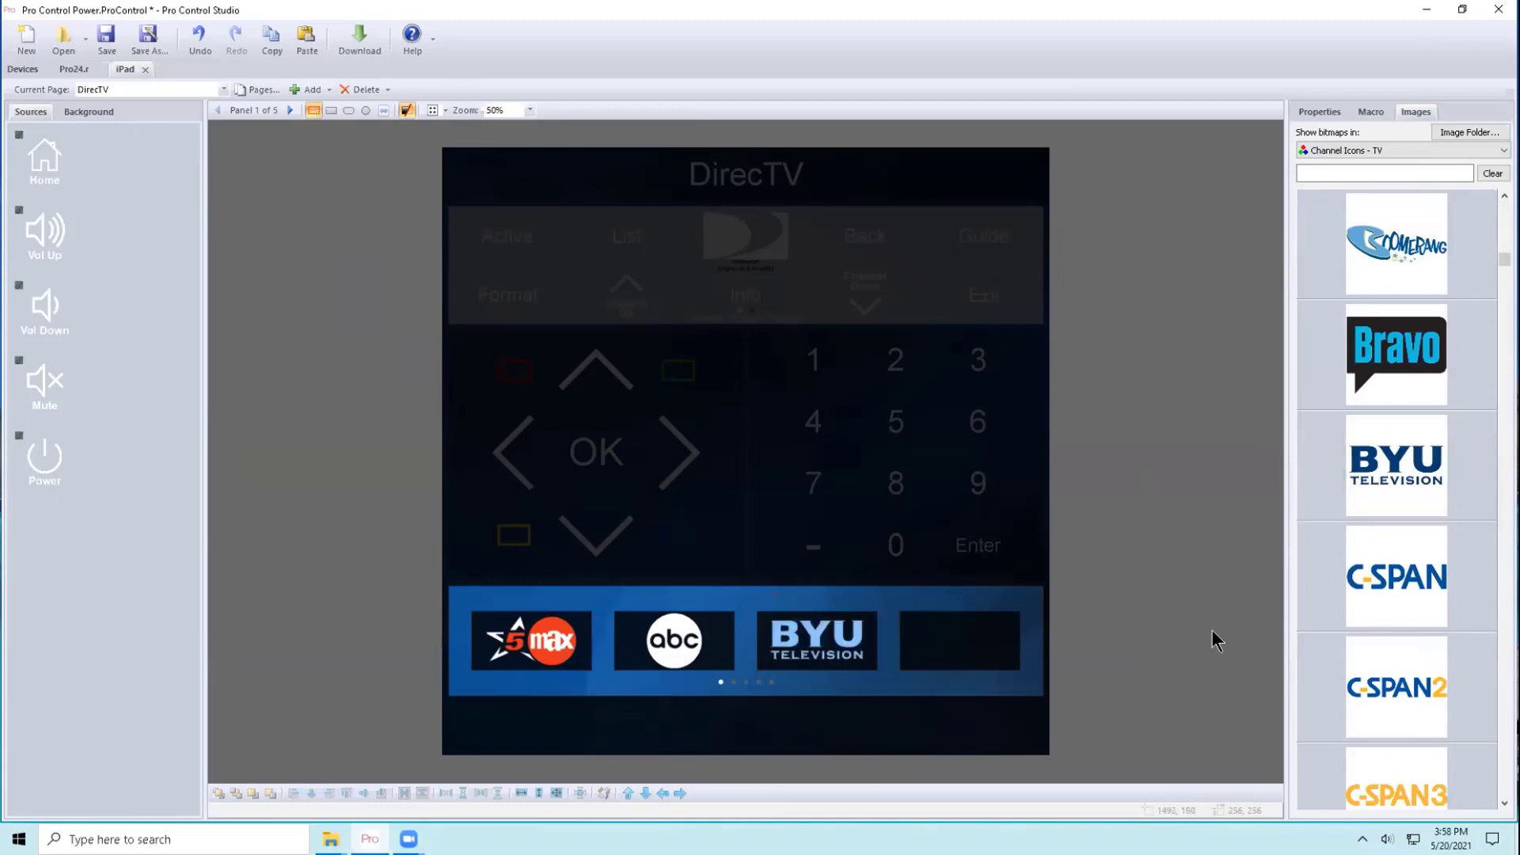
drag(1385, 687, 981, 656)
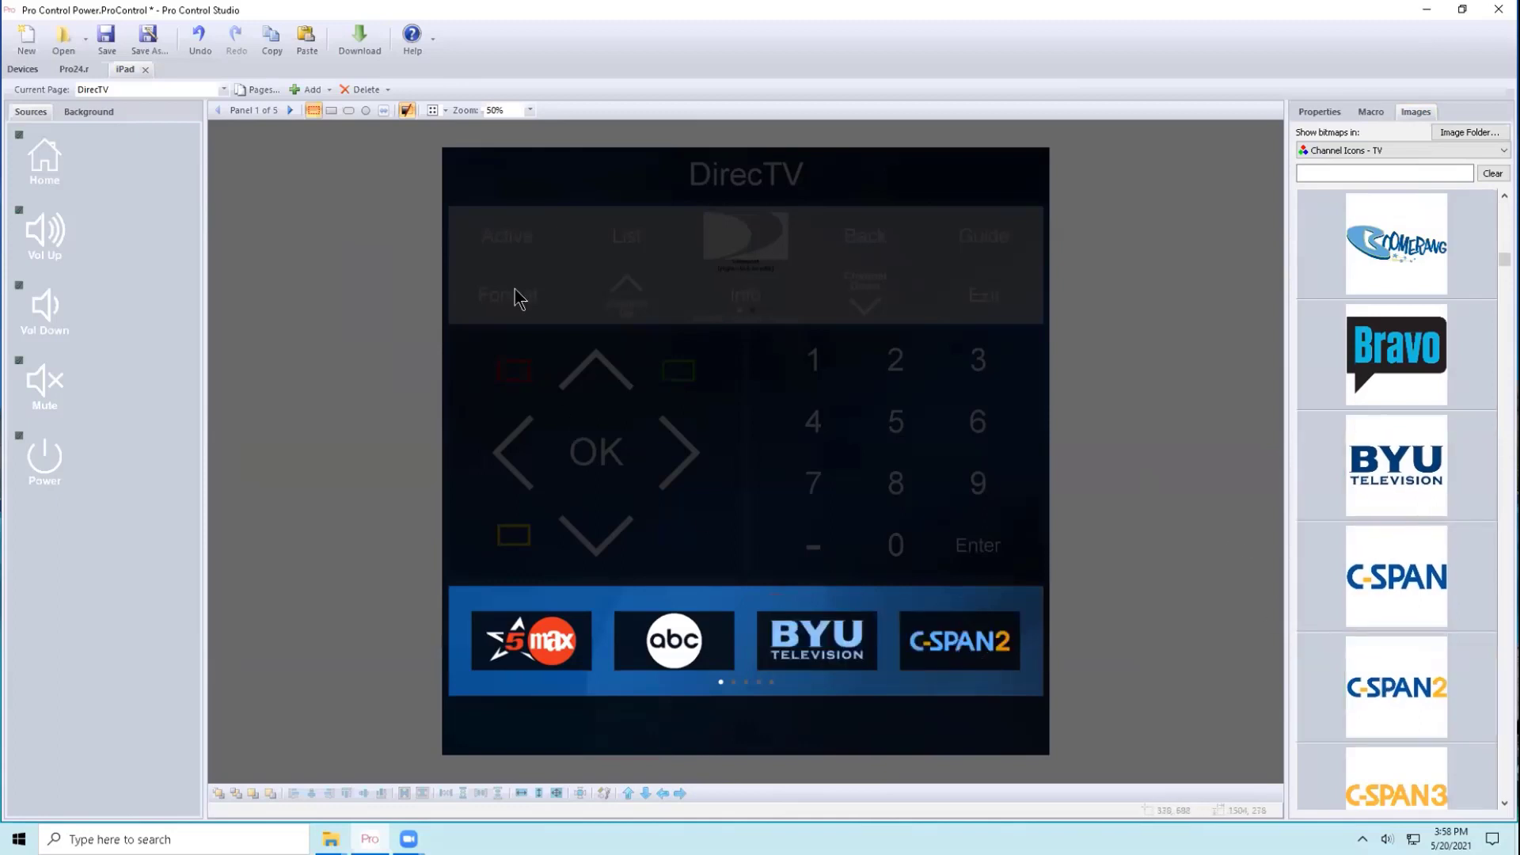
- Put the C-SPAN2, C-SPAN3, CNN and epix icons on the second panel's four buttons, in that order
click(290, 109)
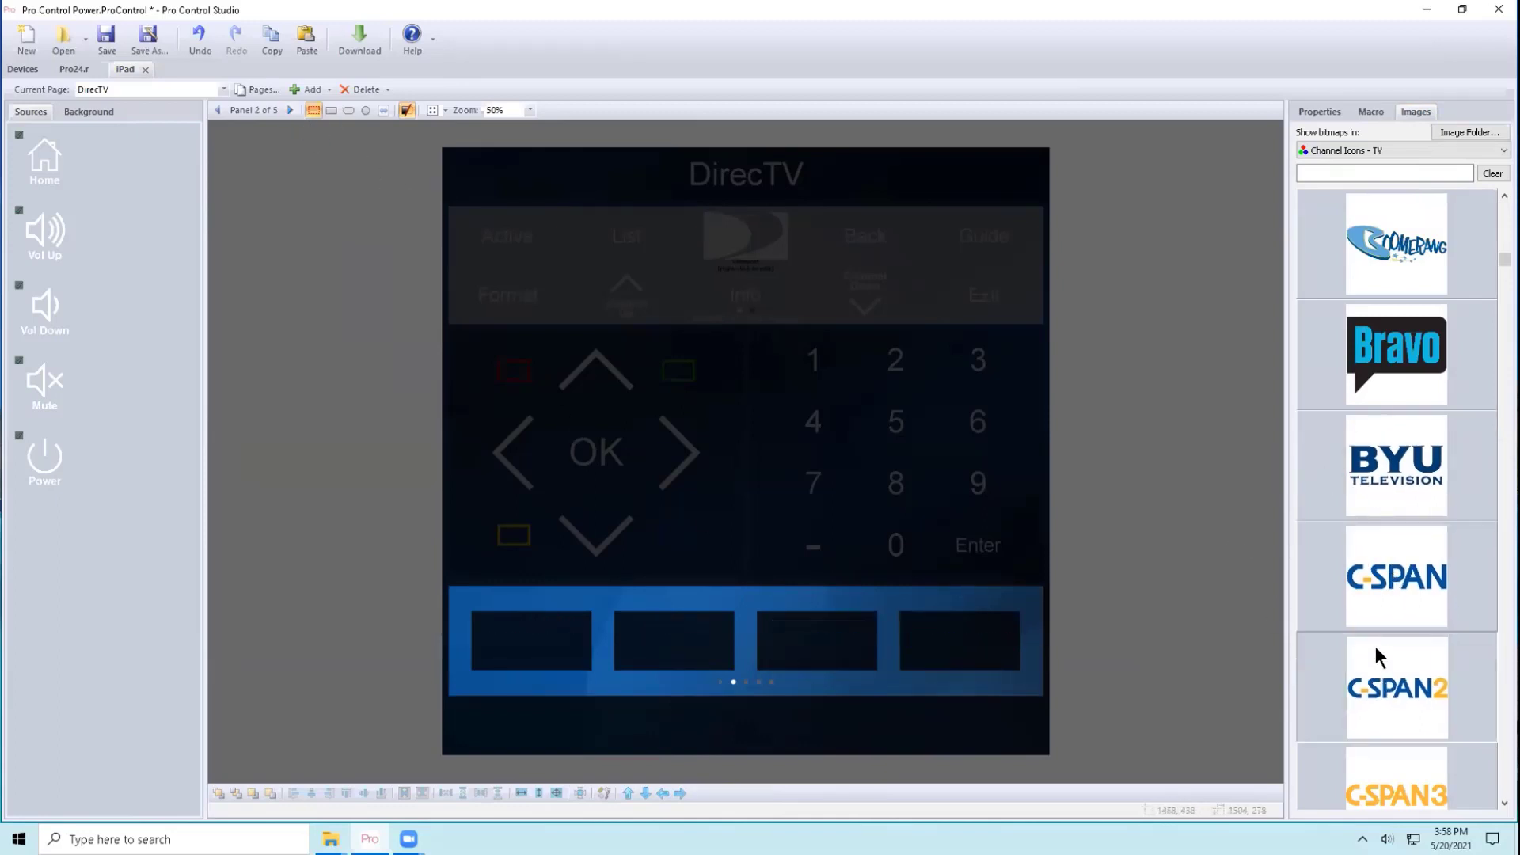
drag(1375, 646, 533, 646)
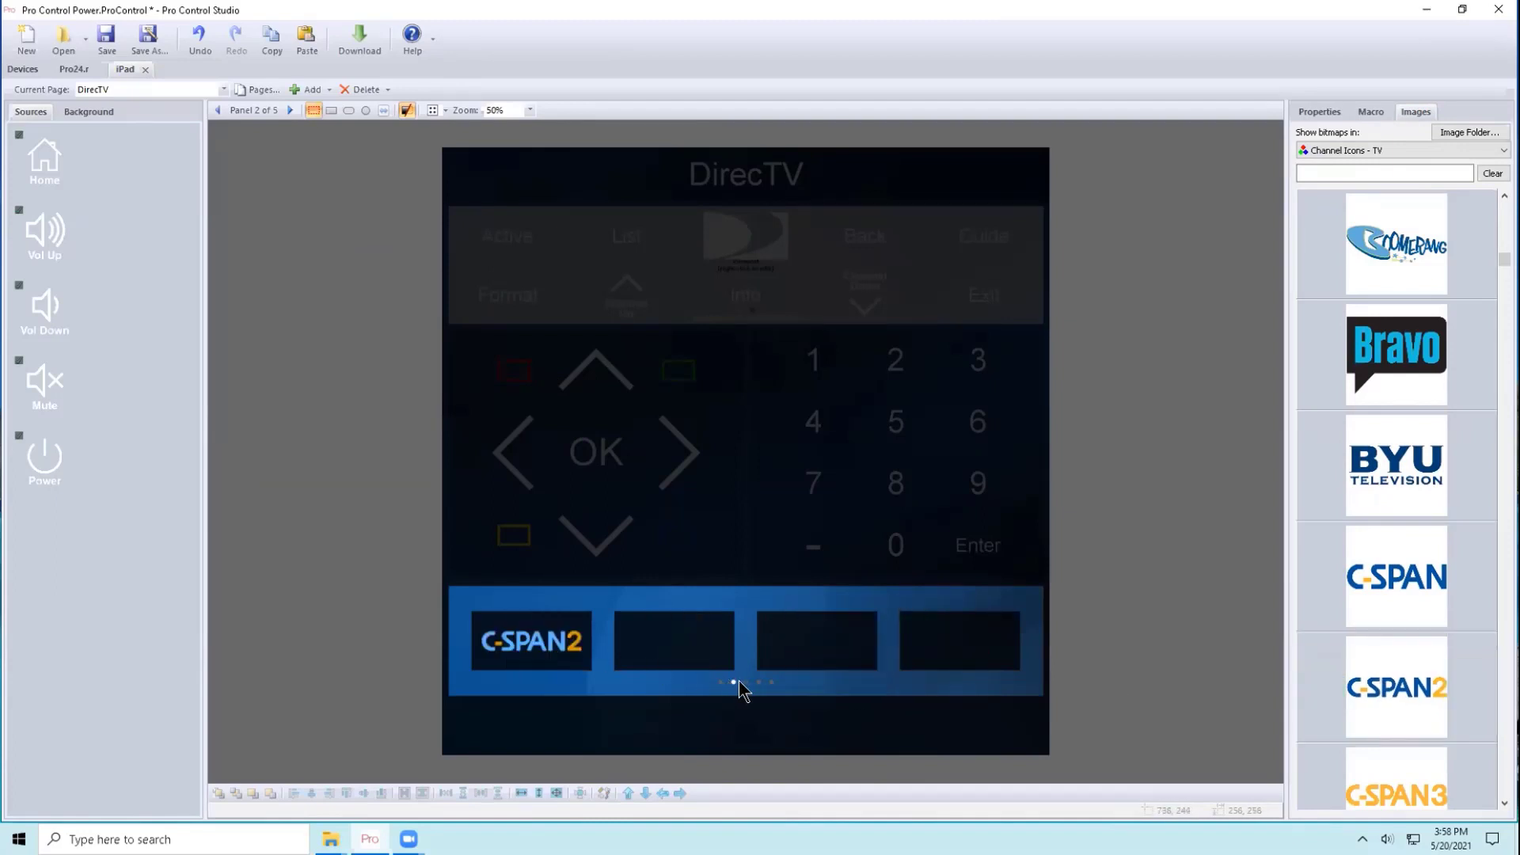
drag(1298, 662, 674, 641)
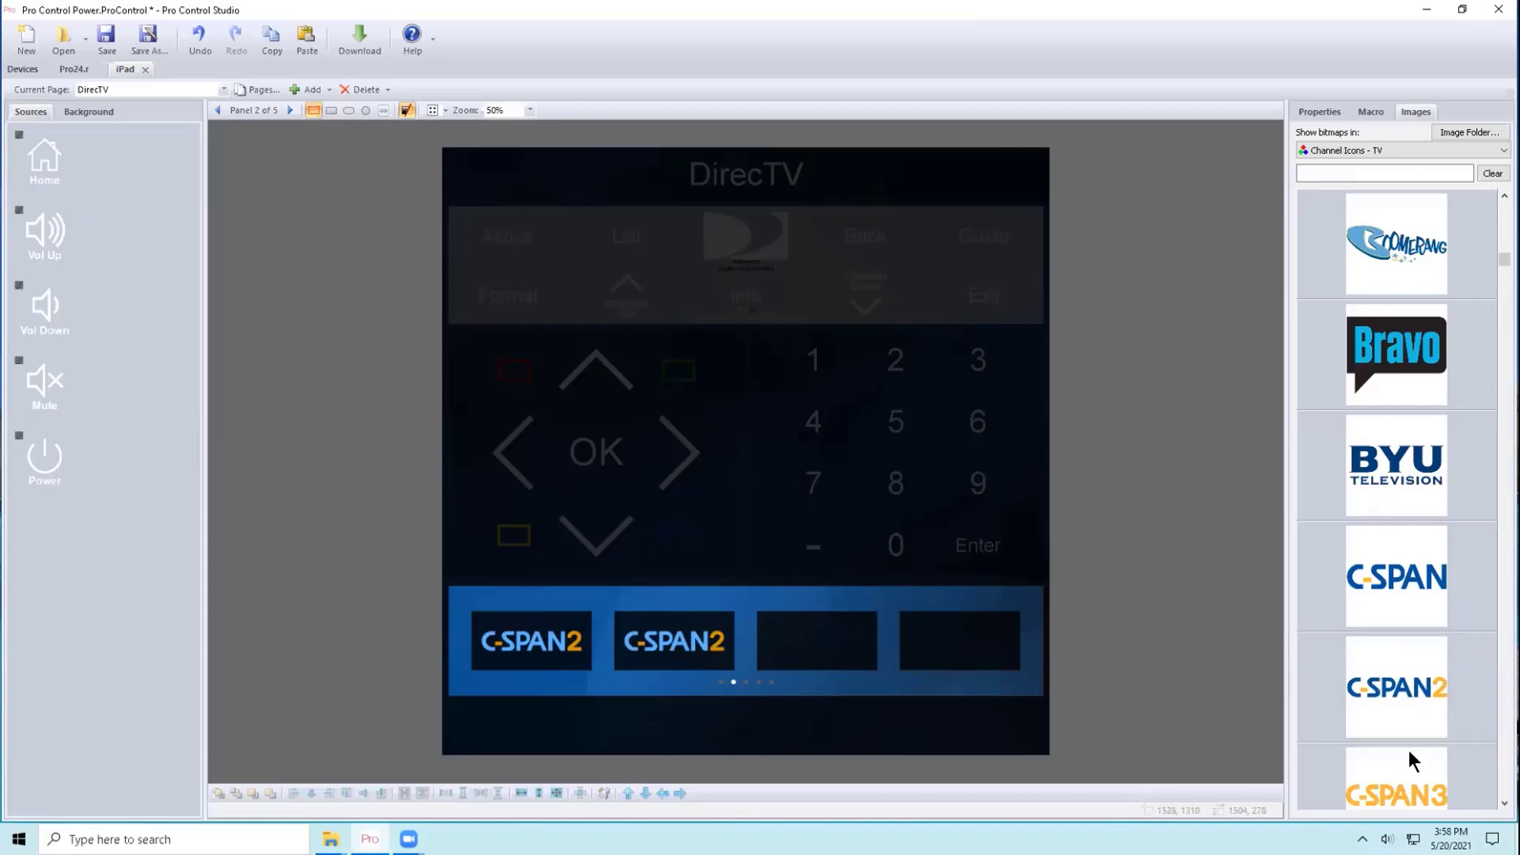
drag(1409, 749, 682, 649)
scroll(1434, 515, up, 2)
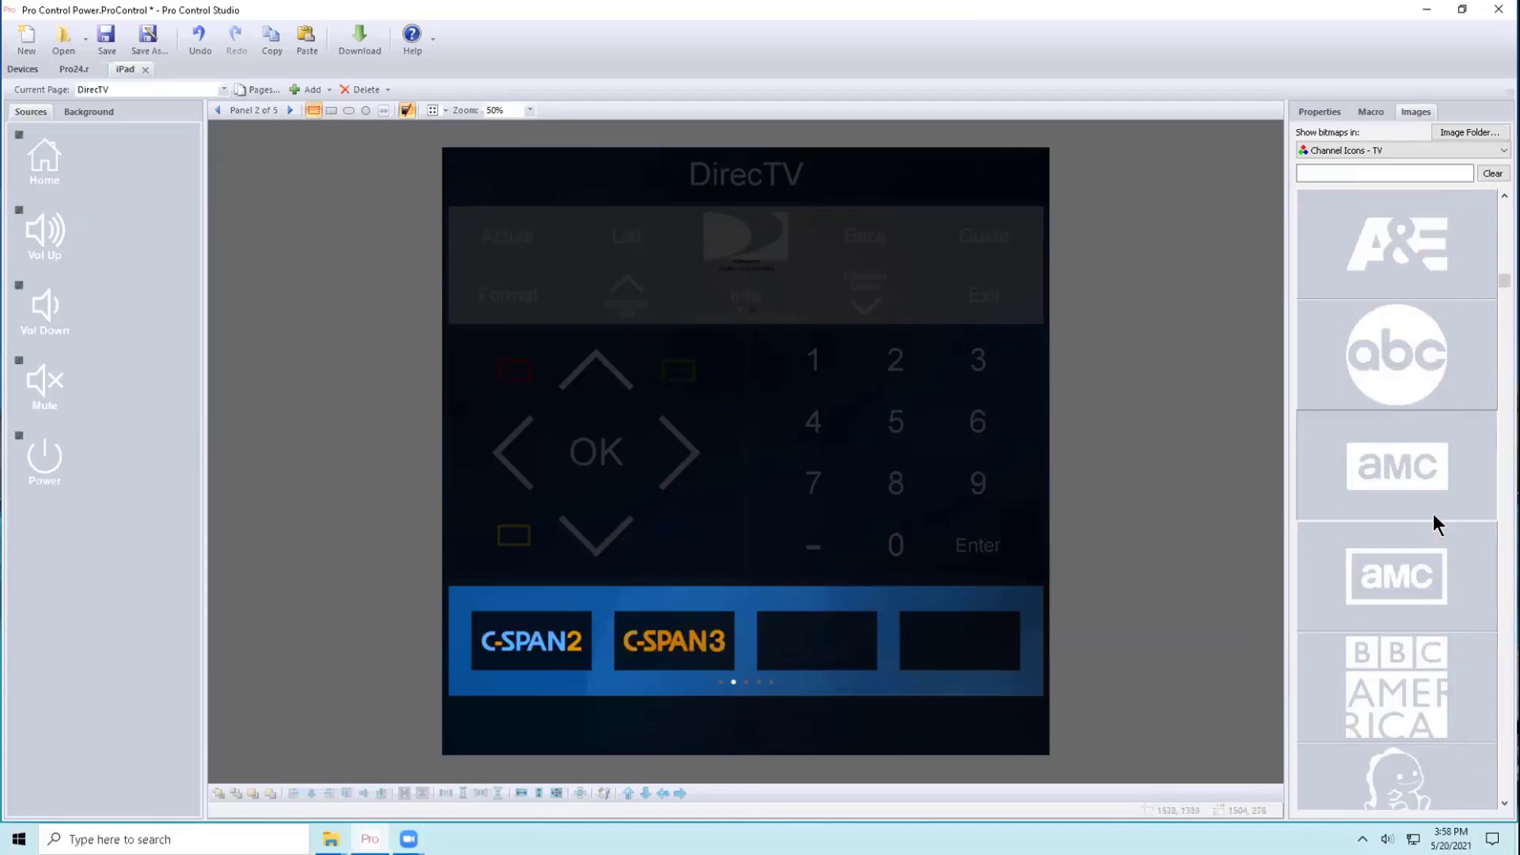
scroll(1425, 475, down, 4)
drag(1391, 616, 815, 639)
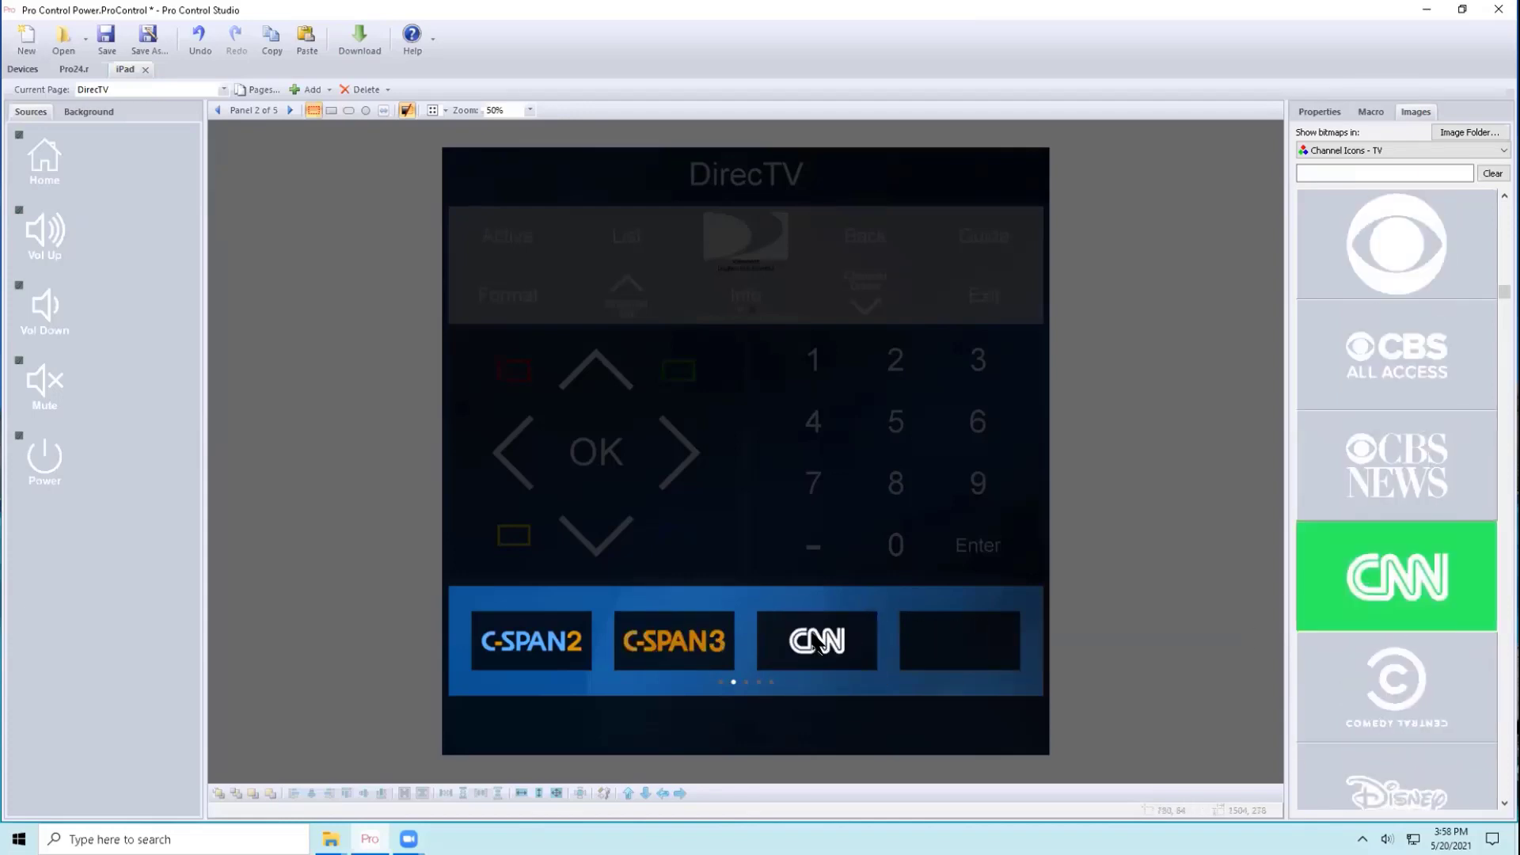
scroll(1456, 601, down, 3)
drag(1405, 684, 958, 653)
- Put the white HD, IFC, NBC and nick icons on the third panel's four buttons, in that order
click(289, 110)
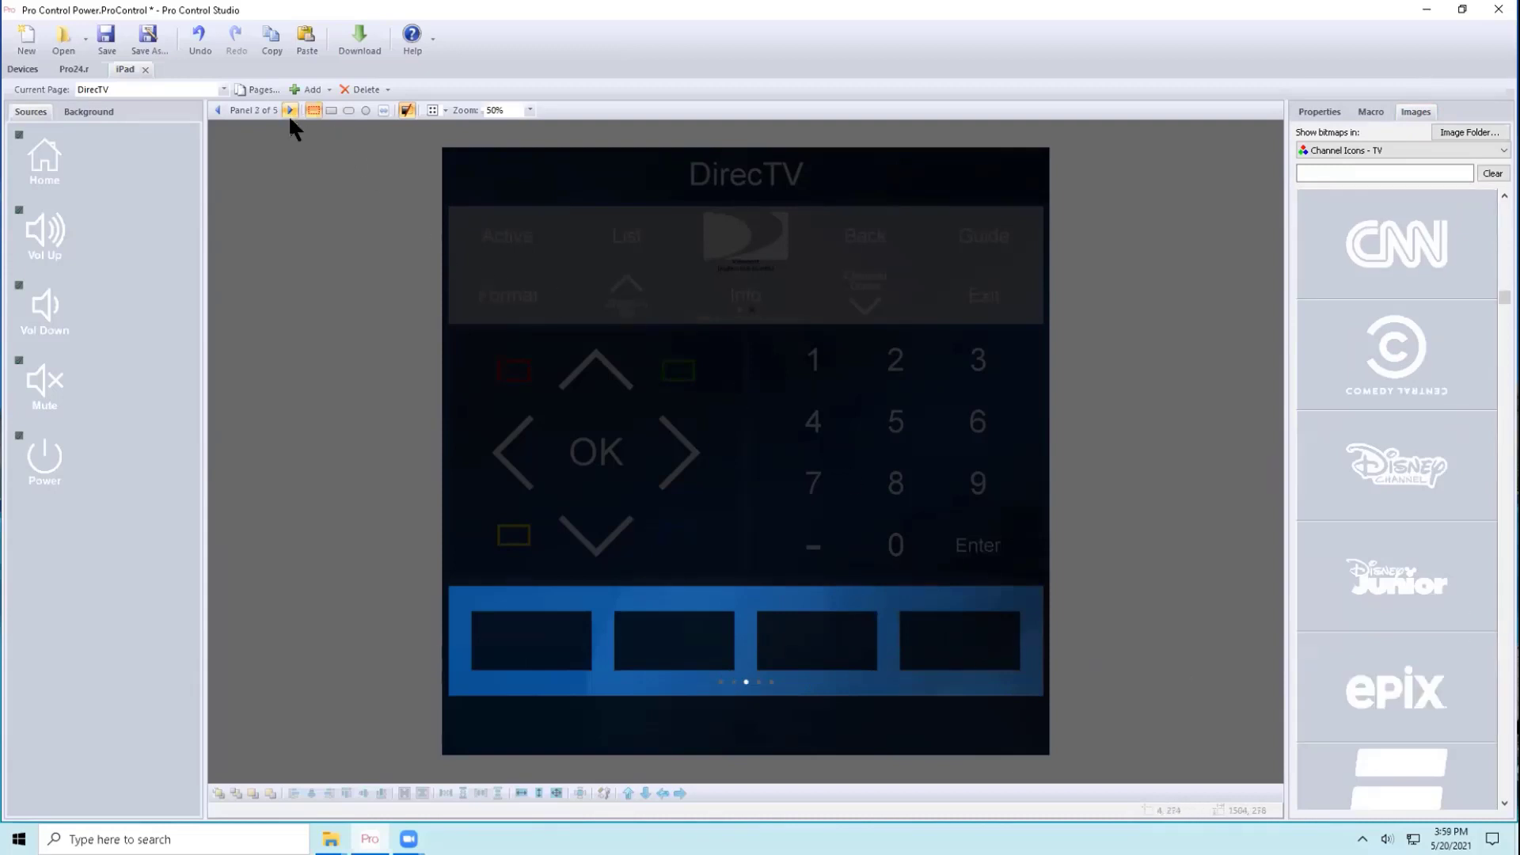
scroll(1417, 658, down, 3)
scroll(1422, 667, down, 3)
drag(1370, 489, 531, 640)
scroll(1324, 624, down, 3)
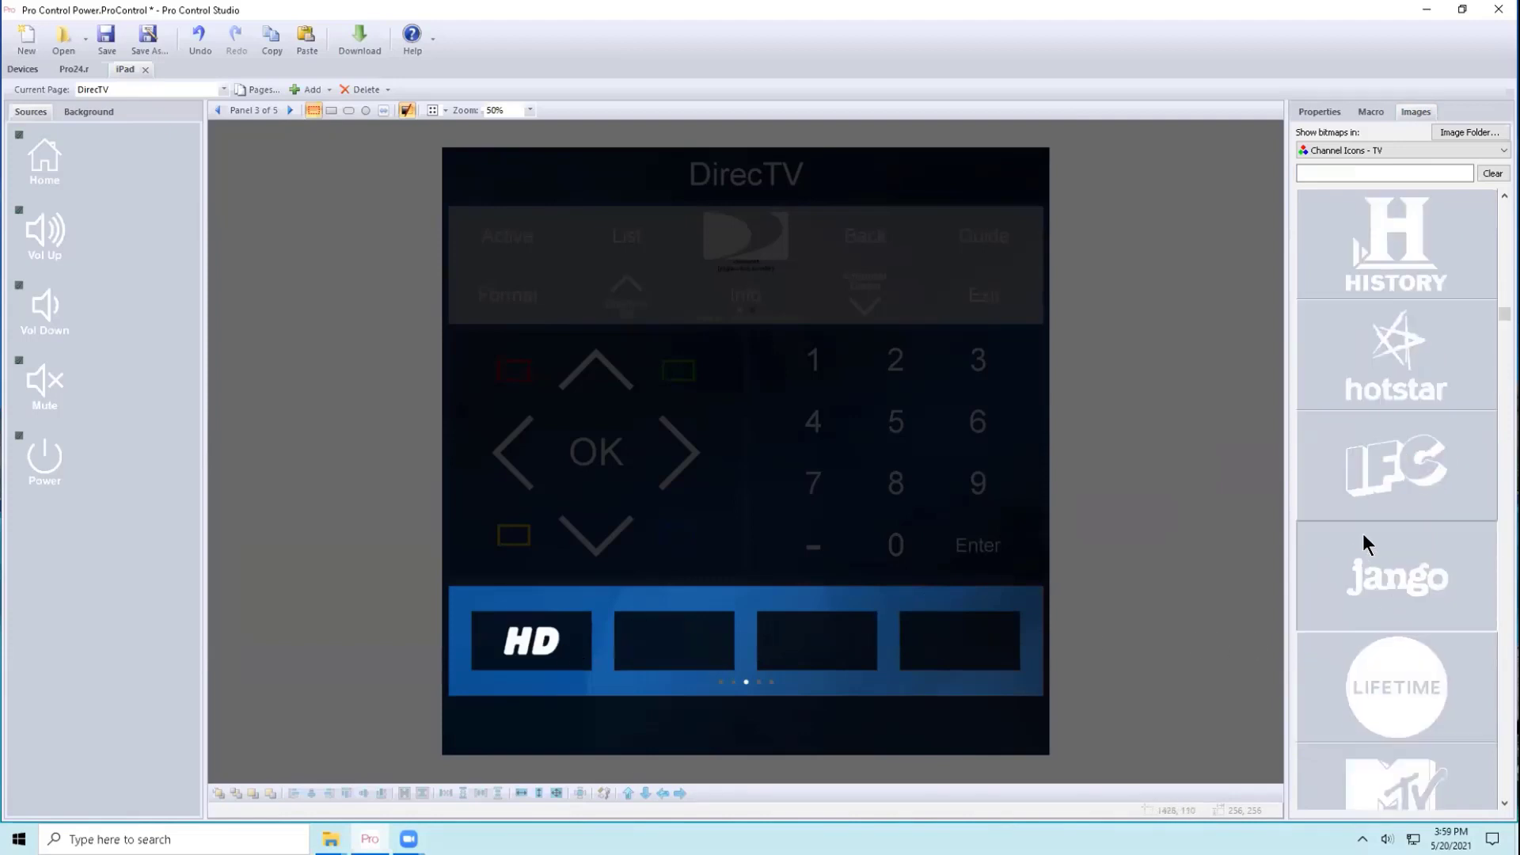
drag(1364, 475, 665, 631)
scroll(1417, 559, down, 6)
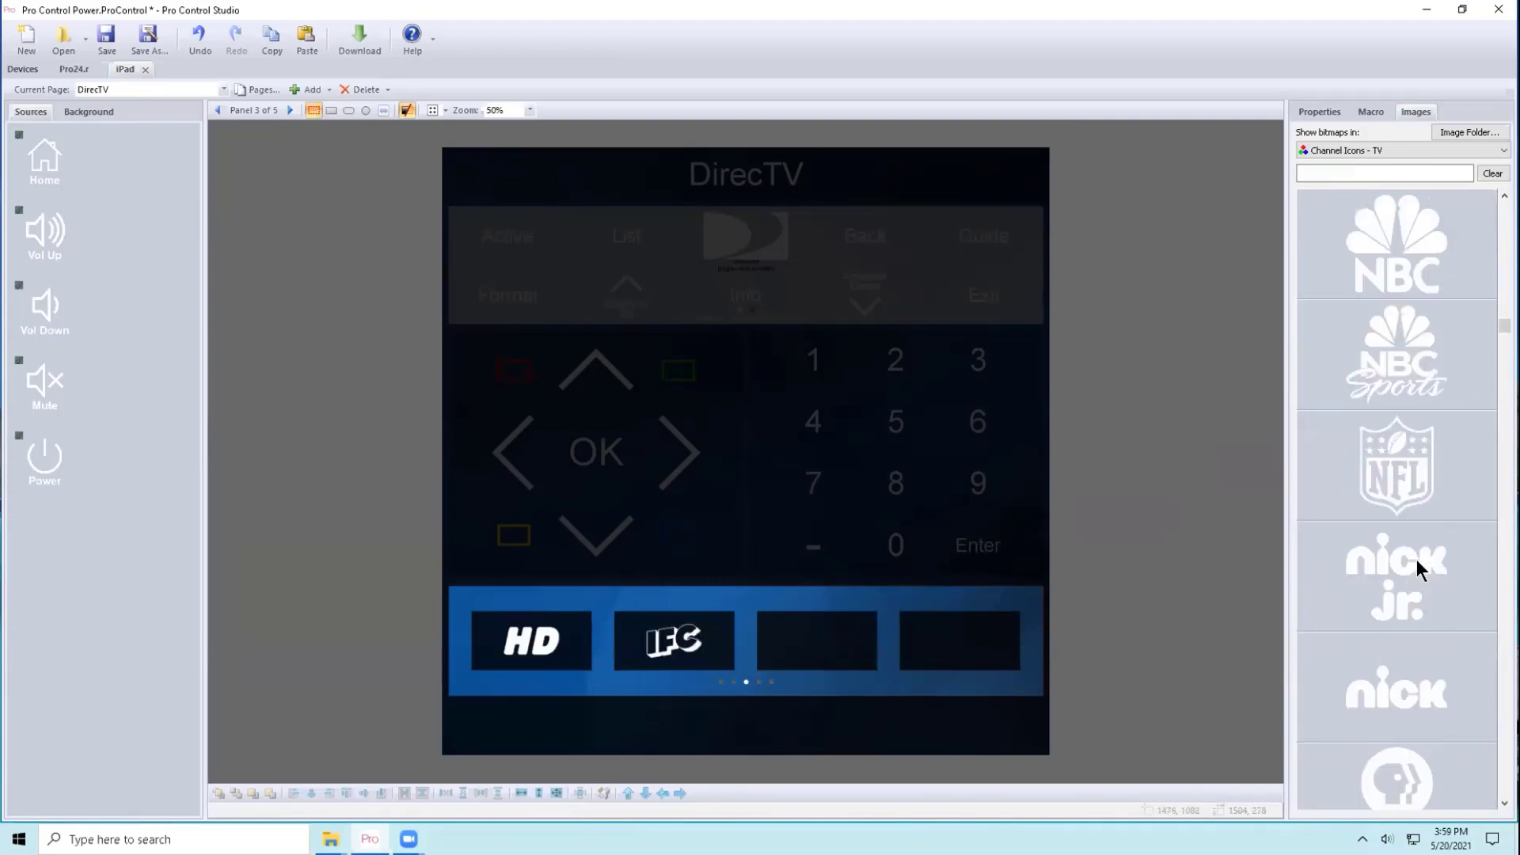
drag(1408, 271, 817, 640)
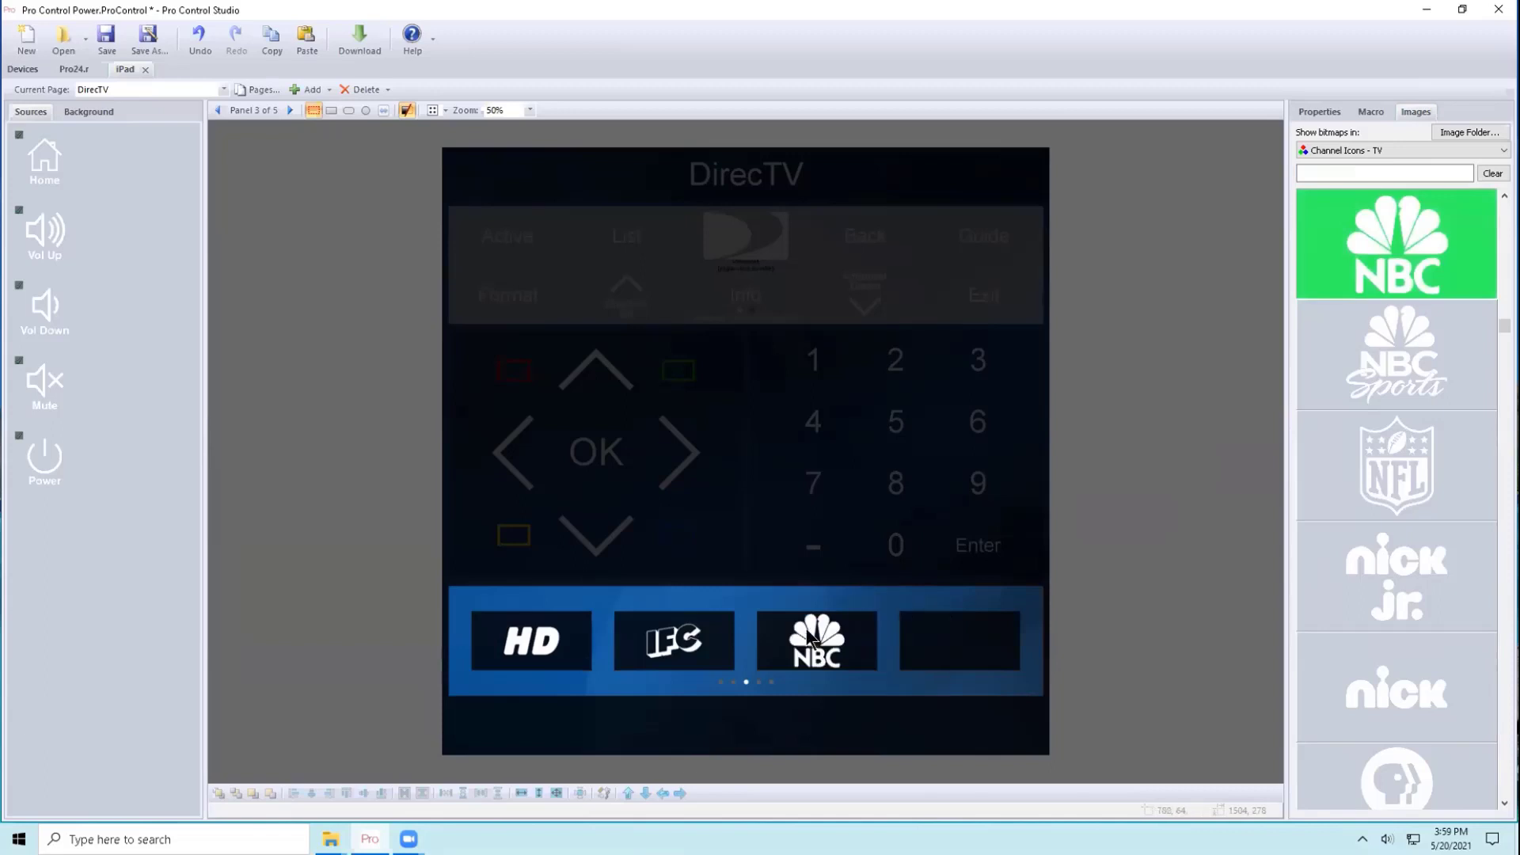
drag(1357, 643, 959, 642)
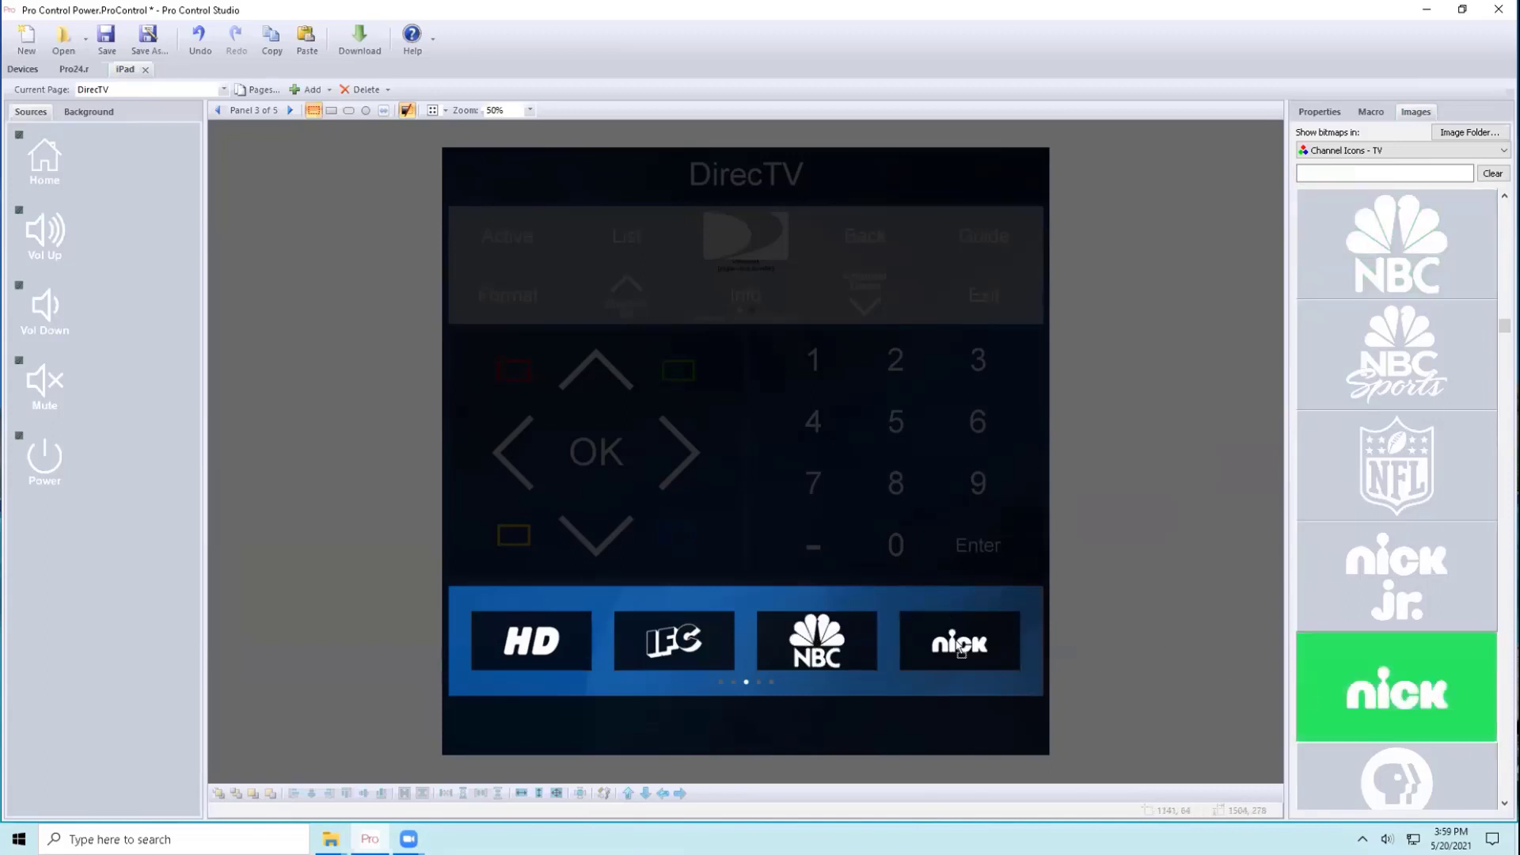
- Put the SYFY, UFC, CMT and Comedy Central icons on the fourth panel's four buttons, in that order
click(290, 110)
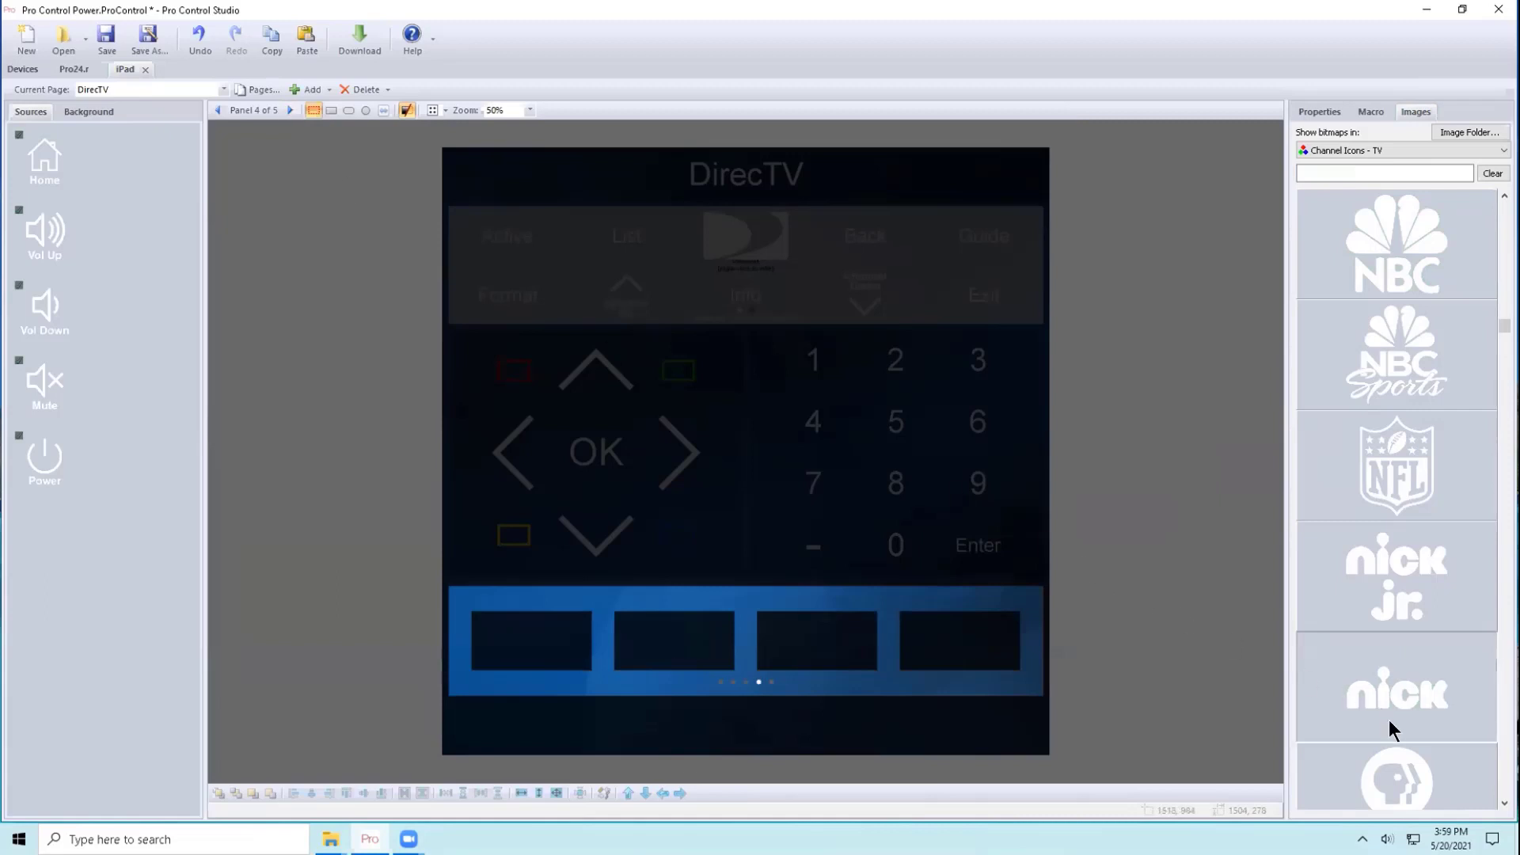
scroll(1389, 720, down, 5)
drag(1400, 658, 507, 634)
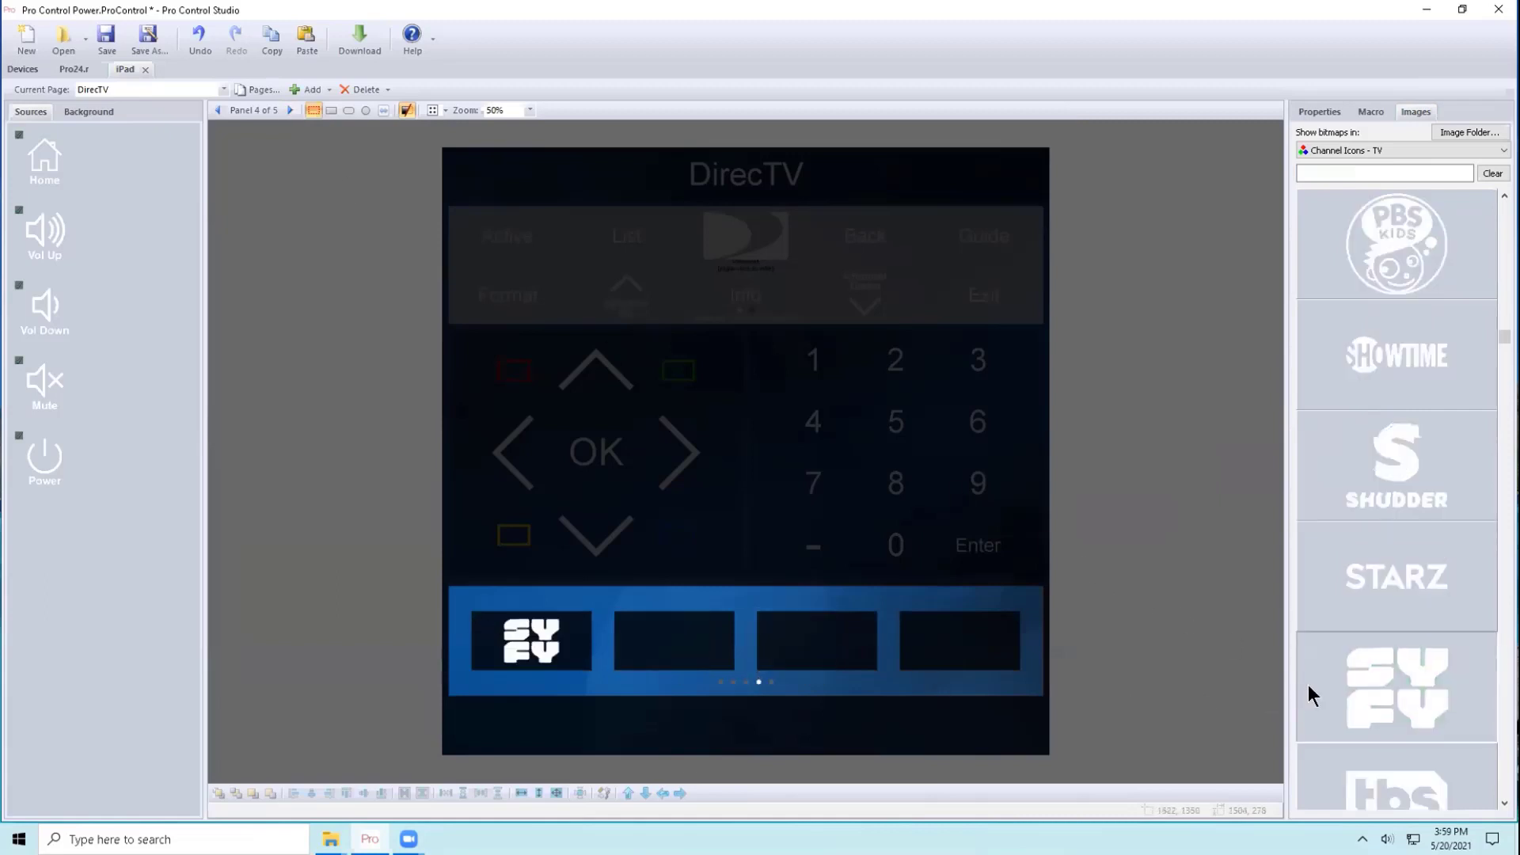
scroll(1388, 581, down, 5)
drag(1392, 588, 674, 665)
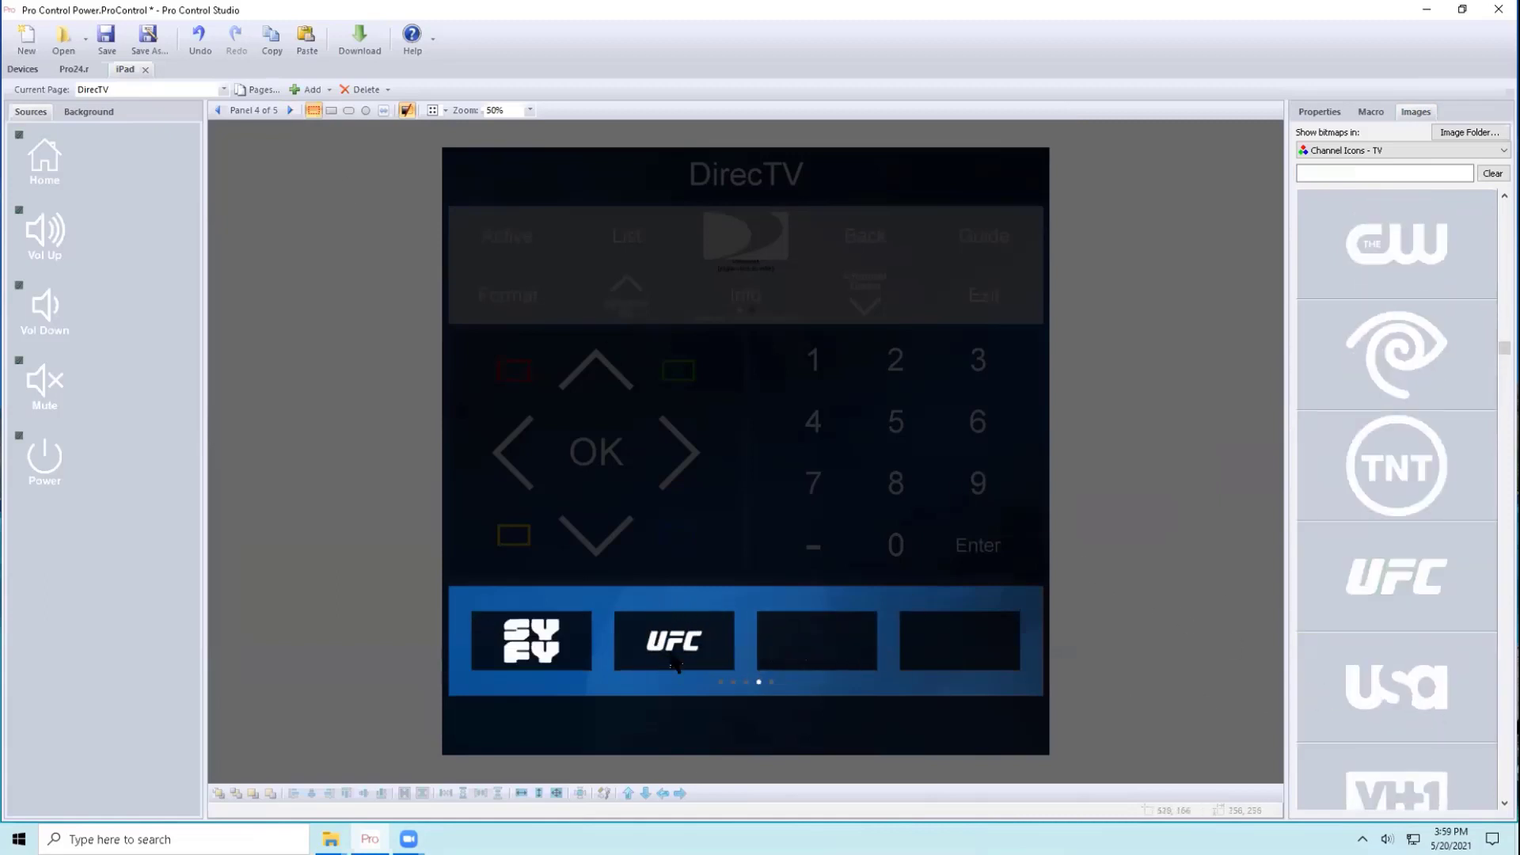
scroll(1428, 740, down, 5)
drag(1397, 594, 817, 642)
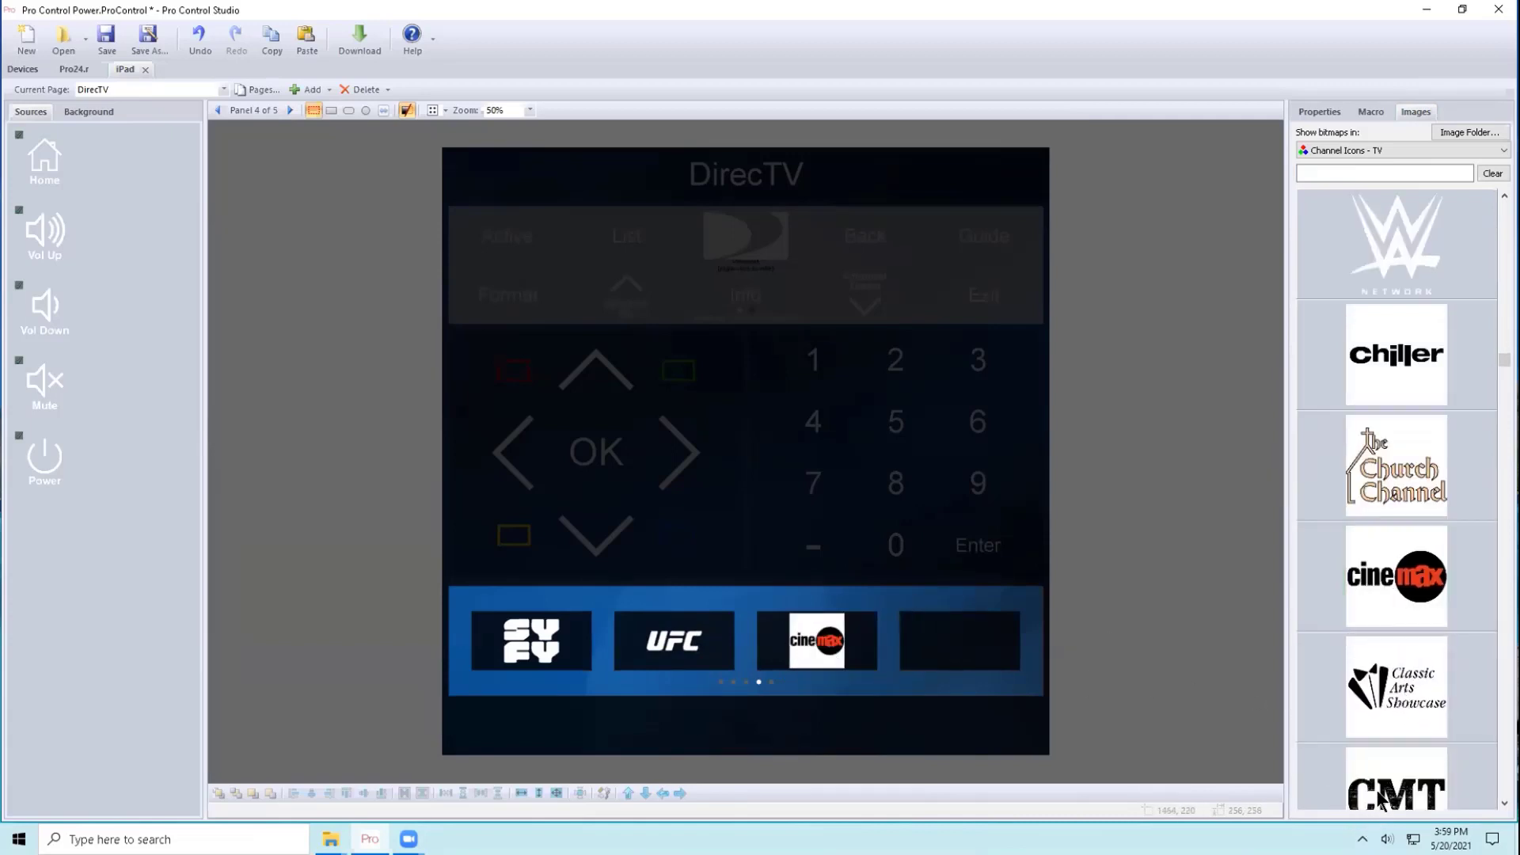
drag(1379, 796, 818, 641)
scroll(1390, 687, down, 5)
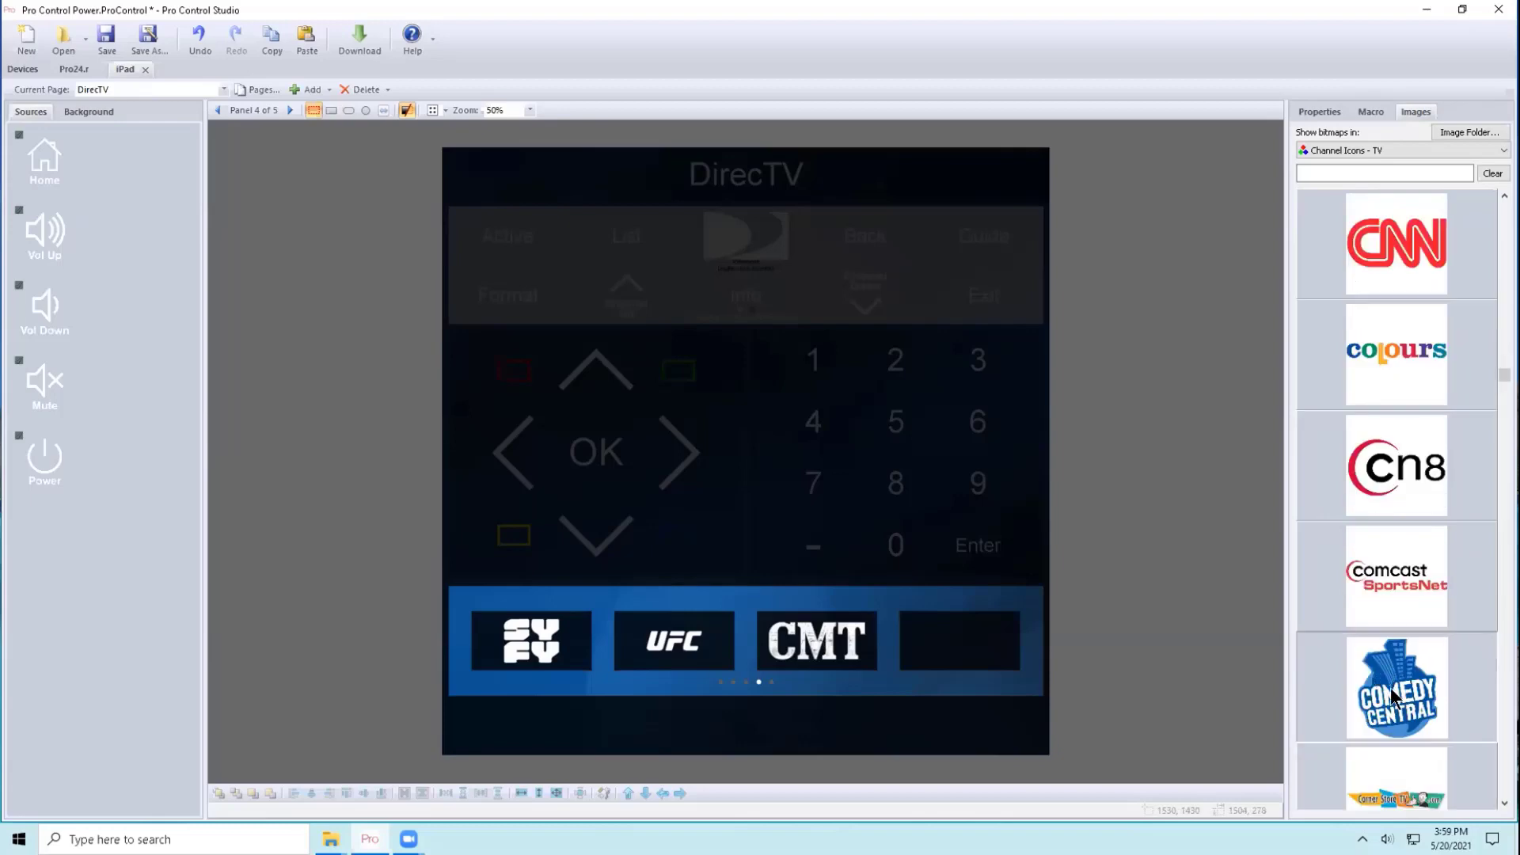
drag(1391, 687, 960, 641)
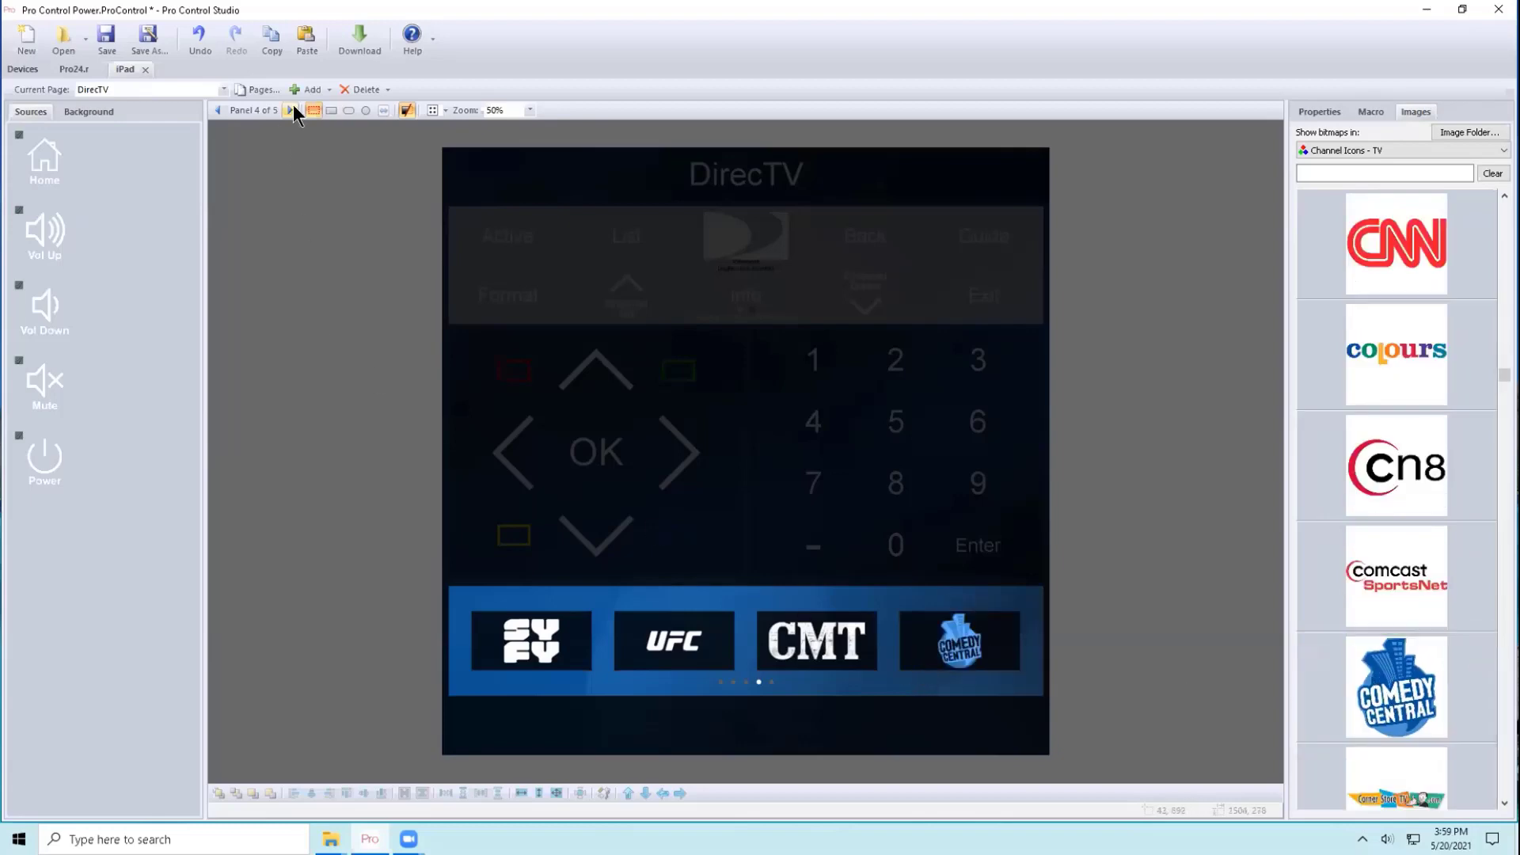
- Return to the viewport's first panel and show the macro of its 5 Max button
click(291, 110)
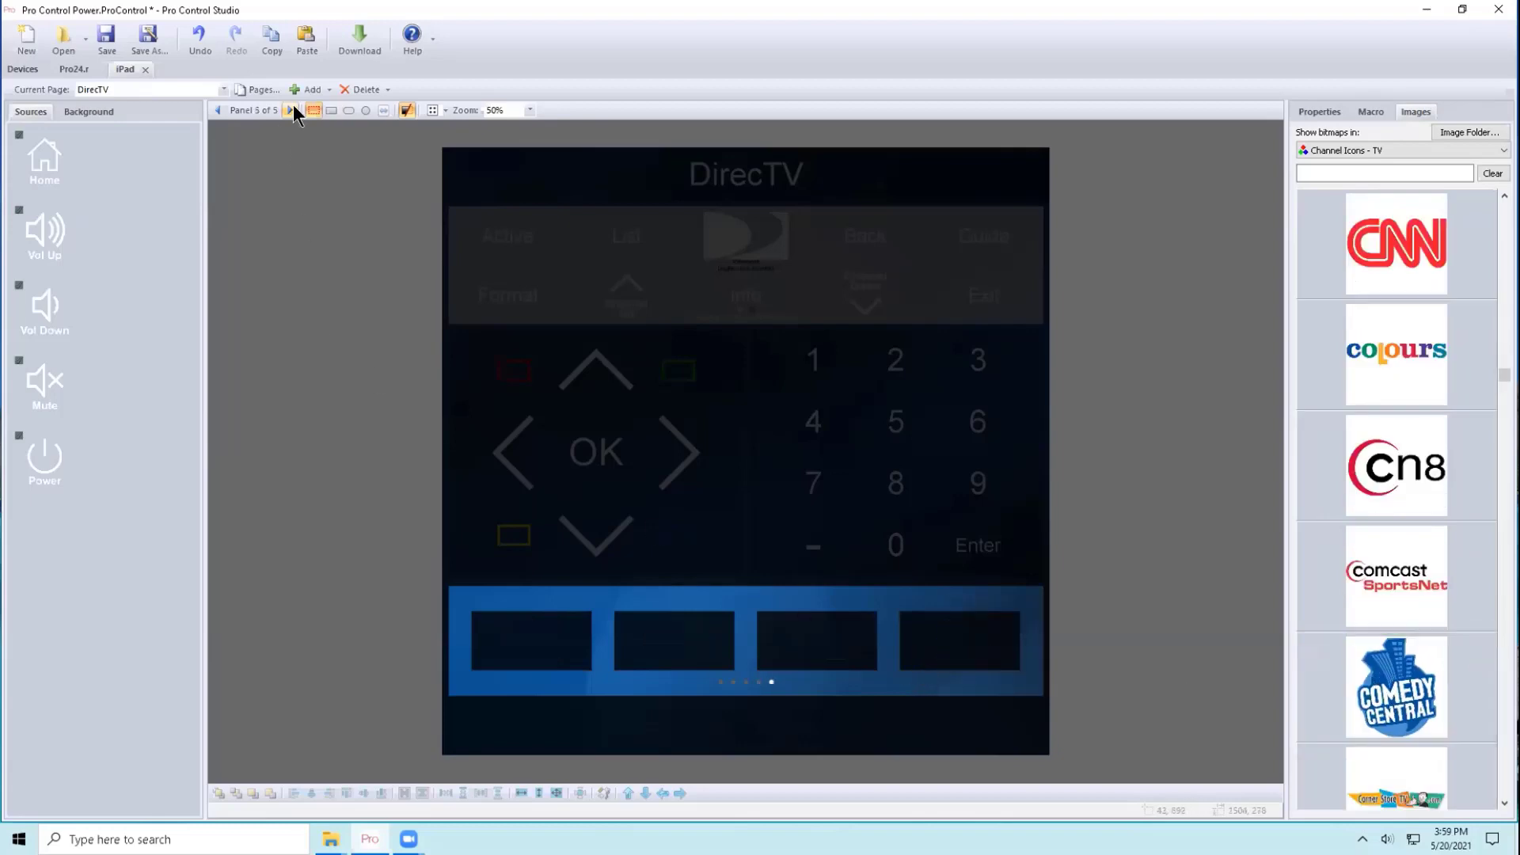
click(217, 110)
click(217, 110)
click(217, 110)
click(217, 110)
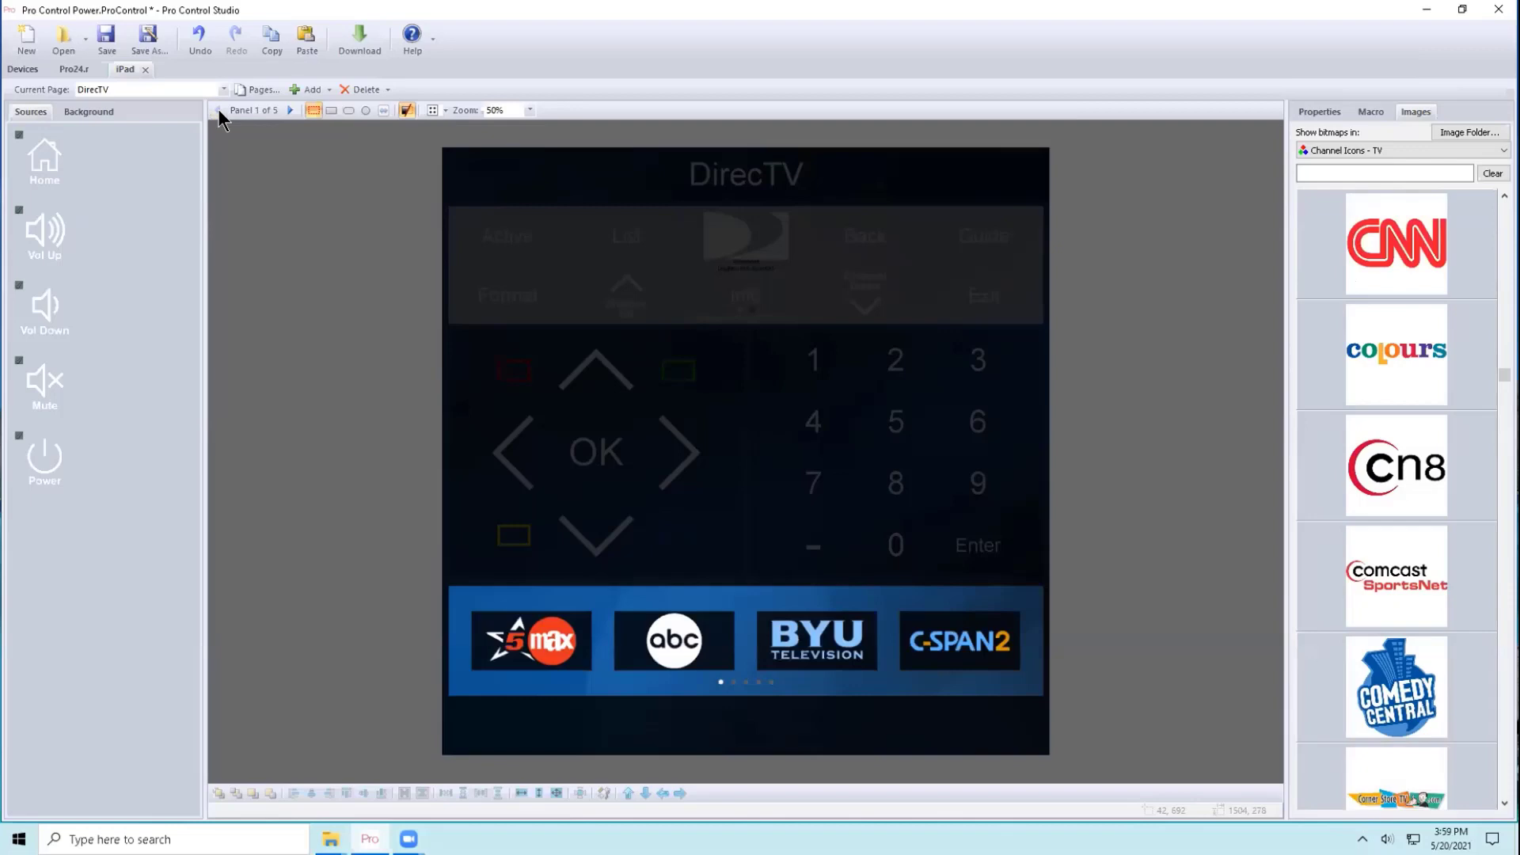
click(536, 625)
click(1378, 112)
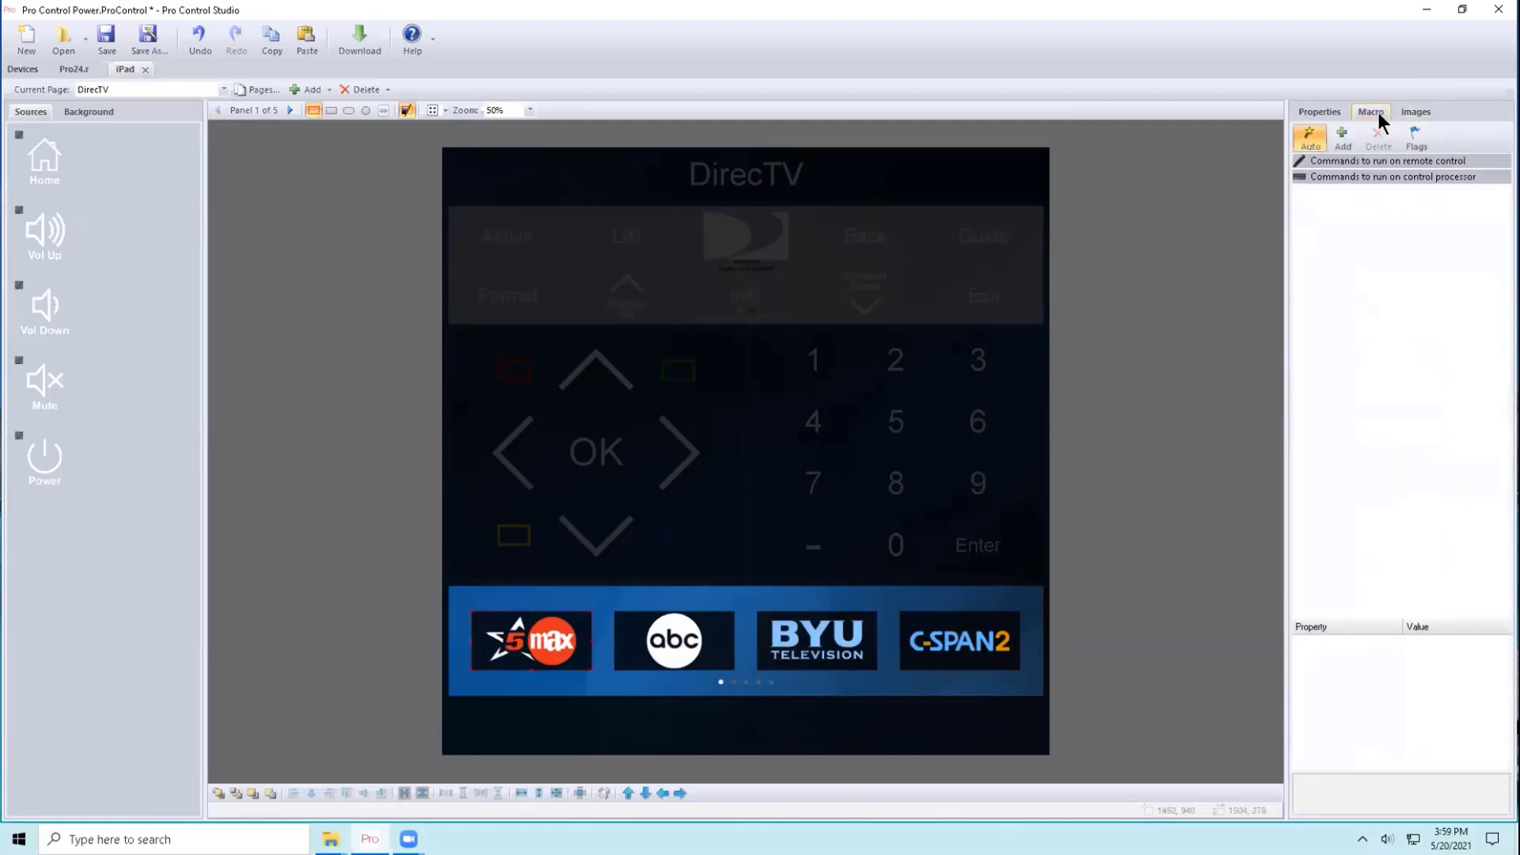
- Add the DirecTV commands DIGIT 3, DIGIT 2 and DIGIT 1 to the 5 Max button's macro, in that order
click(1346, 137)
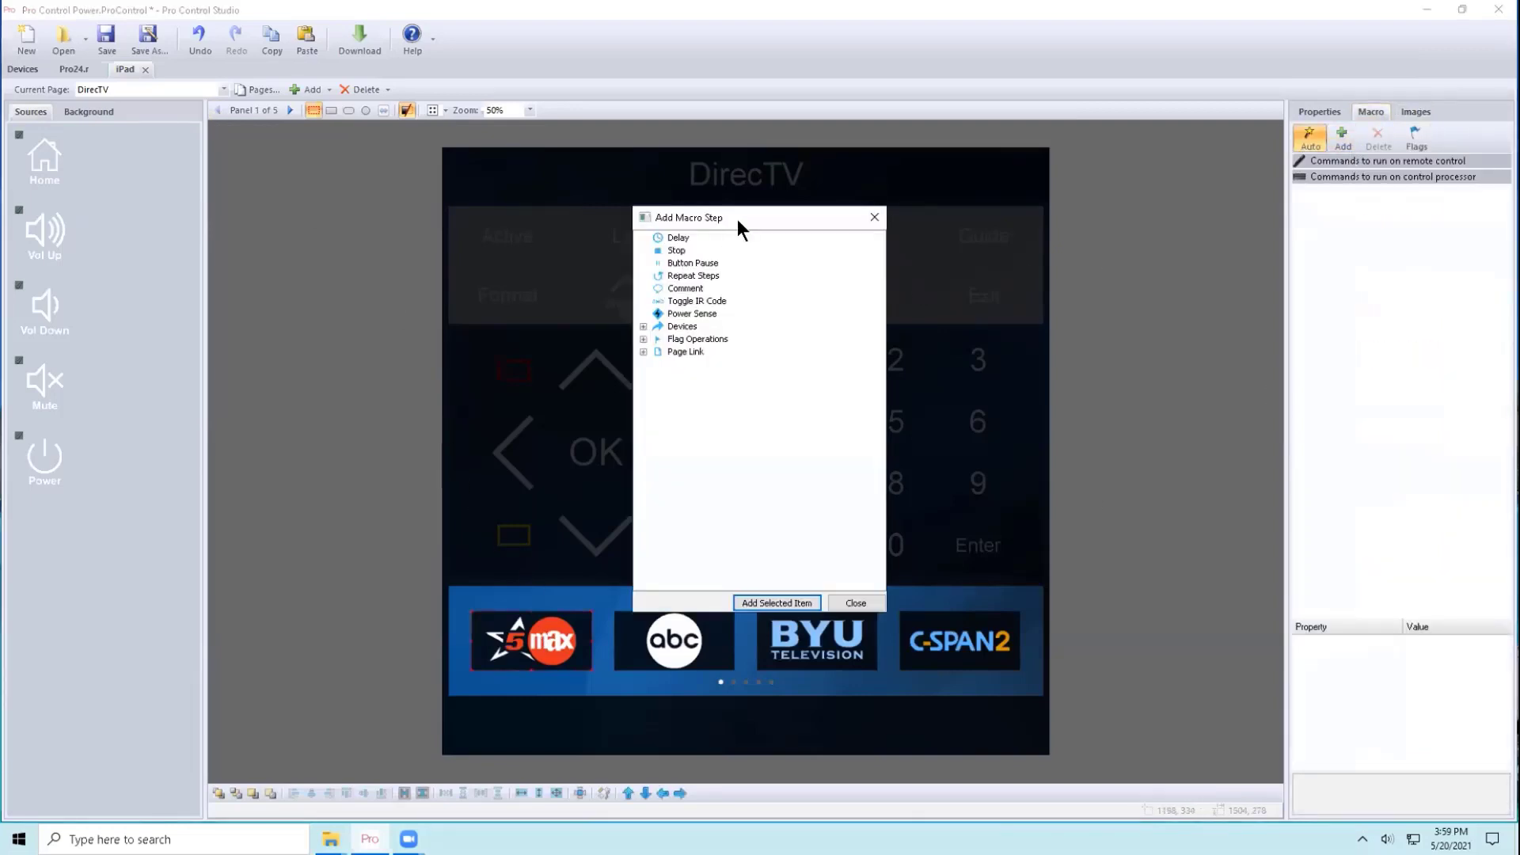
drag(738, 218, 1070, 213)
double_click(999, 322)
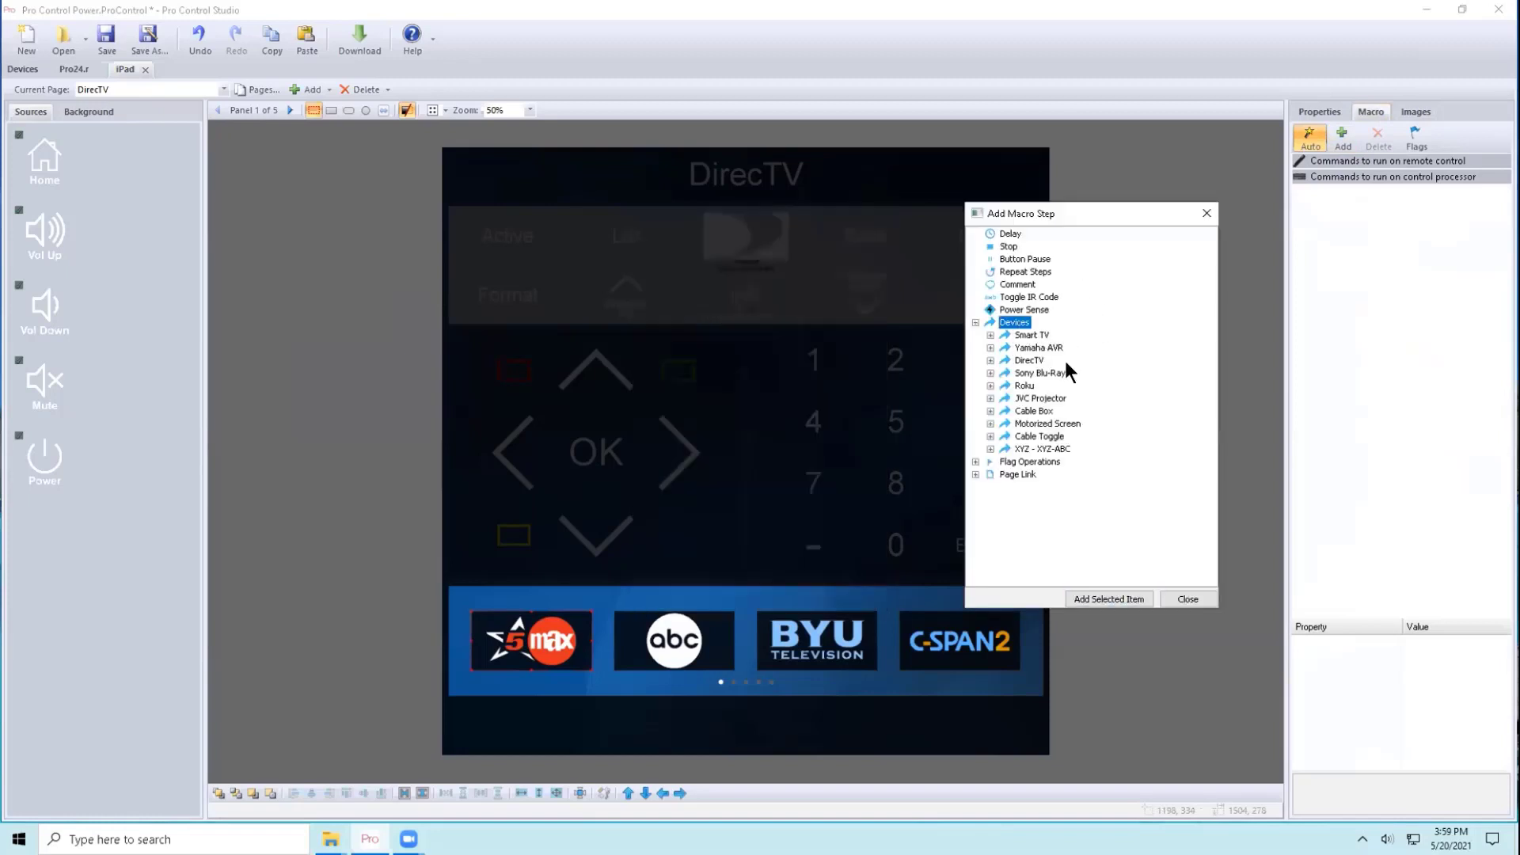
double_click(1029, 361)
double_click(1043, 398)
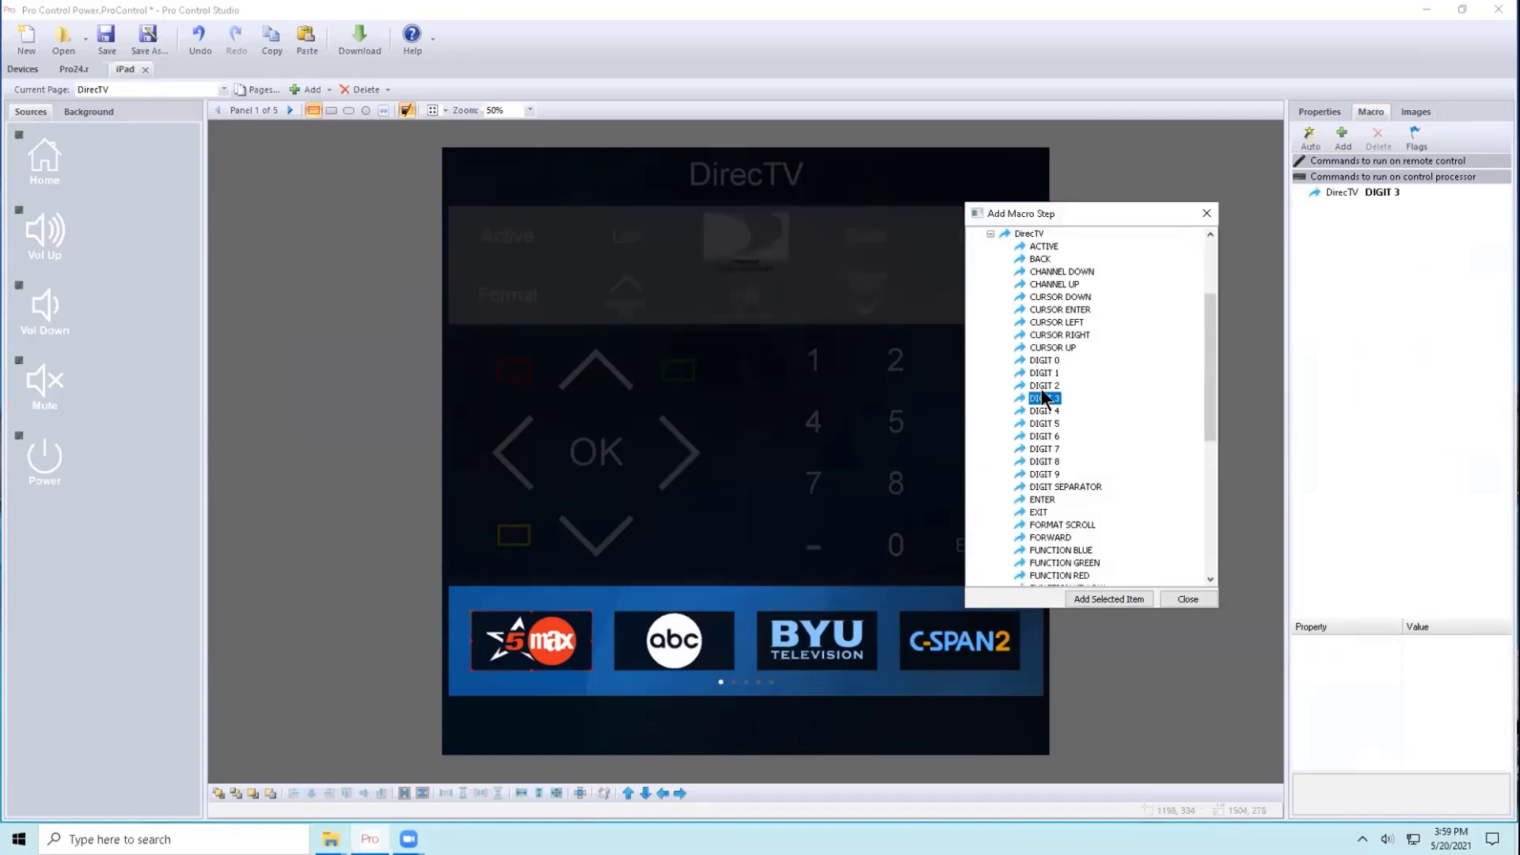
double_click(1042, 386)
double_click(1038, 373)
- Add the DirecTV commands DIGIT 5, DIGIT 4 and DIGIT 3 to the abc button's macro, in that order
click(660, 643)
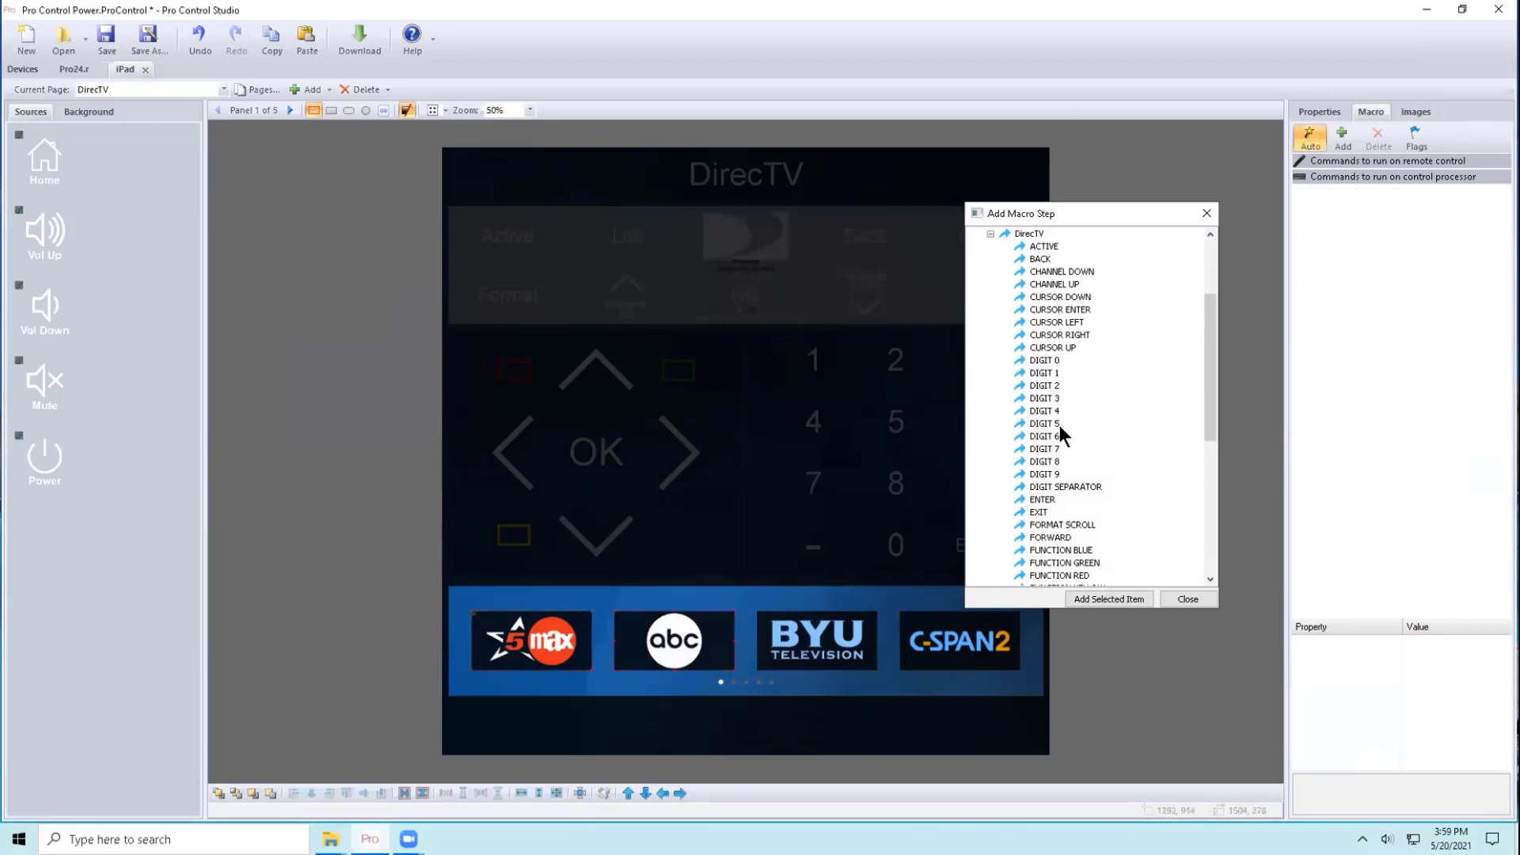
double_click(1047, 423)
double_click(1040, 410)
double_click(1039, 399)
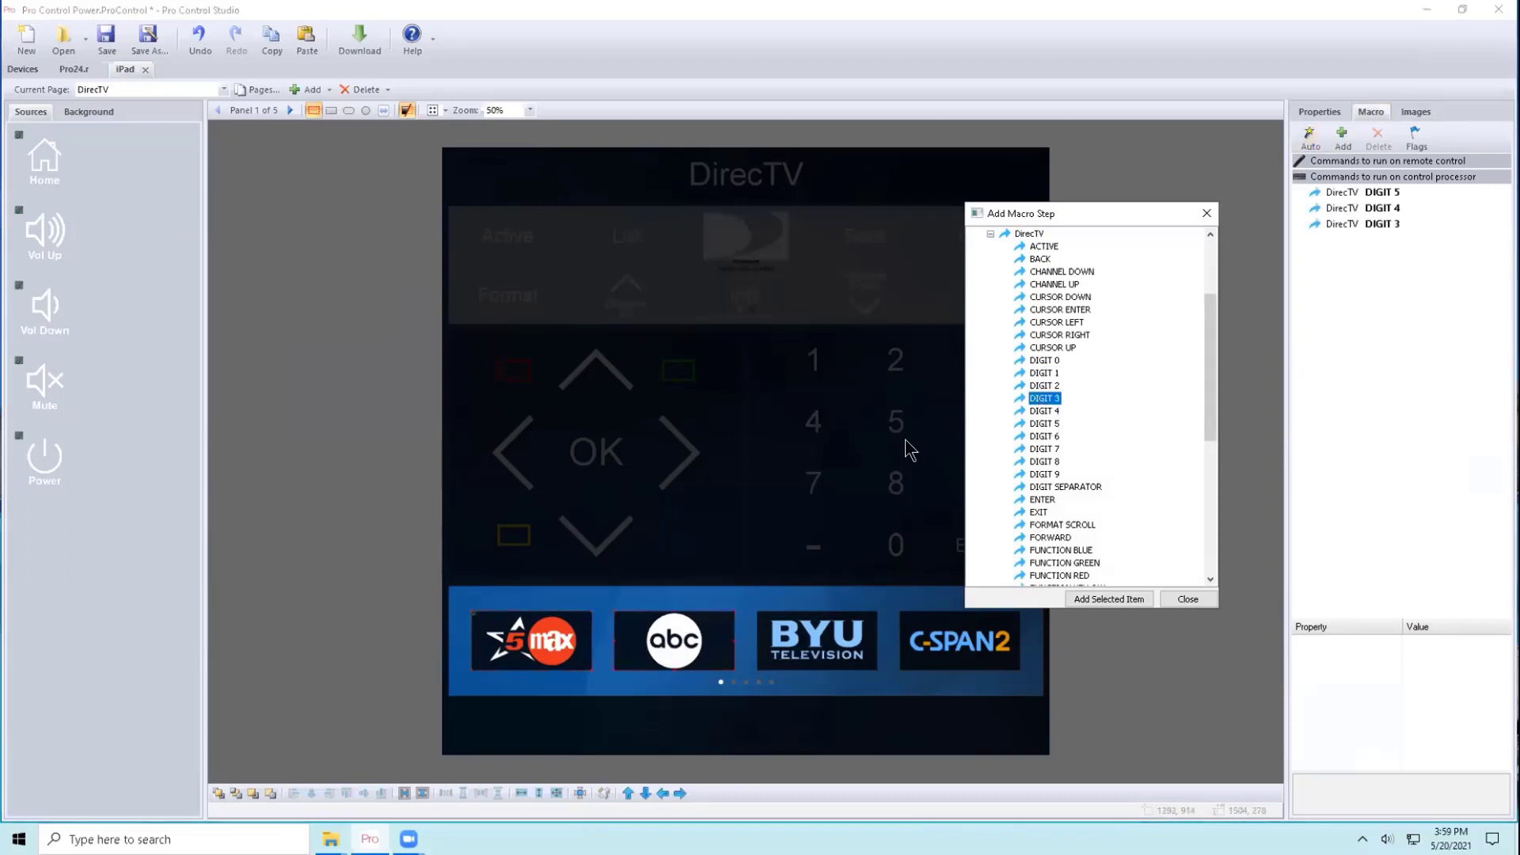
- Add the DirecTV commands DIGIT 7, DIGIT 6 and DIGIT 5 to the BYU Television button's macro, in that order
click(777, 640)
double_click(1044, 449)
double_click(1045, 436)
double_click(1044, 423)
- Add the DirecTV commands DIGIT 9, DIGIT 8 and DIGIT 7 to the C-SPAN2 button's macro and leave viewport editing
click(942, 656)
double_click(1052, 473)
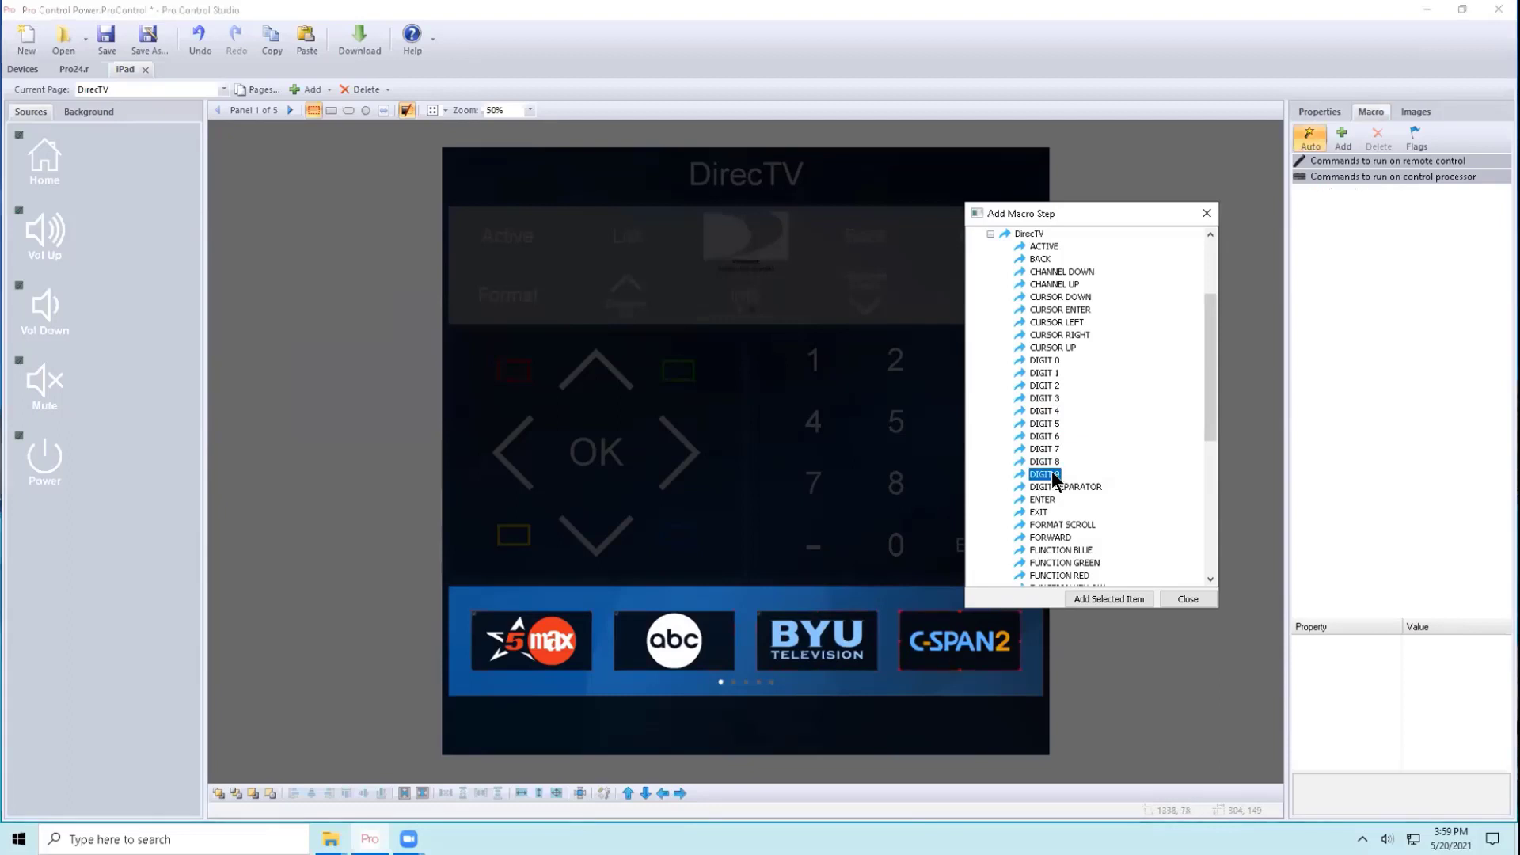
double_click(1047, 461)
double_click(1045, 449)
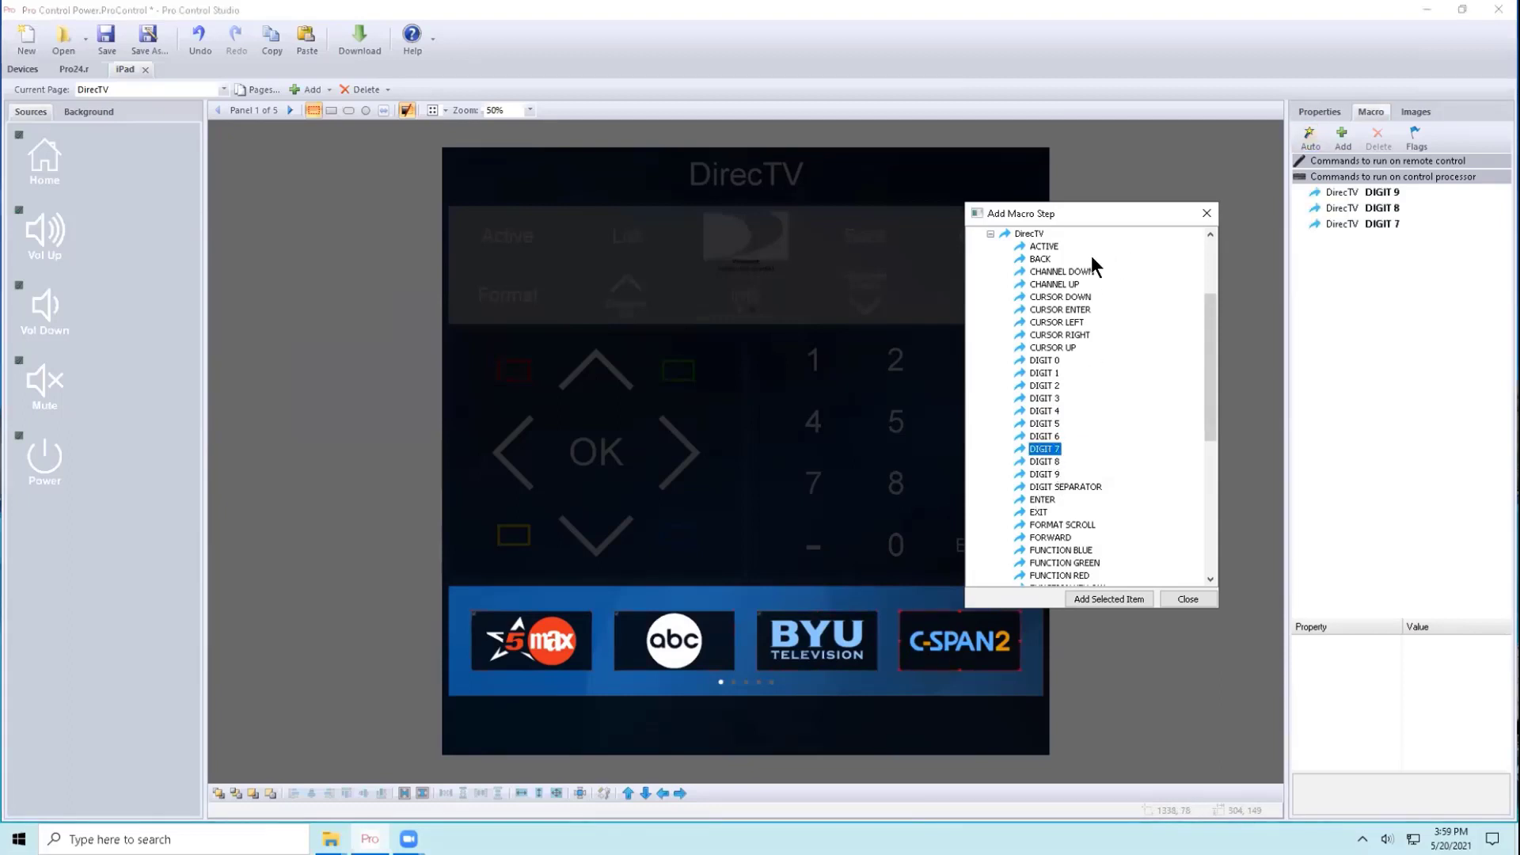
click(1208, 212)
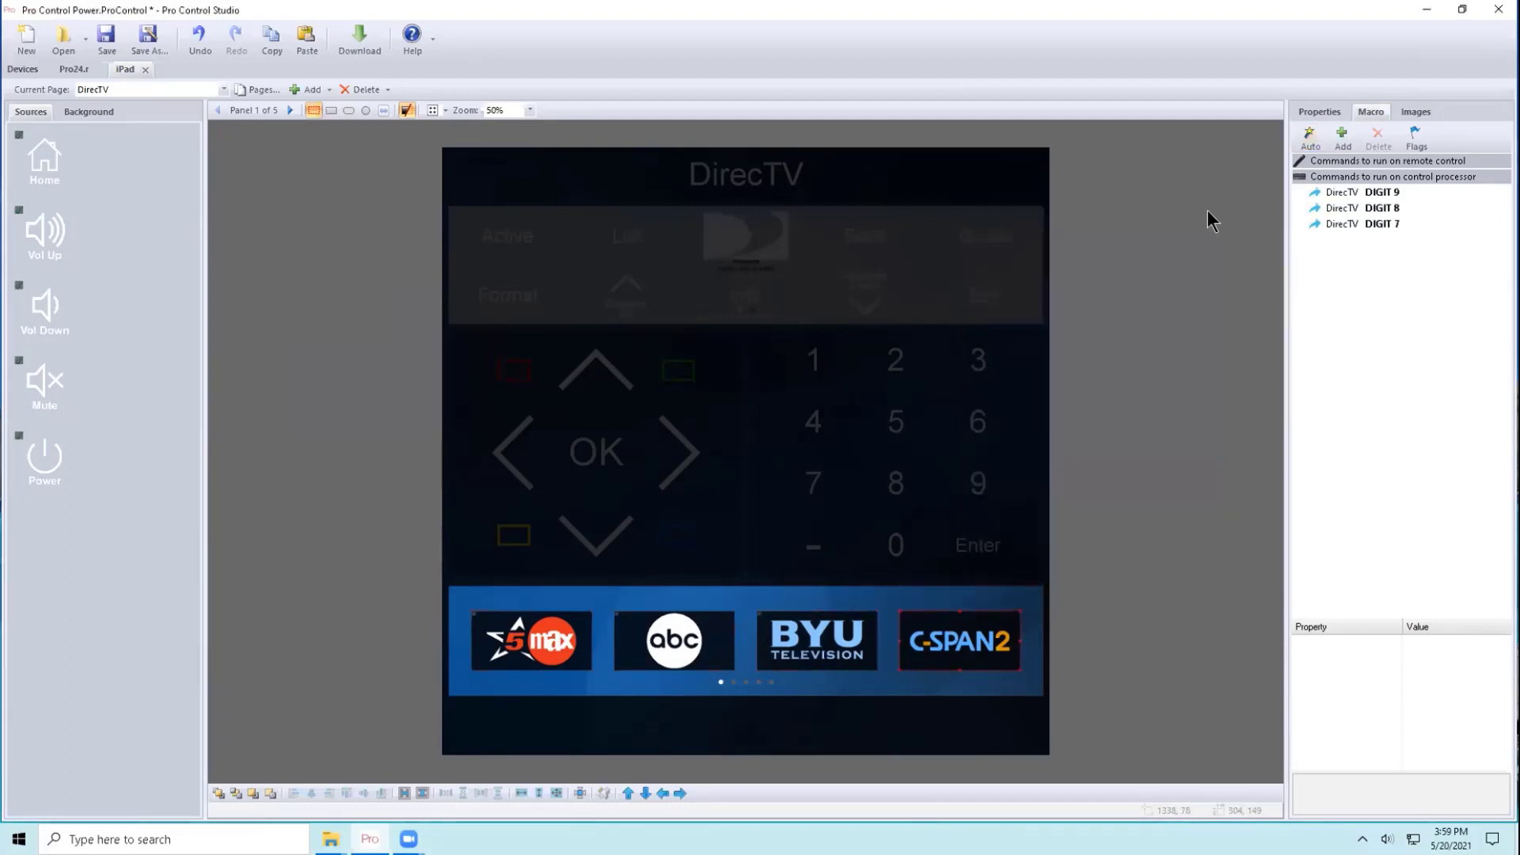
click(1110, 289)
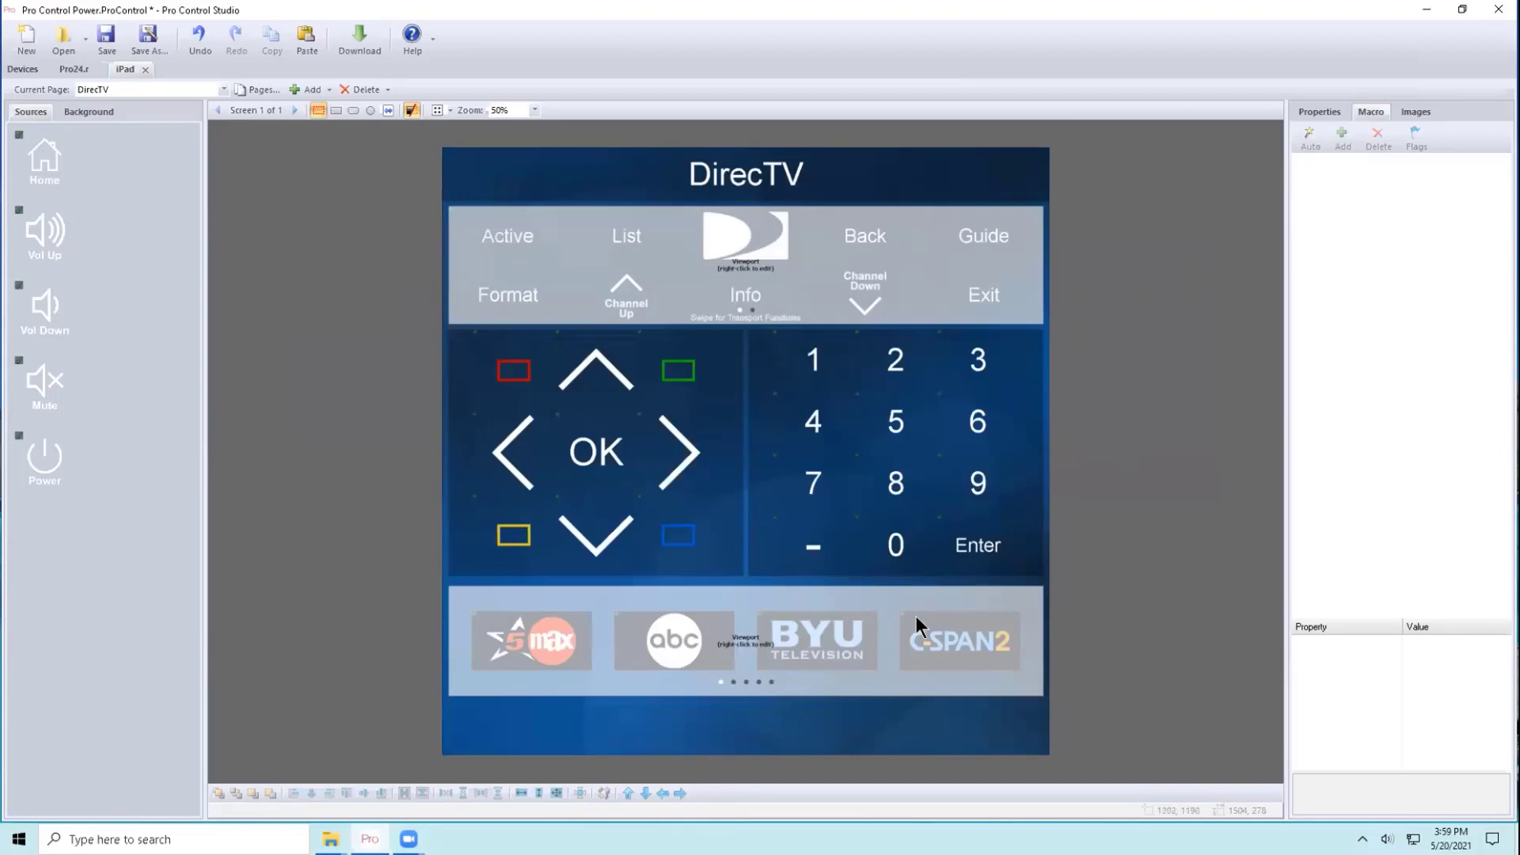
- Download the ProLink.r program file to the ProLink.r processor connected over Ethernet
click(364, 36)
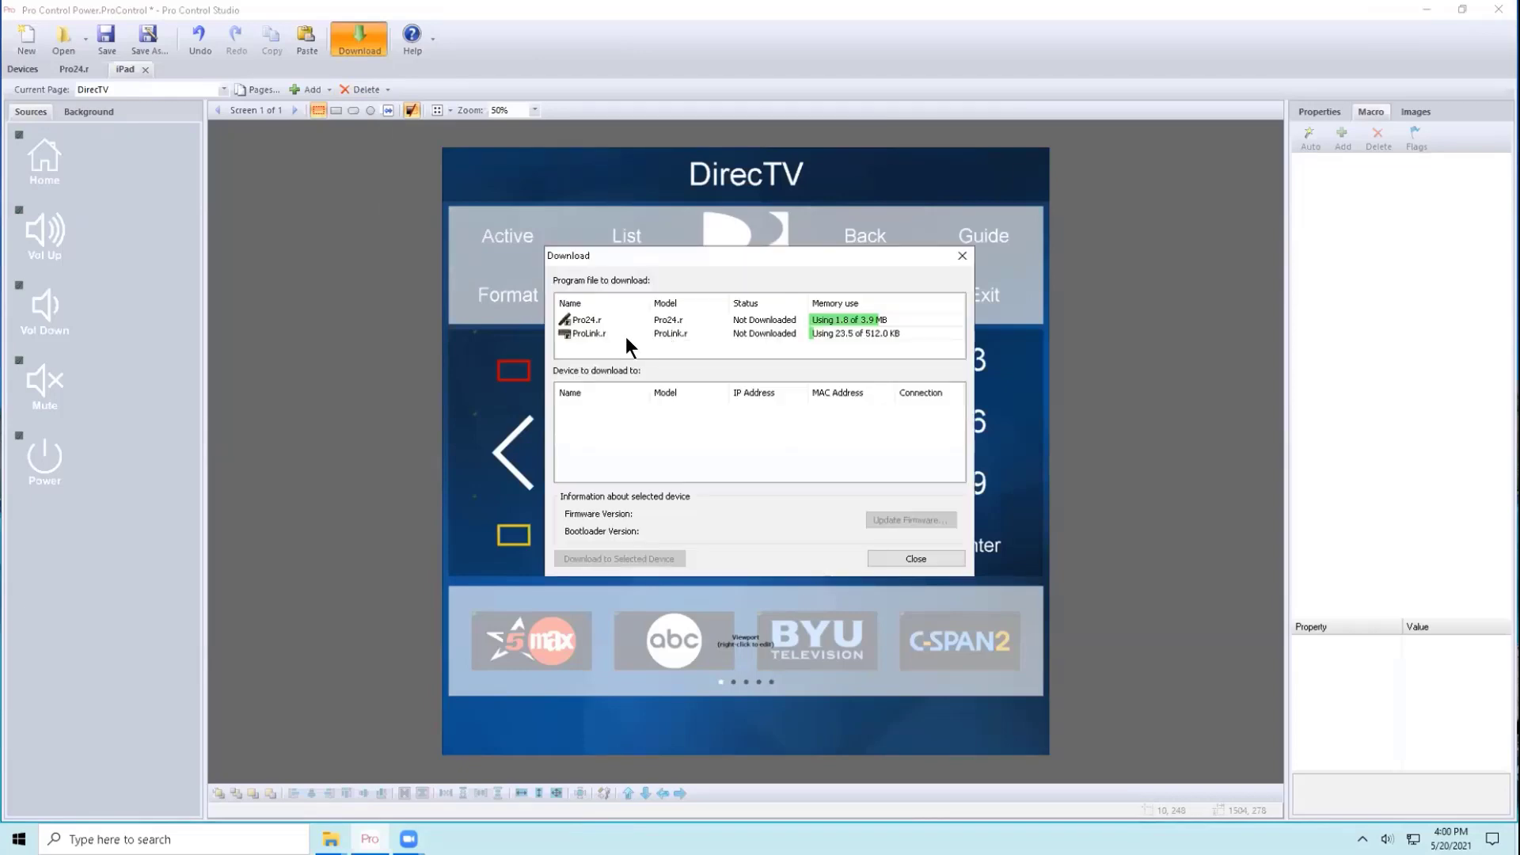
click(616, 334)
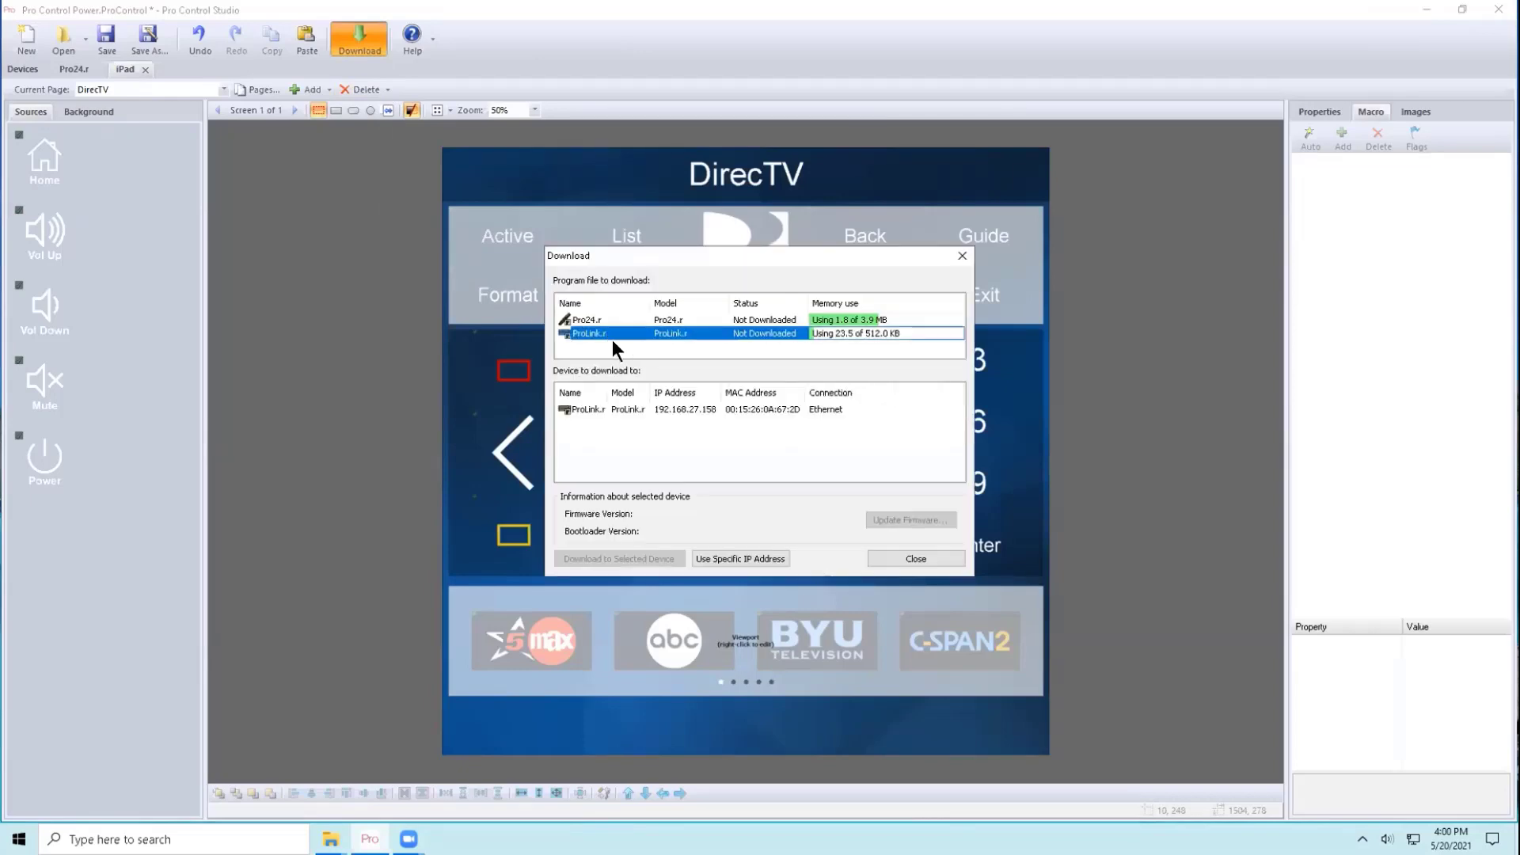
click(588, 409)
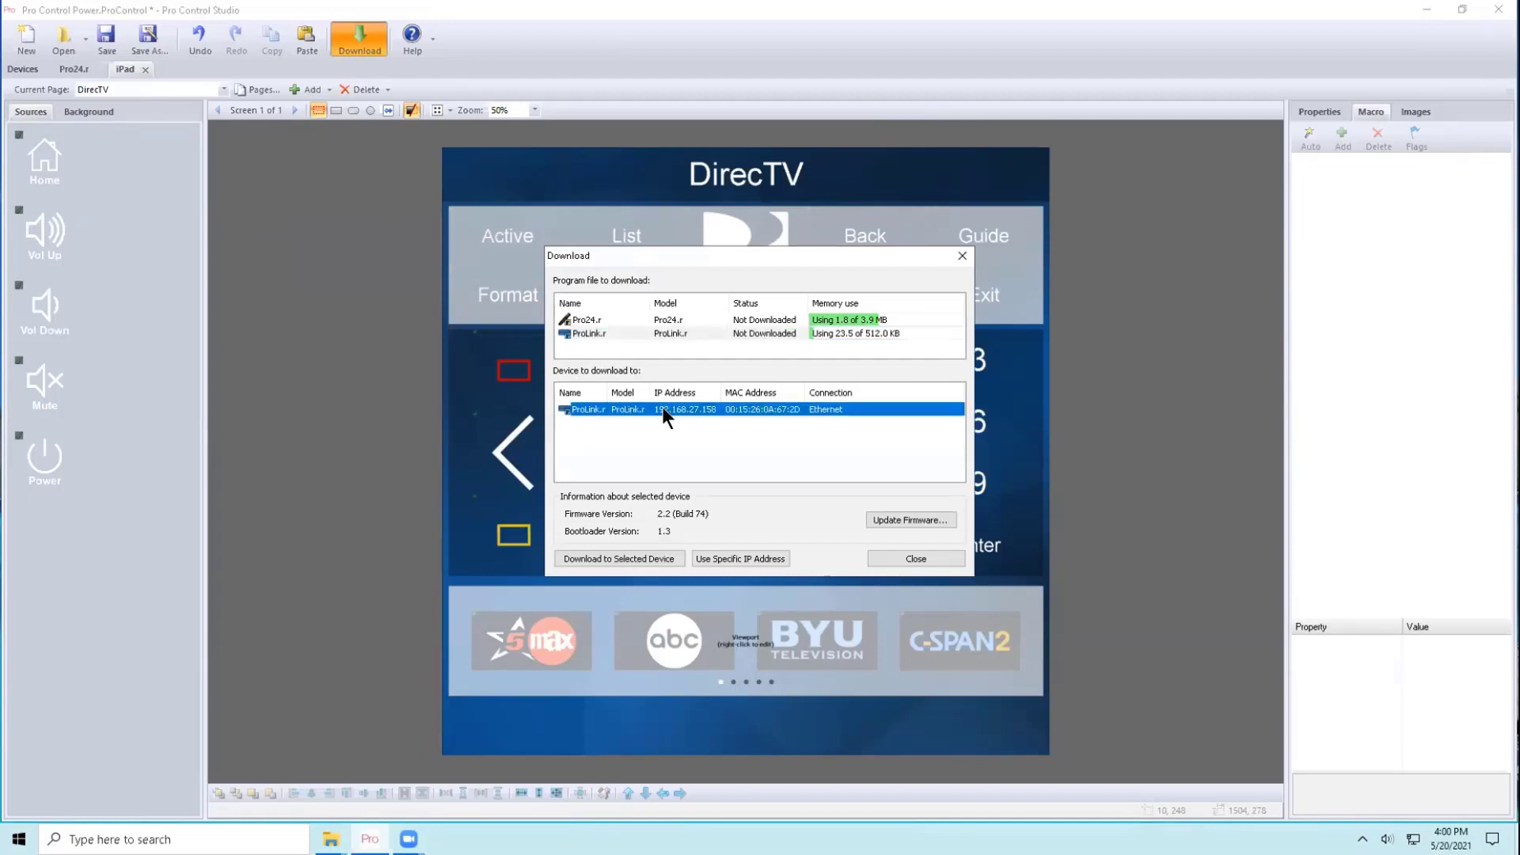
click(616, 557)
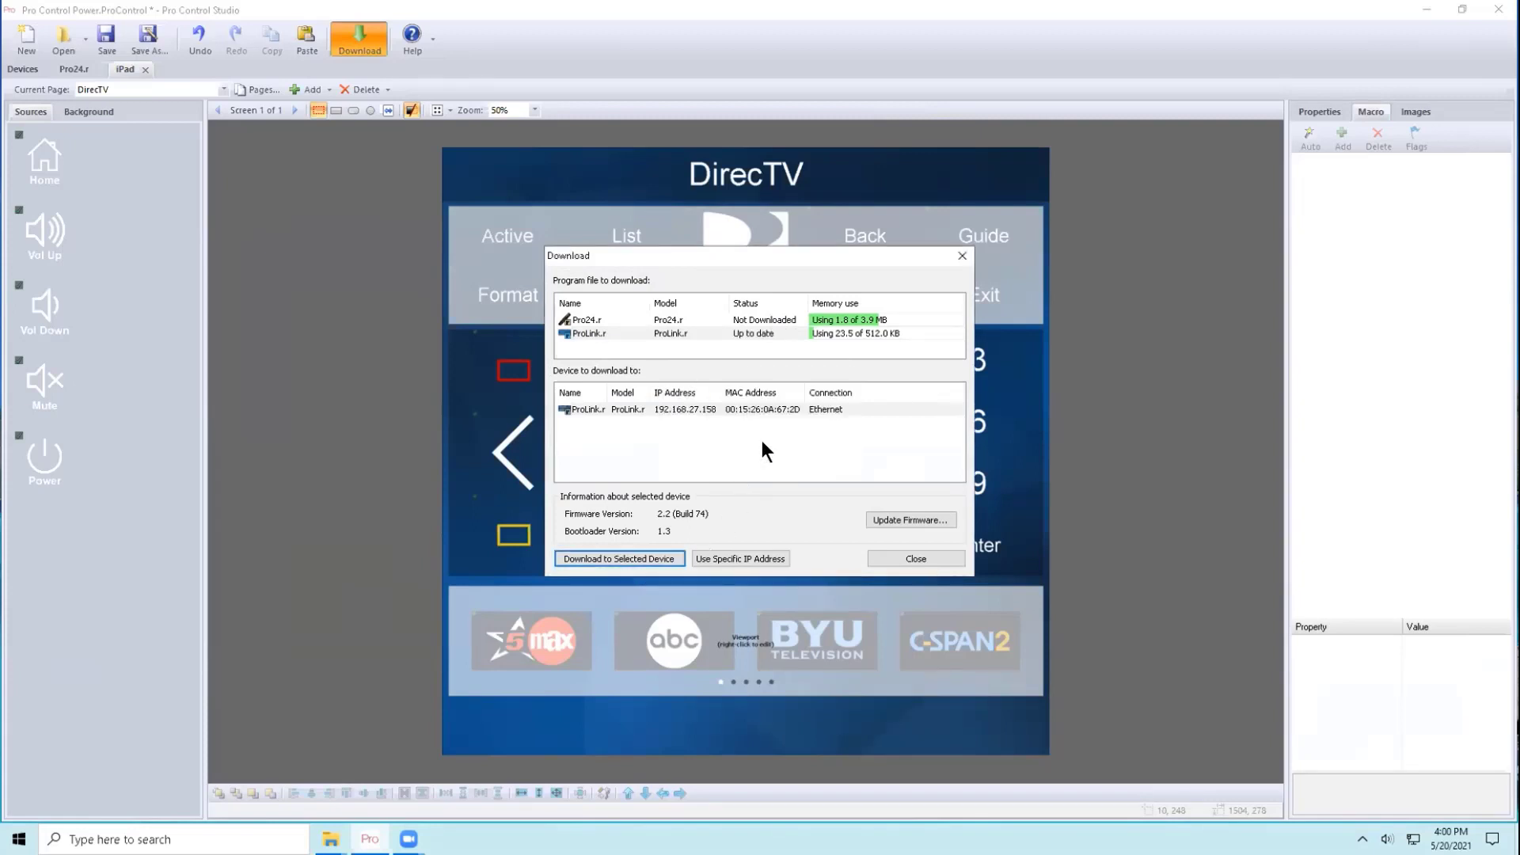
click(916, 559)
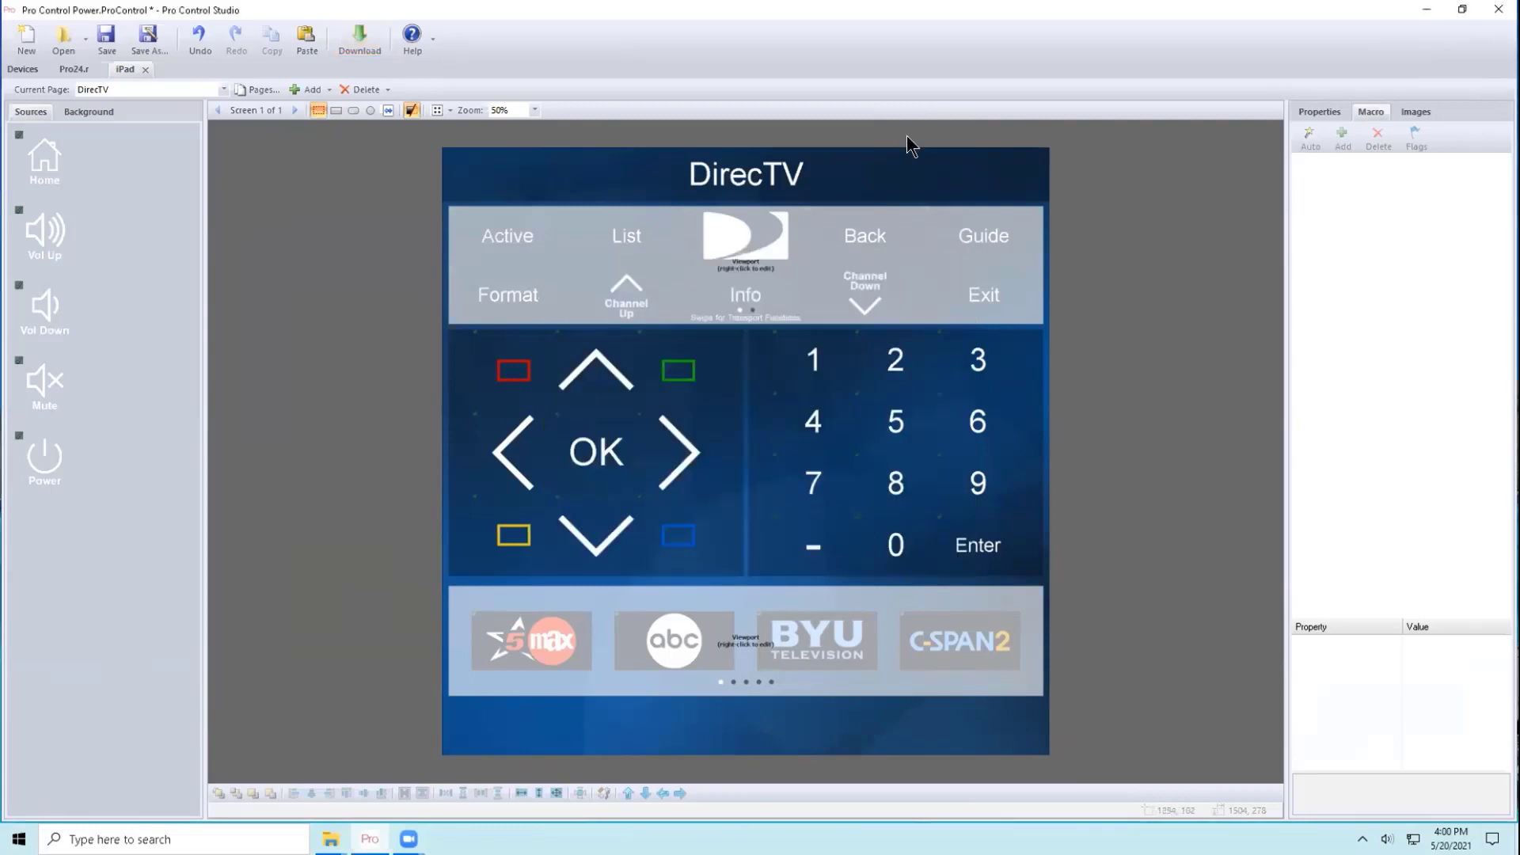